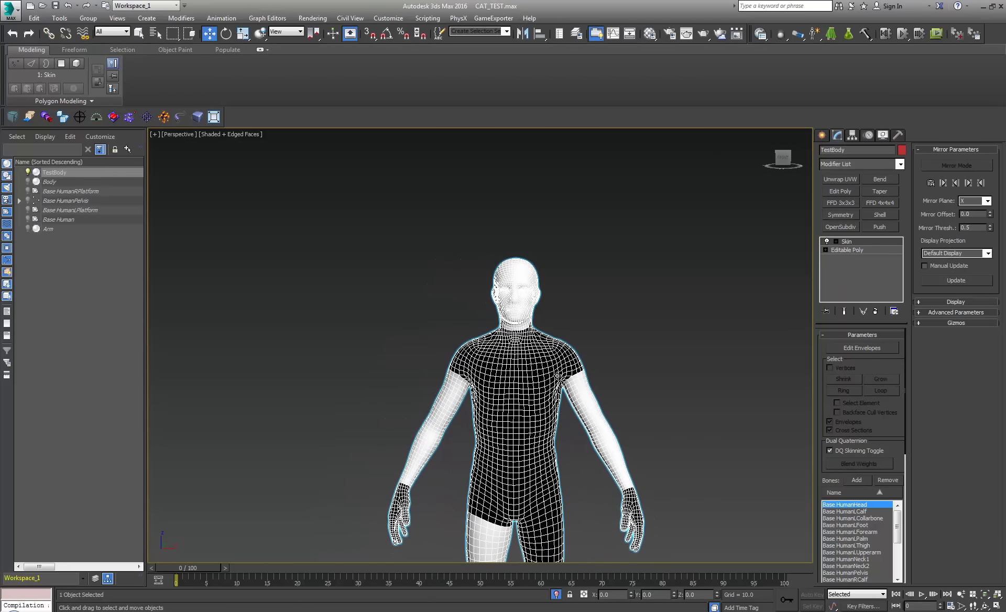
- Clone TestBody as a copy named GoreMesh and hide the original TestBody
middle_click_drag(586, 529, 418, 462)
scroll(463, 341, "down", 2)
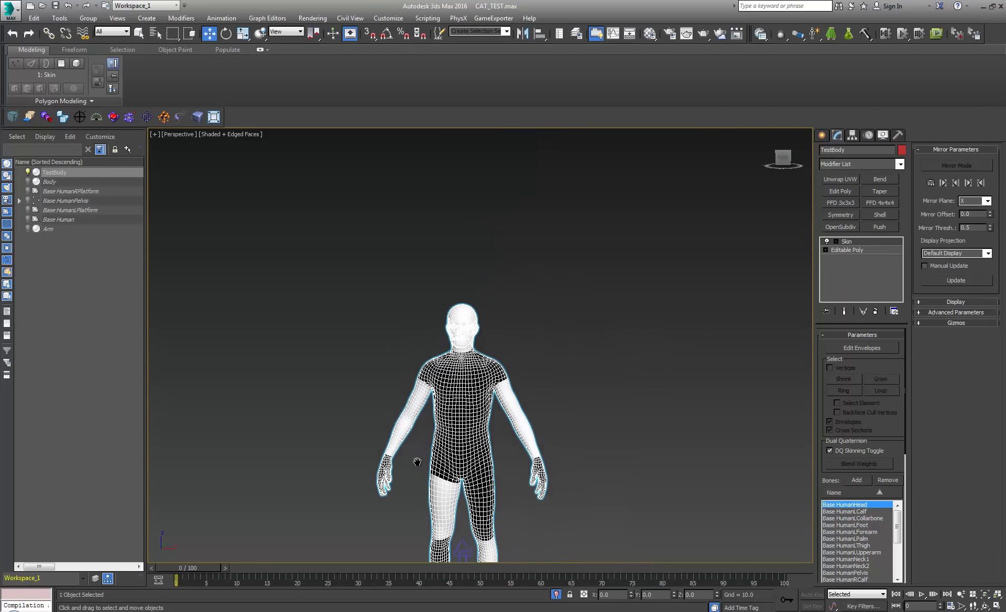
scroll(449, 386, "up", 6)
middle_click_drag(485, 329, 467, 423)
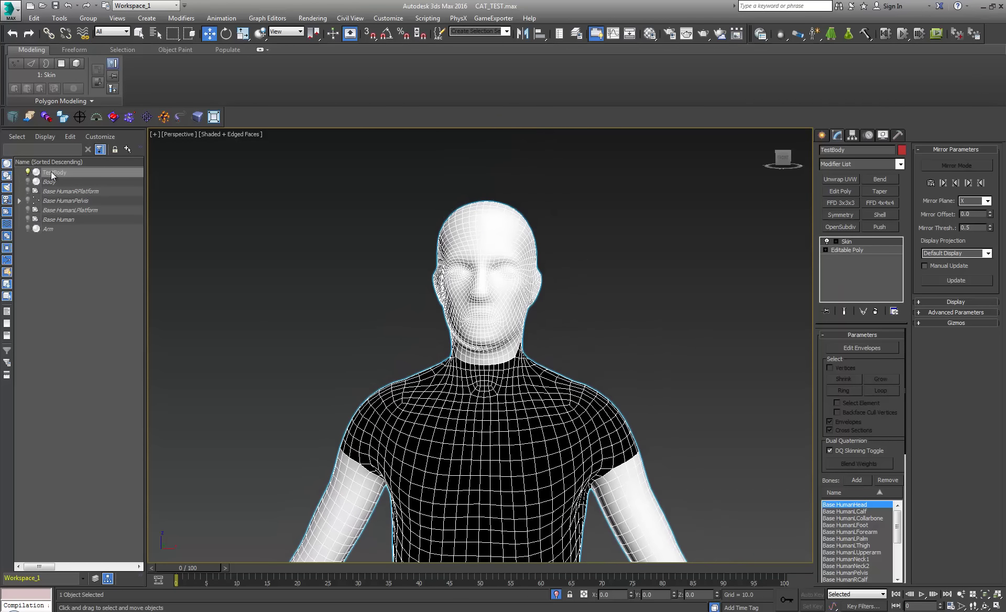
right_click(51, 175)
left_click(153, 209)
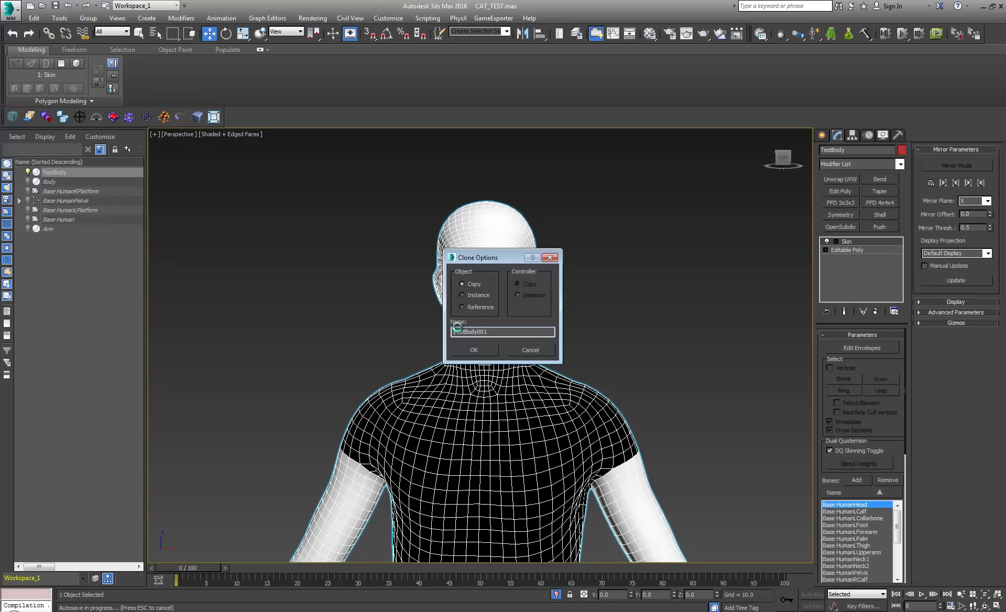
left_click_drag(487, 331, 366, 332)
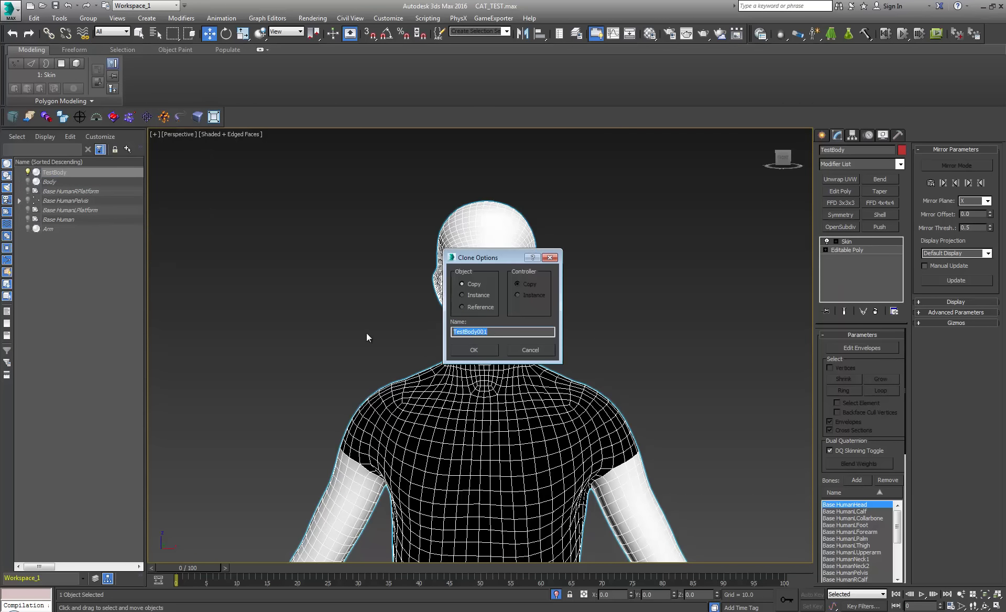
type("GoreMesh")
left_click(478, 348)
middle_click_drag(542, 322, 561, 240)
left_click(28, 170)
- In GoreMesh's Editable Poly edge mode, select the edges along the front and side of the neck where the head meets the torso
scroll(511, 295, "up", 5)
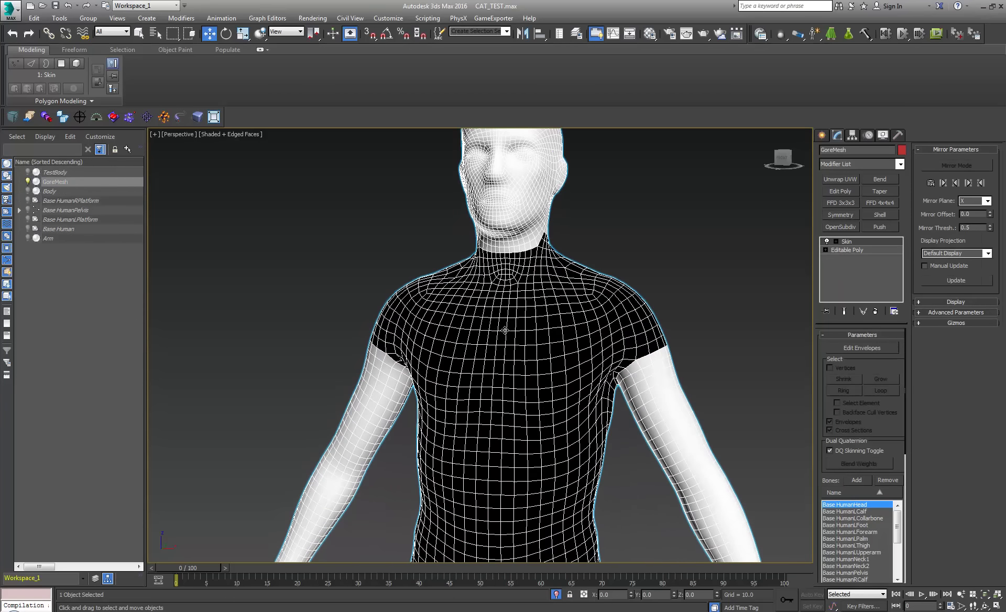
scroll(510, 295, "up", 3)
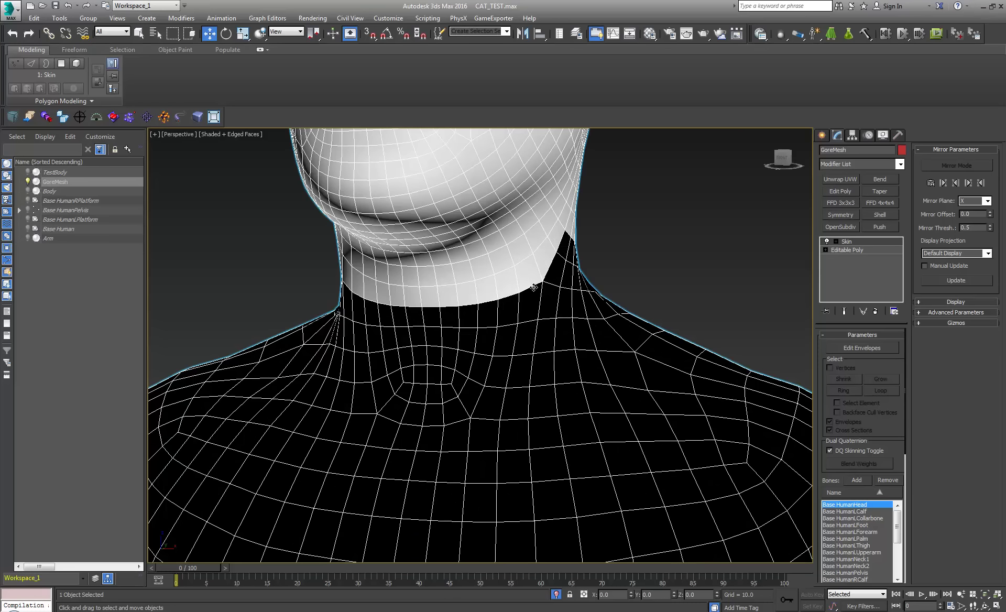
left_click(855, 252)
key("2")
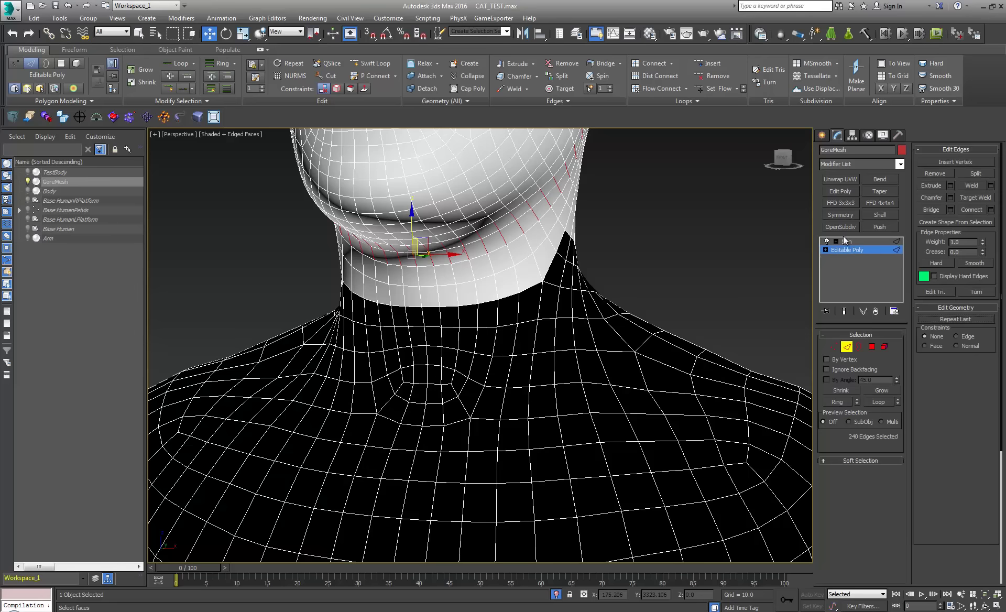
double_click(528, 287)
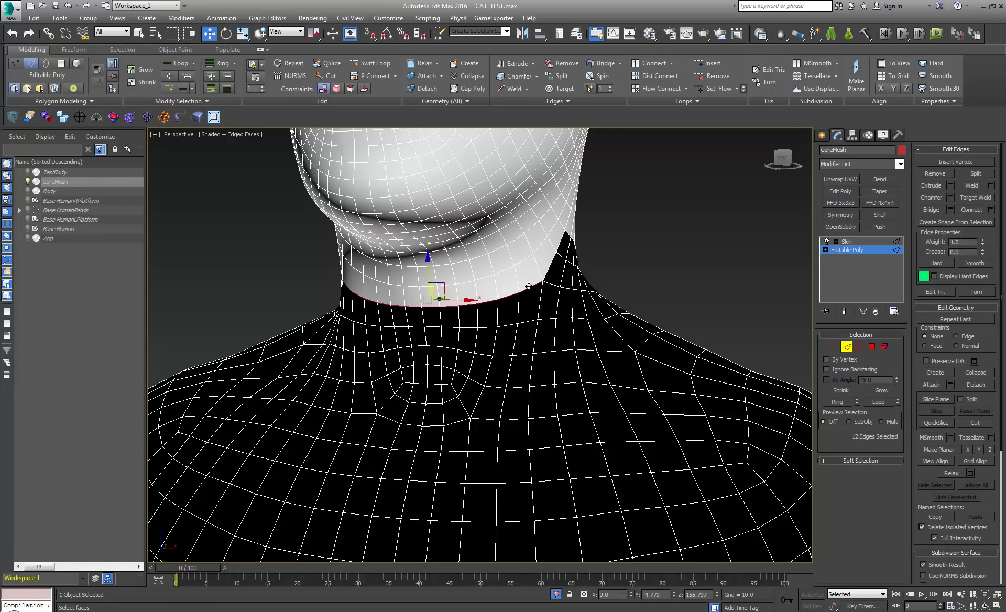
left_click(550, 263, "ctrl")
left_click(559, 242, "ctrl")
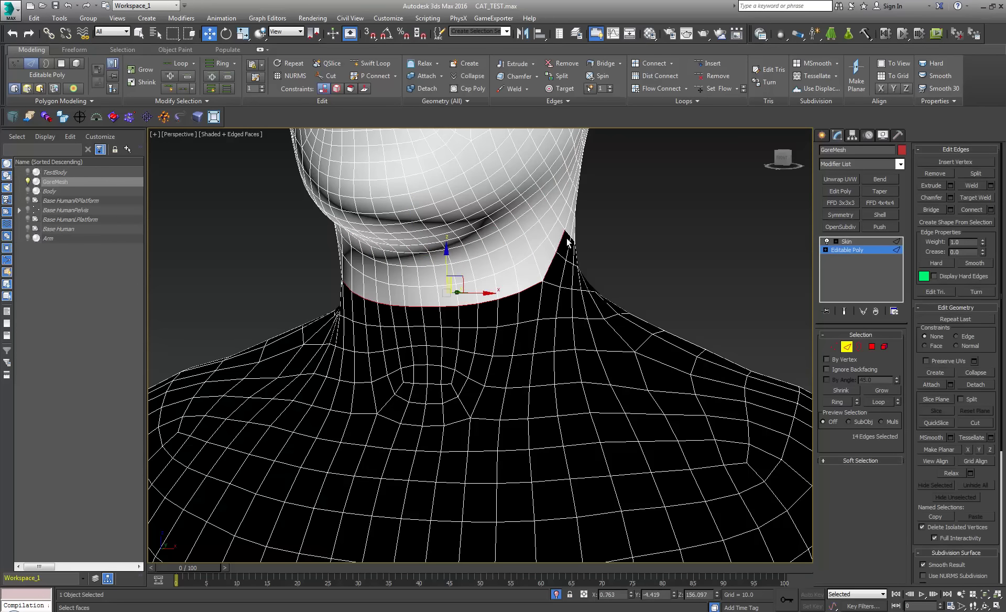
double_click(569, 238, "ctrl")
- Turn off the Skin modifier's effect and add the remaining side and back neck seam edges to the selection
middle_click_drag(283, 316, 506, 322, "alt")
key("z")
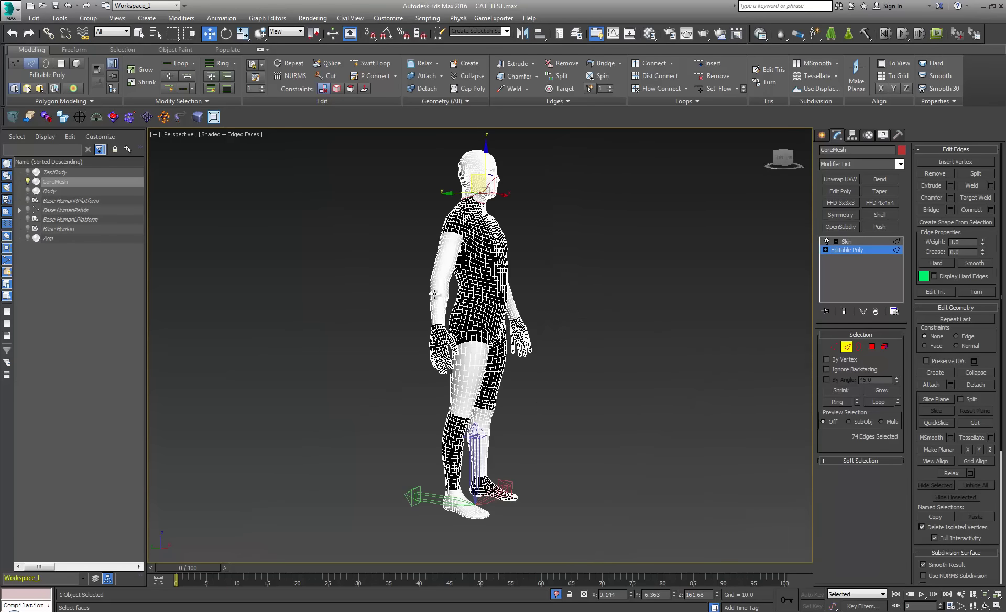
scroll(472, 281, "up", 8)
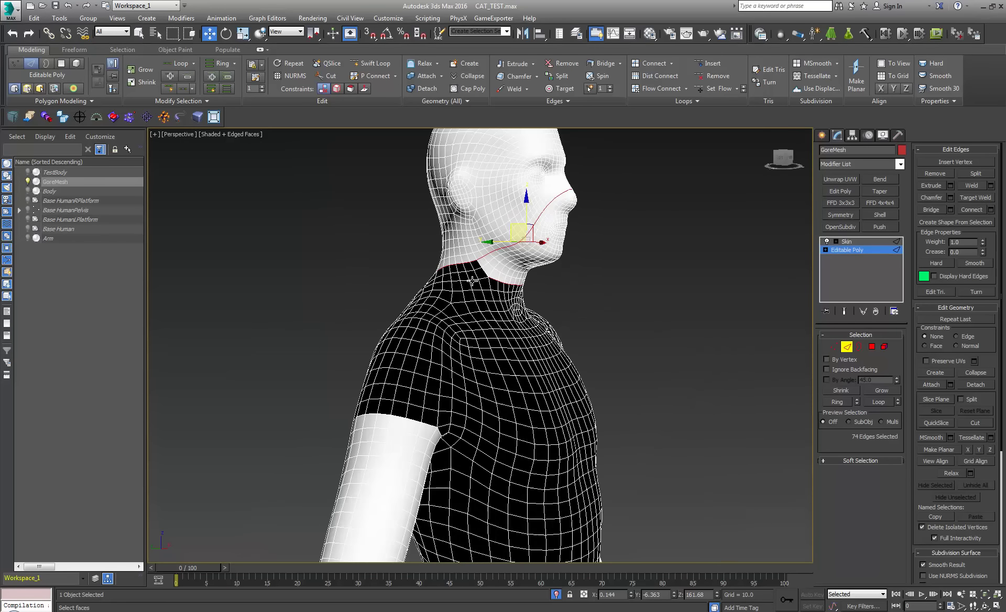
left_click(828, 243)
middle_click_drag(517, 317, 497, 346)
key("z")
middle_click_drag(444, 298, 435, 380)
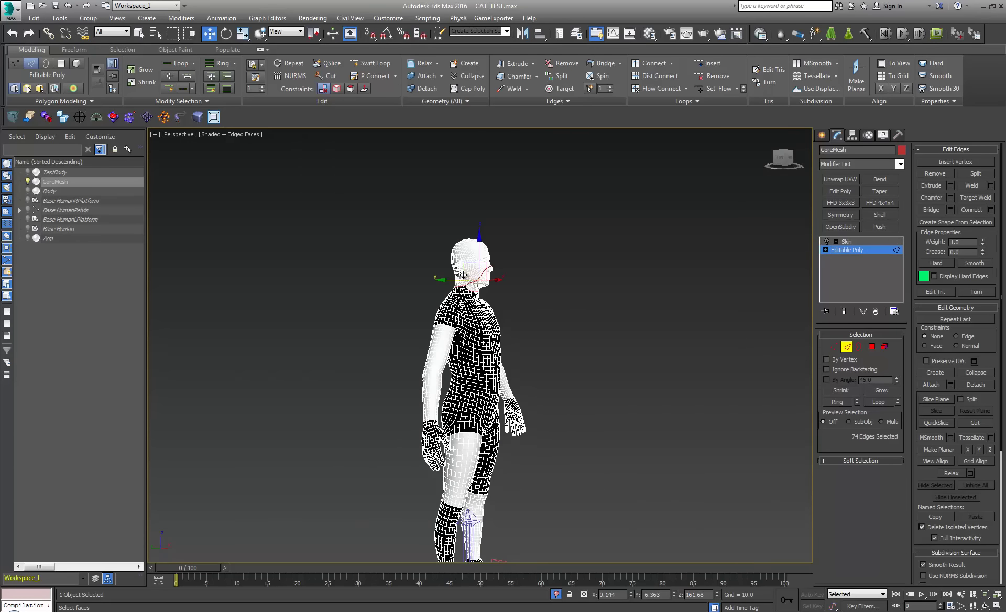
scroll(465, 275, "up", 7)
scroll(470, 303, "up", 3)
scroll(481, 310, "up", 6)
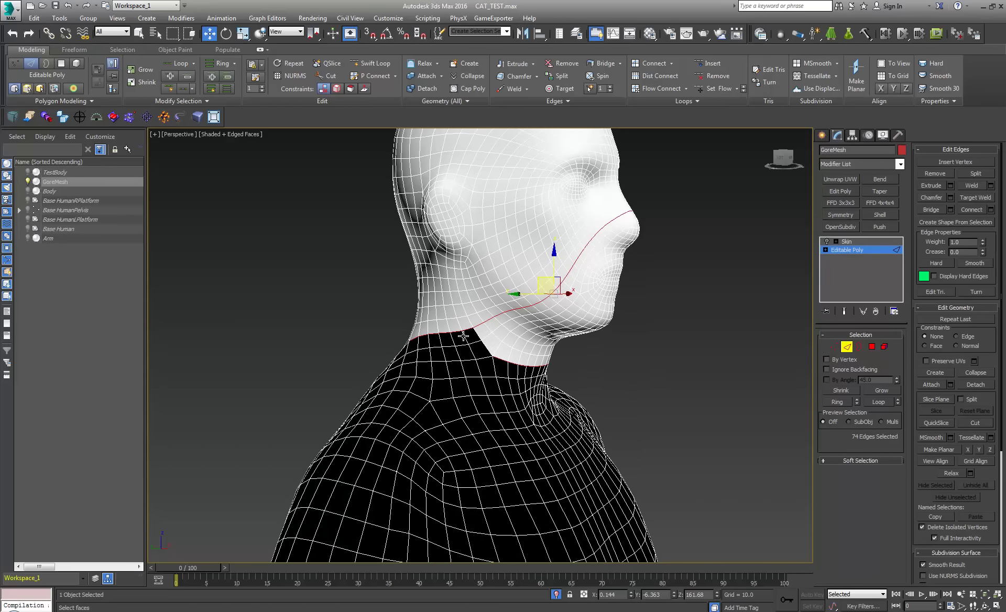
middle_click_drag(368, 343, 533, 346, "alt")
double_click(672, 318, "ctrl")
- Deselect the stray edges running across both sides of the face, keeping only the neck seam selected
scroll(533, 346, "down", 8)
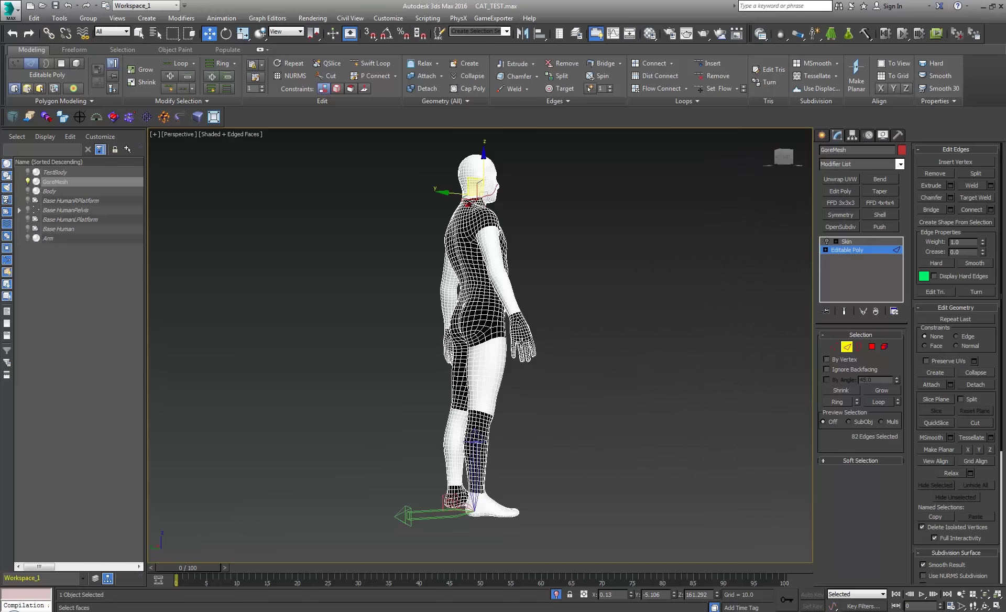
middle_click_drag(464, 193, 472, 236)
middle_click_drag(472, 236, 442, 246, "alt")
middle_click_drag(442, 245, 437, 260)
scroll(497, 245, "up", 5)
middle_click_drag(497, 245, 520, 255, "alt")
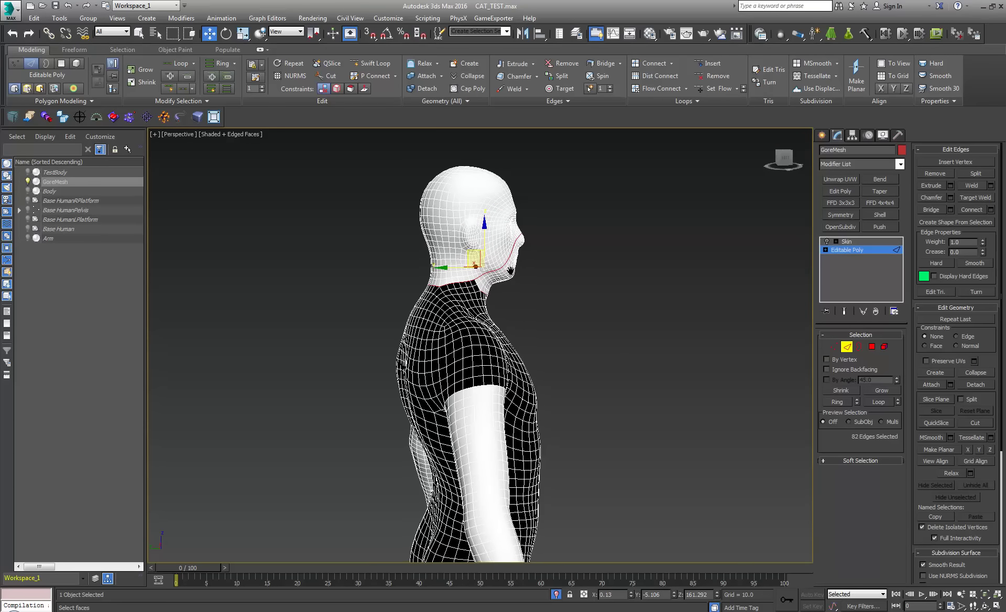
scroll(520, 256, "up", 3)
left_click_drag(591, 165, 457, 292, "alt")
middle_click_drag(458, 293, 500, 295, "alt")
left_click_drag(497, 259, 538, 288, "alt")
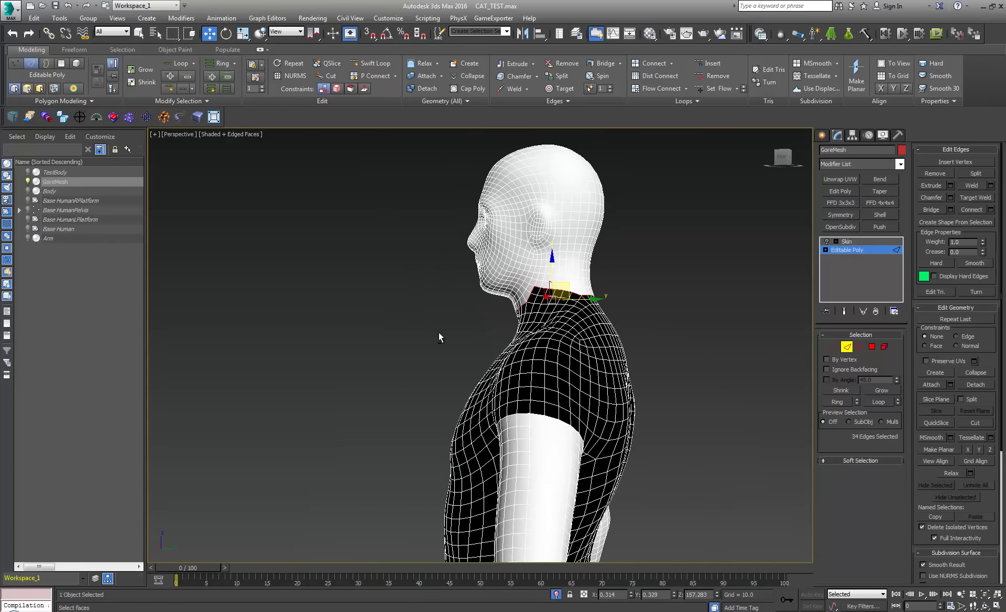
- Add the edge loops on both upper arms where the black torso area meets the white arms to the selection
middle_click_drag(439, 332, 502, 364, "alt")
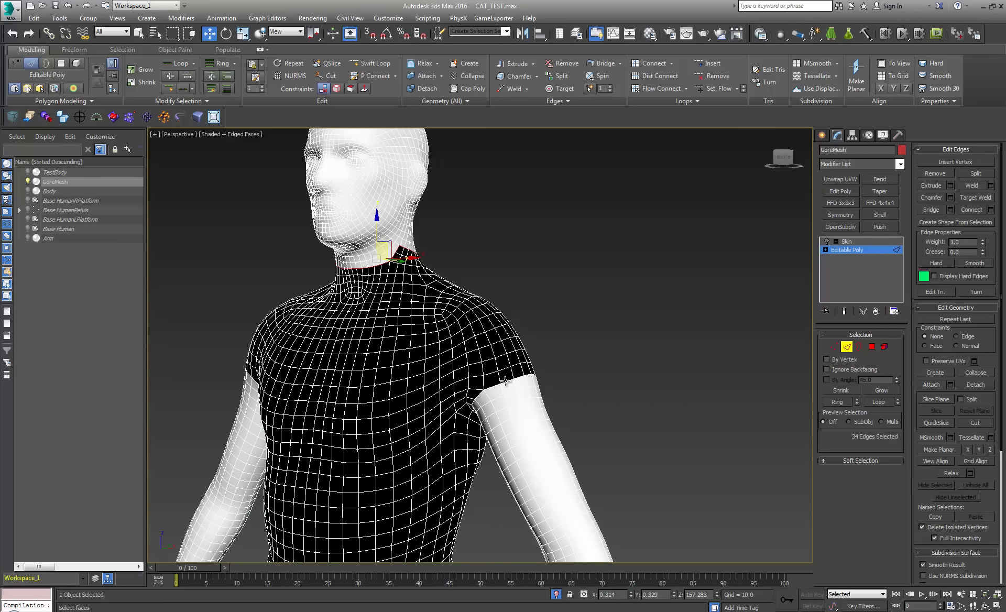
double_click(505, 382, "ctrl")
middle_click_drag(478, 394, 443, 337, "alt")
double_click(443, 338, "ctrl")
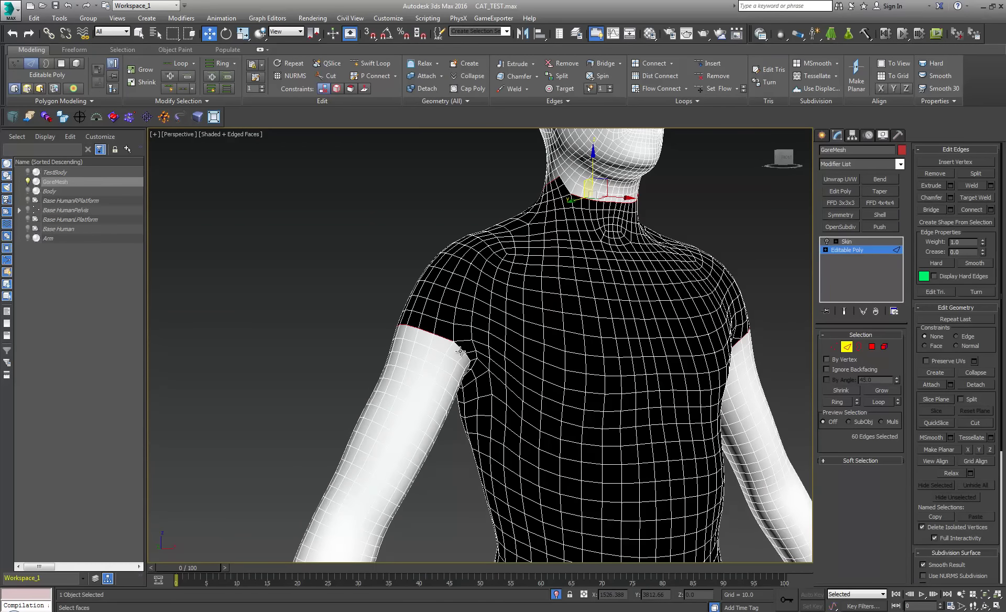
- Add the edge loops at the character's right wrist and around the tops of both thighs to the selection
middle_click_drag(456, 427, 504, 187)
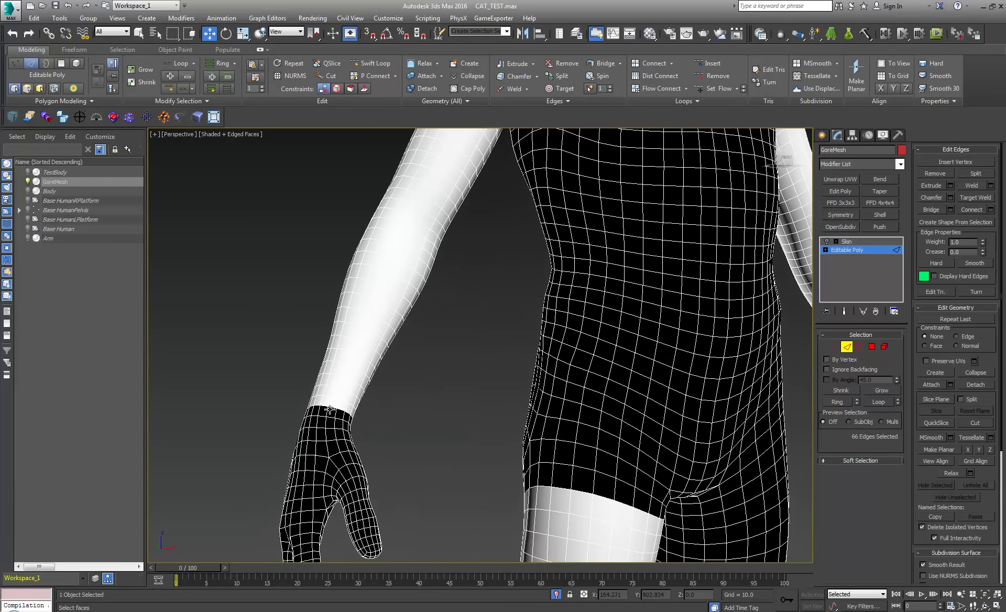
double_click(331, 408, "ctrl")
middle_click_drag(552, 490, 489, 391)
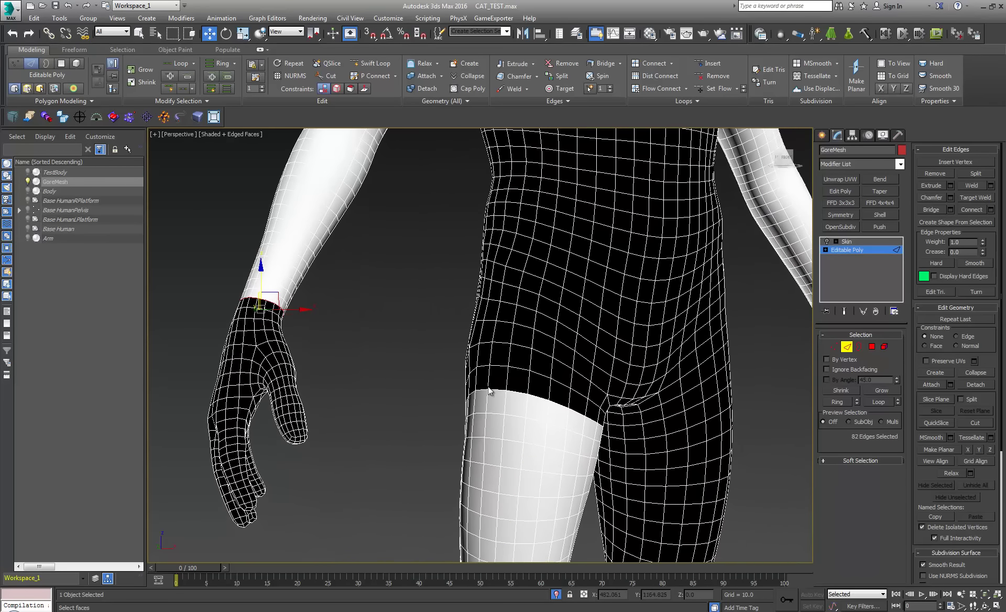
double_click(522, 397, "ctrl")
middle_click_drag(655, 420, 565, 332)
double_click(589, 390, "ctrl")
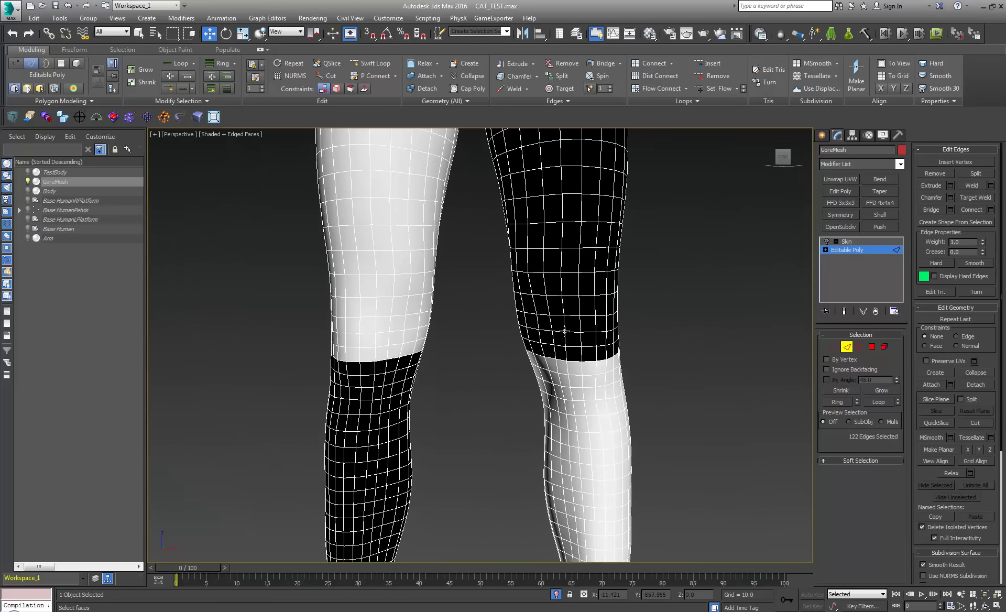
- Add the edge loops at both knees and both ankles to the selection
double_click(575, 362, "ctrl")
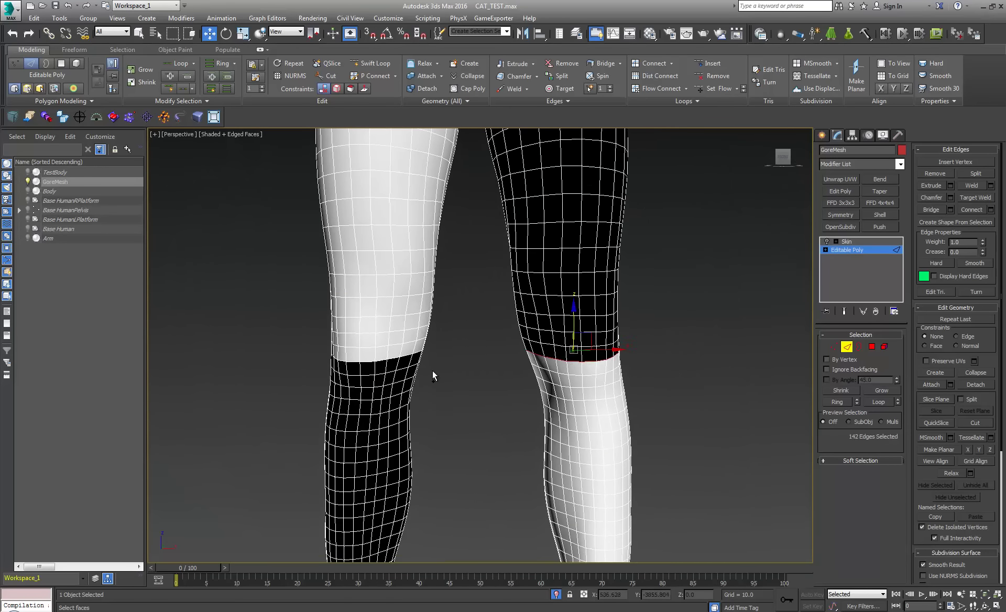
double_click(394, 357, "ctrl")
middle_click_drag(393, 358, 433, 178)
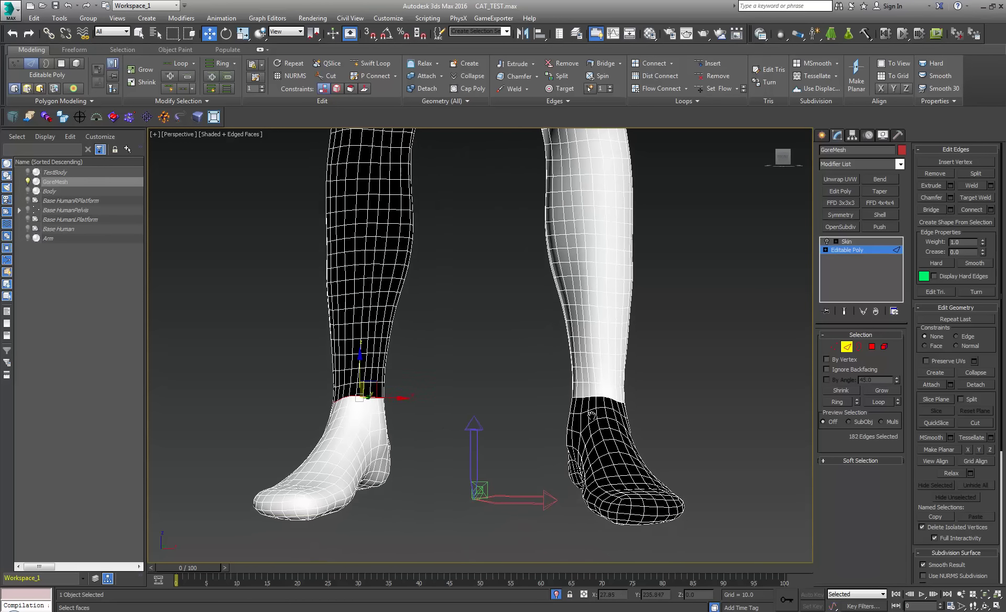
scroll(602, 399, "up", 3)
double_click(601, 397, "ctrl")
- Examine the selected seam loops from the feet up the back of the body to the neck
scroll(593, 398, "up", 3)
middle_click_drag(591, 398, 356, 383)
scroll(577, 401, "down", 5)
middle_click_drag(344, 157, 376, 517)
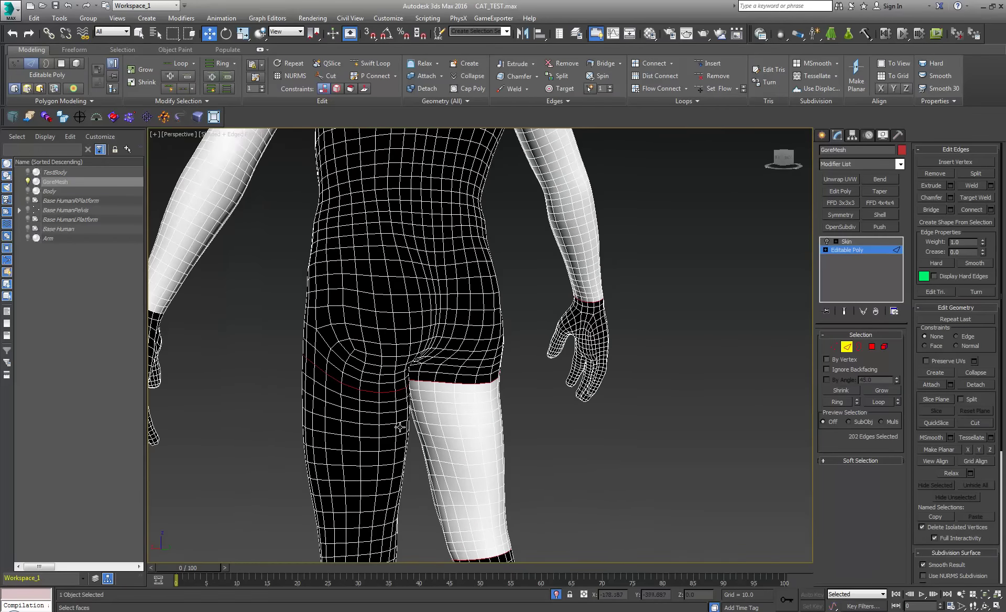
middle_click_drag(400, 427, 419, 461)
middle_click_drag(420, 461, 331, 458, "alt")
middle_click_drag(383, 429, 368, 587)
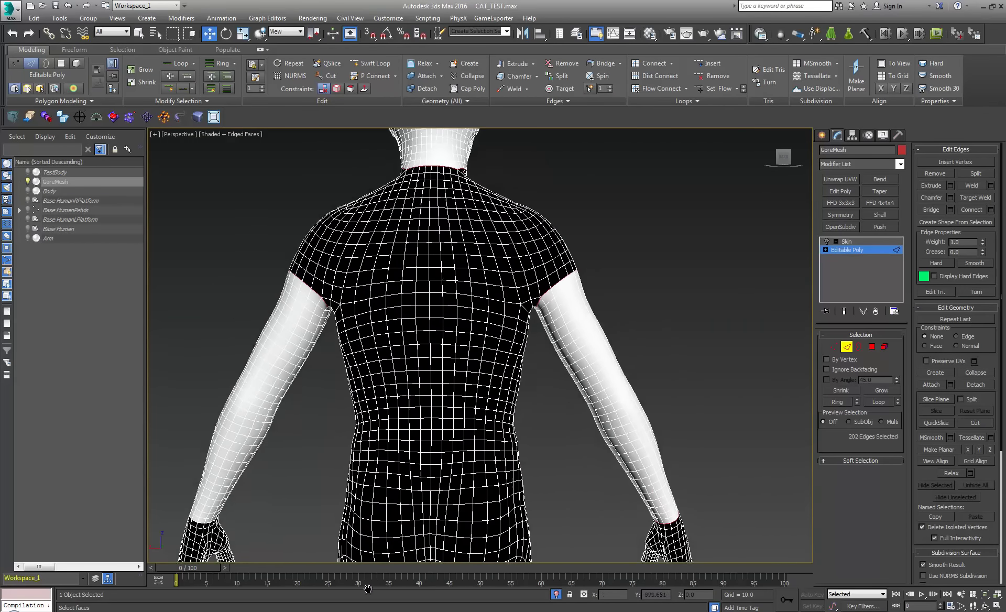
middle_click_drag(429, 269, 428, 380)
scroll(452, 311, "up", 5)
middle_click_drag(470, 289, 379, 358, "alt")
scroll(379, 358, "down", 6)
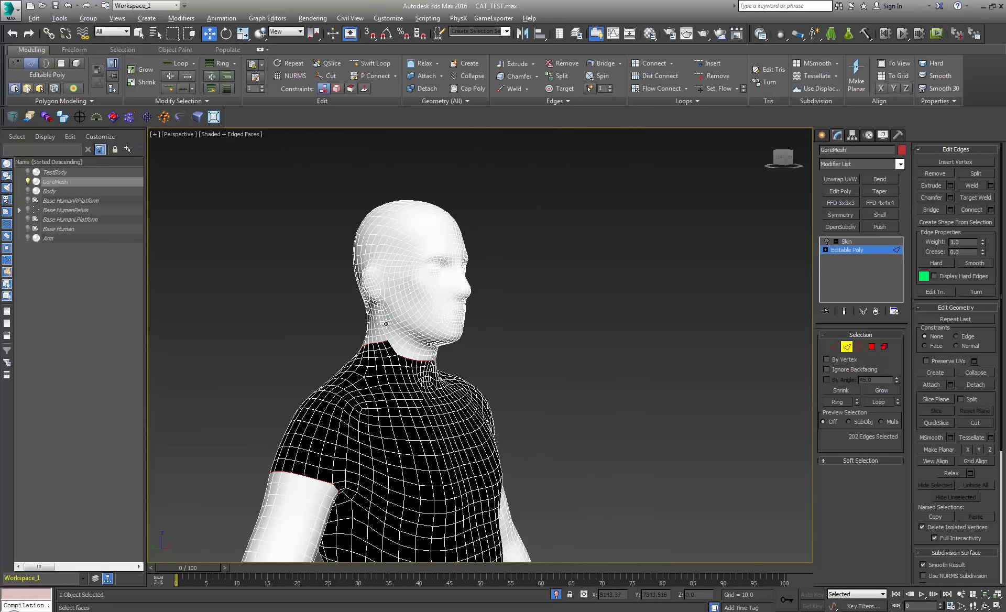
- Add the missing edges along the slanted part of the neck seam on the character's right side to the selection
middle_click_drag(386, 324, 348, 355, "alt")
scroll(342, 346, "up", 4)
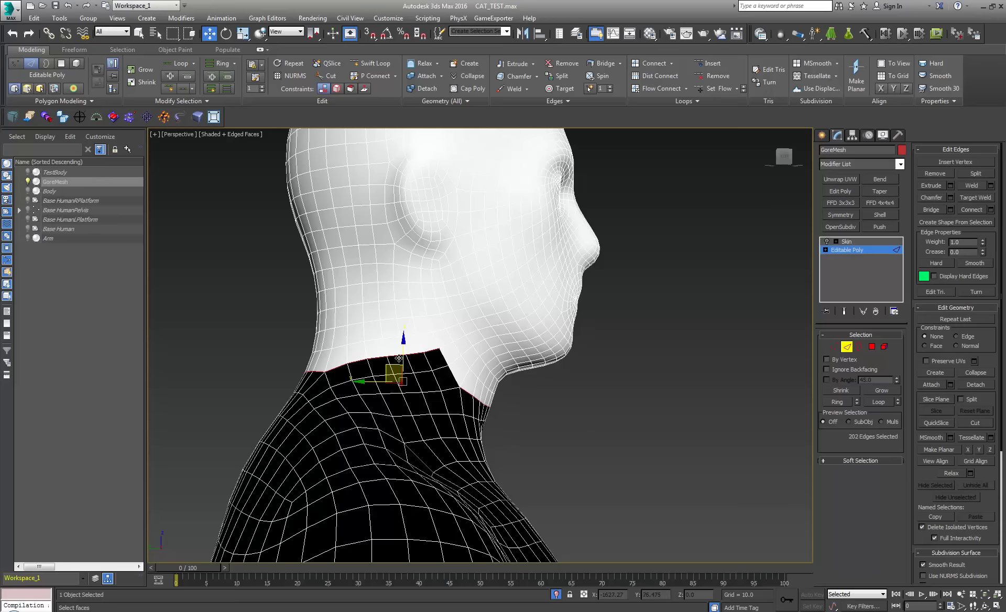
middle_click_drag(505, 435, 509, 411, "alt")
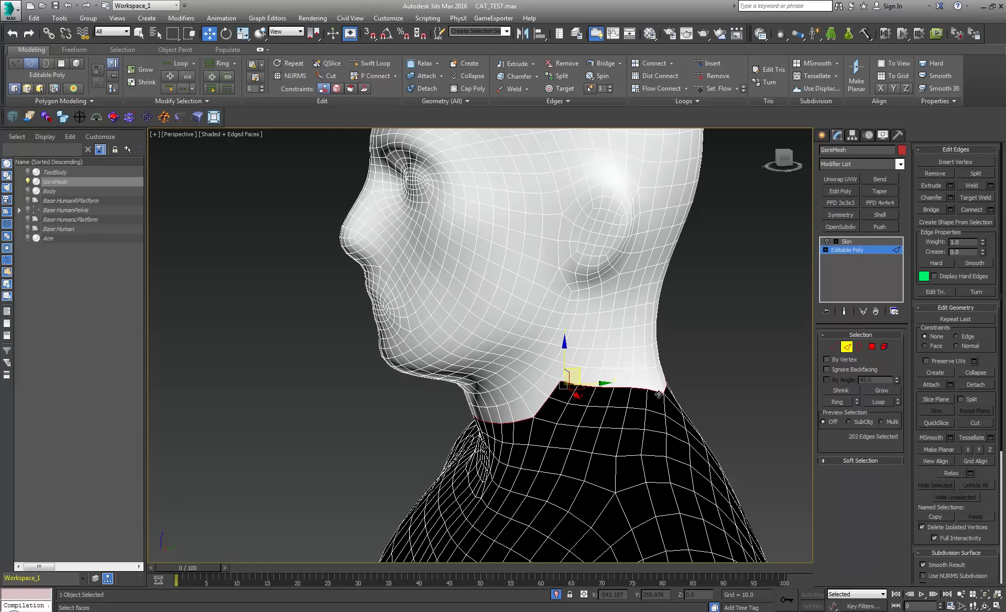
middle_click_drag(641, 396, 616, 375, "alt")
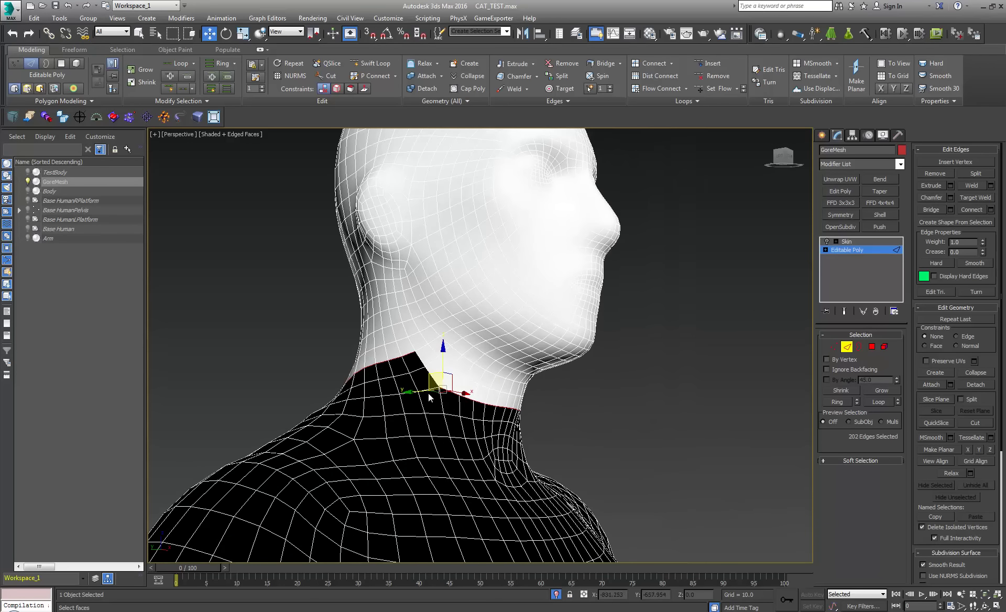
middle_click_drag(429, 397, 427, 423, "alt")
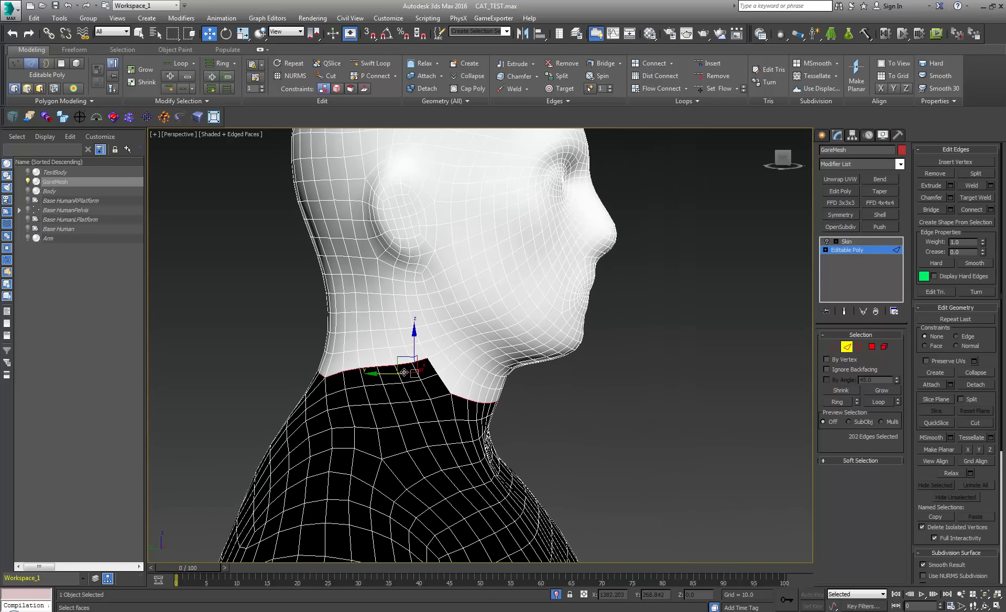
left_click(434, 368, "ctrl")
left_click(443, 388, "ctrl")
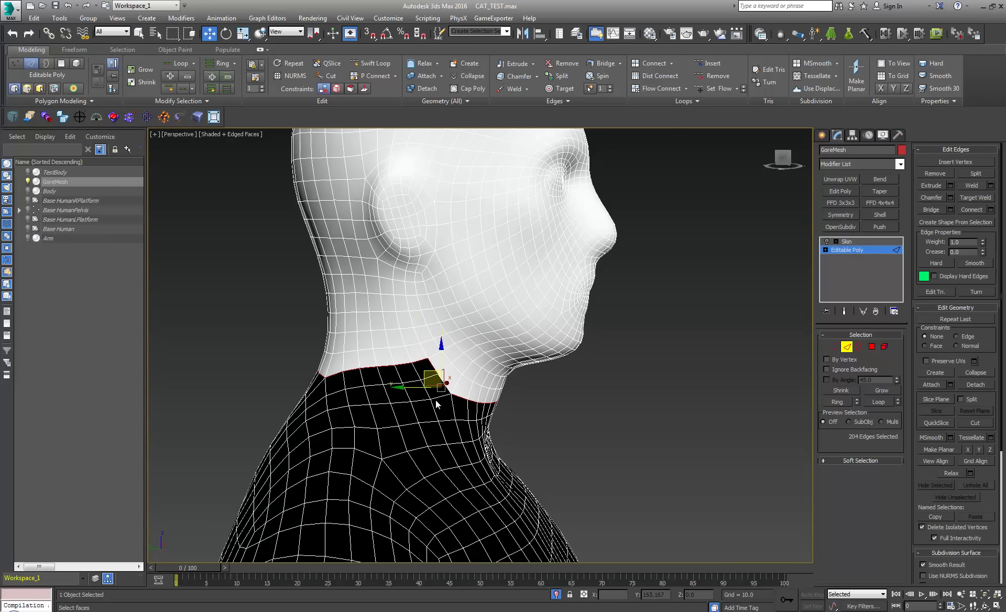
scroll(413, 387, "down", 5)
middle_click_drag(414, 389, 408, 385)
scroll(397, 361, "up", 7)
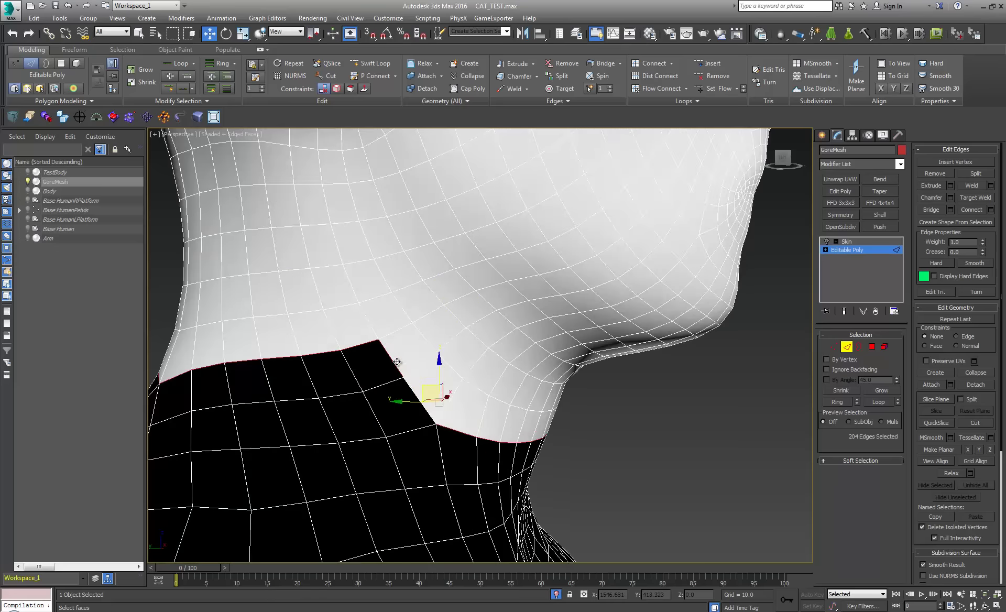
left_click(426, 407, "ctrl")
- Split the mesh along the selected seam edges and switch to element selection
scroll(427, 409, "down", 7)
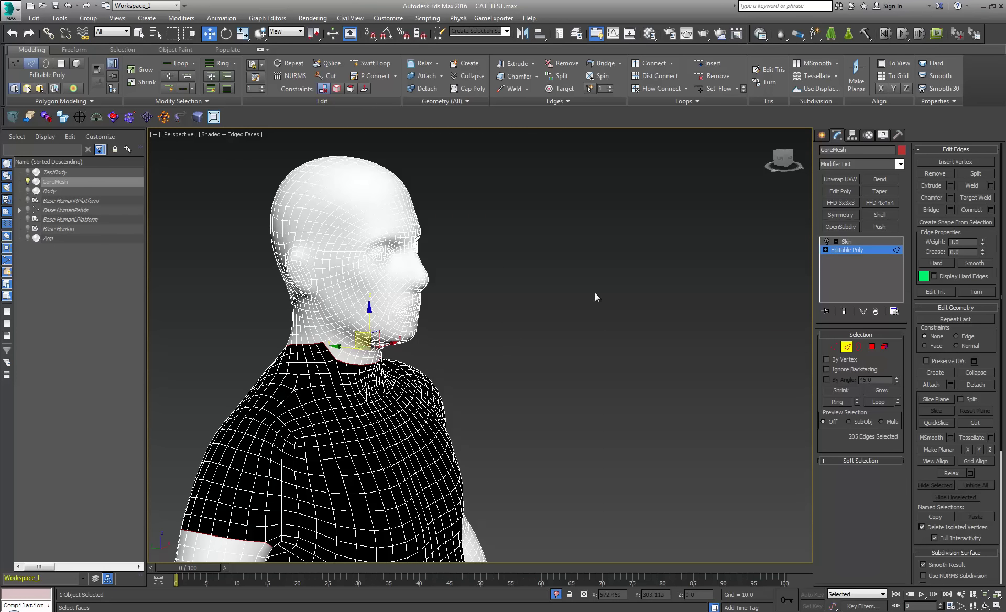
left_click(974, 175)
left_click(885, 347)
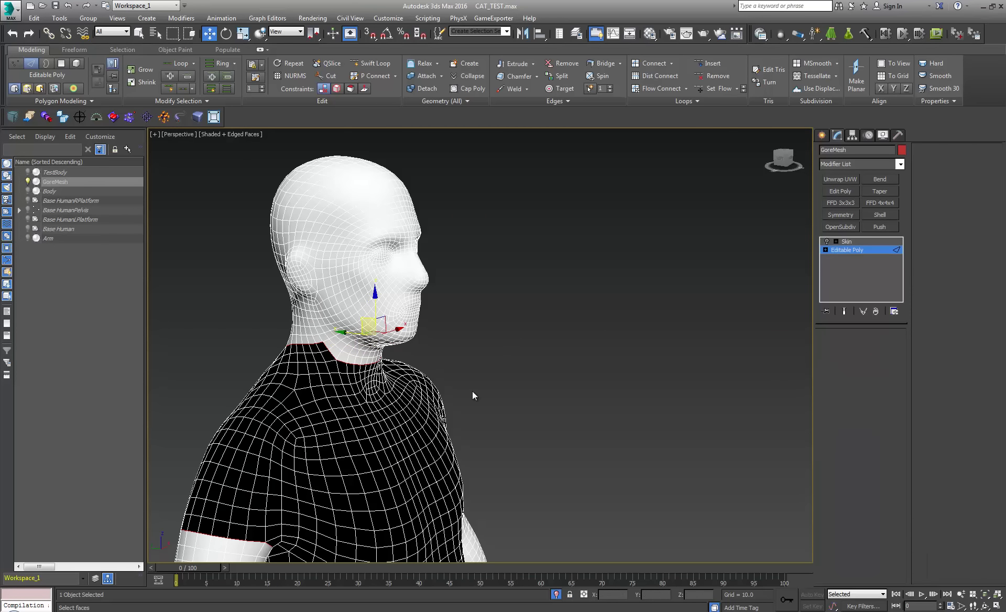
scroll(498, 391, "down", 4)
middle_click_drag(524, 392, 514, 237, "alt")
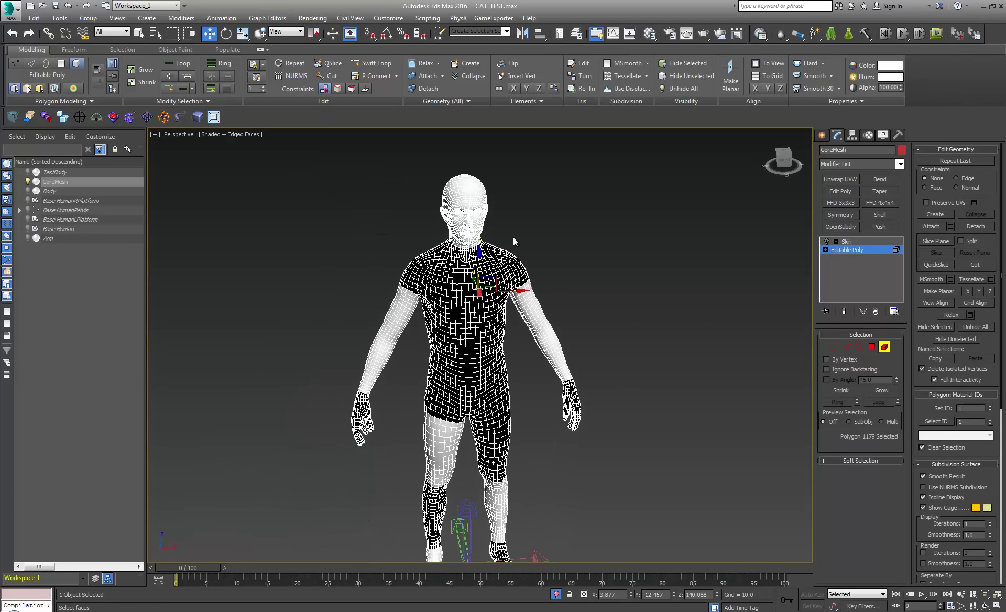
- Check the separation of the upper-body parts by selecting the head, torso and both arm elements in turn
left_click(475, 212)
left_click(467, 306)
left_click(391, 333)
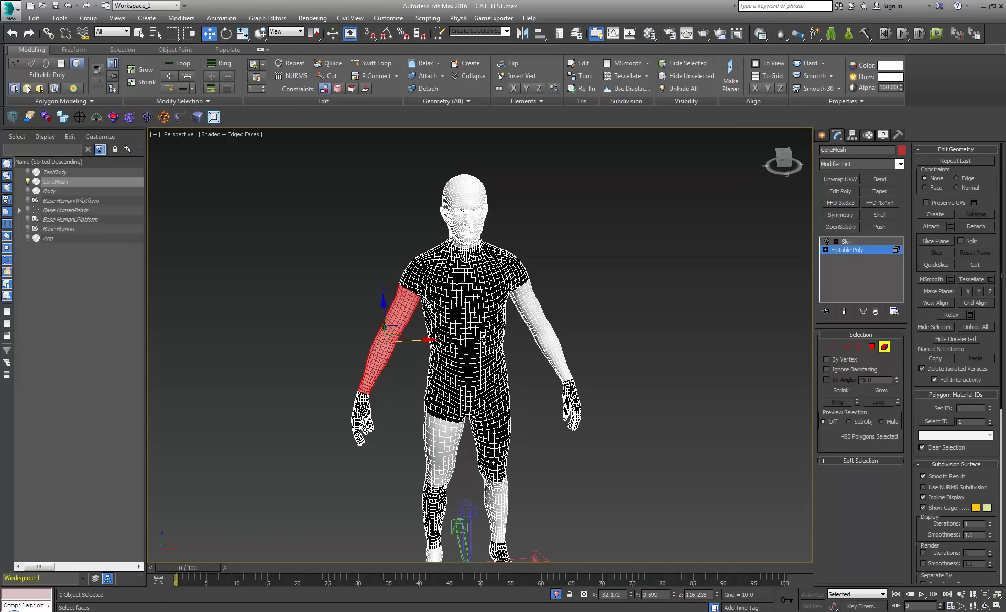
left_click(534, 340)
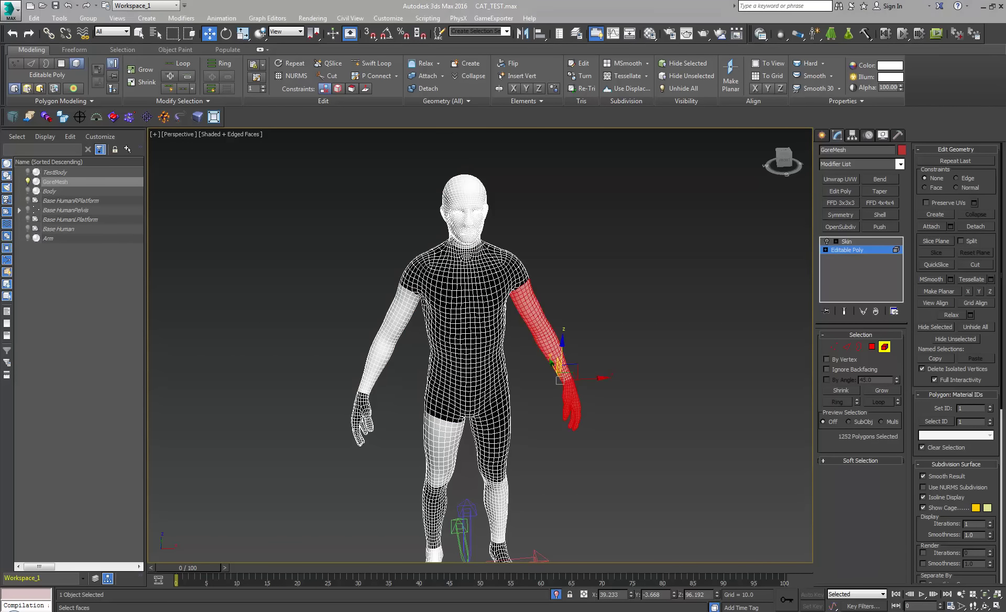
- Split the mesh along the edge loop at the character's left wrist and return to element selection
scroll(566, 372, "up", 10)
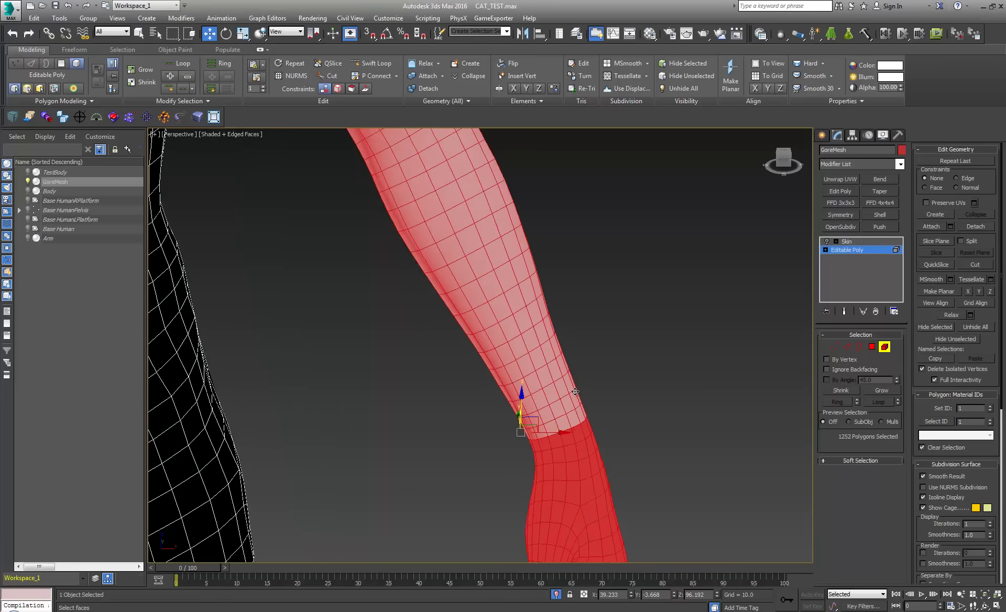
key("2")
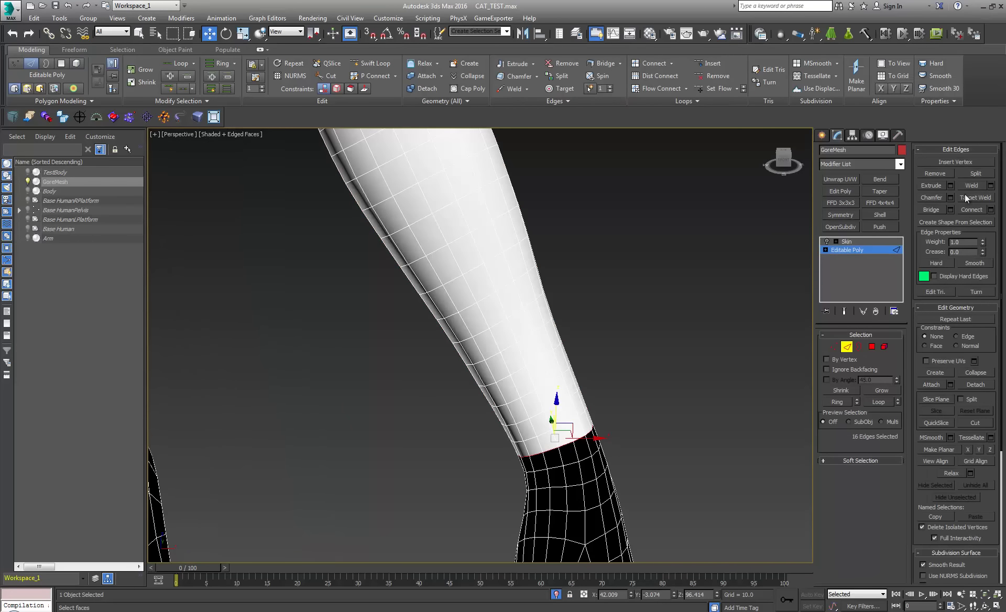
middle_click_drag(598, 332, 514, 310)
key("5")
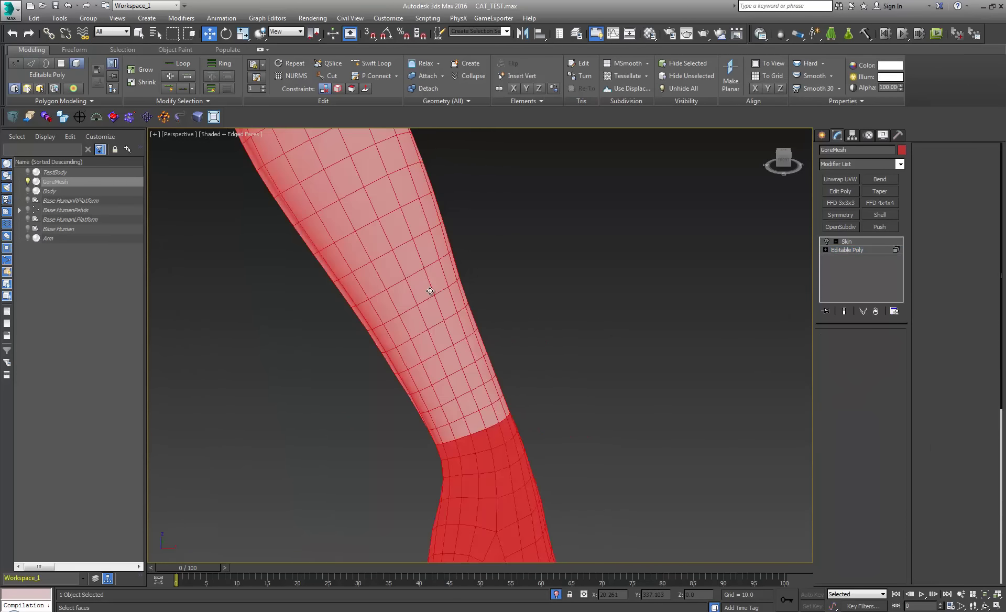
- Check the left arm, both thighs, both lower legs, the left foot, the torso and the head as separate elements
left_click(430, 291)
scroll(430, 291, "down", 6)
scroll(496, 291, "down", 3)
left_click(458, 338)
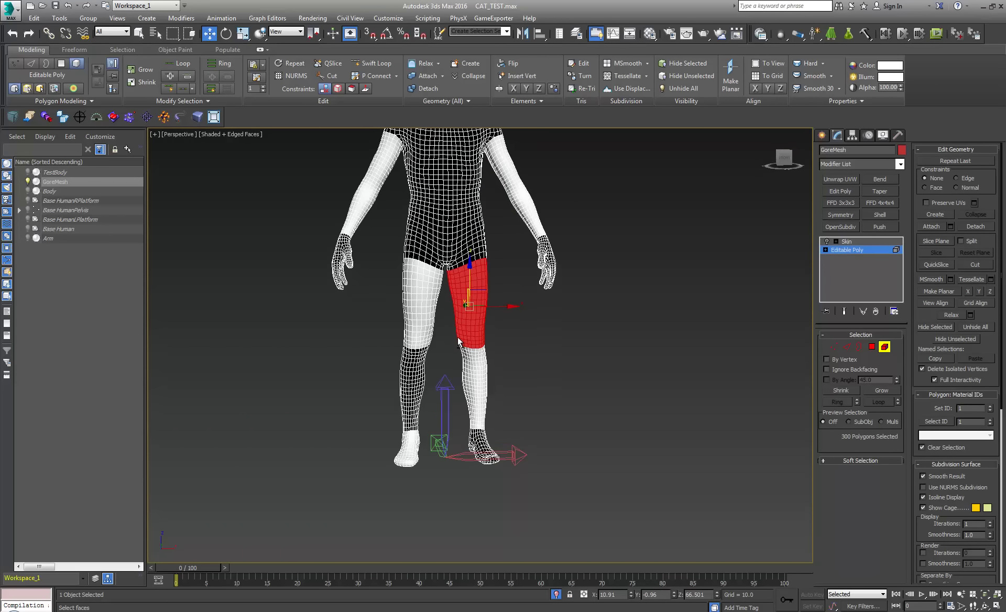
left_click(419, 306)
left_click(414, 394)
left_click(471, 371)
middle_click_drag(471, 371, 487, 399)
left_click(494, 474)
middle_click_drag(464, 359, 456, 480)
left_click(442, 283)
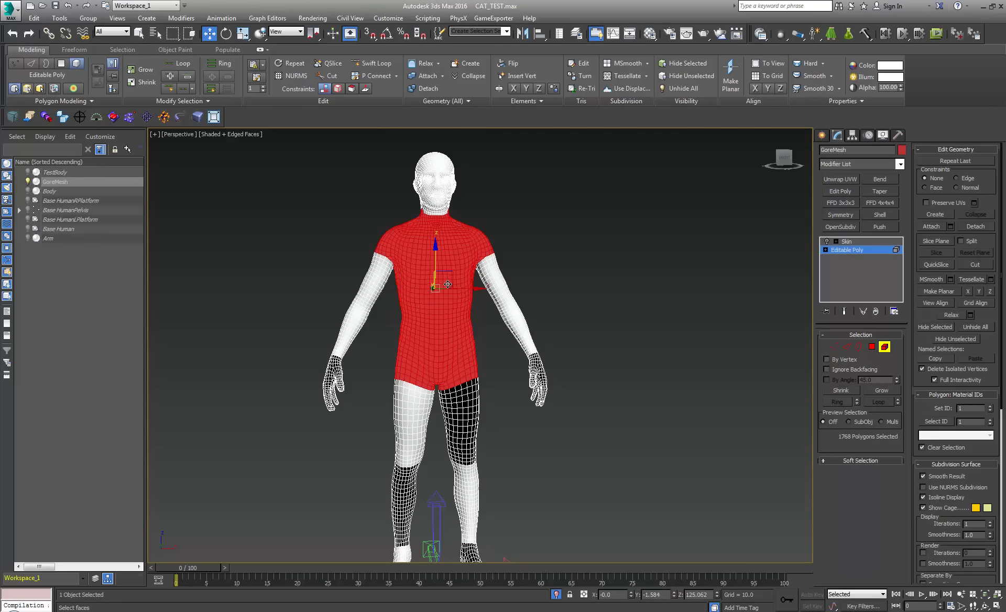
middle_click_drag(442, 283, 446, 307)
left_click(425, 251)
- Extrude all open borders of the body parts slightly inward by scaling, and cap them
key("3")
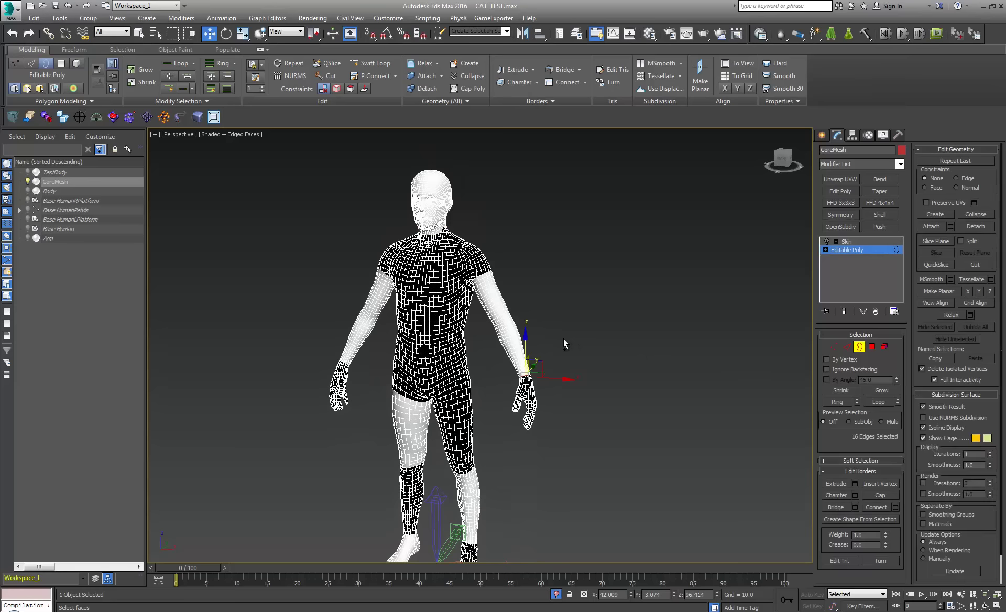
key("ctrl+a")
key("r")
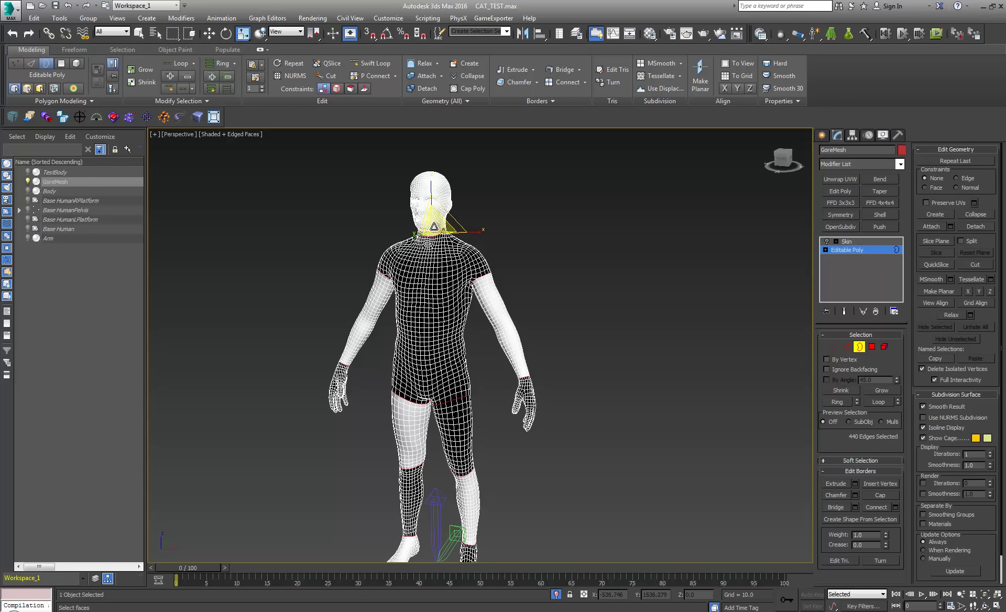
left_click_drag(434, 227, 435, 229)
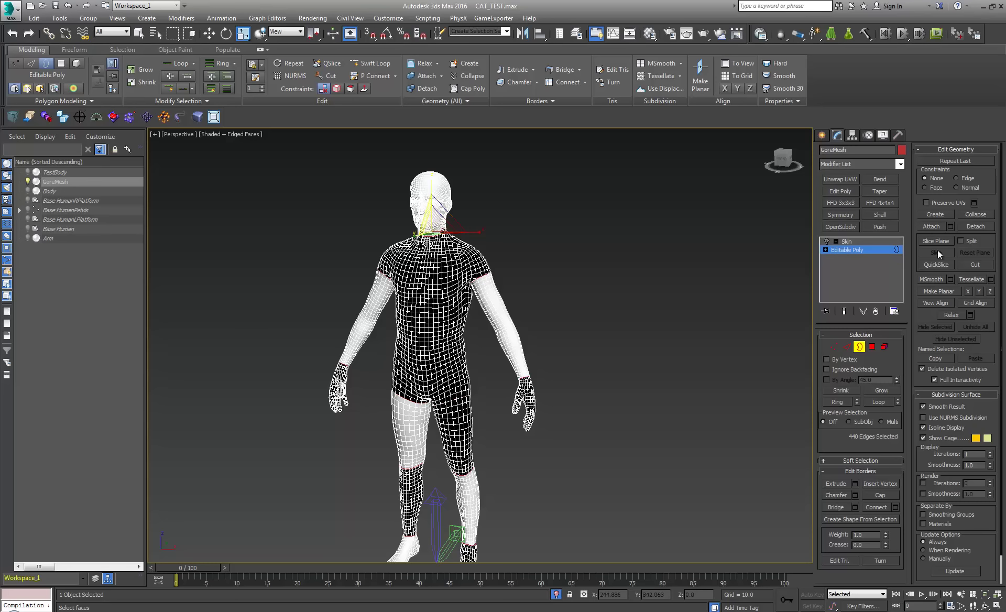
left_click(883, 495)
- Isolate the character's left arm element to examine its geometry, and unhide the rest of the mesh
left_click(886, 346)
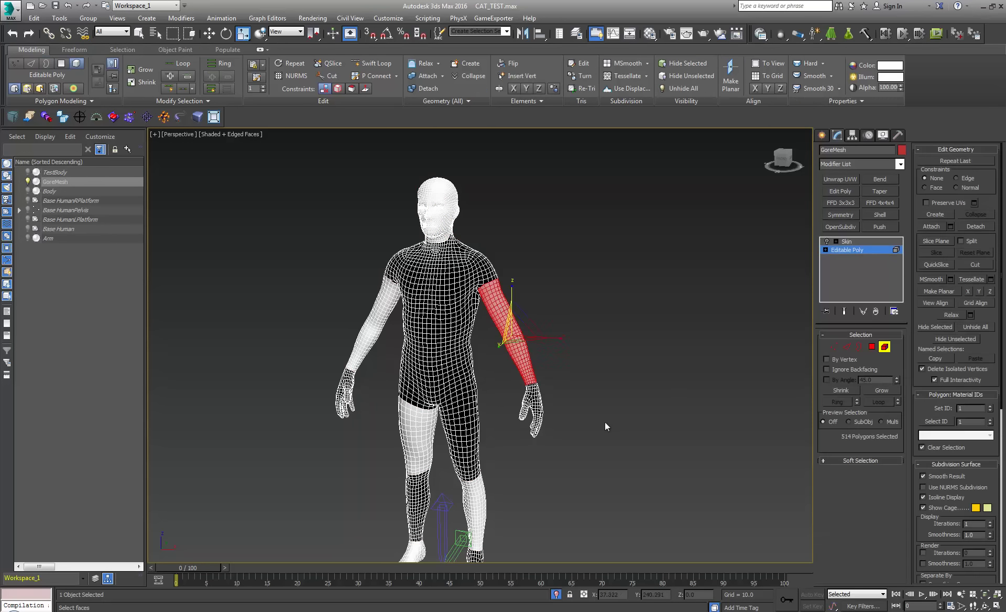
left_click(950, 341)
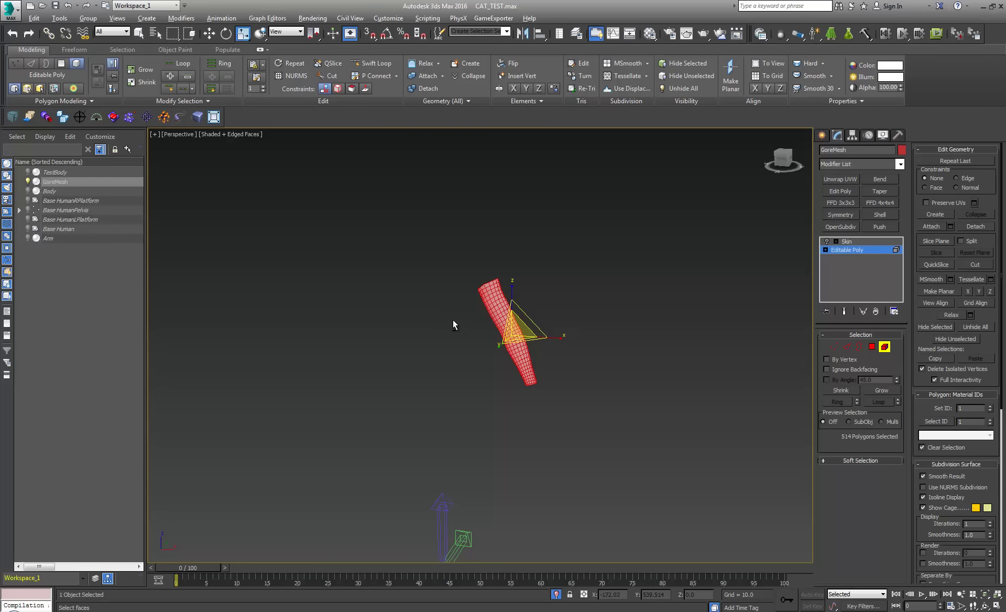
middle_click_drag(456, 326, 478, 294, "alt")
scroll(535, 347, "up", 6)
scroll(535, 347, "down", 5)
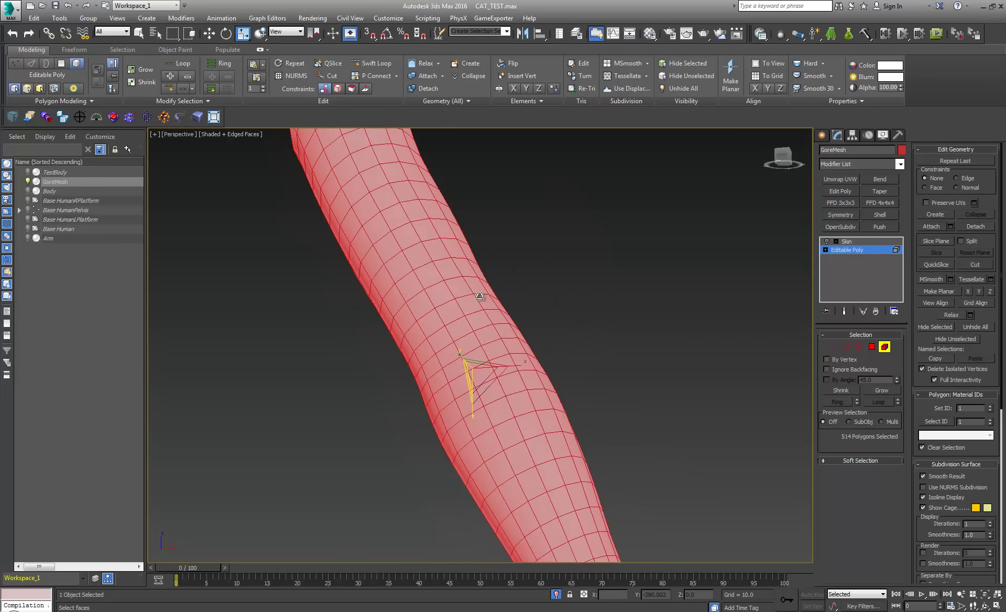
left_click(982, 330)
- Isolate the character's left hand element and examine its wrist end up close
middle_click_drag(579, 380, 474, 148)
left_click(532, 476)
left_click(946, 342)
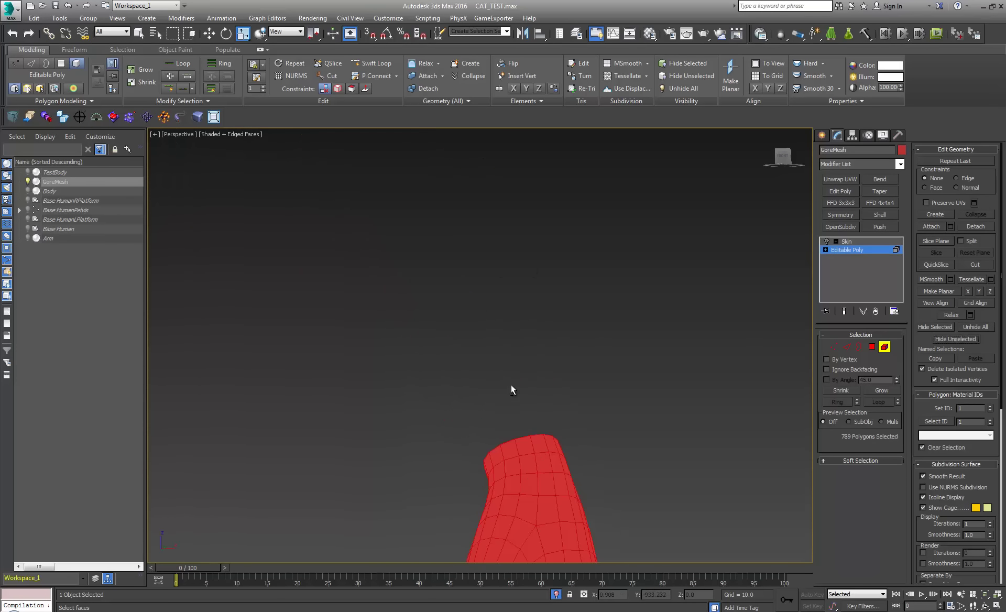
middle_click_drag(511, 385, 506, 304, "alt")
key("z")
scroll(501, 310, "up", 8)
- Select the cap polygon at the left hand's wrist for inspection, and unhide the rest of the mesh
left_click(872, 348)
left_click(590, 355)
scroll(525, 325, "down", 5)
middle_click_drag(506, 304, 671, 491)
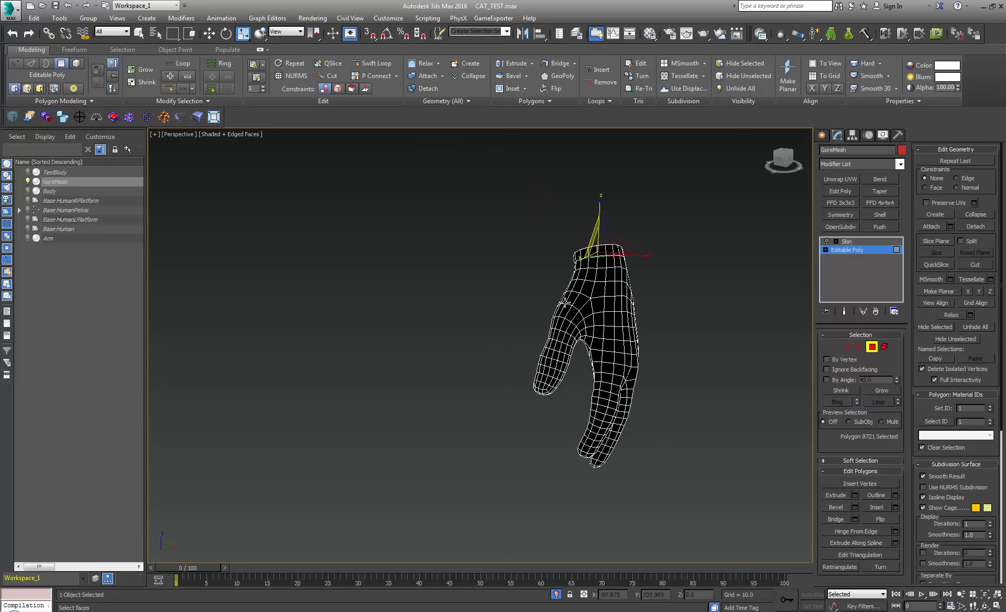
middle_click_drag(564, 303, 592, 341)
left_click(872, 347)
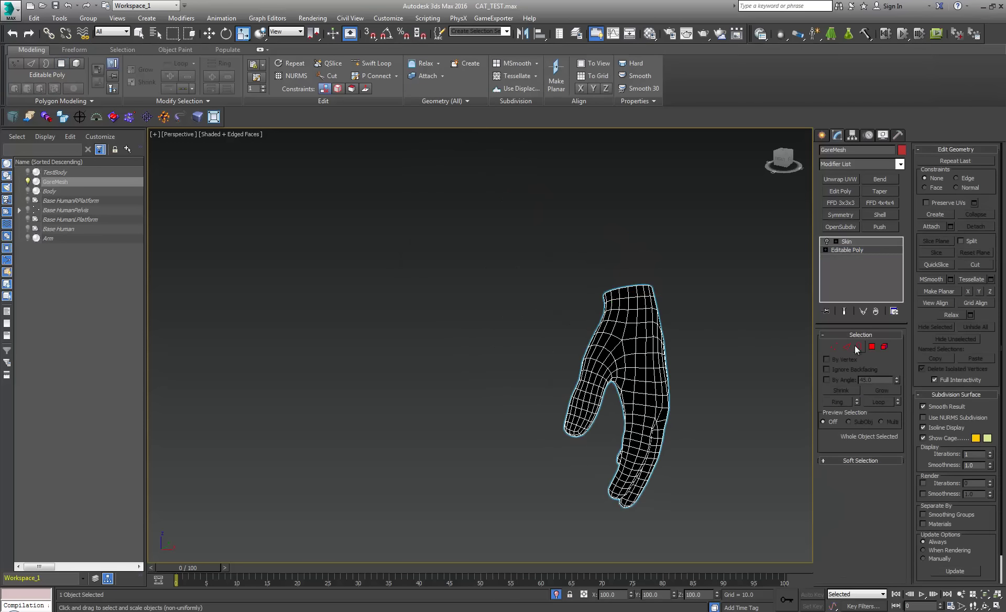
key("4")
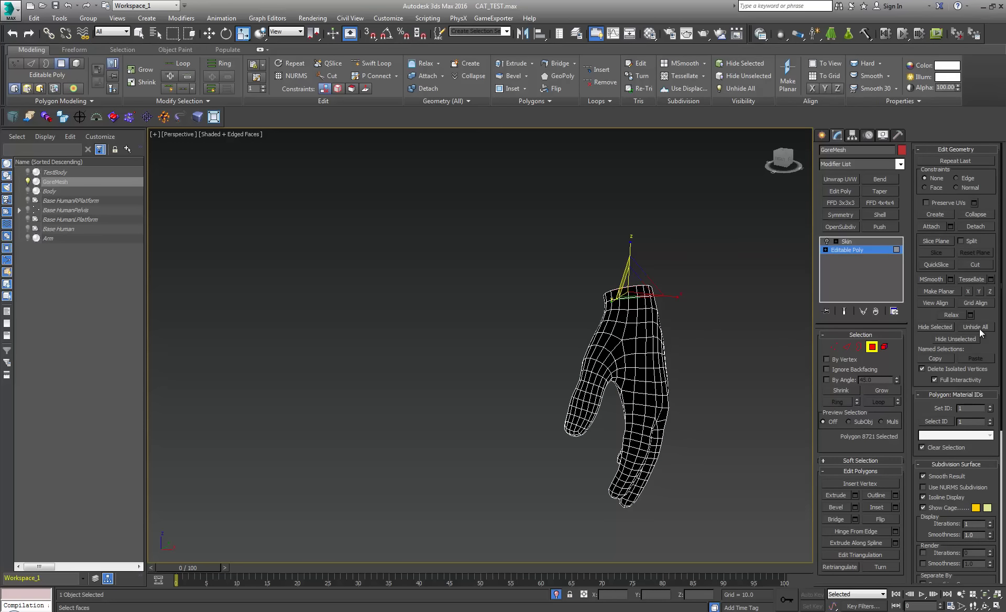
left_click(977, 327)
scroll(491, 294, "down", 8)
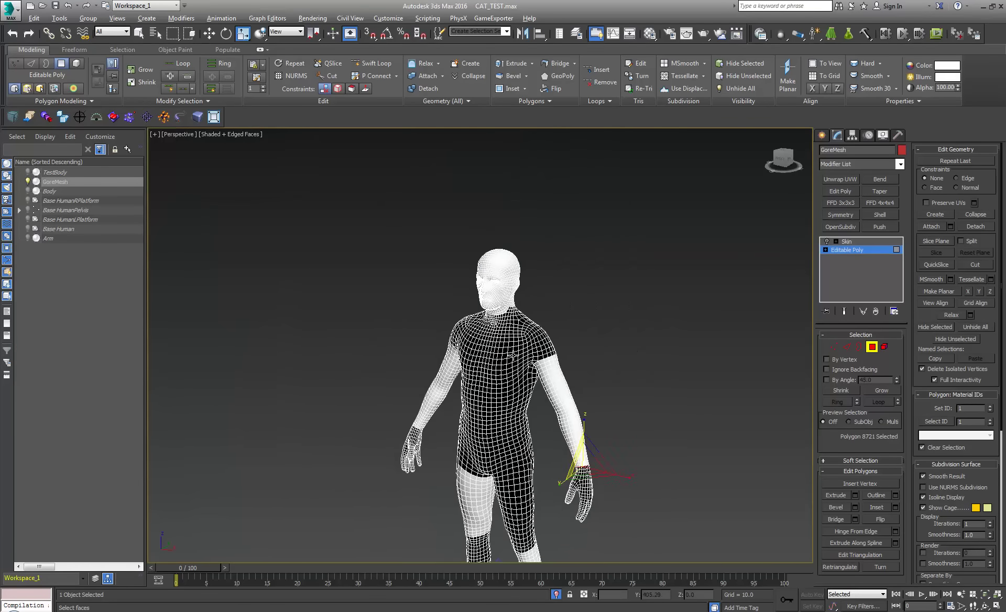
- Isolate the head element by hiding all other body parts
scroll(491, 294, "up", 4)
scroll(491, 295, "up", 5)
left_click(884, 347)
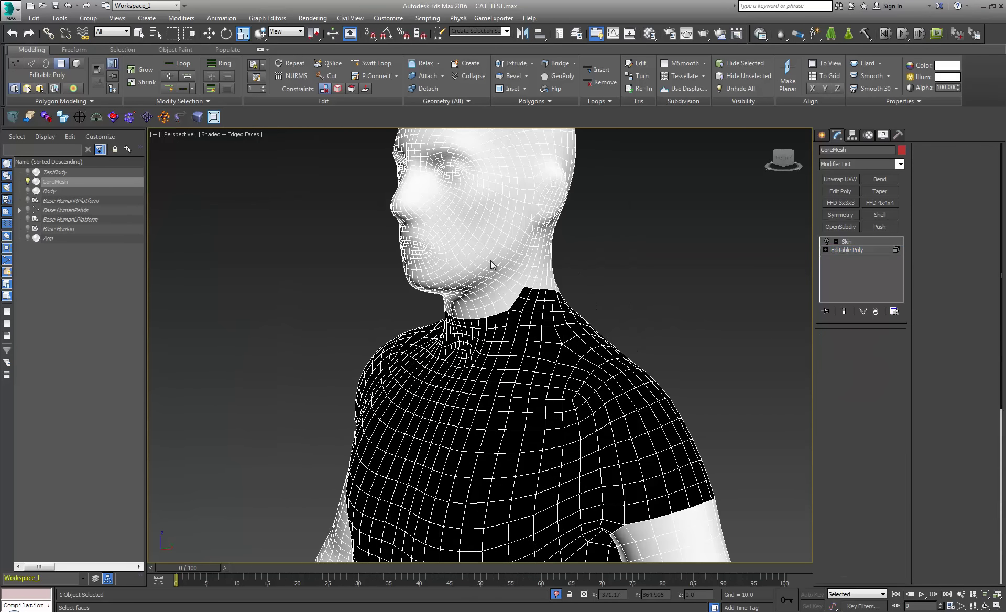
left_click(491, 260)
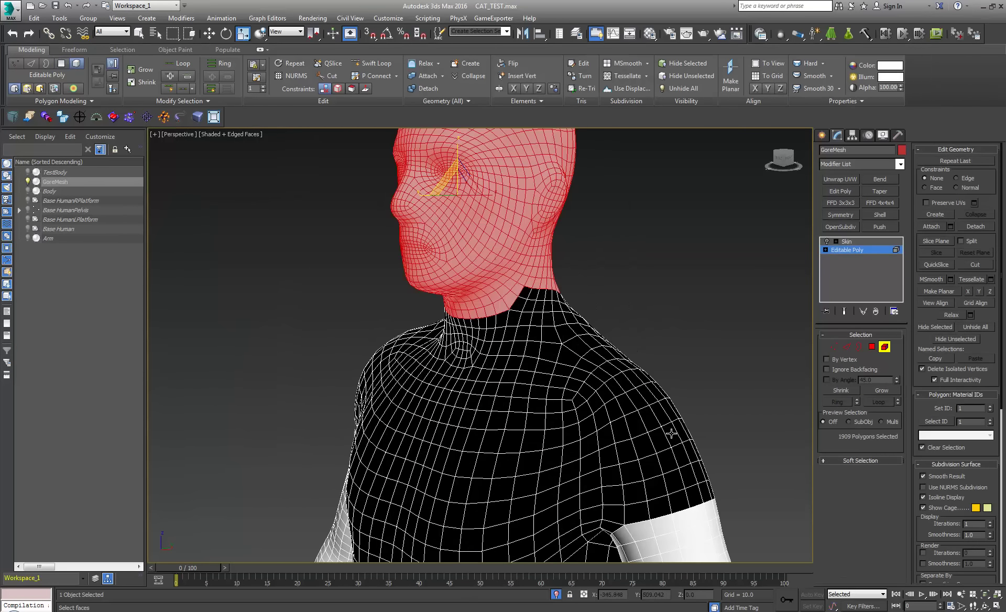
left_click(950, 338)
- Examine the underside of the isolated head and select the large cap polygon closing the neck
middle_click_drag(636, 377, 463, 319)
scroll(411, 299, "down", 6)
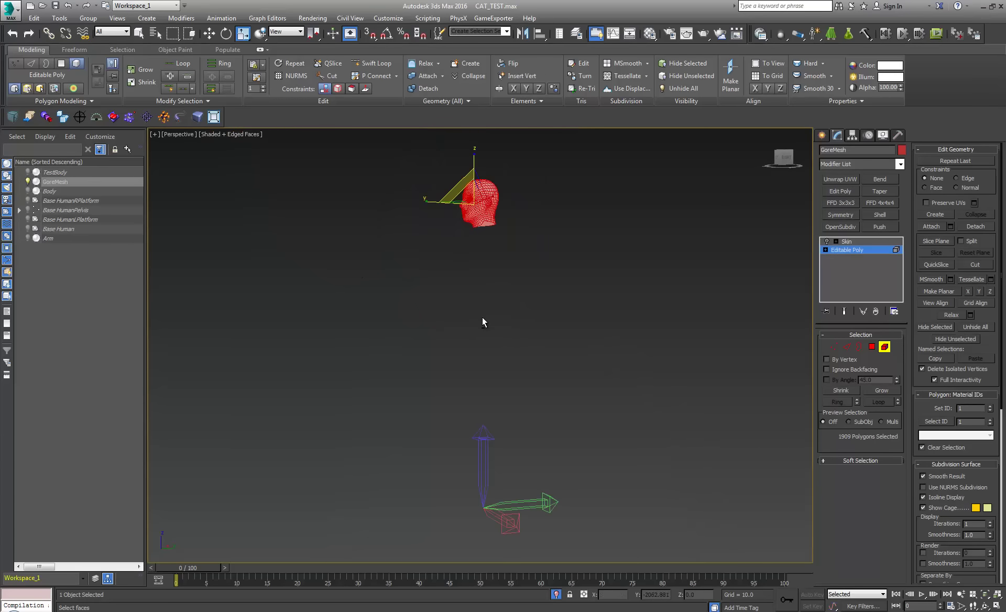
scroll(477, 249, "up", 12)
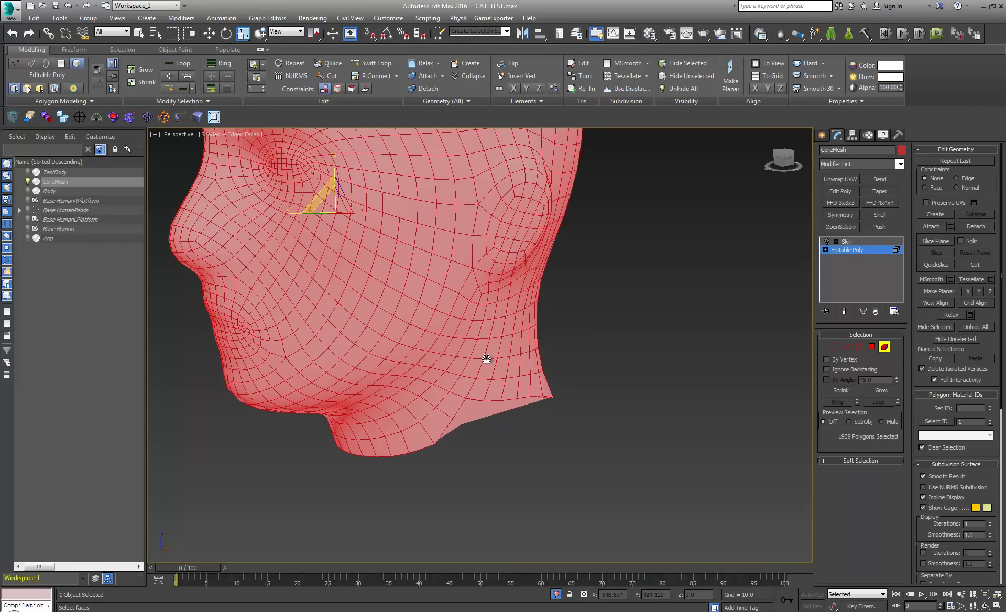
middle_click_drag(485, 342, 484, 361, "alt")
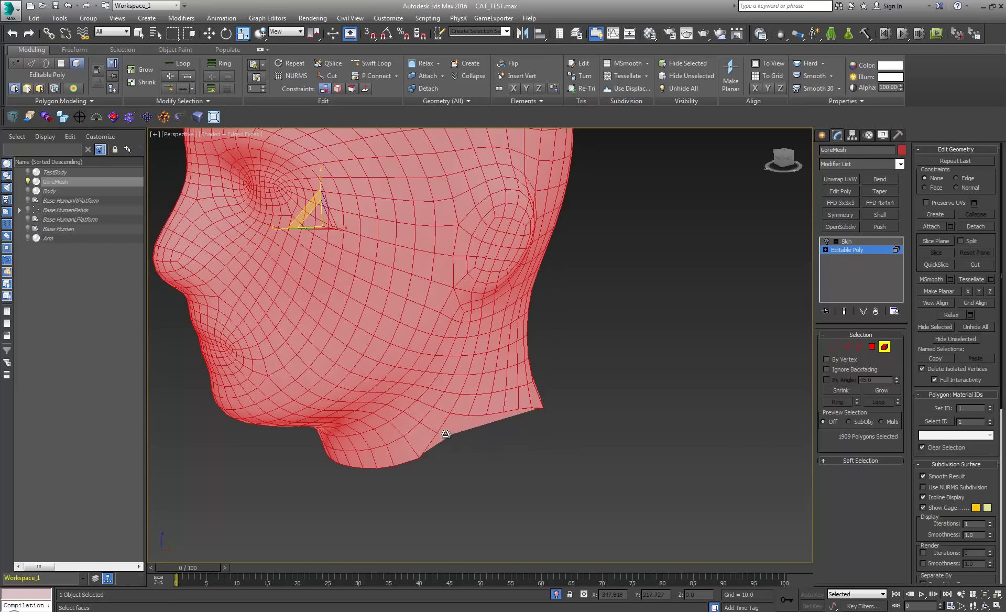
middle_click_drag(437, 433, 446, 399, "alt")
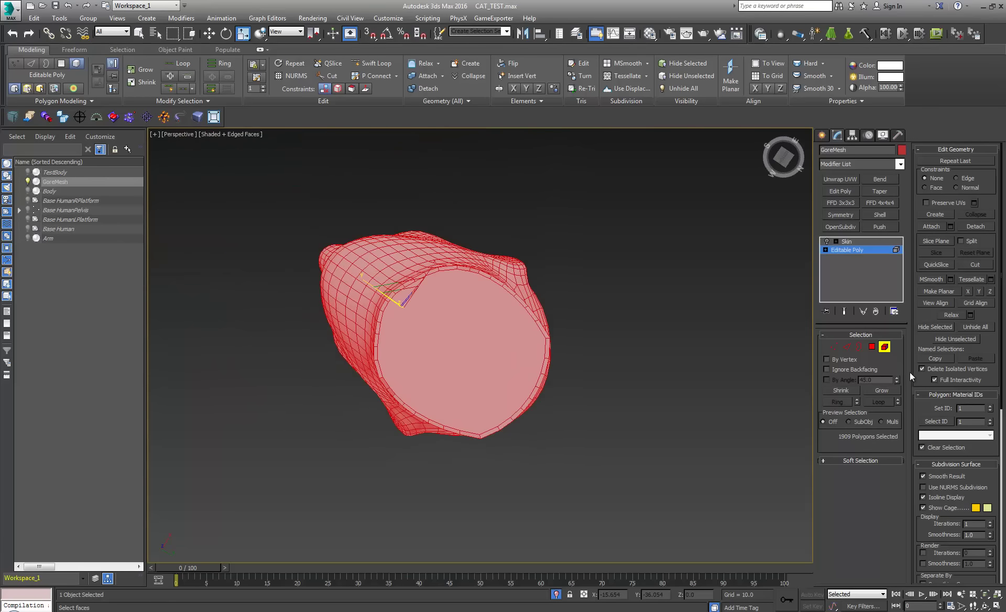
left_click(872, 346)
left_click(495, 337)
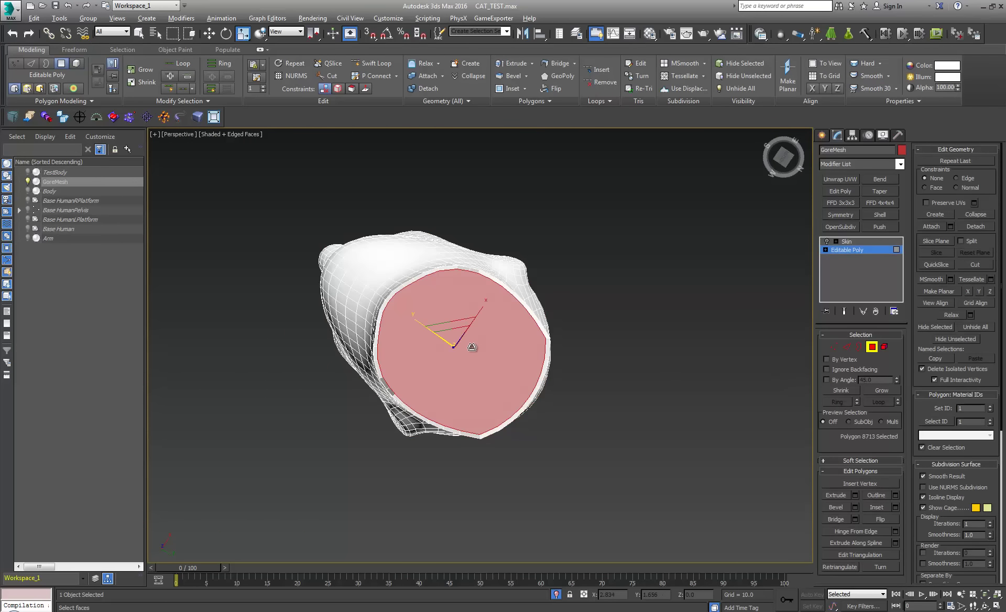
middle_click_drag(461, 338, 449, 298)
scroll(460, 320, "up", 5)
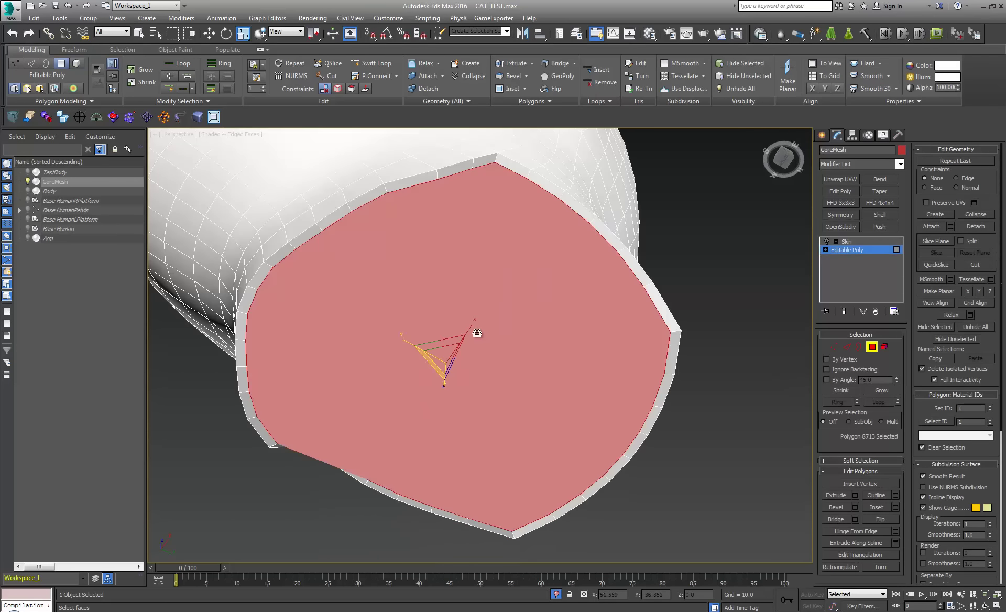
middle_click_drag(479, 335, 471, 403, "alt")
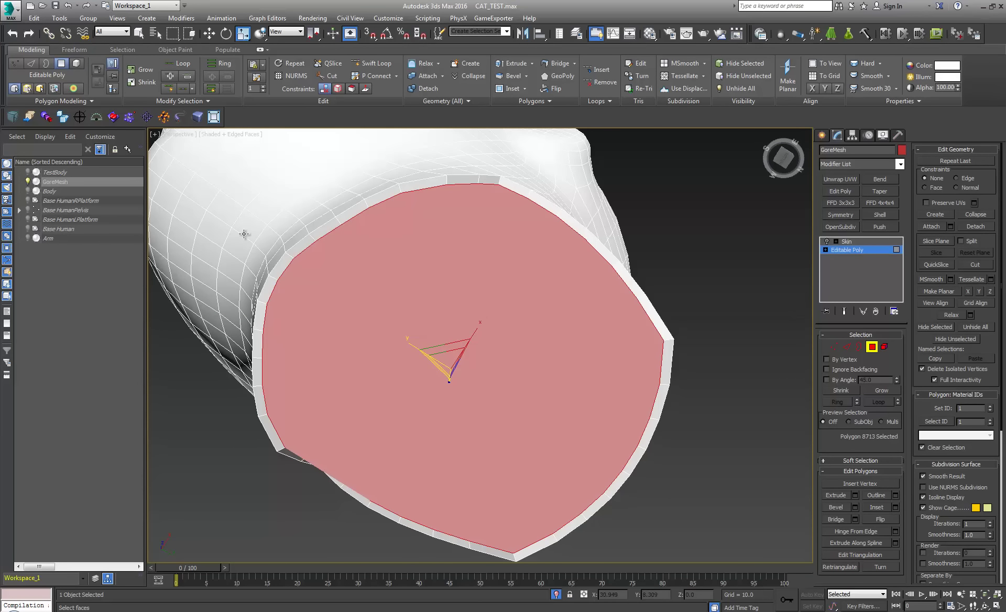
- Activate the Turn tool at edge level to show the hidden triangulation of the neck cap
key("2")
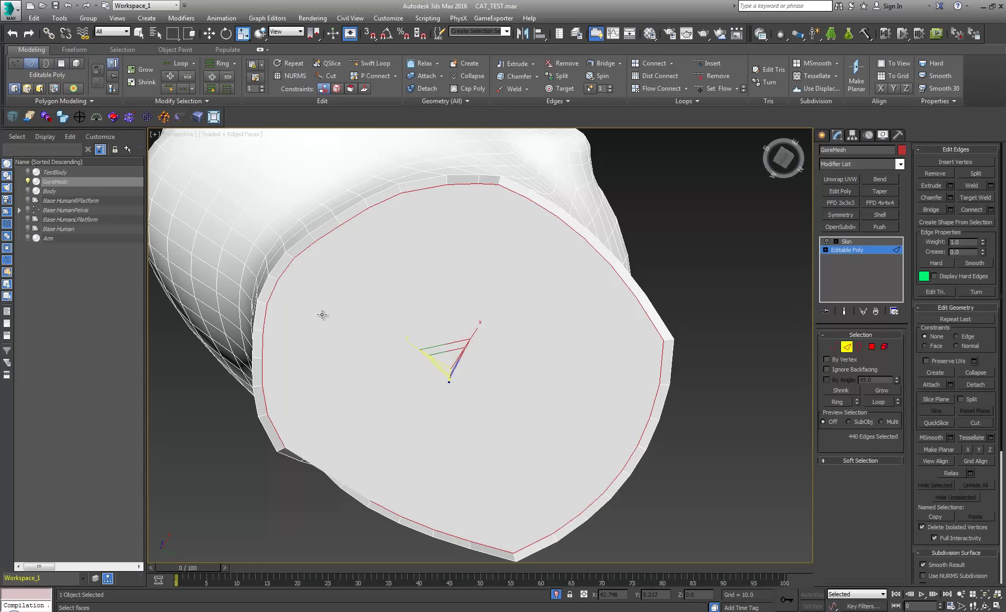
left_click(970, 292)
middle_click_drag(518, 348, 743, 254, "alt")
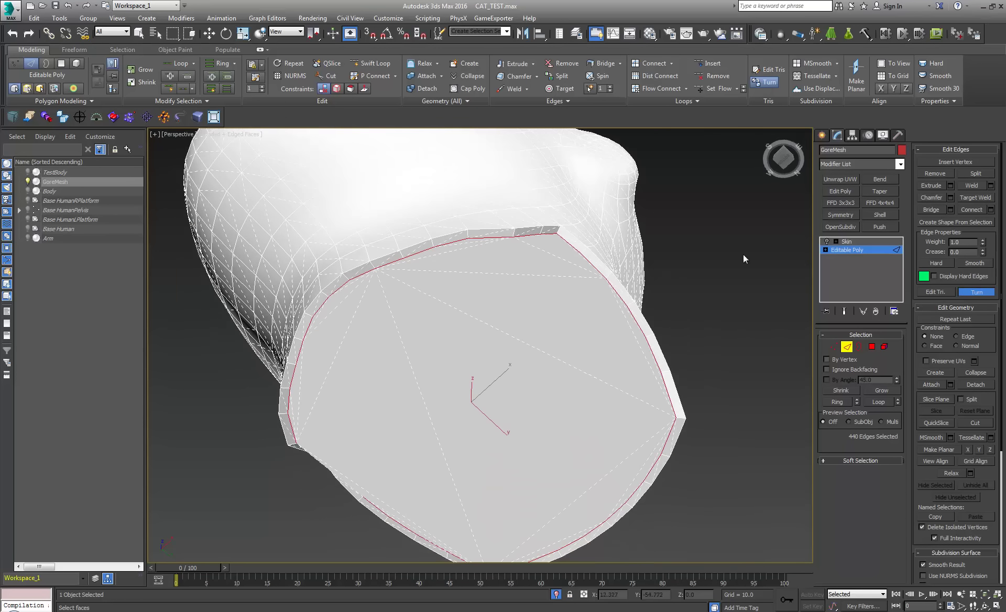
left_click(849, 343)
middle_click_drag(544, 360, 568, 372, "alt")
left_click(848, 348)
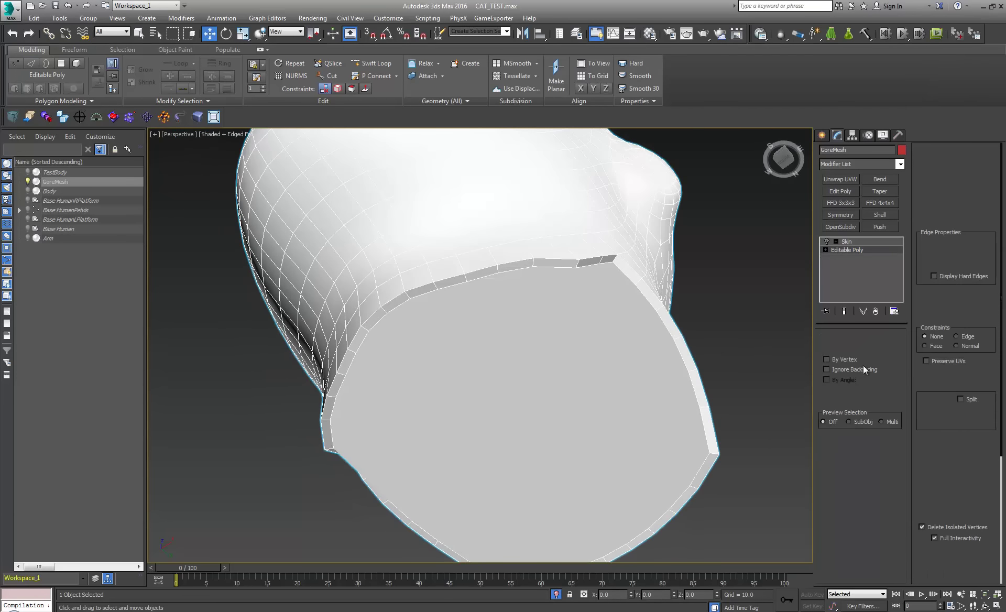
key("3")
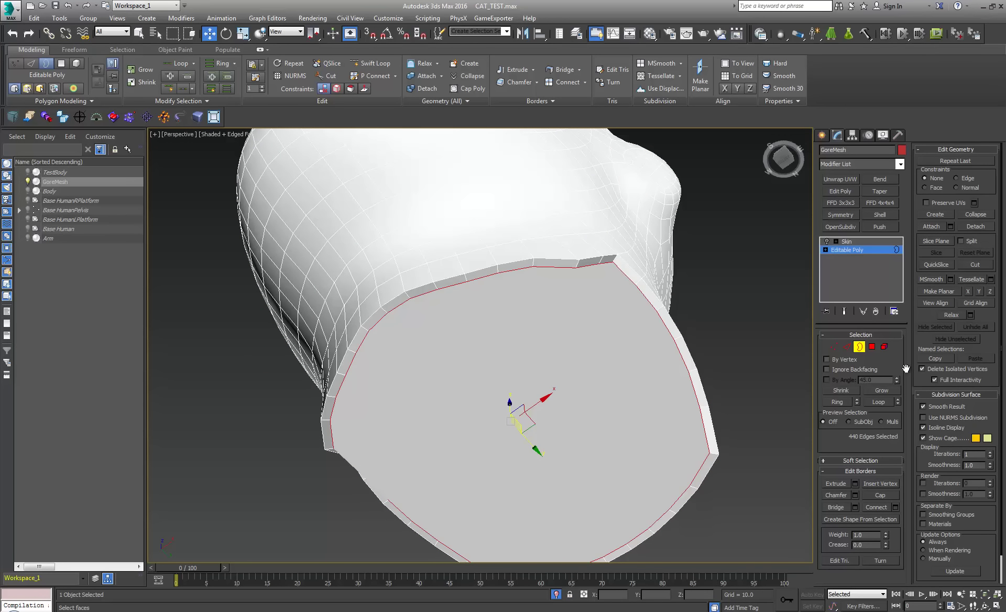
key("2")
left_click(977, 292)
- Examine the diagonal edges across the neck cap from several angles
mouse_move(612, 403)
middle_mouse_down()
mouse_move(585, 378)
mouse_move(558, 389)
mouse_move(555, 371)
middle_mouse_up()
key("F3")
key("F3")
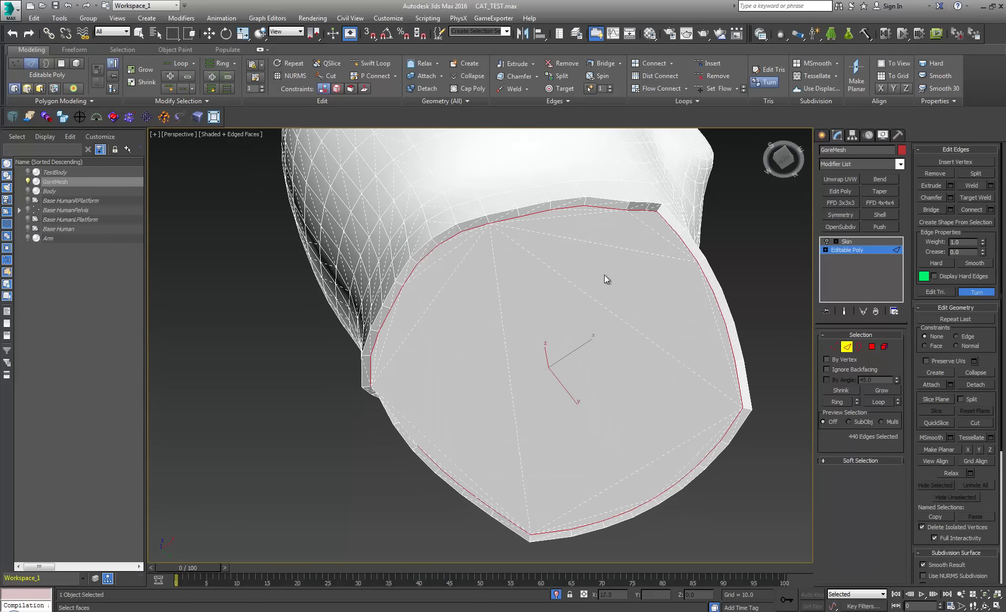
middle_click_drag(612, 216, 552, 276, "alt")
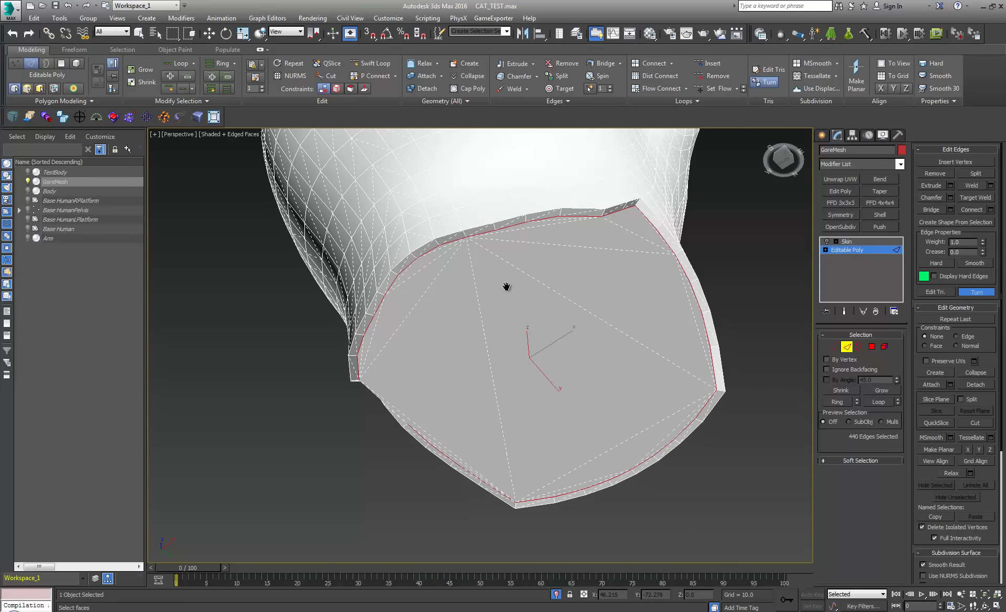
middle_click_drag(506, 287, 417, 231)
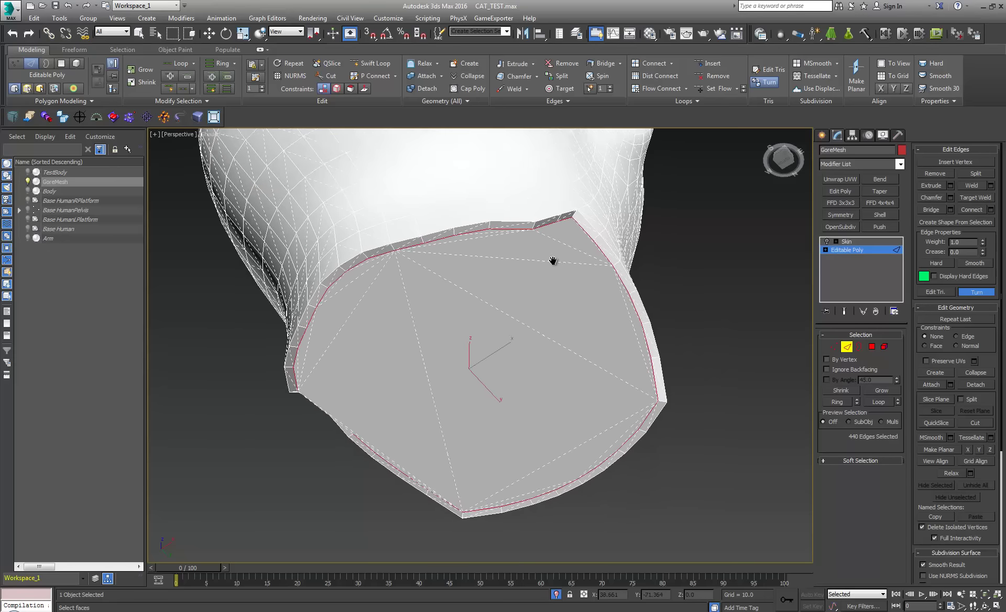
middle_click_drag(553, 263, 540, 299)
key("w")
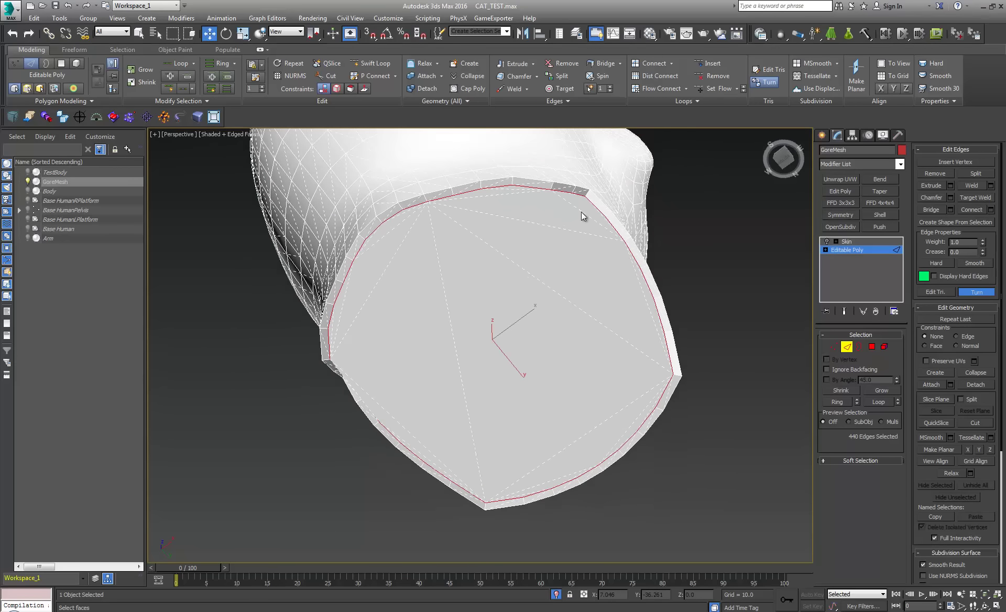
- Connect two pairs of opposite rim vertices across the head's neck cap with two edges near its middle
key("1")
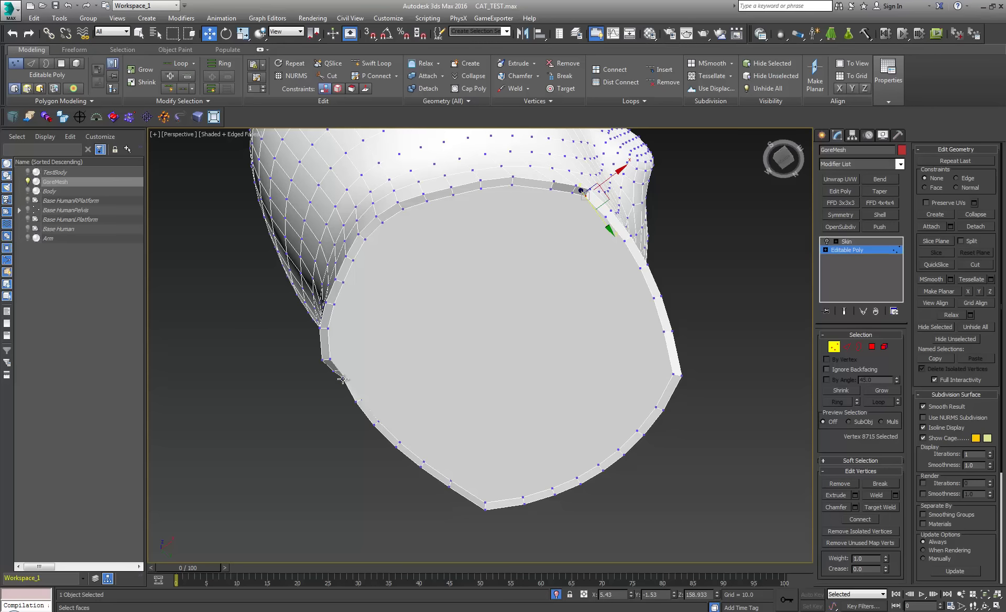
left_click(342, 379, "ctrl")
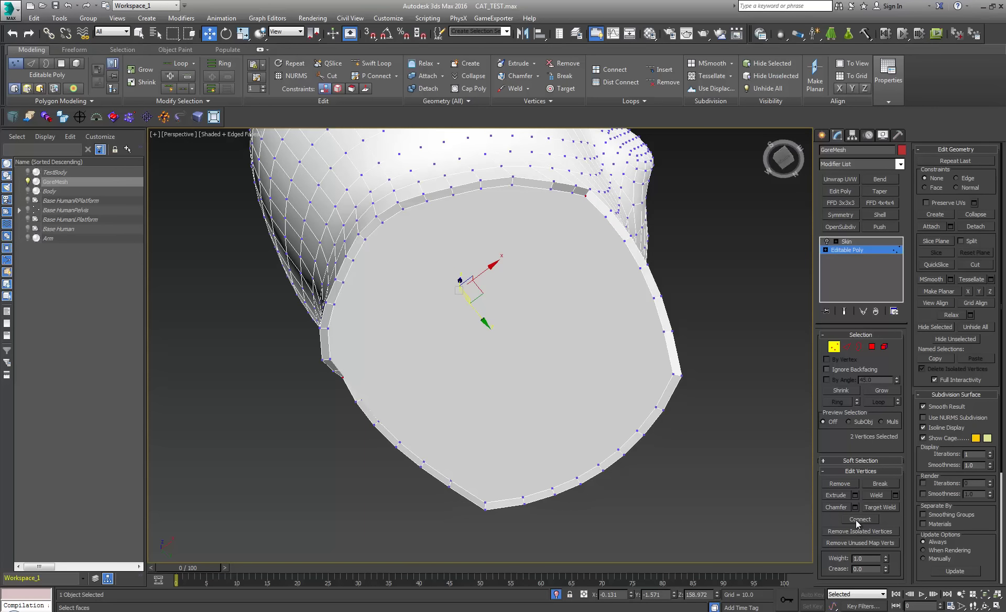
mouse_move(472, 330)
middle_mouse_down()
mouse_move(461, 234)
mouse_move(470, 346)
middle_mouse_up()
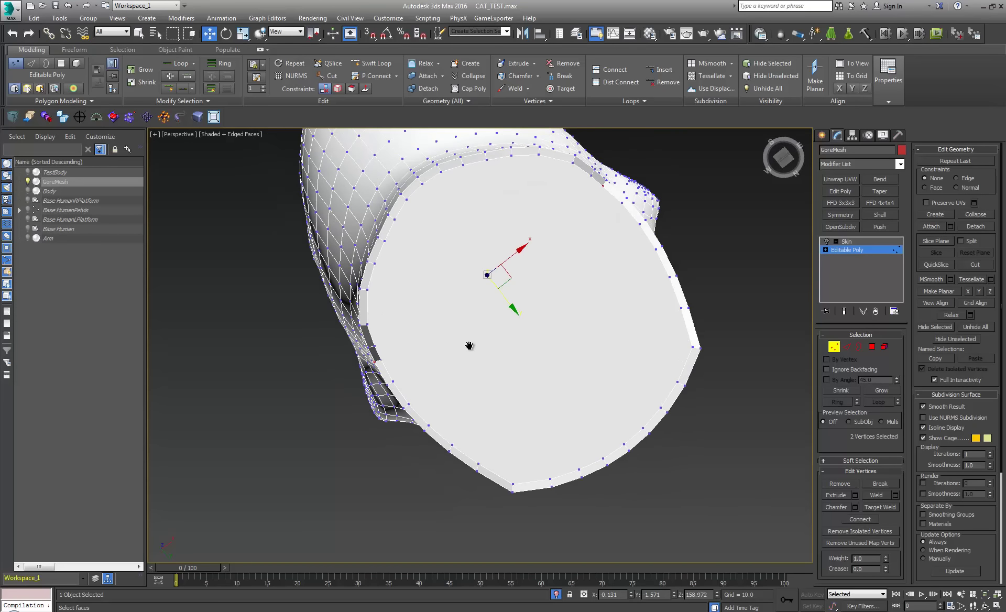
left_click(380, 362, "ctrl")
left_click(375, 361, "alt")
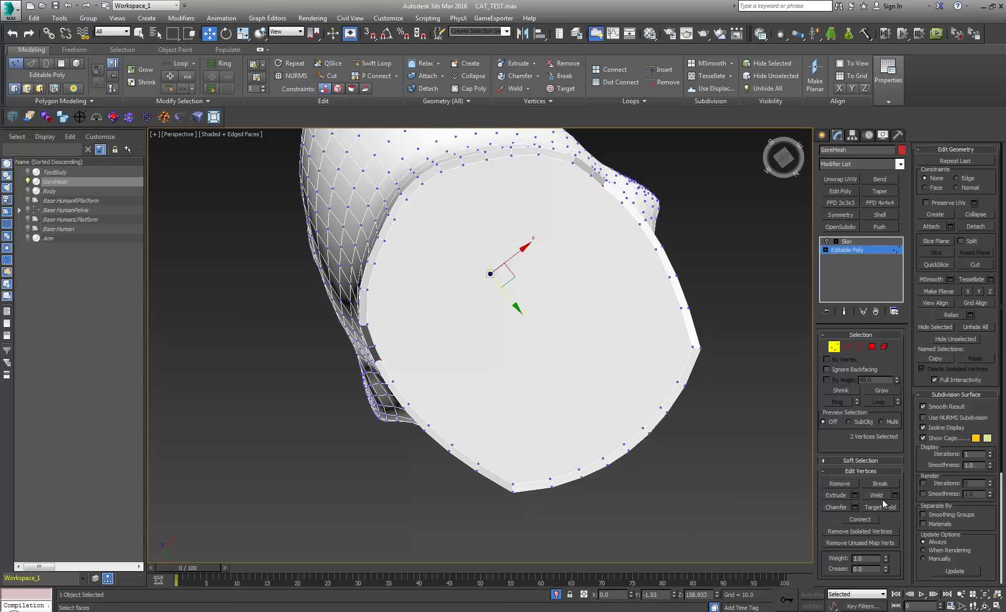
left_click(862, 521)
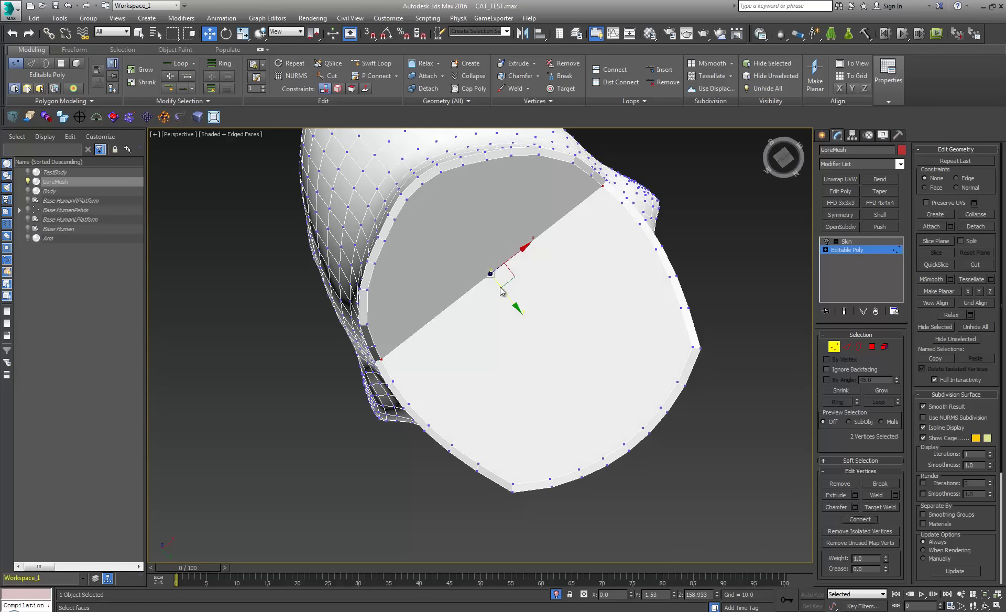
left_click(574, 164)
left_click(367, 325, "ctrl")
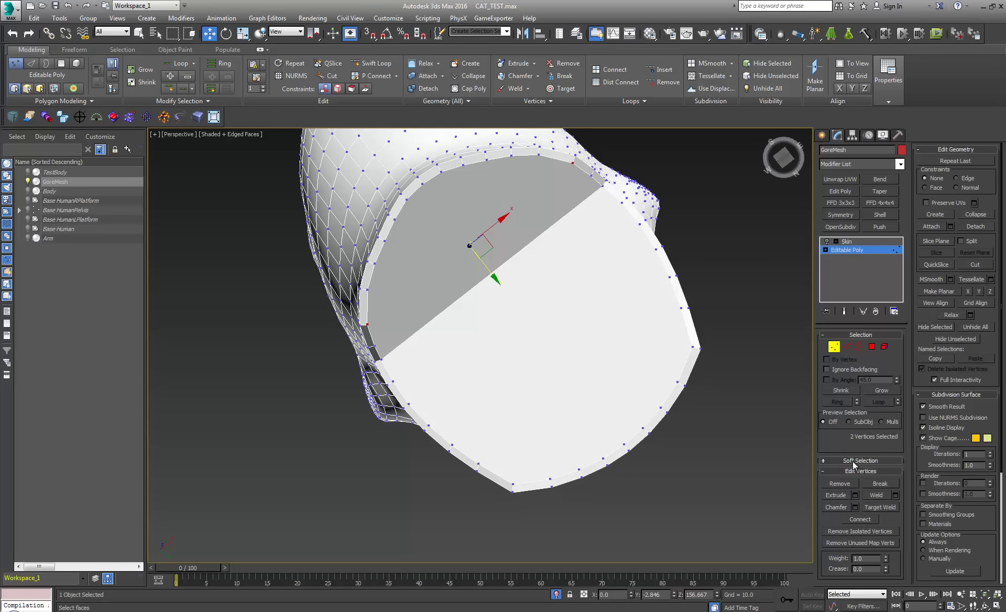
left_click(858, 519)
- Examine the divided neck cap under the head from the side and from below
middle_click_drag(579, 349, 543, 336, "alt")
mouse_move(543, 336)
middle_mouse_down()
mouse_move(550, 256)
mouse_move(546, 315)
middle_mouse_up()
middle_click_drag(546, 409, 544, 360)
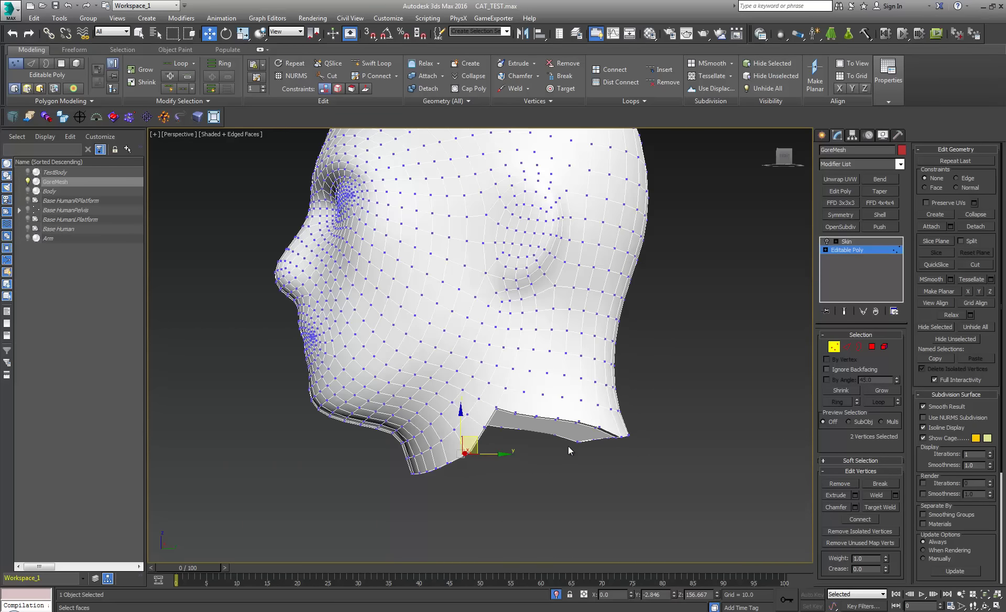
middle_click_drag(569, 446, 531, 258, "alt")
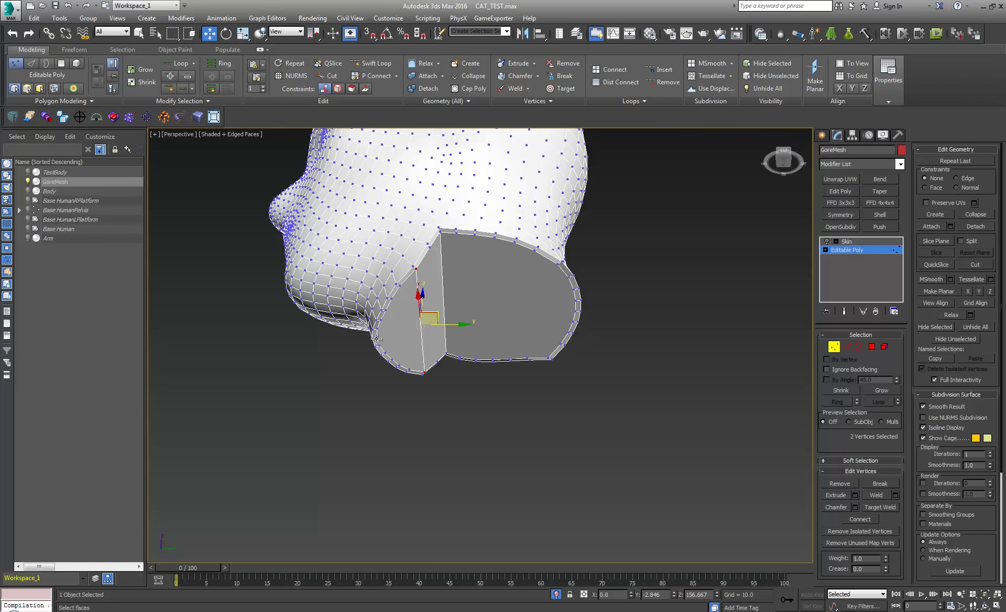
middle_click_drag(413, 343, 423, 330, "alt")
scroll(434, 262, "up", 4)
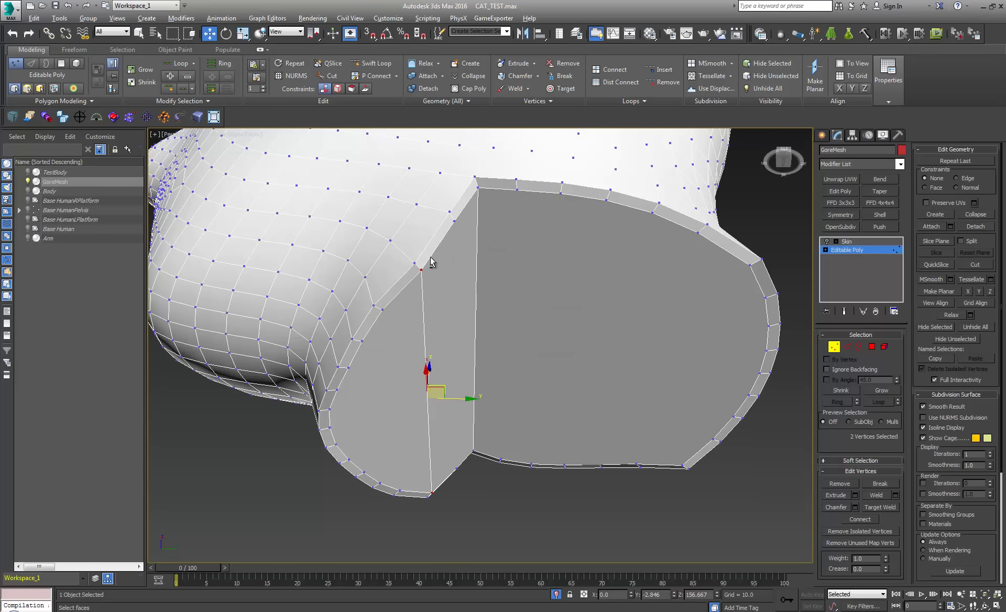
middle_click_drag(436, 260, 450, 268, "alt")
middle_click_drag(450, 268, 505, 337)
scroll(440, 281, "up", 2)
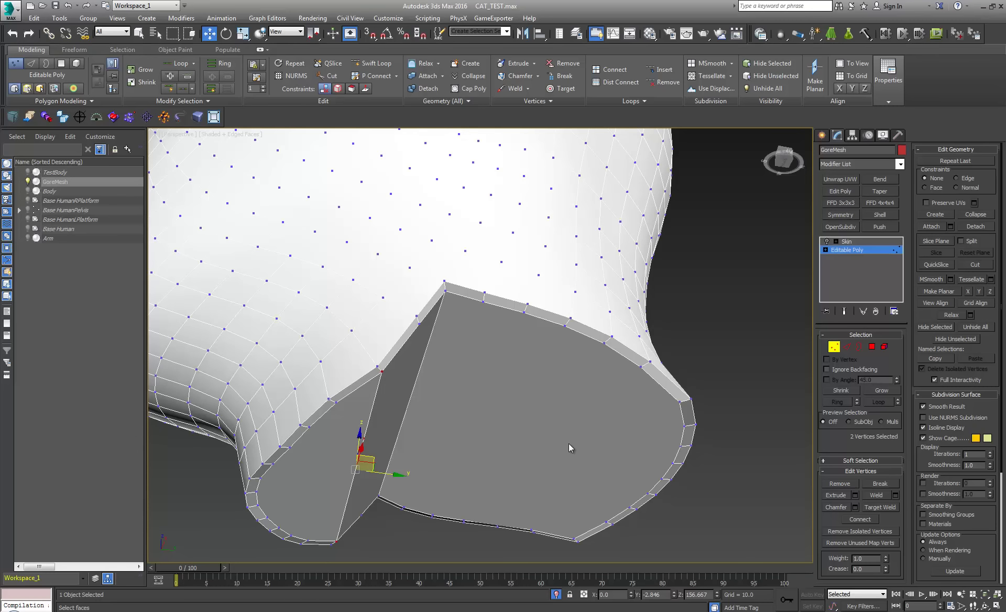
middle_click_drag(518, 426, 647, 413)
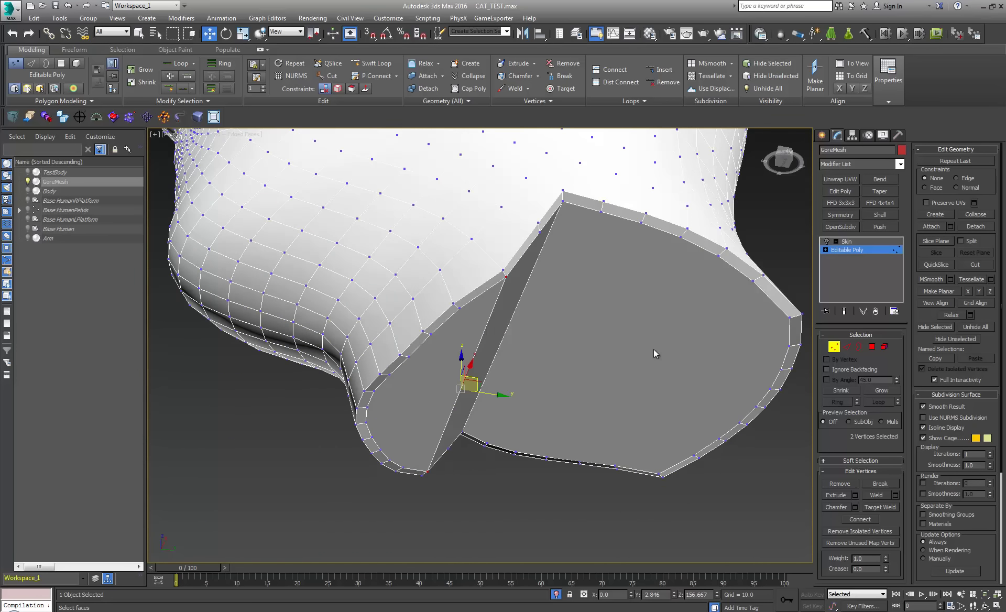
middle_click_drag(539, 367, 346, 352, "alt")
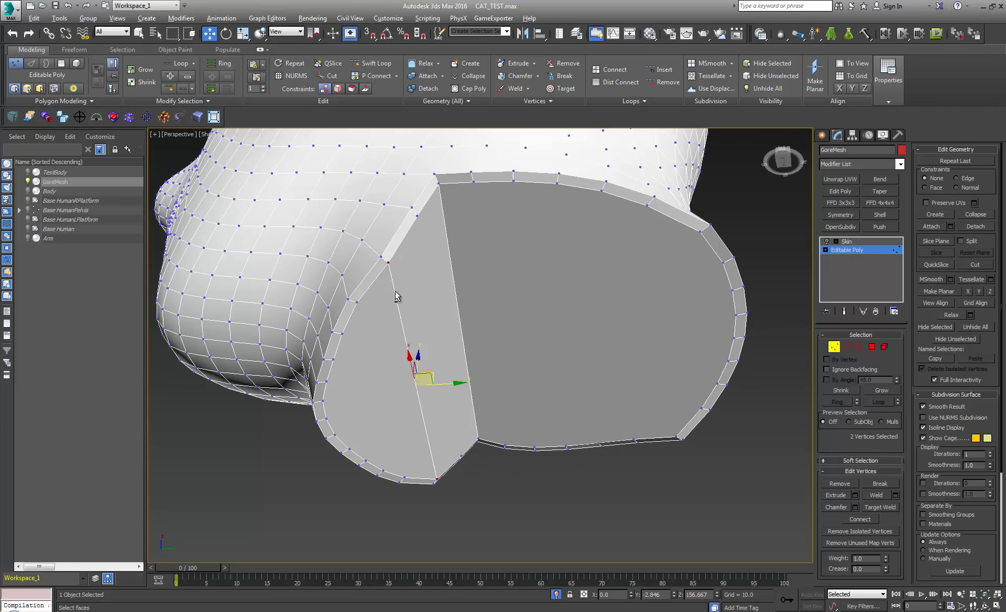
middle_click_drag(396, 296, 415, 238, "alt")
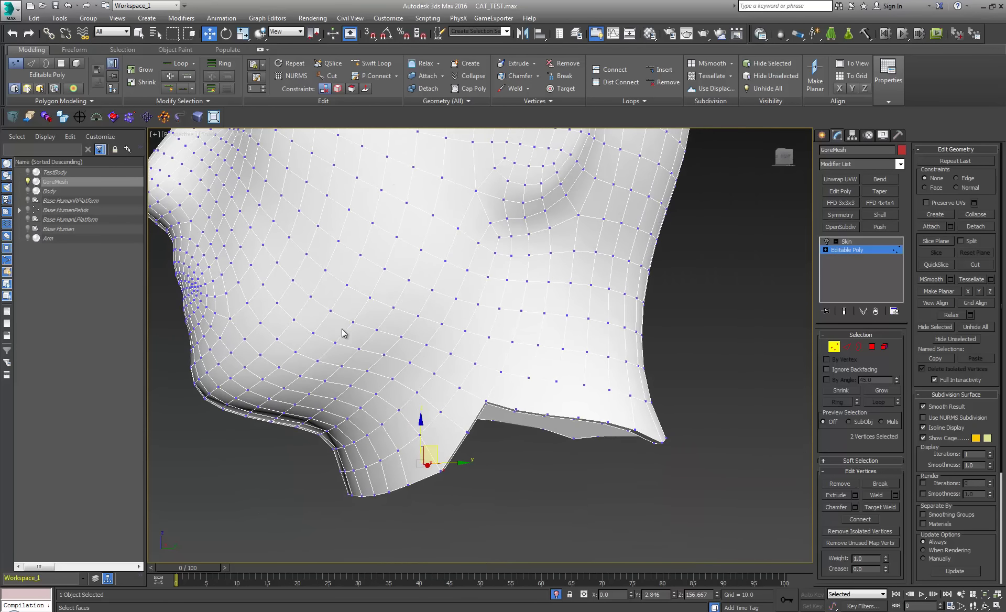
middle_click_drag(344, 333, 571, 535, "alt")
middle_click_drag(633, 311, 496, 336, "alt")
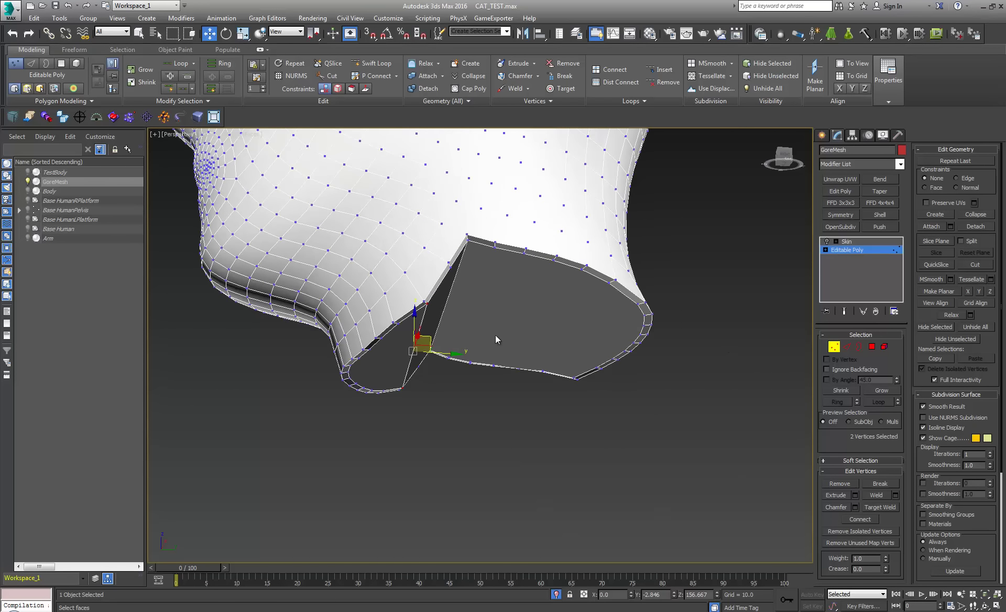
- Unhide all body parts, then isolate the torso element by hiding the unselected ones
left_click(833, 348)
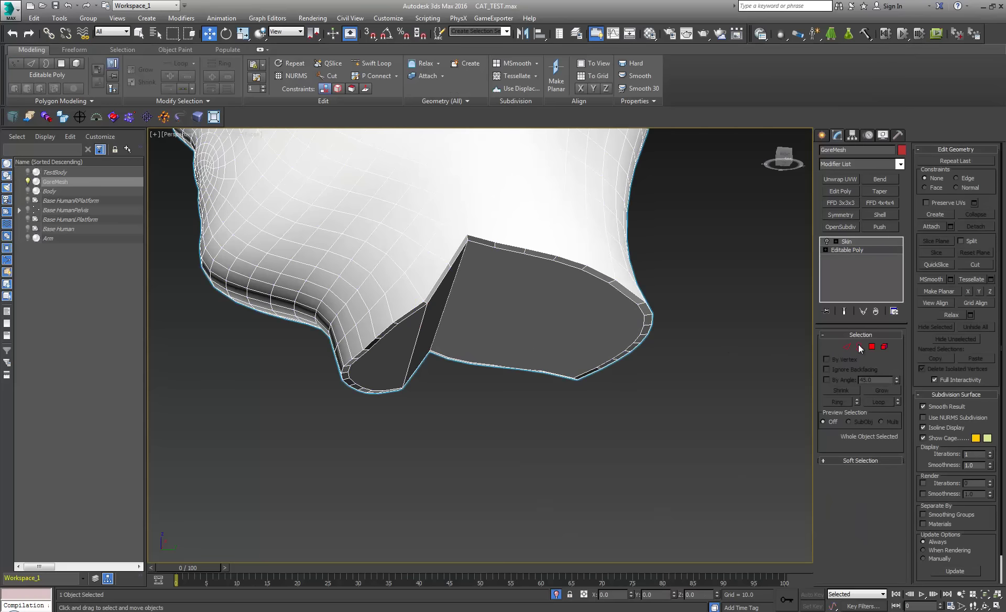
key("4")
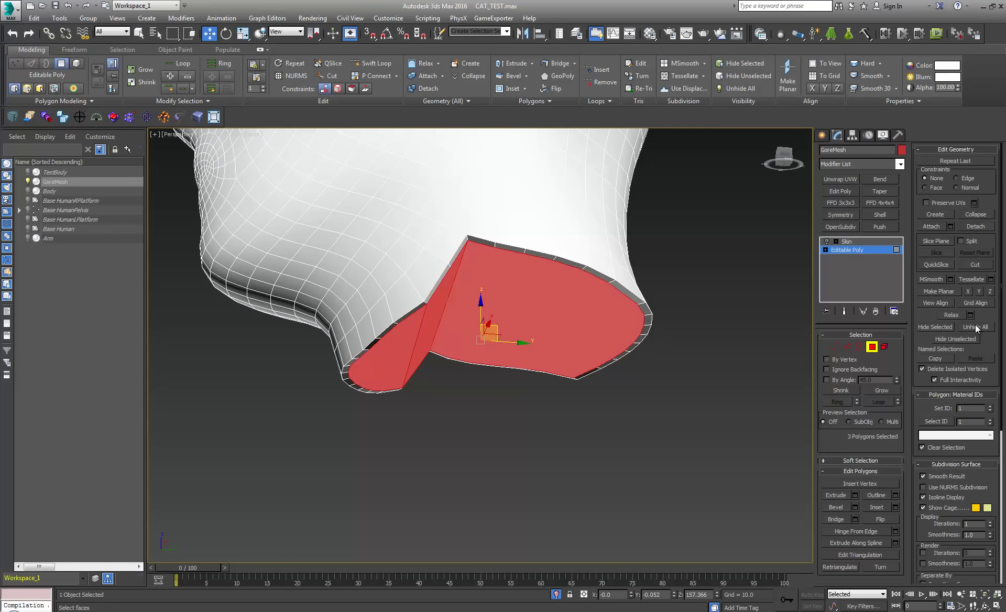
key("5")
left_click(569, 338)
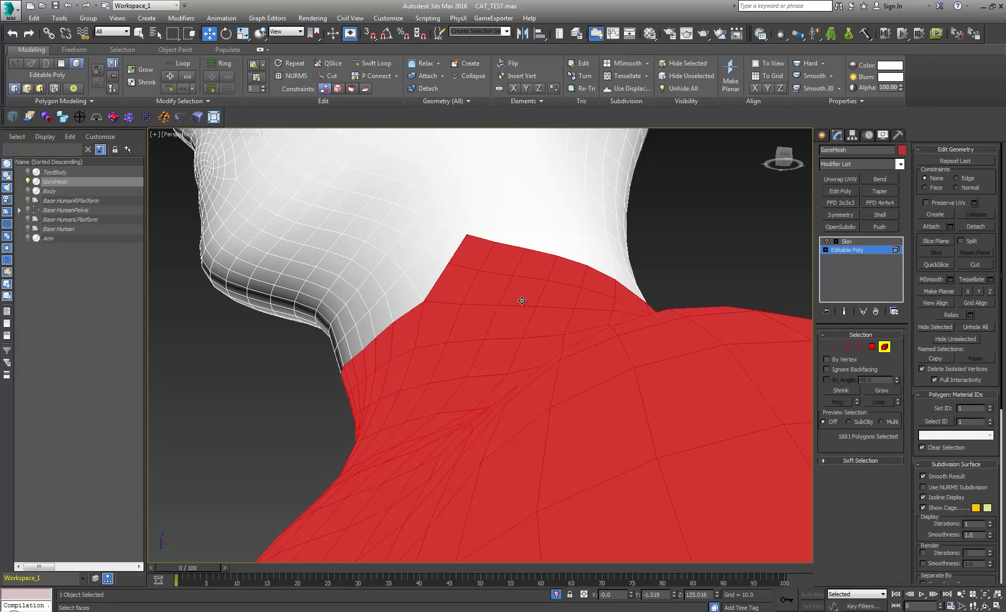
left_click(956, 340)
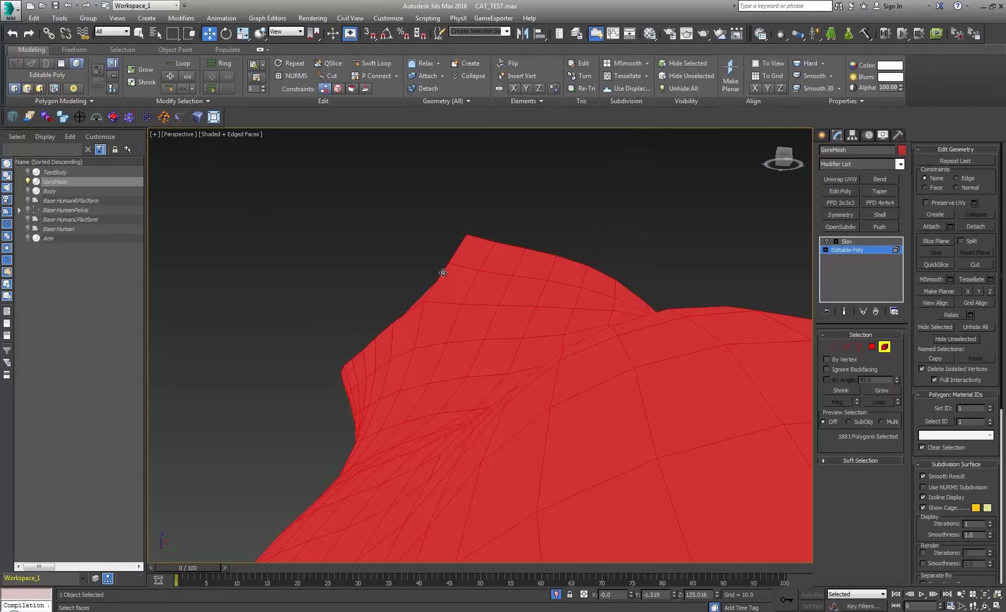
- Connect two pairs of opposite rim vertices across the torso's neck cap, matching the divisions under the head
key("2")
middle_click_drag(443, 272, 488, 359, "alt")
middle_click_drag(488, 359, 527, 450, "alt")
key("1")
left_click(444, 397)
middle_click_drag(526, 450, 676, 404)
left_click(706, 391, "ctrl")
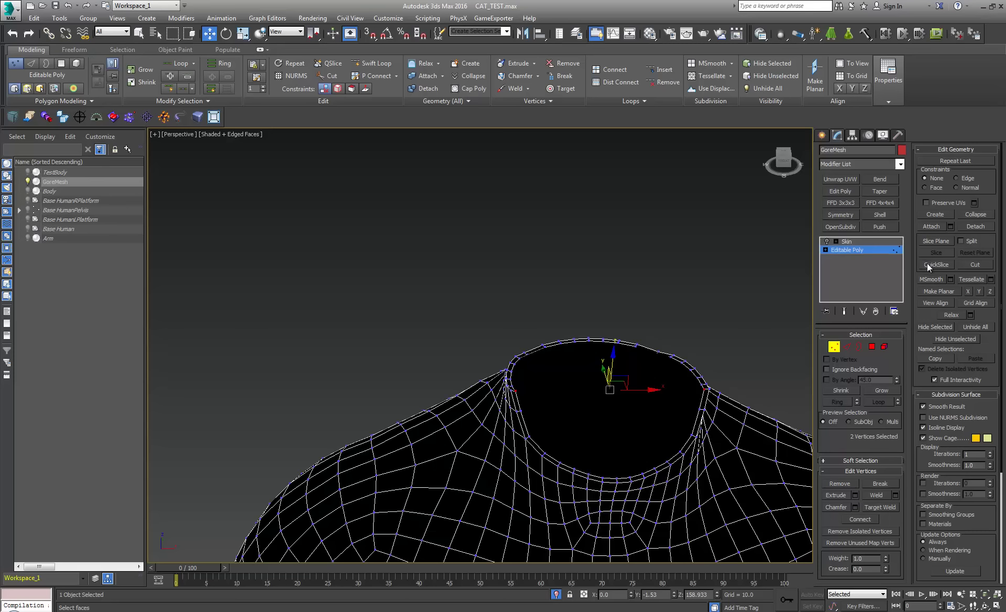
key("ctrl+shift+e")
left_click(691, 434)
left_click(528, 435, "ctrl")
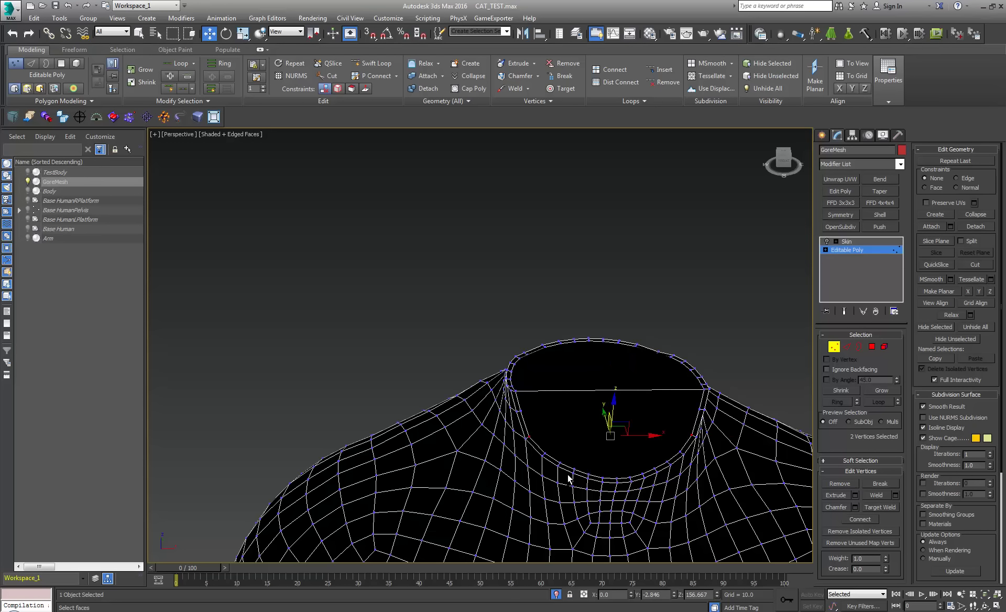
- Examine the isolated torso and the caps at its shoulder and leg ends
middle_click_drag(693, 480, 581, 273, "alt")
scroll(581, 272, "down", 5)
middle_click_drag(582, 371, 551, 335)
middle_click_drag(551, 336, 582, 351, "alt")
scroll(637, 372, "up", 6)
mouse_move(638, 371)
middle_mouse_down("alt")
mouse_move(590, 362)
mouse_move(649, 378)
mouse_move(633, 388)
middle_mouse_up("alt")
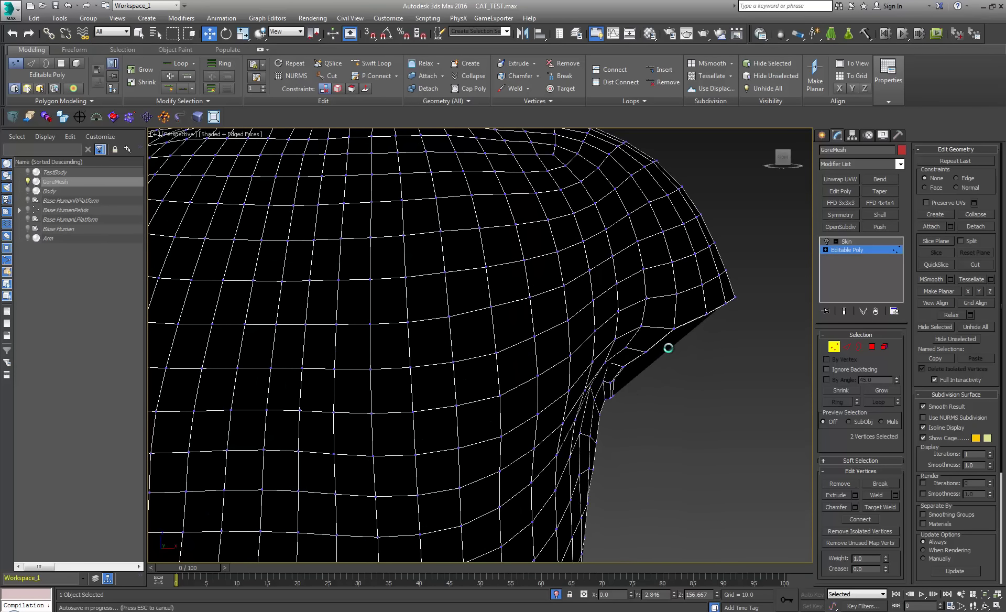
middle_click_drag(645, 377, 573, 376, "alt")
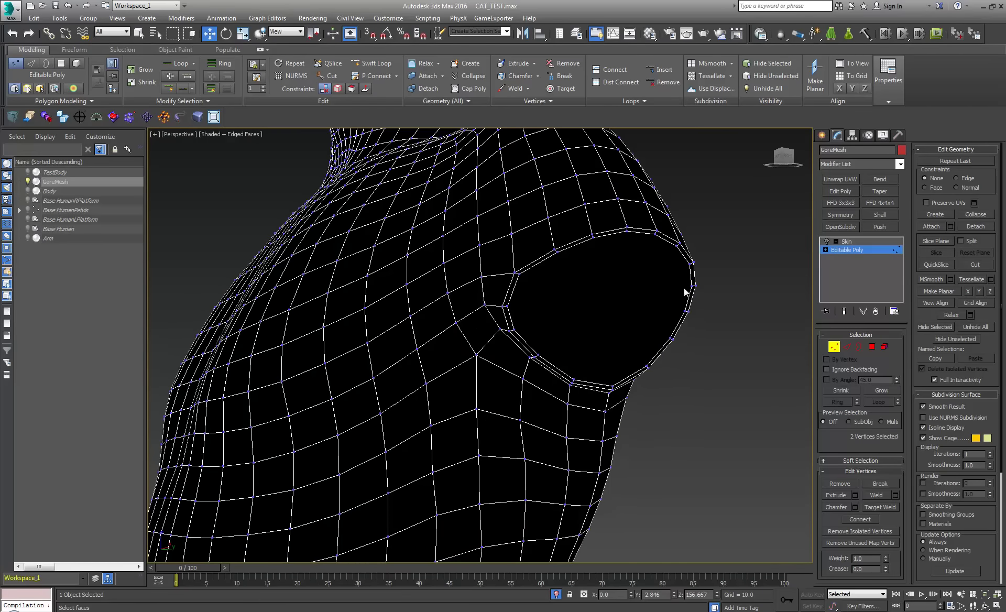
scroll(498, 294, "down", 10)
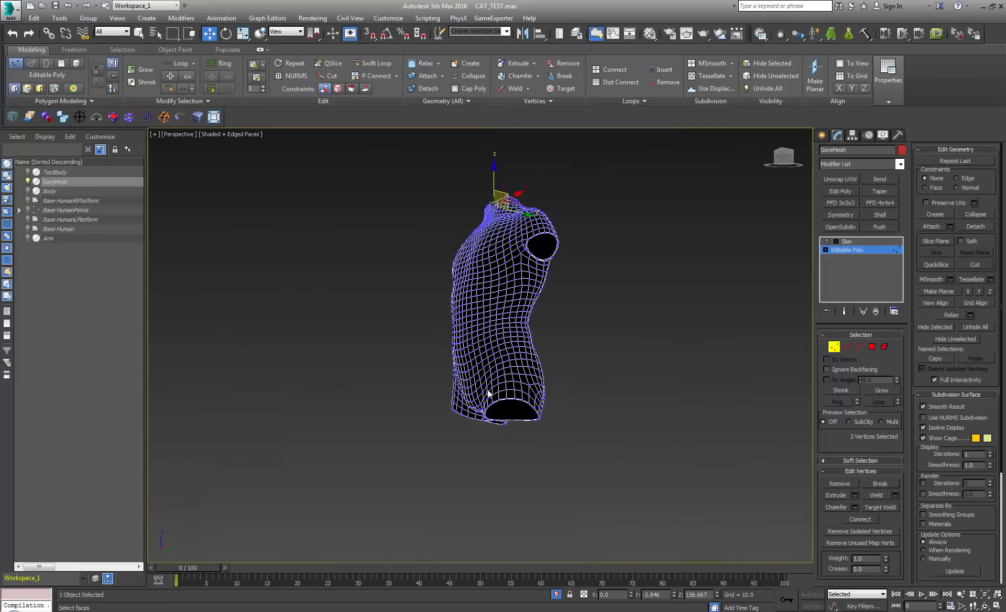
middle_click_drag(543, 308, 498, 379, "alt")
- Unhide all body parts at element level so the whole figure is shown
left_click(886, 347)
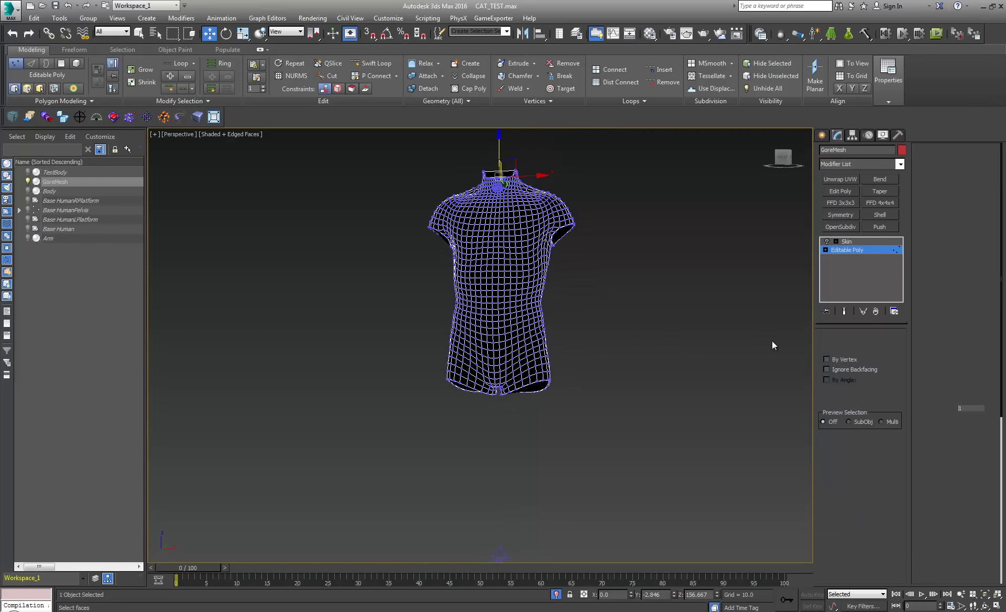
left_click(975, 329)
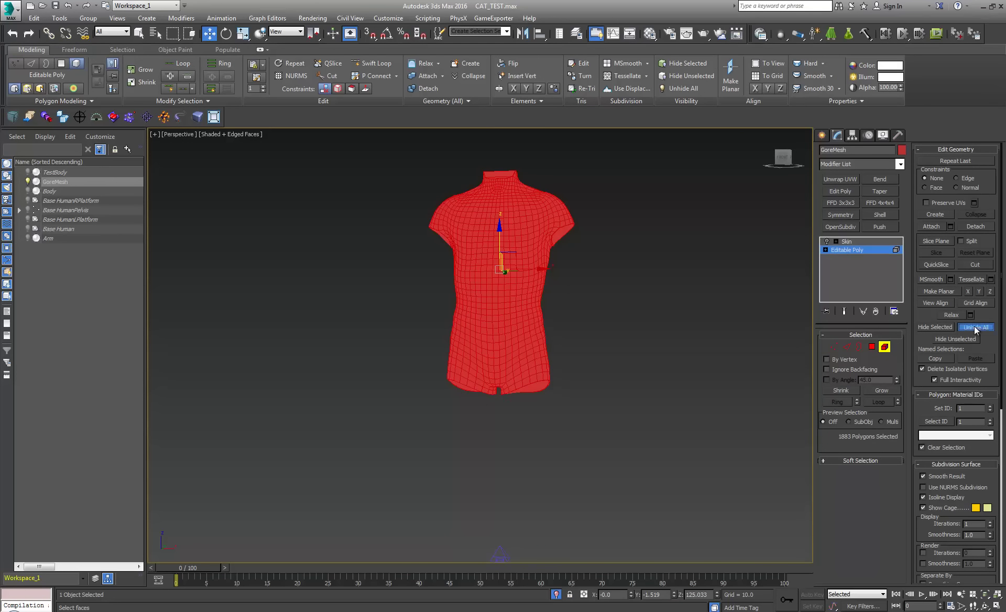
middle_click_drag(538, 324, 515, 336)
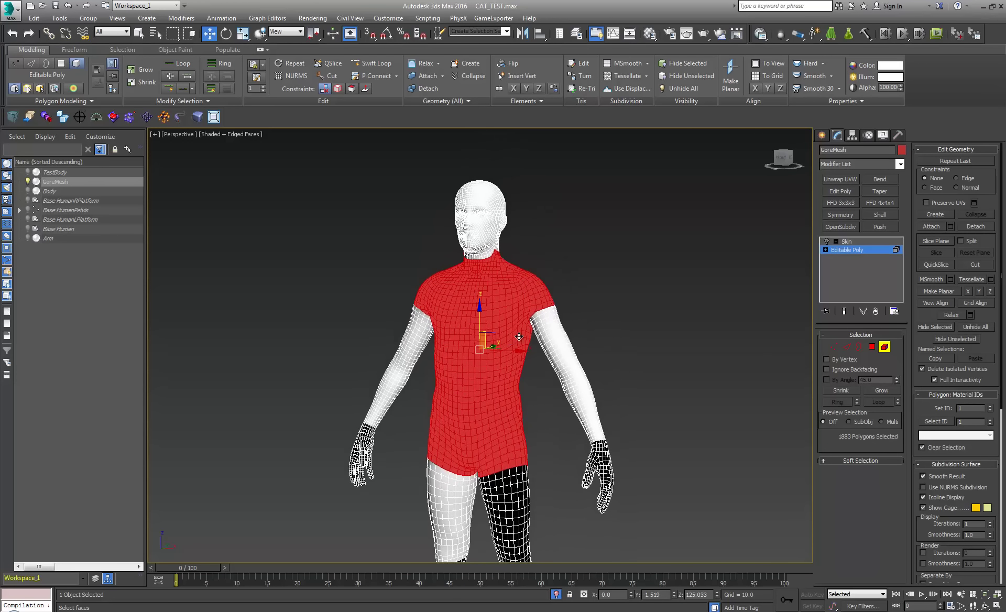
middle_click_drag(528, 353, 557, 349)
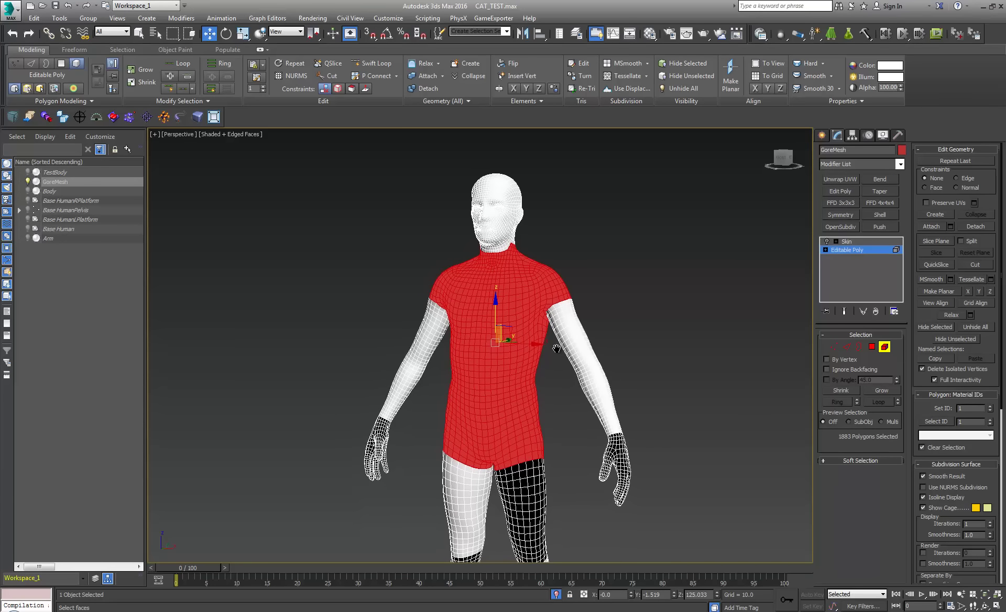
scroll(547, 312, "up", 6)
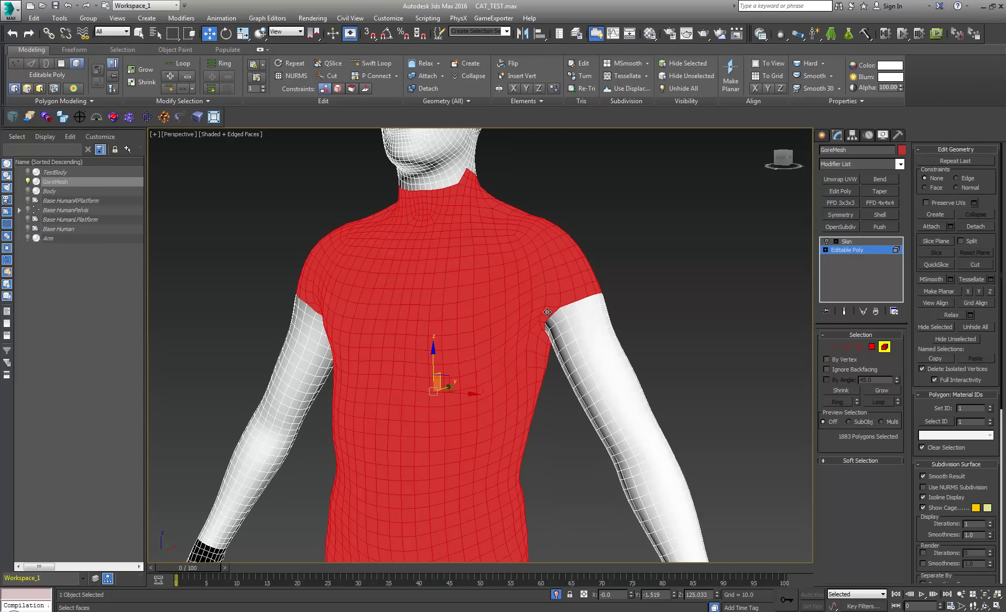
middle_click_drag(568, 433, 611, 126)
scroll(596, 208, "down", 4)
middle_click_drag(596, 261, 603, 220)
- Examine the whole figure at edge level, comparing wireframe and shaded display
left_click(850, 346)
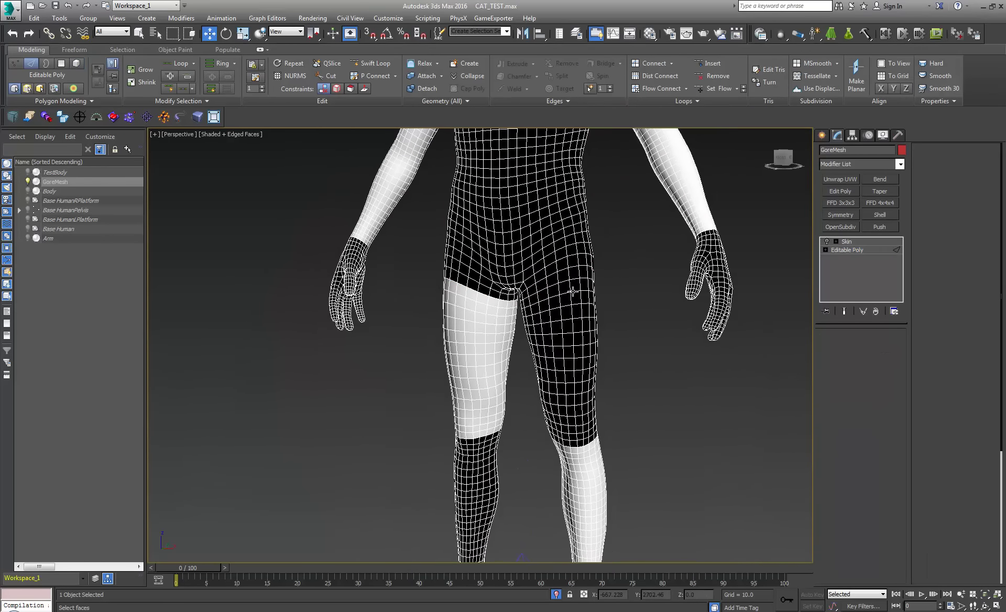
middle_click_drag(573, 291, 543, 380)
key("F3")
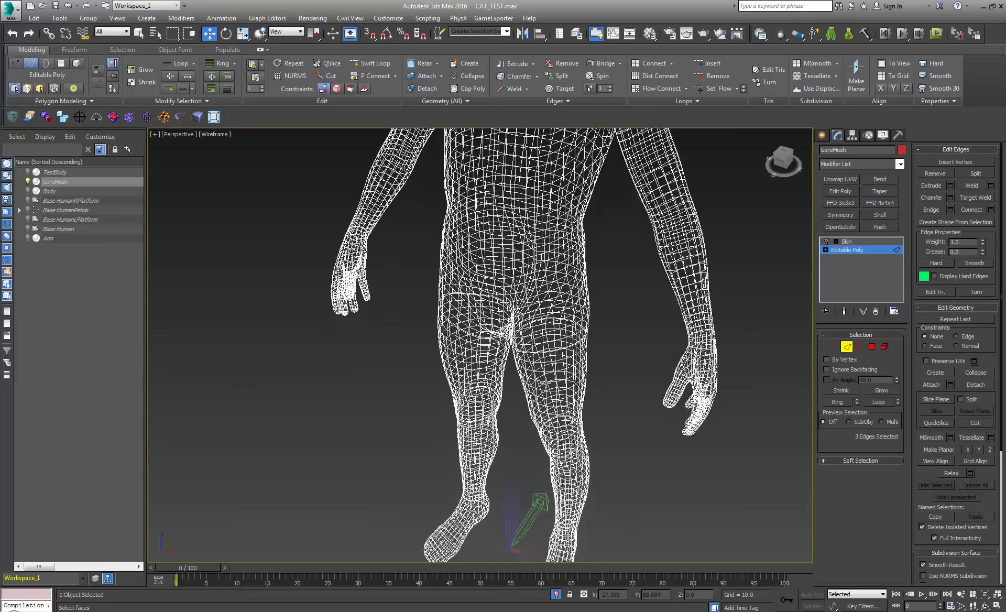
key("F3")
middle_click_drag(558, 429, 583, 336)
scroll(582, 335, "down", 5)
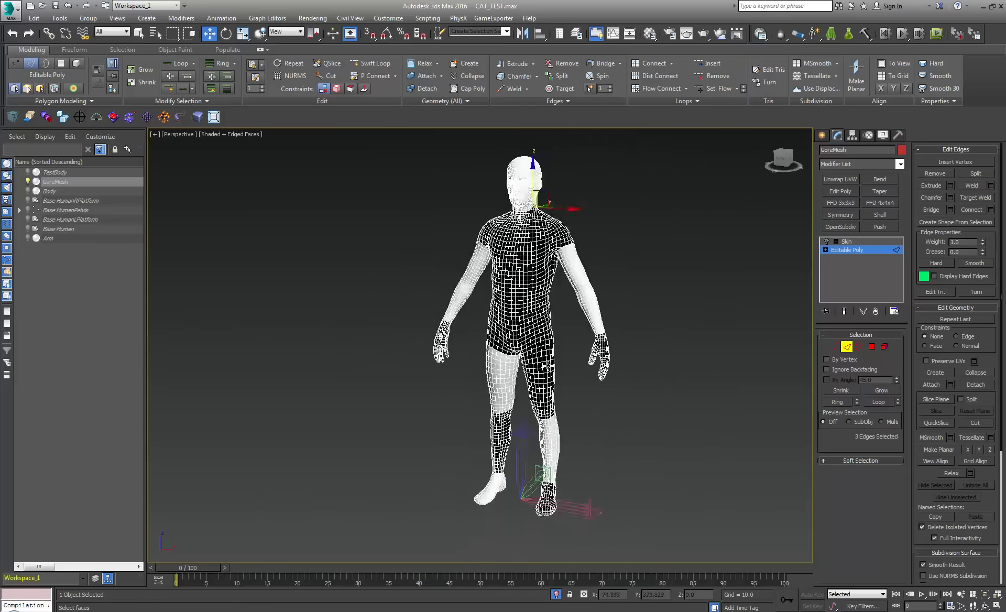
middle_click_drag(527, 357, 500, 360)
scroll(512, 355, "up", 3)
scroll(482, 382, "up", 4)
- Show the mesh in wireframe and select the large cap polygon at the top of the figure's left thigh
left_click(874, 347)
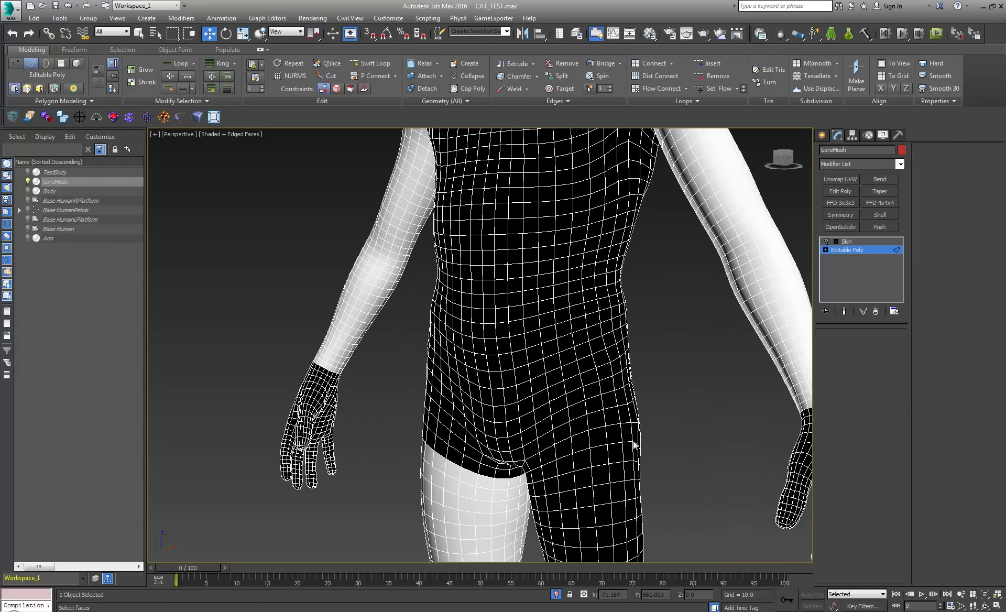
double_click(587, 443)
key("F3")
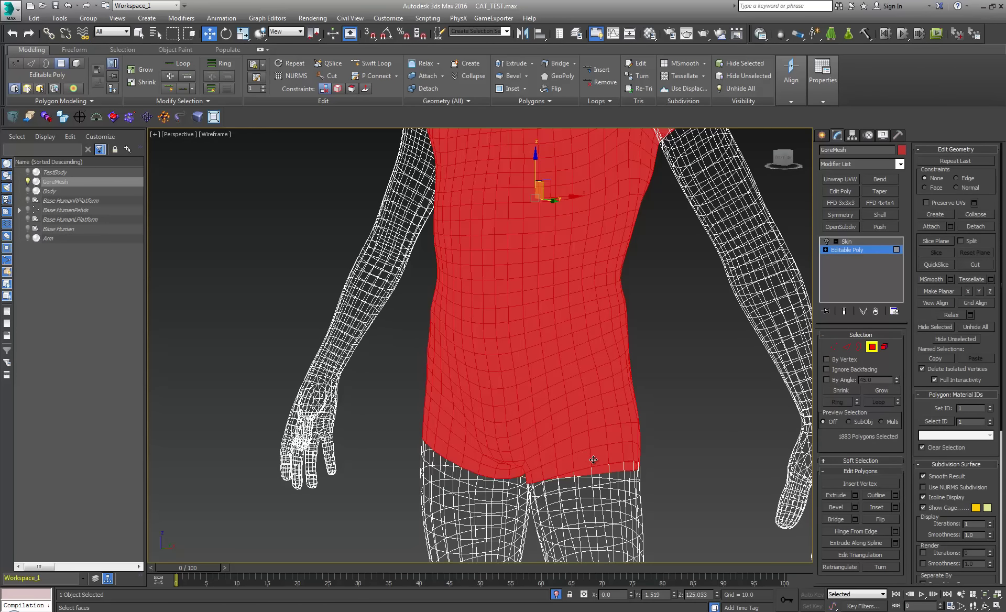
mouse_move(594, 459)
middle_mouse_down("alt")
mouse_move(593, 433)
mouse_move(584, 447)
middle_mouse_up("alt")
left_click(583, 448)
left_click(584, 448)
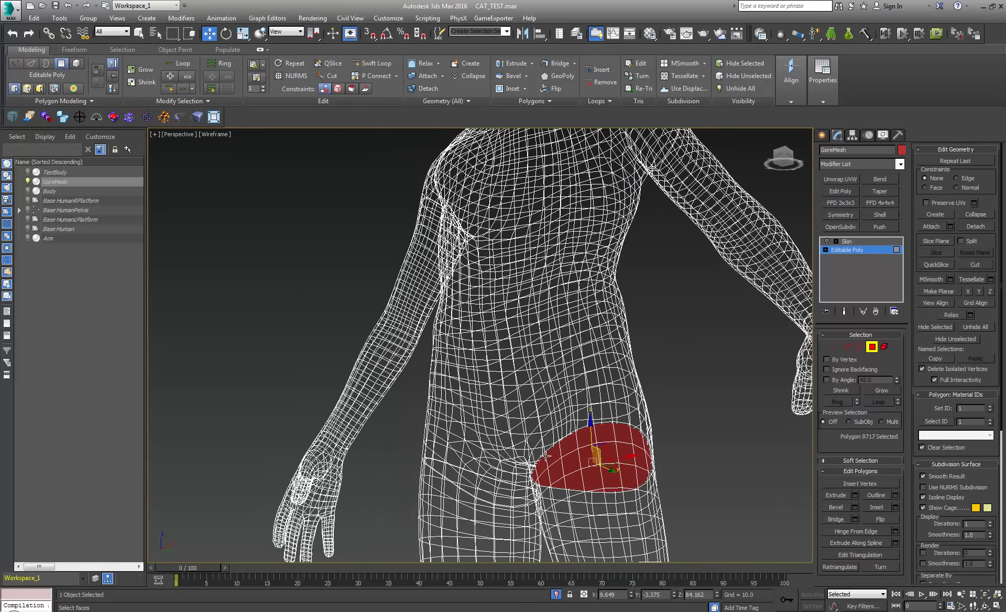
middle_click_drag(515, 447, 532, 435, "alt")
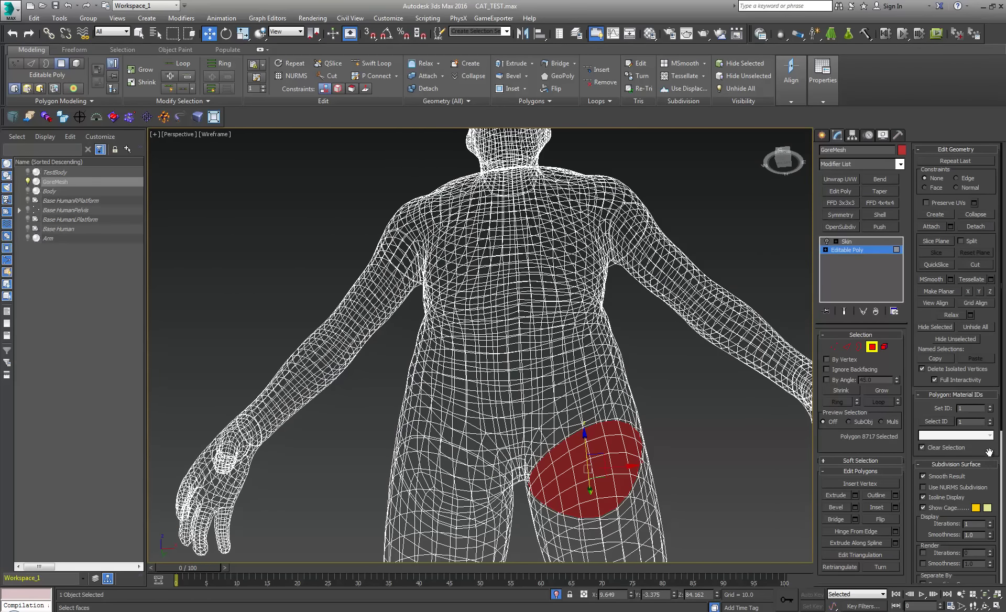
- Select the polygons of smoothing group 1 and invert the selection so that only the caps are selected
left_click_drag(989, 452, 973, 211)
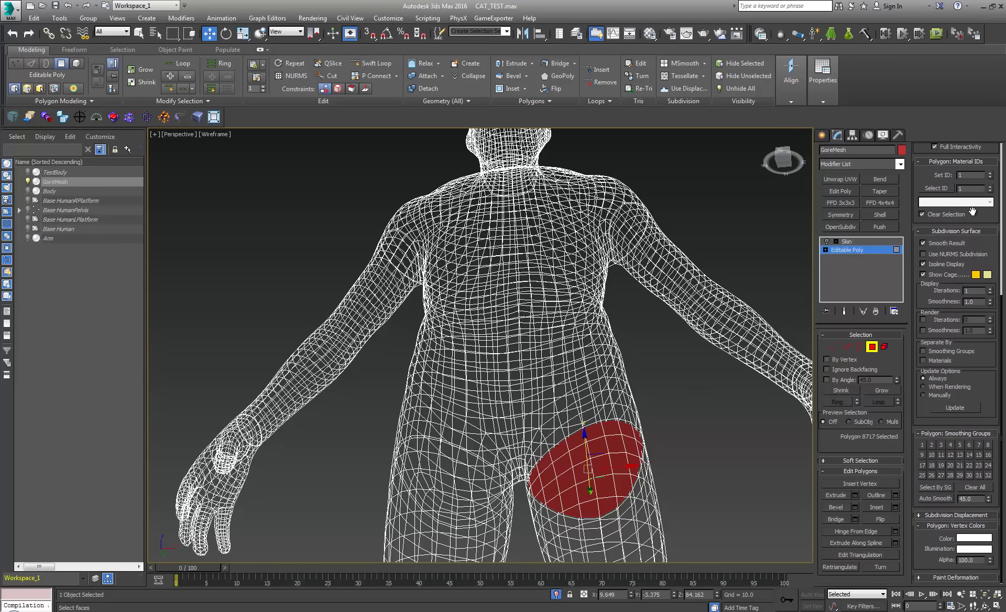
left_click(501, 336)
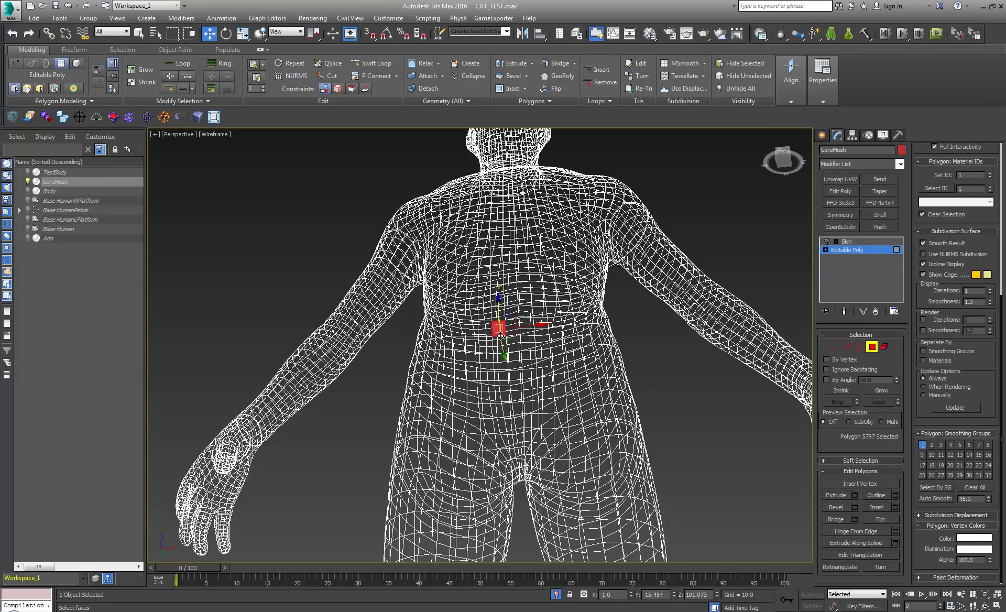
left_click(937, 487)
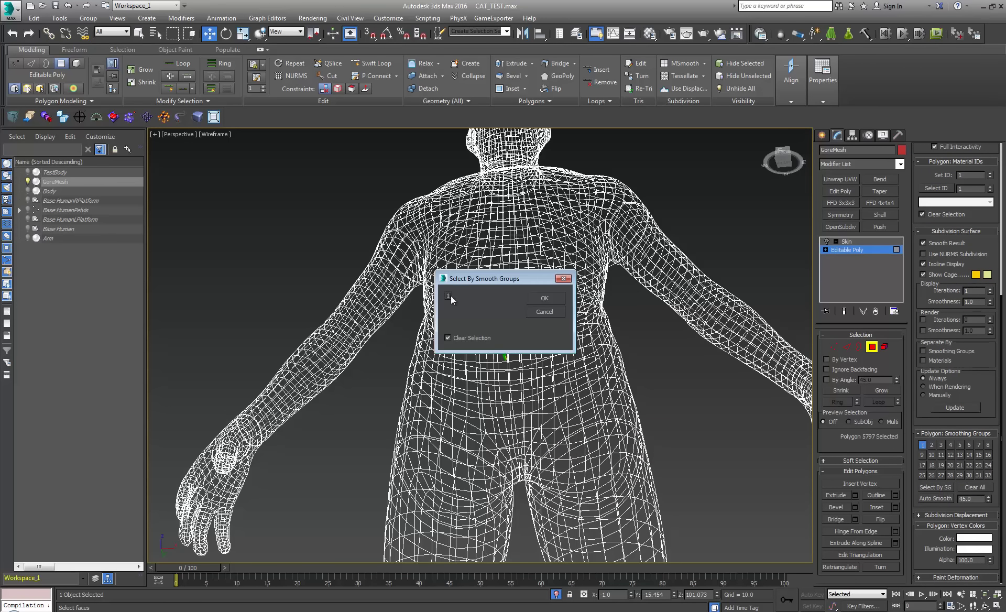
left_click(546, 299)
key("ctrl+i")
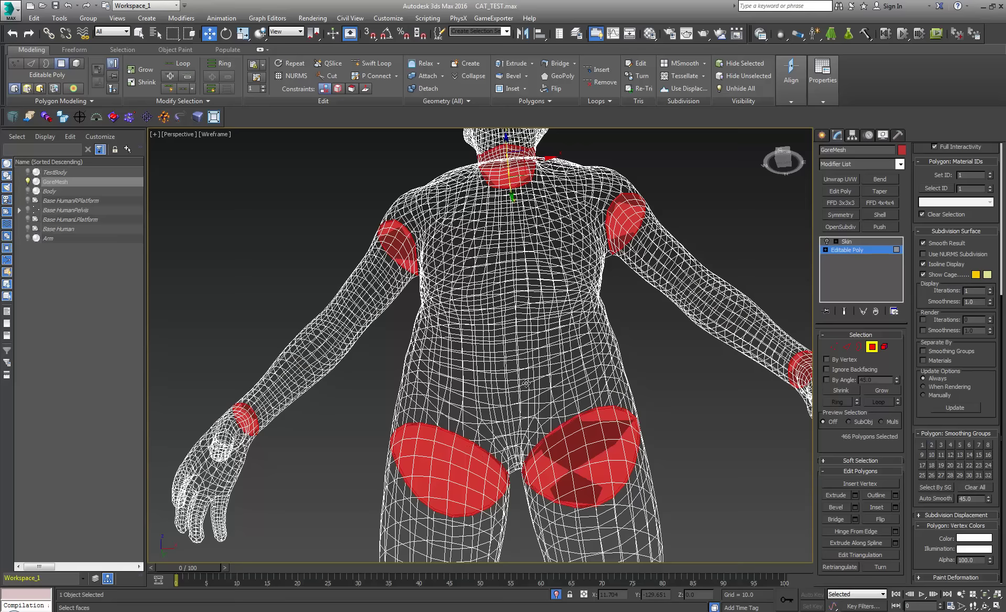
- Examine the selected caps at the neck, shoulders, wrists, thighs, knees and ankles
middle_click_drag(517, 391, 498, 283, "alt")
middle_click_drag(344, 349, 526, 295, "alt")
middle_click_drag(444, 455, 446, 181)
scroll(446, 178, "down", 3)
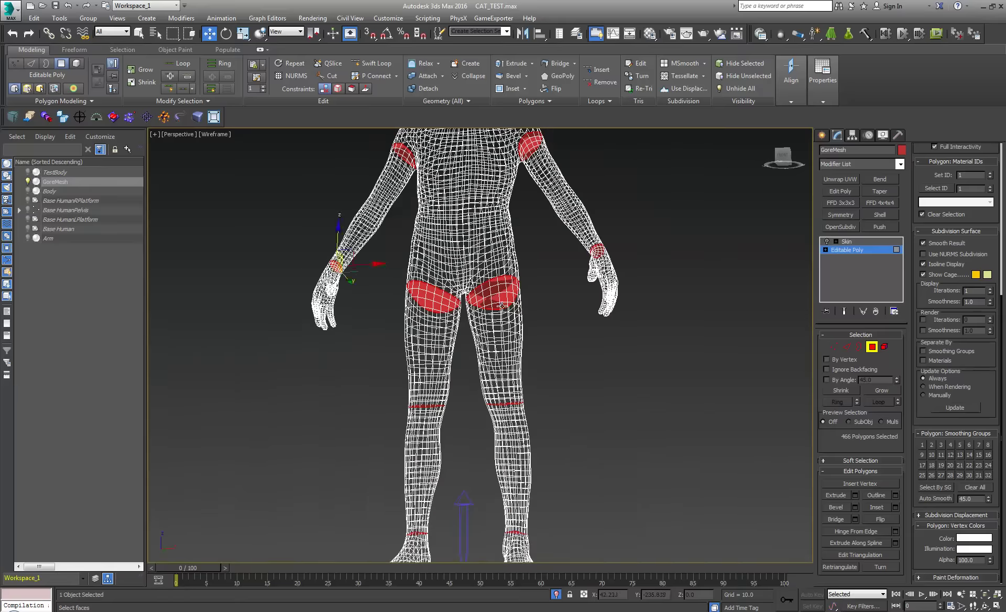
middle_click_drag(462, 415, 514, 314)
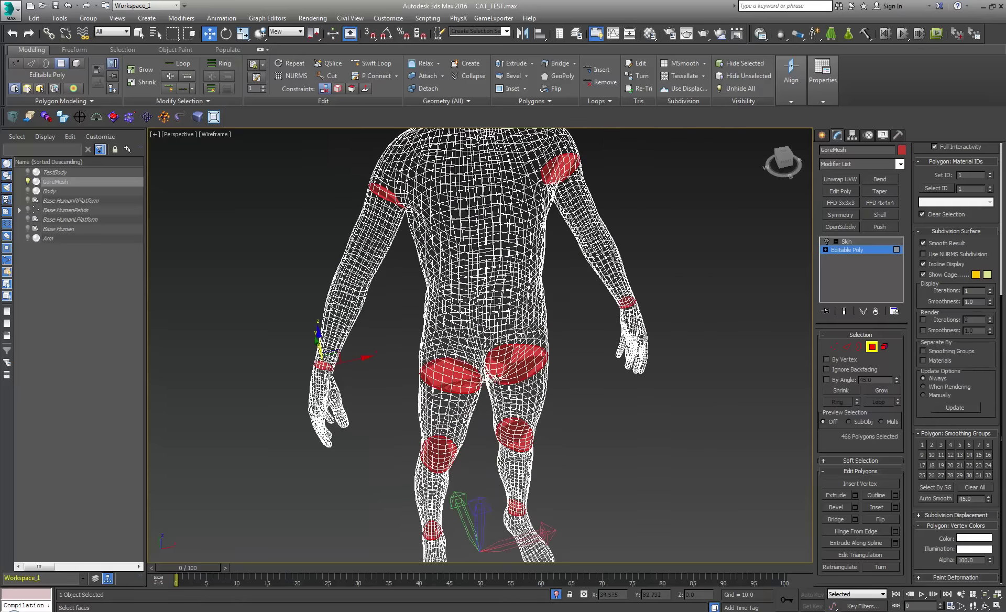
middle_click_drag(564, 346, 522, 411)
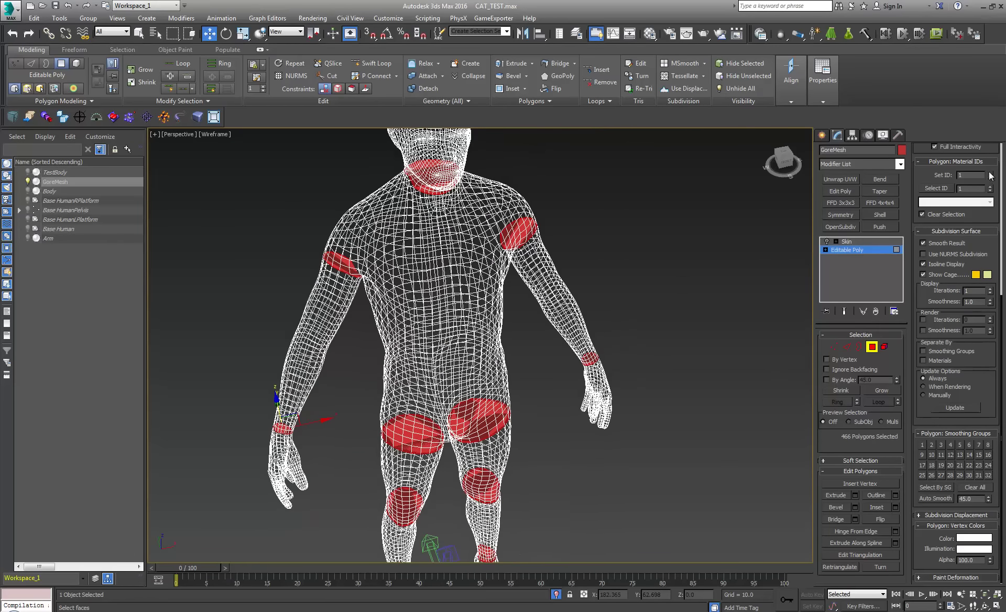
middle_click_drag(527, 347, 527, 376)
middle_click_drag(631, 369, 614, 349)
- Delete all GoreMesh polygons except the caps and show the remaining mesh shaded
key("ctrl+a")
key("Delete")
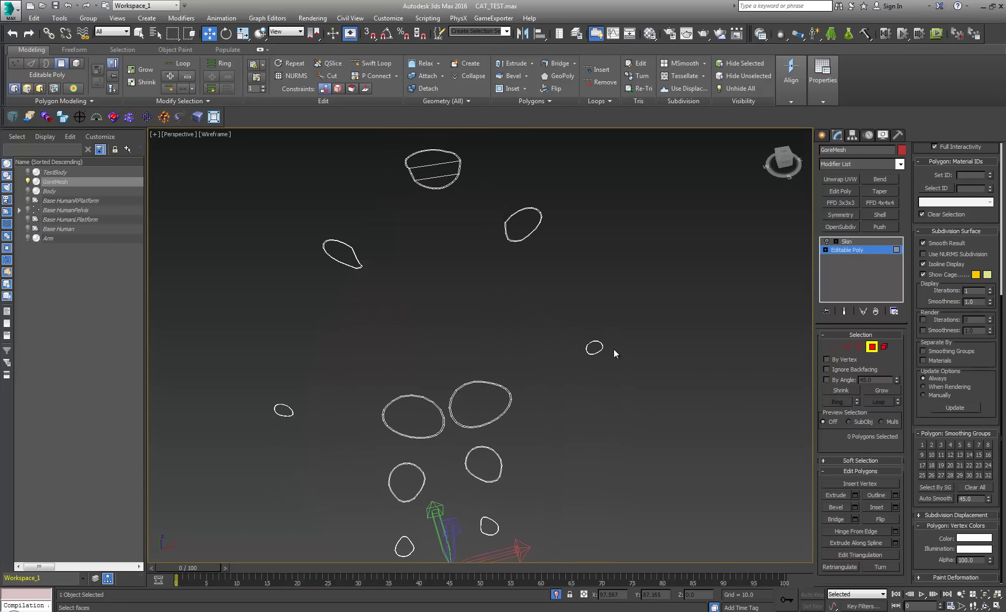
mouse_move(507, 393)
middle_mouse_down("alt")
mouse_move(485, 321)
mouse_move(507, 263)
mouse_move(422, 304)
mouse_move(449, 323)
mouse_move(455, 353)
middle_mouse_up("alt")
key("F3")
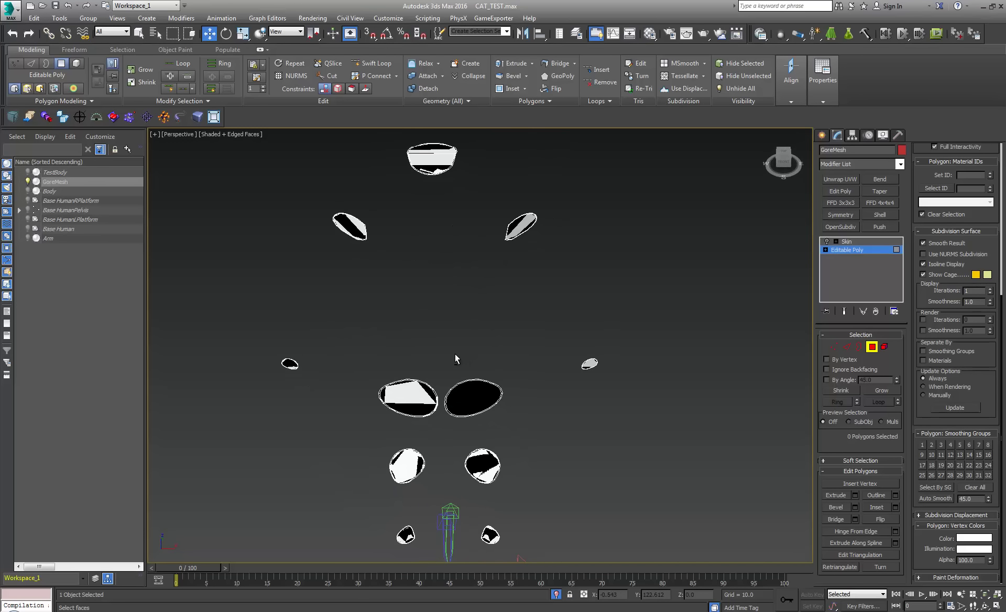
- Leave polygon level and examine the remaining caps from several angles
left_click(16, 120)
middle_click_drag(379, 359, 369, 319, "alt")
left_click(872, 347)
middle_click_drag(453, 304, 562, 323, "alt")
scroll(551, 401, "up", 5)
middle_click_drag(496, 241, 534, 310)
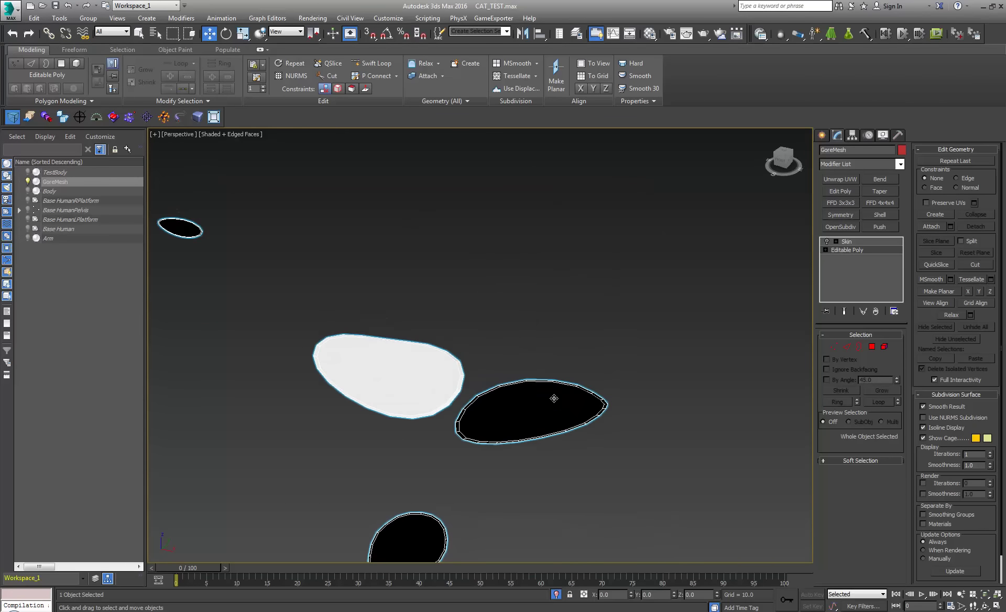
middle_click_drag(527, 437, 528, 414)
middle_click_drag(540, 457, 524, 325)
middle_click_drag(528, 364, 465, 383, "alt")
middle_click_drag(464, 383, 487, 418)
scroll(468, 401, "up", 3)
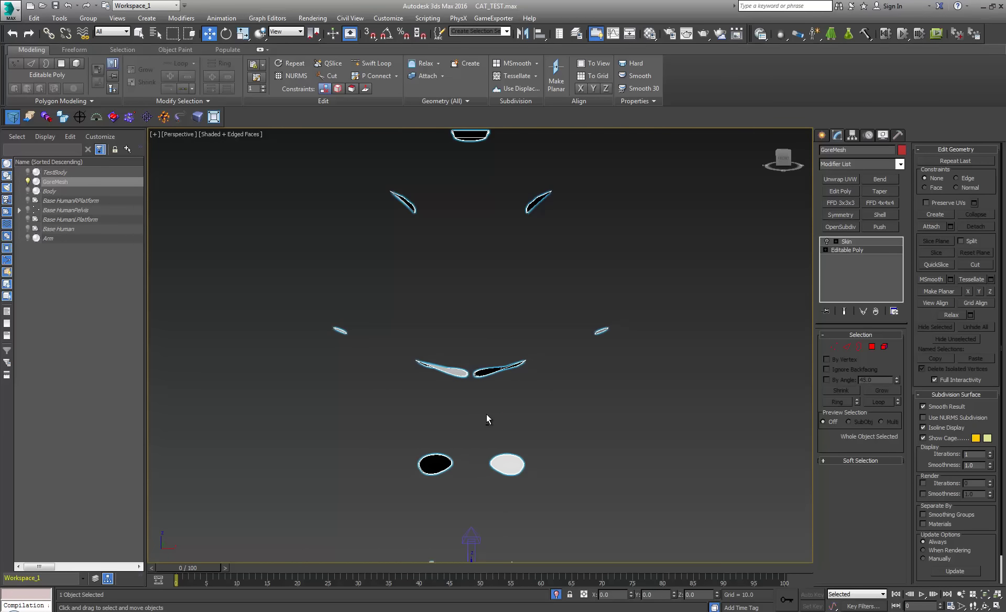
- Unhide the Base HumanPelvis bone hierarchy so the rig is shown with the caps
double_click(64, 210)
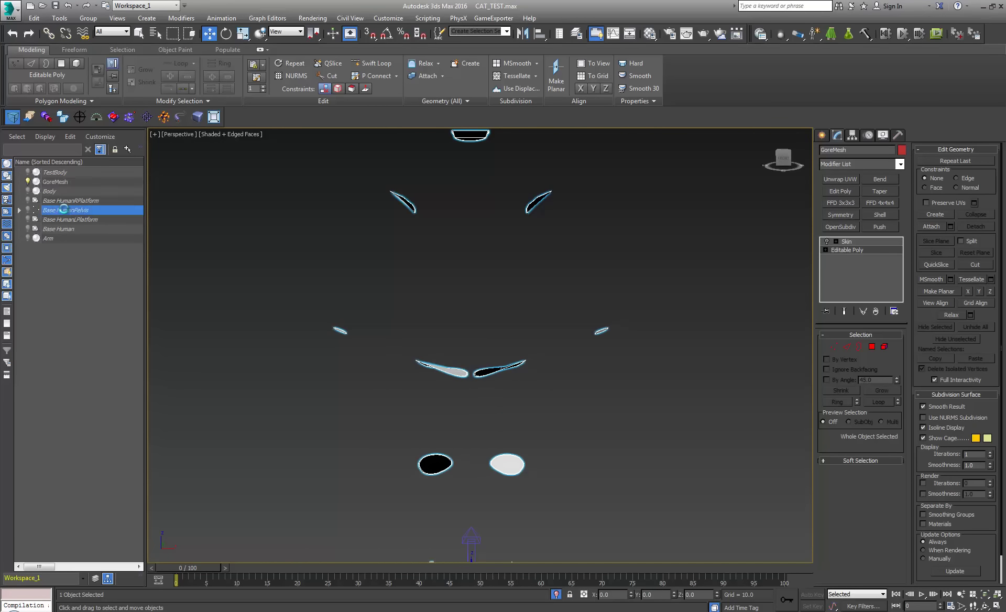
left_click(27, 210)
middle_click_drag(417, 368, 404, 361, "alt")
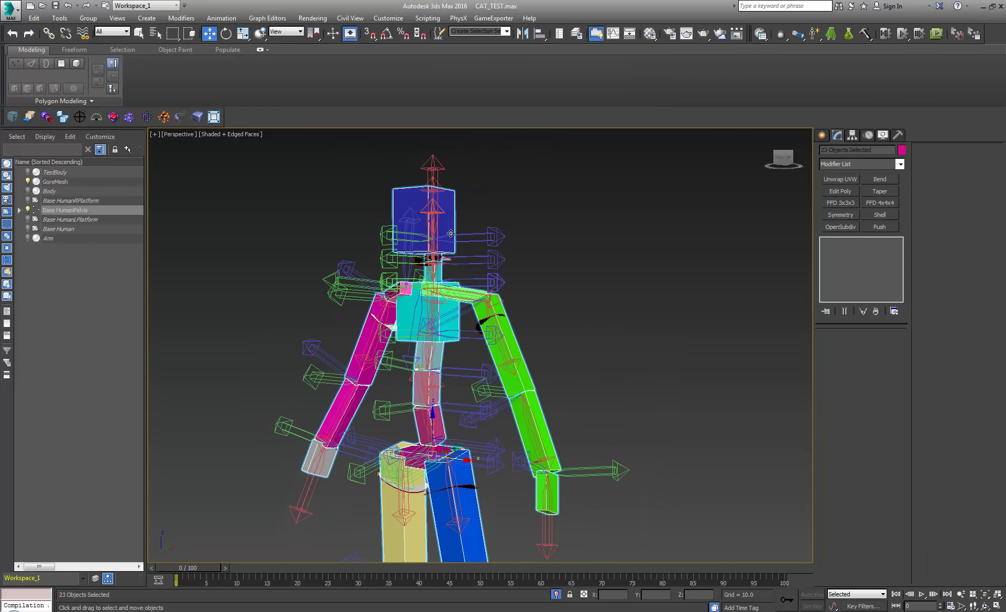
- Try rotating the head bone to test the neck cap's skinning, and undo the rotation
left_click(409, 229)
key("e")
left_click_drag(409, 229, 452, 284)
key("ctrl+z")
- Select GoreMesh and make its Skin modifier the active level above the Editable Poly
left_click(425, 261)
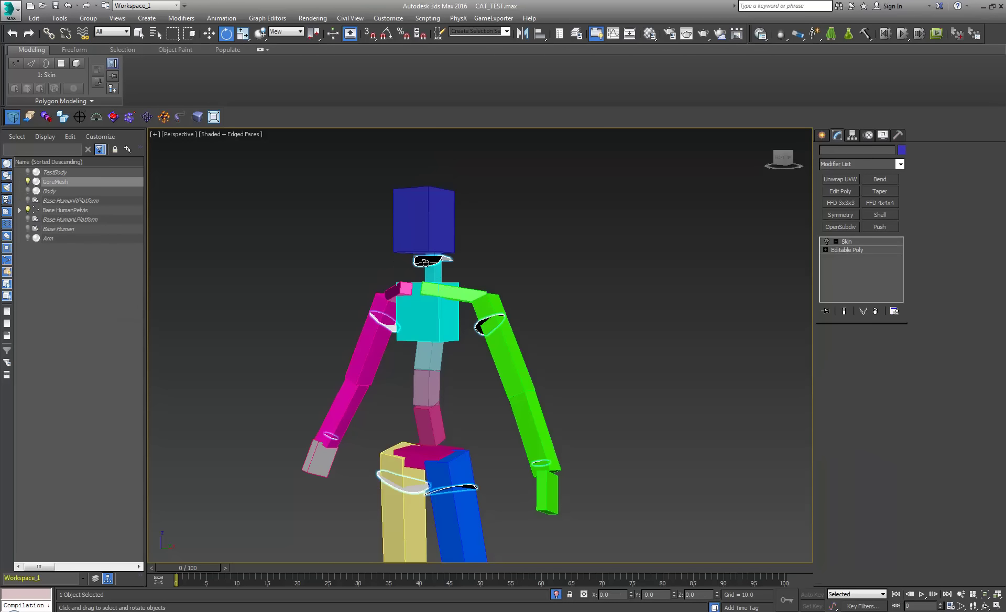
left_click(847, 250)
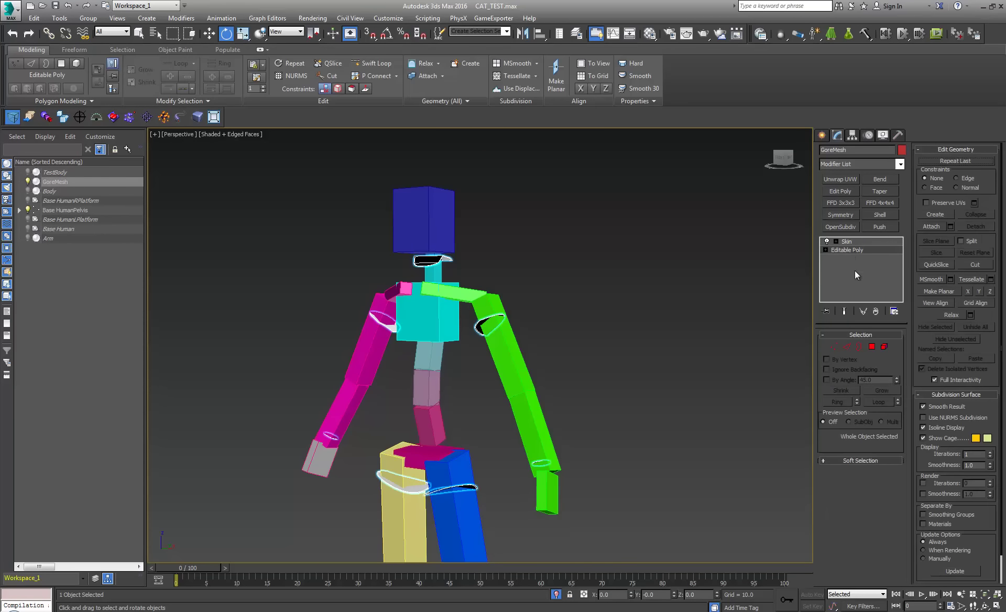
left_click(848, 242)
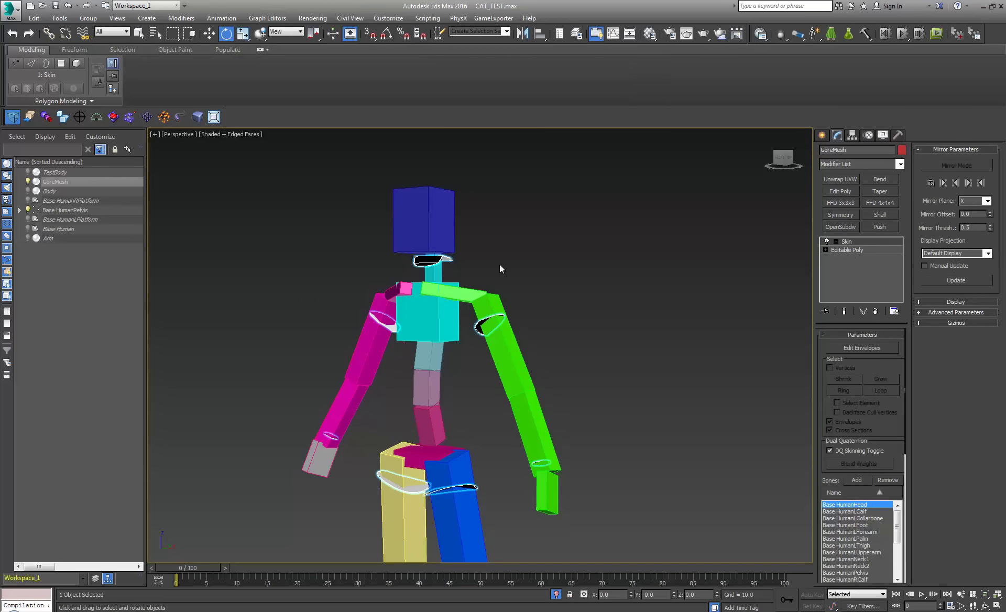
- Test the caps' skinning by rotating the head bone and the left upper-arm bone, undoing each rotation
left_click(428, 222)
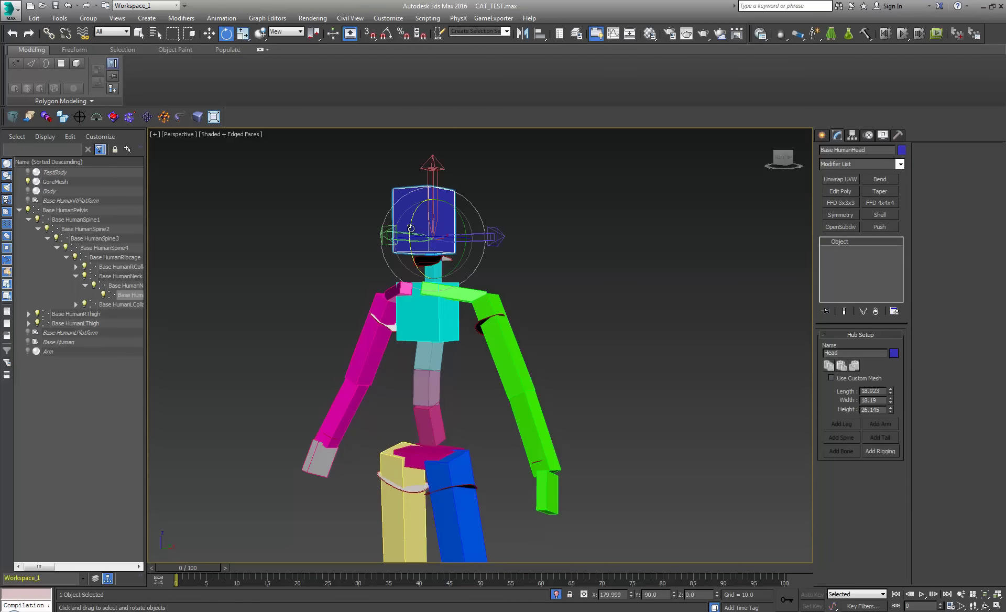
left_click_drag(411, 228, 430, 188)
key("ctrl+z")
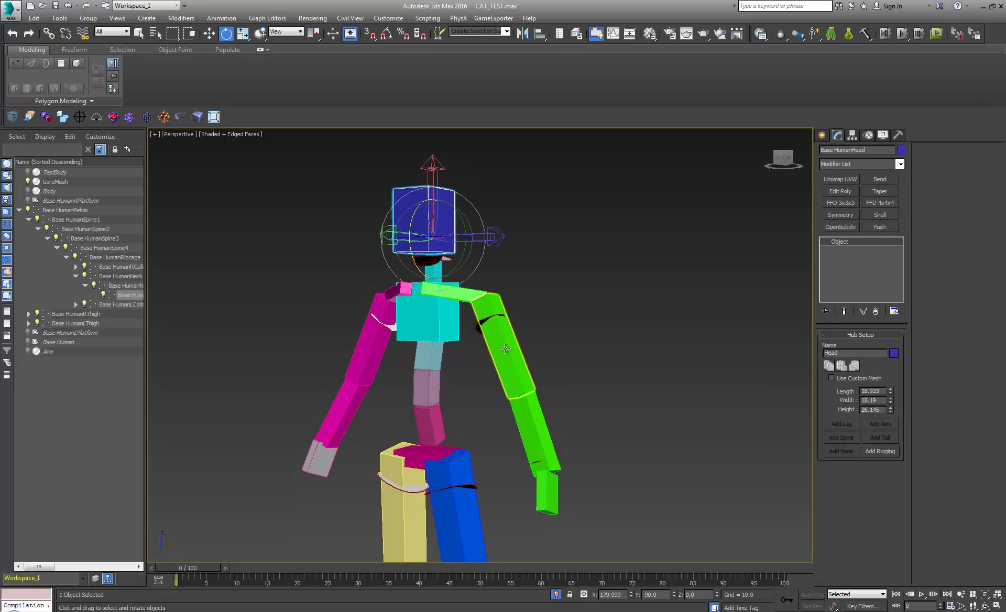
left_click(505, 349)
left_click_drag(515, 316, 548, 262)
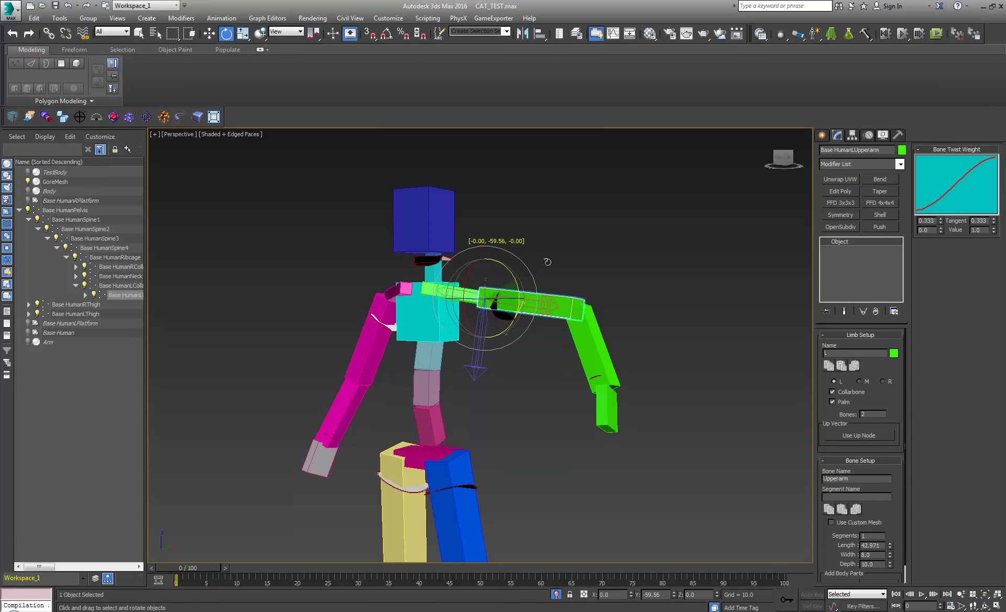
key("ctrl+z")
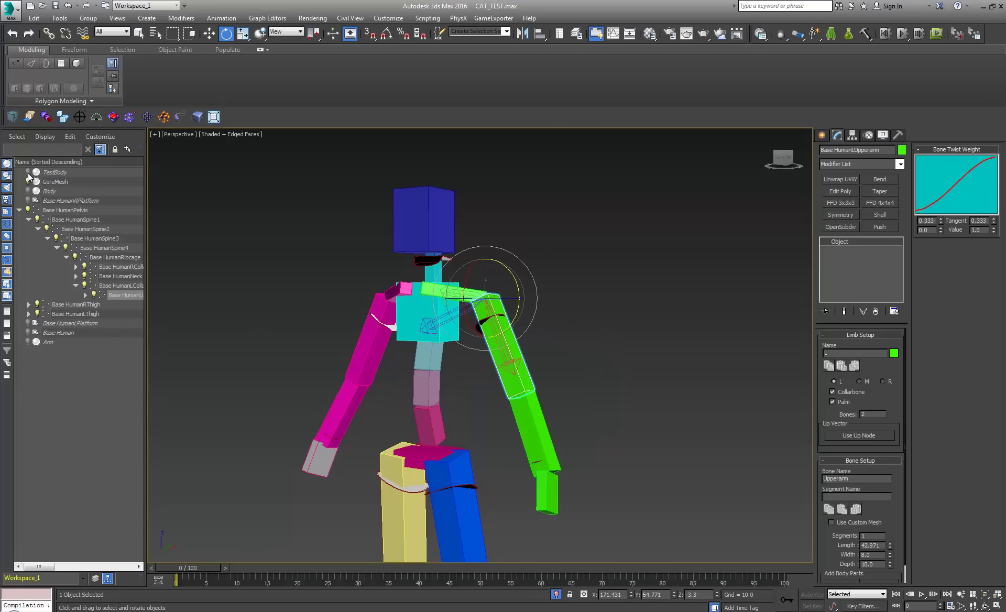
- Unhide TestBody alongside GoreMesh and try rotating the left upper-arm bone, undoing the rotation
left_click(28, 172)
left_click(28, 182)
scroll(516, 292, "up", 5)
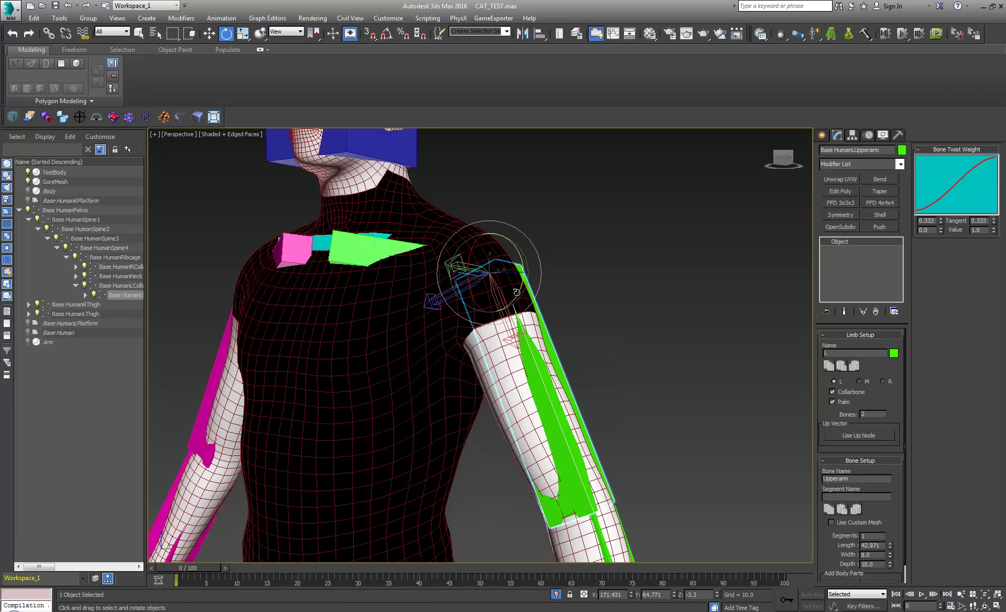
left_click_drag(517, 292, 523, 280)
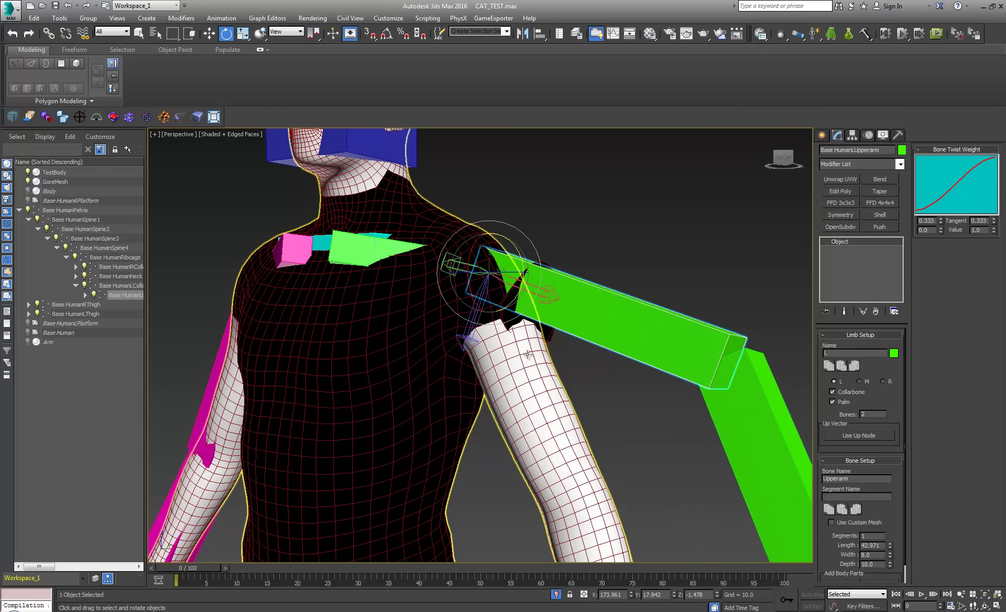
key("ctrl+z")
- Select TestBody and make its Skin modifier the active level above the Editable Poly
left_click(427, 342)
left_click(852, 251)
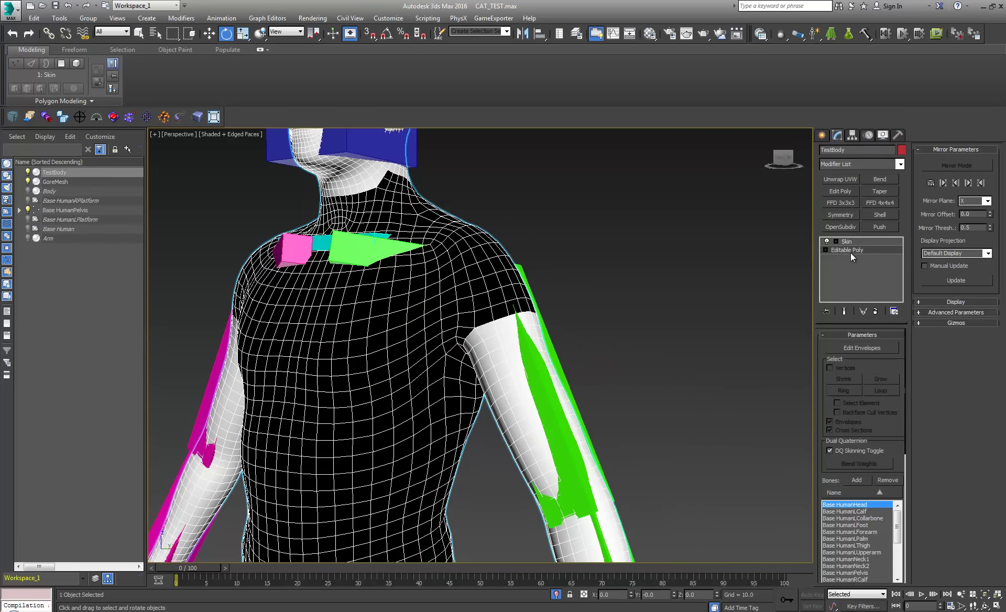
left_click(846, 242)
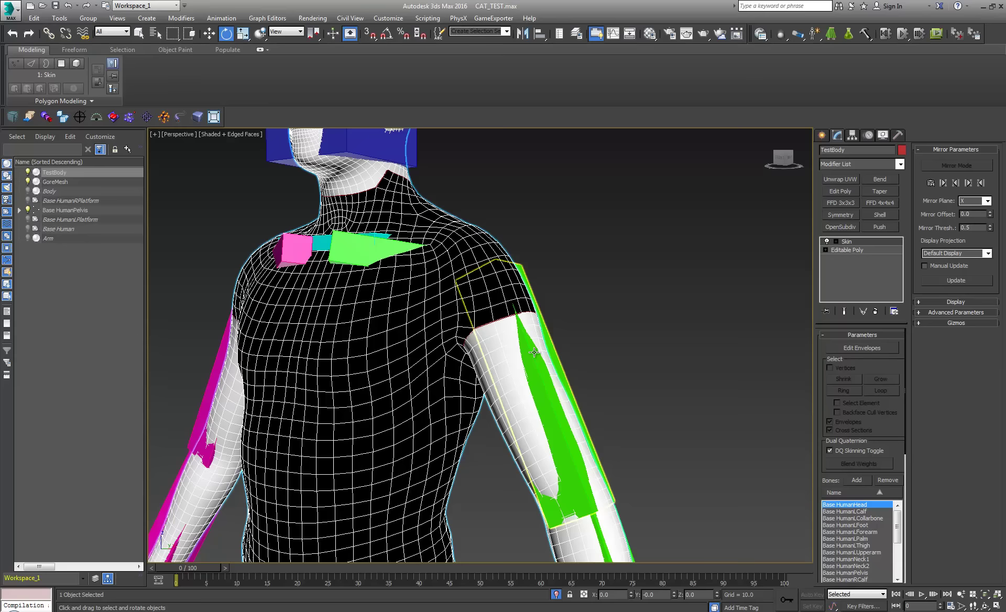
- Try raising the left upper-arm bone to check TestBody's deformation, and undo the rotation
left_click(534, 311)
left_click_drag(518, 291, 539, 243)
middle_click_drag(485, 332, 507, 333, "alt")
key("ctrl+z")
- Rotate the left upper-arm bone upward and examine the cap from close up at the shoulder seam
middle_click_drag(613, 423, 592, 389)
scroll(484, 286, "up", 3)
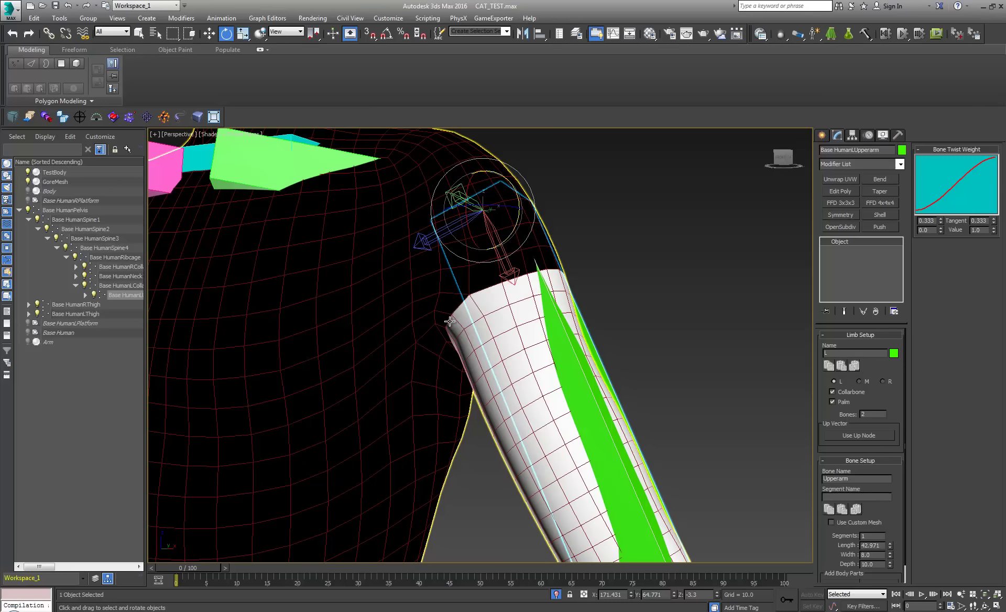
middle_click_drag(472, 312, 489, 331)
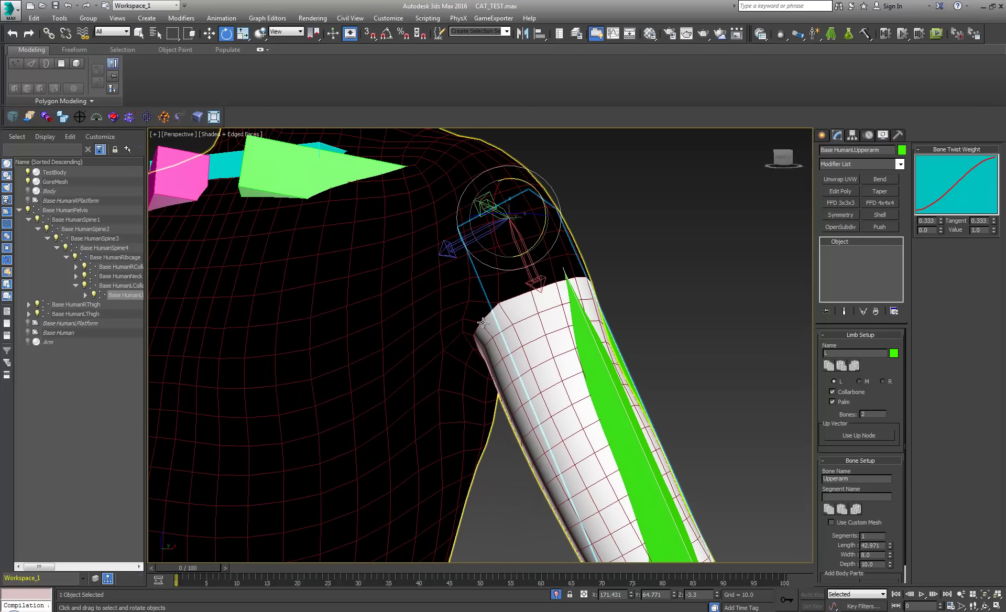
left_click_drag(538, 241, 606, 168)
middle_click_drag(606, 173, 567, 246, "alt")
middle_click_drag(502, 307, 485, 362, "alt")
scroll(355, 360, "up", 5)
middle_click_drag(355, 360, 400, 421)
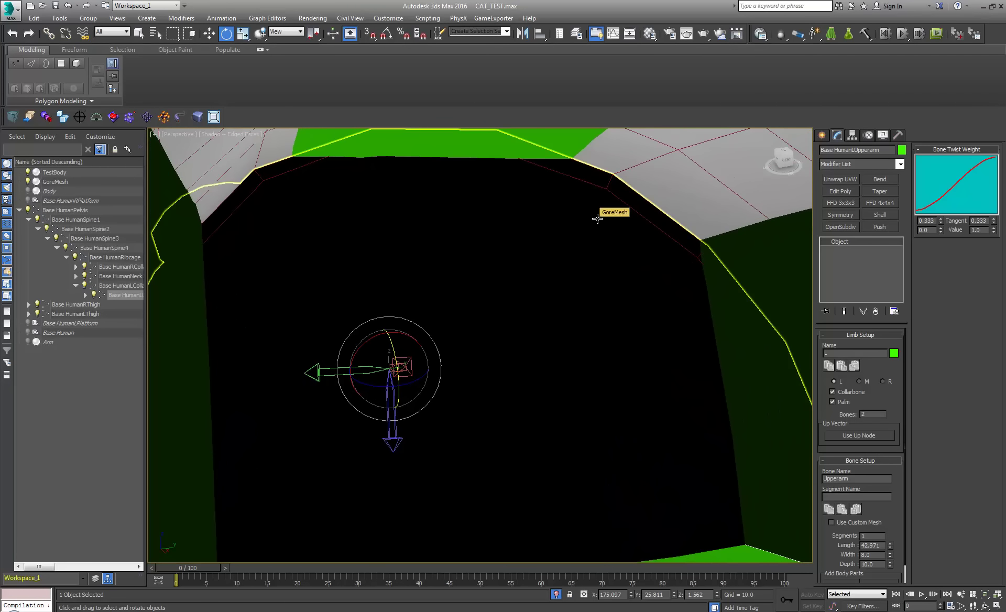
- Undo the left upper-arm rotation and reselect TestBody with the upper body in view
left_click(702, 187)
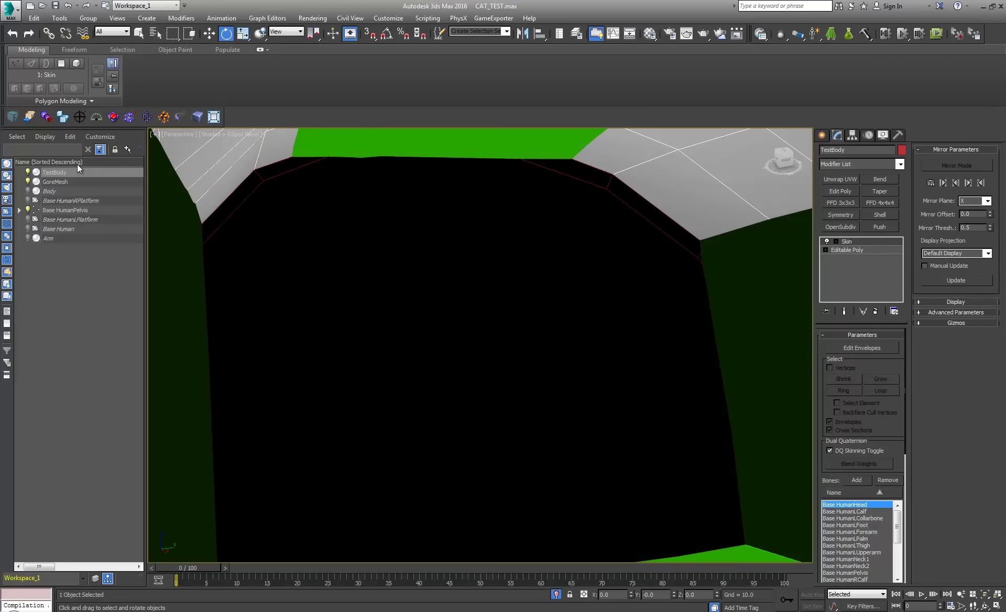
left_click(13, 117)
key("z")
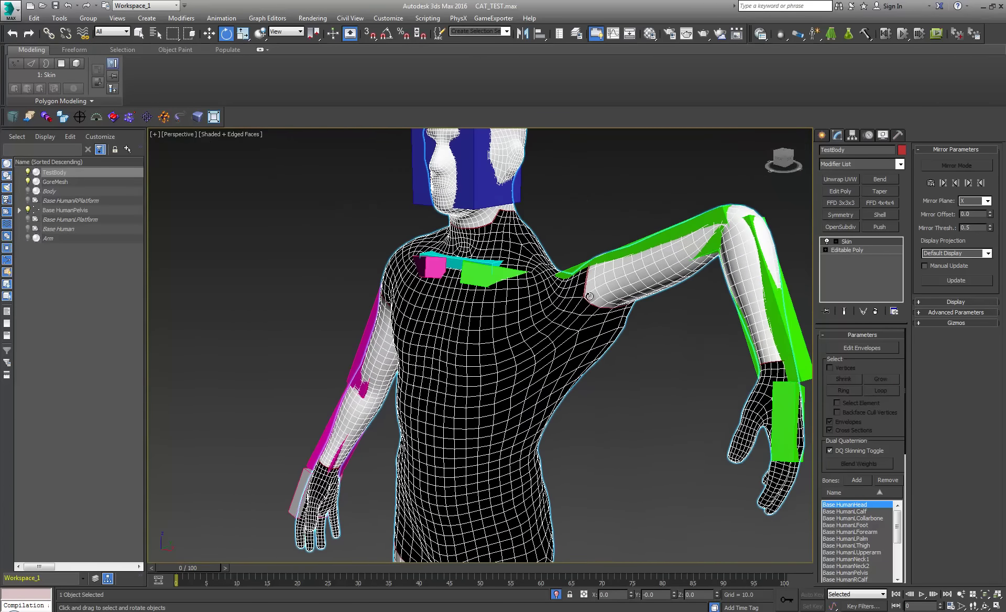
key("ctrl+z")
key("ctrl+z")
left_click(613, 317)
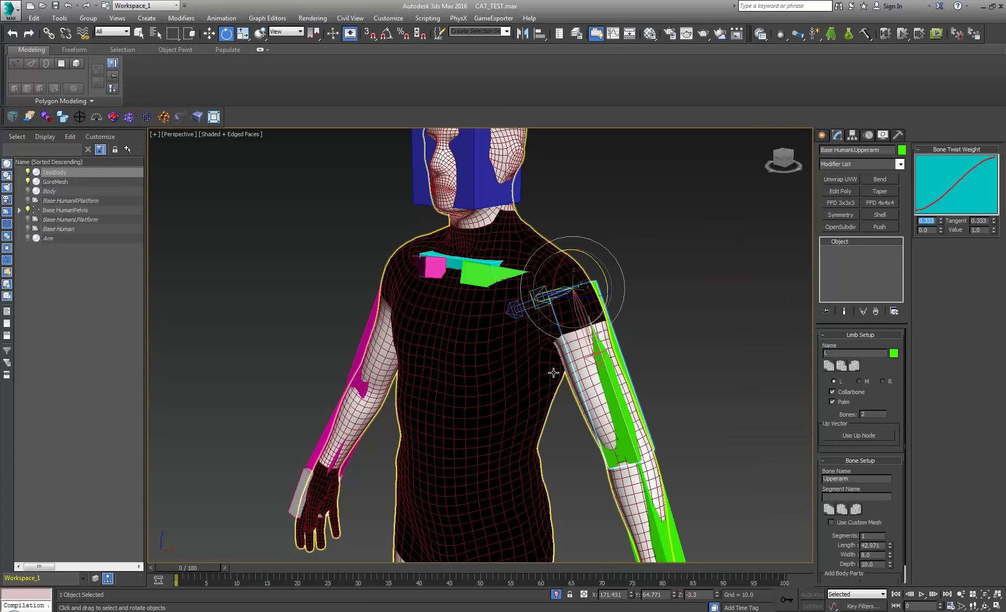
key("z")
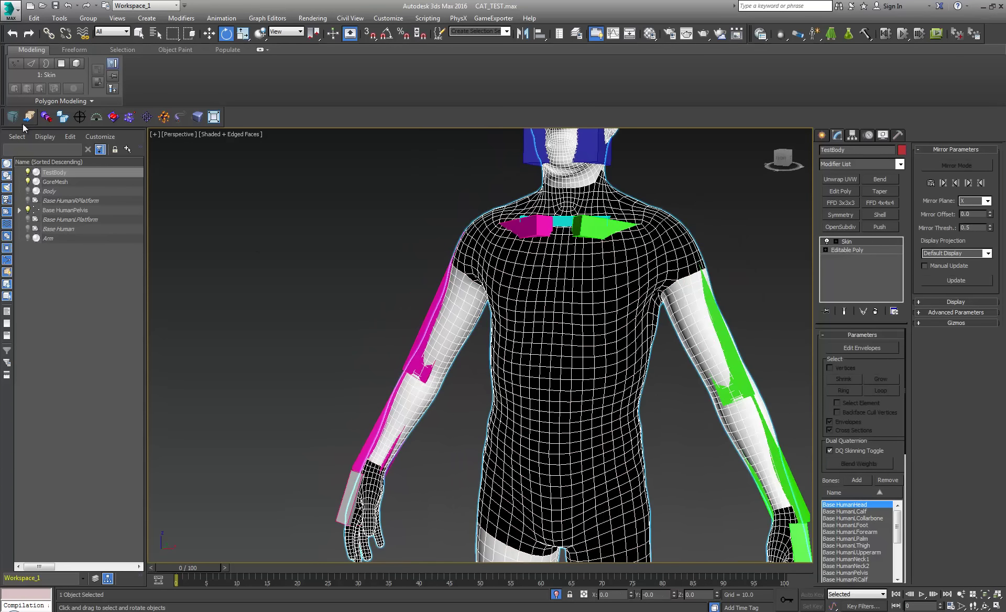
- Set TestBody's display properties to By Layer in its object properties
right_click(489, 264)
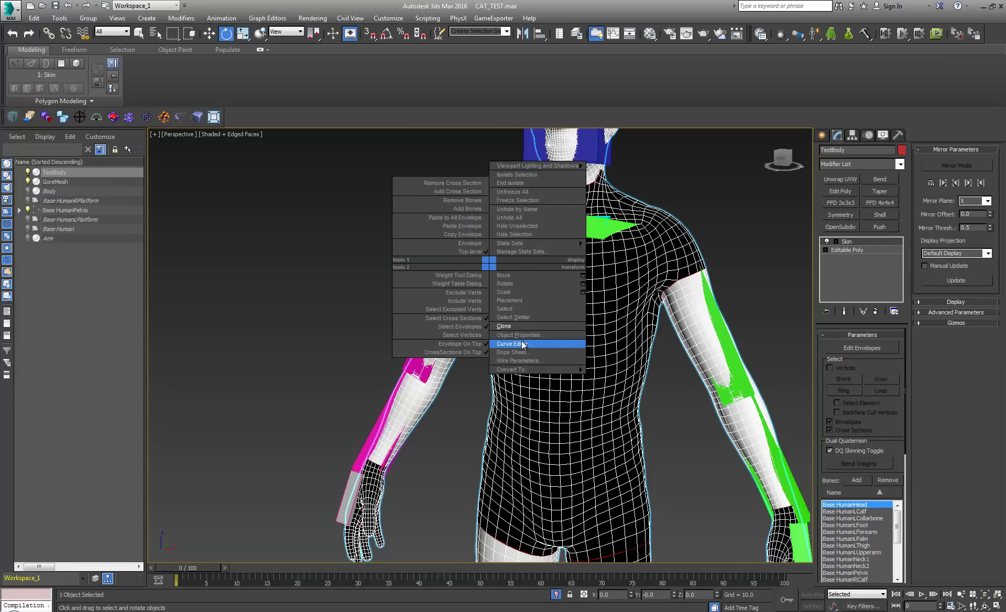
left_click(518, 334)
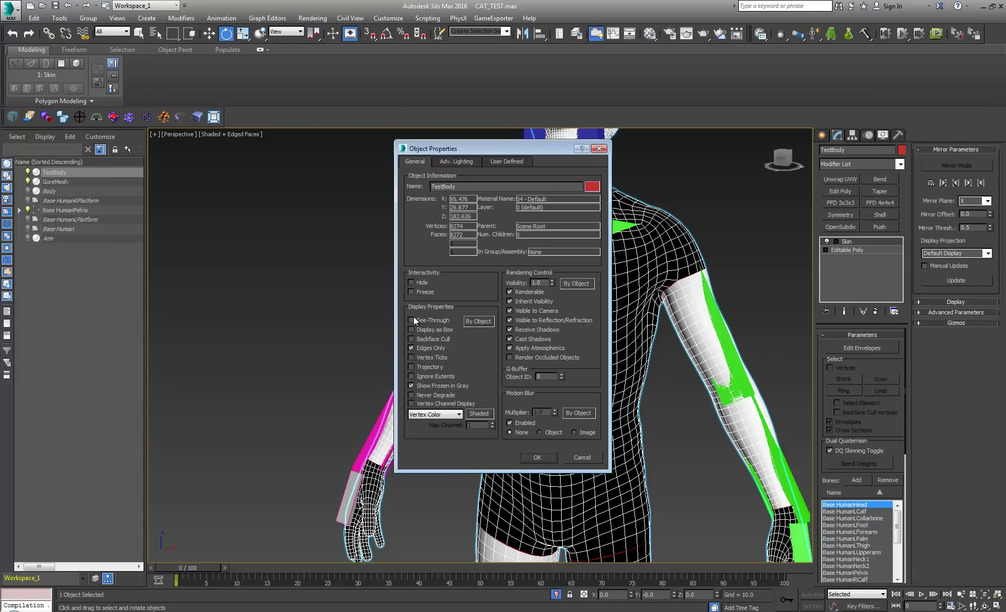
left_click(475, 323)
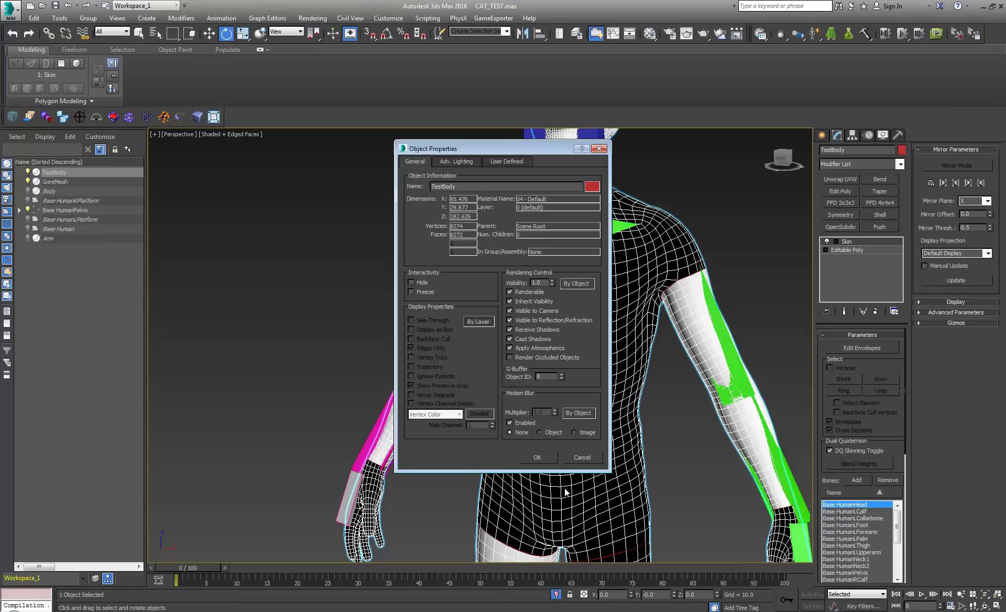
left_click(543, 458)
middle_click_drag(554, 411, 450, 424)
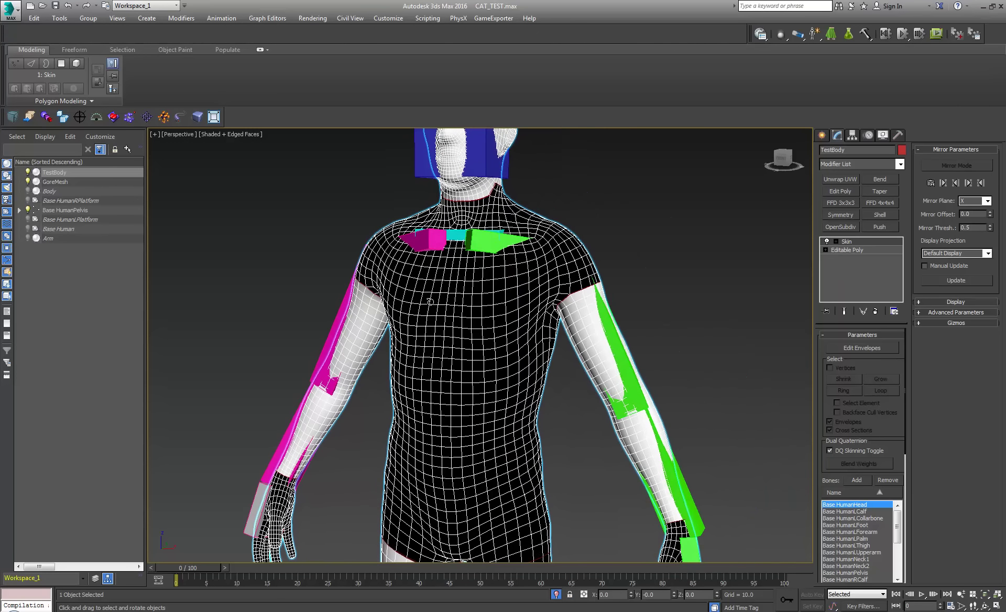
- Try toggling TestBody's backface culling under By Layer, and set its display properties back to By Object with Backface Cull enabled
left_click(12, 116)
left_click(15, 120)
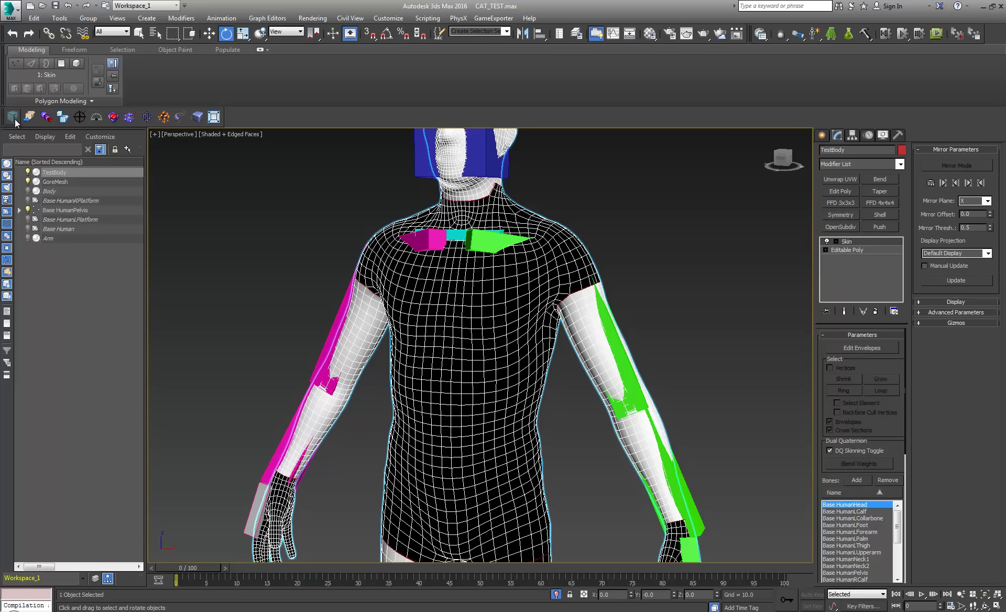
right_click(456, 302)
left_click(489, 371)
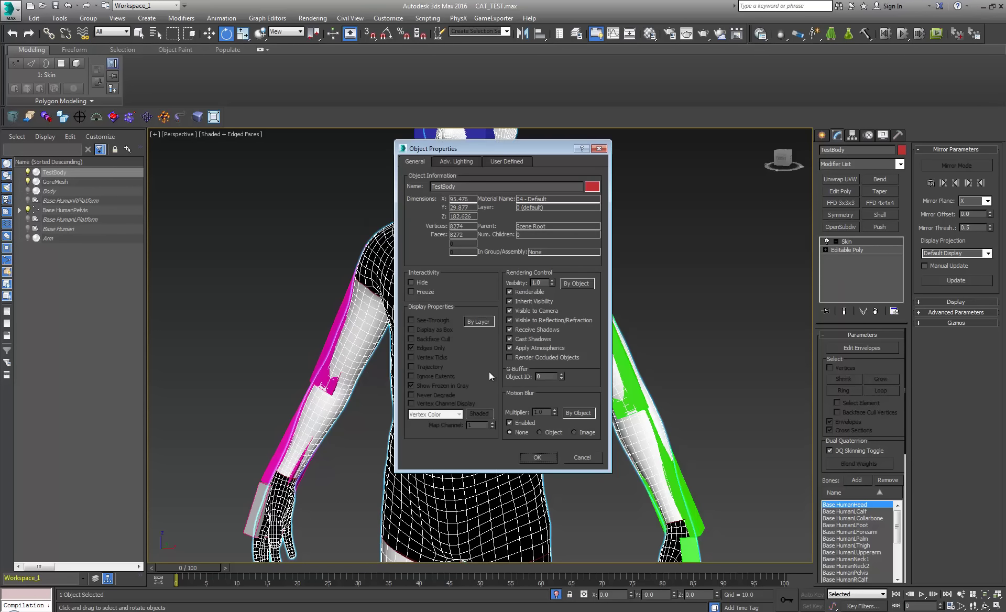
left_click(481, 322)
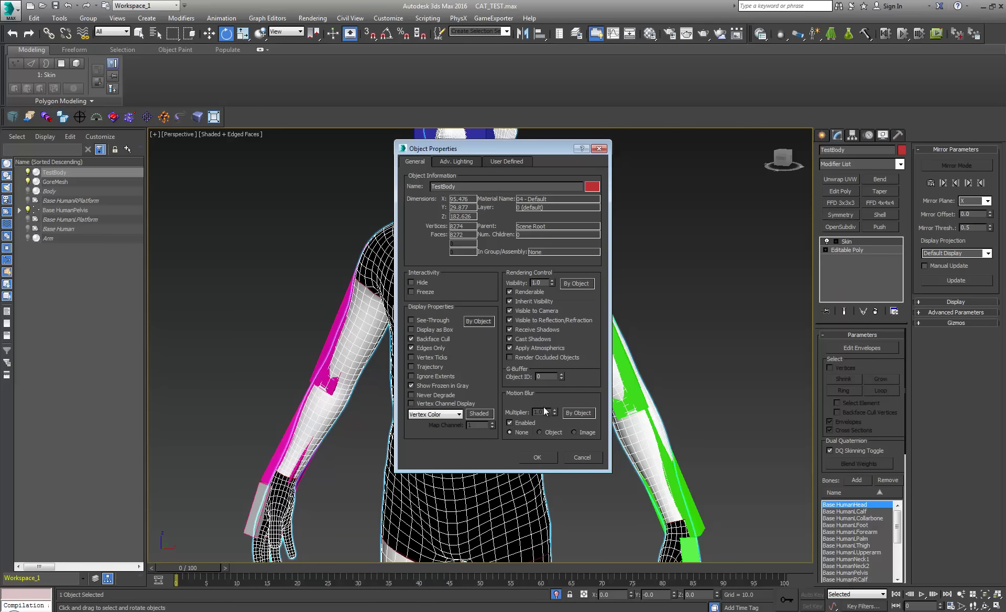
left_click(537, 457)
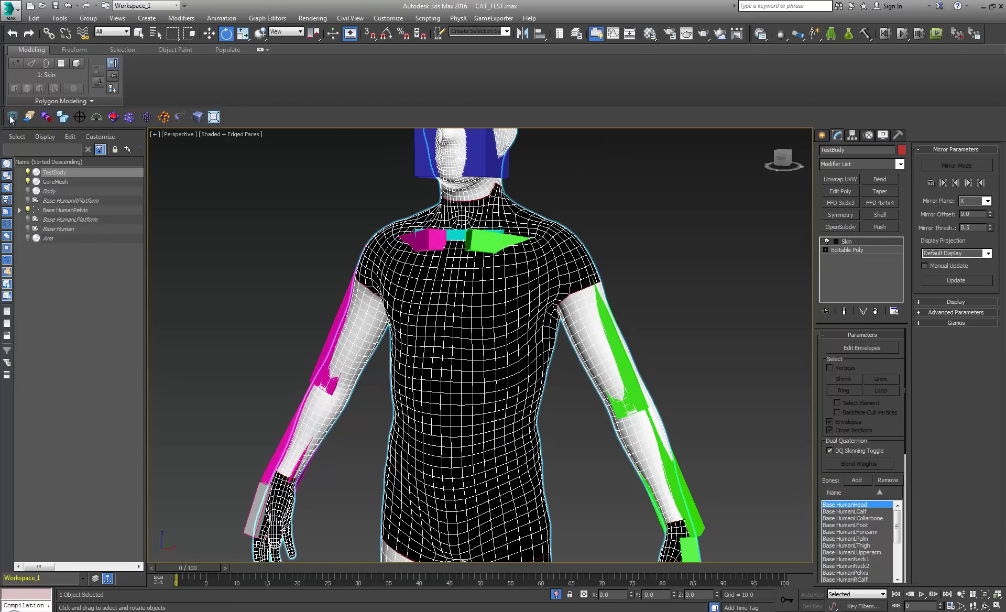
- Toggle TestBody's backface culling on and off while examining the mesh from close up, and return to a front view of the body
middle_click_drag(426, 338, 604, 350, "alt")
scroll(465, 364, "up", 5)
scroll(463, 364, "down", 1)
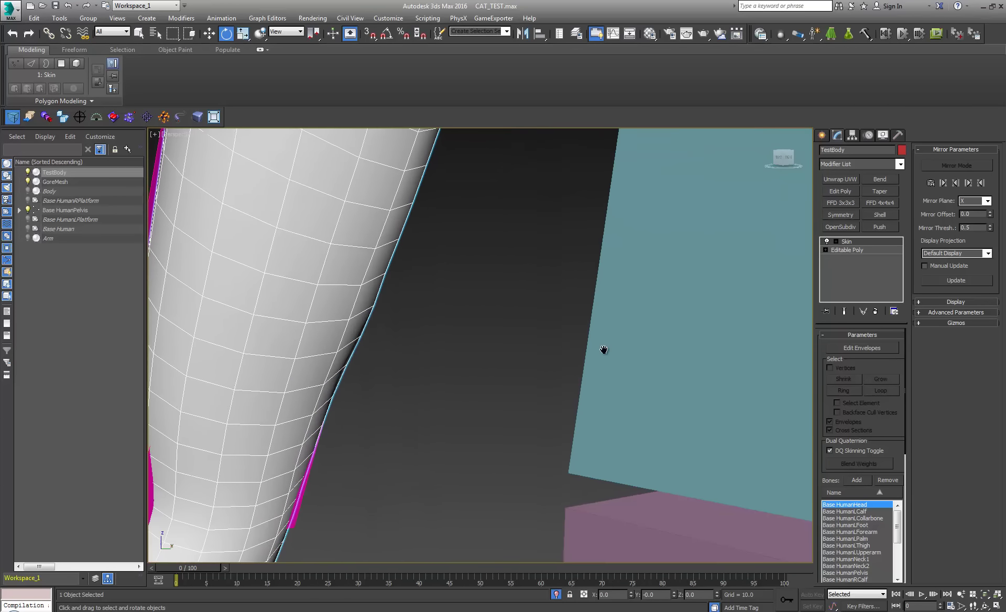
left_click(12, 115)
left_click(12, 115)
left_click(12, 115)
left_click(12, 115)
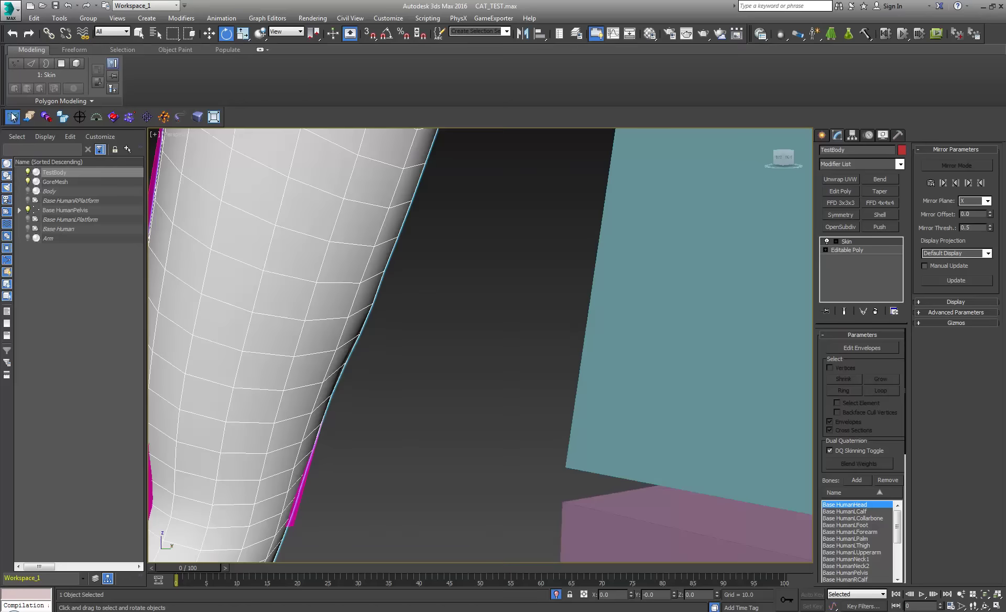
left_click(12, 115)
left_click(12, 116)
scroll(449, 322, "down", 10)
middle_click_drag(471, 319, 473, 264)
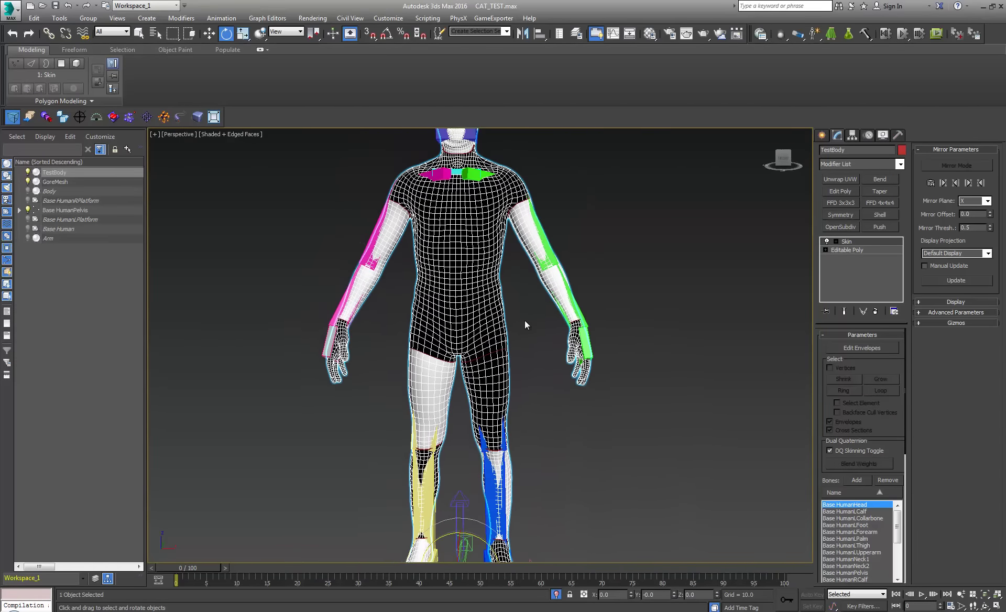
middle_click_drag(526, 321, 530, 352)
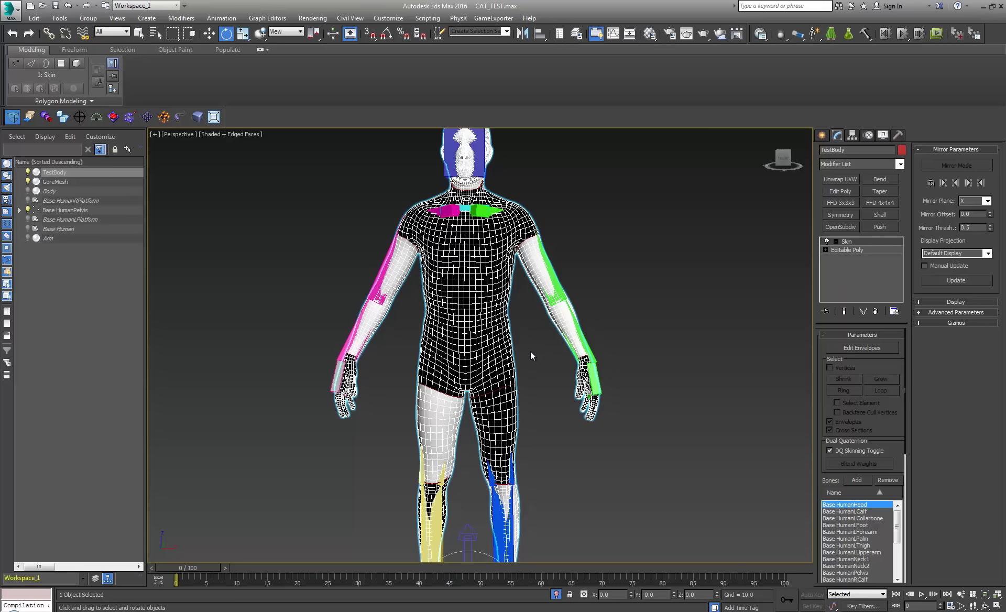
- Hide TestBody and the Base HumanPelvis hierarchy, leaving only the gore caps, and select GoreMesh
left_click(27, 172)
double_click(54, 210)
left_click(28, 210)
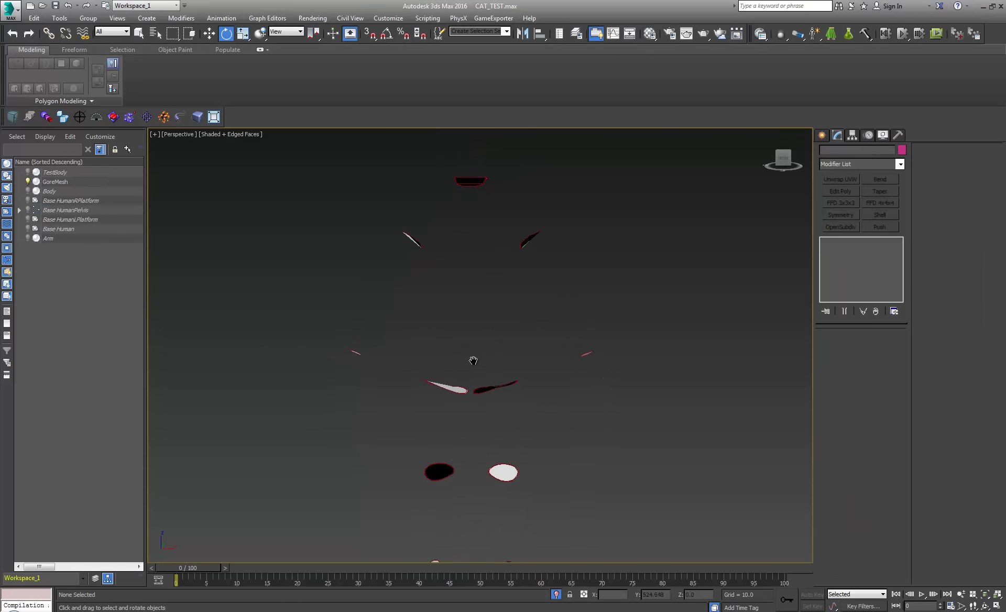
middle_click_drag(472, 360, 468, 394, "alt")
left_click(469, 426)
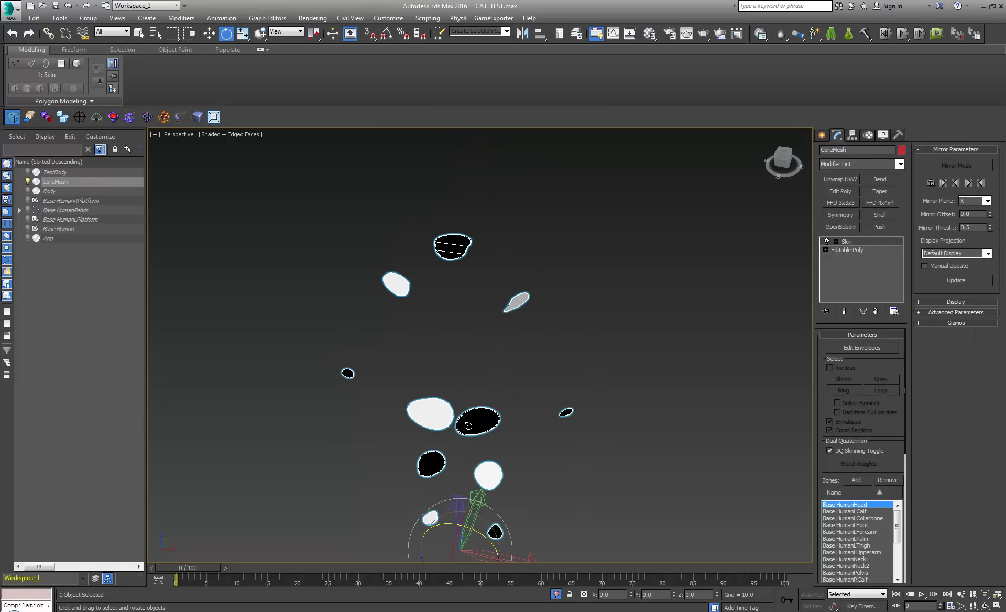
- Switch to Photoshop, number the red cut lines 1 to 11 in cyan on Layer 4, and return to 3ds Max
key("alt+Tab")
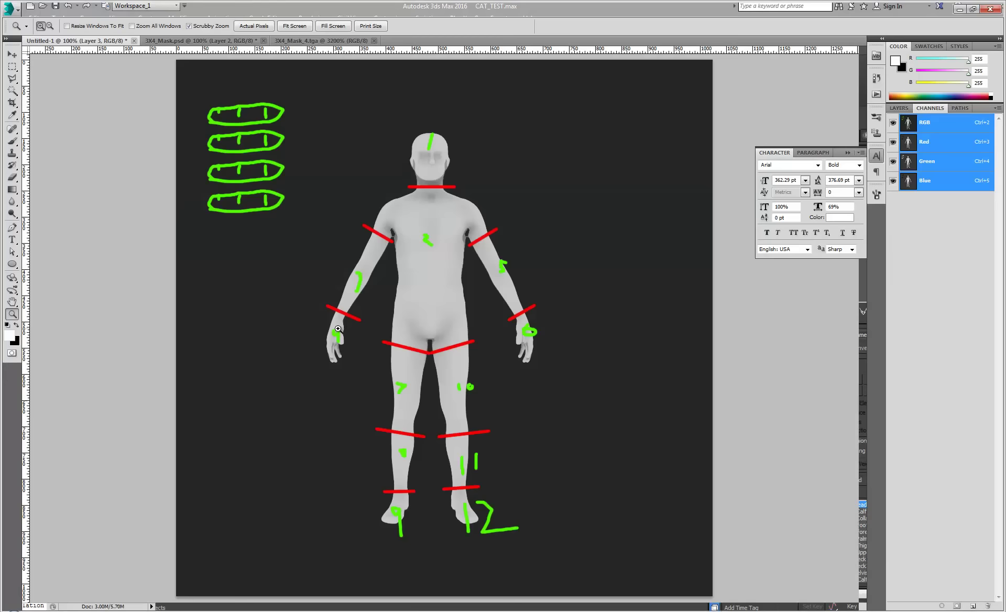
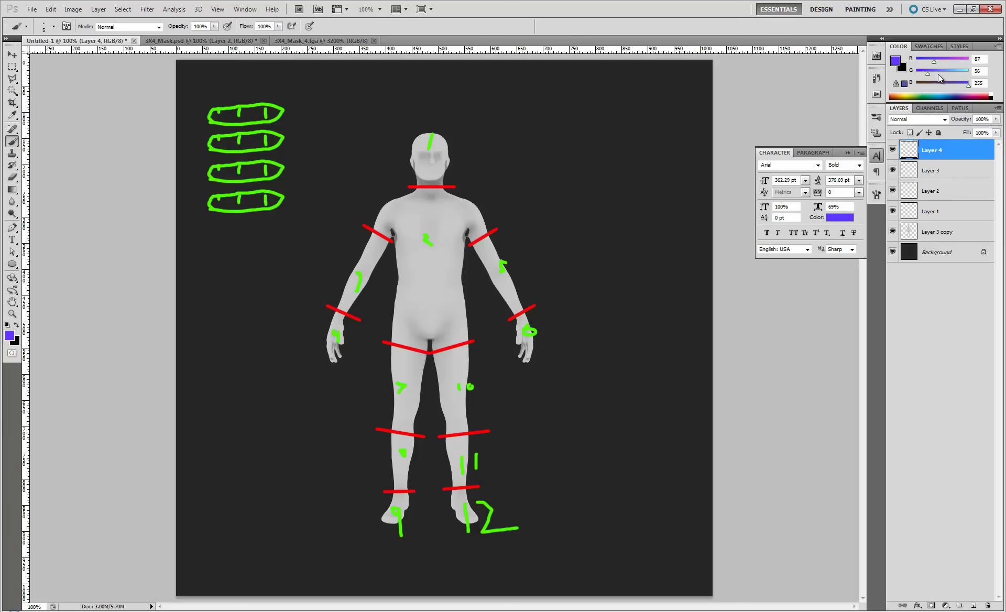
left_click(929, 46)
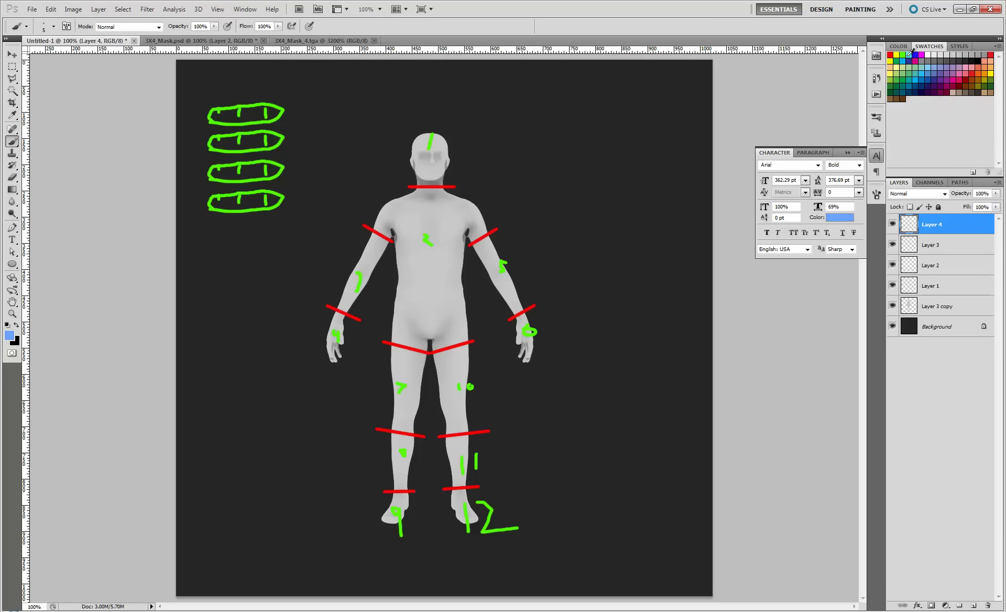
left_click(909, 55)
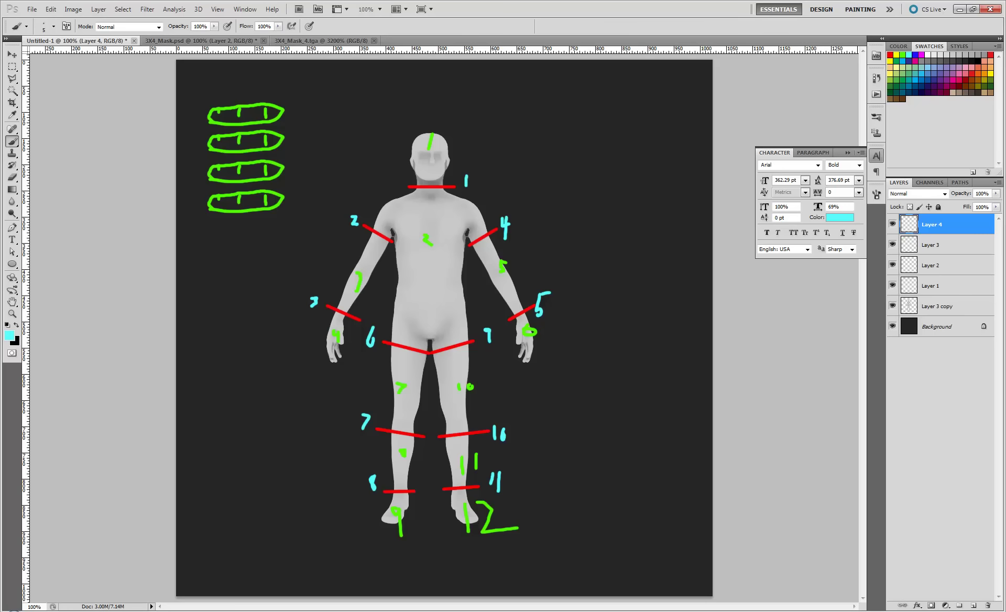
mouse_move(307, 611)
mouse_move(211, 611)
left_click(210, 611)
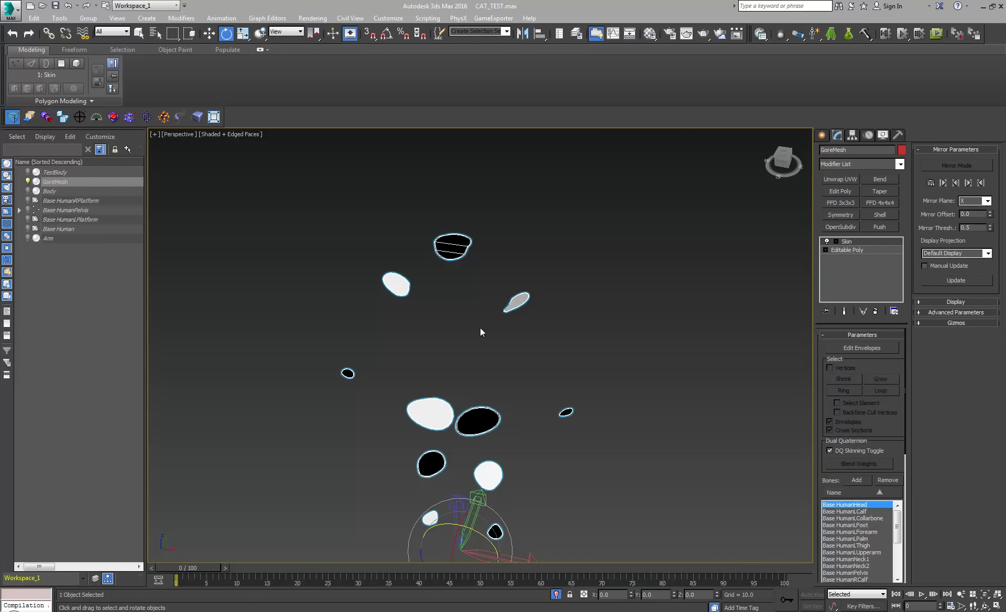
- Add an Unwrap UVW modifier beneath Skin on GoreMesh and move its UVs to map channel 2
middle_click_drag(513, 359, 448, 373, "alt")
middle_click_drag(460, 263, 461, 299)
left_click(854, 251)
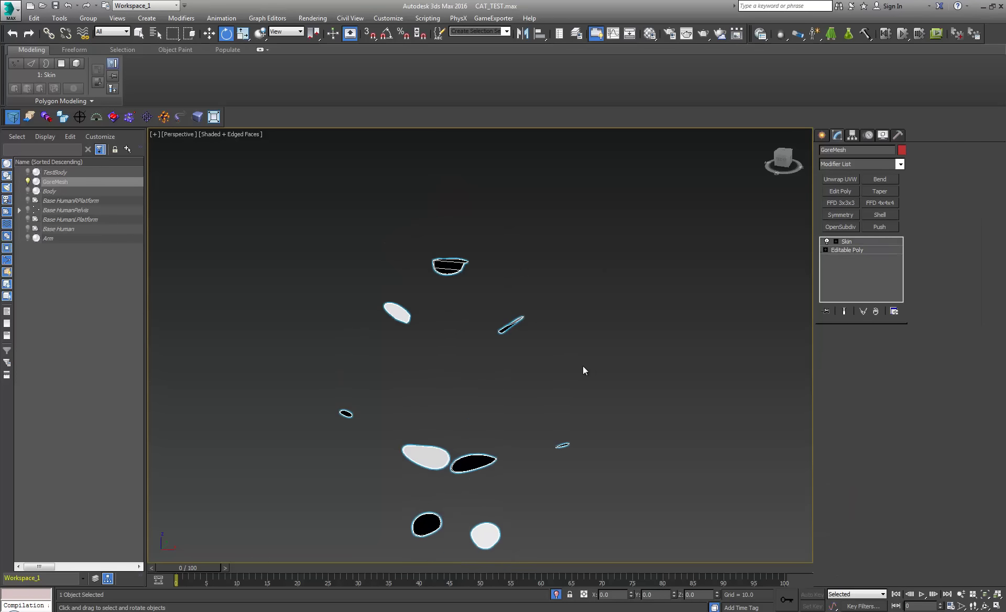
left_click(830, 181)
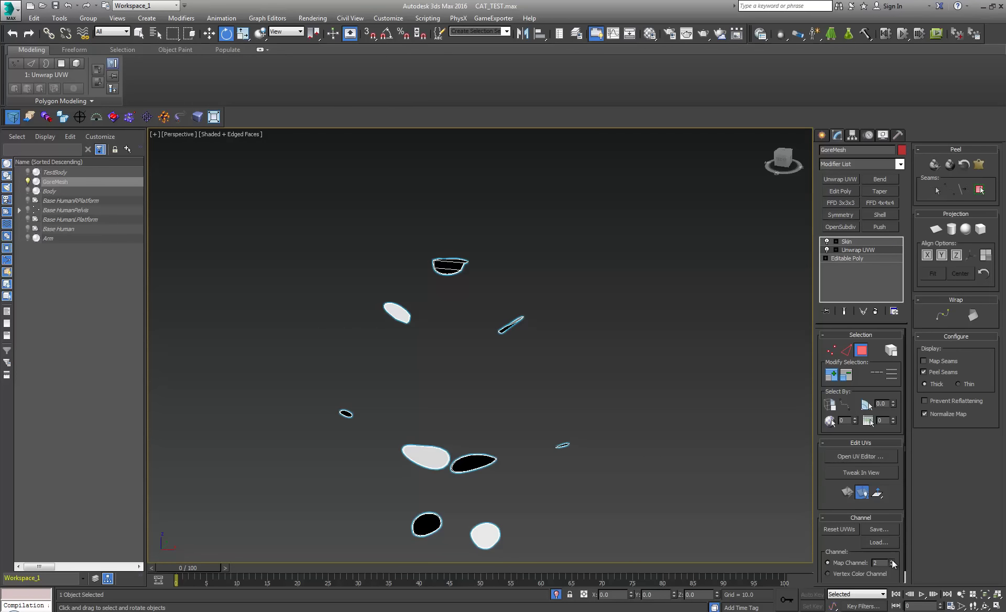
left_click(893, 561)
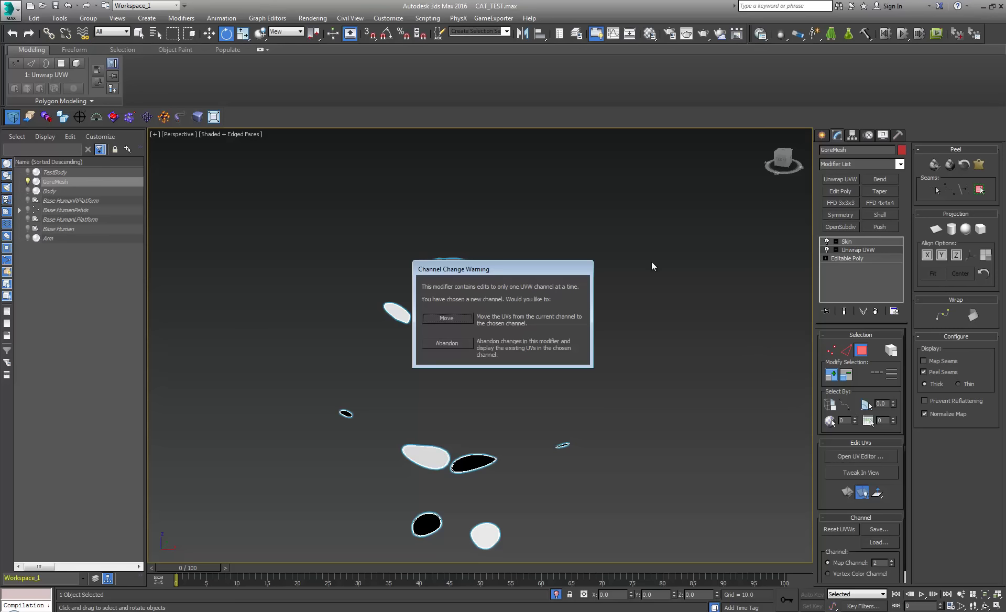
left_click(446, 318)
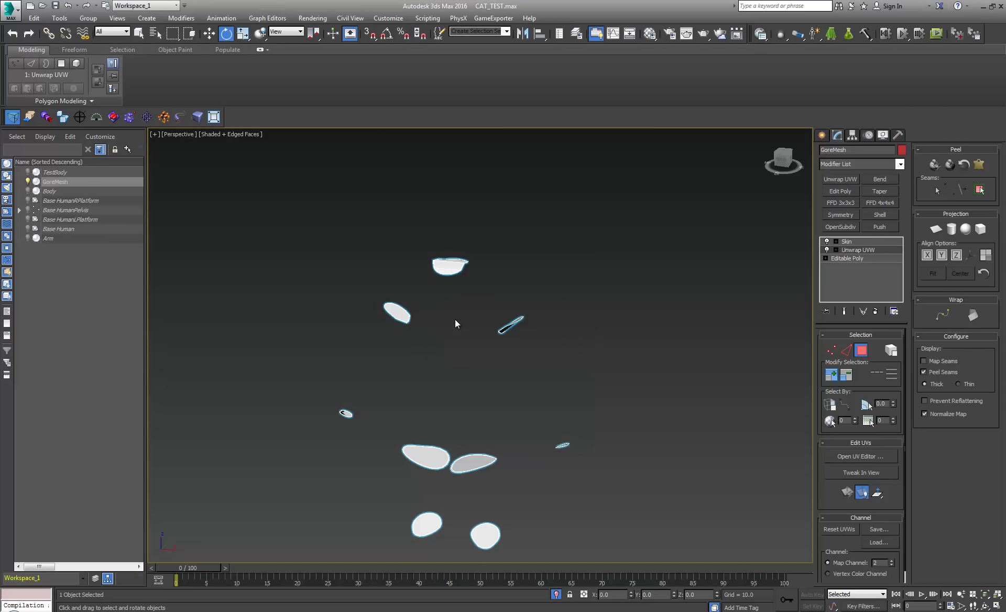
- Open GoreMesh's UVs for editing at polygon level and select the flat shell at the lower left of the UV space
middle_click_drag(489, 447, 487, 416, "alt")
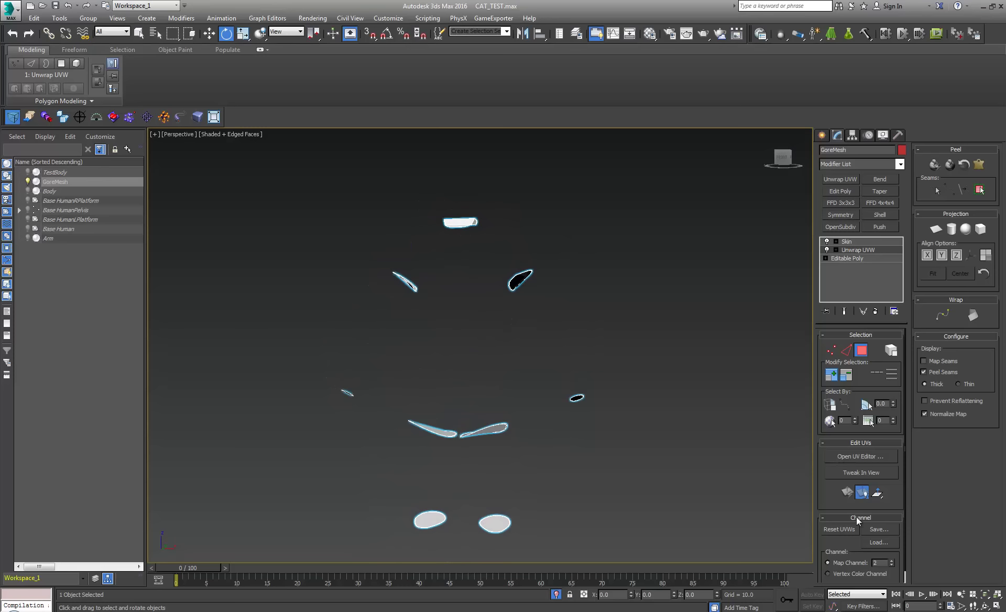
left_click(871, 457)
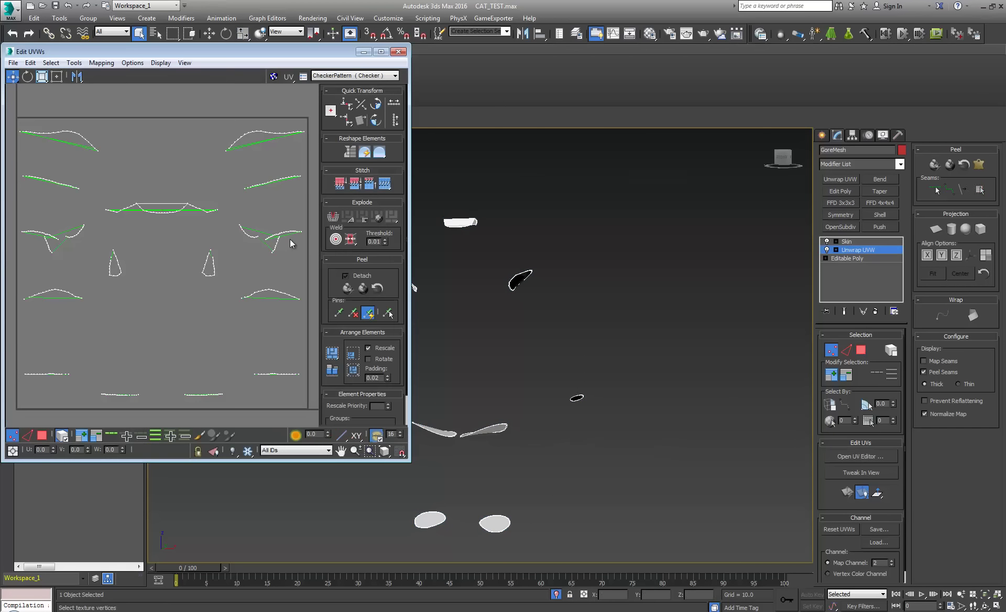
middle_click_drag(139, 312, 128, 292)
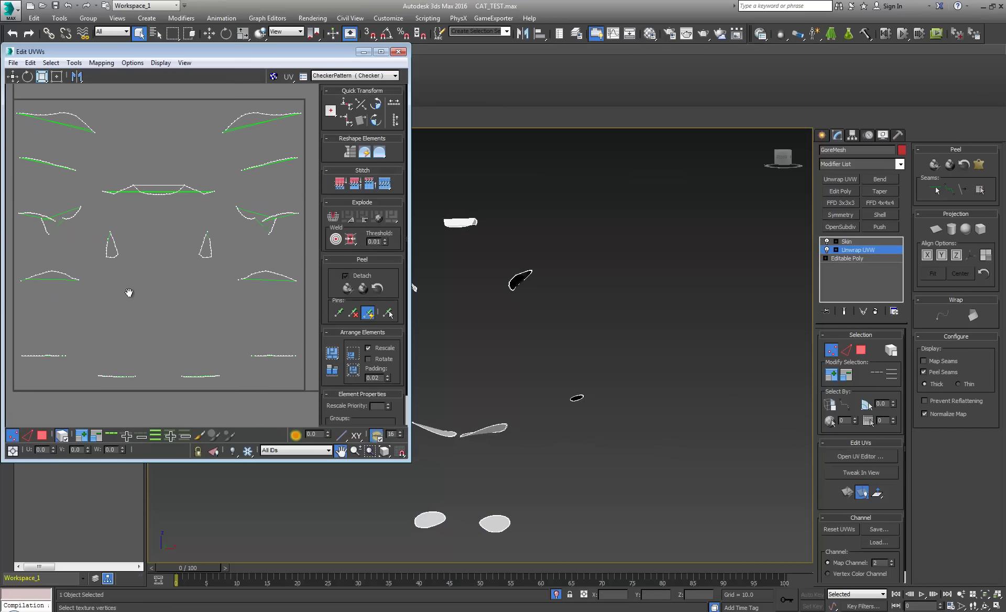
left_click(41, 436)
left_click_drag(87, 393, 142, 358)
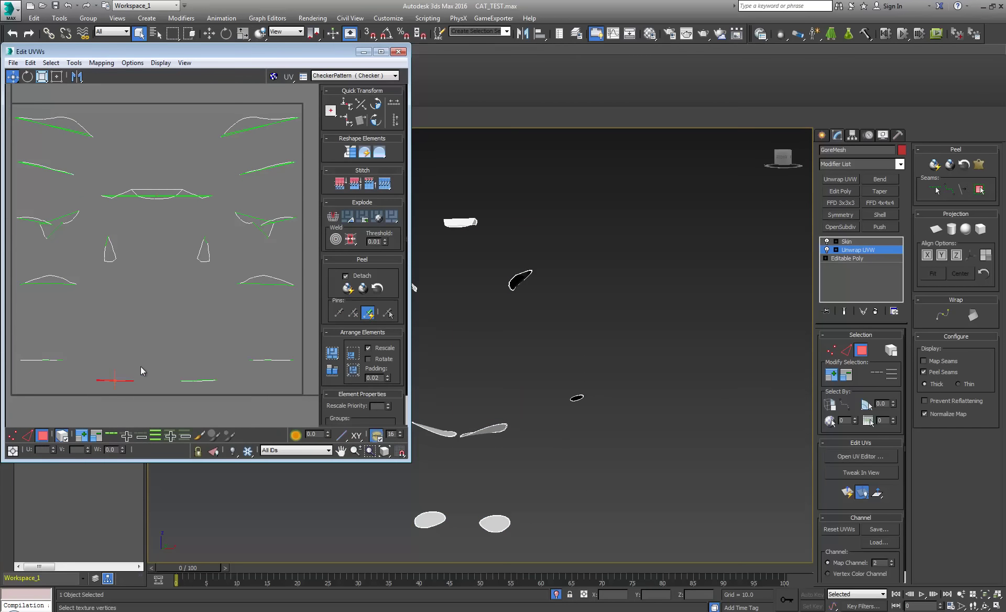
- Select the wrist cap on the model and examine its flat UV shells from close up
middle_click_drag(472, 328, 506, 162)
scroll(510, 440, "up", 1)
middle_click_drag(512, 444, 487, 359, "alt")
scroll(497, 438, "up", 2)
middle_click_drag(487, 359, 482, 328)
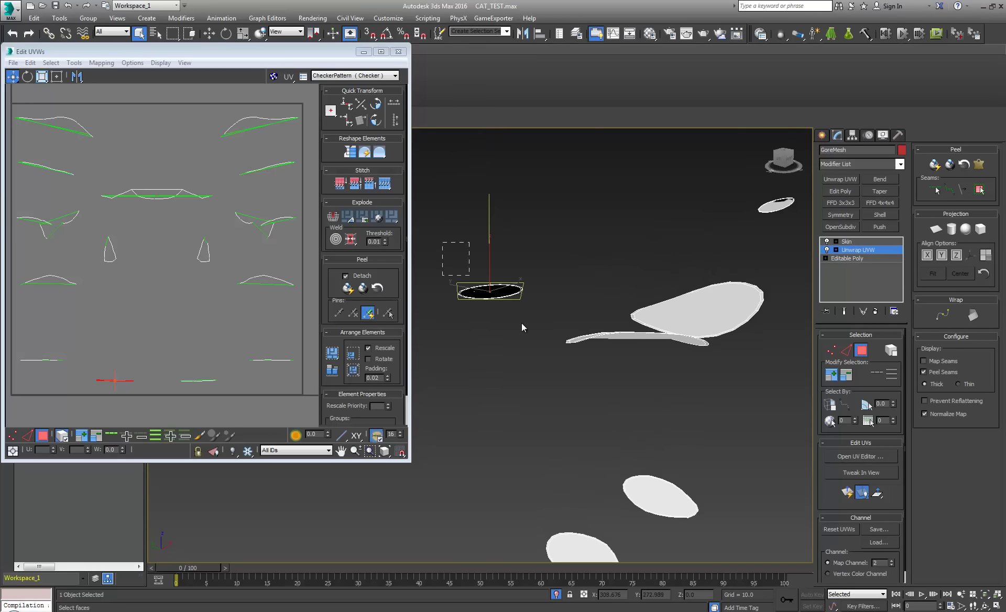
left_click_drag(522, 328, 541, 333)
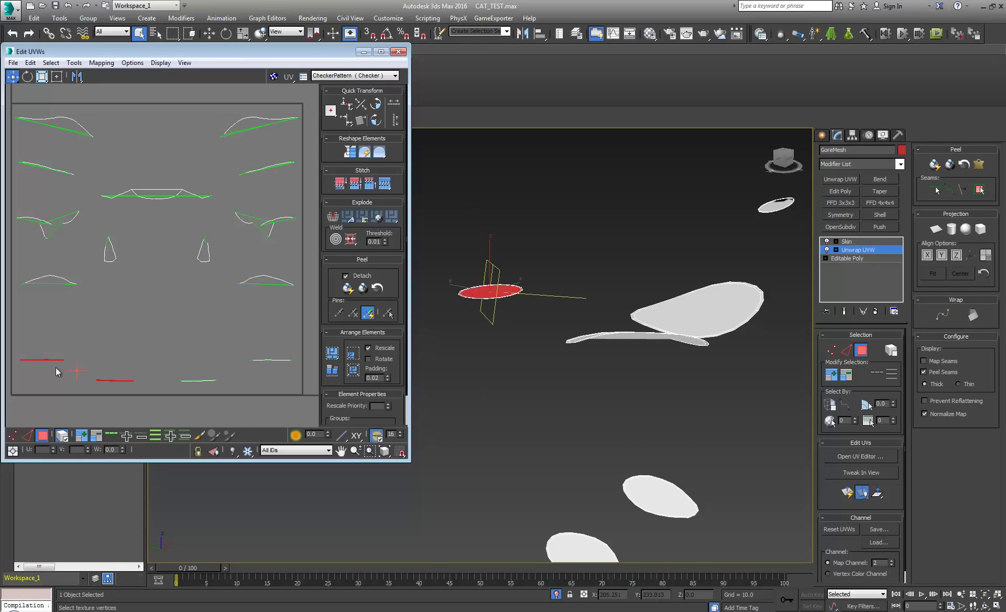
scroll(56, 367, "up", 3)
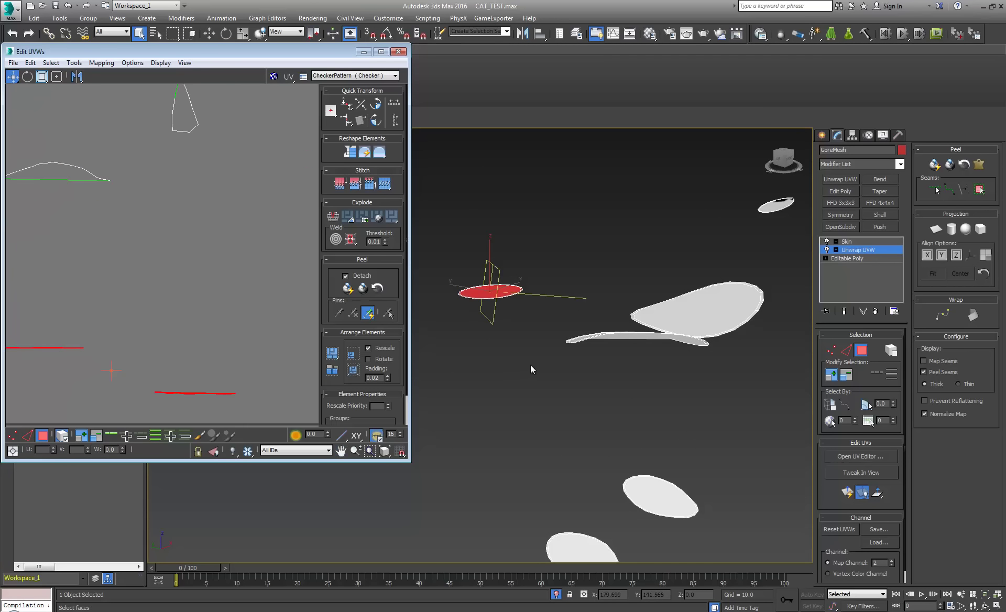
middle_click_drag(146, 386, 190, 297)
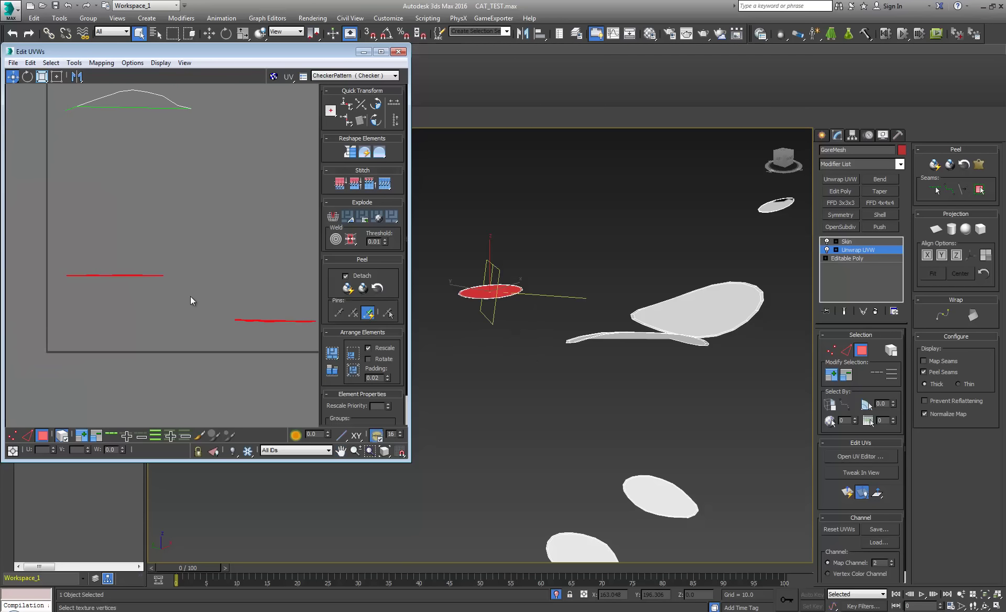
scroll(120, 283, "up", 5)
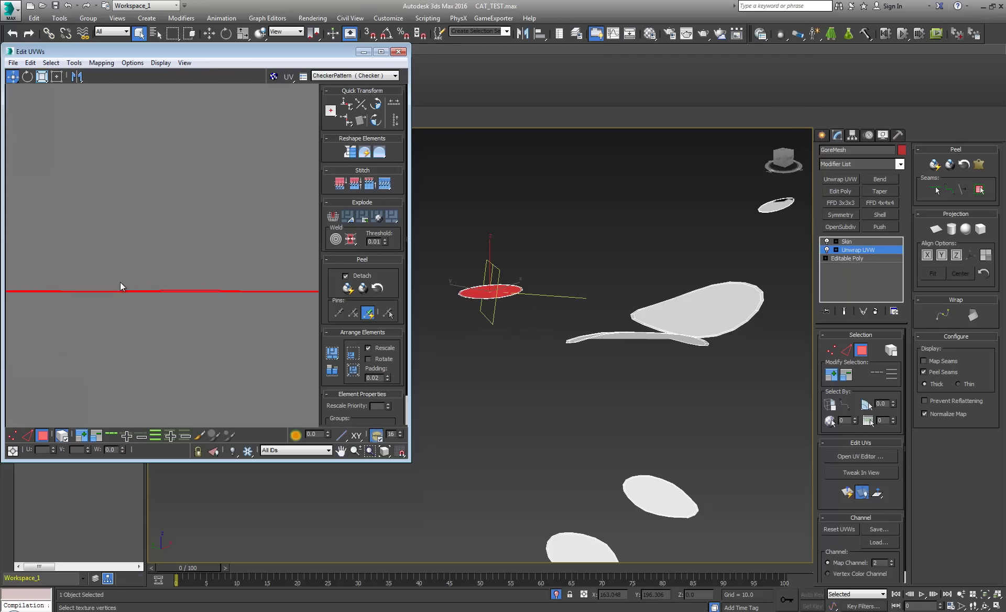
scroll(83, 276, "down", 5)
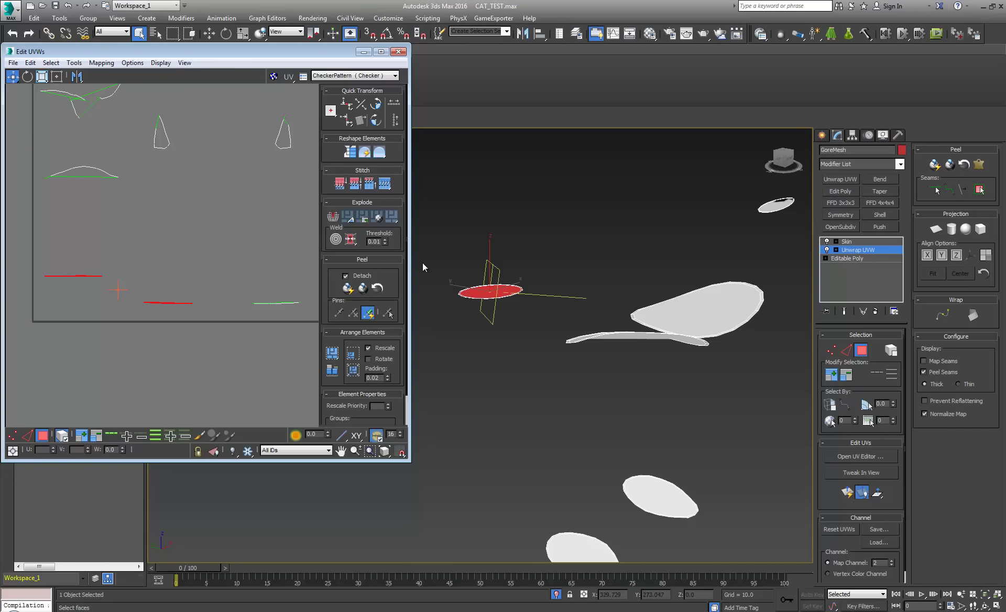
- Select all of GoreMesh's UV faces, flatten them with Quick Peel, and pack the shells into the UV square with rescaling on
middle_click_drag(260, 298, 245, 319)
key("ctrl+a")
scroll(214, 329, "down", 4)
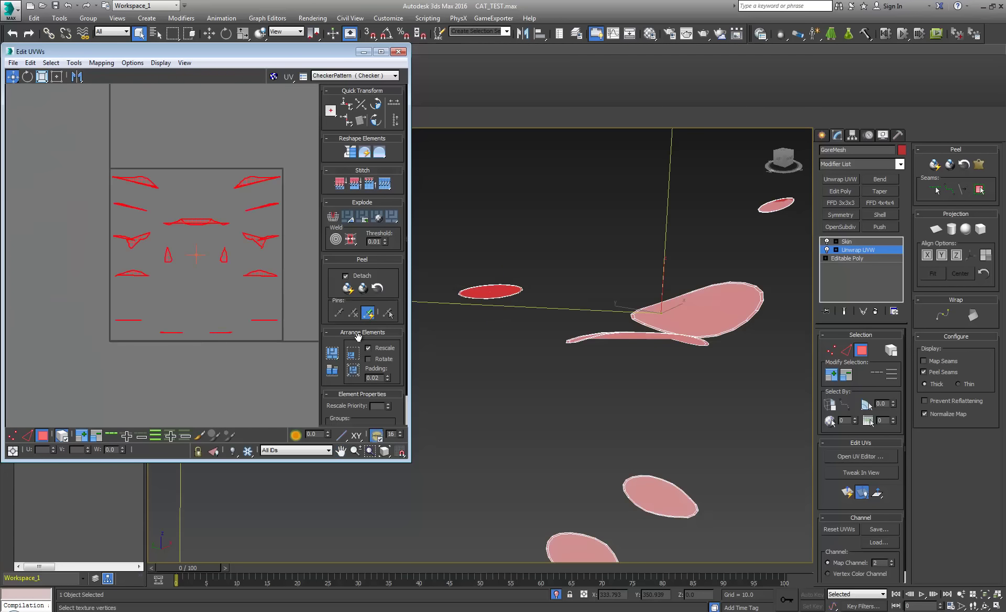
left_click(348, 288)
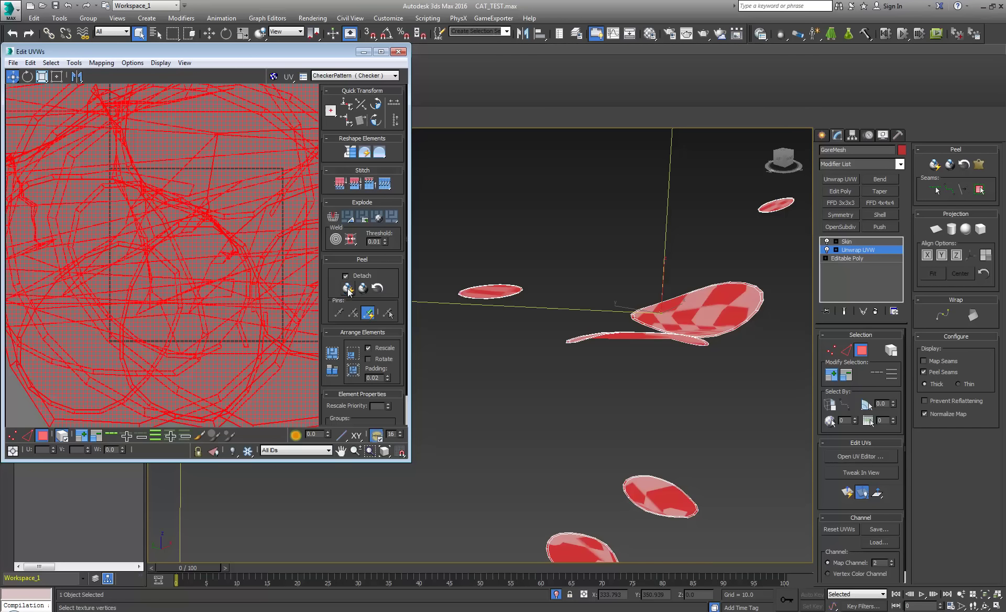
left_click(352, 356)
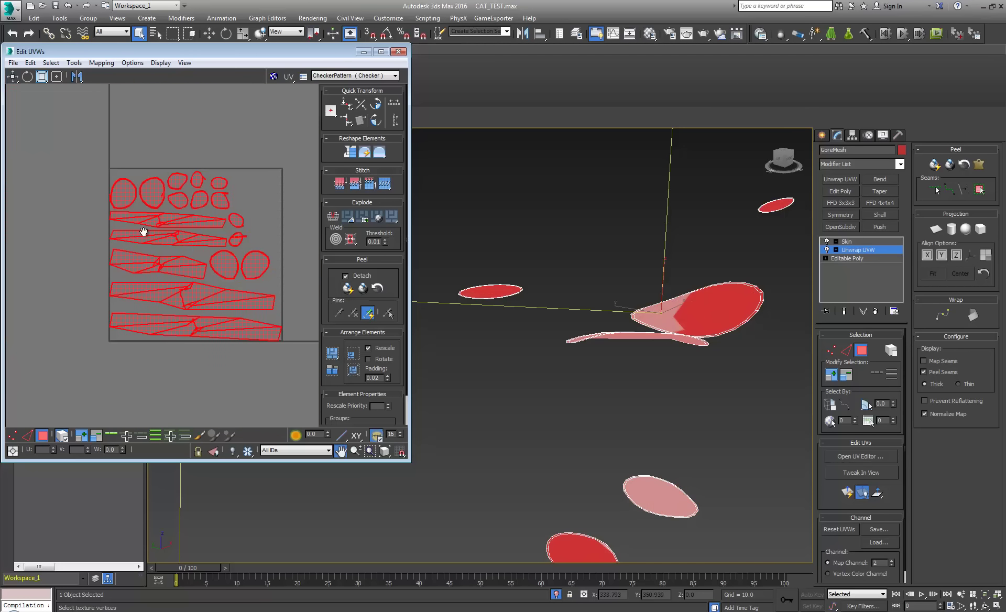
- Examine the packed shells, select an elongated one to locate its cap on the model, and reselect all UV faces
scroll(218, 272, "up", 3)
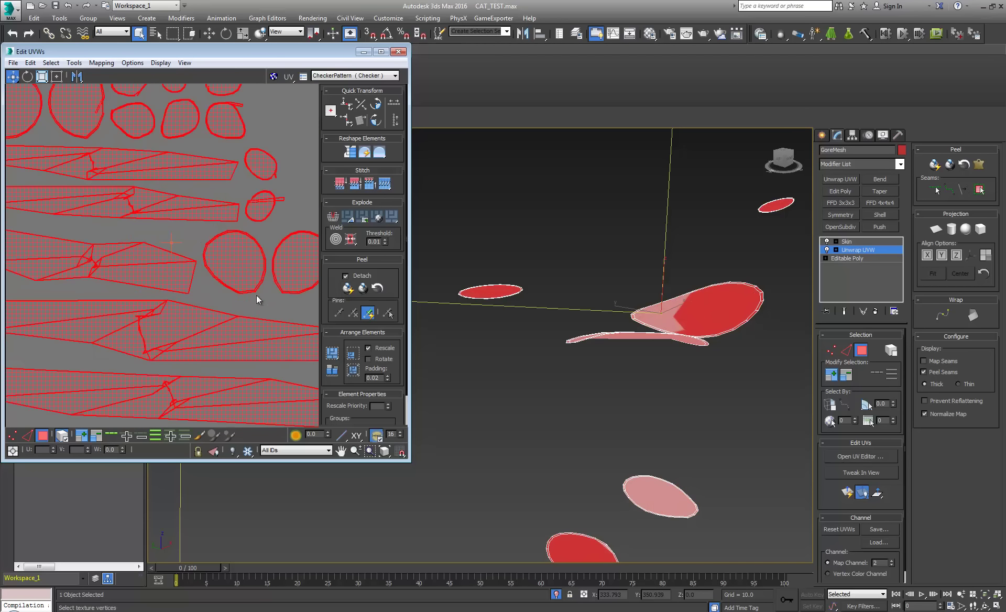
left_click(245, 302)
scroll(232, 301, "down", 3)
left_click(233, 316)
middle_click_drag(623, 333, 589, 351)
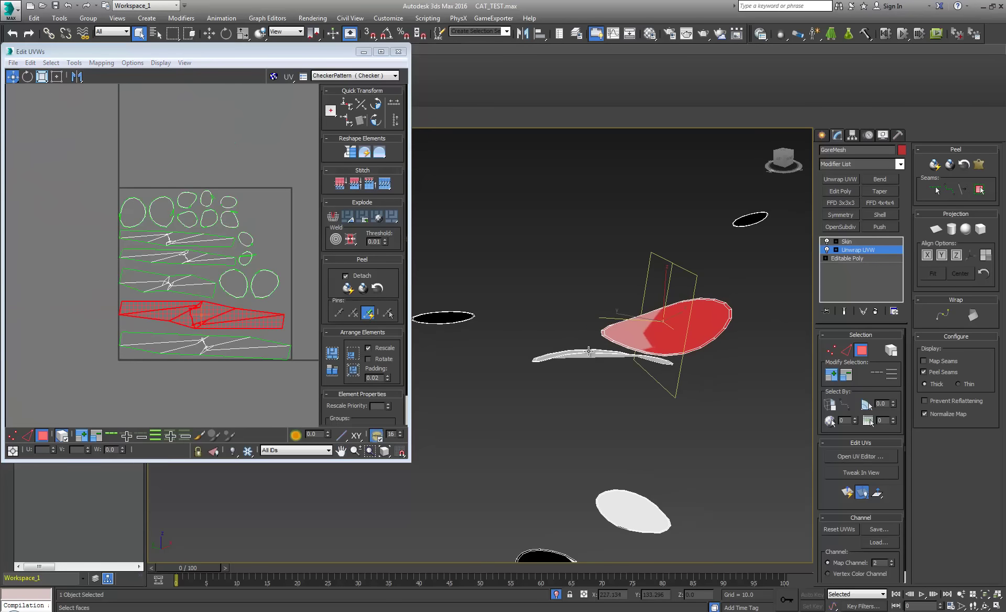
key("ctrl+a")
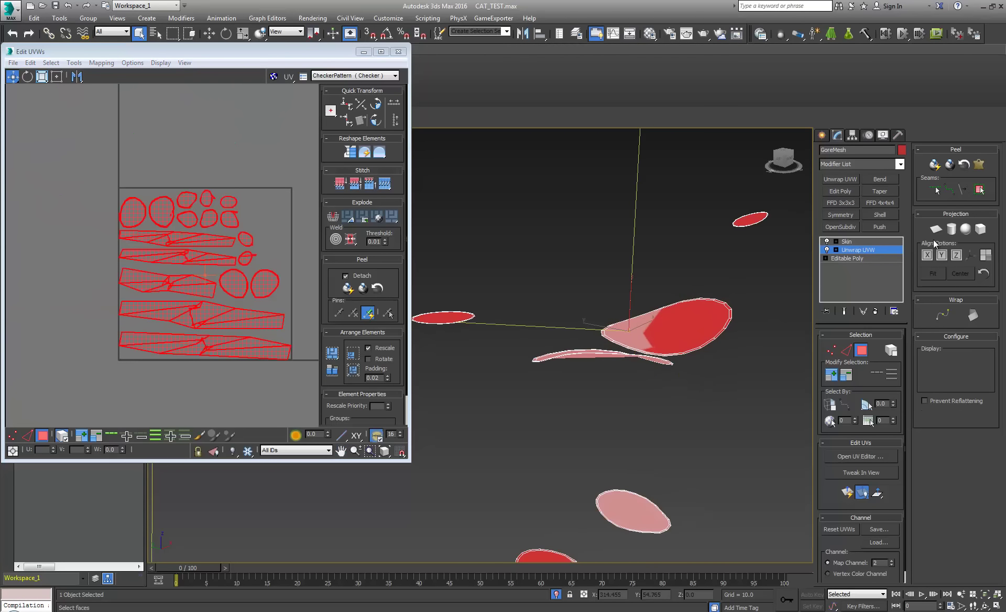
- Planar-map all of GoreMesh's UV faces aligned to Z, flatten them with Quick Peel, and pack the shells with rescaling on
left_click(936, 228)
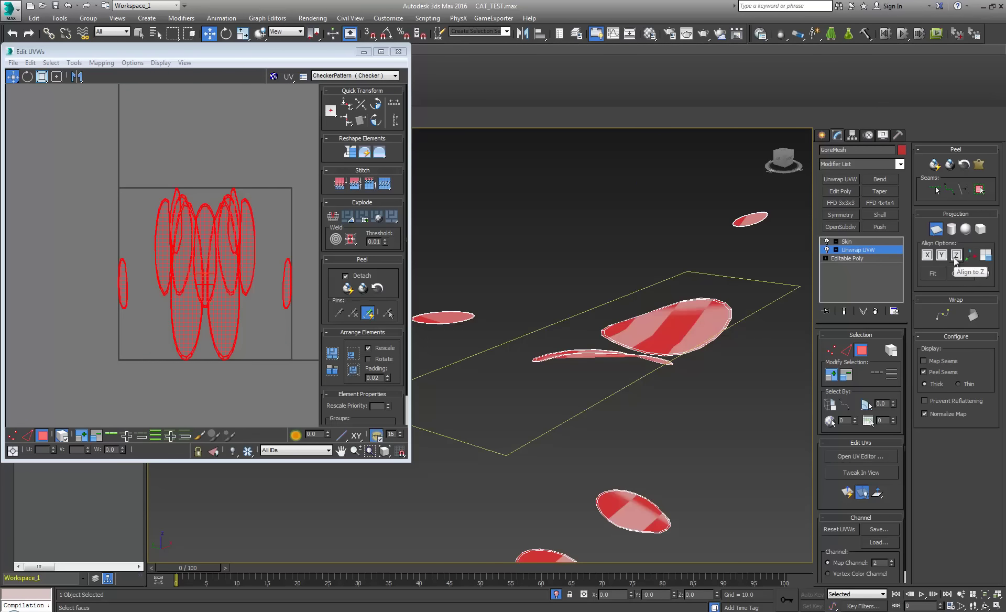
left_click(936, 228)
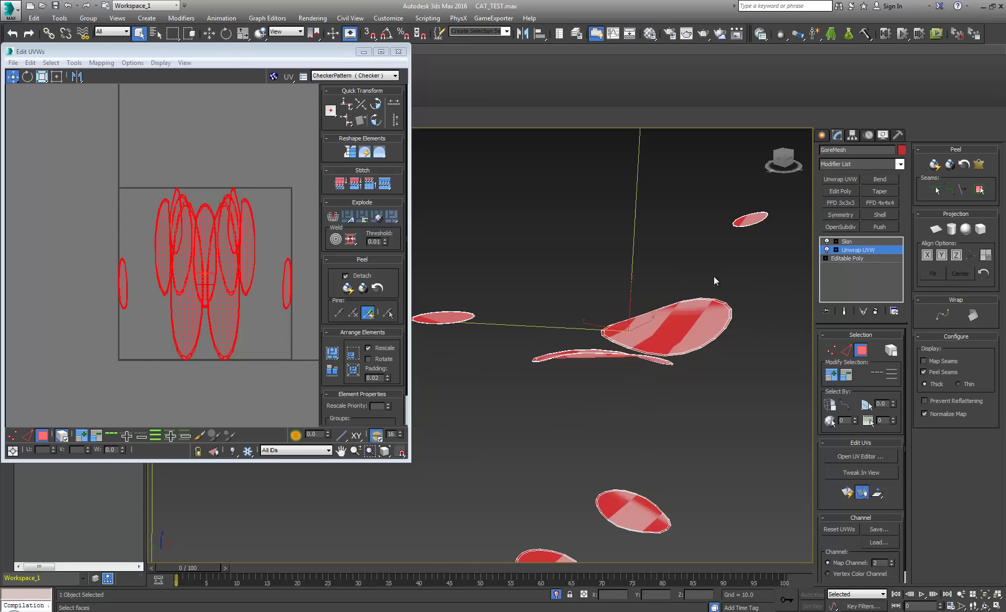
left_click(346, 292)
left_click(337, 354)
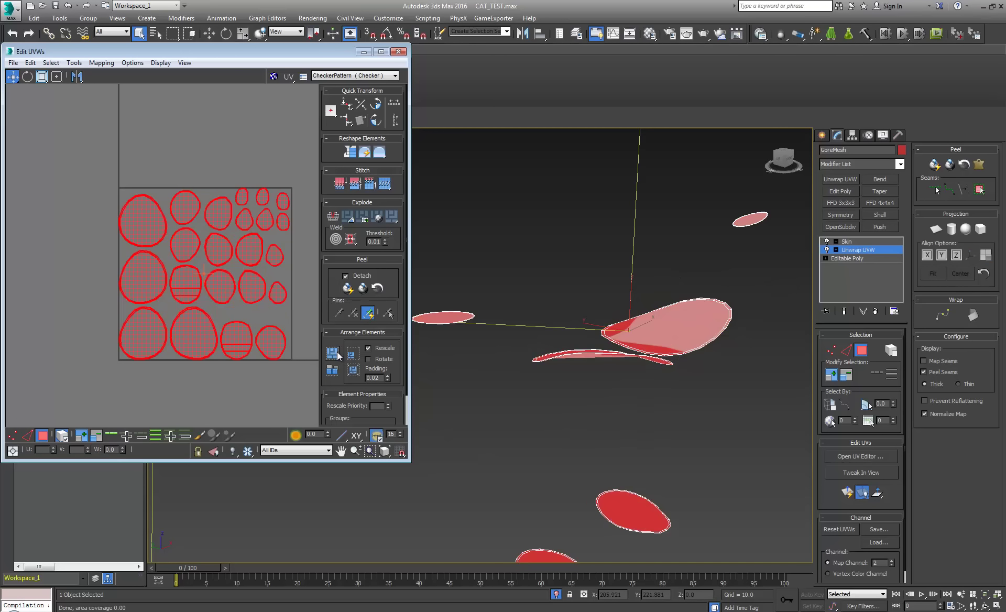
- Select the neck cap on the model to locate its two shells in the packed UV layout
scroll(626, 363, "down", 5)
middle_click_drag(626, 362, 535, 287)
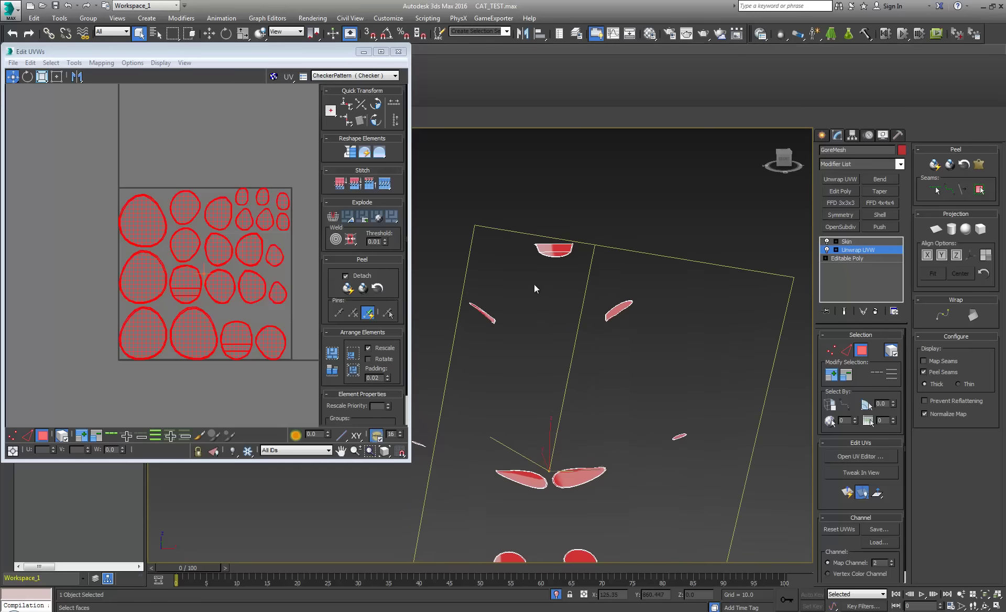
left_click_drag(580, 222, 580, 222)
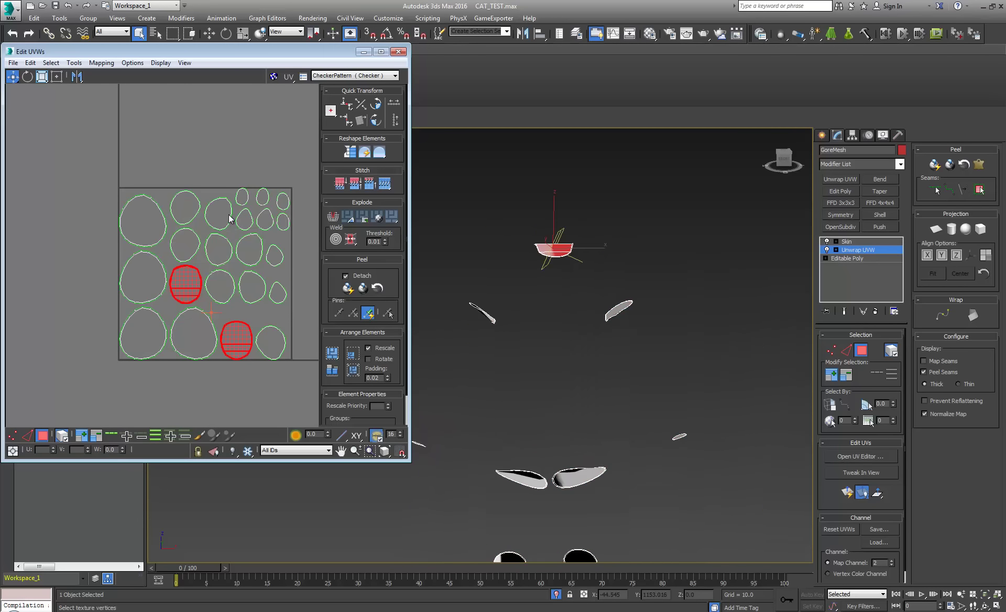
- Try collapsing the Unwrap UVW modifier into GoreMesh and check the mask bitmap in its material
right_click(851, 258)
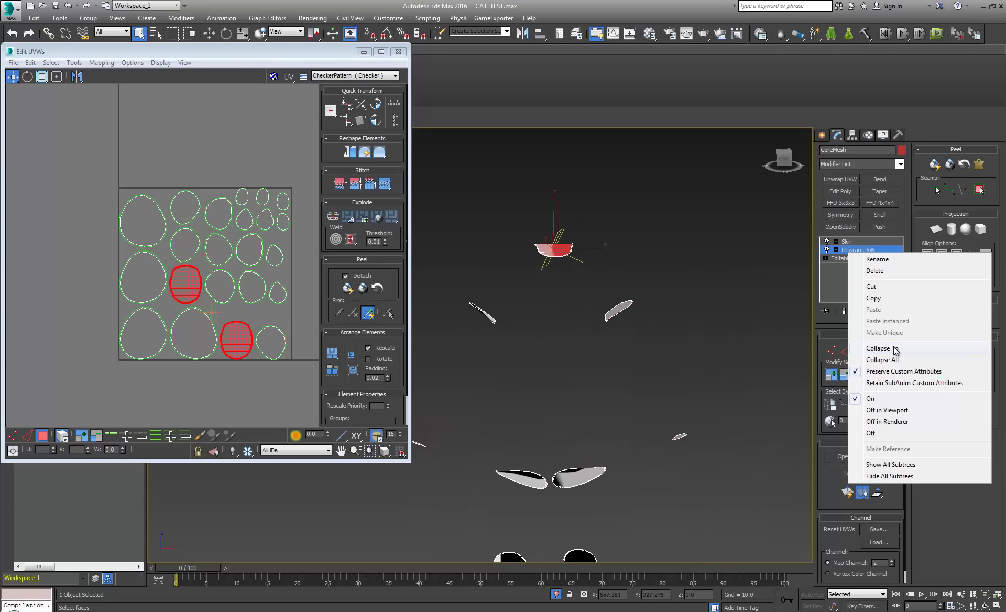
left_click(894, 348)
middle_click_drag(574, 366, 574, 366)
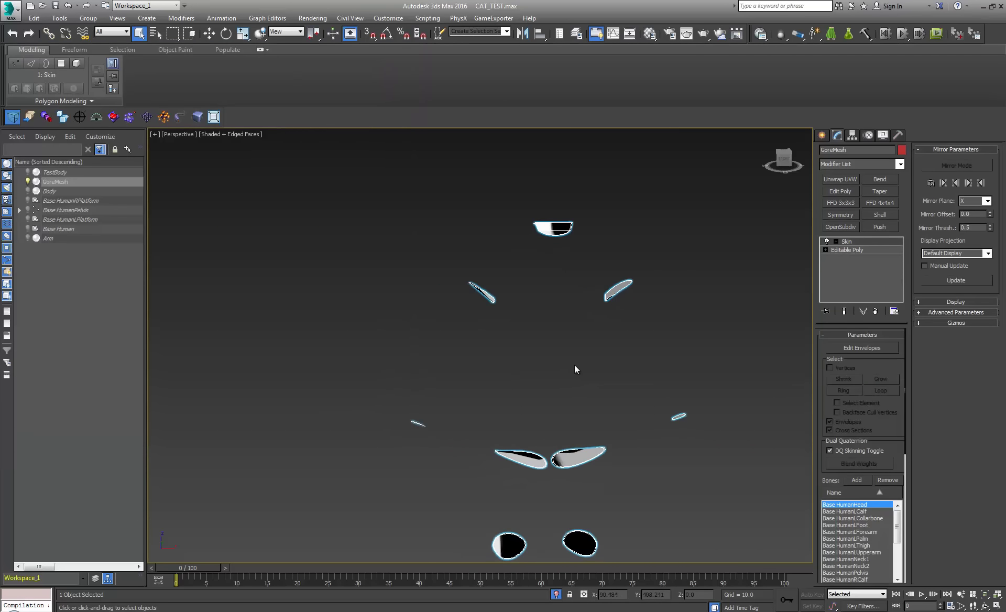
key("m")
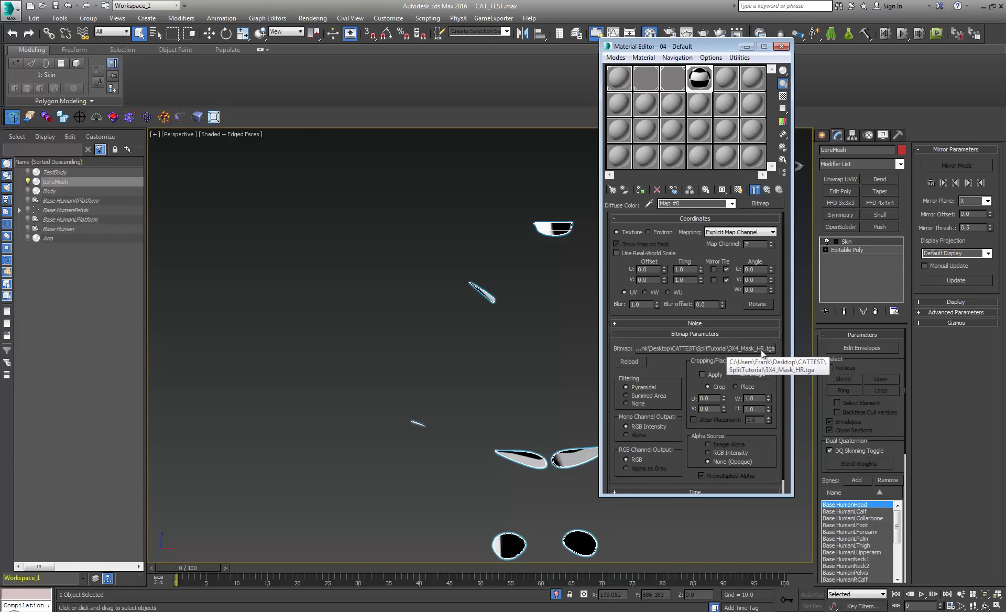
left_click(782, 46)
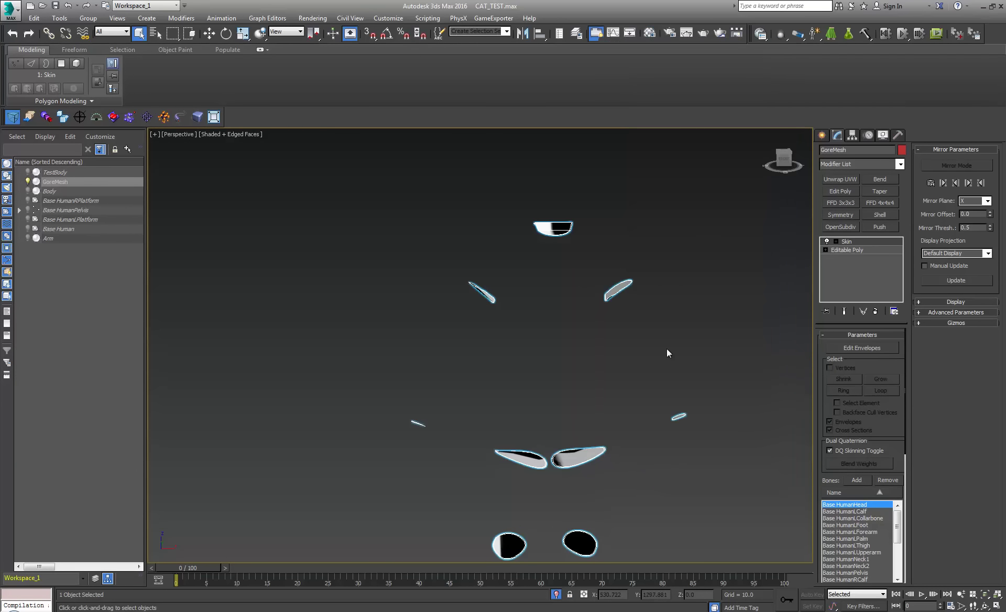
middle_click_drag(668, 353, 626, 370)
key("ctrl+z")
- Reopen GoreMesh's UVs for editing and display 3X4_Mask_HR.tga as the background behind the shells
left_click(858, 250)
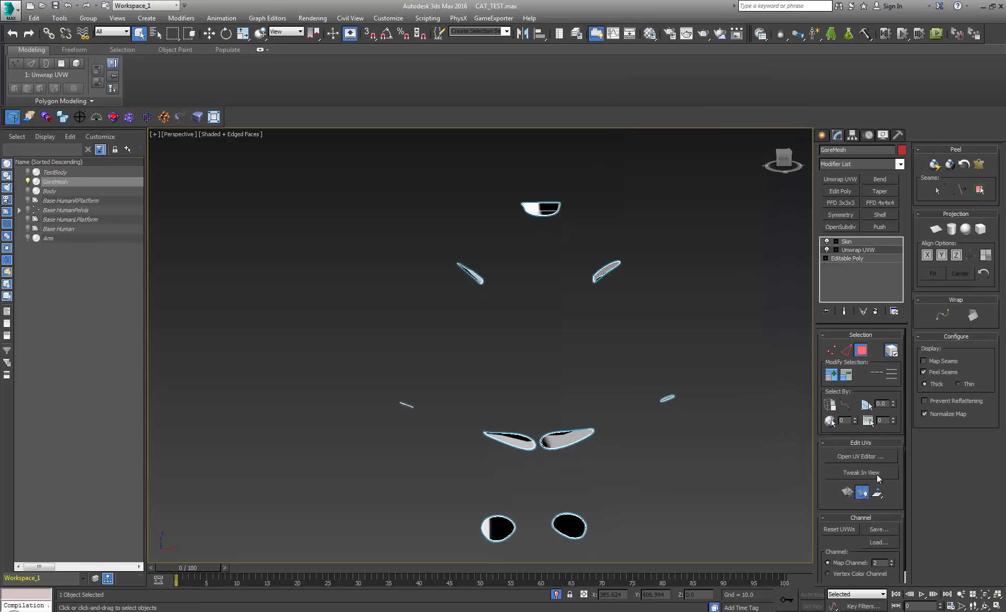
left_click(866, 458)
left_click(355, 79)
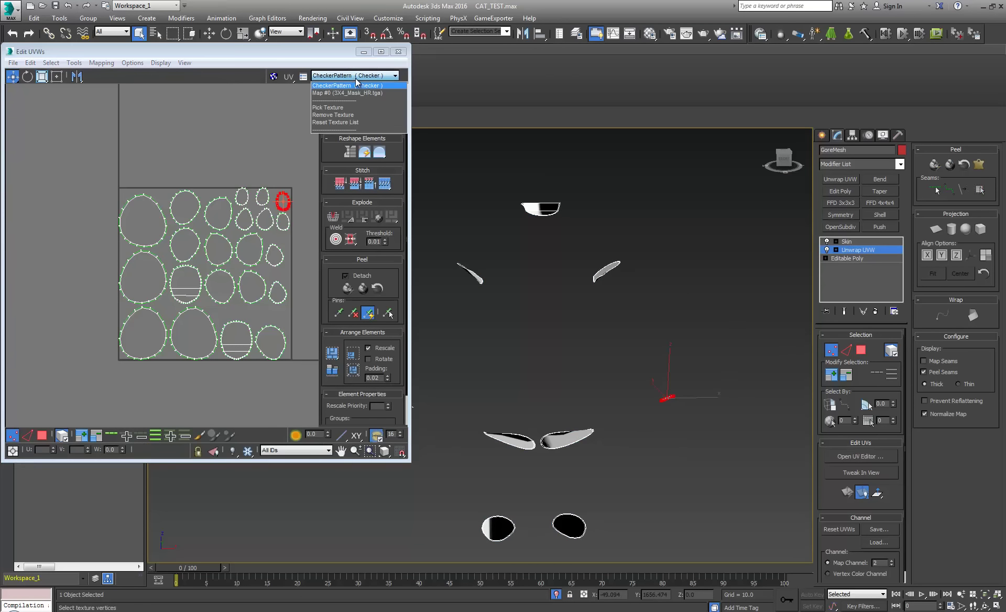
left_click(357, 94)
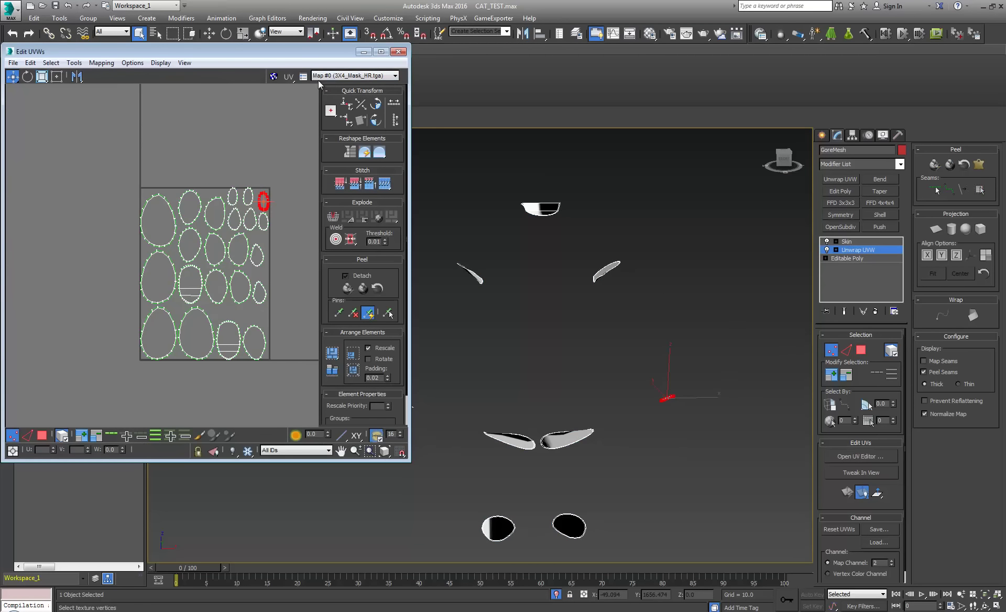
left_click(274, 77)
- Select the neck cap's faces at polygon level and stack its two shells in the first cell of the mask's top row
middle_click_drag(530, 387, 543, 419)
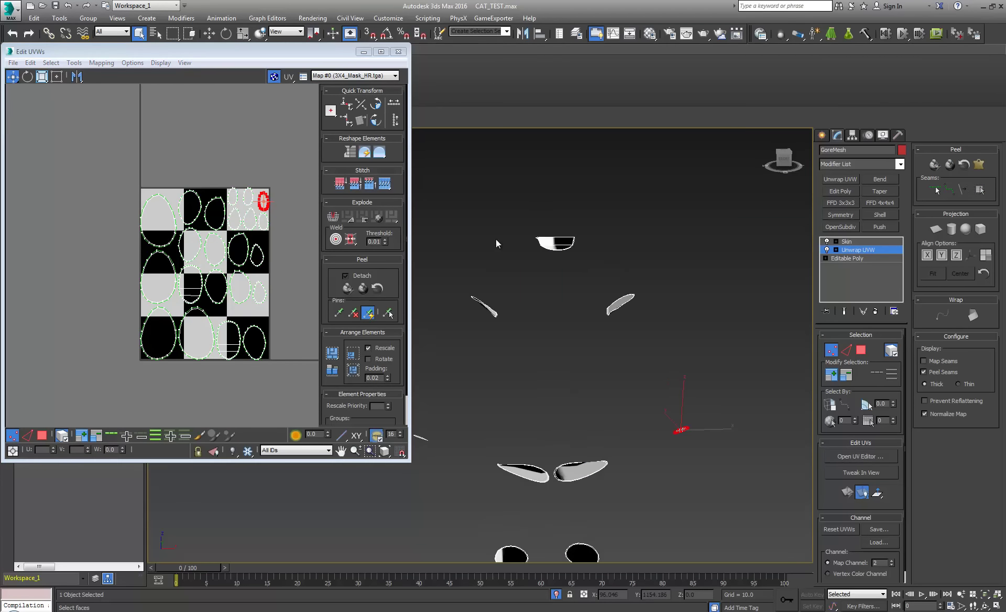
left_click_drag(512, 209, 588, 274)
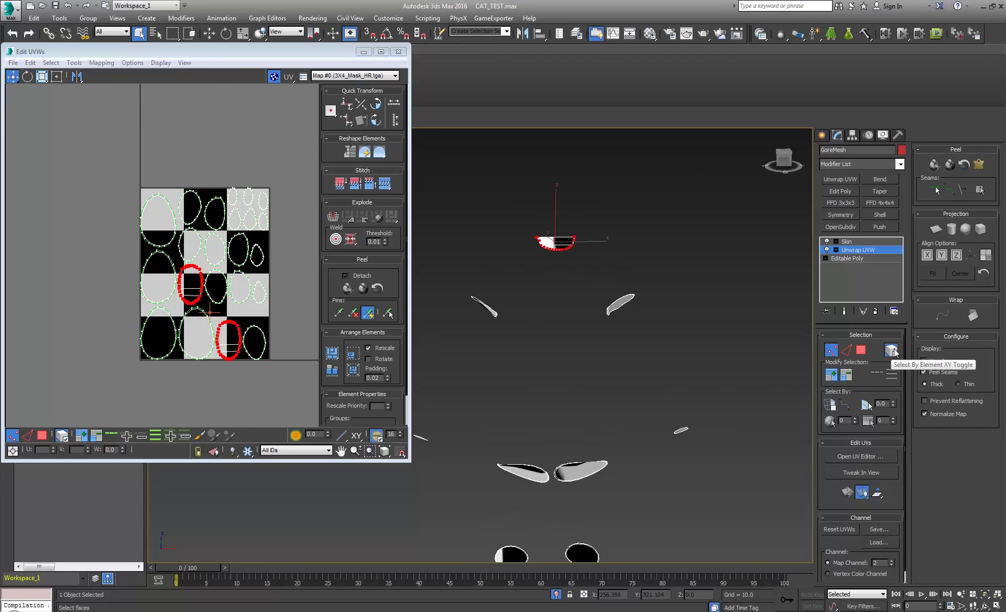
left_click(861, 351)
left_click_drag(505, 199, 574, 261)
left_click_drag(237, 351, 208, 277)
left_click_drag(140, 166, 162, 209)
- Stack one shoulder cap's two shells in the top row's middle mask cell and gather the same-side wrist cap's shells in the third cell
left_click_drag(455, 282, 518, 346)
left_click_drag(237, 292, 226, 287)
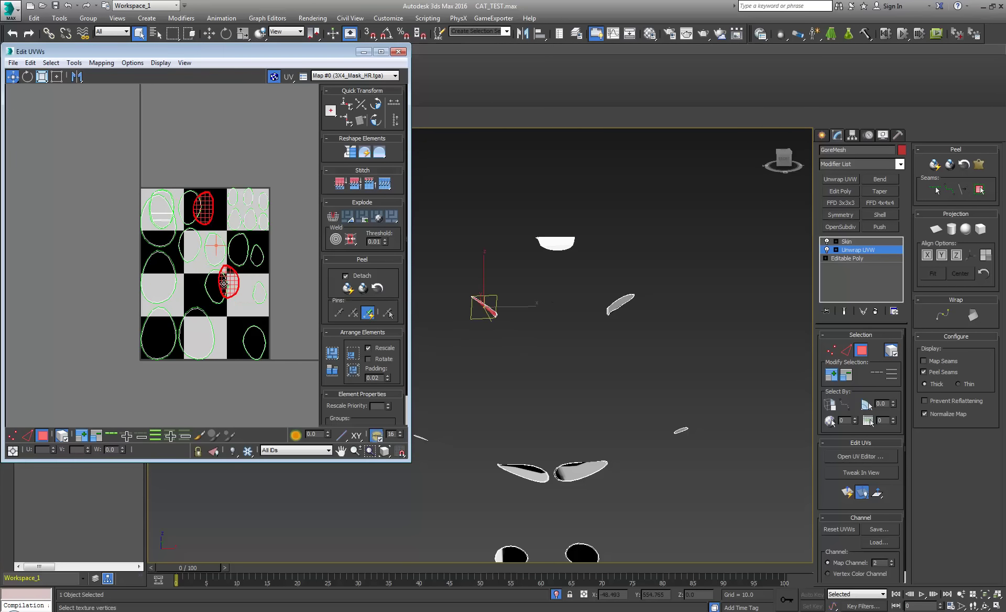
left_click_drag(193, 182, 218, 231, "alt")
left_click_drag(219, 271, 198, 197)
middle_click_drag(546, 346, 566, 354, "alt")
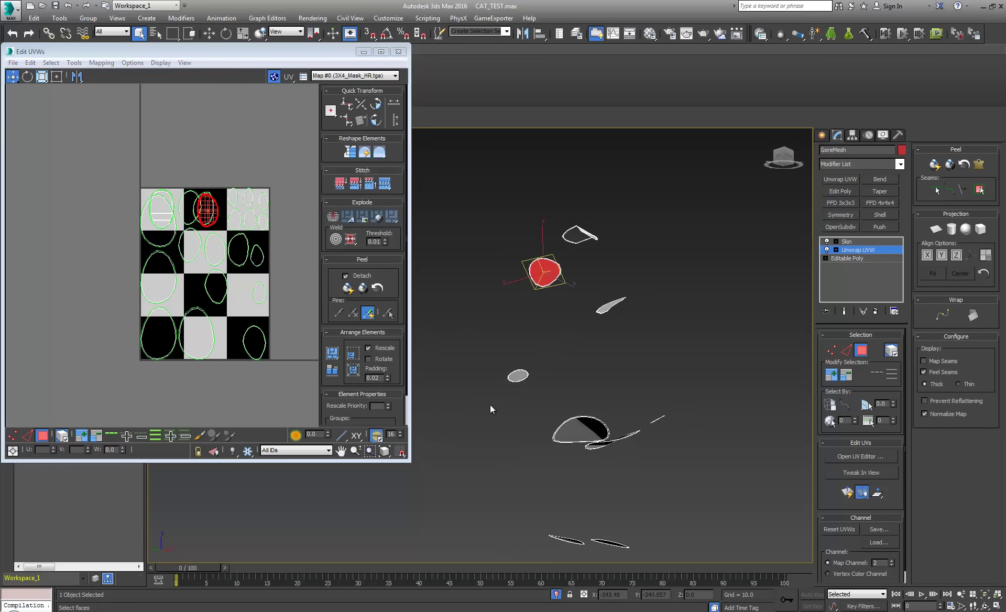
left_click_drag(492, 408, 539, 349)
mouse_move(263, 223)
left_mouse_down()
mouse_move(255, 184)
mouse_move(254, 212)
left_mouse_up()
- Stack the opposite shoulder cap's shells in the second row's first mask cell and move the opposite wrist cap's shells into the middle cell
middle_click_drag(500, 338, 512, 357, "alt")
left_click_drag(640, 267, 603, 307)
left_click_drag(232, 256, 186, 256)
left_click_drag(129, 288, 163, 253, "alt")
left_click(687, 409)
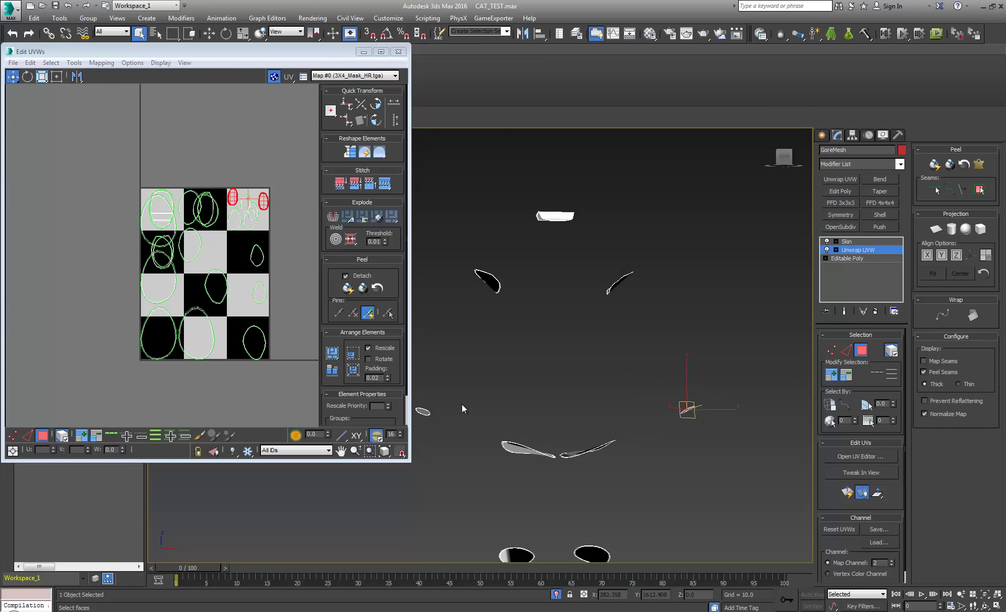
left_click_drag(266, 205, 213, 253)
- Stack one thigh cap's two shells in the third row's first mask cell and scale them down to fit inside it
middle_click_drag(547, 390, 561, 301, "alt")
left_click(528, 366)
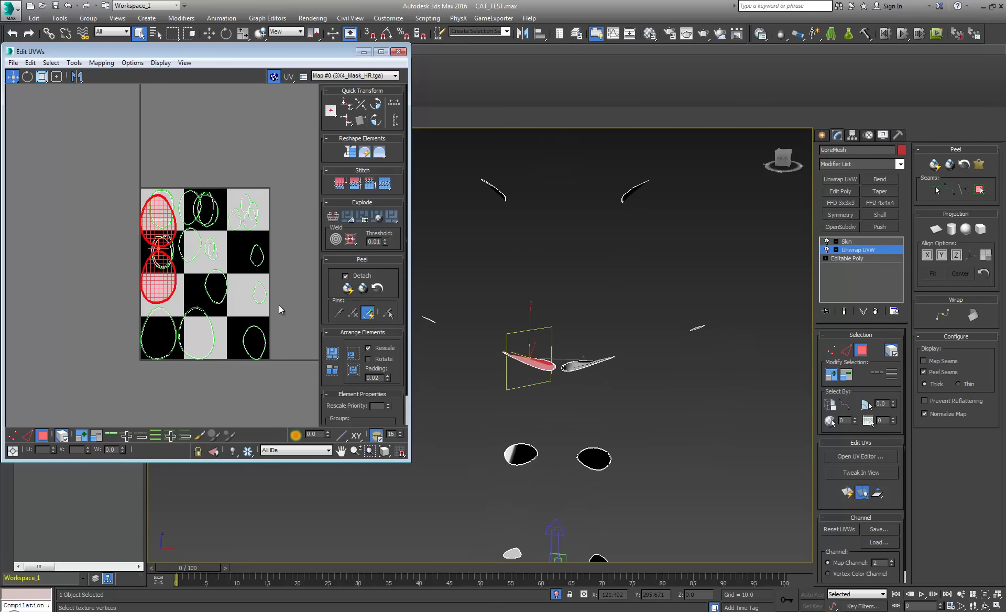
left_click_drag(157, 278, 158, 292)
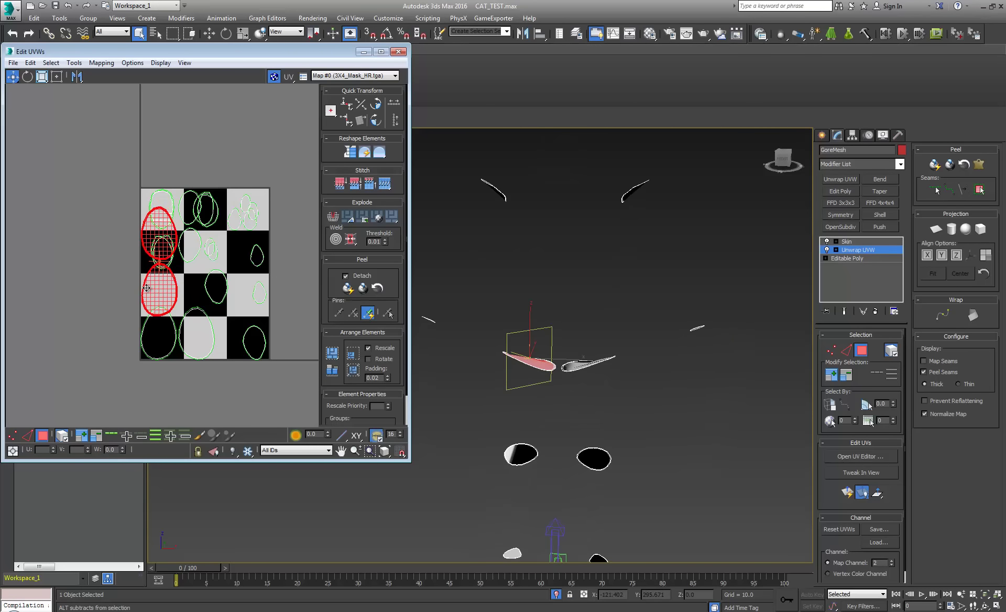
left_click(159, 249)
left_click_drag(160, 249, 158, 297)
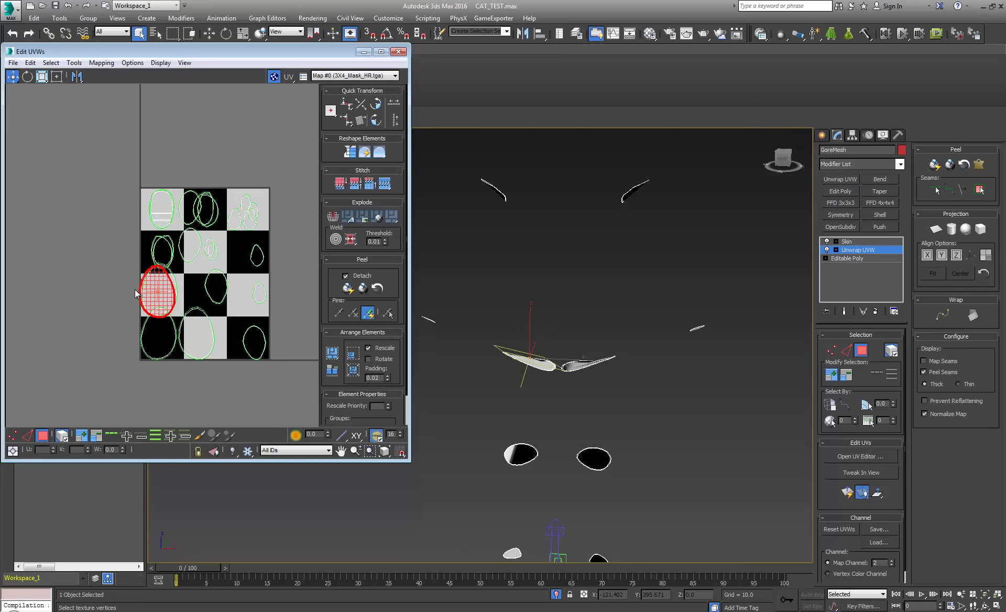
left_click(56, 77)
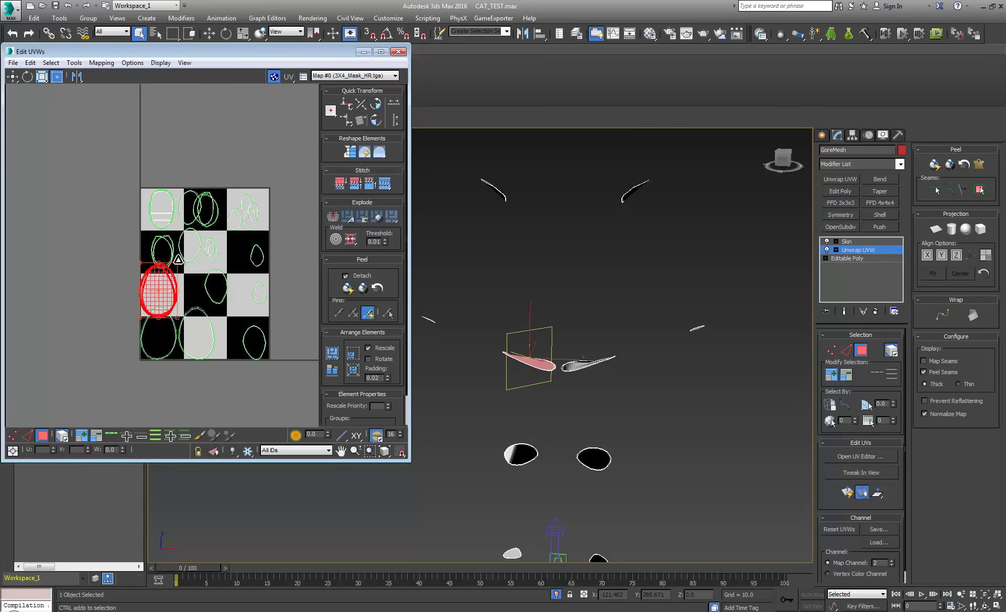
left_click_drag(178, 261, 166, 301)
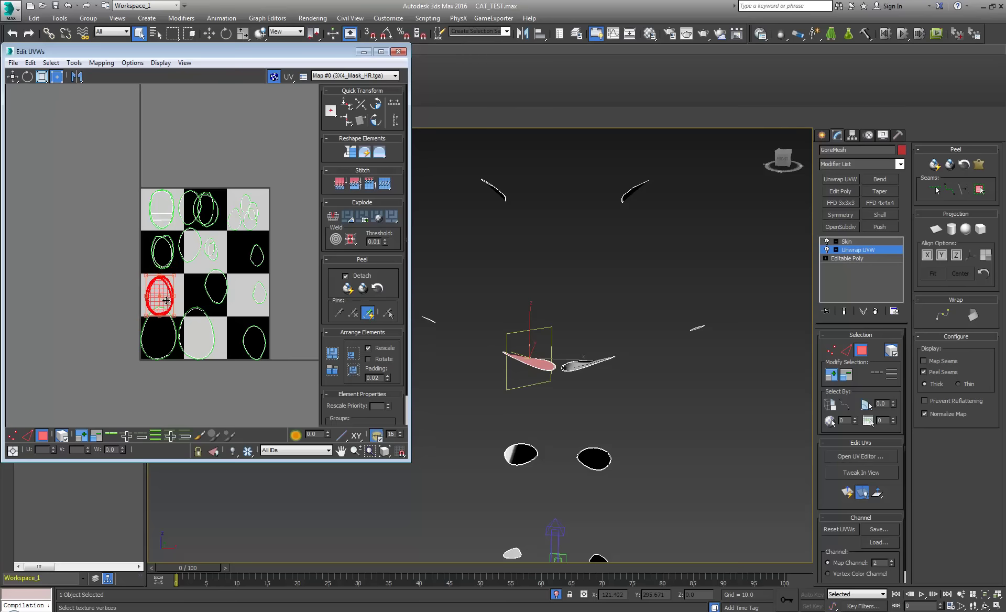
- Select the knee cap on the same leg and stack its two shells in the third row's middle mask cell
scroll(166, 301, "up", 4)
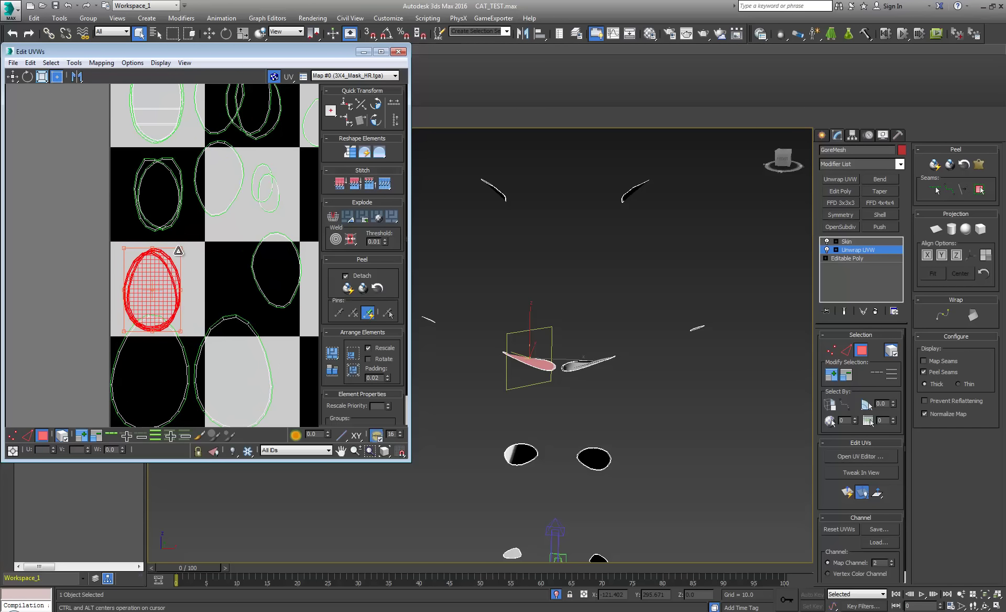
left_click(520, 455)
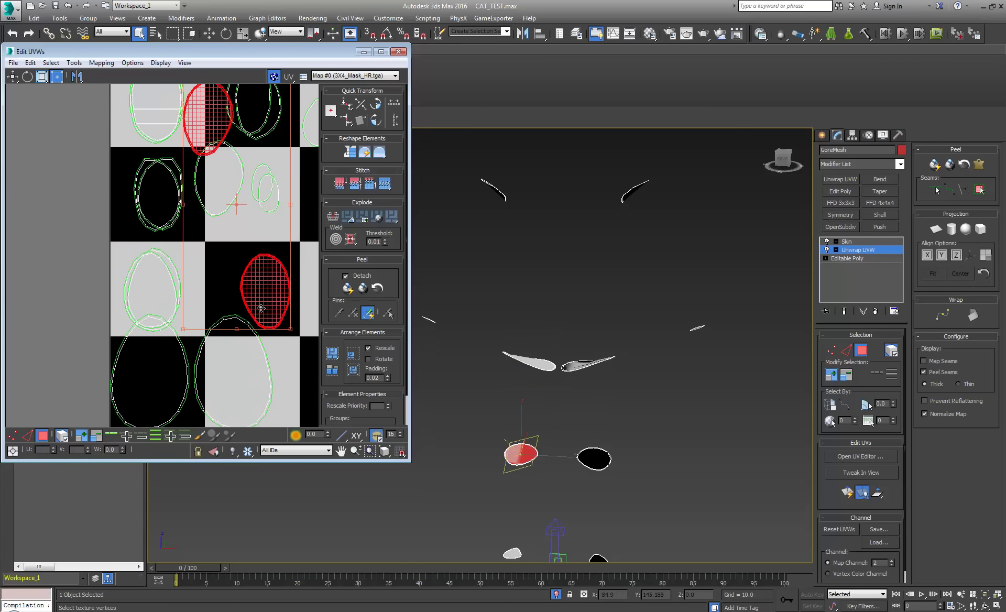
left_click_drag(261, 308, 251, 308)
left_click(246, 303, "alt")
left_click_drag(196, 147, 247, 317)
- Select the ankle cap on the same leg and nudge its two shells sideways within the mask's third column
middle_click_drag(480, 429, 495, 429, "alt")
left_click(516, 466)
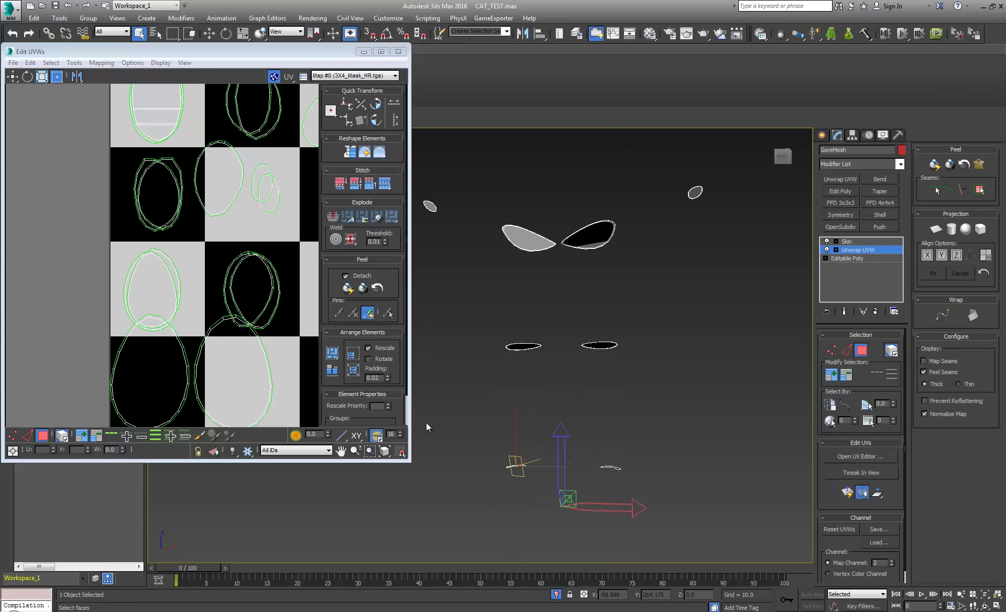
middle_click_drag(270, 255, 176, 305)
scroll(175, 305, "down", 3)
left_click_drag(218, 247, 210, 247)
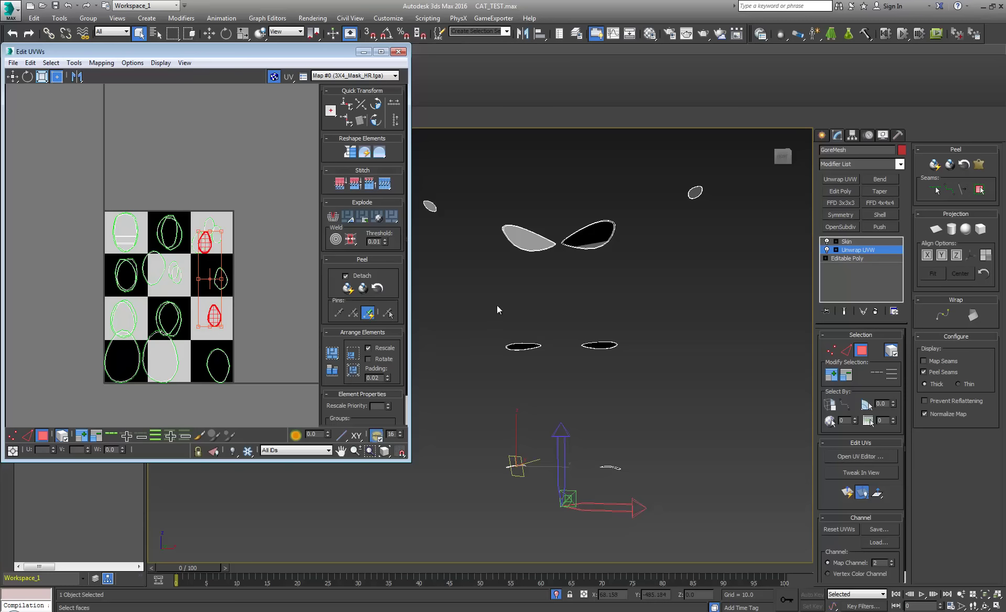
- Select the already placed thigh, neck, shoulder and wrist caps in turn to check which mask cell each one occupies
left_click(525, 236)
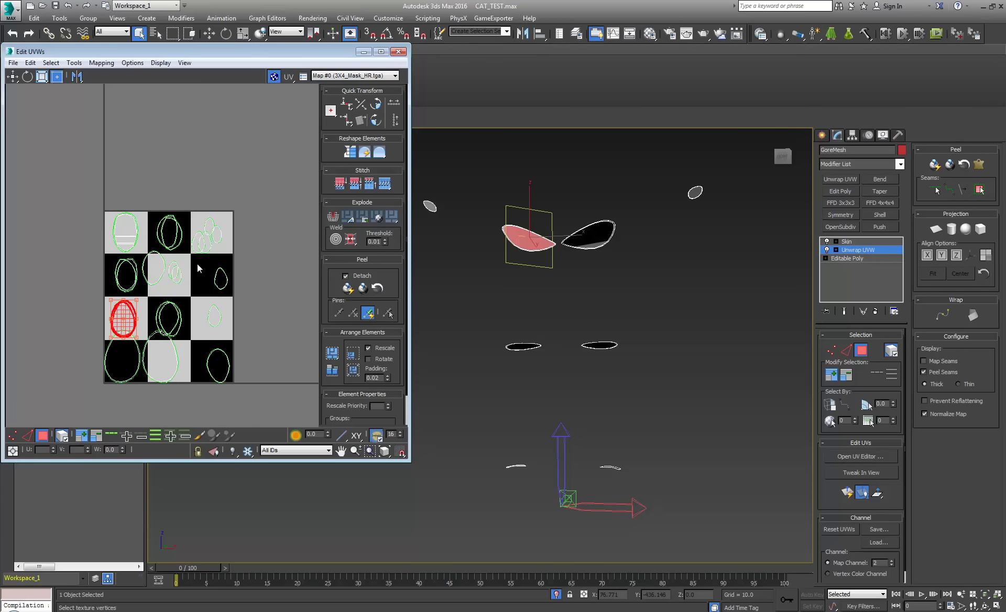
middle_click_drag(557, 154, 574, 307)
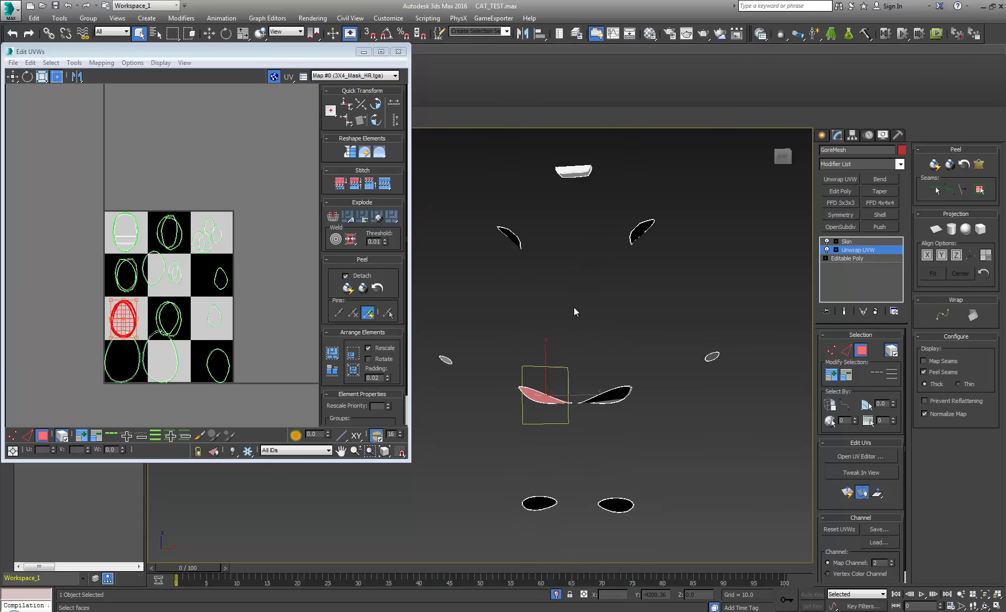
left_click_drag(569, 233, 597, 140)
left_click_drag(485, 279, 442, 401)
left_click_drag(656, 232, 656, 230)
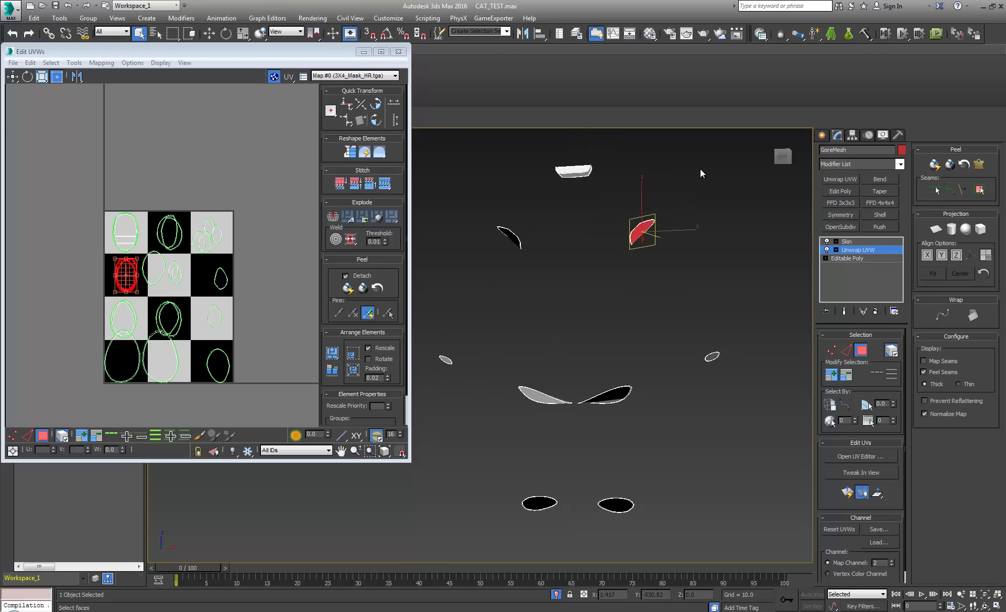
left_click_drag(707, 320, 730, 399)
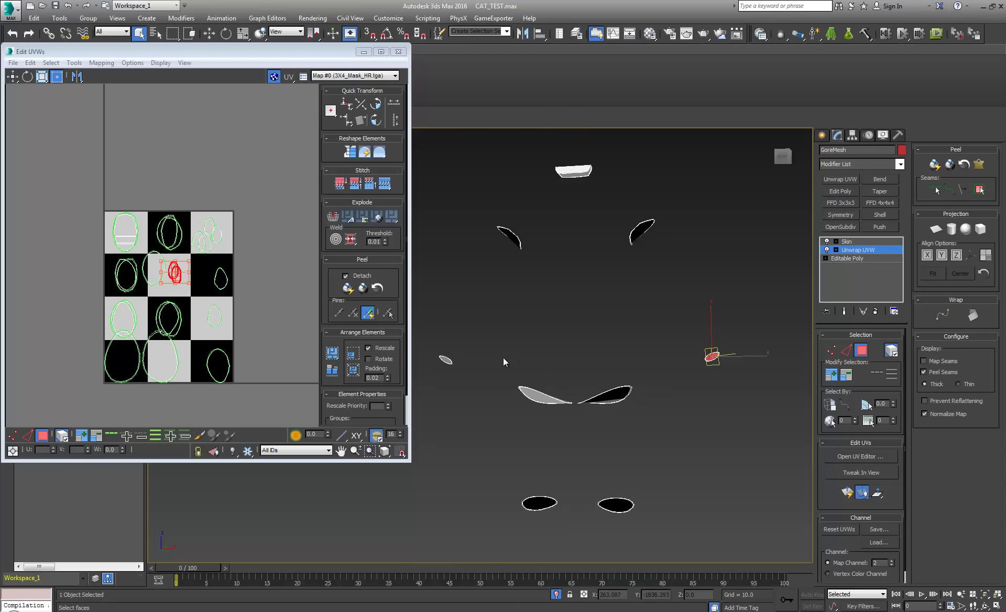
- Move the thigh cap's stacked shells to the second row's third mask cell and the knee cap's shells to the third row's first cell
left_click(554, 404)
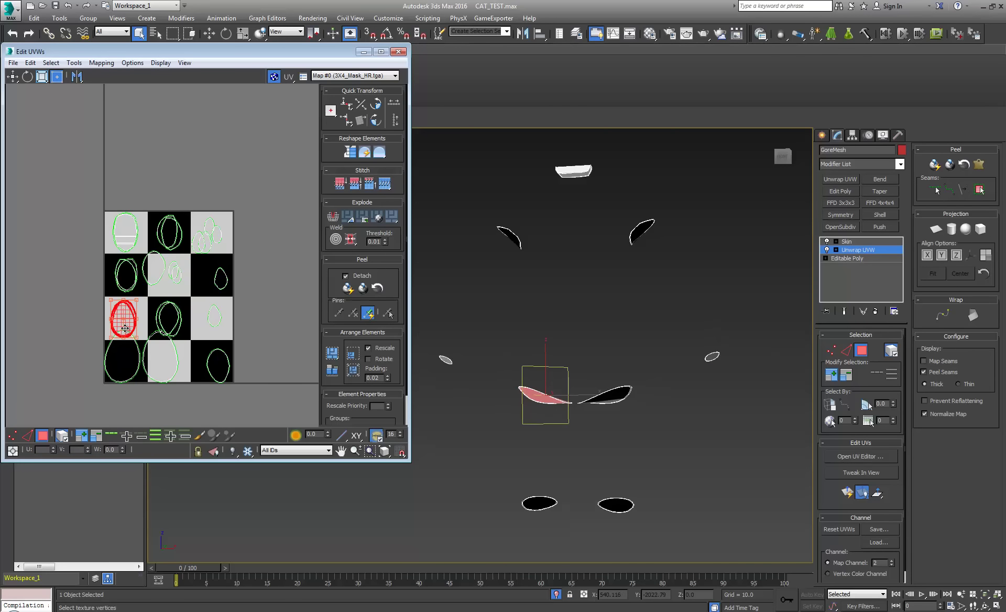
left_click_drag(125, 327, 212, 284)
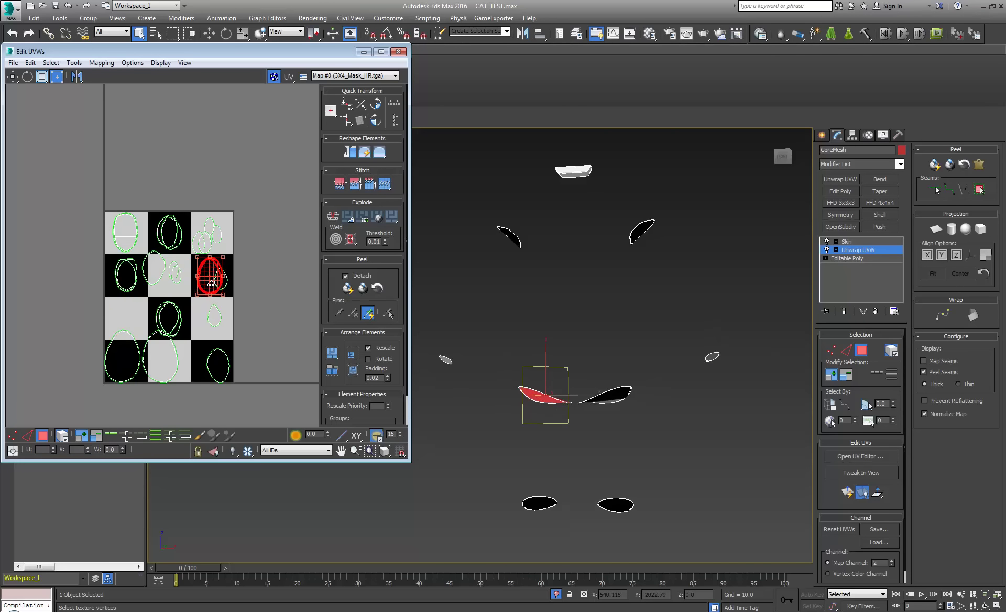
left_click(530, 511)
left_click_drag(153, 323, 114, 324)
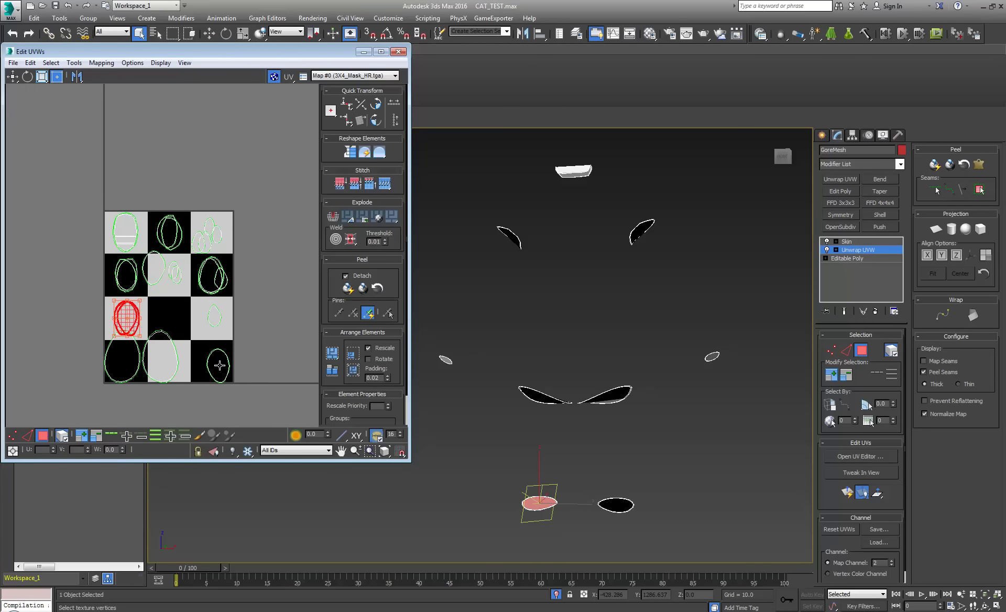
- Select the ankle cap below the already placed knee cap and move its two shells to the third row's middle mask cell
middle_click_drag(551, 469, 553, 315)
left_click_drag(528, 412, 542, 485)
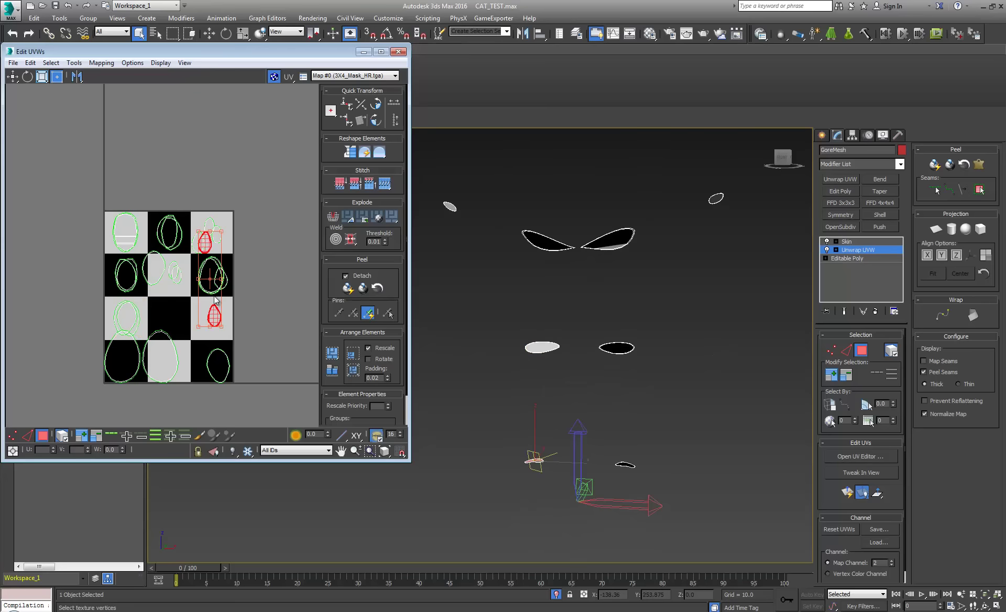
left_click_drag(207, 309, 162, 302)
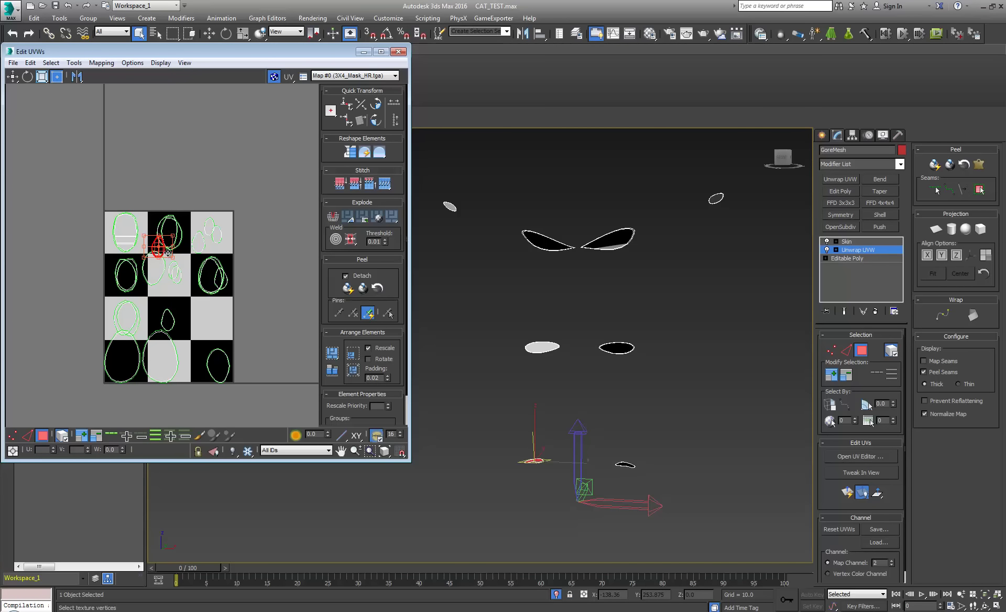
left_click_drag(159, 249, 170, 316)
- Select the other leg's thigh cap and stack its two shells in the third row's third mask cell
left_click(615, 236)
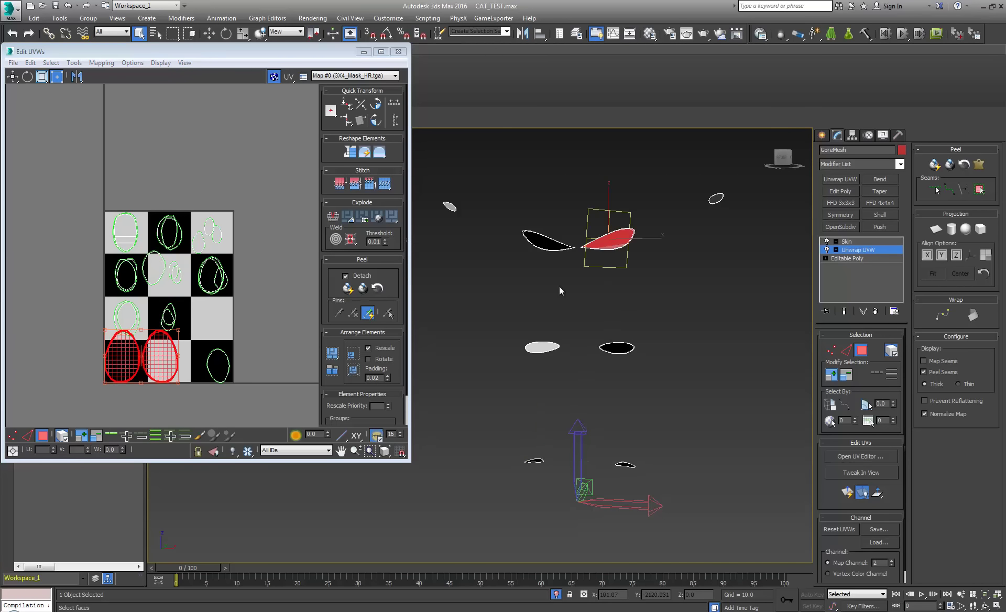
left_click_drag(159, 359, 214, 323)
left_click(255, 323)
left_click_drag(232, 287, 121, 354, "ctrl+alt")
- Select the knee cap on the same leg and stack its two shells in the fourth row's first mask cell
left_click(617, 349)
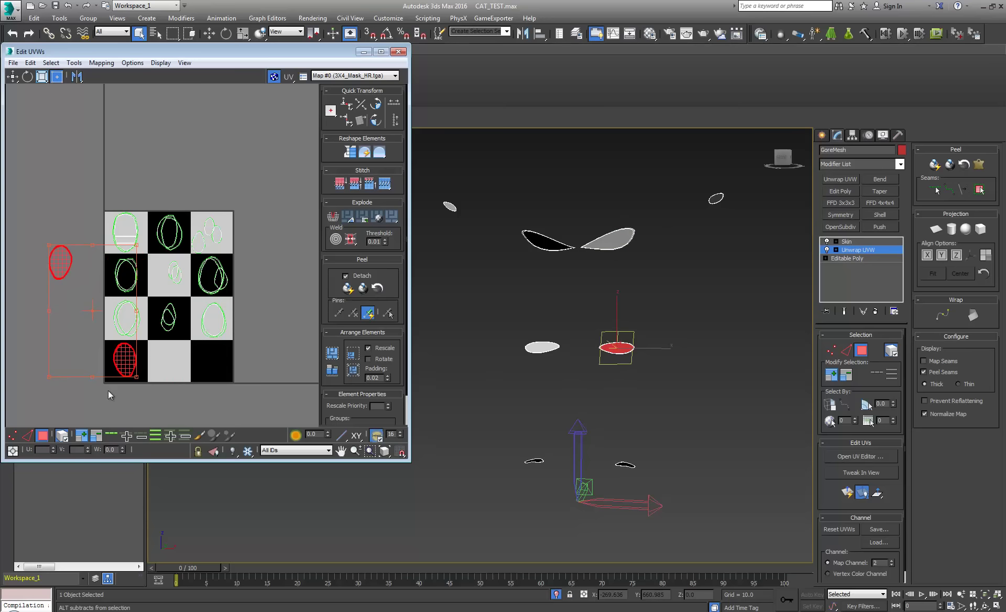
left_click_drag(108, 395, 144, 332, "alt")
left_click_drag(73, 262, 133, 364)
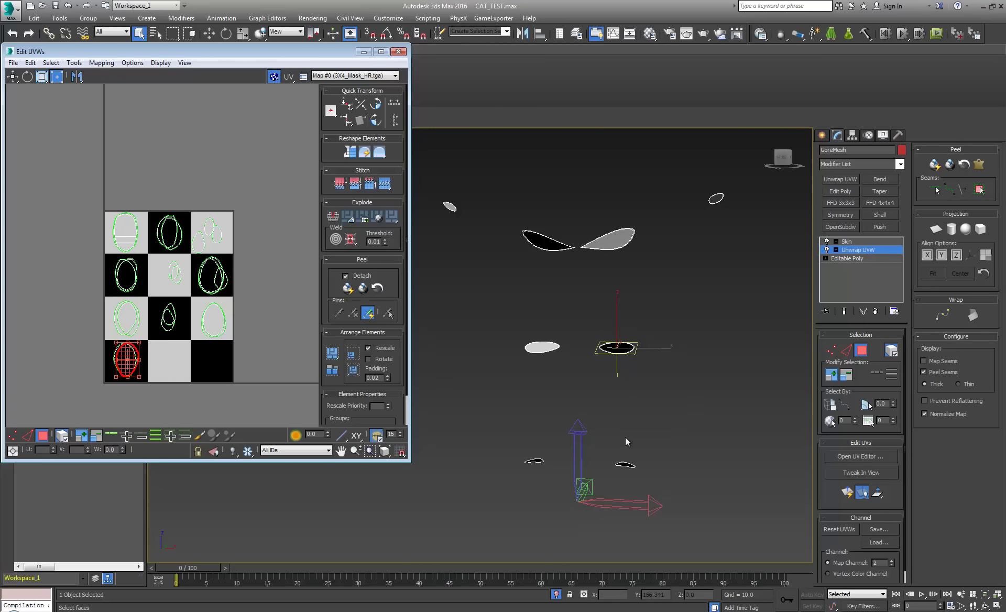
- Select the ankle cap on the same leg and place its two shells in the fourth row's middle mask cell
left_click(624, 464)
left_click_drag(224, 277, 178, 369)
left_click(222, 372)
left_click(220, 367)
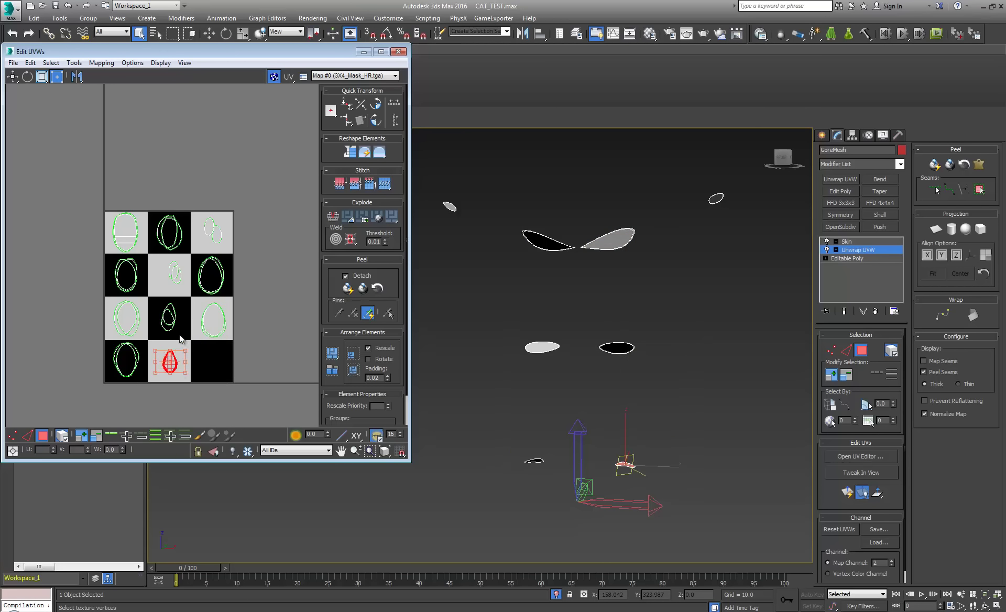
- Examine the small wrist and ankle shells up close to check that each pair sits inside its own mask cell
scroll(180, 215, "up", 3)
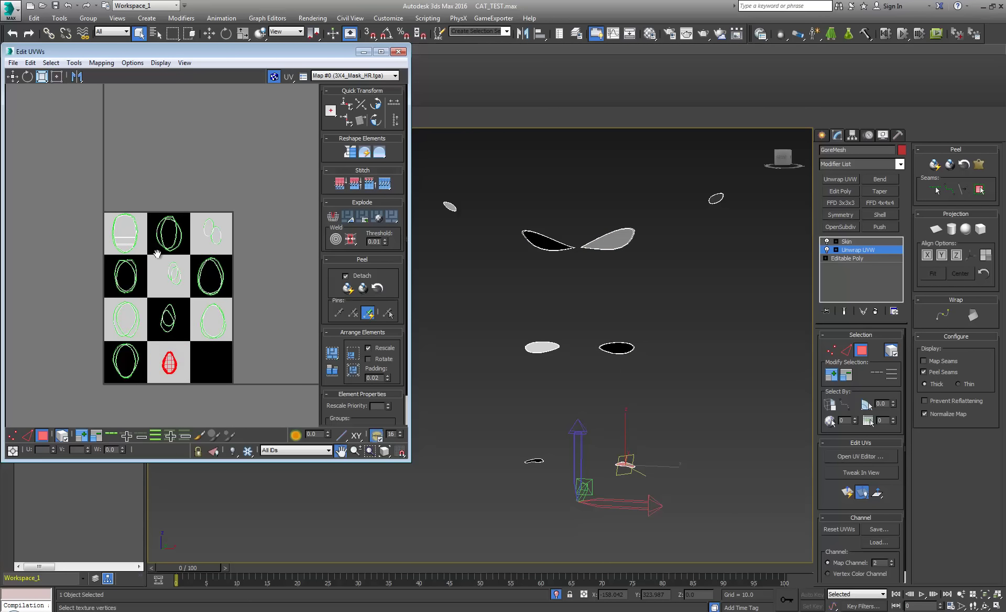
left_click(183, 233)
left_click(238, 252)
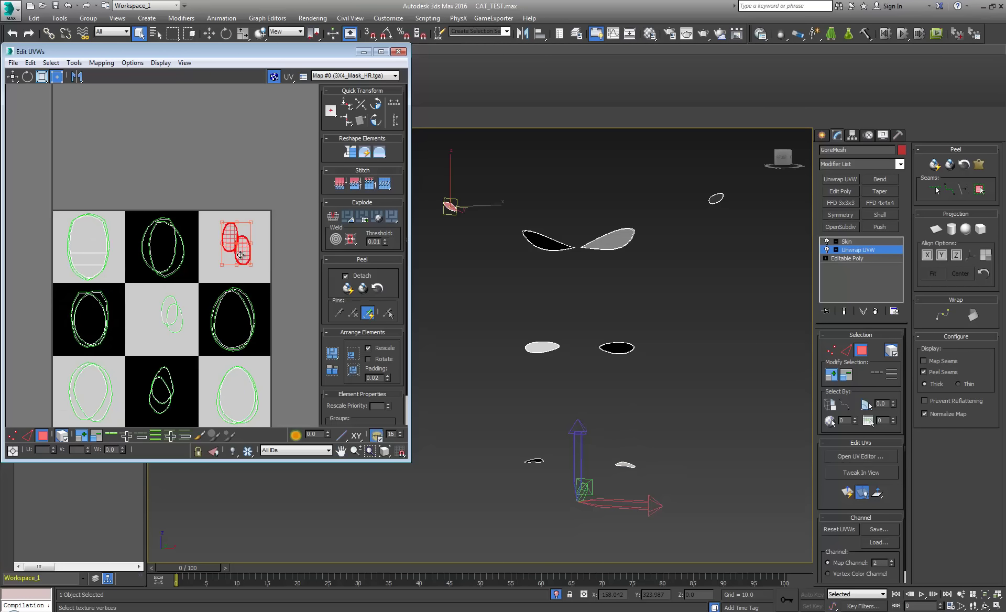
left_click(254, 307)
middle_click_drag(184, 337, 198, 329)
left_click(201, 301)
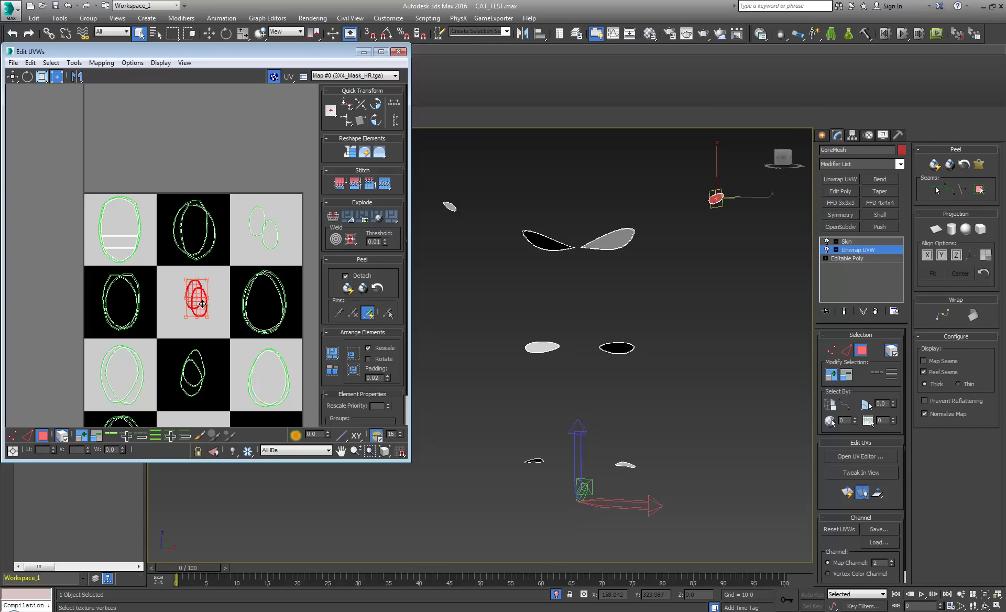
left_click(138, 328)
middle_click_drag(125, 399, 137, 341)
left_click(138, 336)
left_click(178, 329)
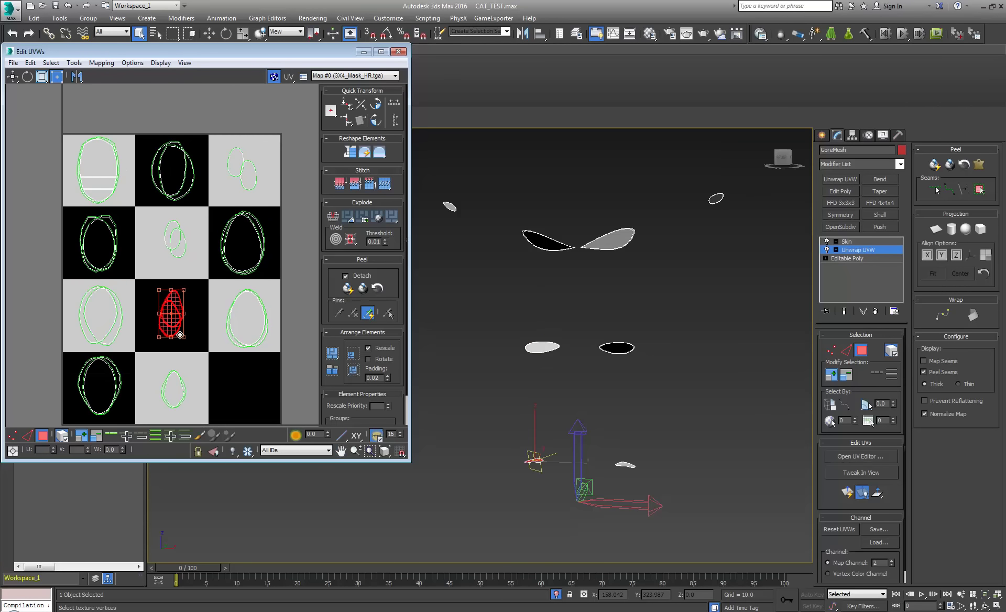
scroll(171, 350, "down", 4)
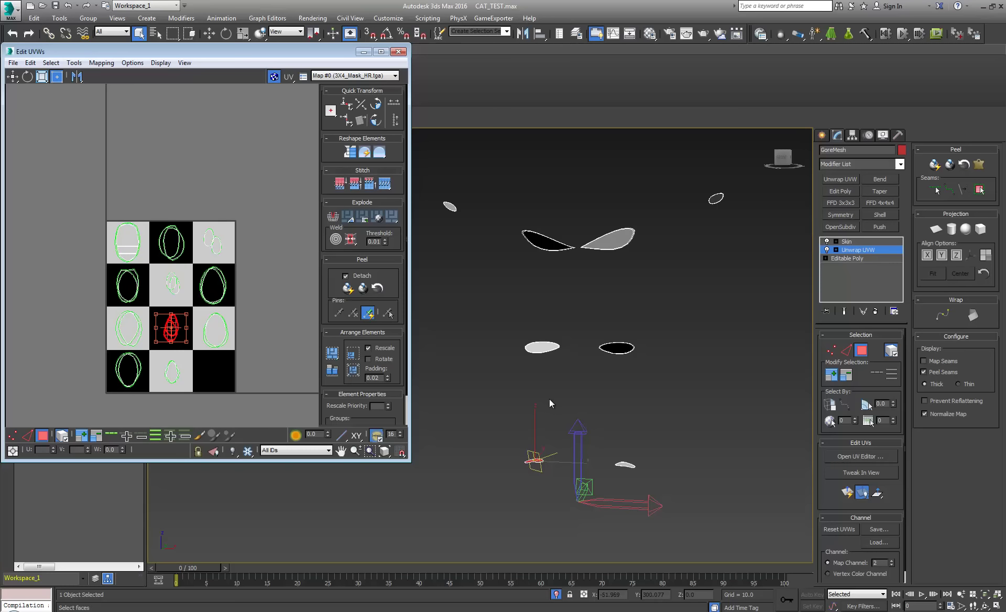
- Select the whole neck cap in the viewport to check which mask cell its shells occupy
middle_click_drag(550, 398, 534, 411, "alt")
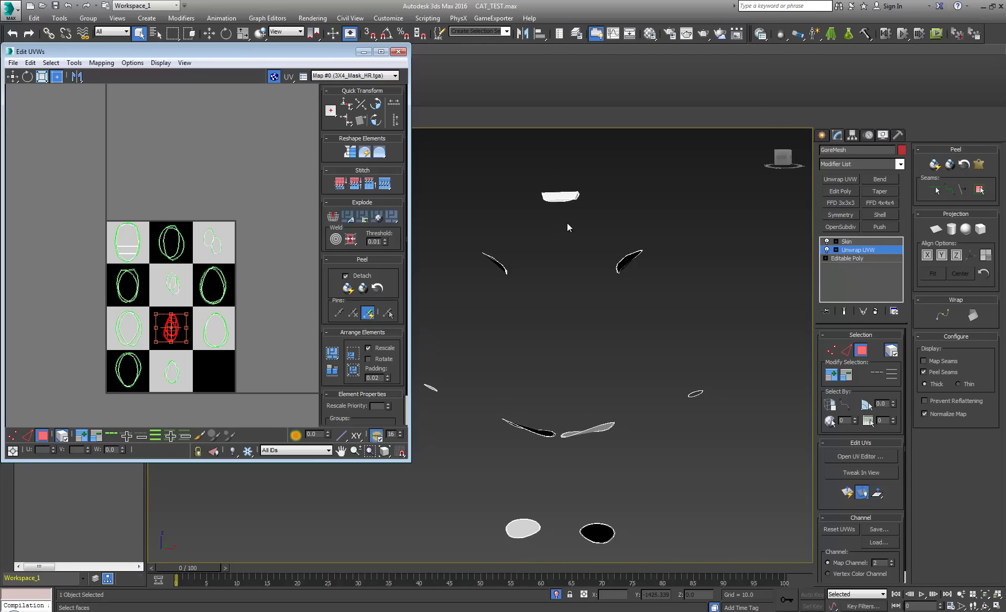
scroll(555, 281, "up", 10)
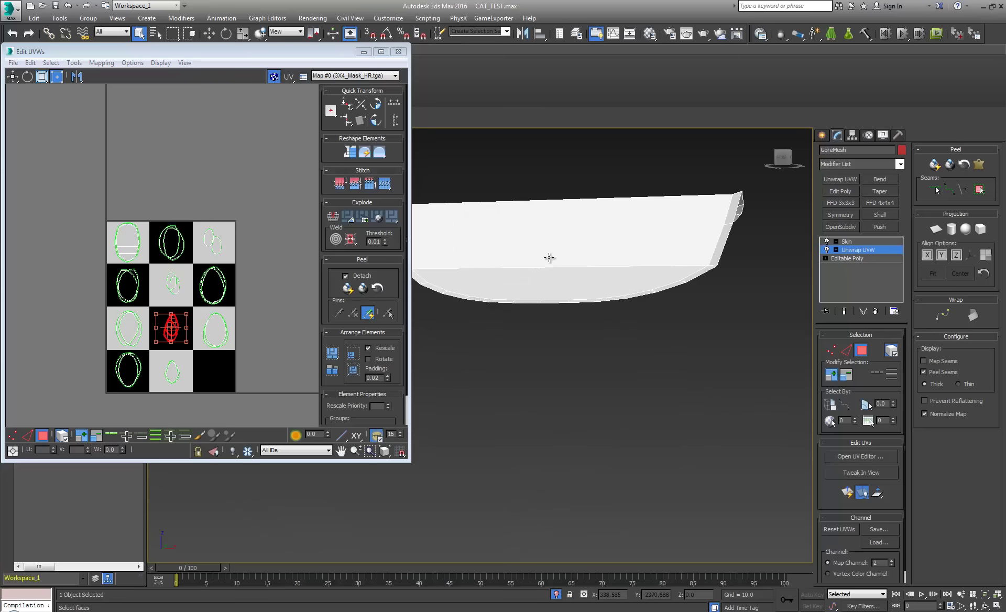
middle_click_drag(549, 257, 570, 310)
left_click_drag(561, 264, 577, 429)
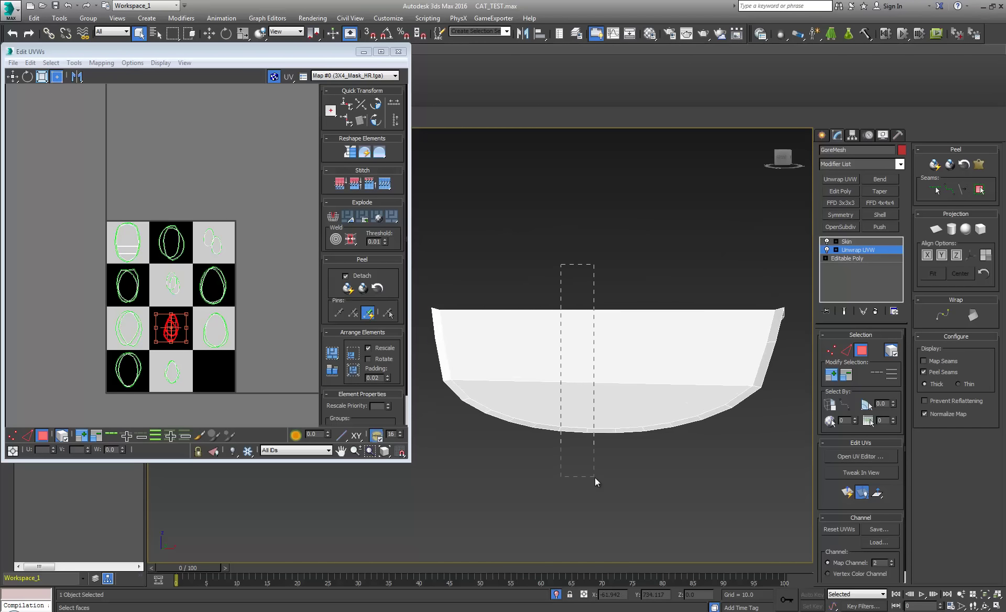
left_click_drag(595, 477, 595, 477)
scroll(573, 387, "down", 8)
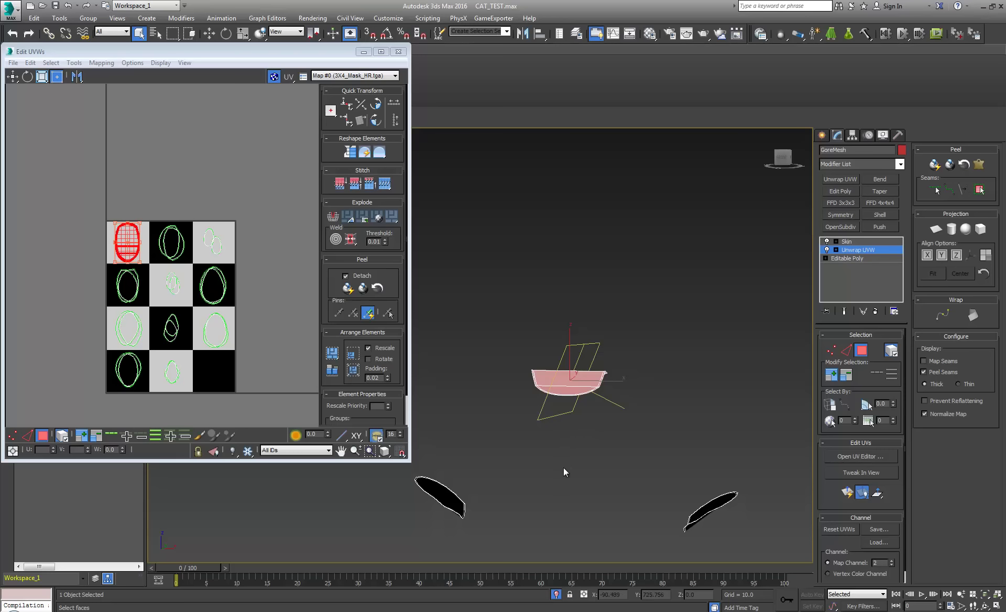
- Select both shoulder caps to check their mask cells, and clear the selection
middle_click_drag(561, 503, 572, 356)
scroll(552, 323, "down", 3)
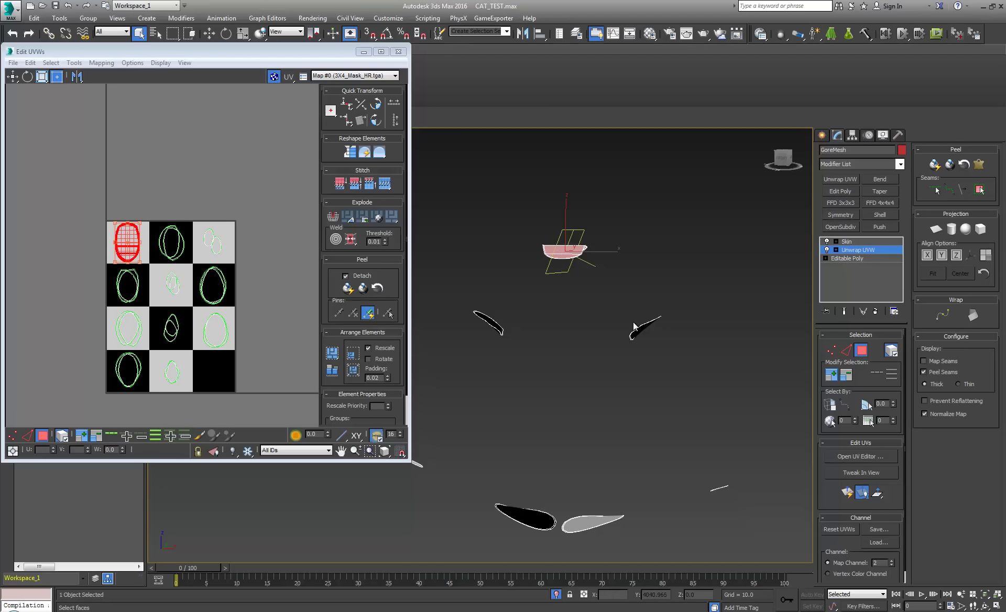
left_click_drag(487, 307, 484, 348)
left_click_drag(704, 350, 677, 353)
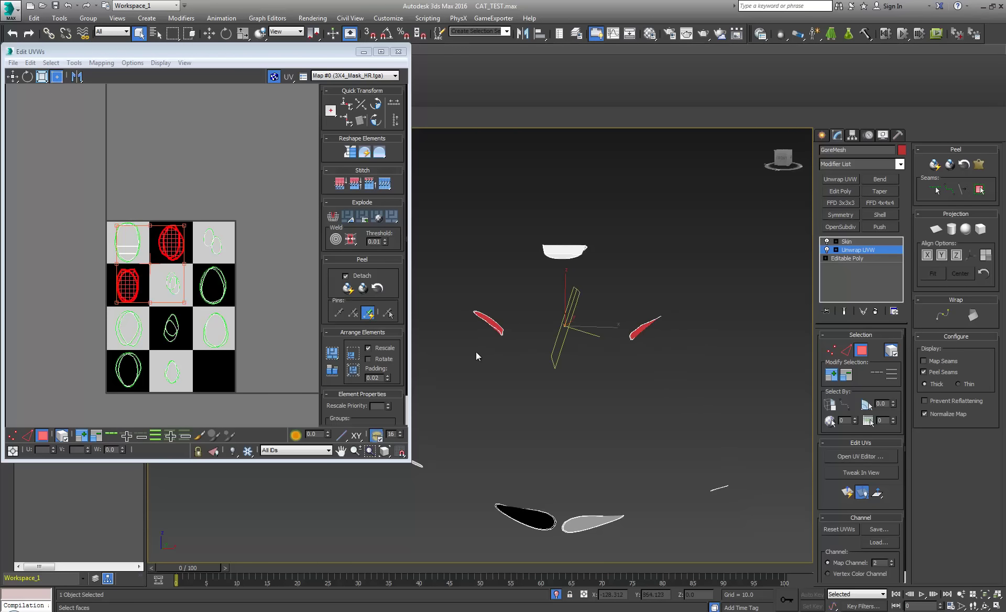
middle_click_drag(476, 352, 476, 367, "alt")
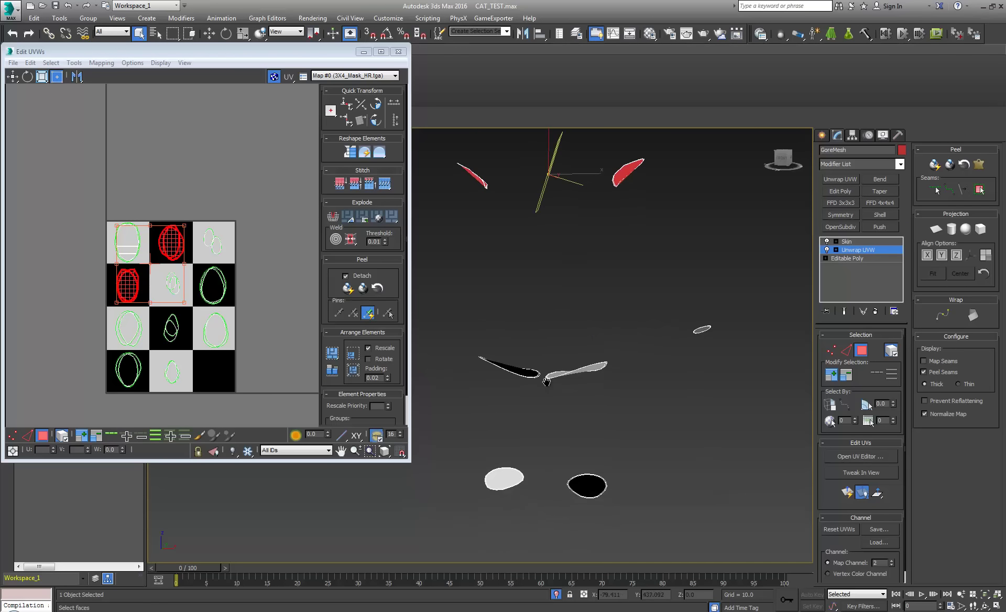
middle_click_drag(547, 382, 476, 355, "alt")
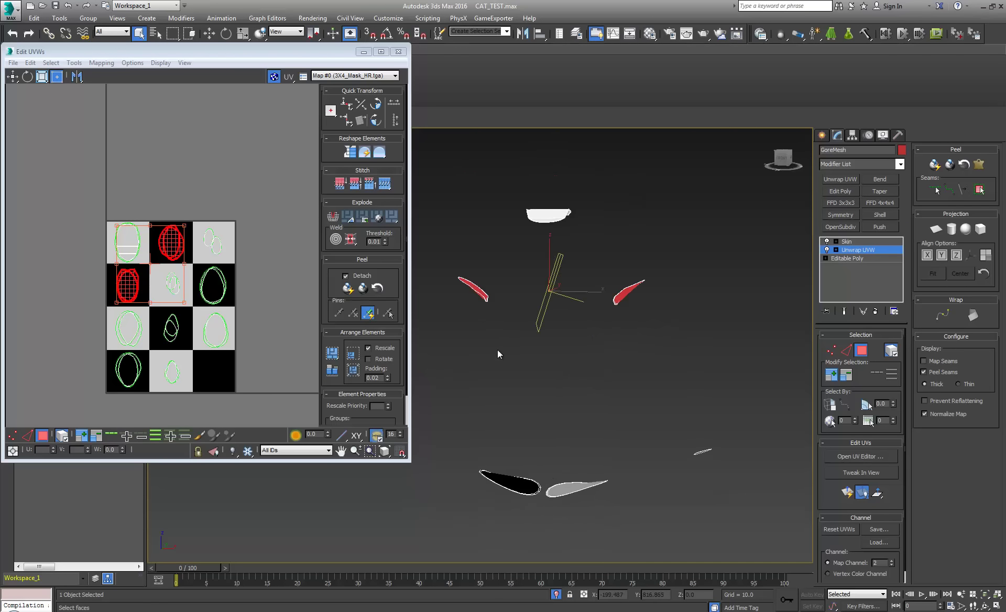
left_click_drag(450, 368, 659, 415)
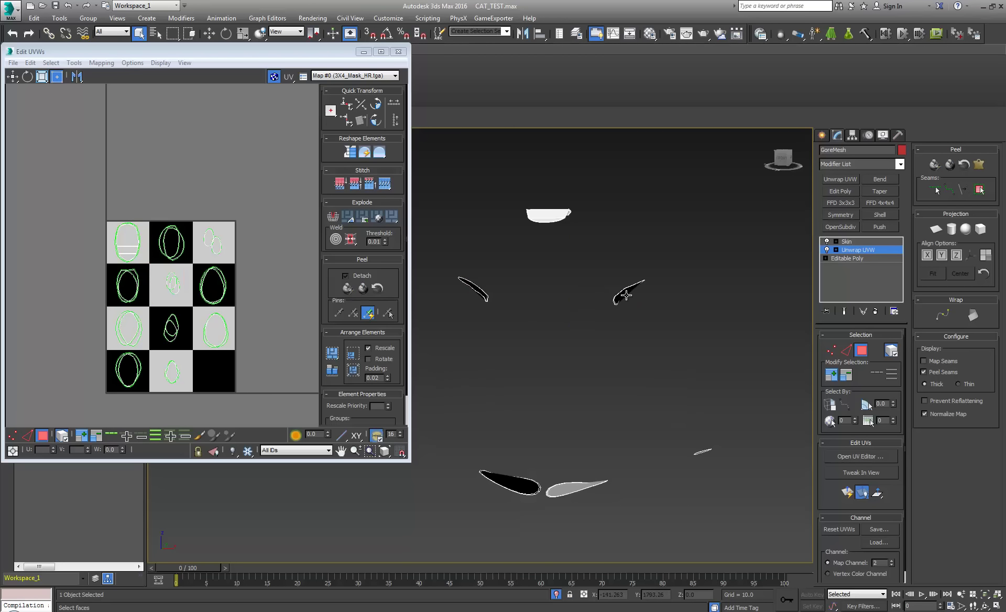
- Examine the complete shell layout across all rows of the 3x4 mask
mouse_move(585, 303)
middle_mouse_down()
mouse_move(608, 304)
mouse_move(568, 308)
middle_mouse_up()
middle_click_drag(625, 413, 631, 447)
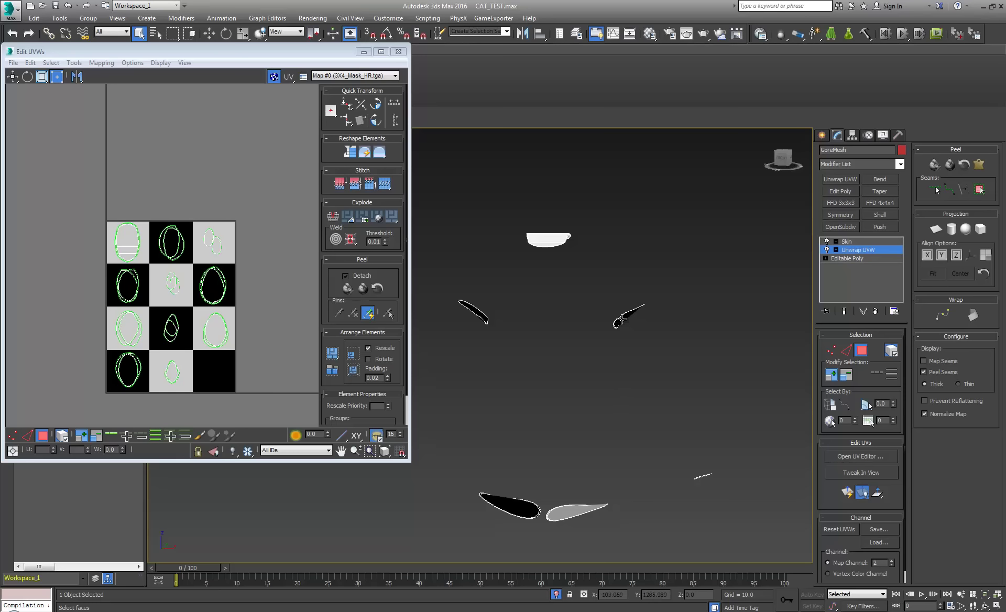
middle_click_drag(619, 320, 597, 366)
scroll(272, 317, "up", 4)
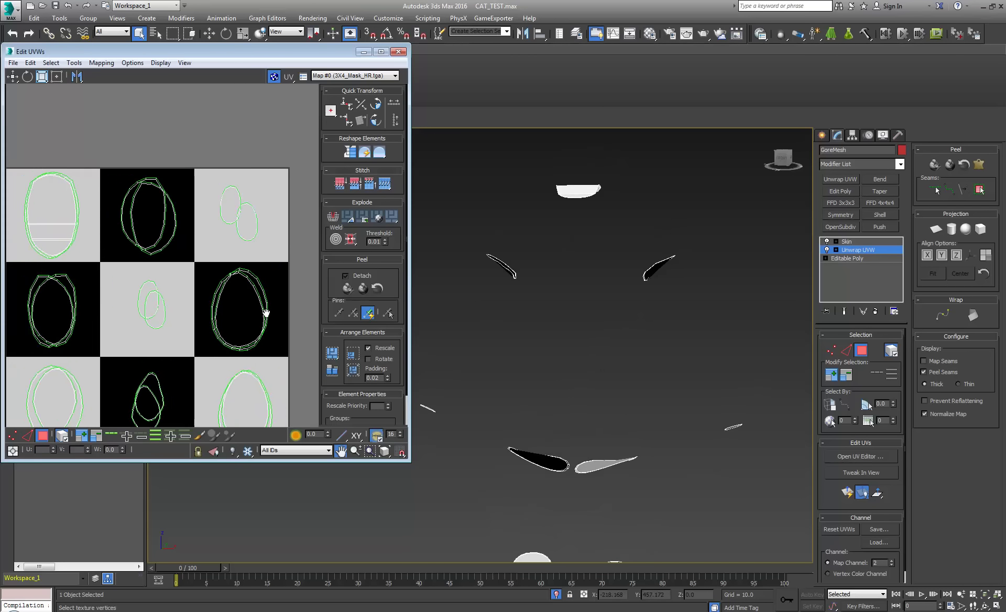
middle_click_drag(267, 313, 307, 332)
middle_click_drag(240, 324, 239, 134)
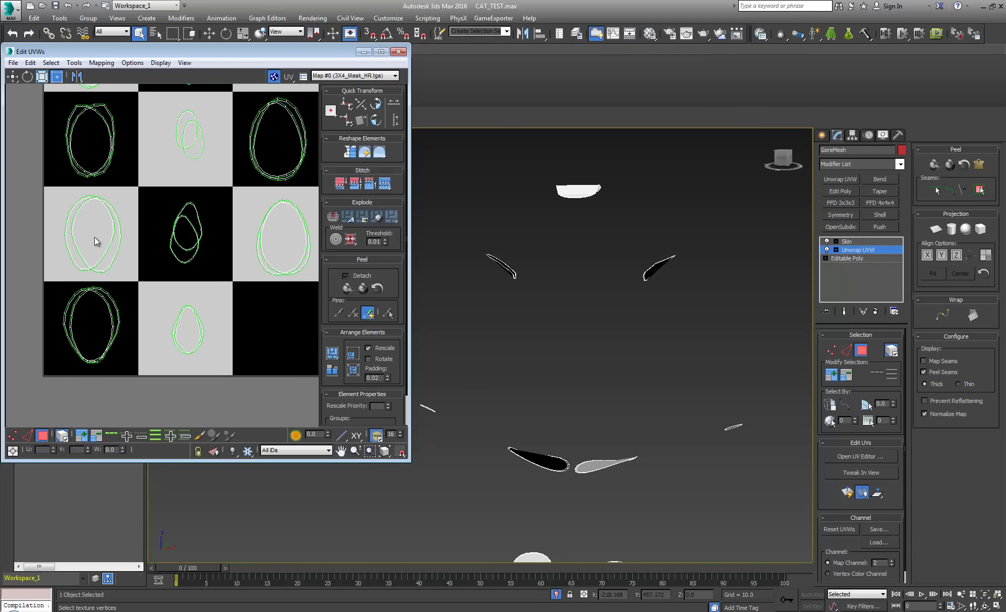
middle_click_drag(194, 339, 161, 394)
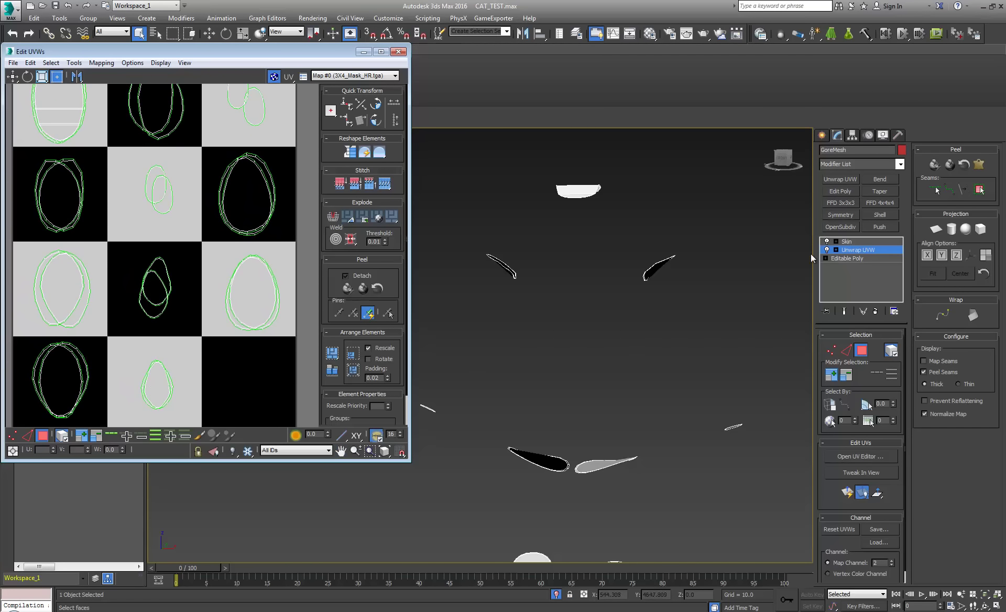
- Collapse the Unwrap UVW modifier into GoreMesh's Editable Poly, keeping Skin on top, and unhide TestBody
right_click(858, 252)
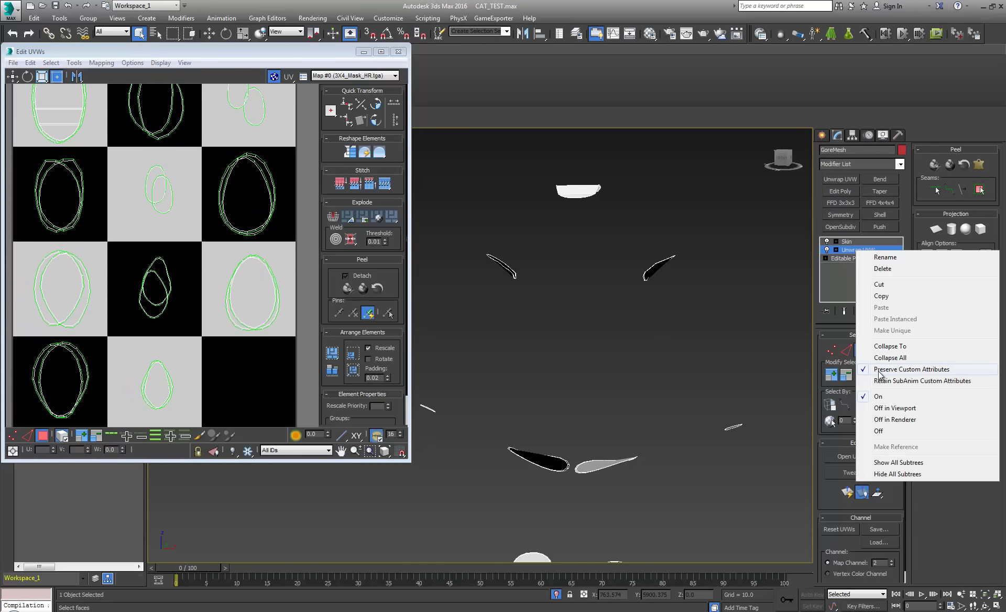
left_click(834, 266)
middle_click_drag(618, 307, 348, 440)
left_click(27, 172)
left_click(49, 174)
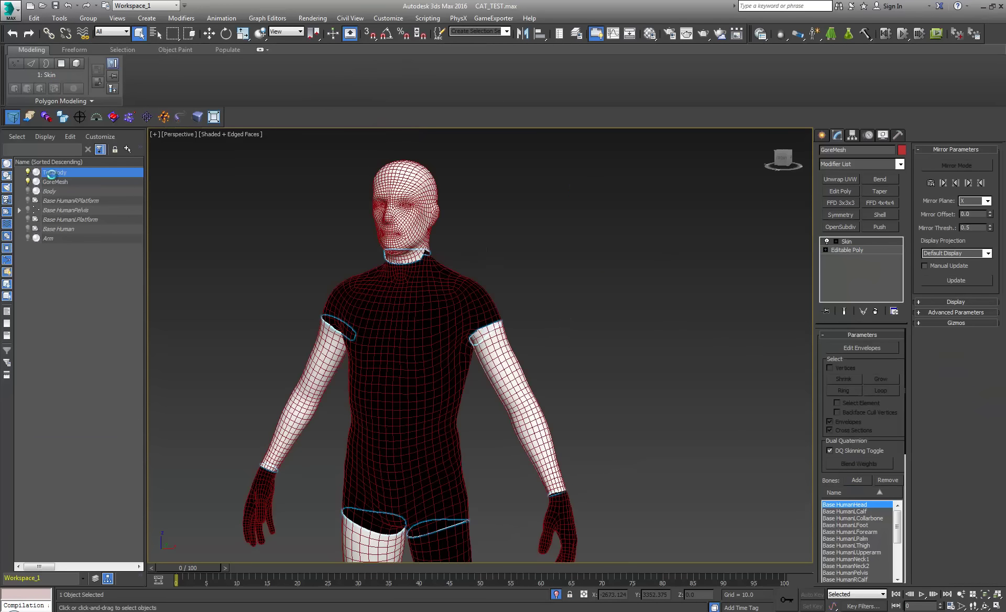
middle_click_drag(281, 301, 308, 289)
- Unhide the Base HumanPelvis bone hierarchy and select it together with GoreMesh and TestBody
left_click(47, 212)
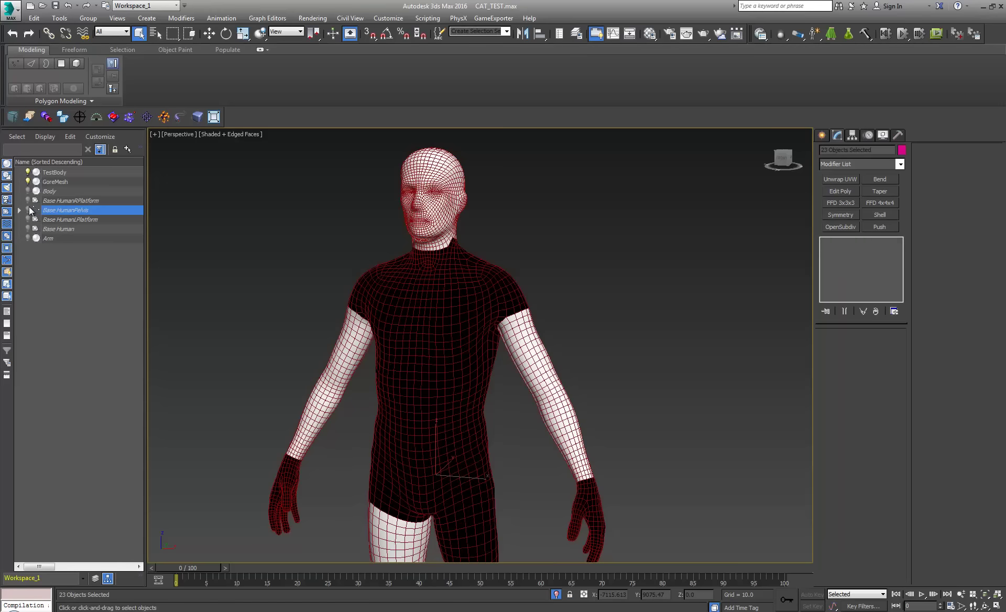
left_click(28, 209)
left_click(56, 183, "ctrl")
left_click(57, 174, "ctrl")
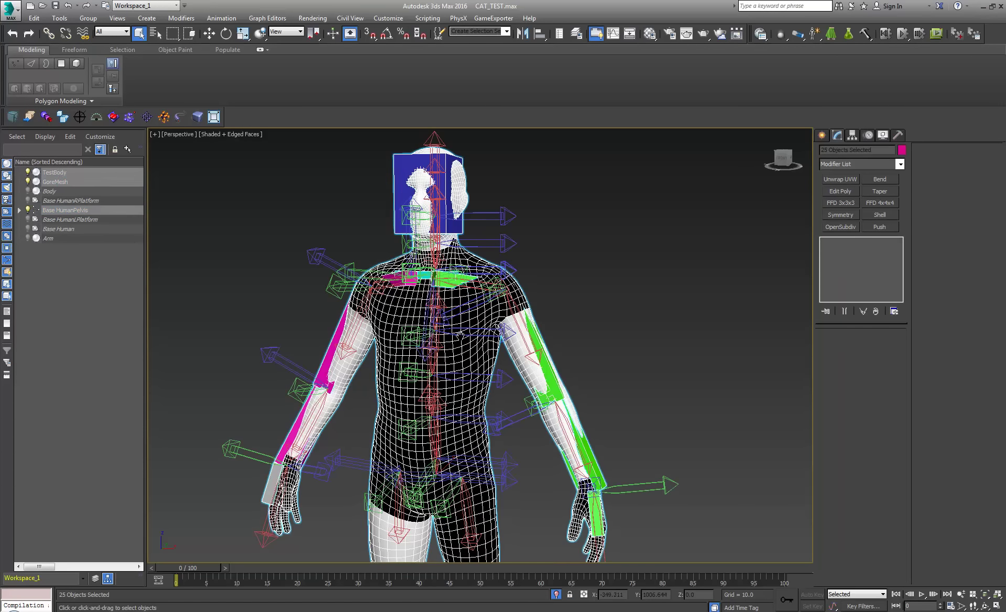
scroll(506, 335, "down", 5)
middle_click_drag(523, 386, 504, 325)
scroll(504, 324, "up", 3)
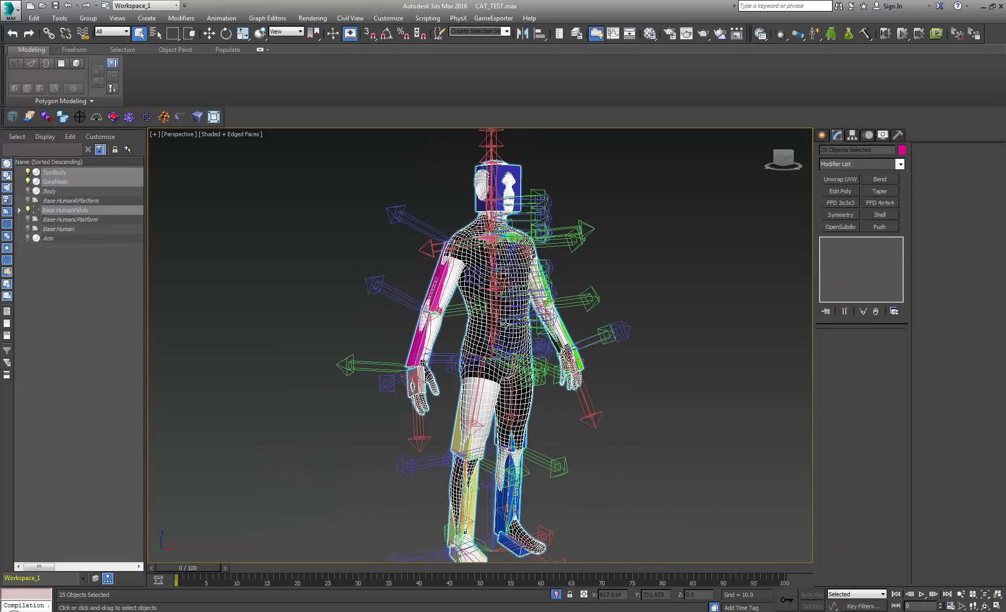
- Reselect the Base HumanPelvis hierarchy, GoreMesh and TestBody together
left_click(513, 334)
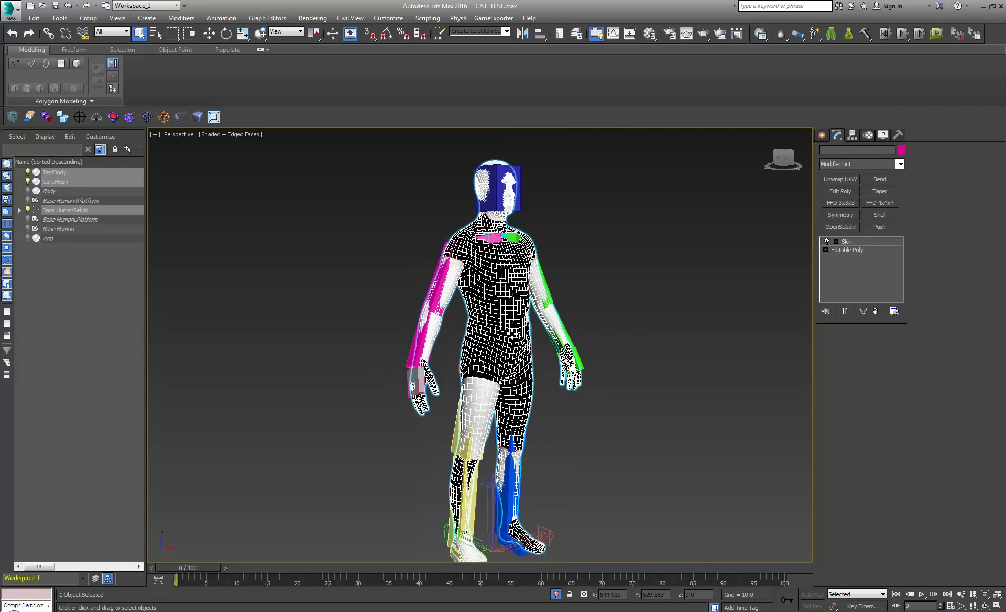
left_click(61, 182)
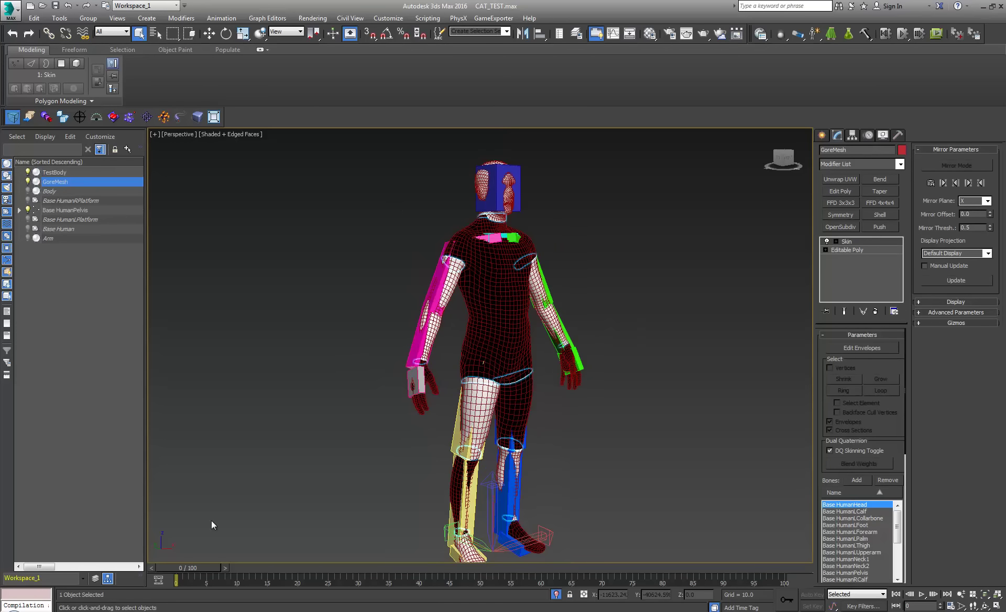
left_click(52, 210)
left_click(55, 182, "ctrl")
left_click(55, 173, "ctrl")
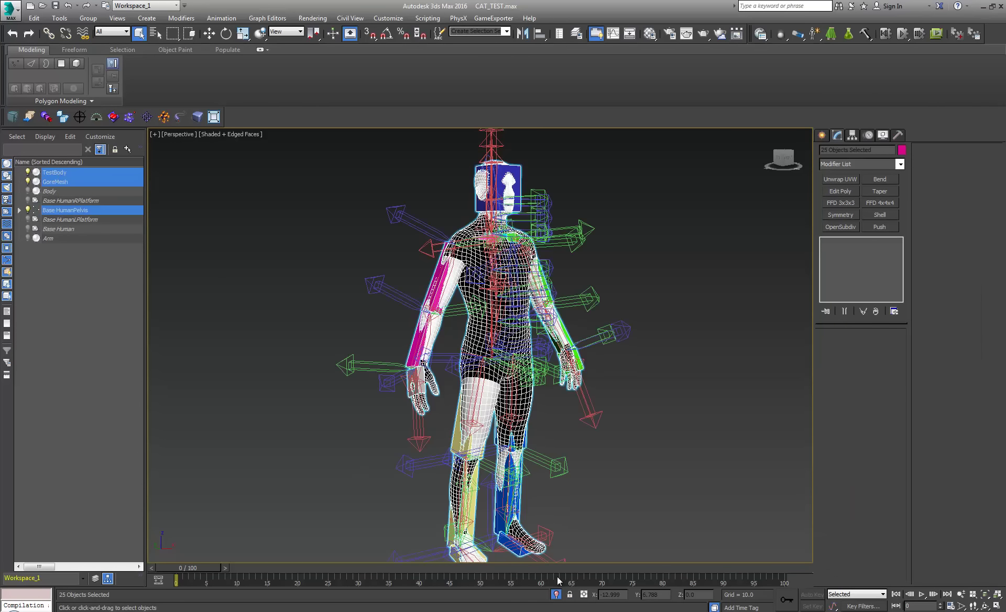
- Exit isolation mode and hide all objects that are not selected
left_click(556, 594)
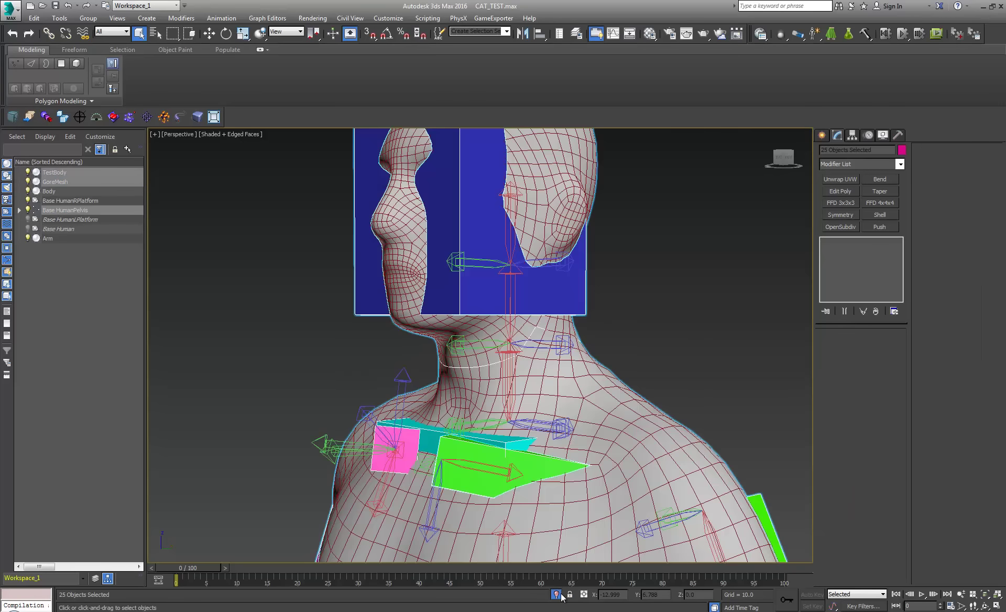
left_click(557, 595)
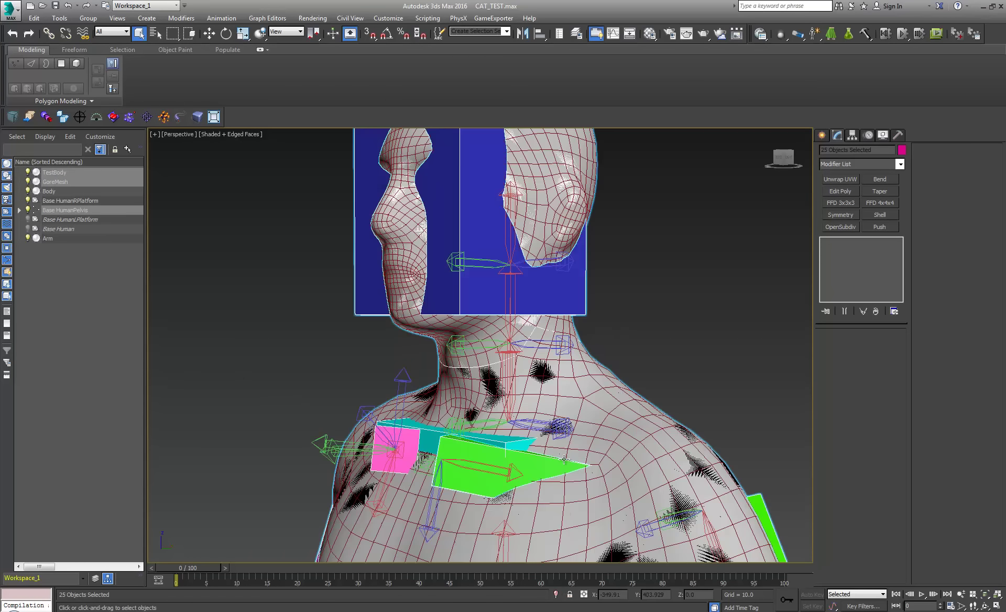
right_click(625, 318)
left_click(650, 281)
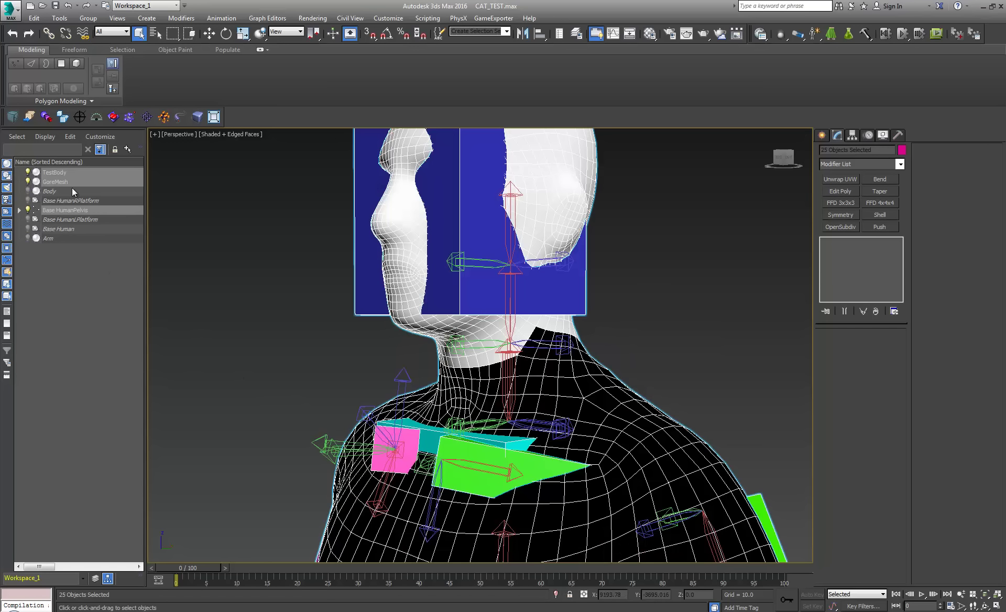
- Clear the selection, select only GoreMesh and isolate it in the viewport
left_click(666, 325)
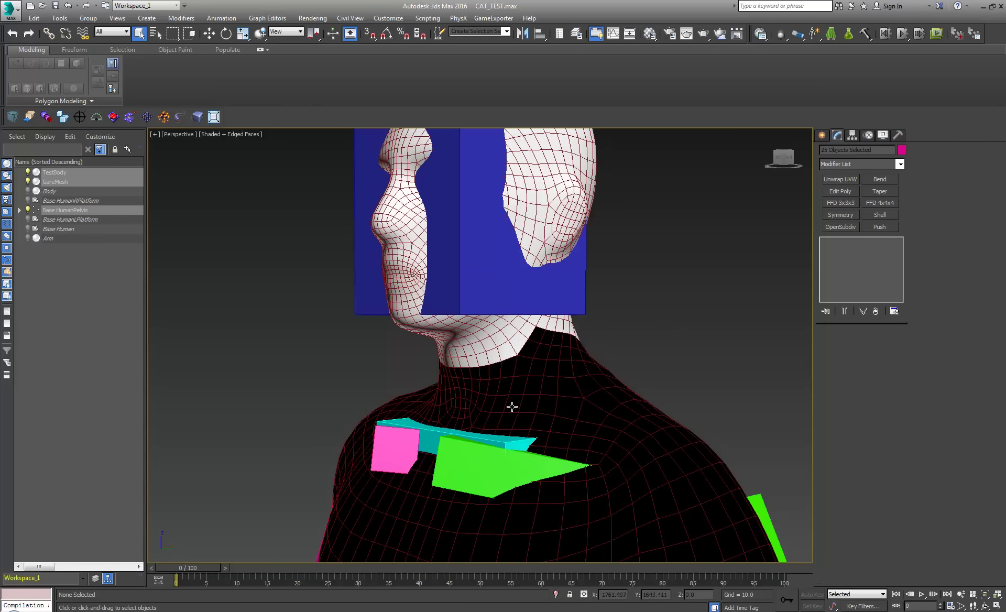
left_click(64, 181)
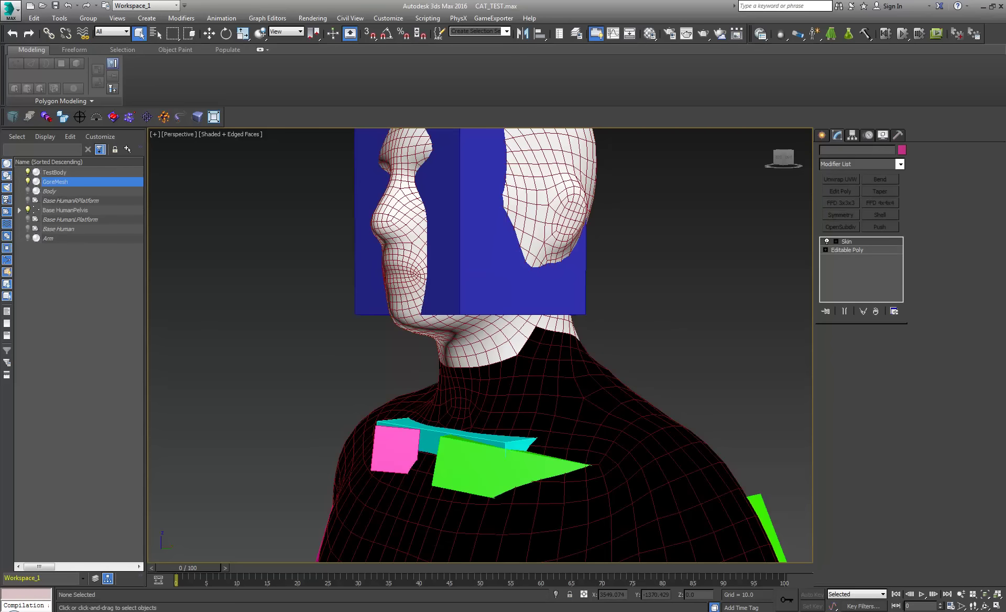
left_click(557, 595)
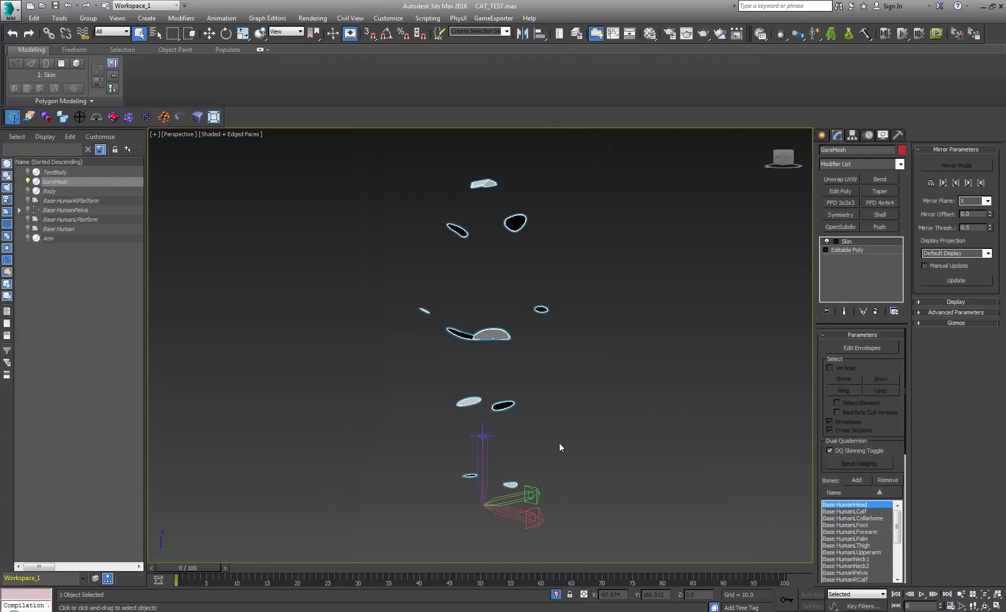
- Check the material ID assigned to GoreMesh's polygons in its Editable Poly, and leave polygon editing
left_click(851, 251)
left_click(871, 346)
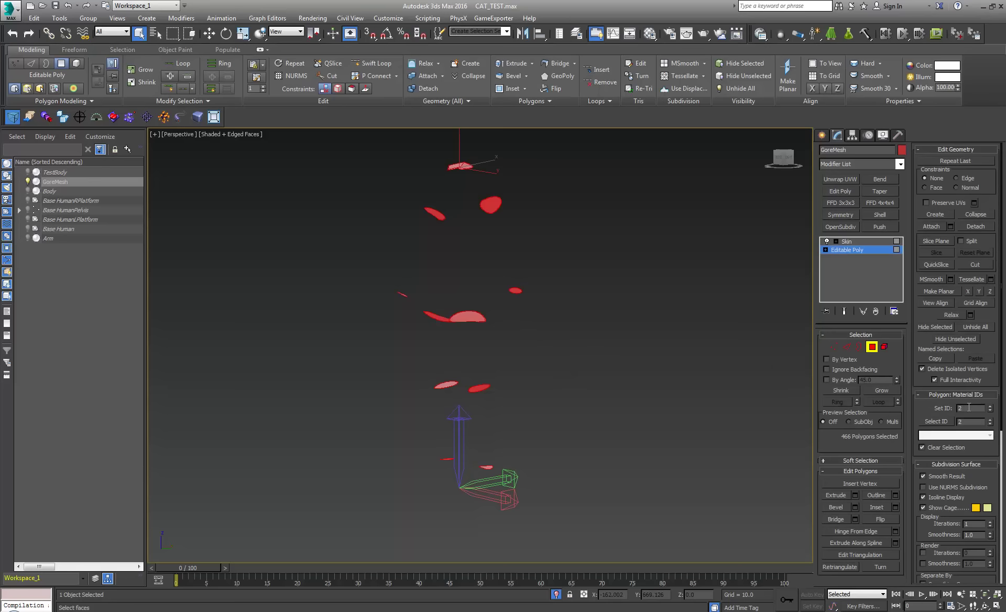
middle_click_drag(532, 347, 489, 368)
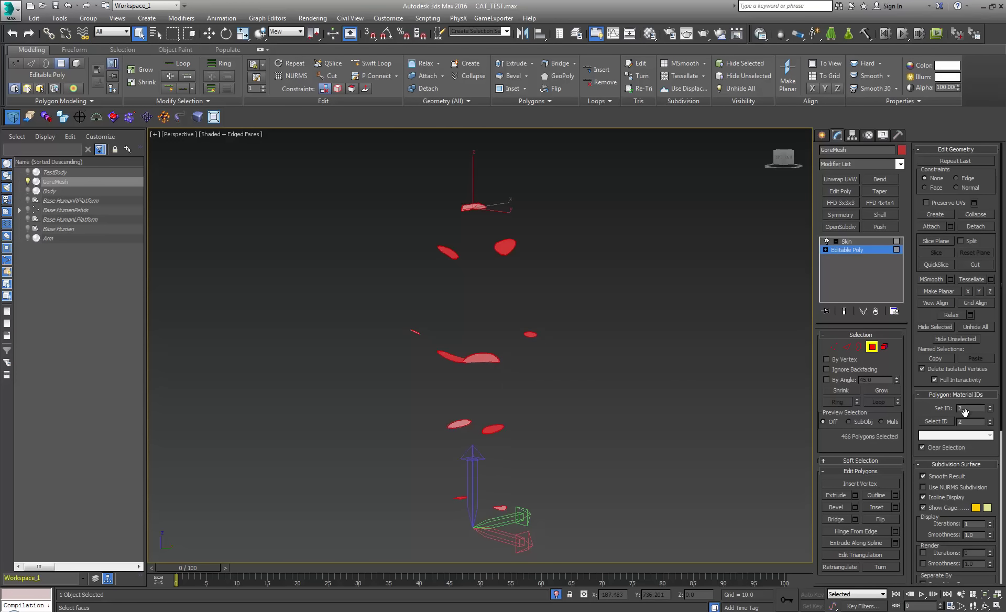
left_click(873, 346)
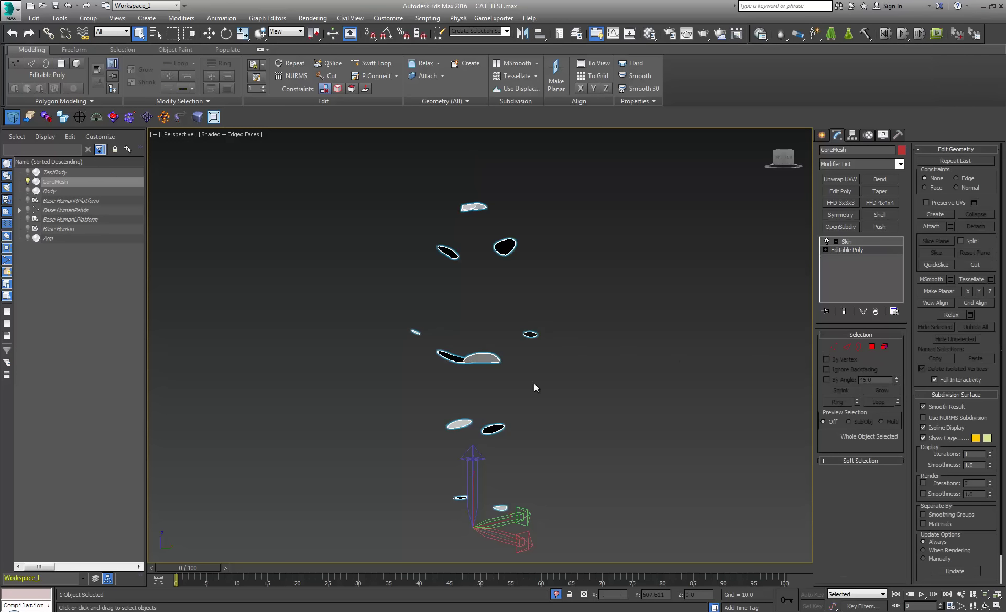
middle_click_drag(490, 372, 499, 369)
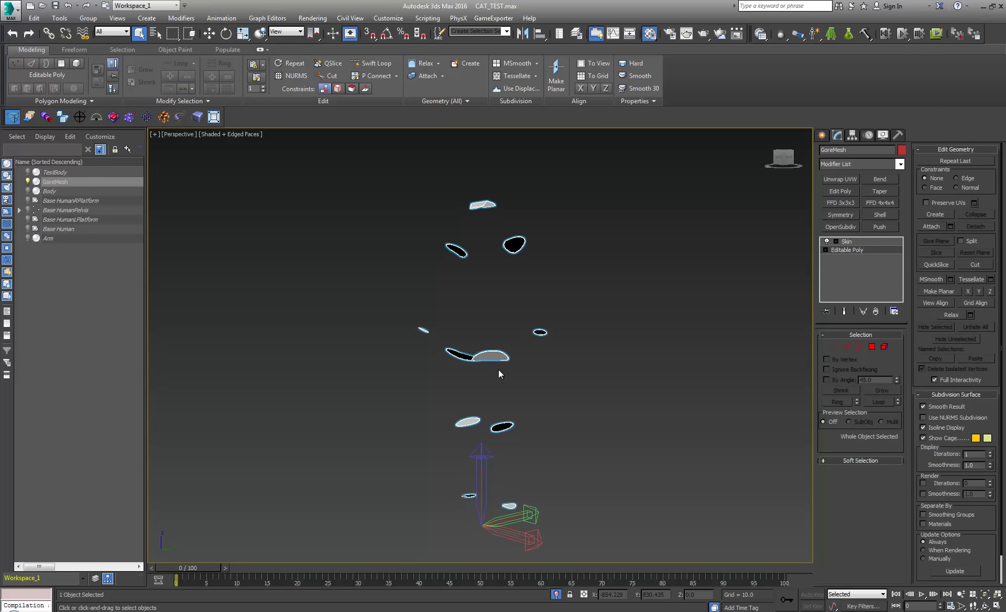
- Open the Material Editor and show the top level of the 03-Default Multi/Sub-Object material
key("m")
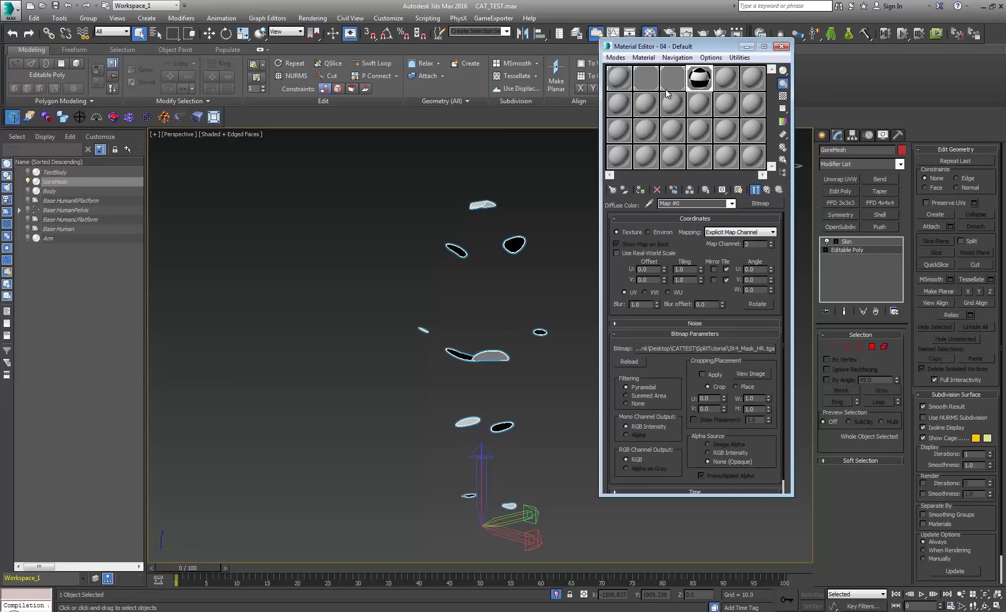
left_click(675, 86)
left_click(766, 190)
left_click(767, 190)
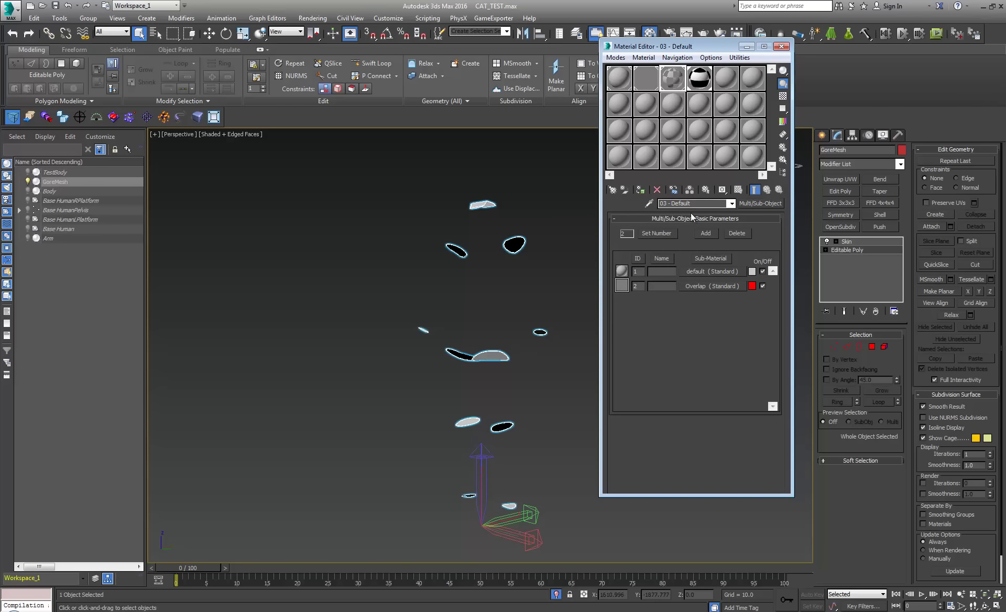
- Try applying the 04-Default mask material and the plain 05-Default material to GoreMesh
left_click_drag(700, 83, 510, 243)
middle_click_drag(494, 297, 512, 310, "alt")
scroll(513, 314, "up", 5)
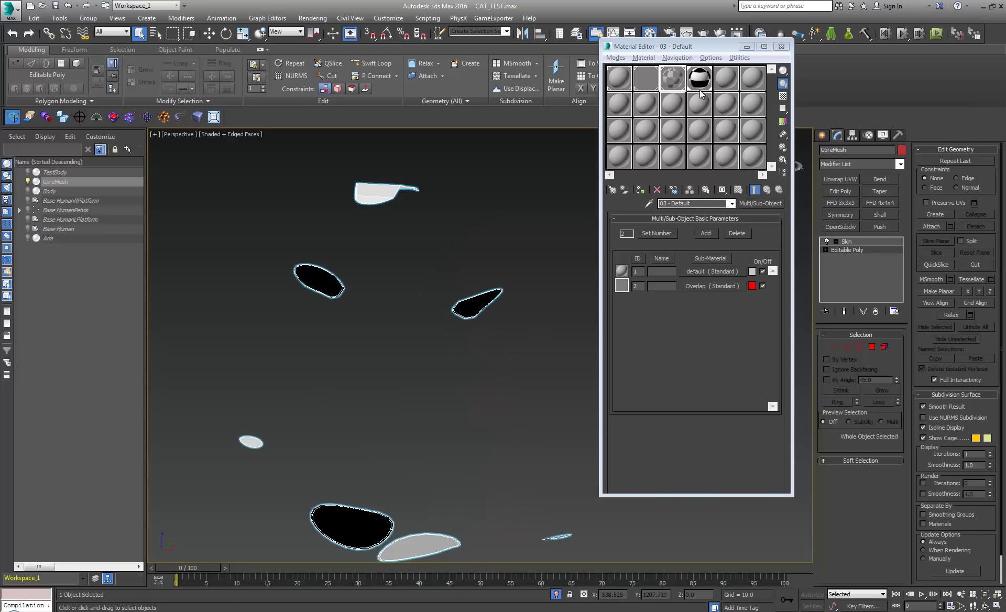
left_click(728, 81)
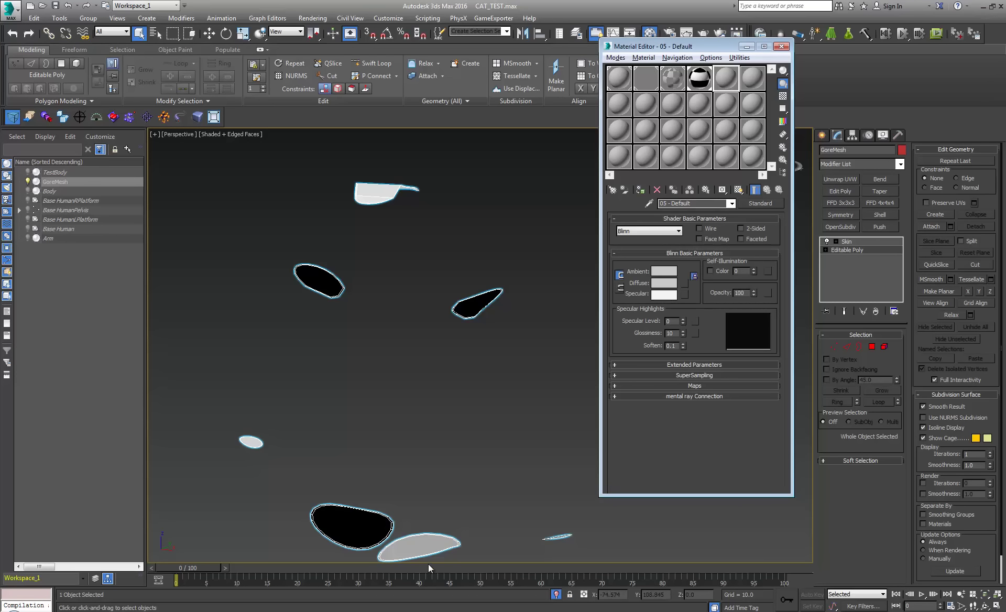
left_click_drag(727, 82, 391, 199)
middle_click_drag(398, 360, 410, 313)
scroll(410, 313, "down", 5)
scroll(420, 359, "up", 2)
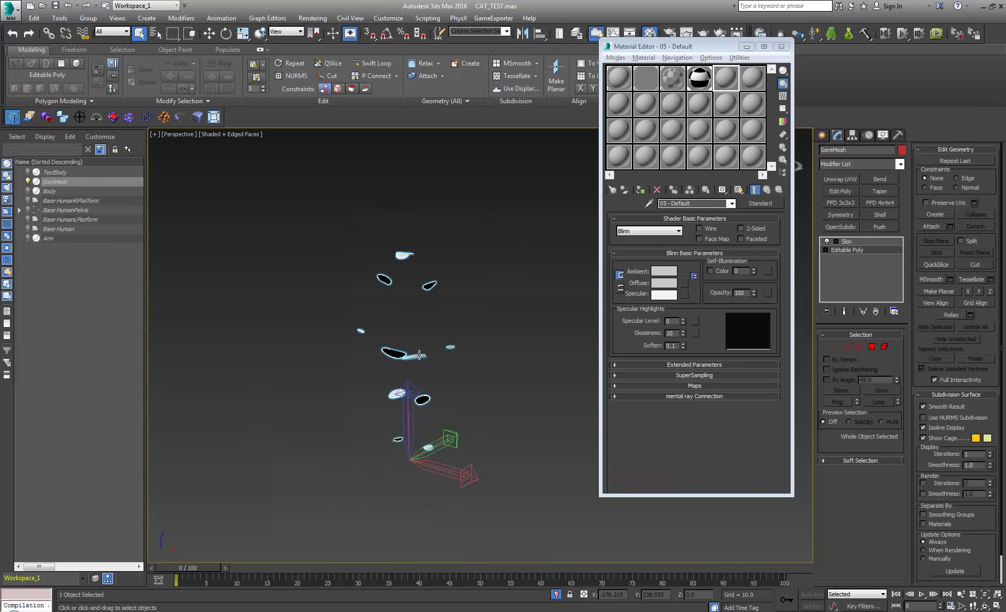
scroll(419, 340, "up", 2)
- Examine the map assignments at the top level of the 04-Default mask material
left_click(703, 84)
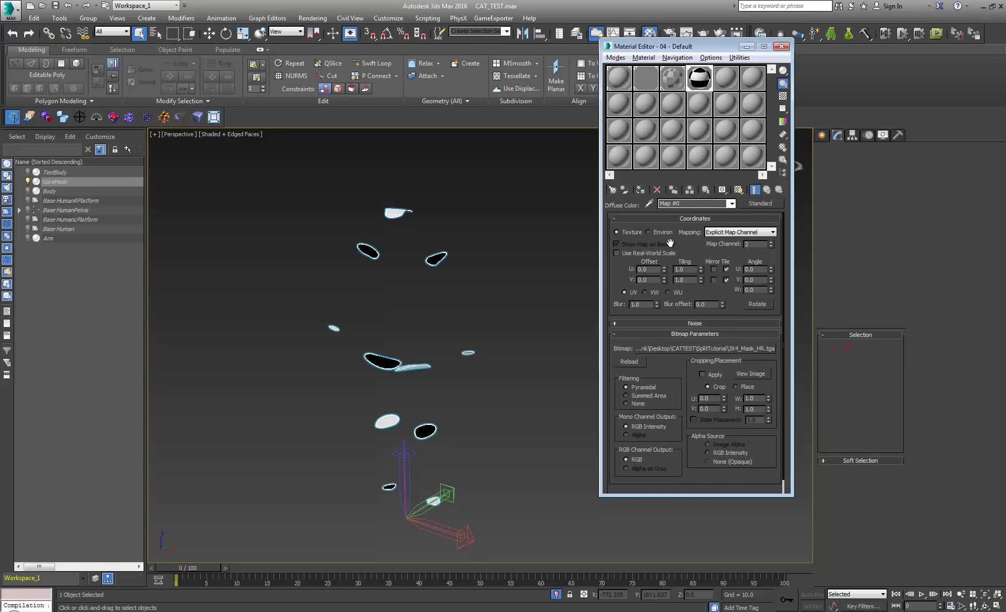
left_click(768, 190)
left_click(705, 226)
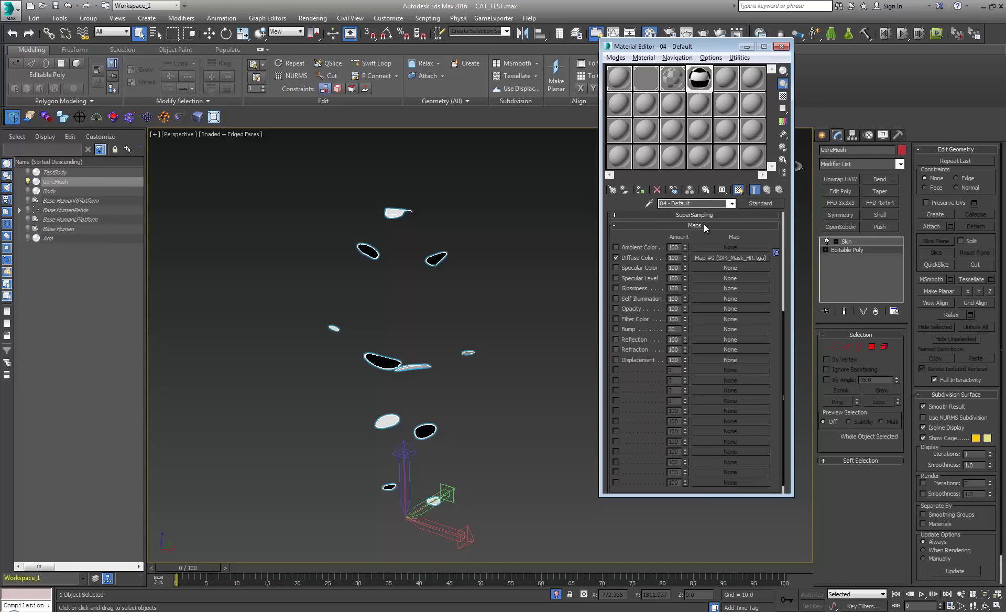
- Sample GoreMesh's current material into the unused 08-Default material slot
left_click(656, 108)
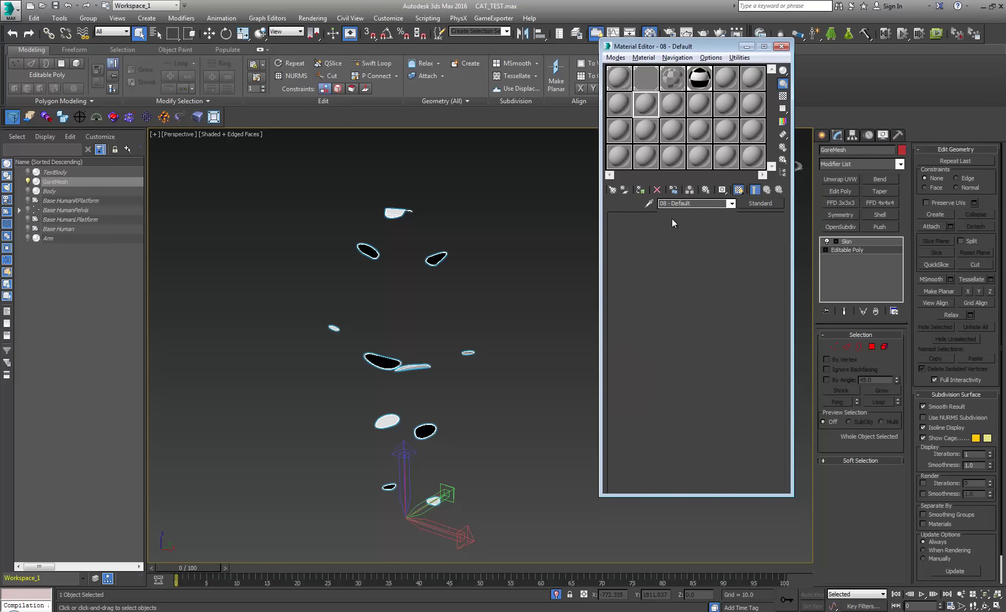
left_click(650, 203)
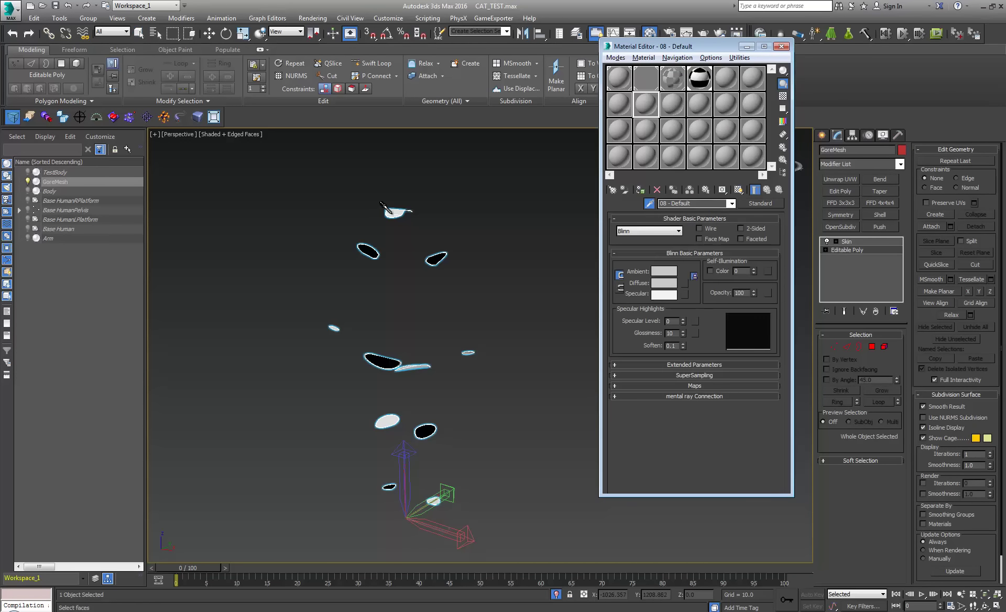
left_click(392, 214)
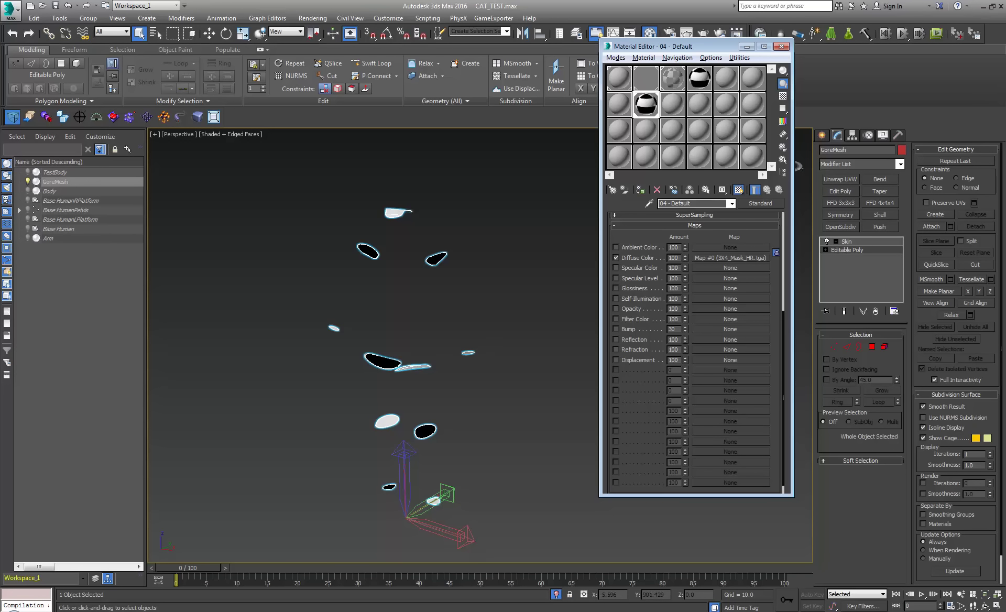
- Assign the 03-Default Multi/Sub-Object material to GoreMesh
left_click(678, 84)
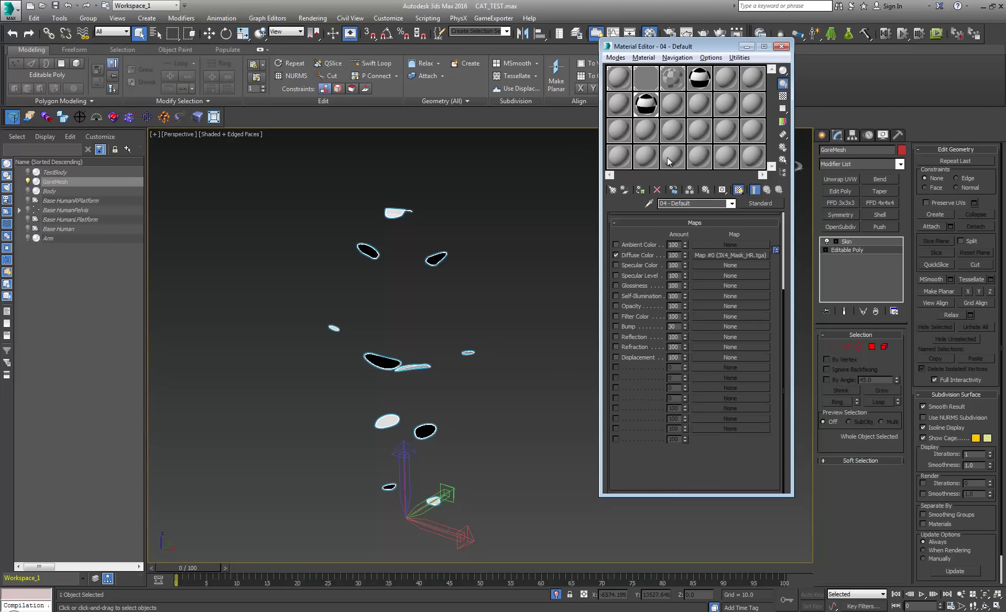
left_click(643, 192)
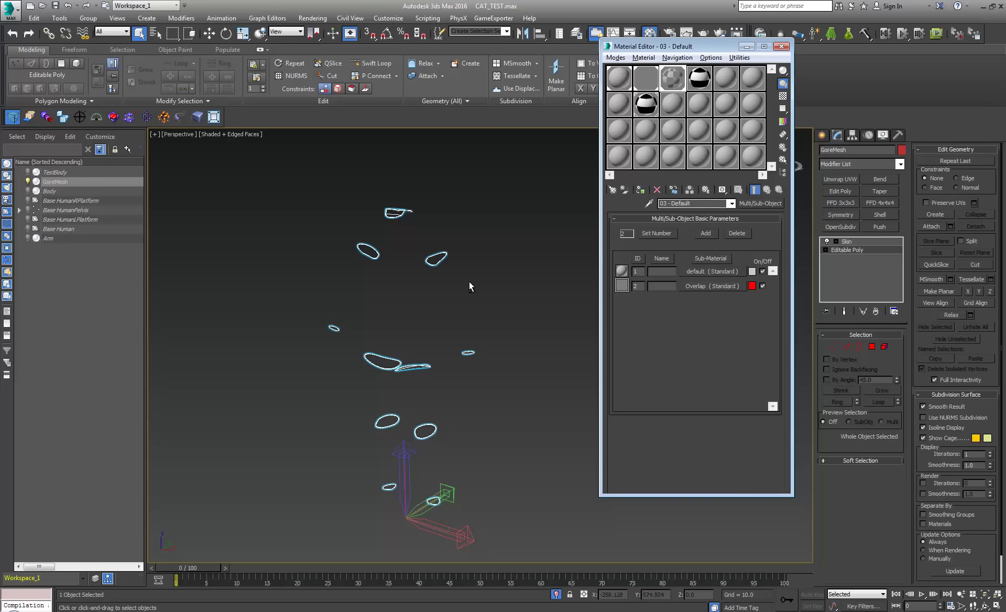
middle_click_drag(470, 281, 443, 273, "alt")
- Raise the opacity of the red Overlap sub-material to make it solid, and return to the parent material
left_click(703, 286)
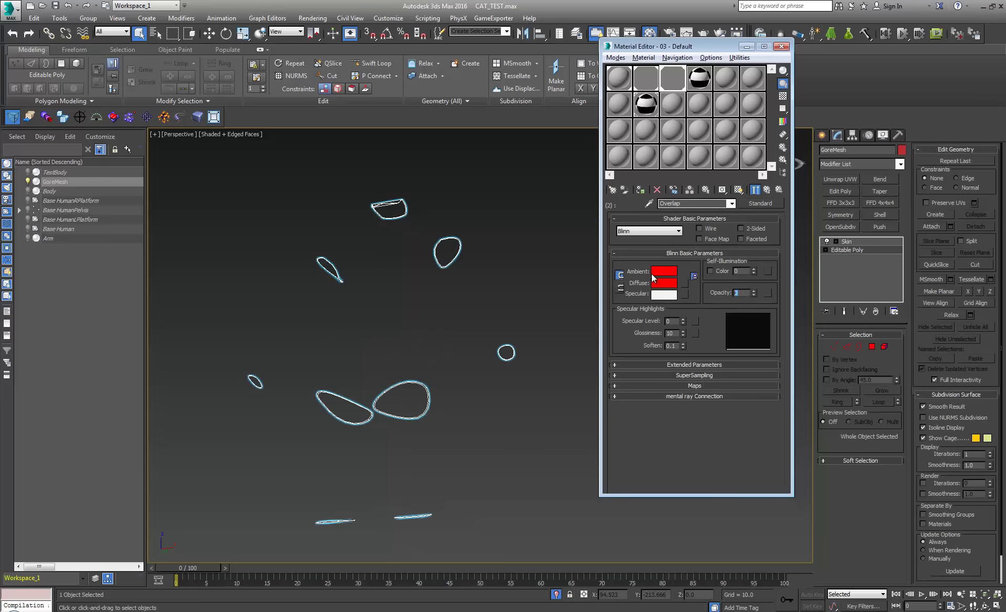
middle_click_drag(524, 344, 440, 255, "alt")
left_click(767, 190)
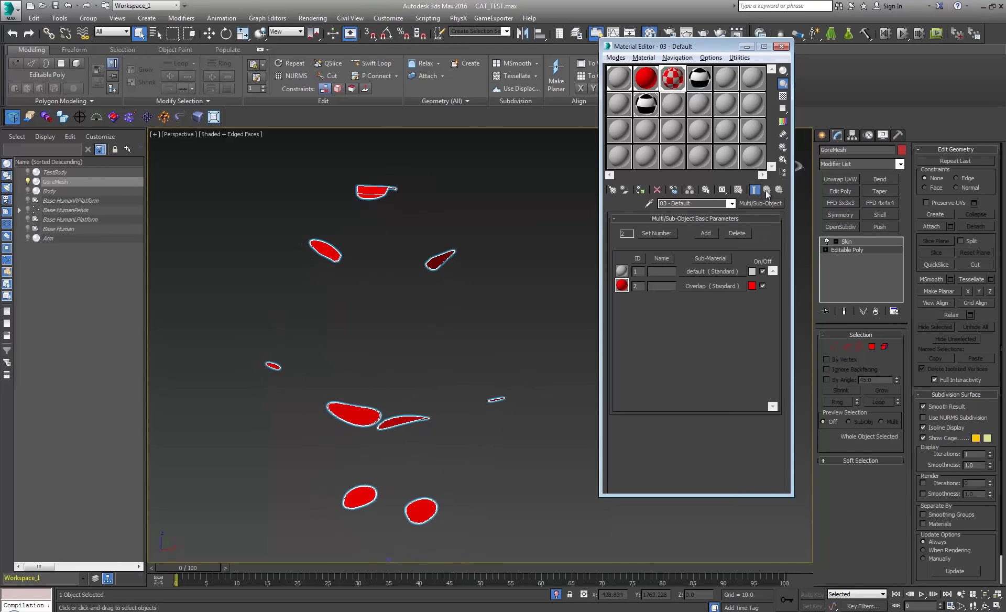
scroll(357, 409, "up", 2)
scroll(378, 353, "down", 5)
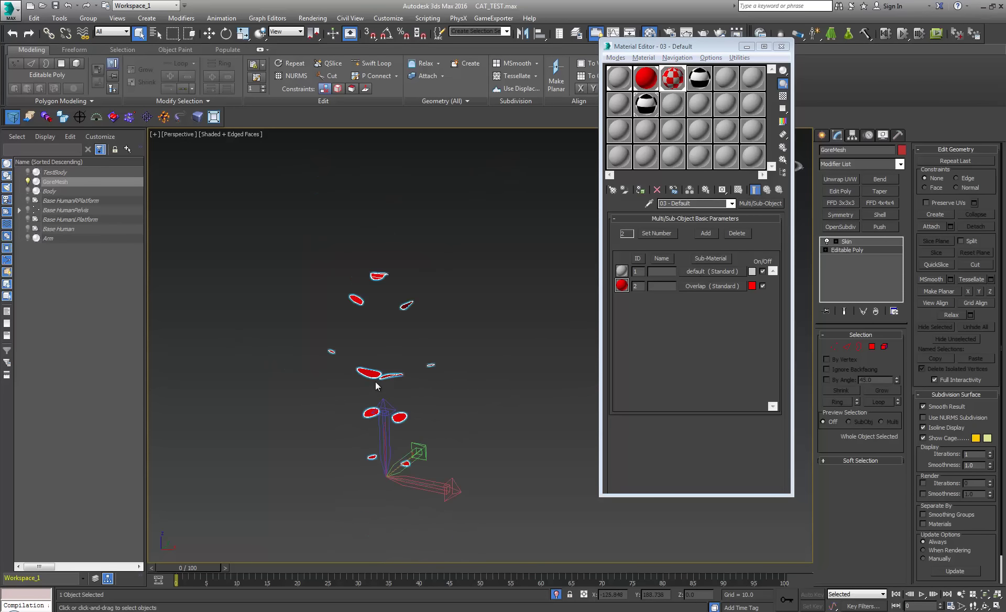
middle_click_drag(403, 358, 429, 346)
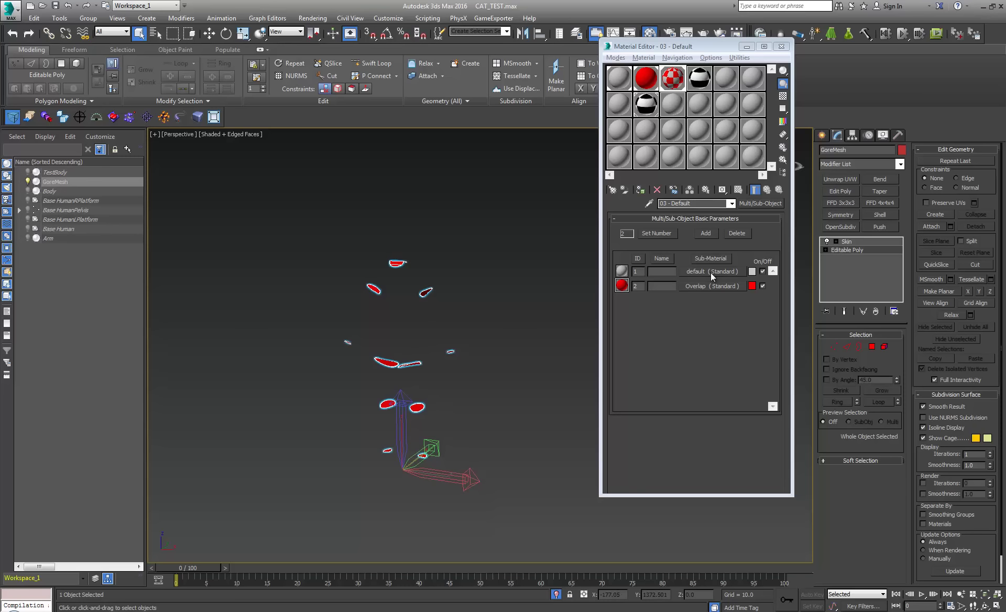
- Select and unhide TestBody, and assign it the 03-Default Multi/Sub-Object material
left_click(52, 173)
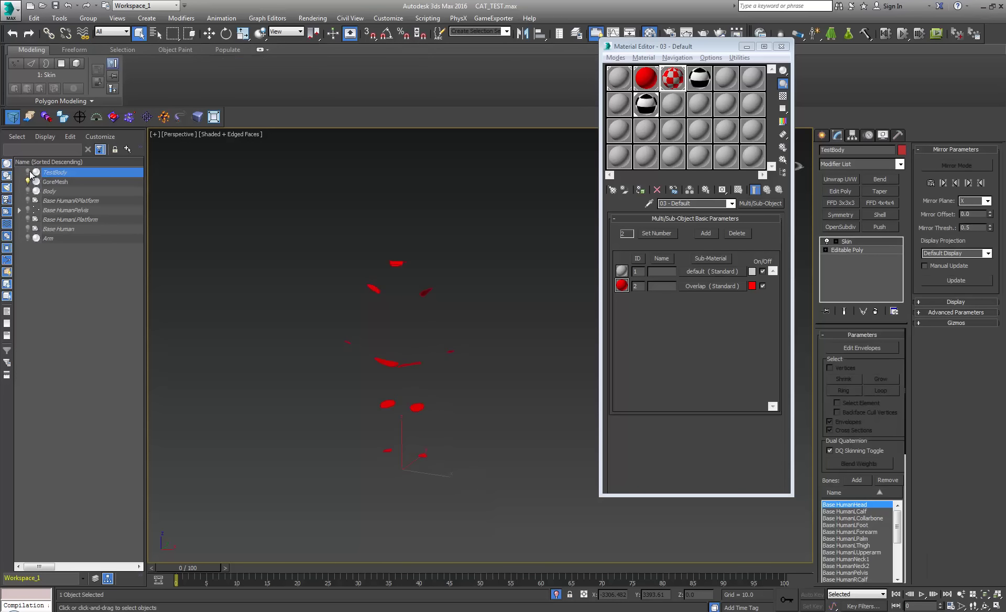
left_click(28, 172)
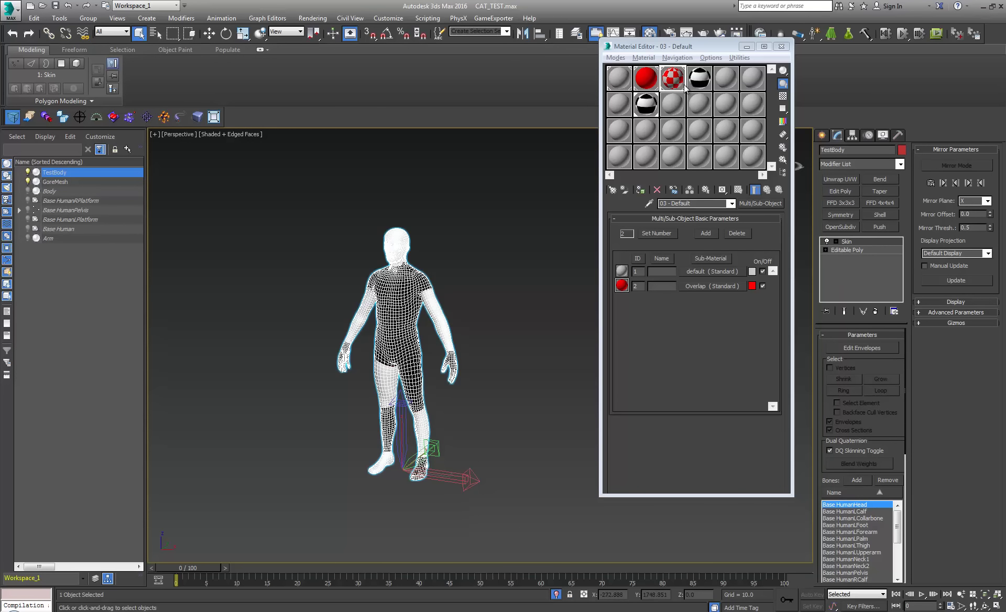
left_click(641, 190)
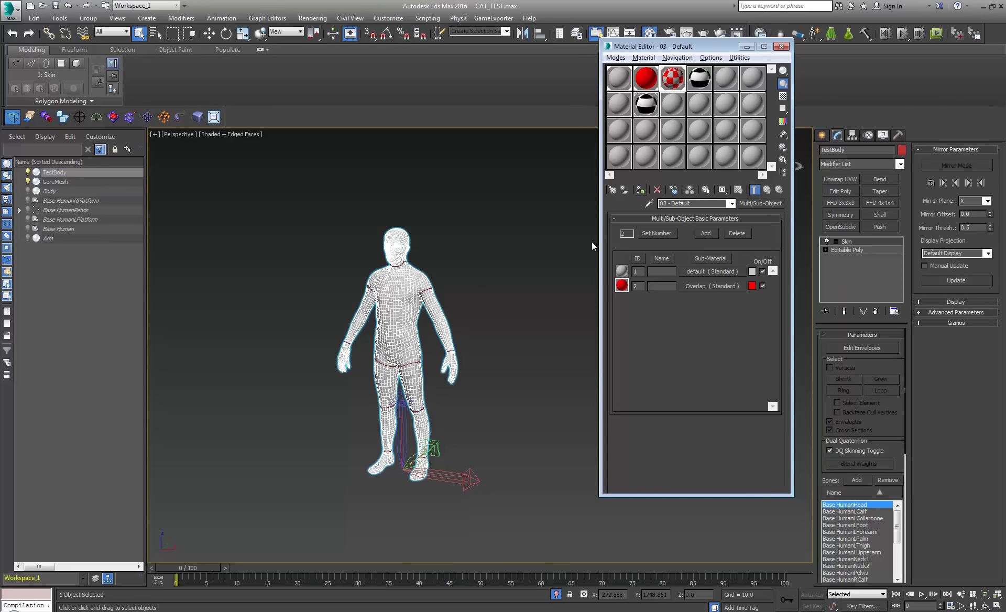
- Inspect TestBody's neck seam up close and select its mesh at Element level to check the body's elements
scroll(408, 354, "up", 1)
scroll(404, 326, "up", 3)
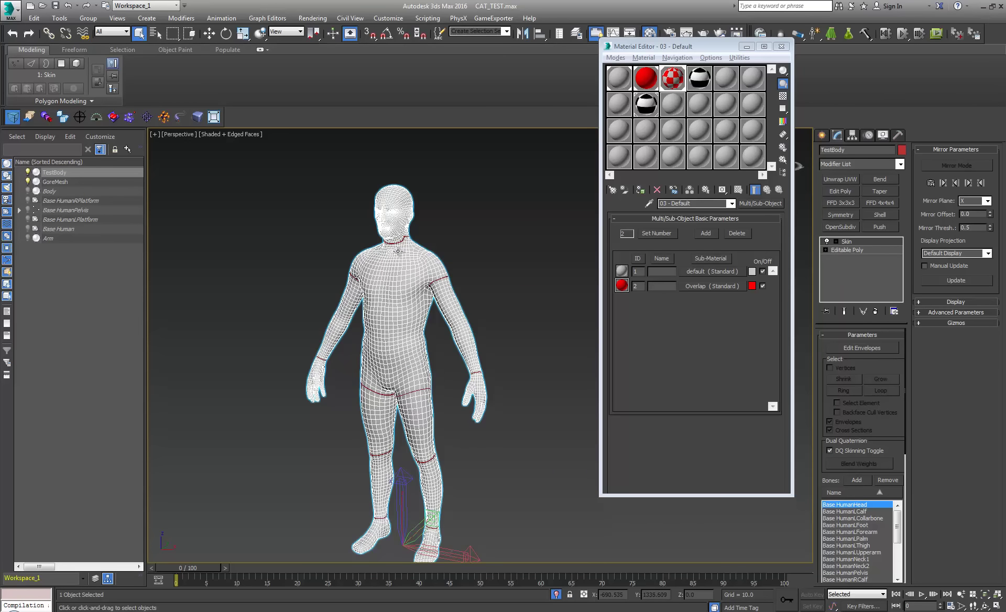
scroll(398, 251, "up", 6)
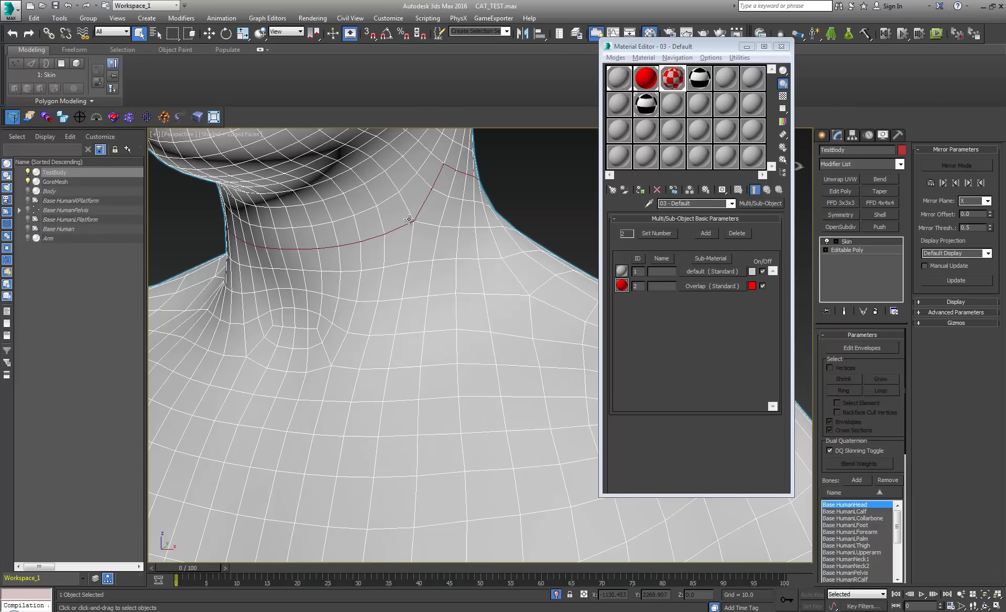
scroll(410, 220, "down", 3)
left_click(845, 250)
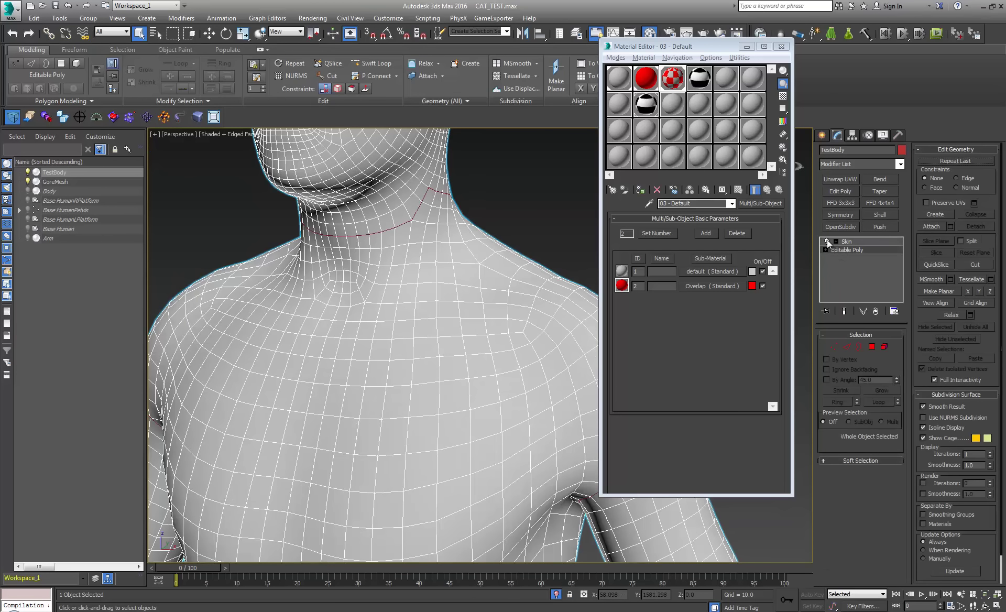
left_click(884, 346)
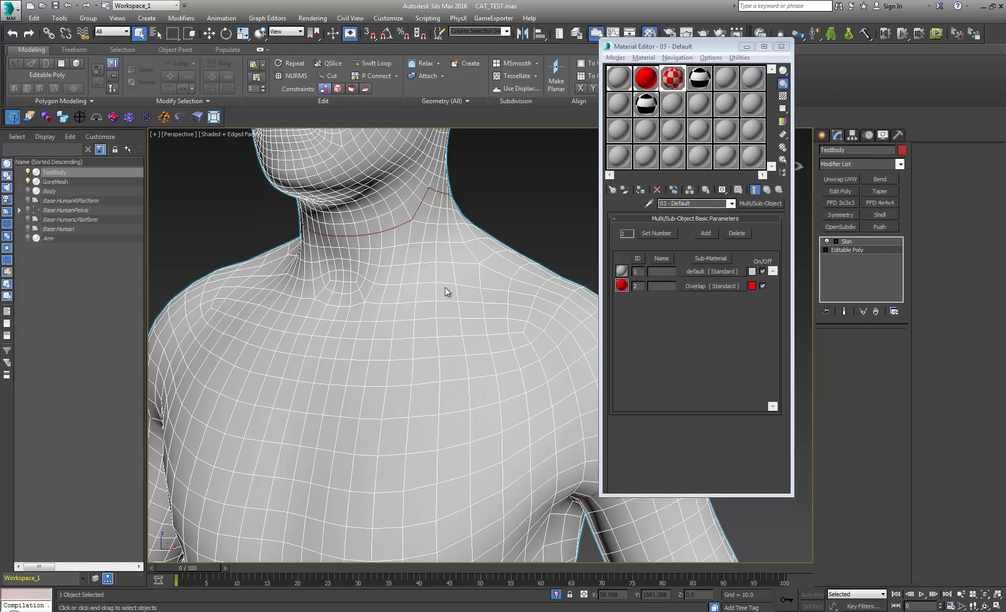
left_click(351, 472)
scroll(374, 275, "down", 6)
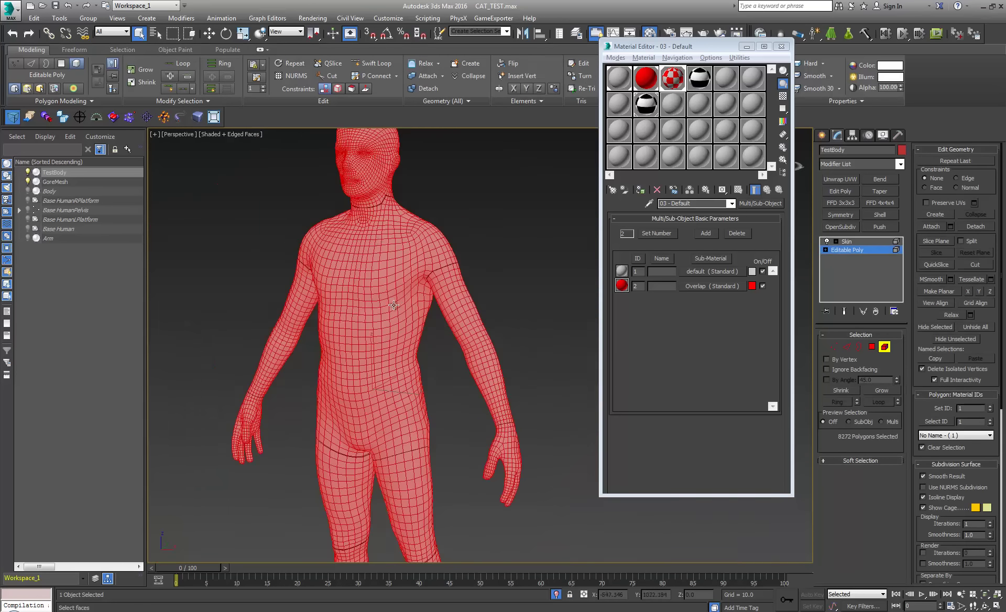
middle_click_drag(403, 321, 433, 287)
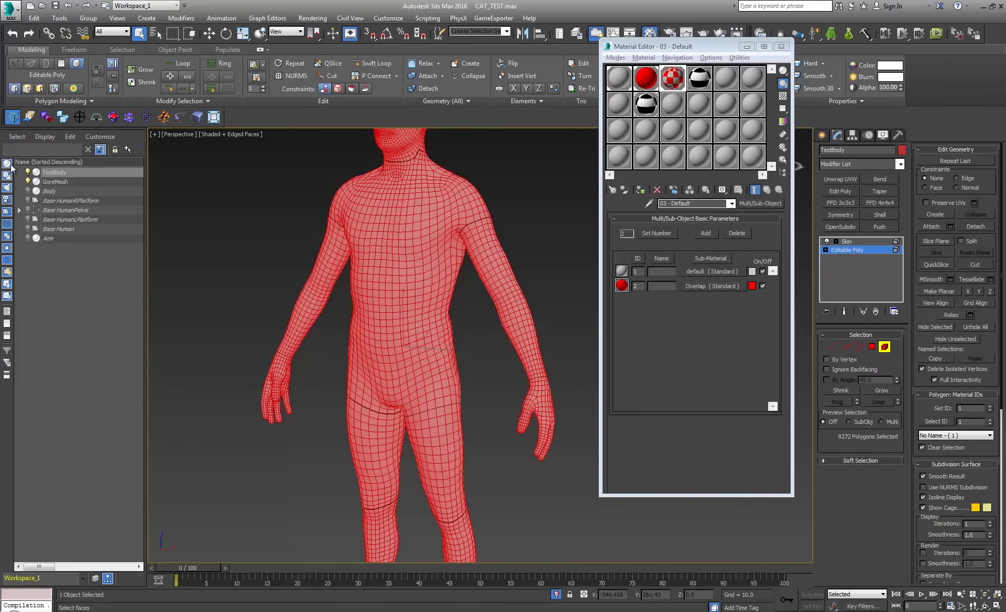
- Hide GoreMesh to view TestBody alone, leave Element level, and unhide GoreMesh
left_click(28, 181)
middle_click_drag(409, 252, 415, 309)
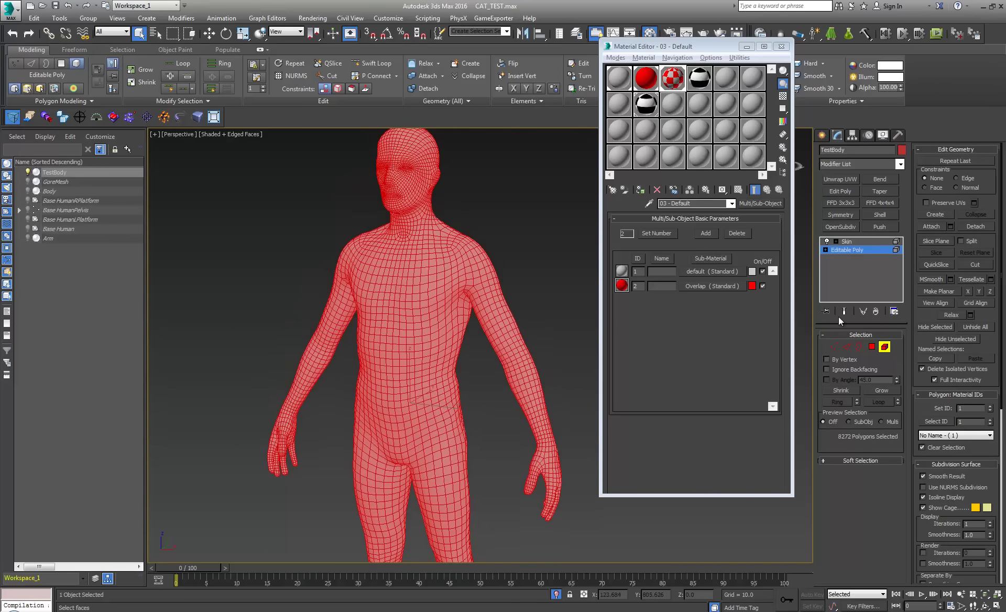
left_click(886, 347)
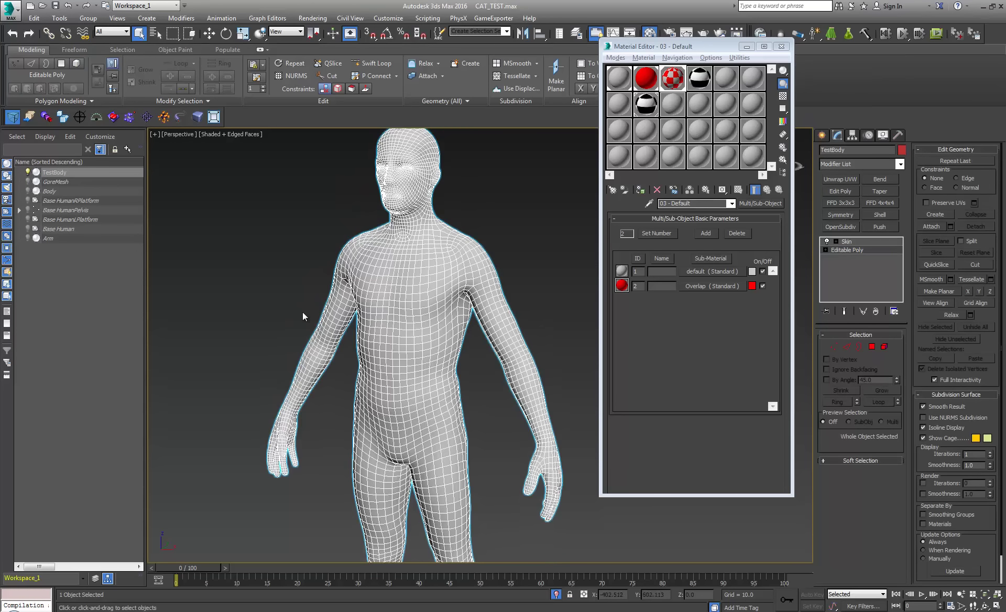
middle_click_drag(303, 313, 284, 360)
left_click(29, 181)
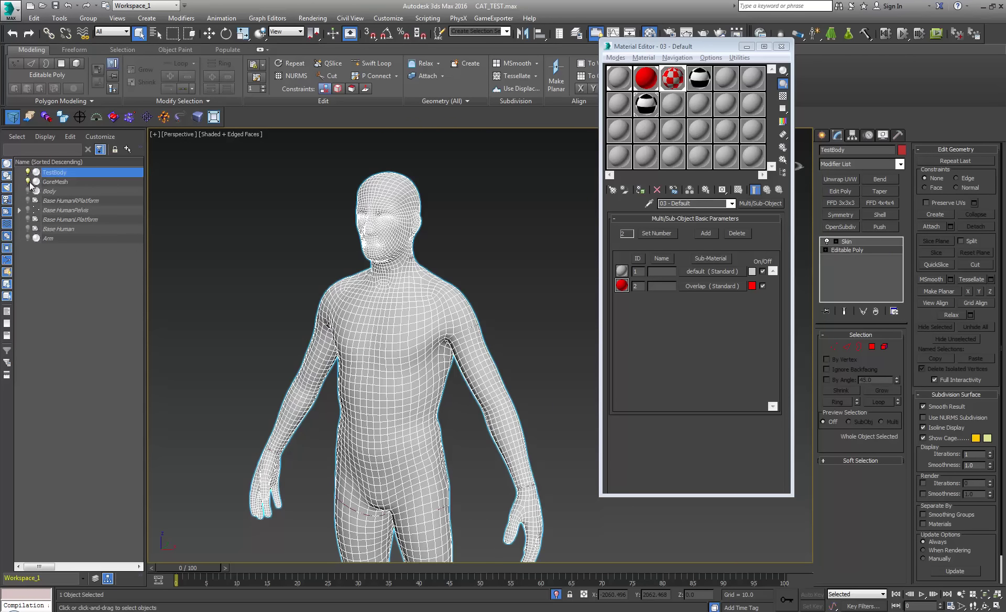
- Unhide the Base HumanPelvis bone hierarchy, close the Material Editor, and select the bones together with TestBody and GoreMesh
left_click(76, 209)
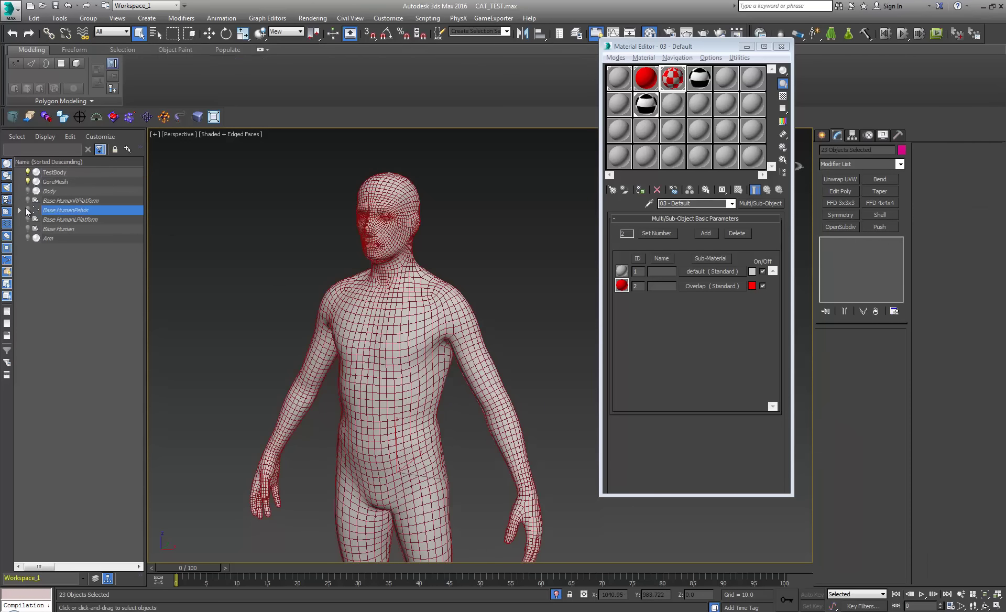
left_click(28, 210)
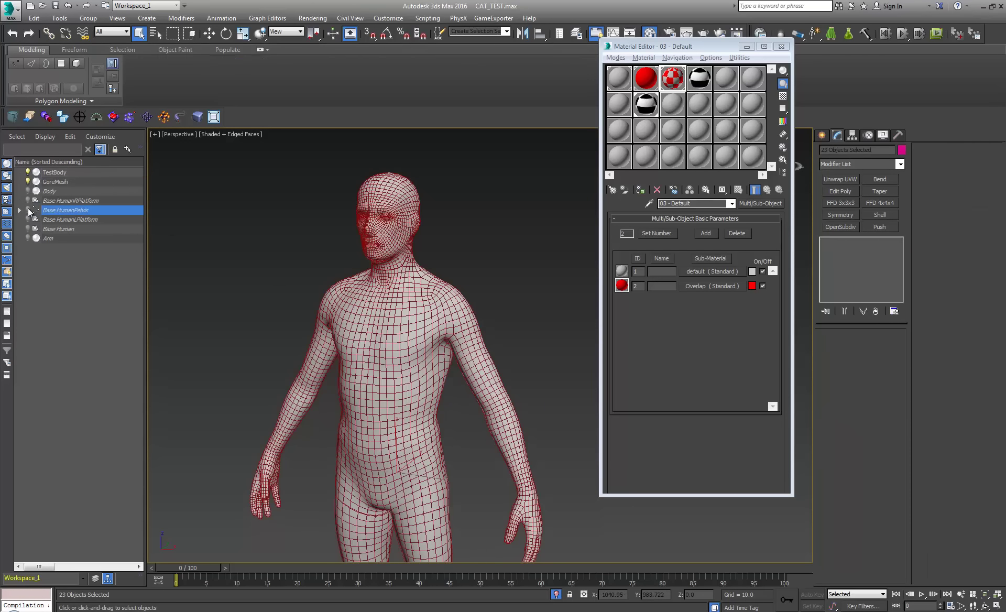
left_click(55, 181)
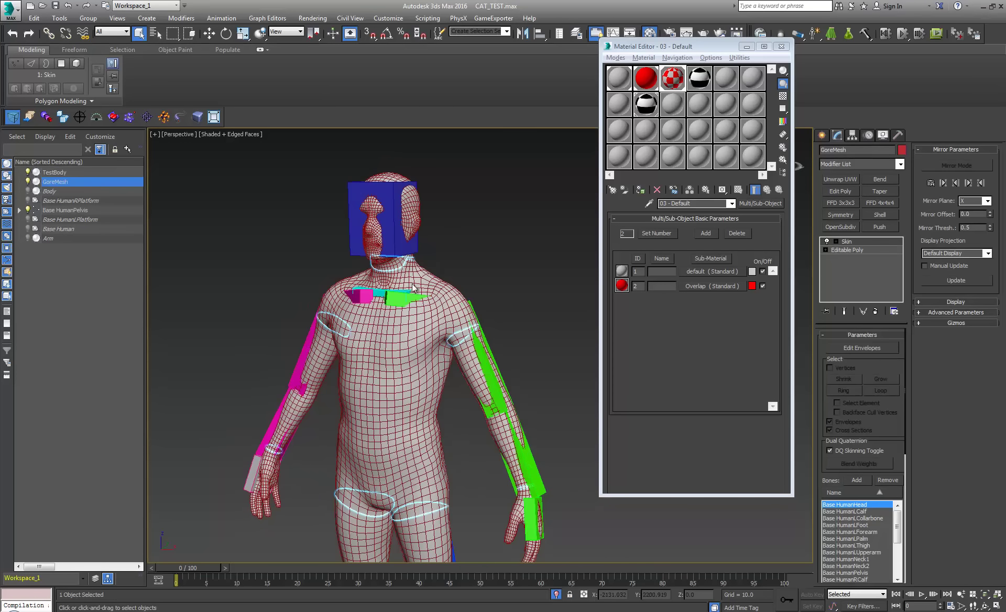
left_click(782, 46)
middle_click_drag(463, 422, 517, 349)
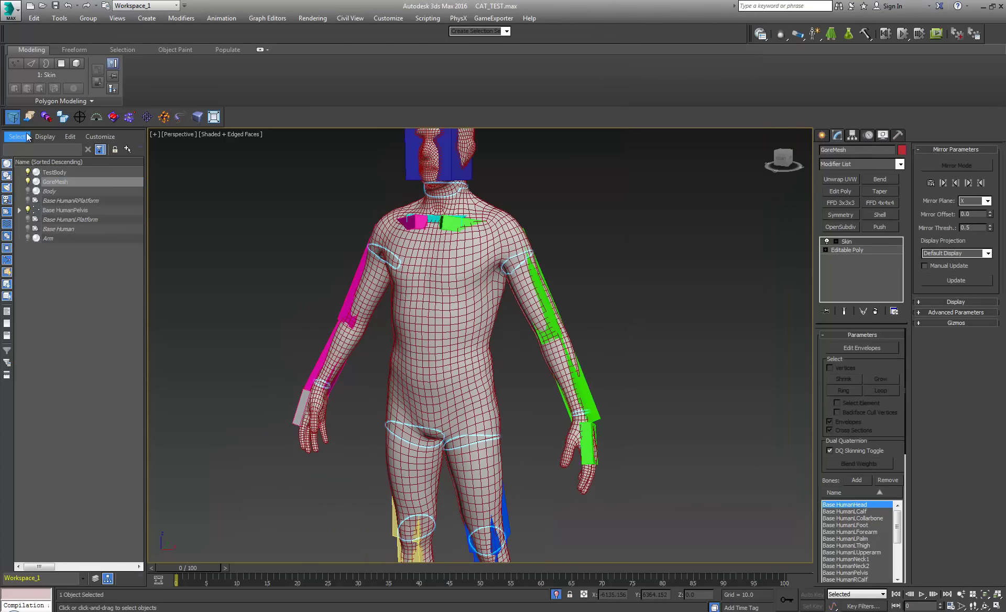
left_click(57, 173, "ctrl")
left_click(65, 211, "ctrl")
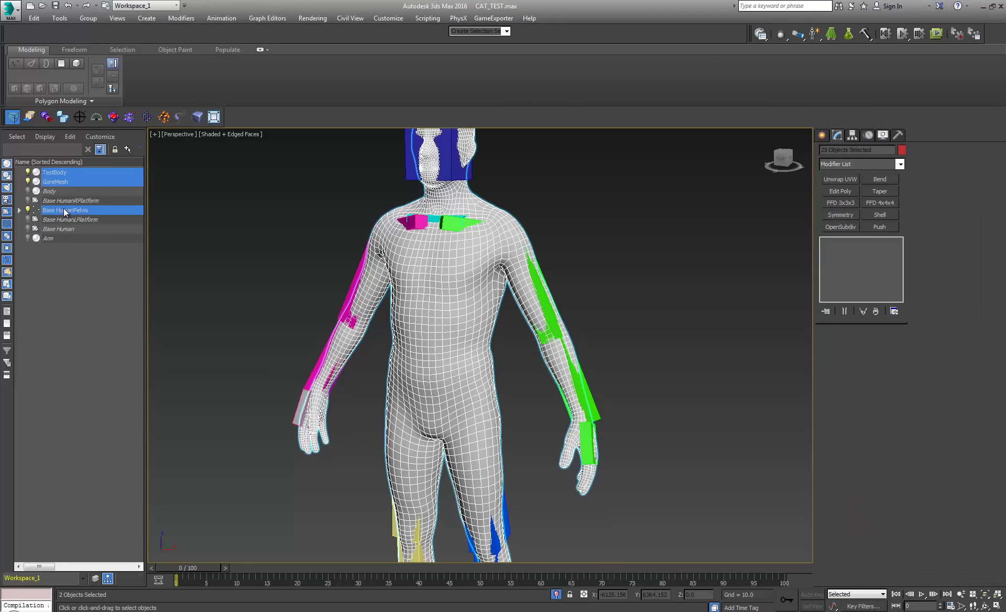
middle_click_drag(446, 375, 492, 347)
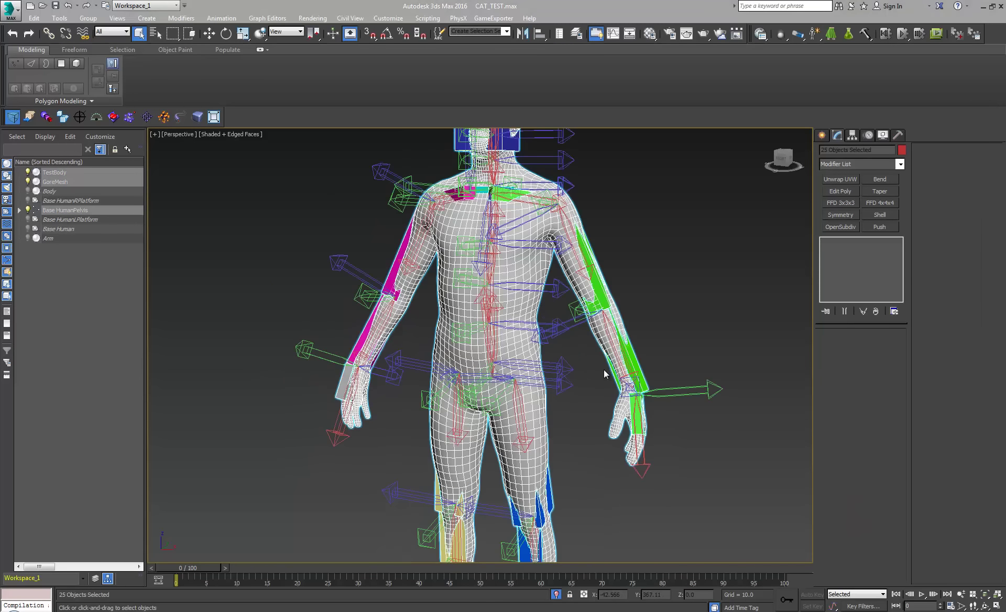
middle_click_drag(604, 370, 554, 394)
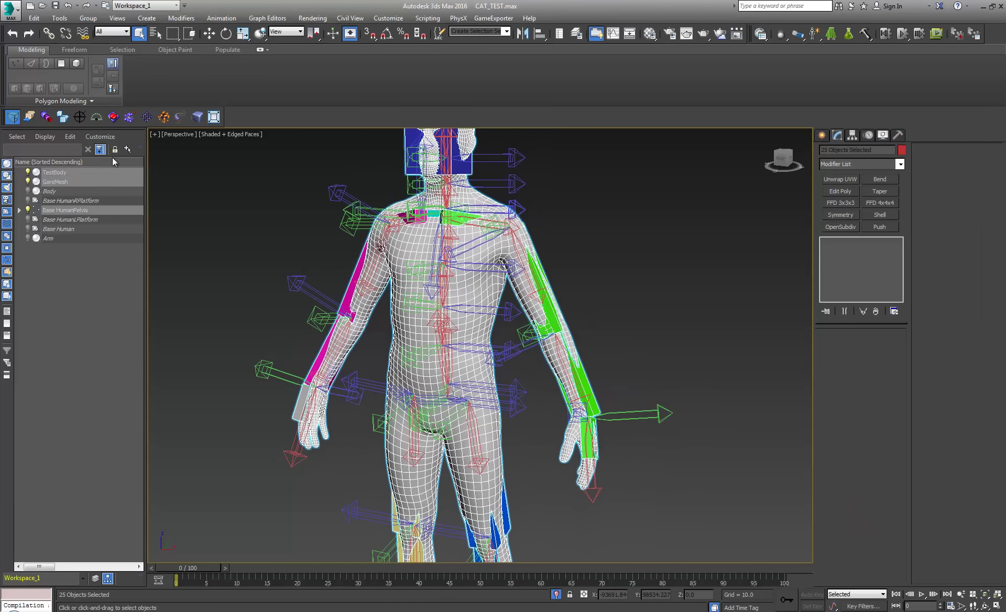
- Export the selected meshes and bones to the SplitTutorial folder as LeapinLarryTheLepper_FULL.FBX, keeping the current FBX options with Animation off
left_click(30, 117)
left_click(241, 215)
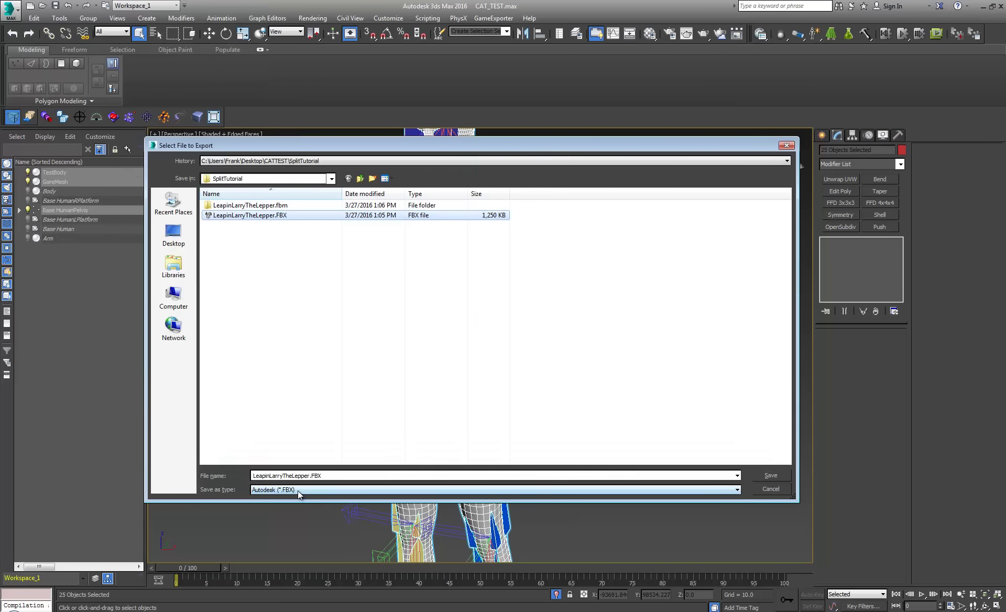
left_click(308, 478)
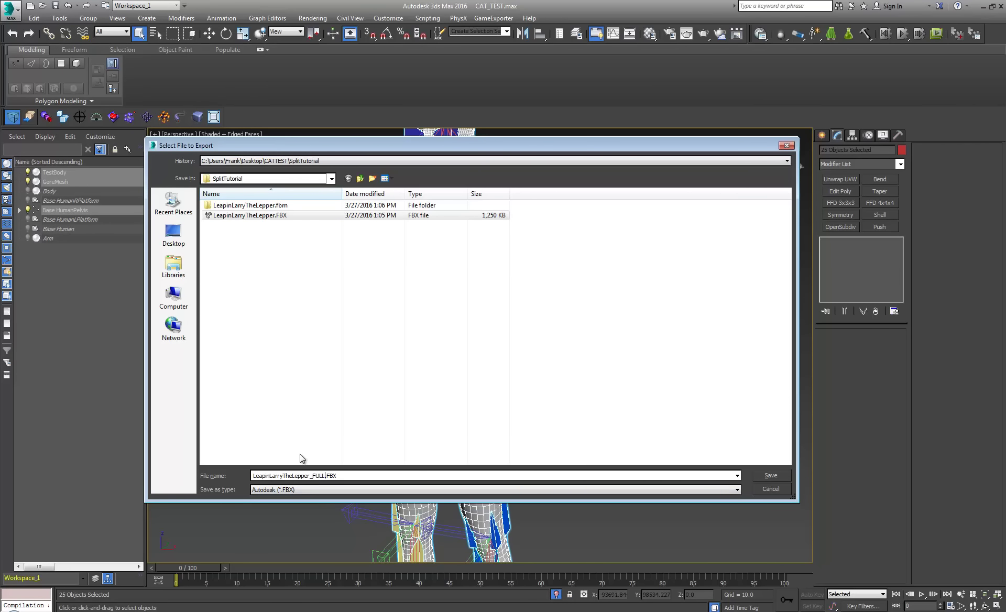
left_click(266, 219)
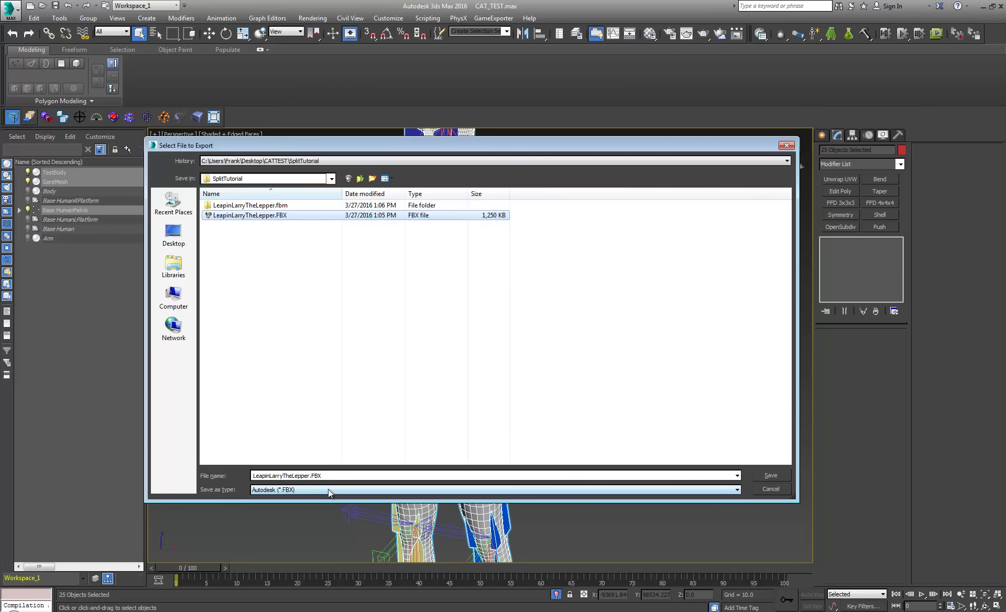
left_click(309, 478)
left_click(310, 477)
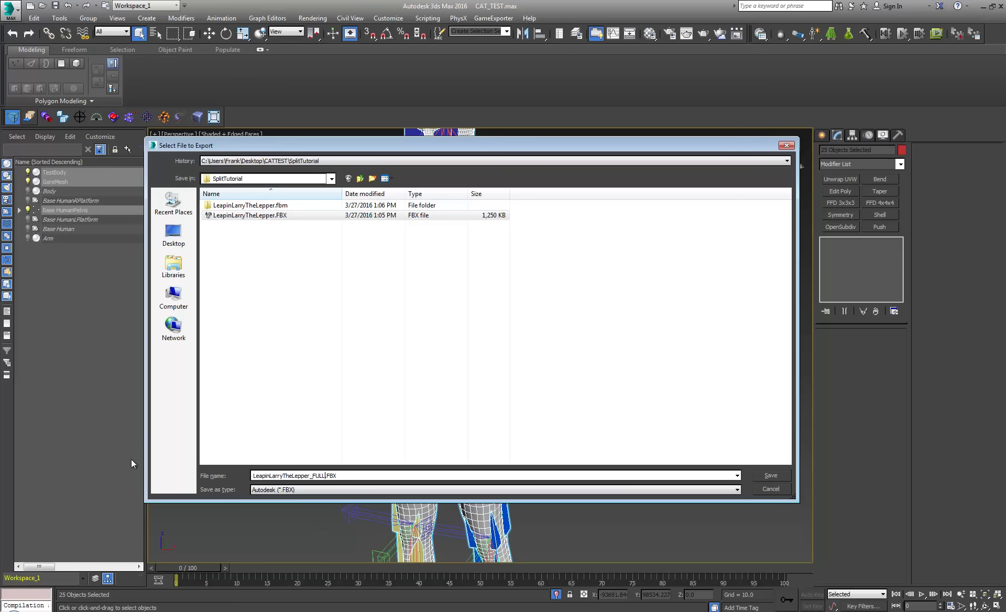
type("_FULL")
key("Return")
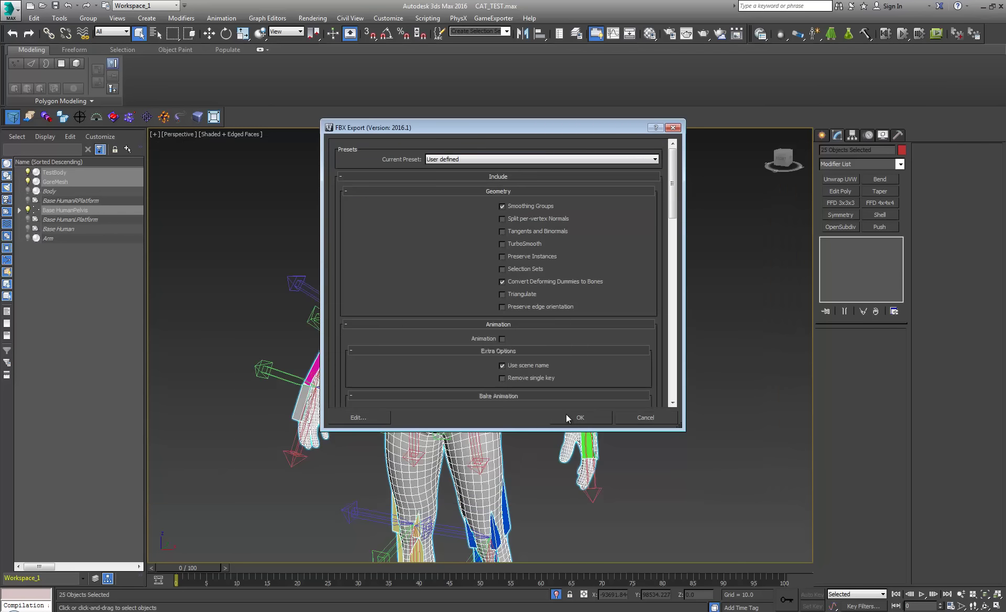
left_click(577, 417)
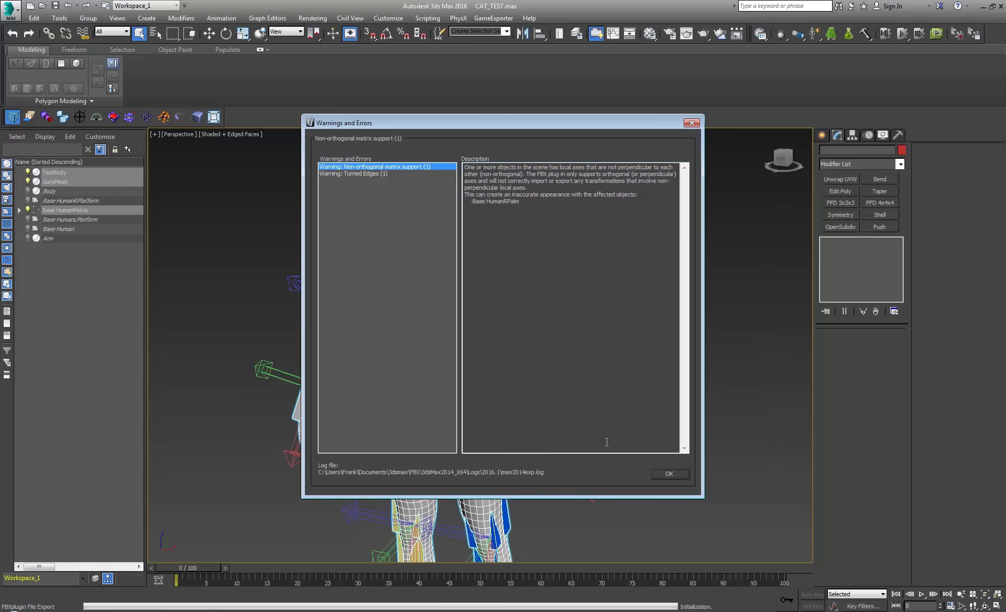
left_click(665, 474)
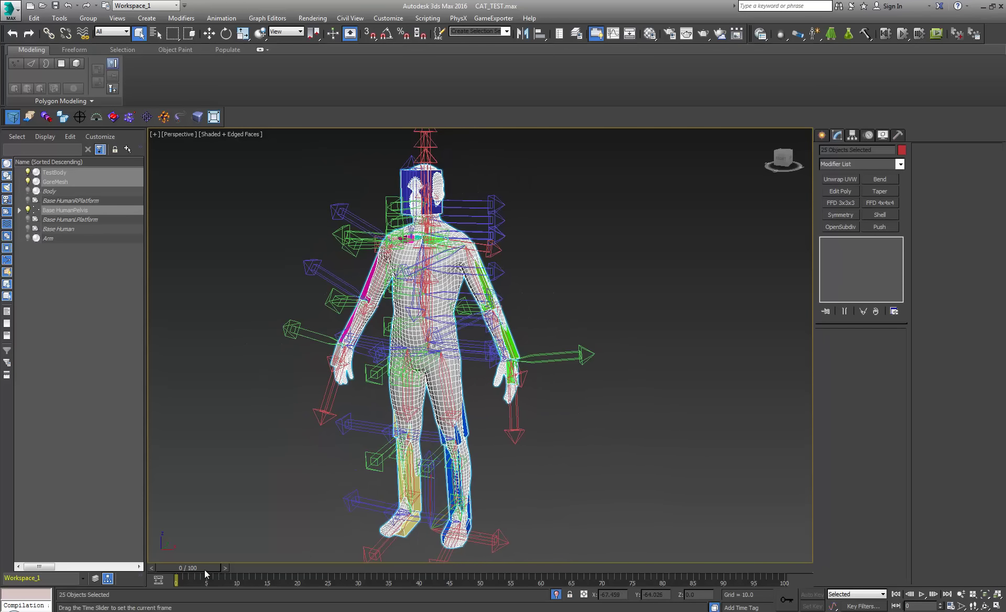
- Select the left thigh bone and delete the rig's Animation Layer so that the CATMotion Layer drives the character's walk
left_click_drag(205, 571, 202, 570)
left_click(470, 429)
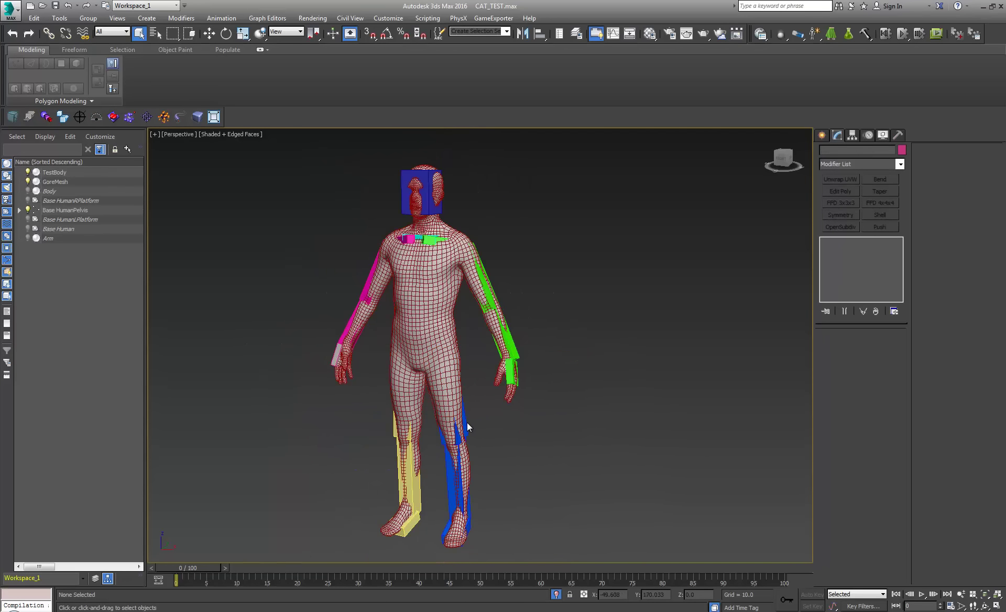
left_click(467, 423)
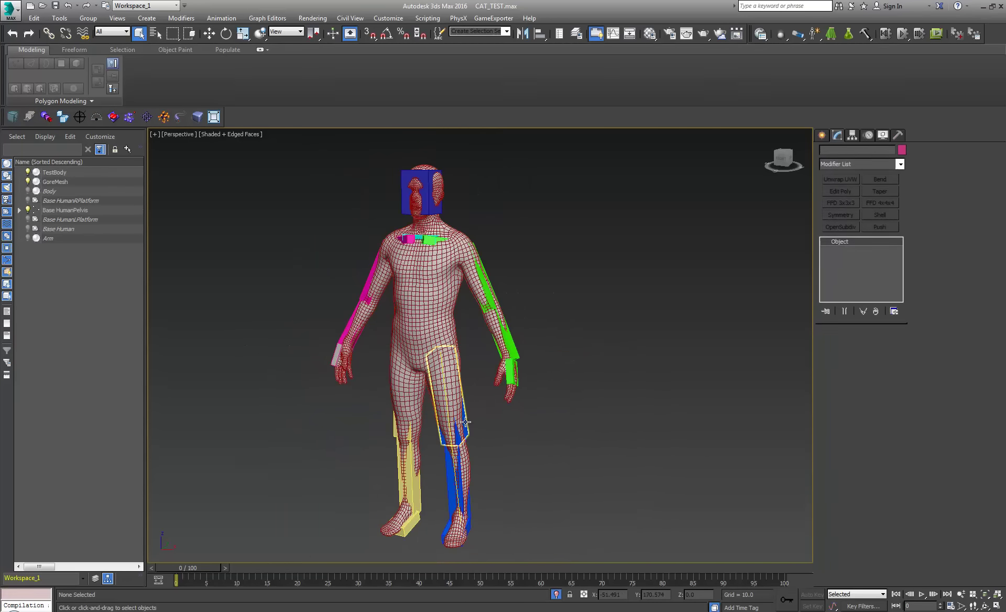
left_click(868, 135)
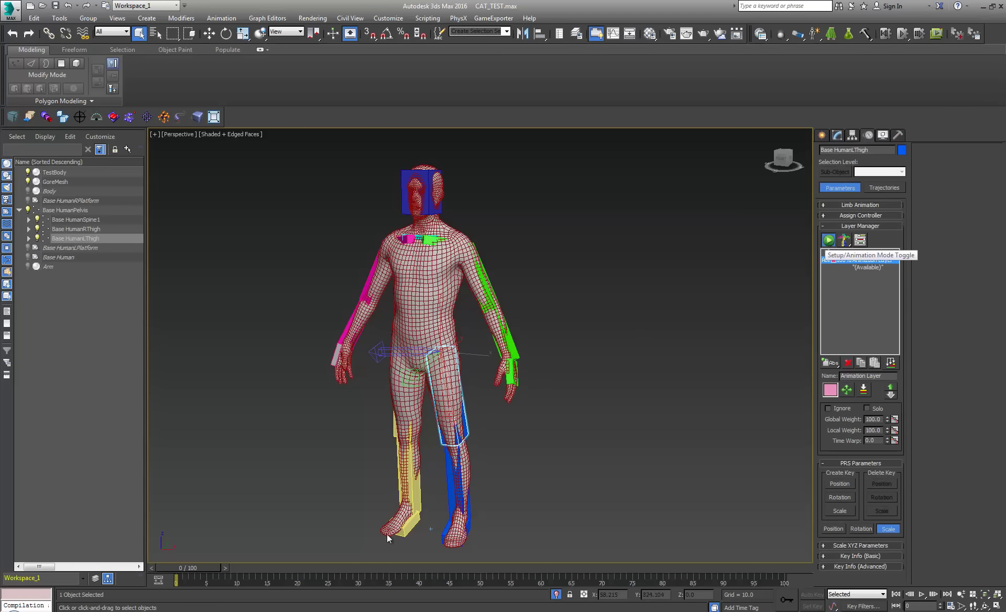
left_click(849, 362)
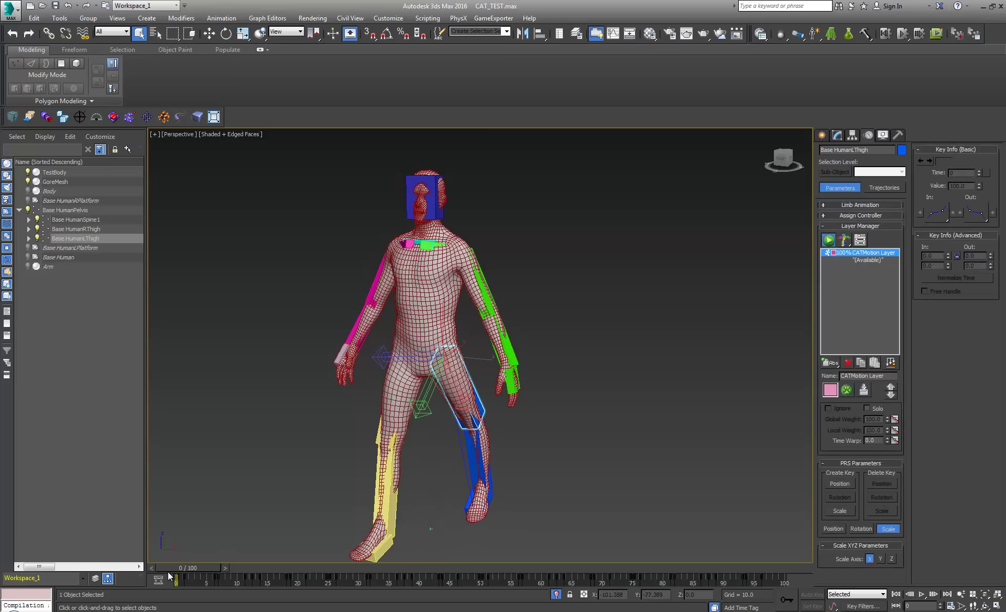
mouse_move(176, 569)
left_mouse_down()
mouse_move(429, 552)
mouse_move(577, 527)
mouse_move(732, 524)
mouse_move(176, 556)
left_mouse_up()
key("q")
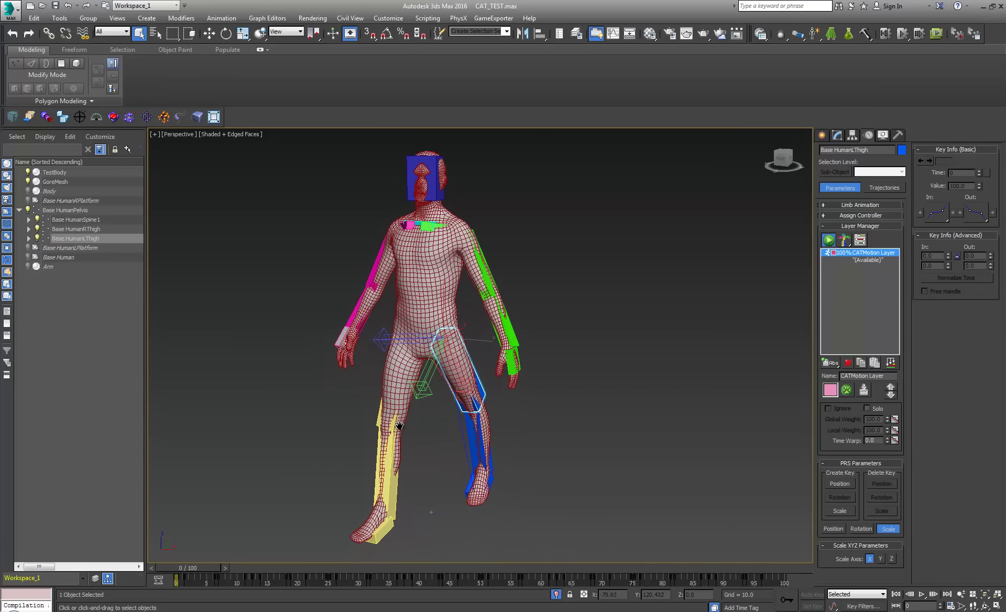
- Select the Base HumanPelvis bone hierarchy and export it as the FBX file Larry_Walk with Animation enabled
middle_click_drag(399, 425, 398, 401)
double_click(52, 211)
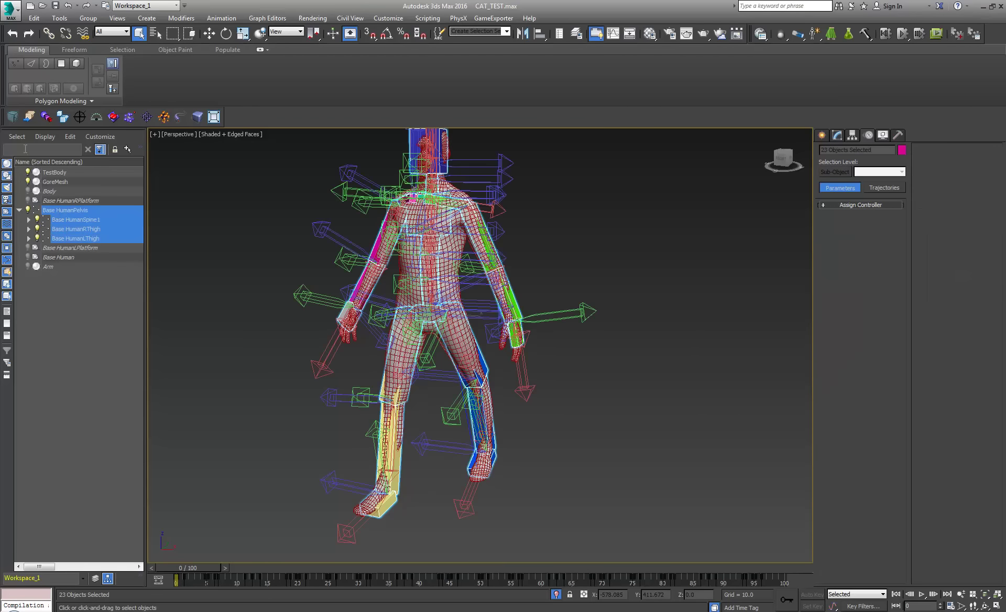
left_click(29, 117)
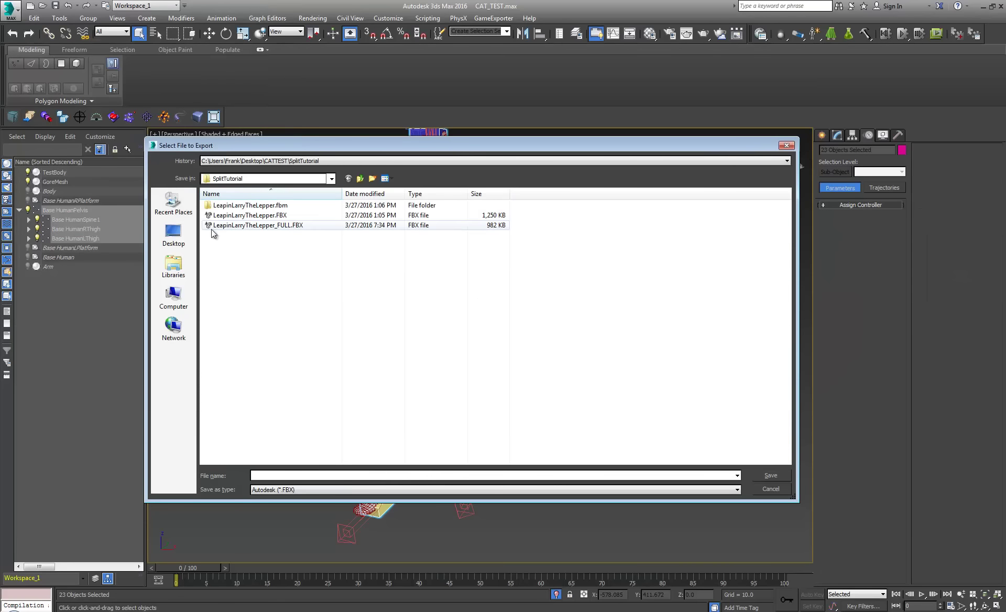
left_click(262, 215)
double_click(299, 476)
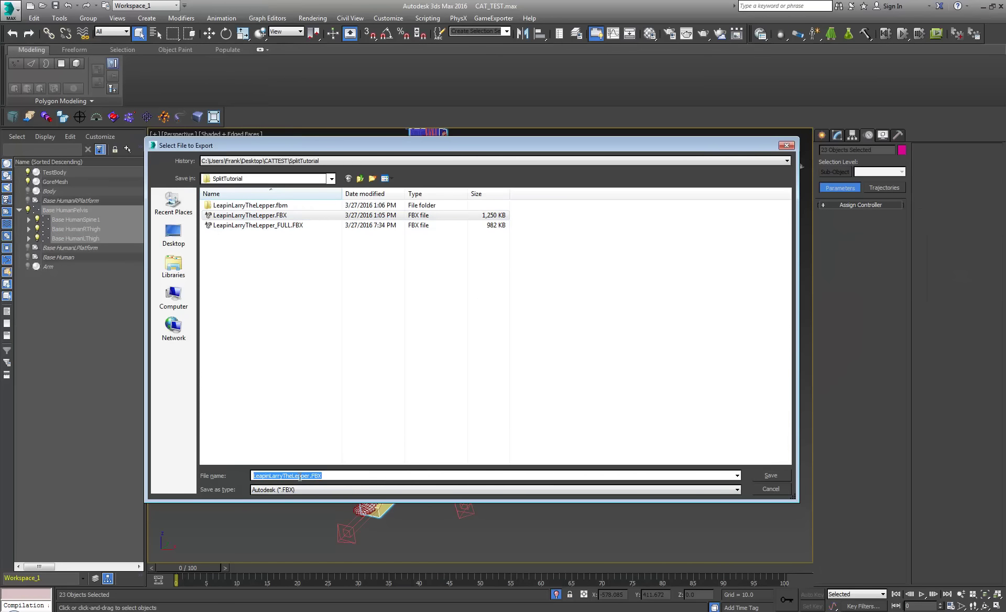
type("Larry_Walk")
left_click(766, 476)
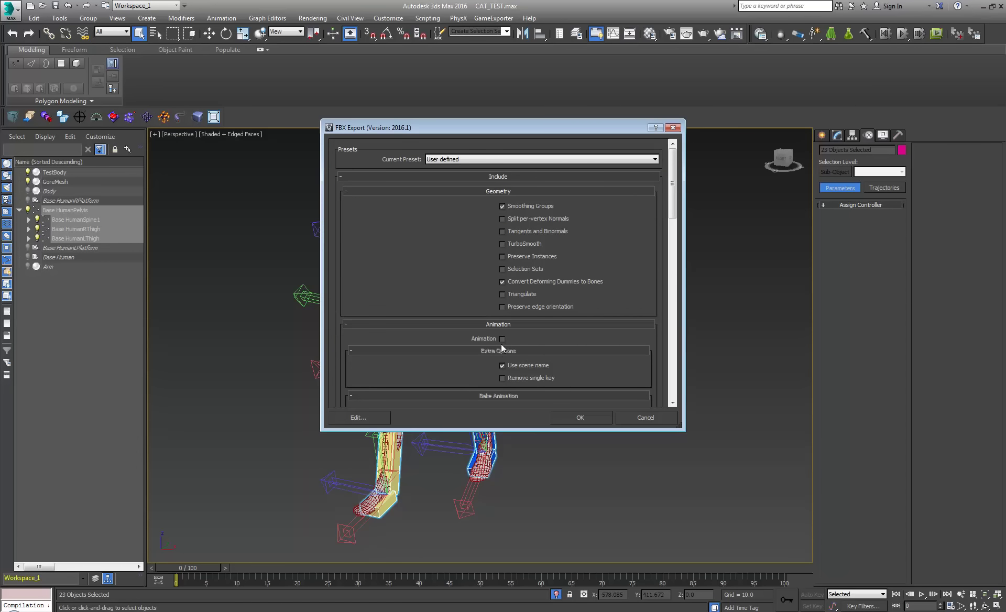
left_click(503, 339)
left_click(571, 418)
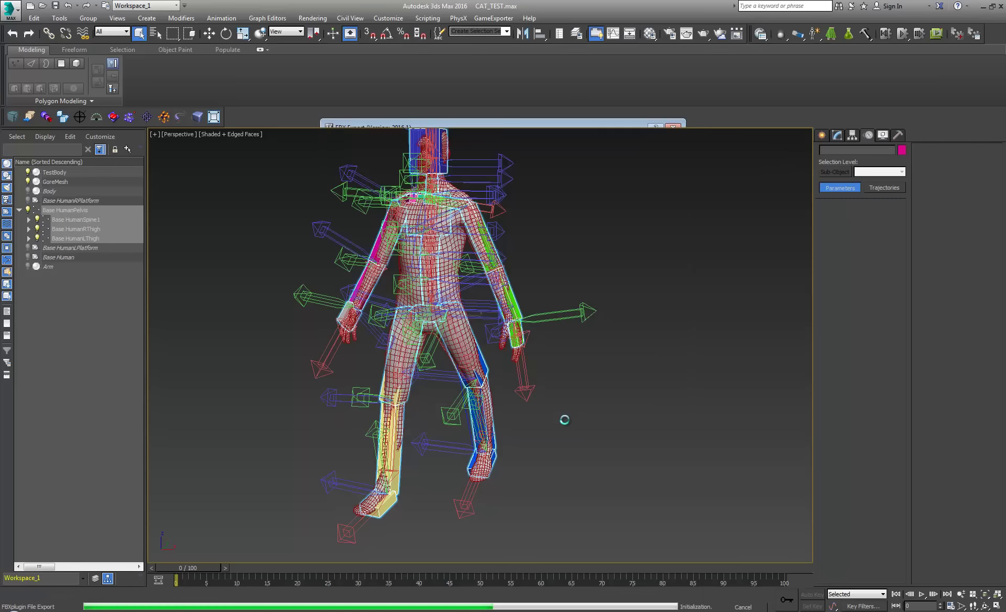
left_click(668, 473)
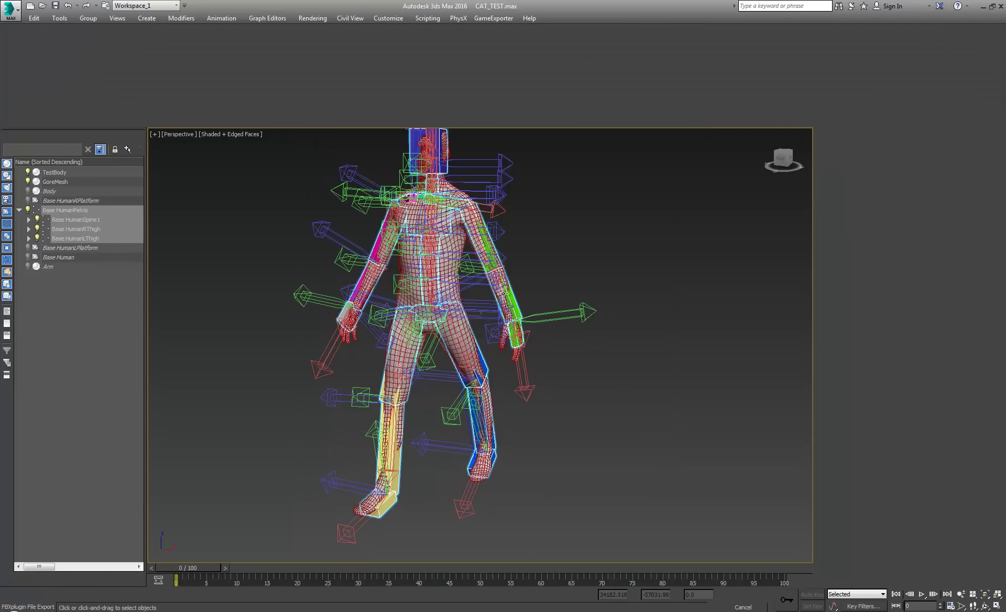
- Switch to Unreal Editor, dock the 04_-_Default_Inst window among the main editor's tabs, and return to the FirstPersonExampleMap level
left_click(463, 303)
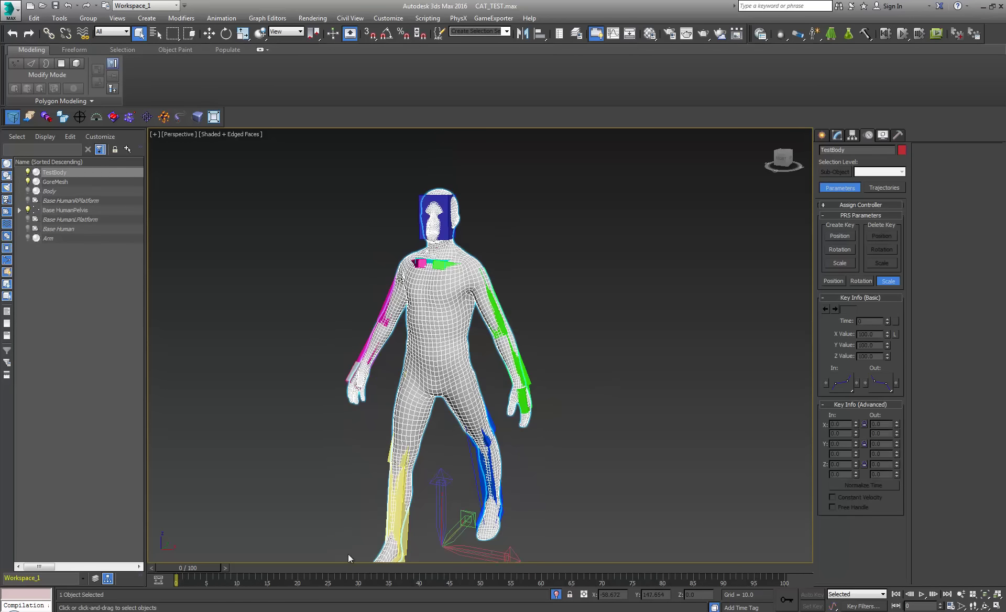
middle_click_drag(349, 555, 341, 499)
left_click(309, 611)
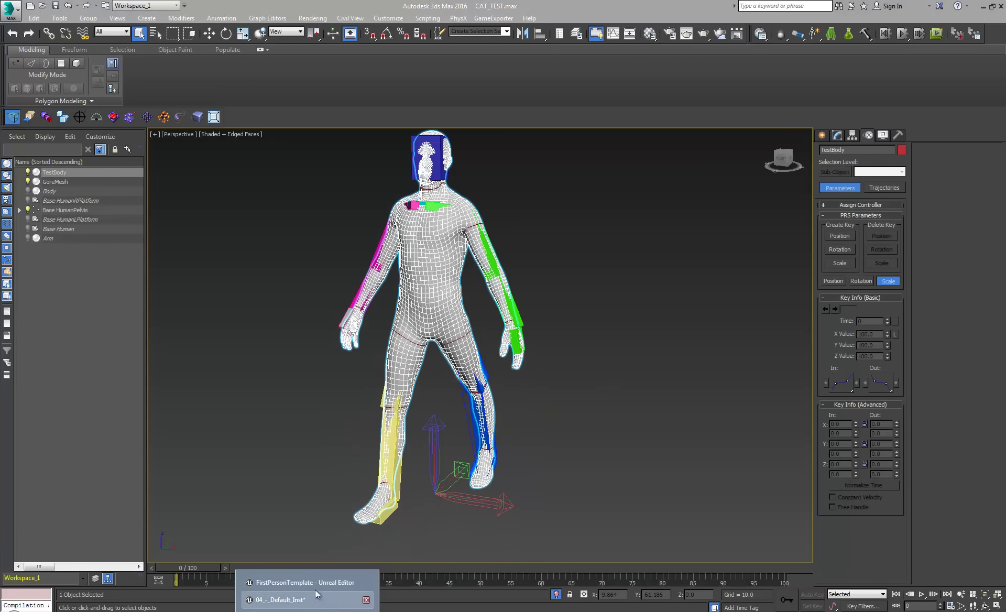
left_click(317, 601)
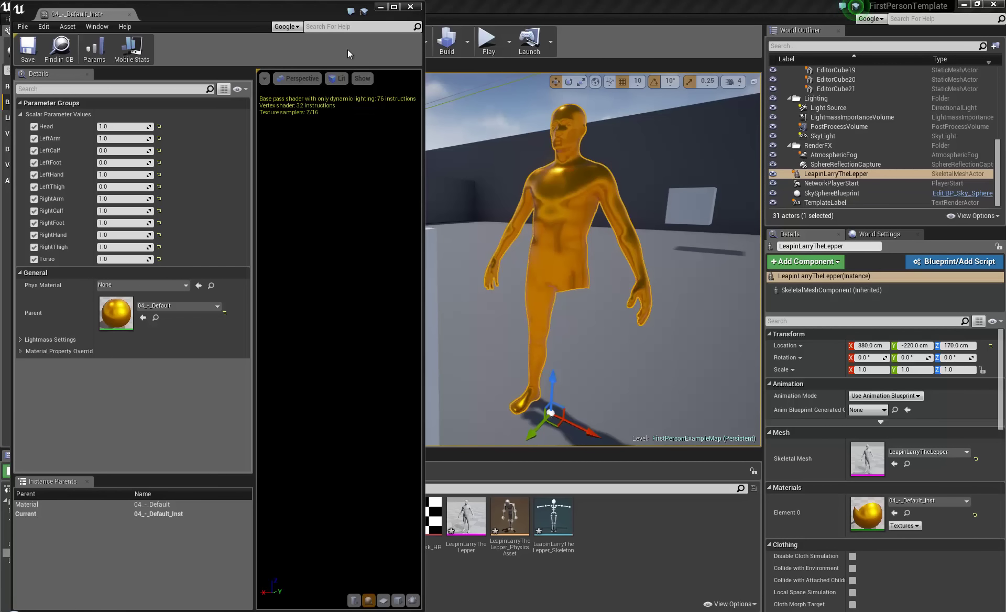
left_click_drag(107, 14, 244, 12)
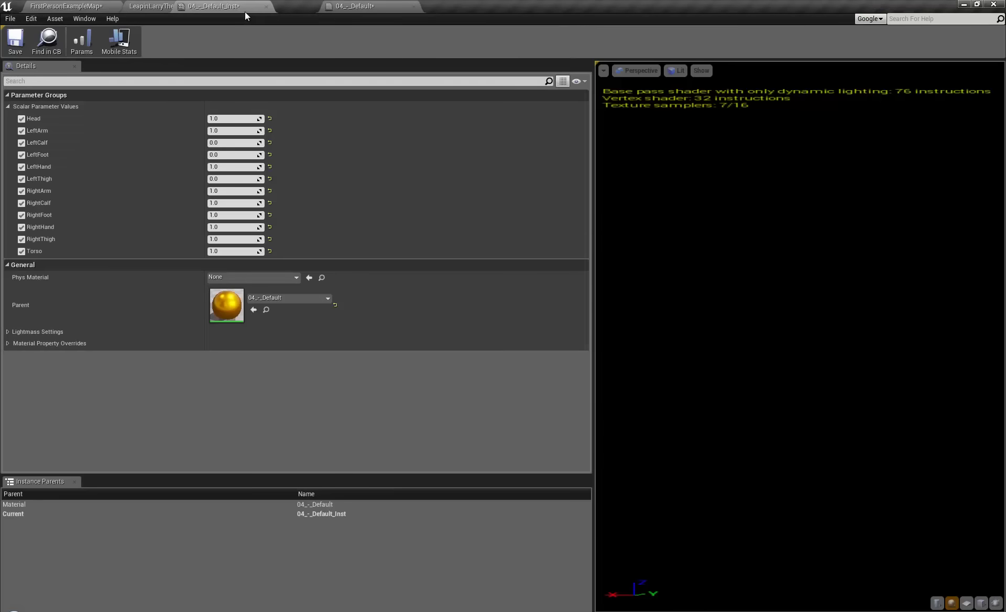
left_click(62, 6)
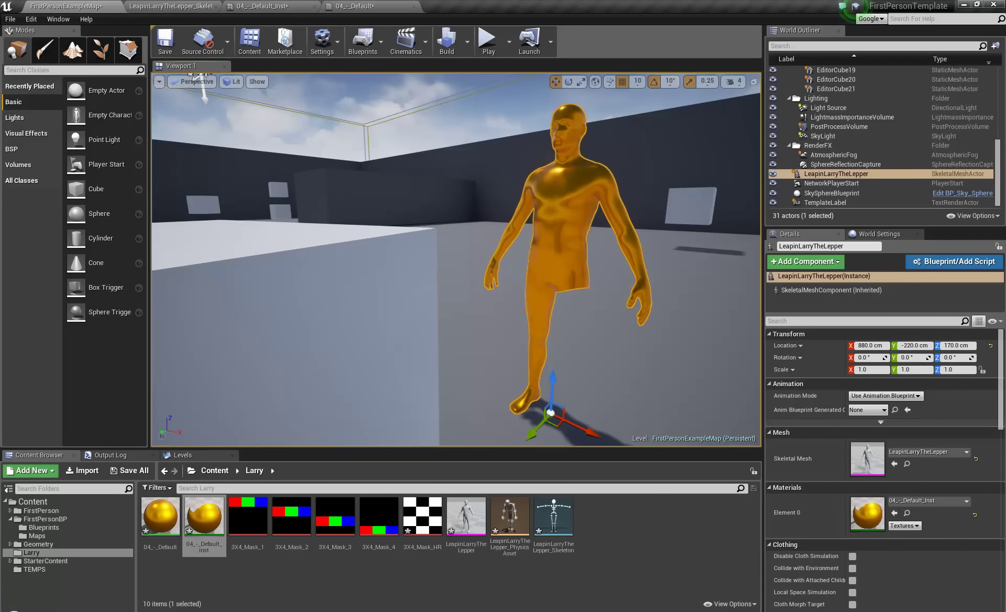
- Try to import LeapinLarryTheLepper_FULL.FBX into the Larry folder with Import Mesh off and LeapinLarryTheLepper_Skeleton as the skeleton
left_click_drag(608, 529, 600, 513)
left_click_drag(537, 269, 511, 68)
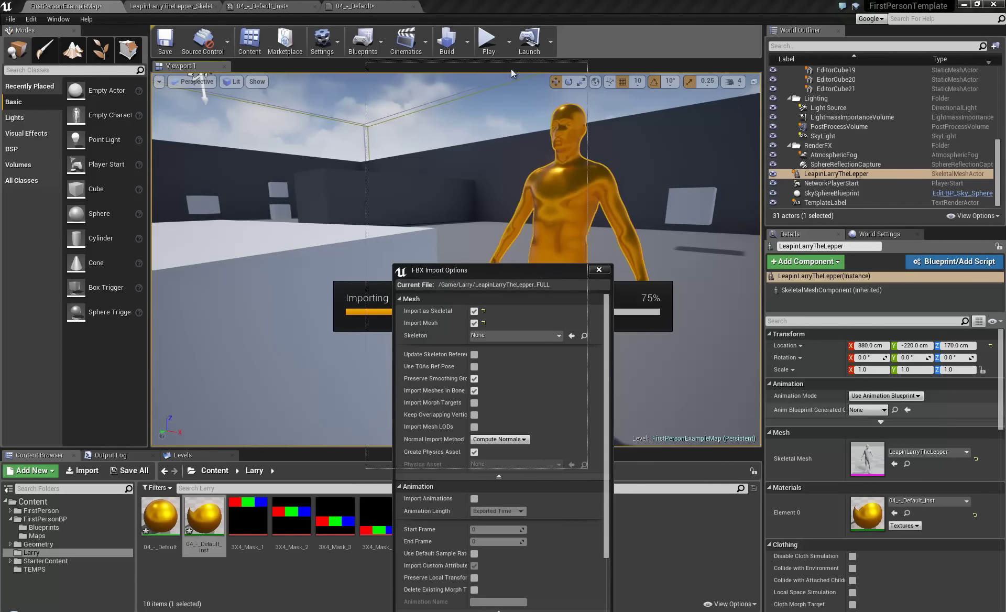
left_click(449, 121)
left_click(467, 123)
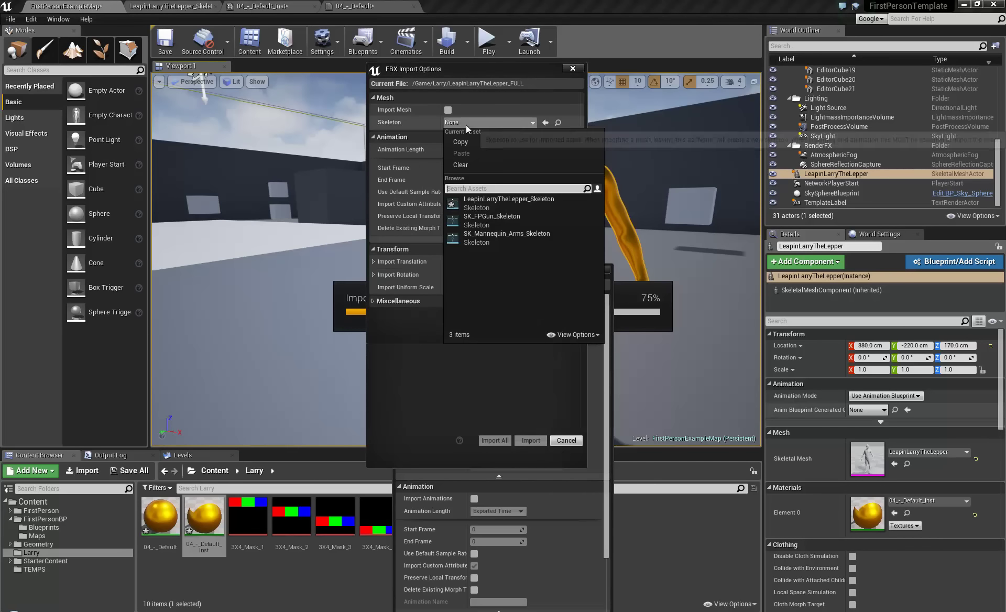
left_click(512, 203)
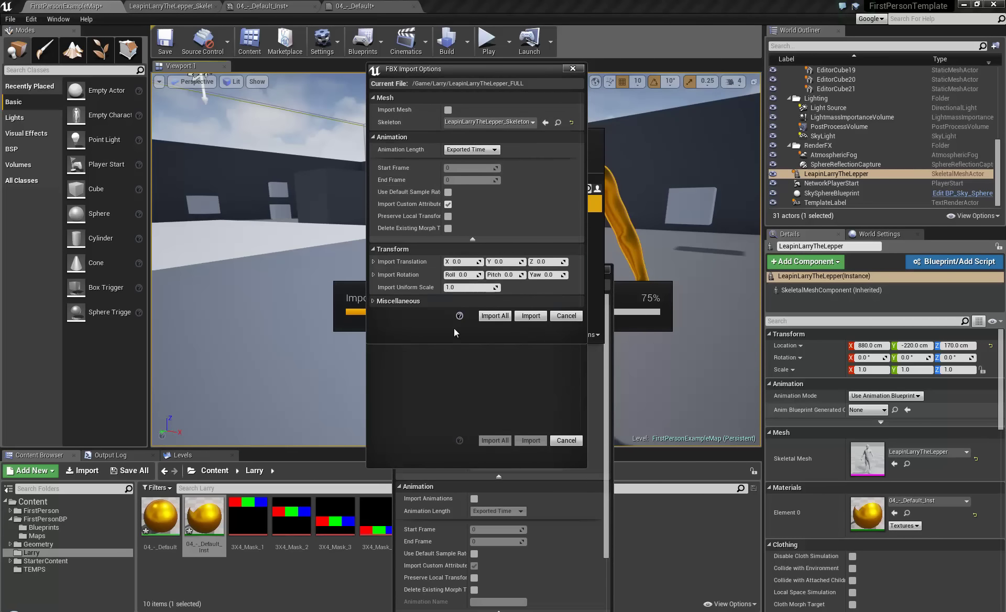
left_click(376, 301)
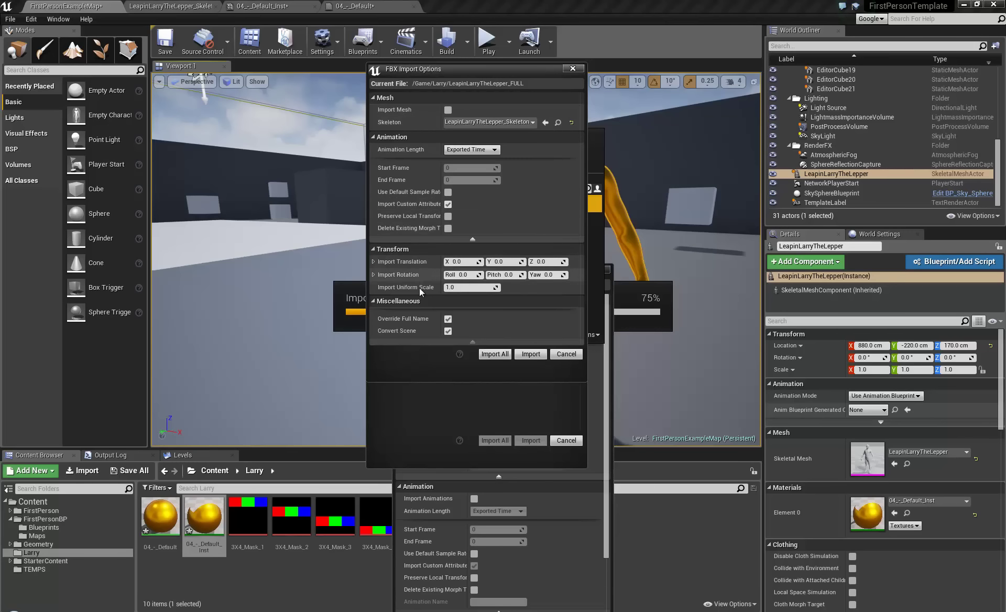
left_click(524, 353)
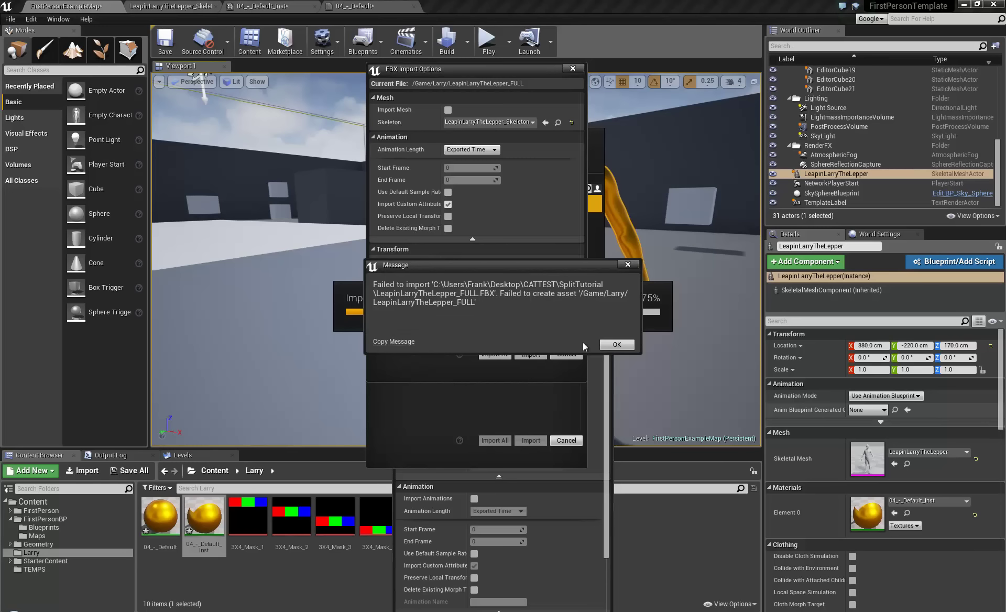
- Dismiss the failed-import messages and import LeapinLarryTheLepper_FULL.FBX with Import Mesh on and LeapinLarryTheLepper_Skeleton as the skeleton
left_click(616, 345)
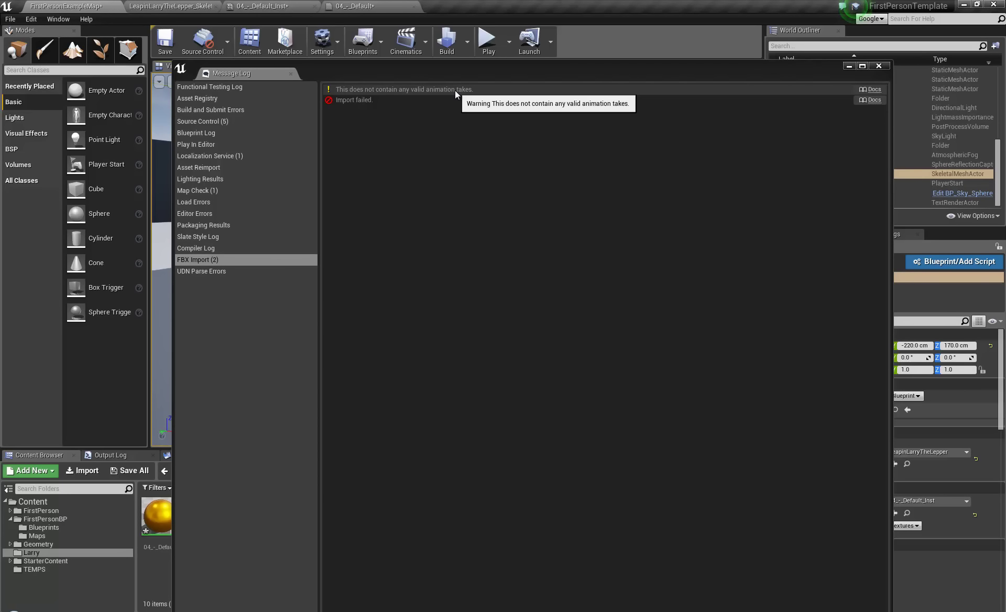
left_click(879, 65)
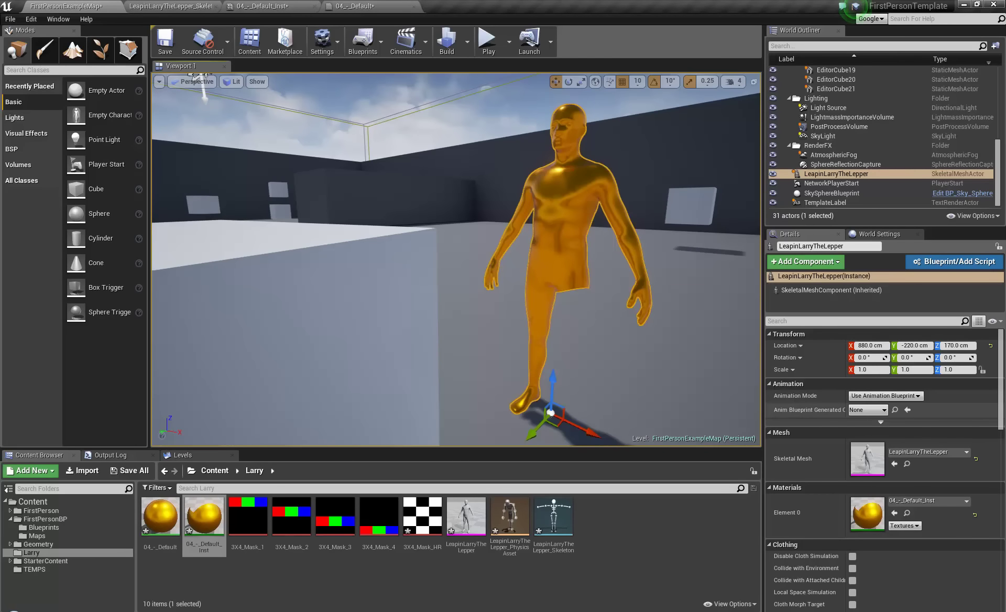
left_click_drag(615, 516, 602, 517)
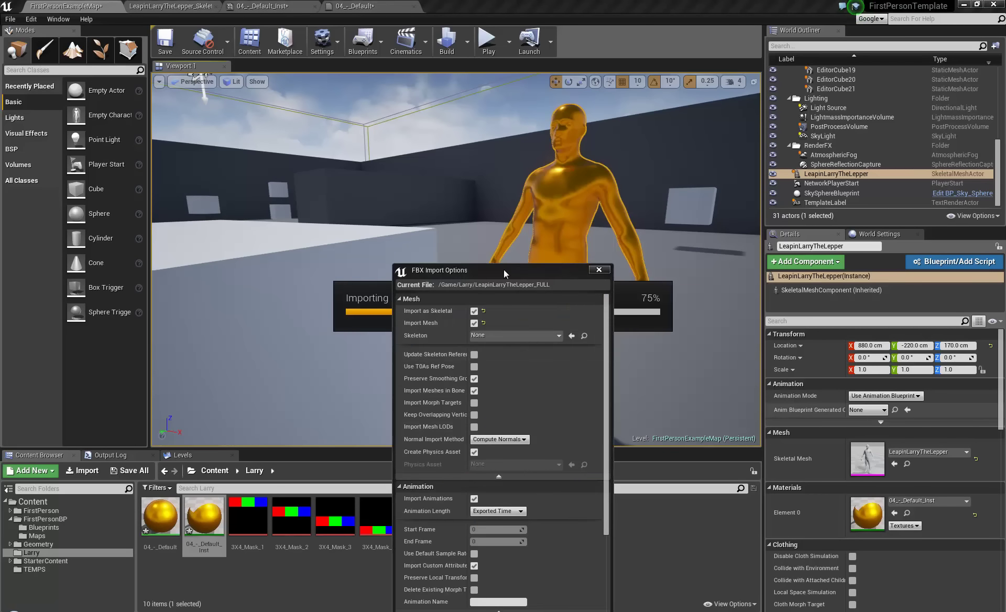
left_click_drag(504, 269, 499, 132)
left_click(502, 199)
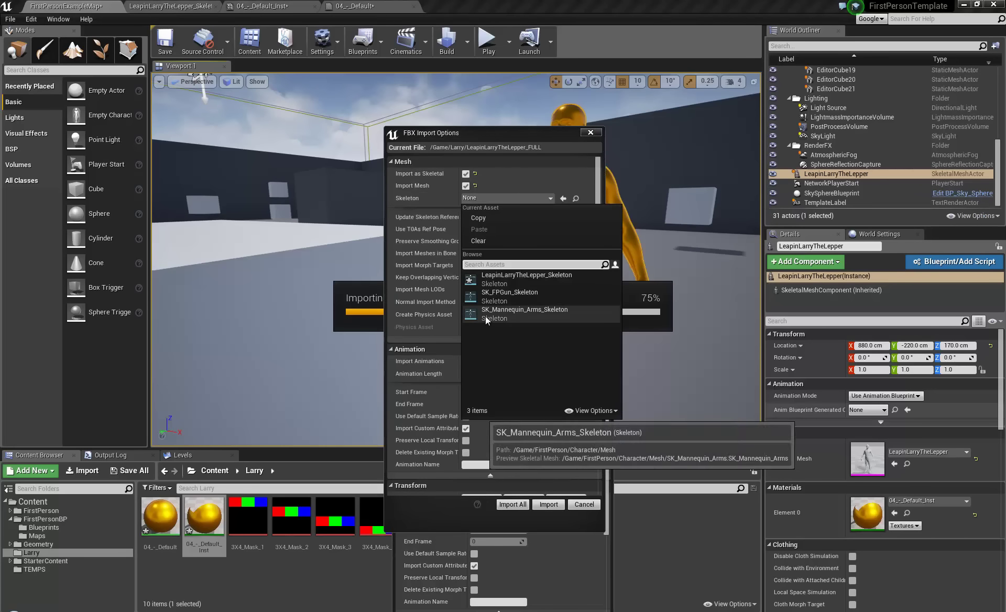
left_click(513, 275)
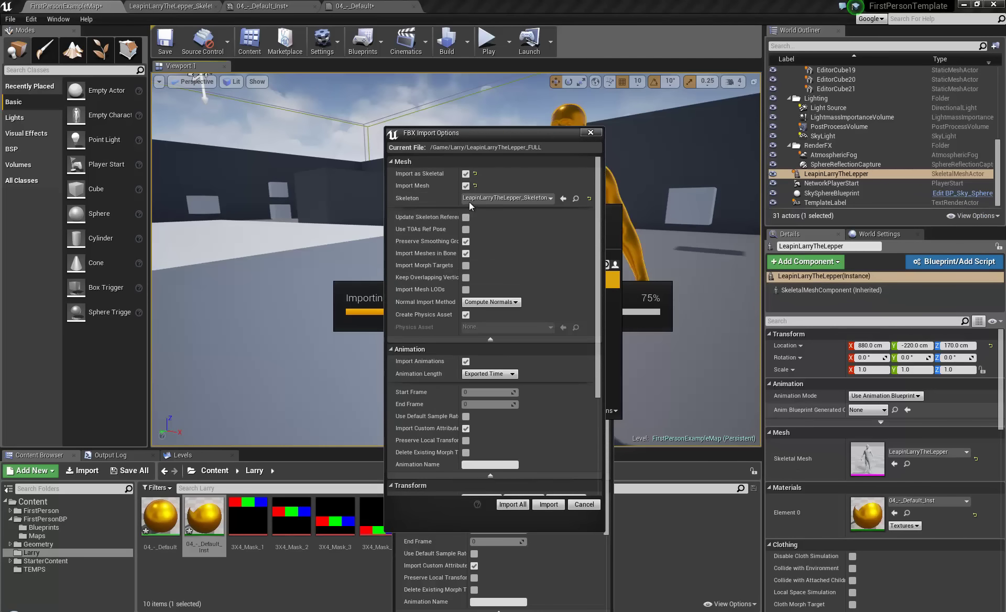
left_click(471, 361)
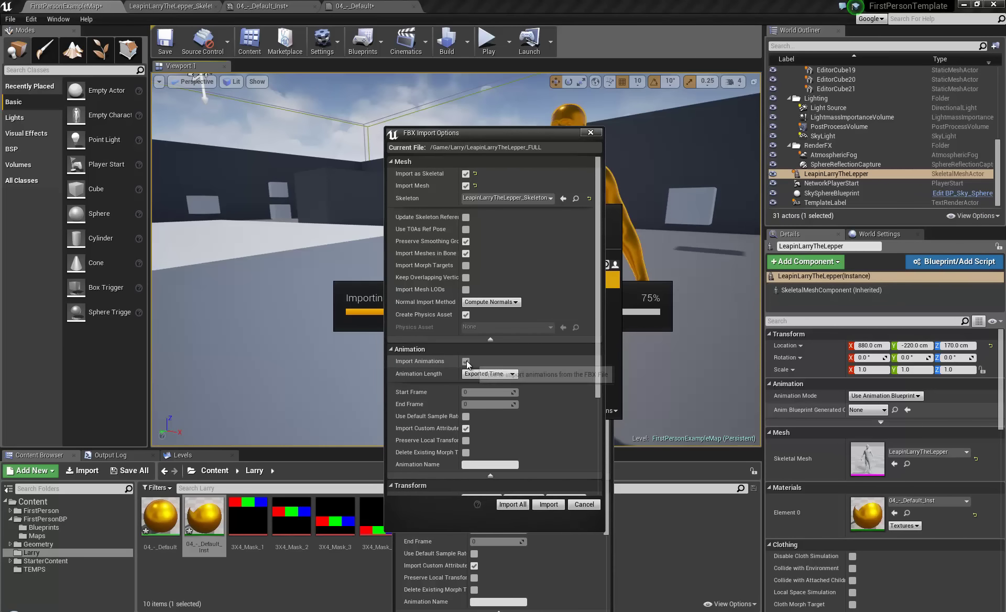
left_click(466, 186)
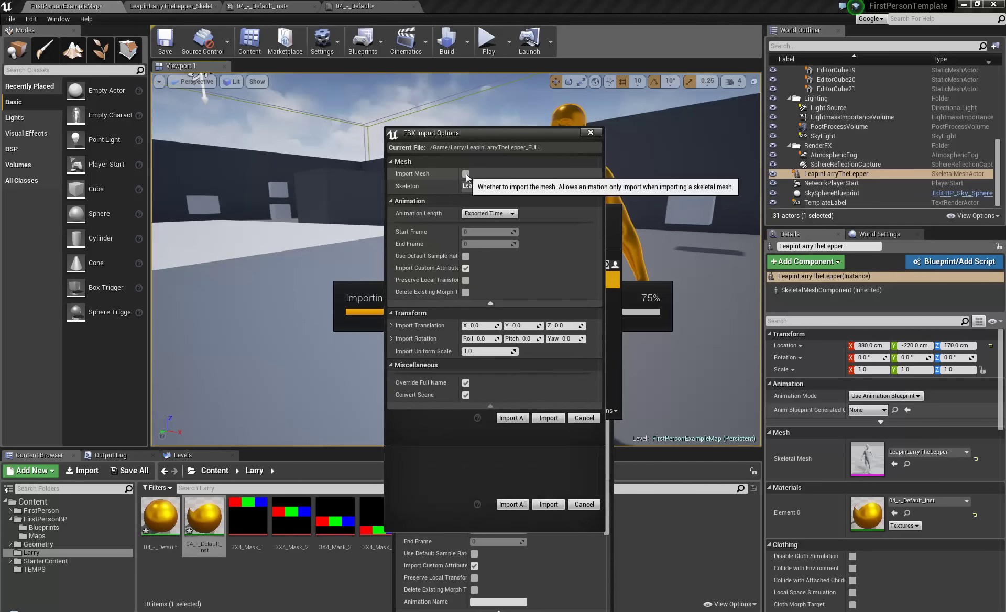
left_click(466, 174)
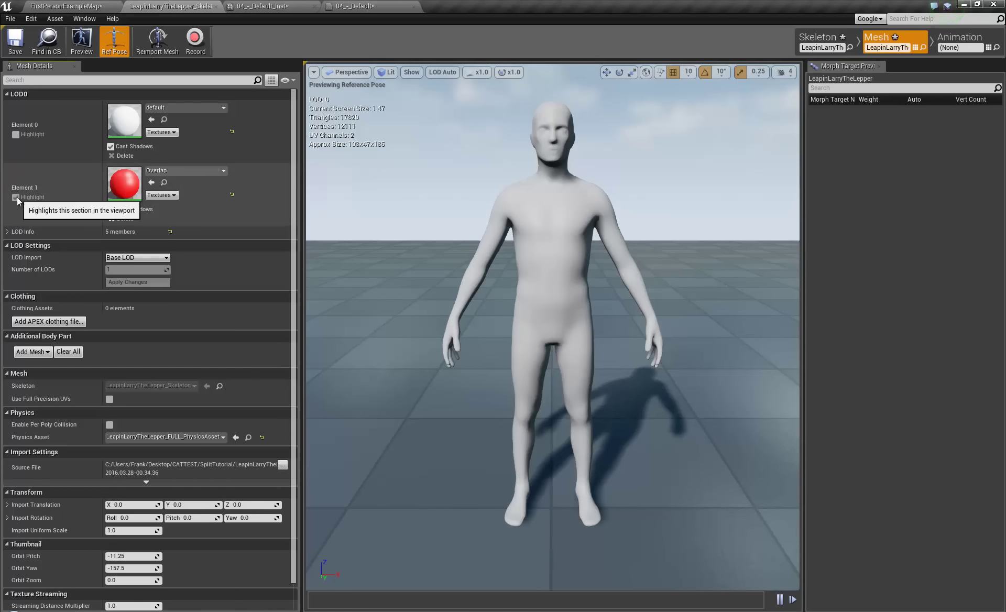
- Toggle the highlights of the default and Overlap material sections on the imported mesh and inspect the red cap geometry inside the body
left_click(17, 134)
left_click(17, 134)
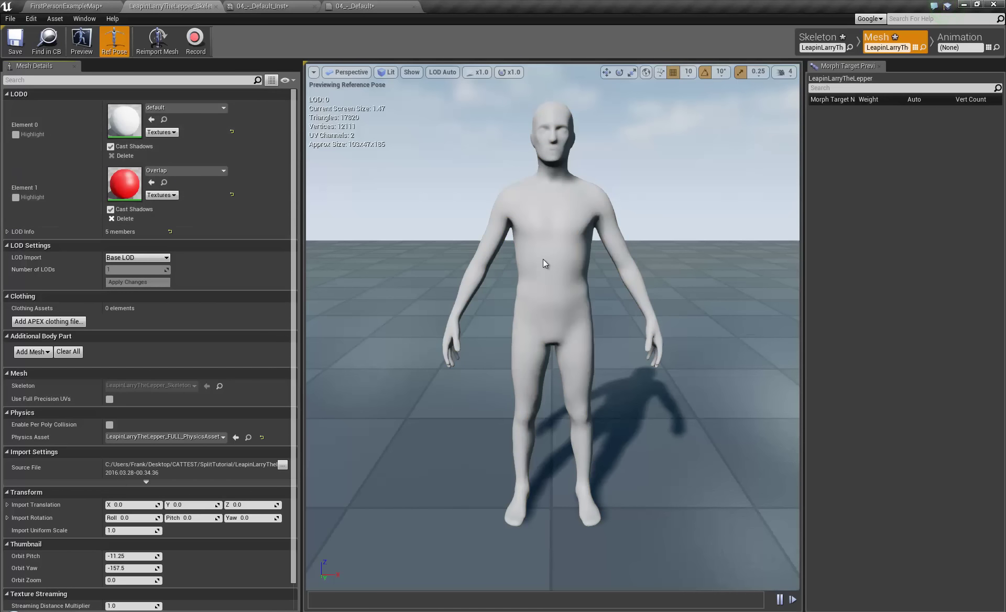
scroll(552, 213, "up", 8)
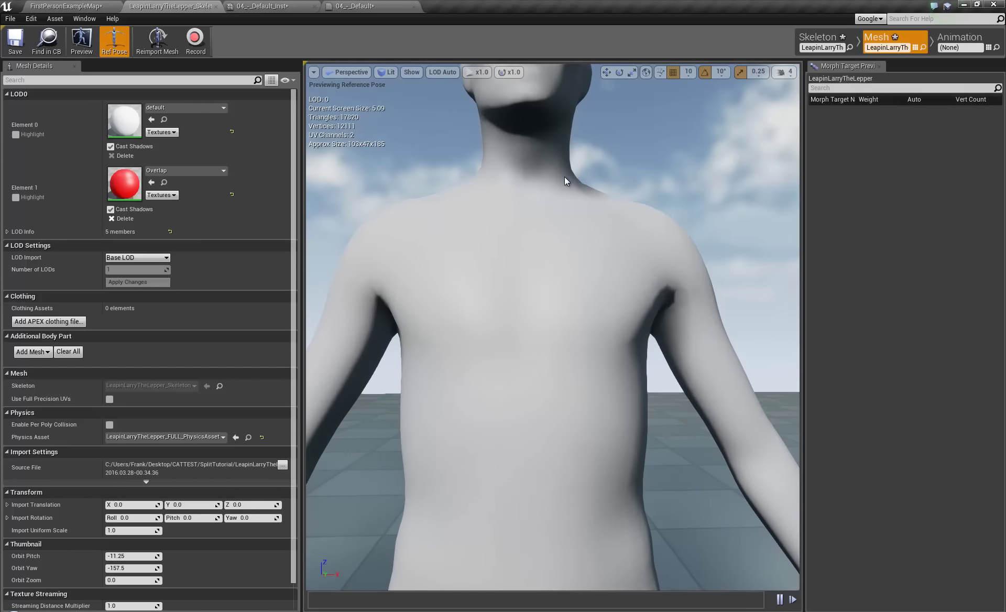
scroll(564, 177, "up", 6)
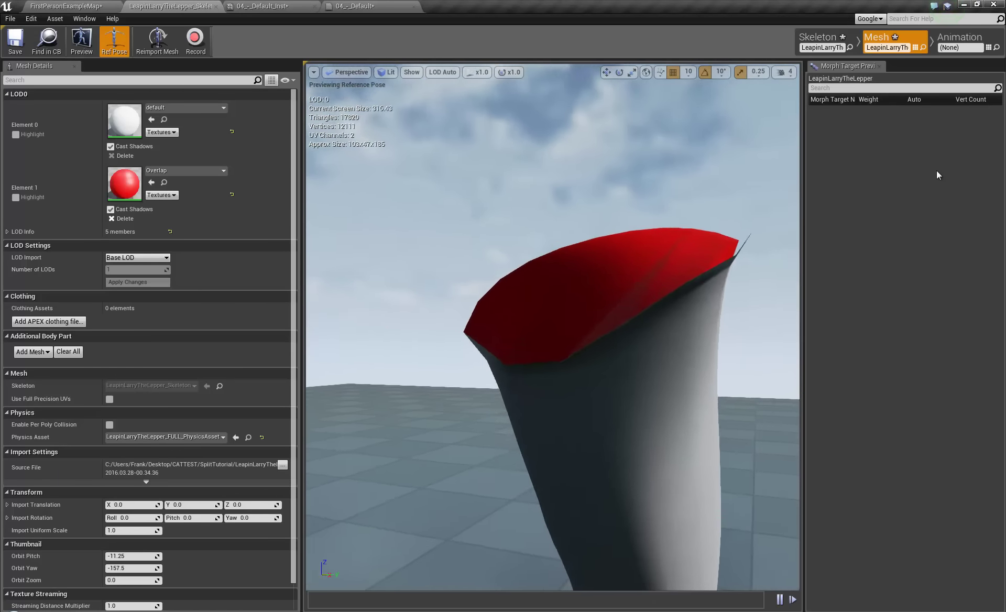
left_click_drag(936, 171, 970, 217, "alt")
scroll(565, 177, "up", 1)
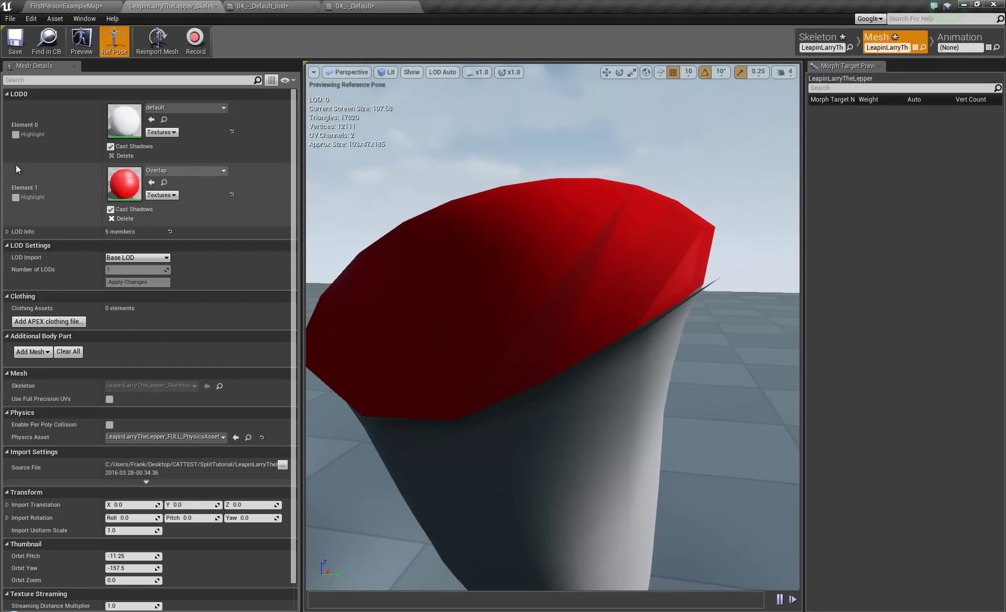
left_click(17, 200)
left_click(17, 199)
left_click(18, 199)
left_click(17, 200)
scroll(568, 310, "down", 3)
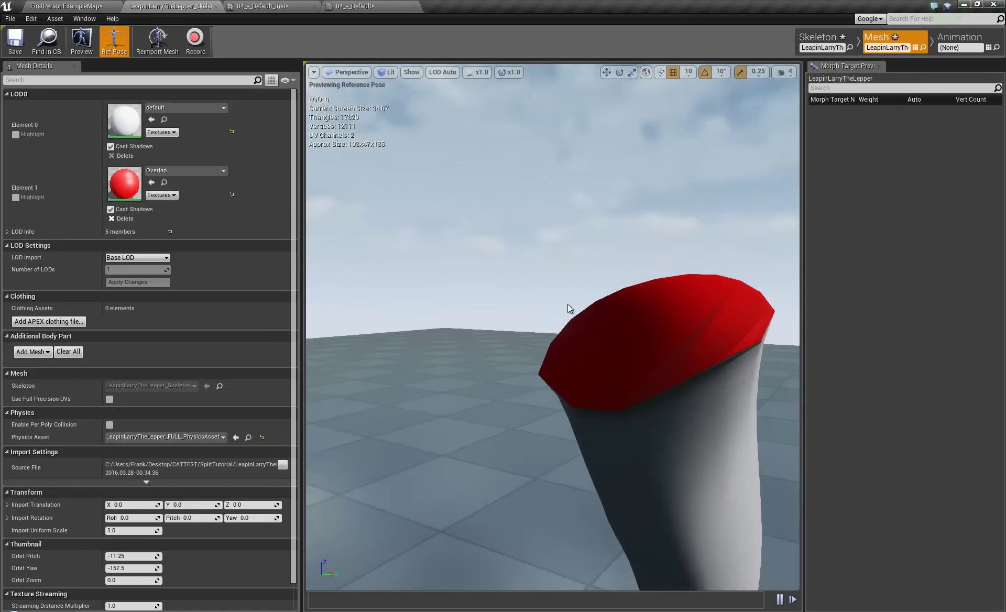
- Examine the full character mesh in its reference pose from outside and inside, including the red caps at the limb joints
left_click_drag(568, 310, 859, 611, "alt")
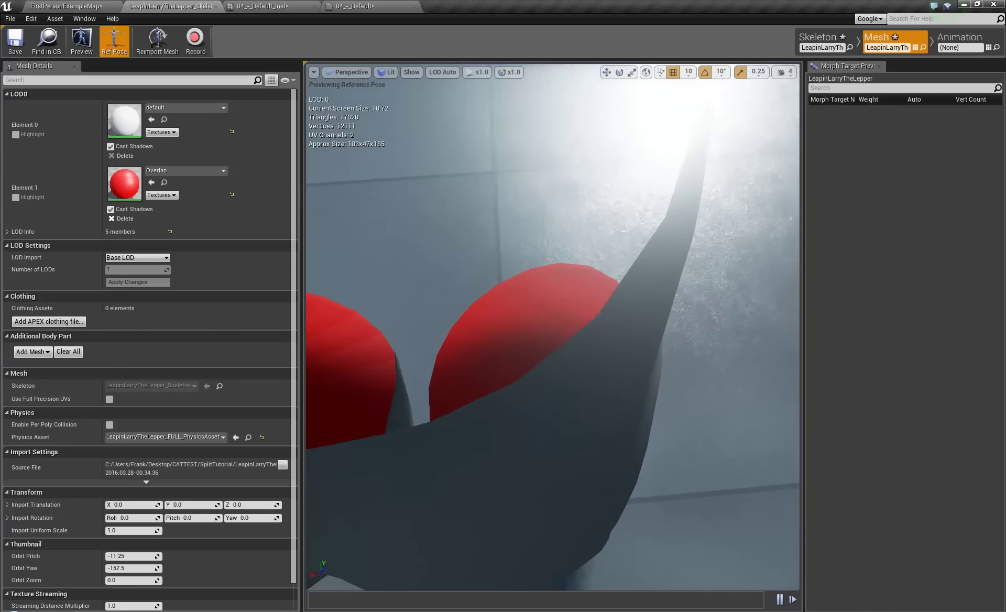
left_click_drag(469, 524, 1, 218, "alt")
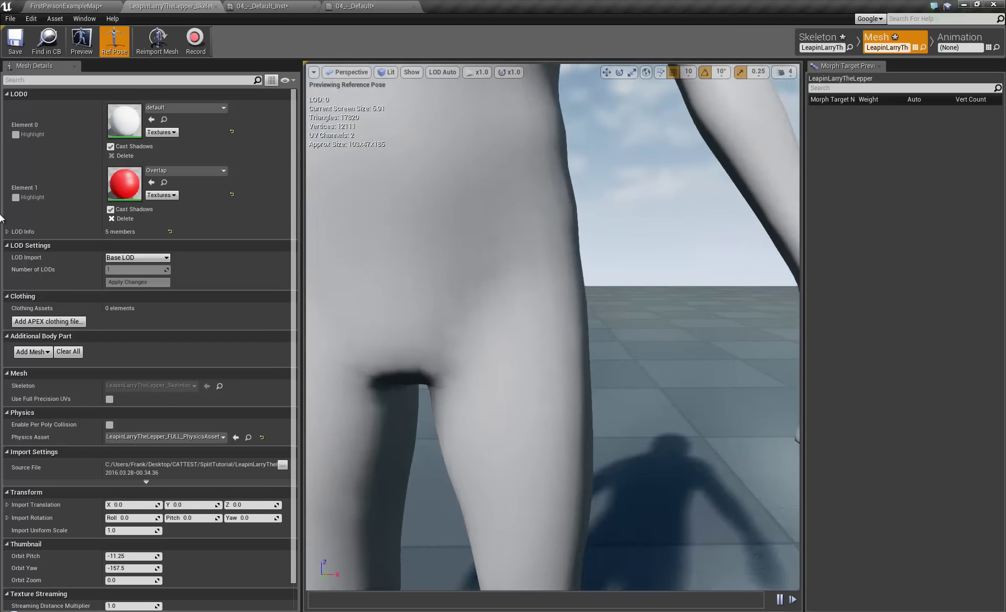
mouse_move(1, 218)
right_mouse_down()
mouse_move(2, 148)
mouse_move(64, 90)
mouse_move(99, 80)
mouse_move(38, 116)
mouse_move(1, 105)
mouse_move(1, 223)
right_mouse_up()
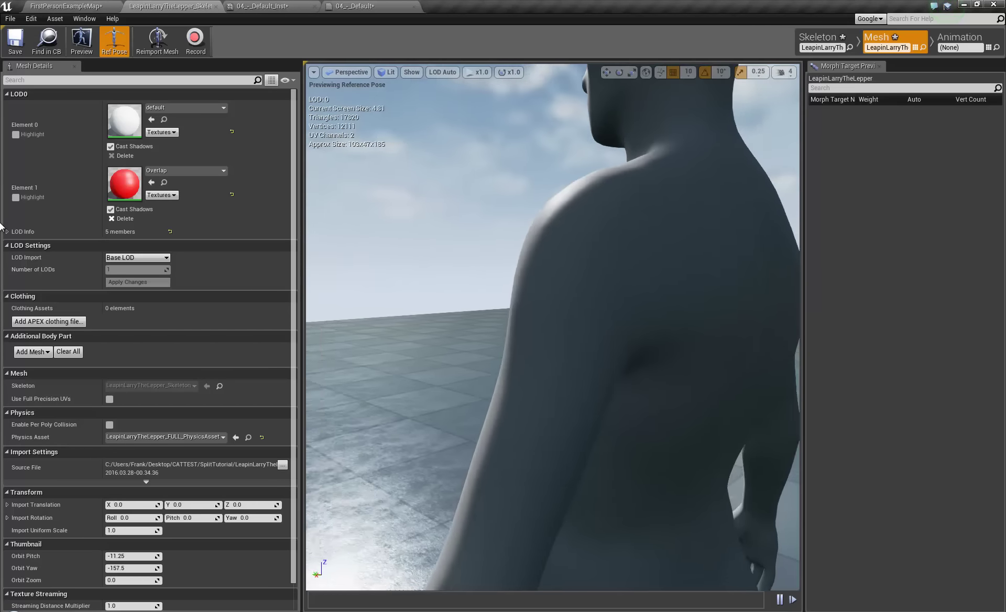
left_click_drag(1, 226, 581, 240, "alt")
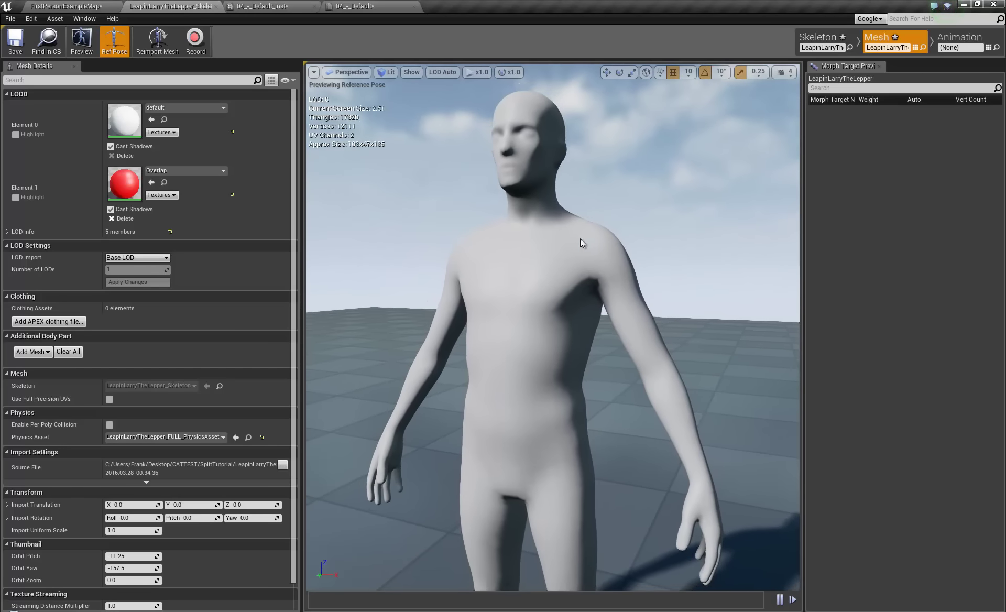
left_click_drag(469, 246, 11, 222, "alt")
scroll(425, 246, "up", 7)
scroll(458, 228, "down", 3)
scroll(458, 228, "down", 2)
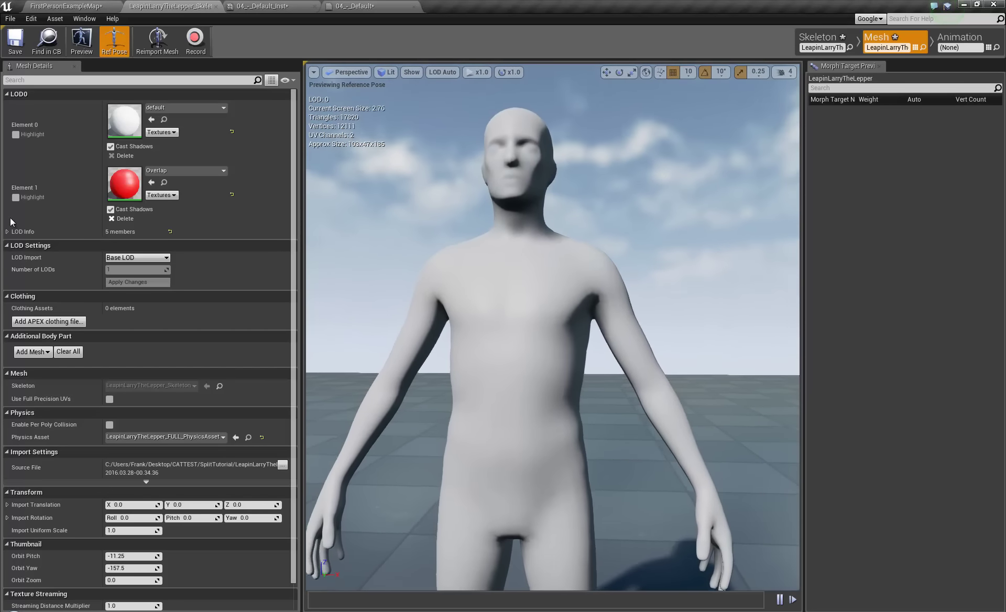
key("d")
right_click_drag(14, 218, 266, 53)
key("w")
key("a")
key("s")
key("d")
key("w")
key("s")
key("a")
key("w")
key("a")
key("d")
key("s")
key("w")
key("a")
key("s")
key("d")
- Return to the FirstPersonExampleMap level and import Larry_Walk into the Larry folder with LeapinLarryTheLepper_Skeleton as the skeleton
left_click(106, 9)
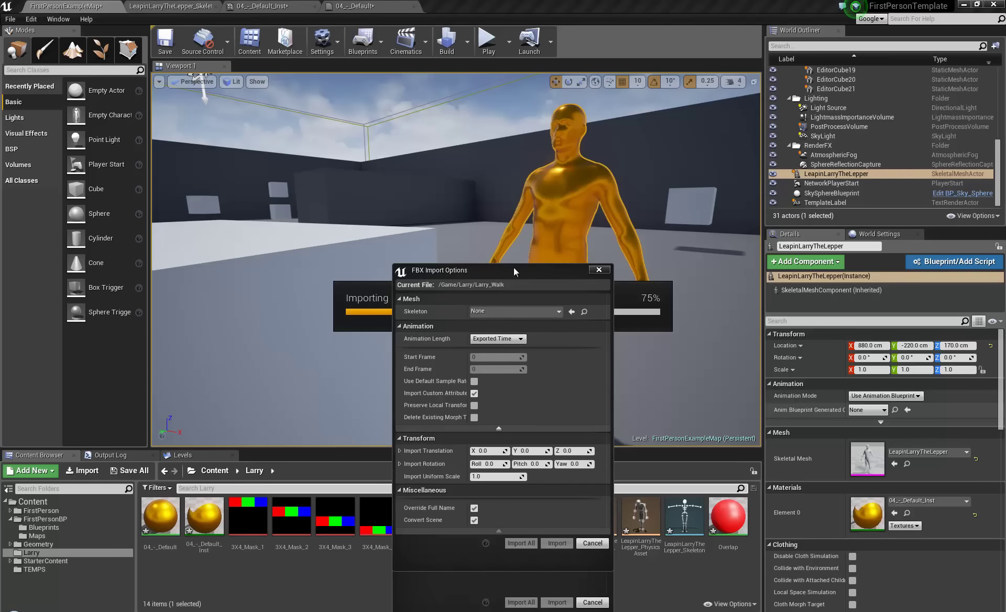
left_click_drag(517, 267, 544, 107)
left_click(558, 153)
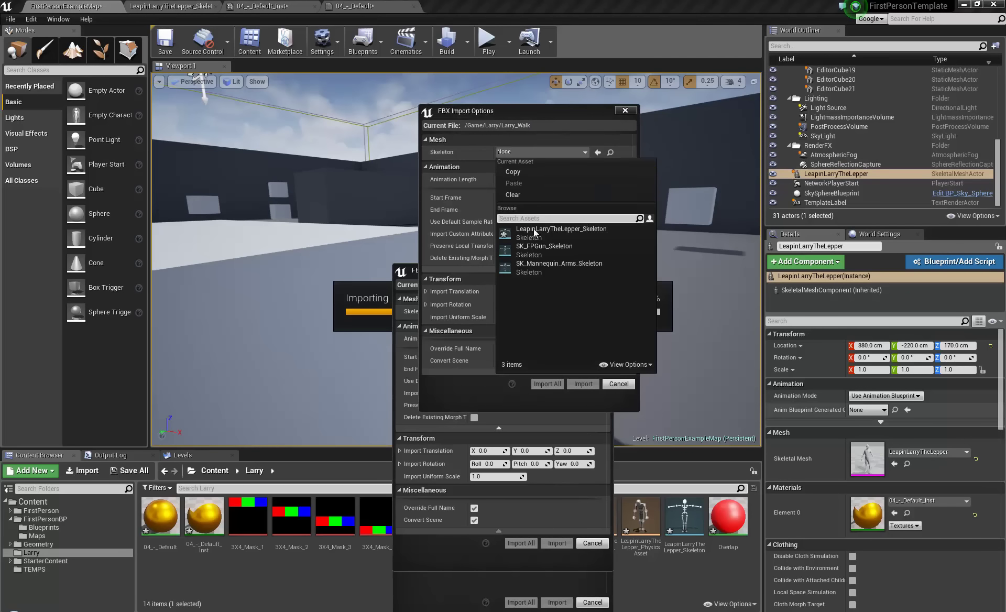
left_click(534, 231)
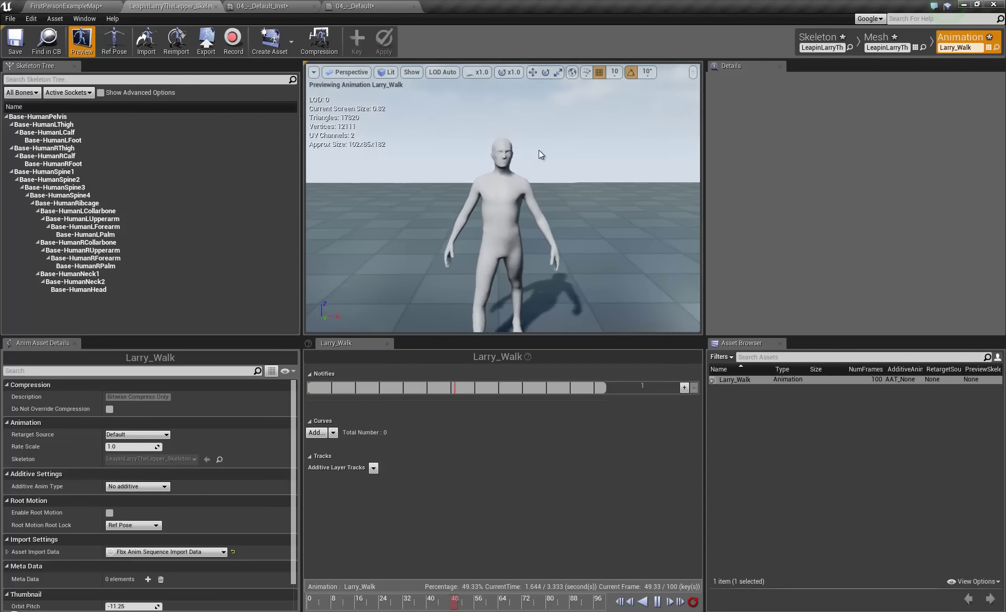
- Examine the playing Larry_Walk animation from outside and inside the body, checking how the skin and red thigh caps deform
scroll(539, 150, "up", 8)
right_click_drag(581, 146, 608, 140)
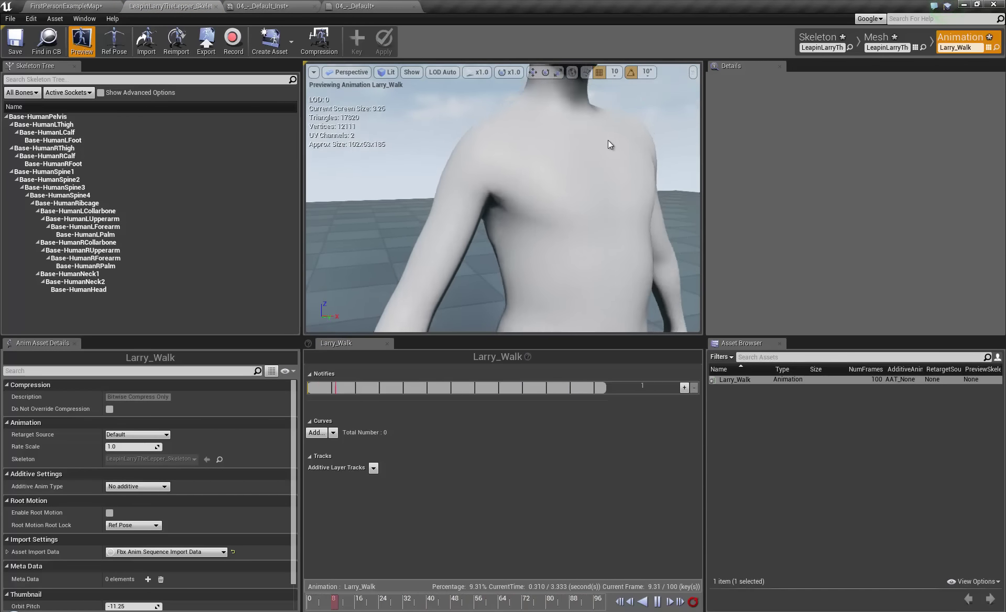
scroll(608, 140, "up", 4)
scroll(530, 182, "down", 5)
right_click_drag(529, 182, 546, 289)
scroll(552, 250, "up", 3)
right_click_drag(552, 251, 312, 306)
scroll(541, 271, "up", 3)
scroll(219, 222, "up", 3)
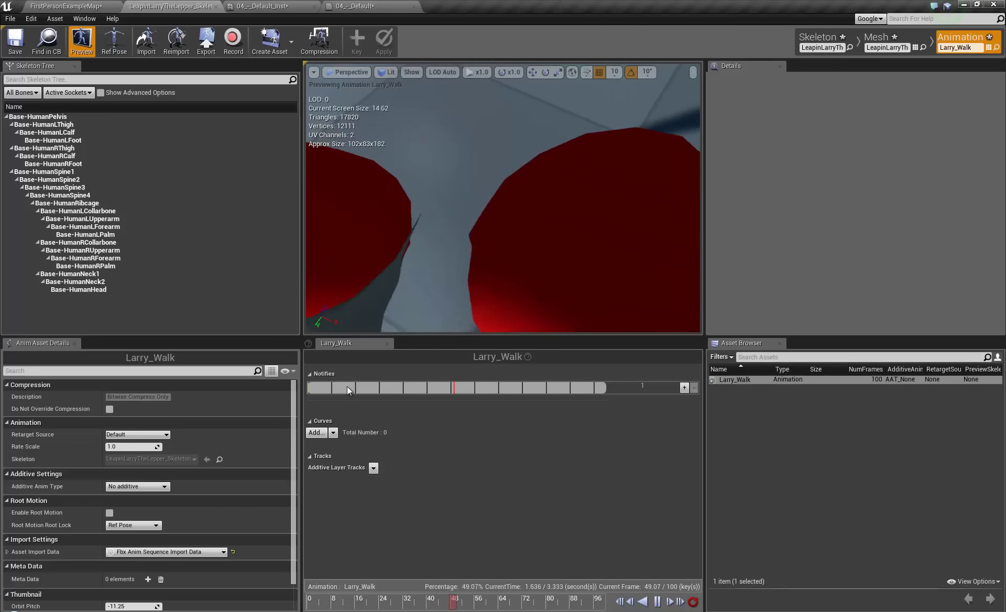
right_click_drag(708, 310, 1004, 545)
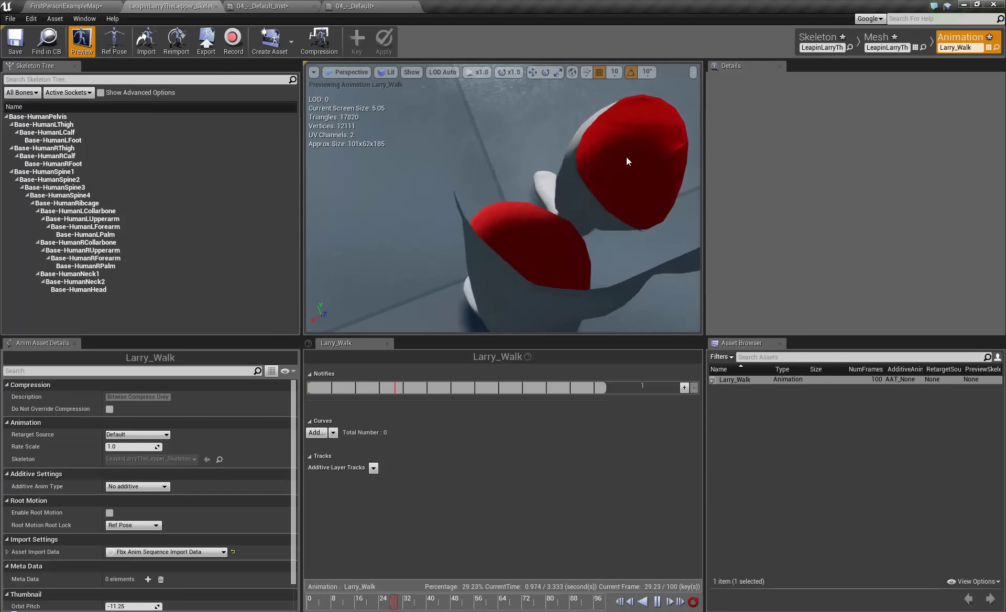
right_click_drag(417, 260, 1003, 94)
right_click_drag(503, 210, 493, 115)
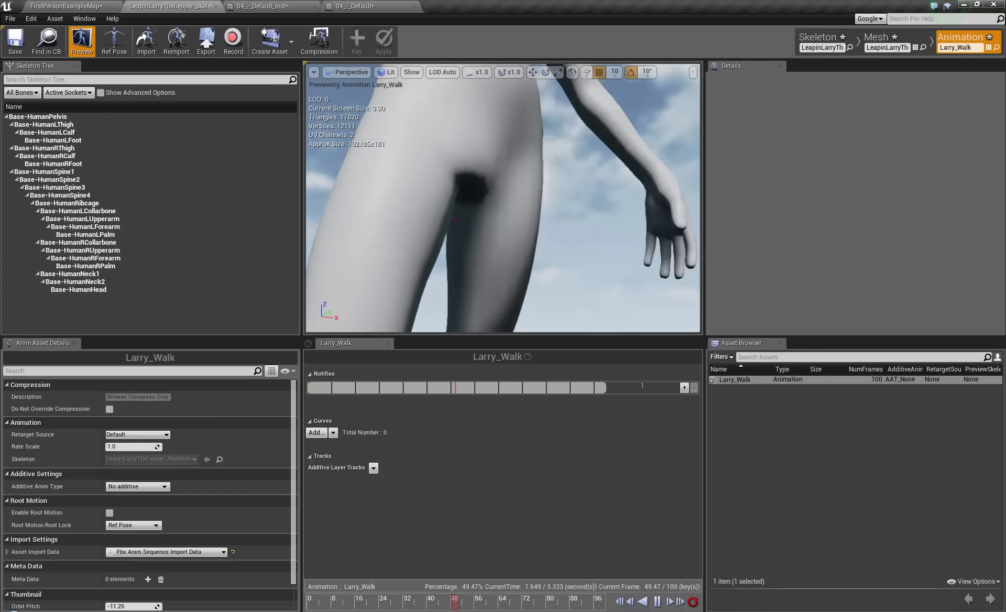
- Pause Larry_Walk, move the playback to the start of the timeline, and inspect the skin edges between the red caps inside the hips
left_click(657, 603)
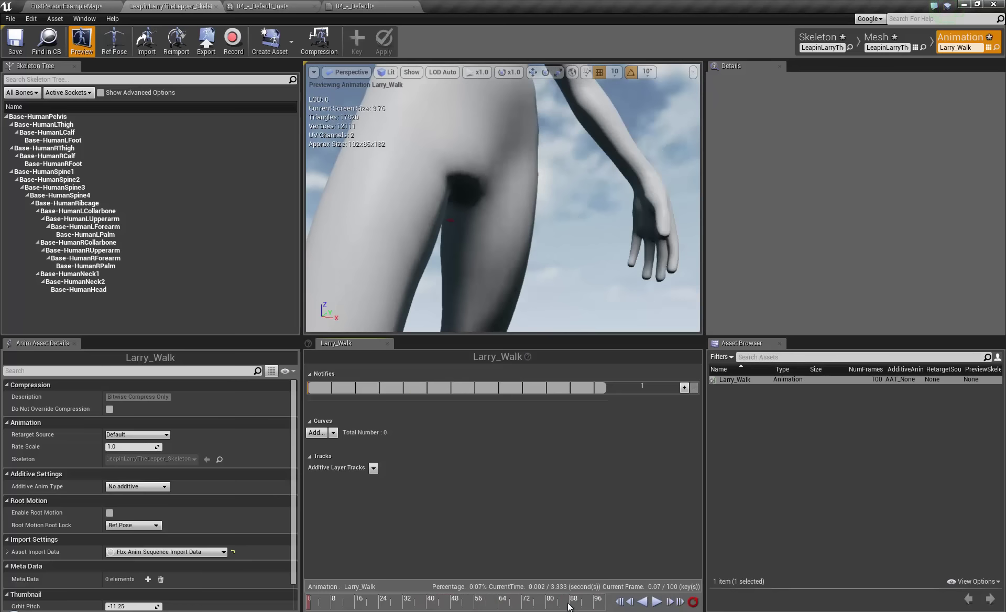
left_click_drag(321, 606, 309, 607)
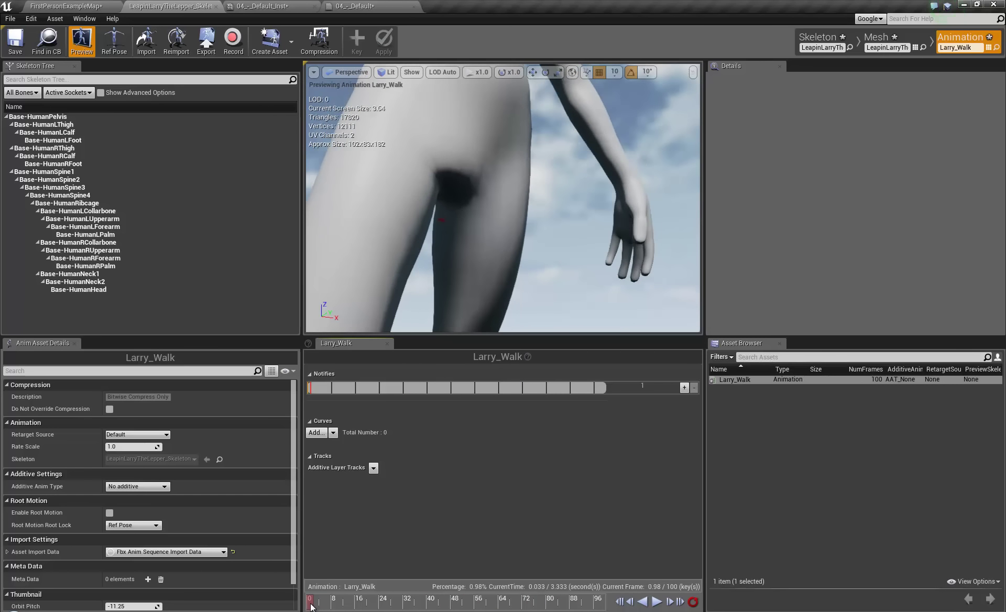
right_click_drag(325, 253, 322, 270)
right_click_drag(451, 376, 175, 553)
right_click_drag(413, 477, 1, 334)
right_click_drag(11, 408, 15, 517)
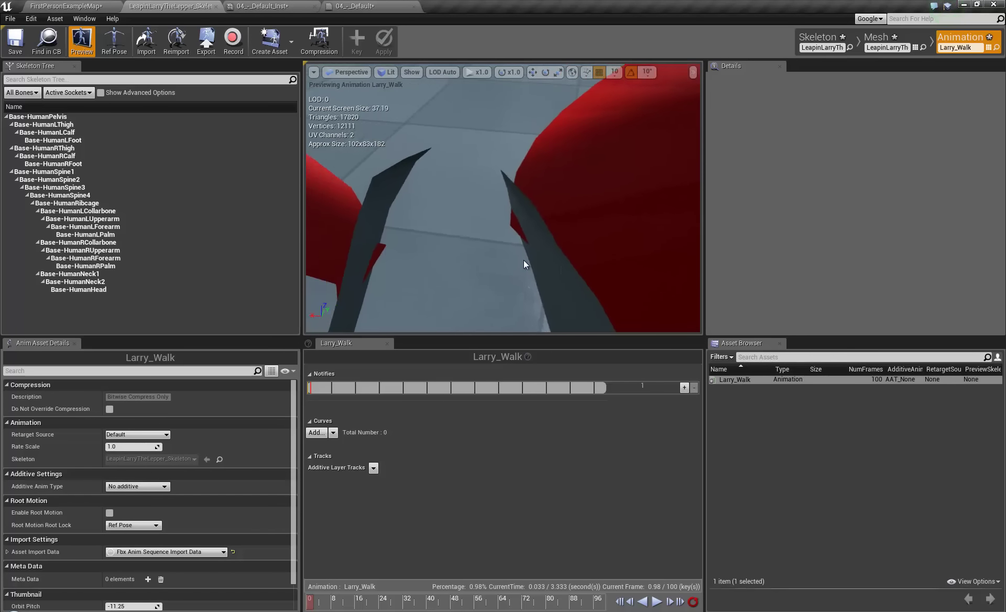
right_click_drag(524, 260, 596, 224)
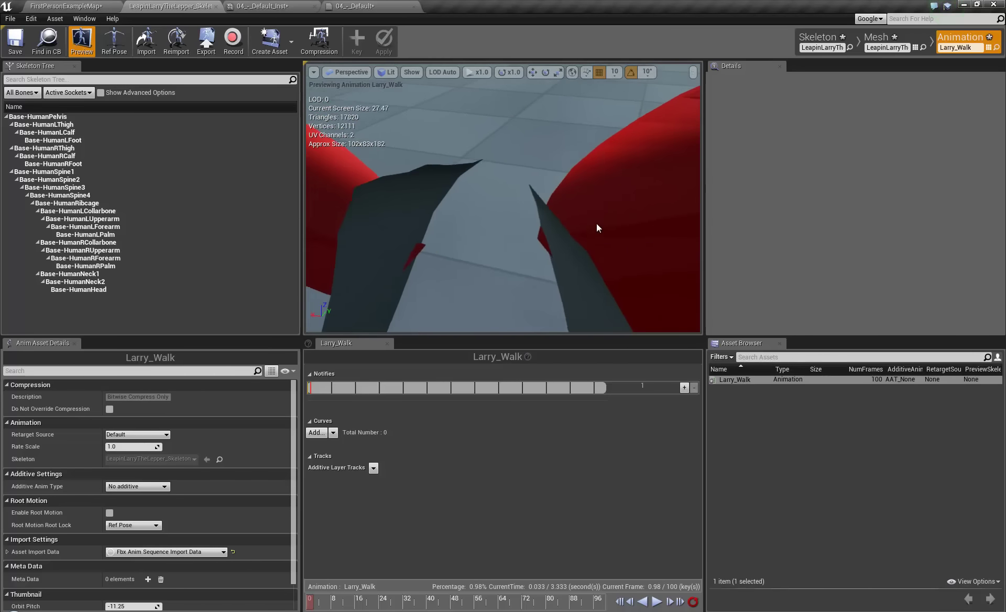
- Compare the outer body with the interior cap geometry while Larry_Walk is paused at the start of the timeline
right_click_drag(708, 214, 996, 115)
key("s")
right_click_drag(503, 199, 660, 173)
key("w")
right_click_drag(503, 198, 503, 224)
key("s")
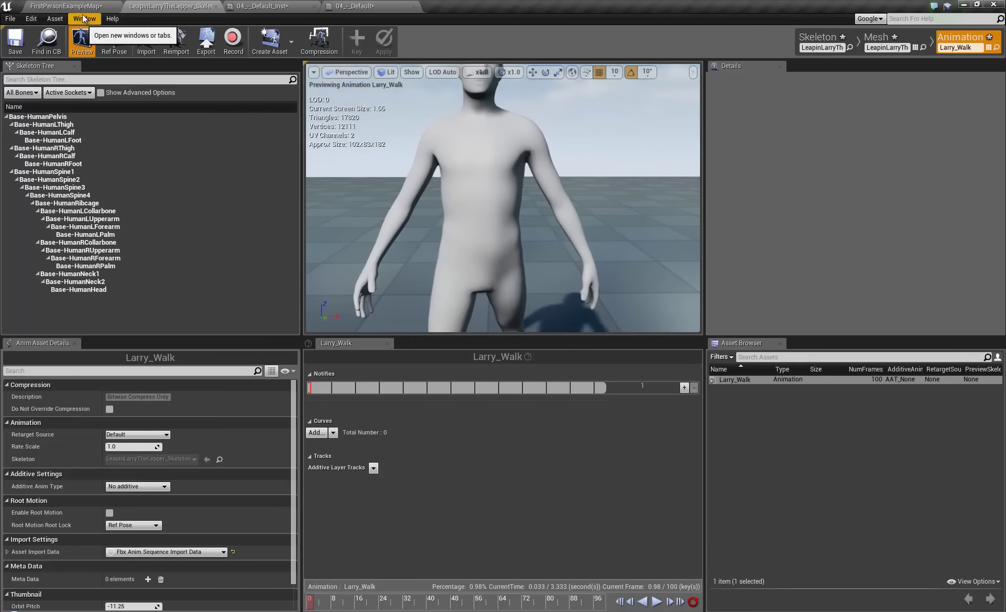
right_click_drag(398, 203, 39, 574)
key("w")
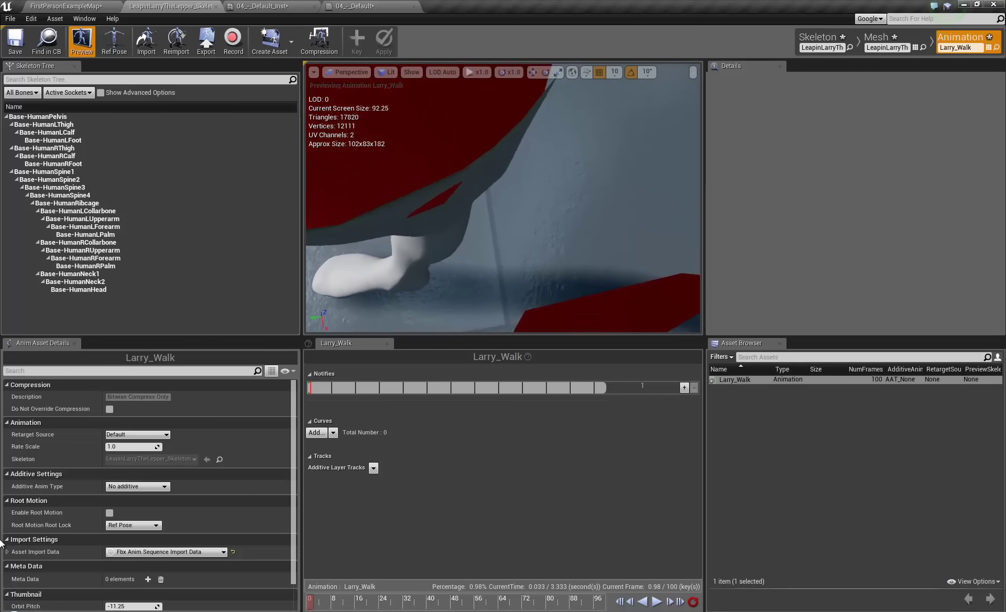
right_click_drag(2, 543, 2, 538)
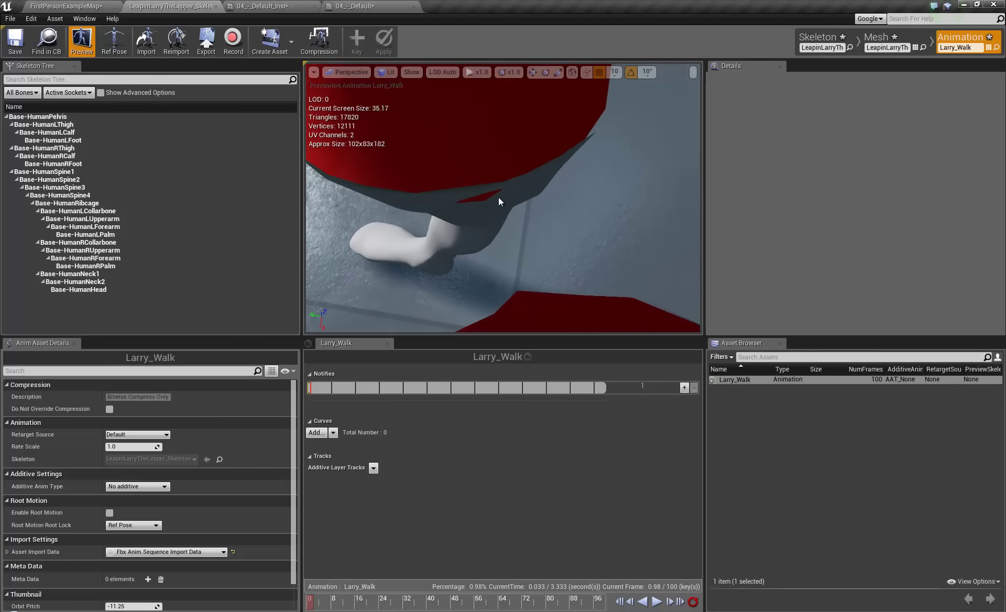
right_click_drag(575, 196, 347, 40)
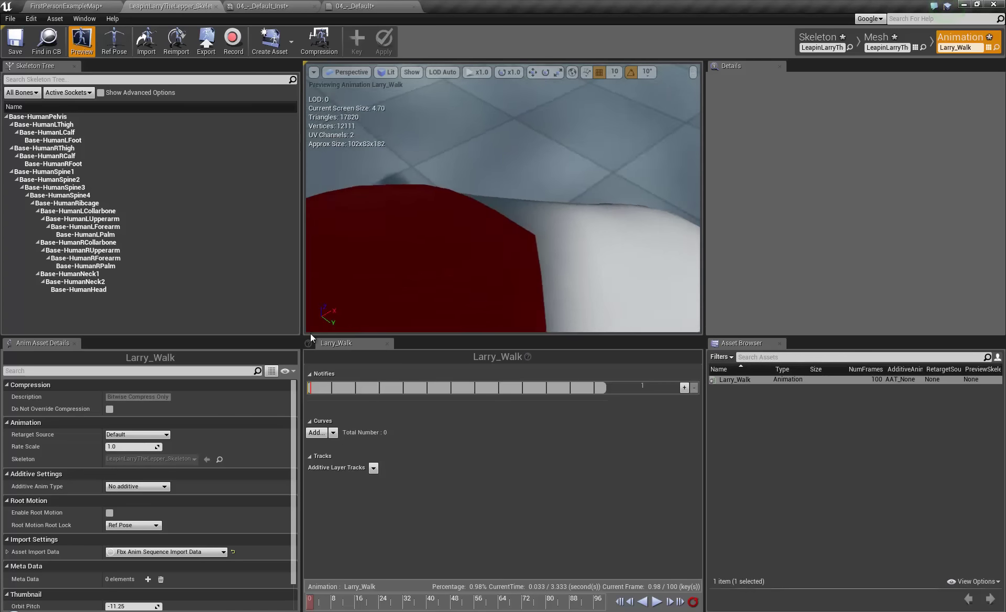
right_click_drag(432, 427, 147, 318)
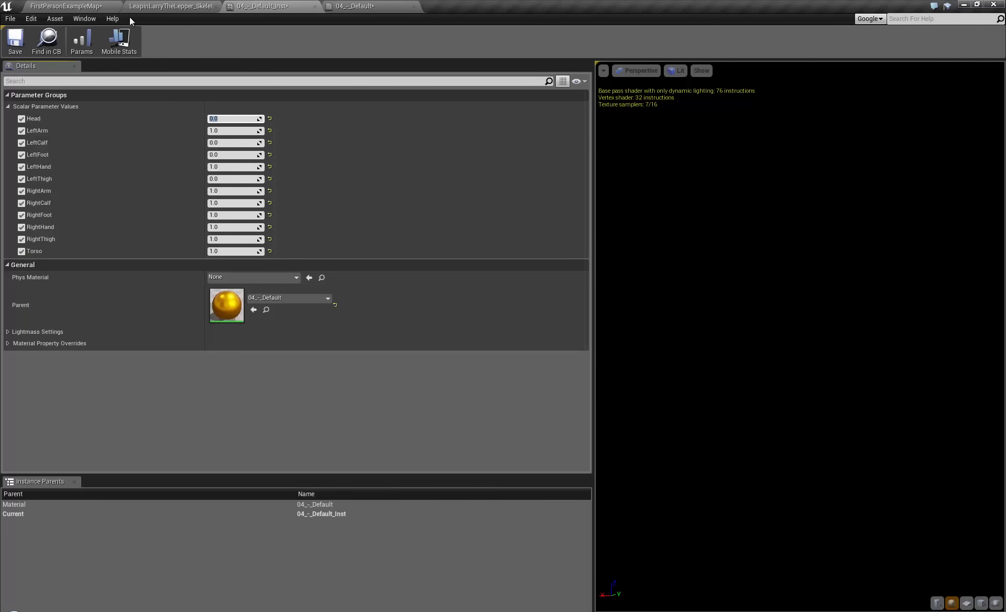
left_click(81, 7)
left_click(356, 6)
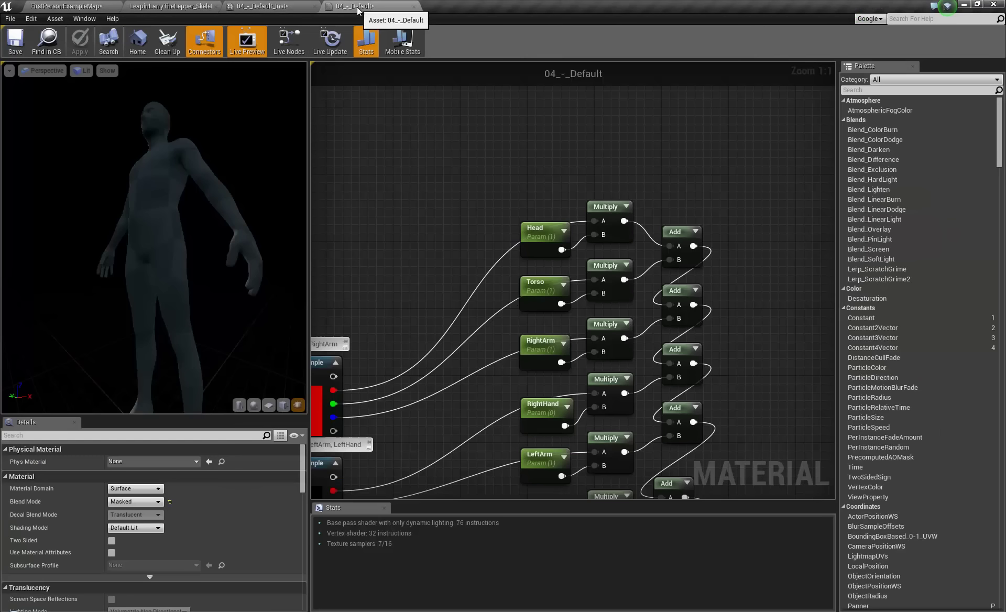
- Assign the 04_-_Default_Inst material instance to Element 0 of the LeapinLarryTheLepper_FULL skeletal mesh
left_click(189, 6)
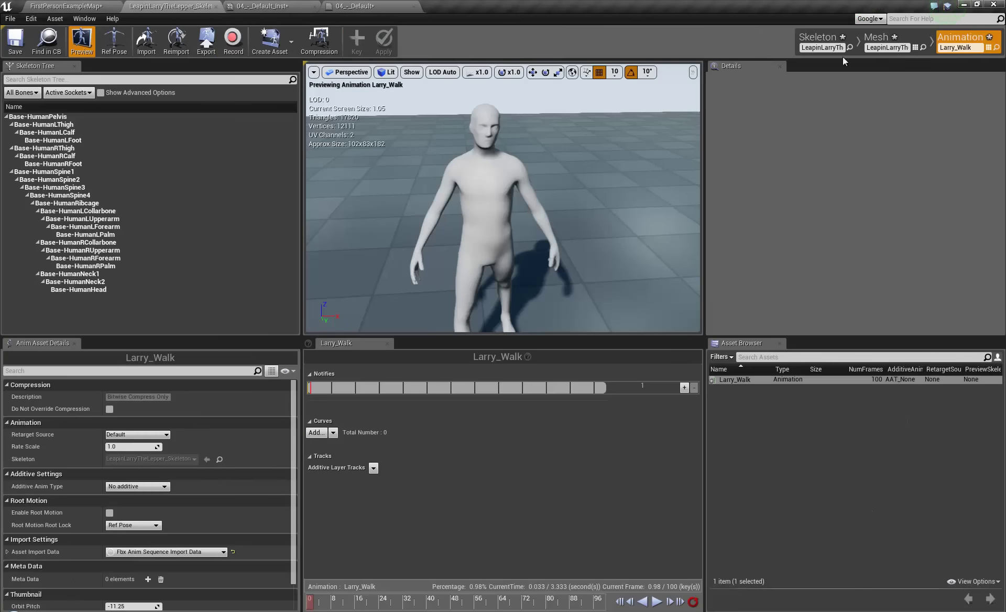
left_click(879, 38)
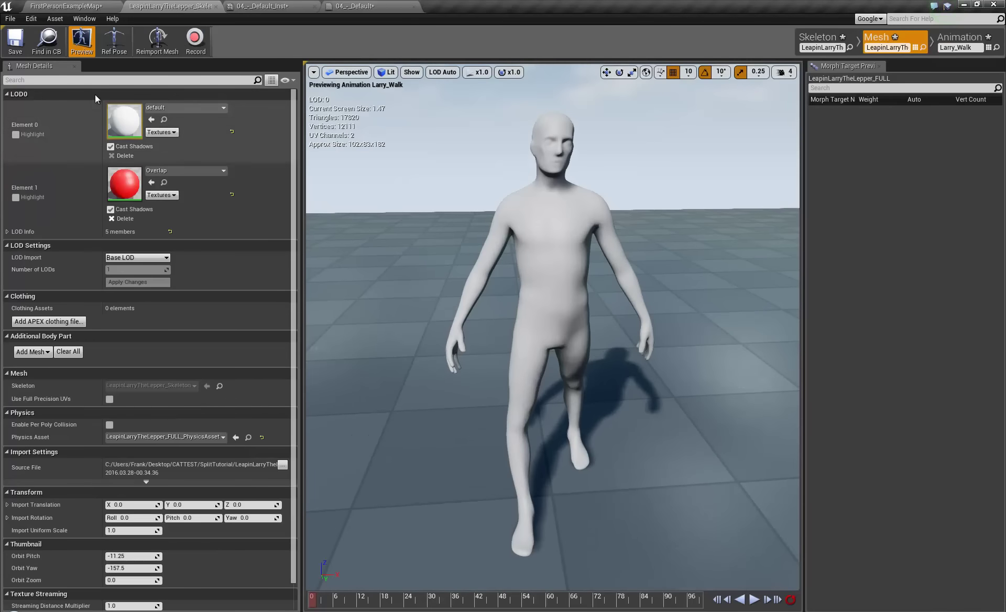
left_click(44, 6)
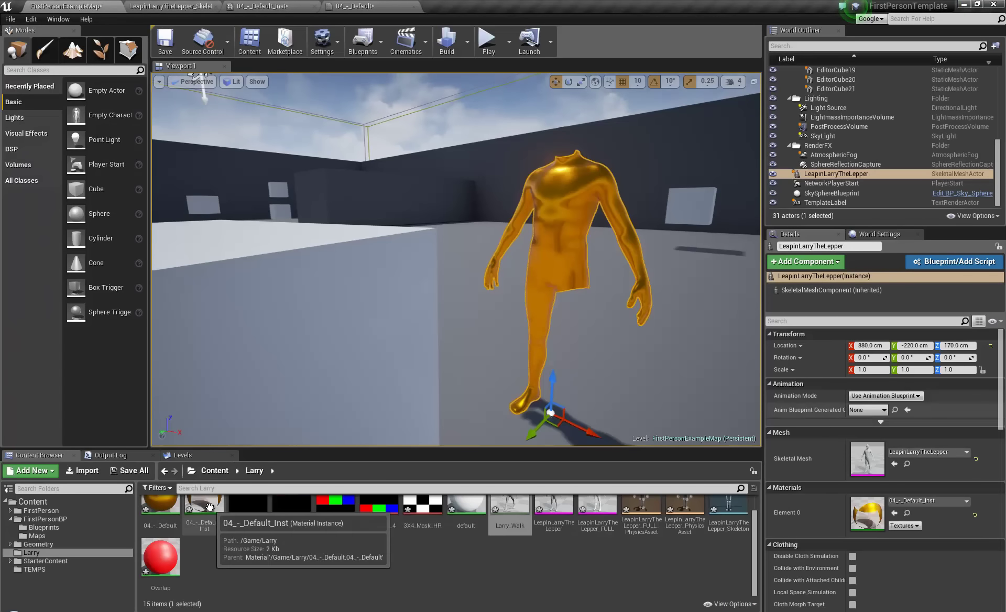
left_click(173, 6)
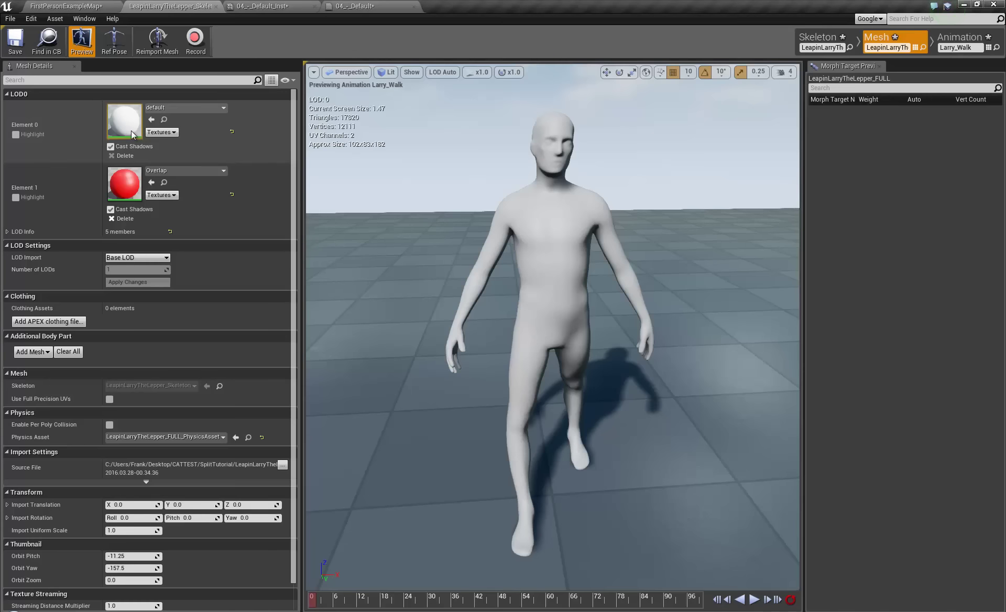
left_click(152, 120)
scroll(587, 231, "up", 4)
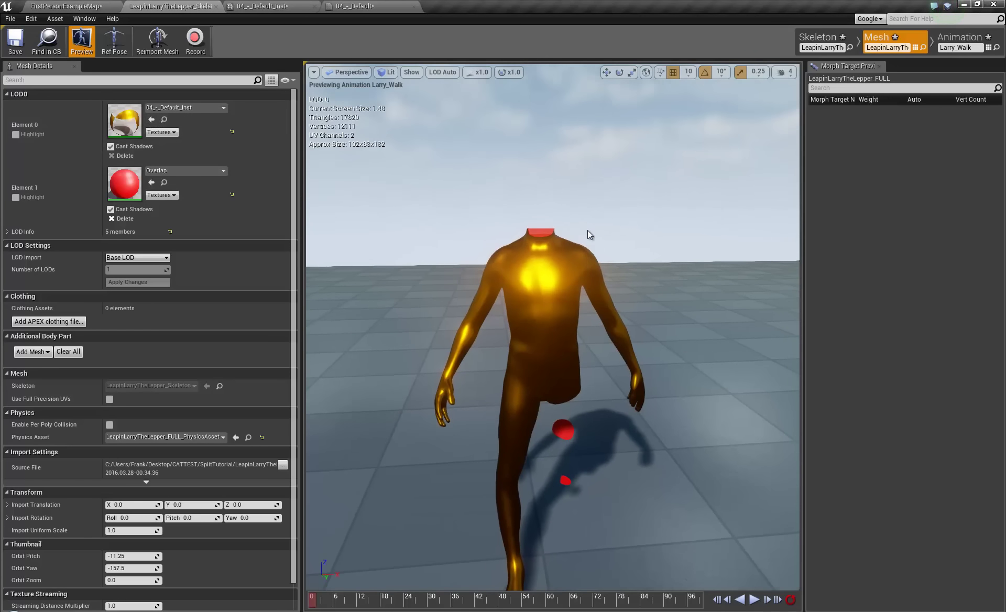
right_click_drag(580, 227, 294, 133)
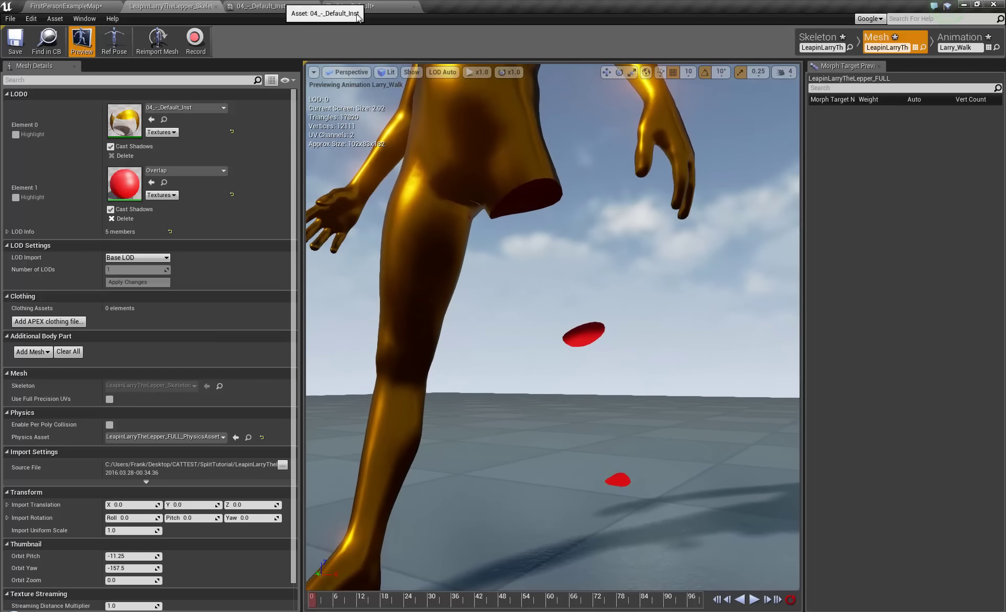
right_click_drag(602, 473, 637, 481)
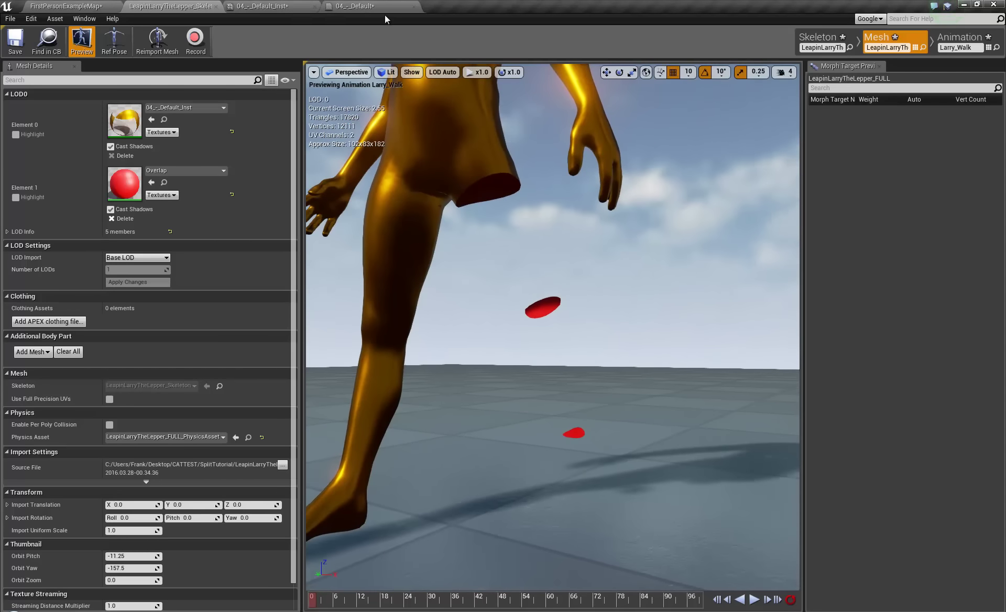
- Reset the LeftThigh, LeftFoot and LeftCalf scalar parameters to 1.0 in the 04_-_Default_Inst material instance
left_click(256, 6)
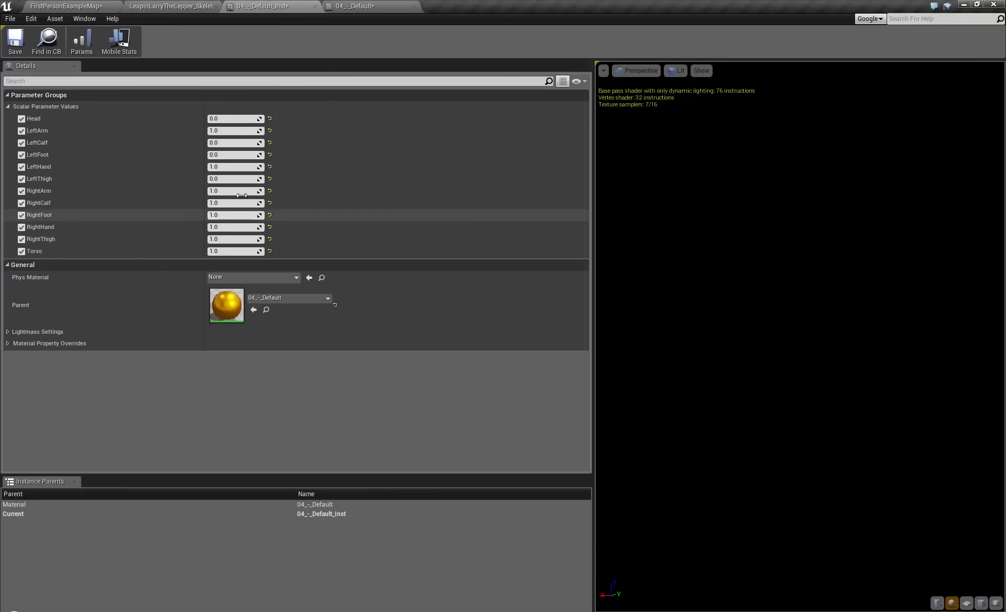
left_click(270, 179)
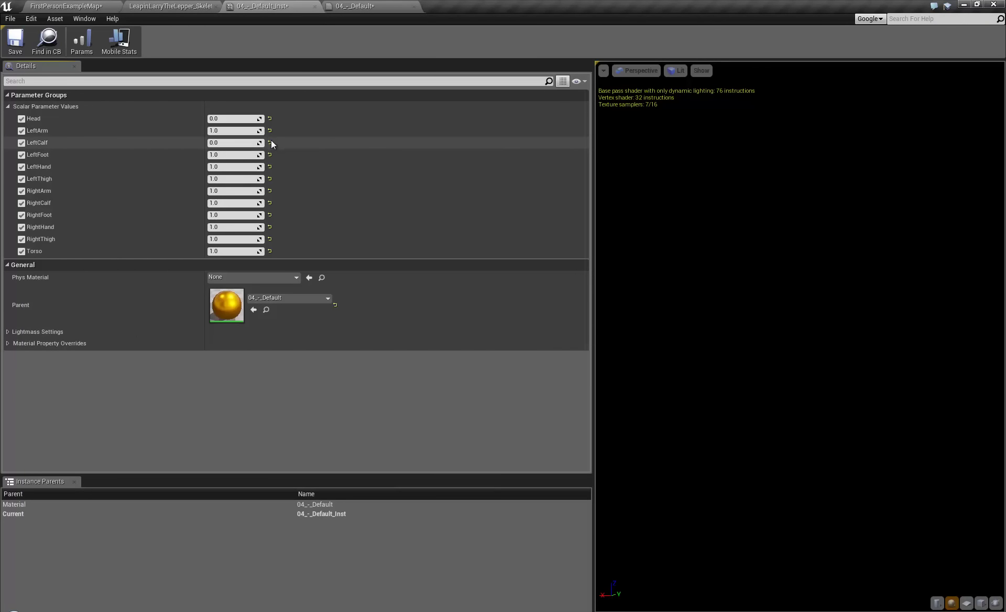
- Examine the character's left leg in the level and from several angles in the skeletal mesh preview
left_click(111, 7)
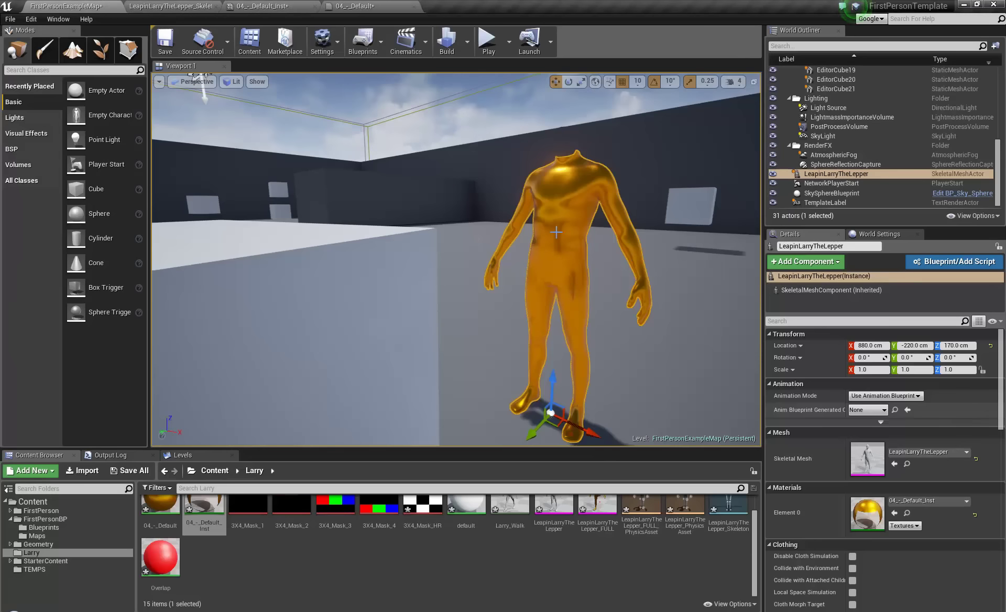
left_click(187, 6)
left_click_drag(520, 276, 479, 301, "alt")
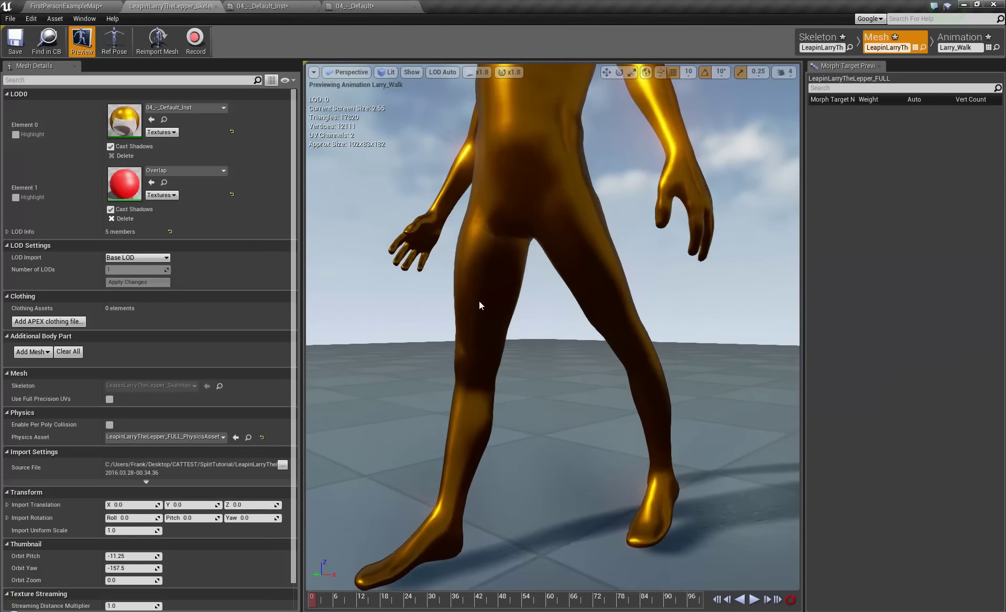
scroll(487, 309, "down", 8)
scroll(489, 308, "up", 12)
right_click_drag(510, 328, 543, 275)
key("s")
key("w")
key("s")
key("w")
key("a")
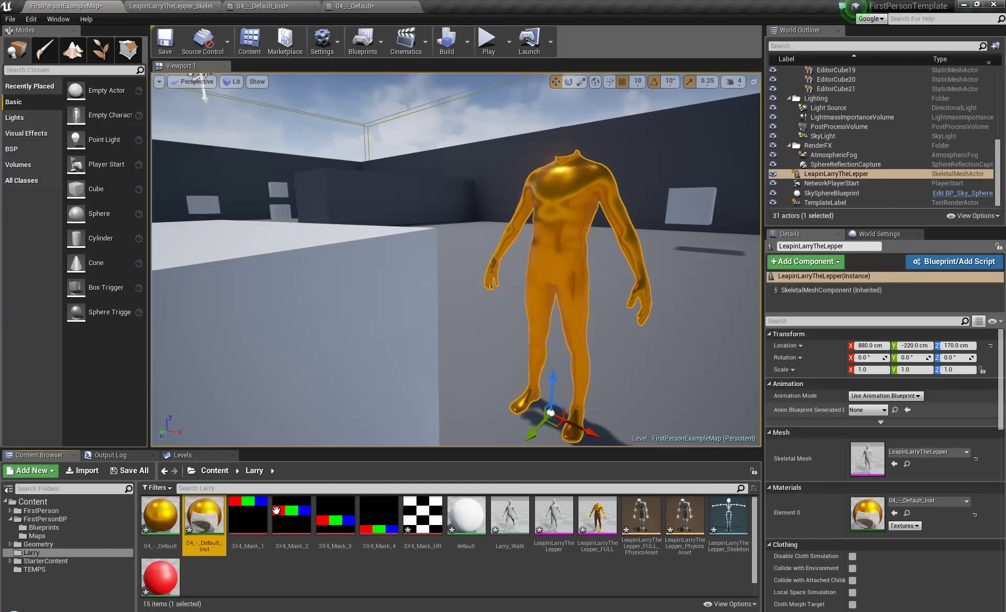
- Open the 04_-_Default material and move the whole body-part mask network, including the Clamp node, above the 1-x node
double_click(171, 519)
scroll(432, 282, "down", 7)
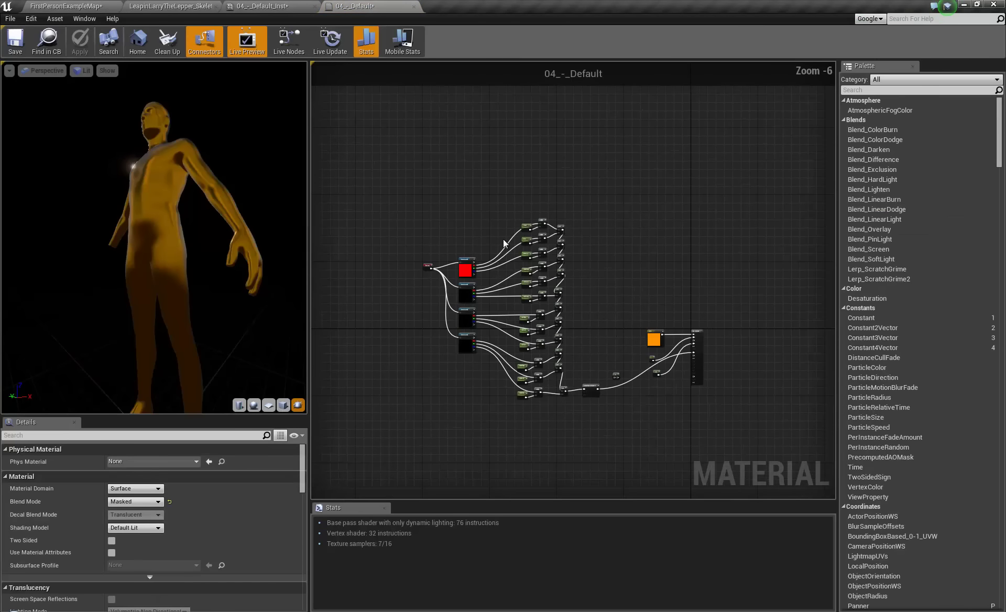
left_click_drag(416, 134, 600, 396)
scroll(600, 397, "up", 4)
left_click_drag(598, 330, 616, 222)
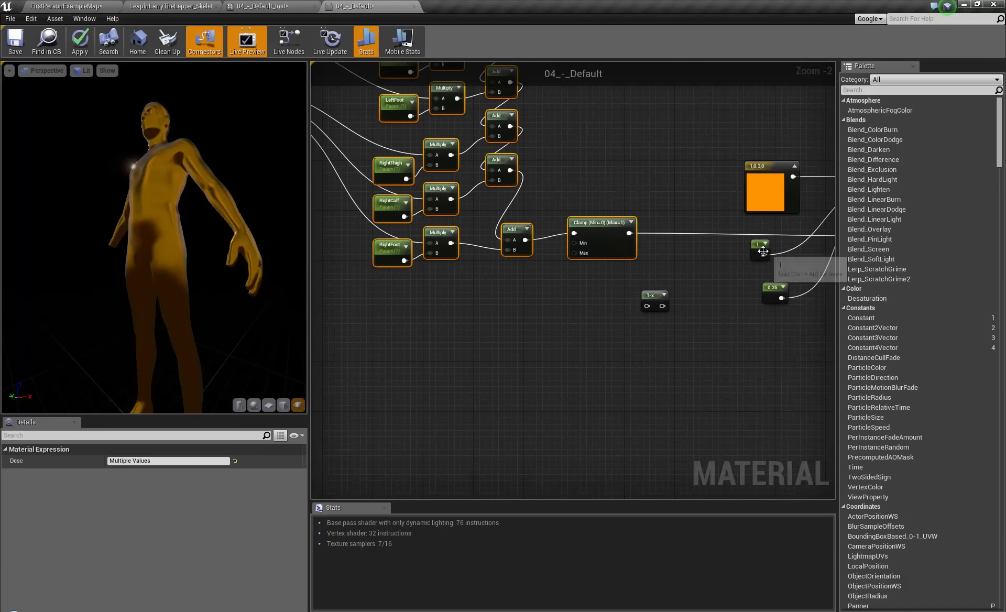
- Move the constant 1 node beside the orange color node and delete the unused 1-x node
left_click_drag(759, 252, 718, 179)
right_click_drag(590, 200, 519, 304)
scroll(636, 361, "up", 2)
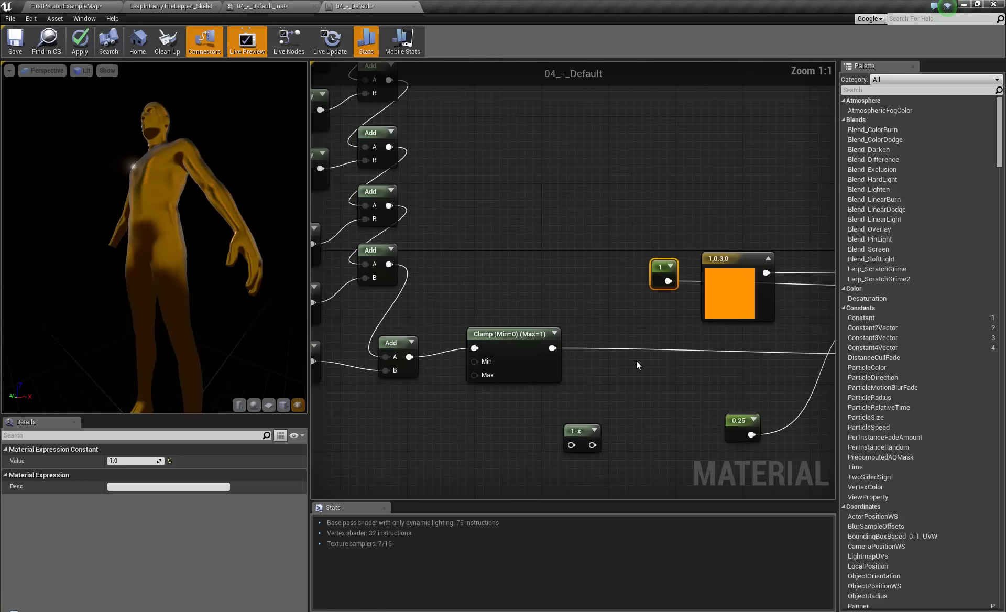
left_click(542, 373)
key("Delete")
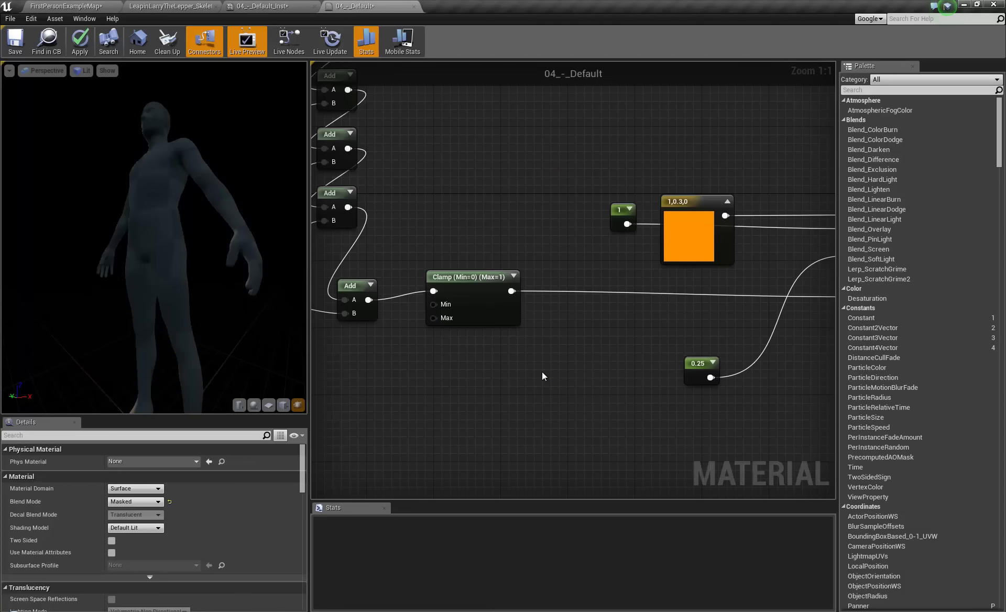
right_click(542, 372)
type("static")
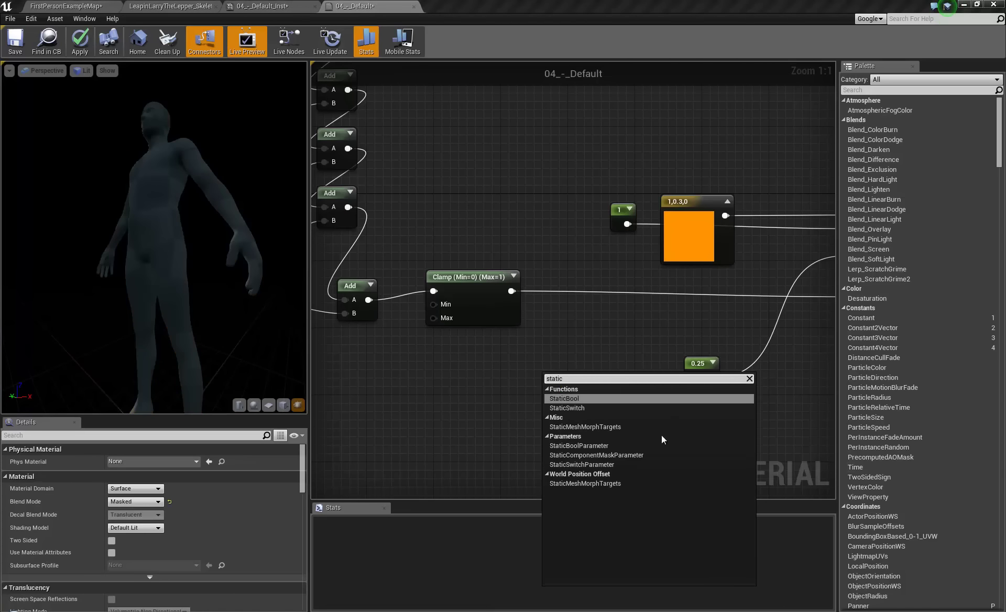
left_click(571, 399)
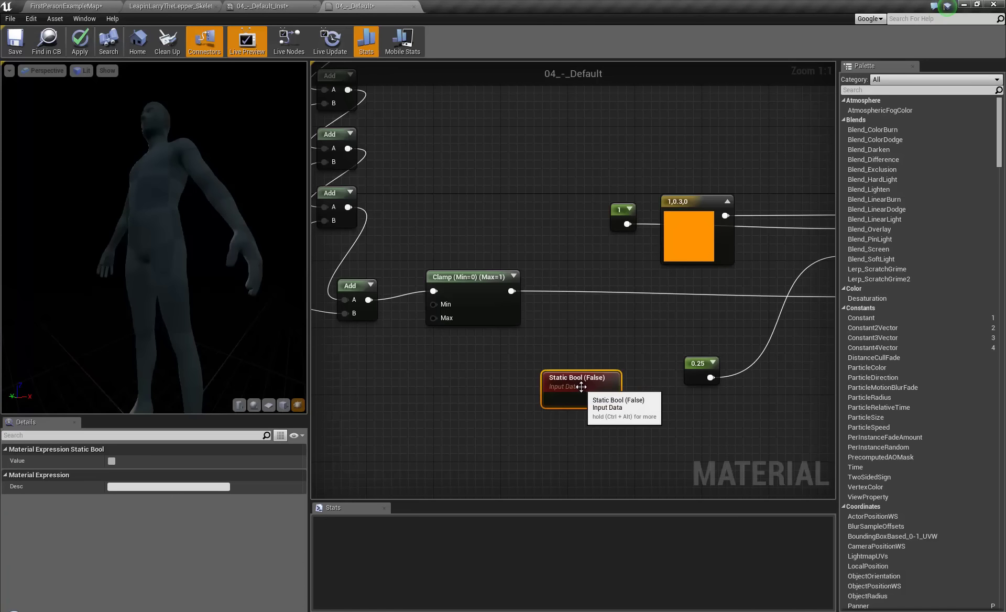
left_click_drag(577, 387, 470, 394)
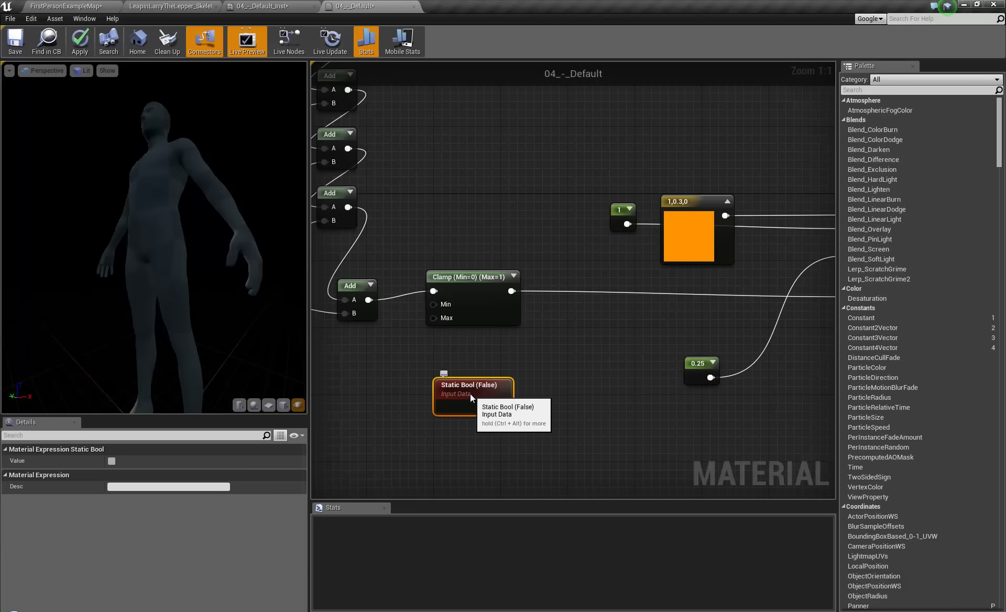
key("Delete")
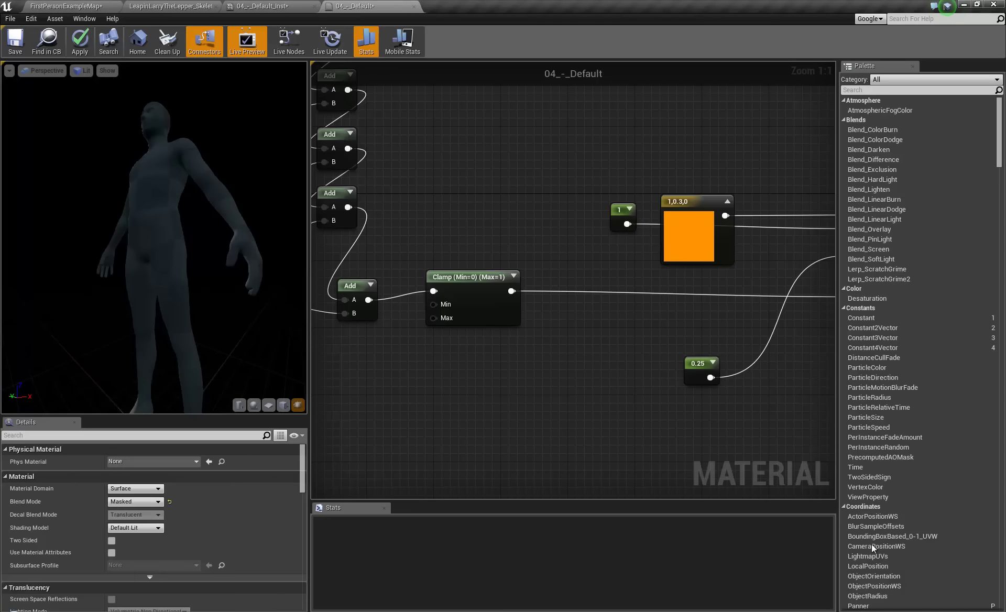
- Add a StaticBoolParameter node to the material graph and place it below the Clamp node
right_click(612, 373)
type("bool")
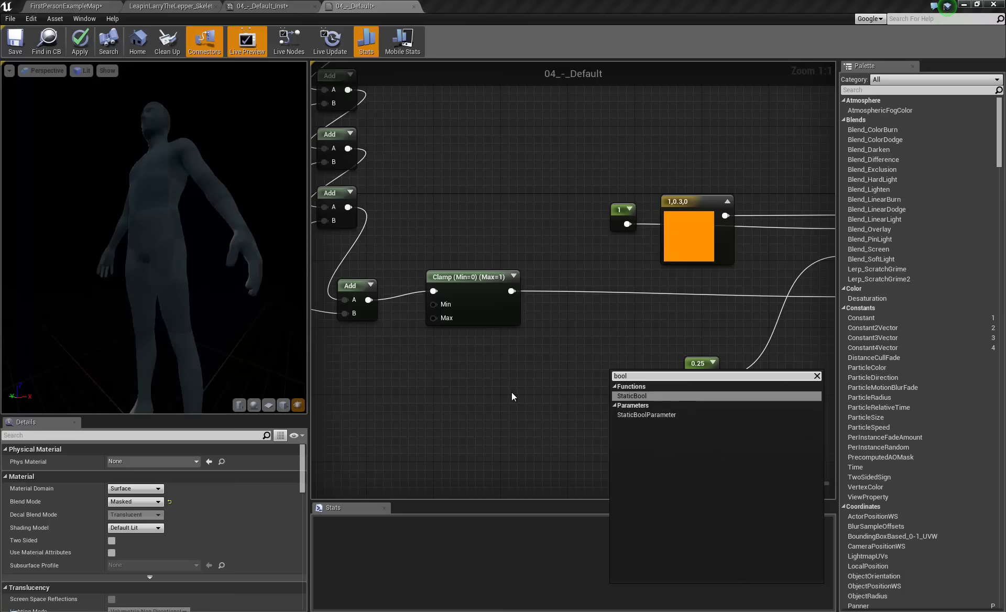
left_click(653, 414)
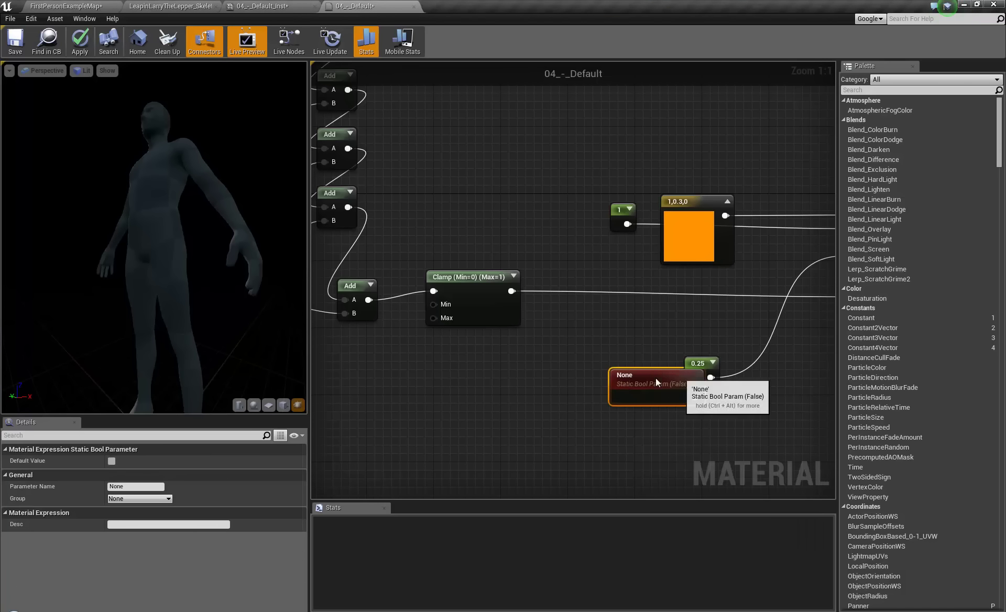
left_click_drag(656, 378, 453, 408)
- Add a StaticSwitchParameter node and place it between the Clamp node and the 0.25 constant
right_click(558, 351)
type("switch")
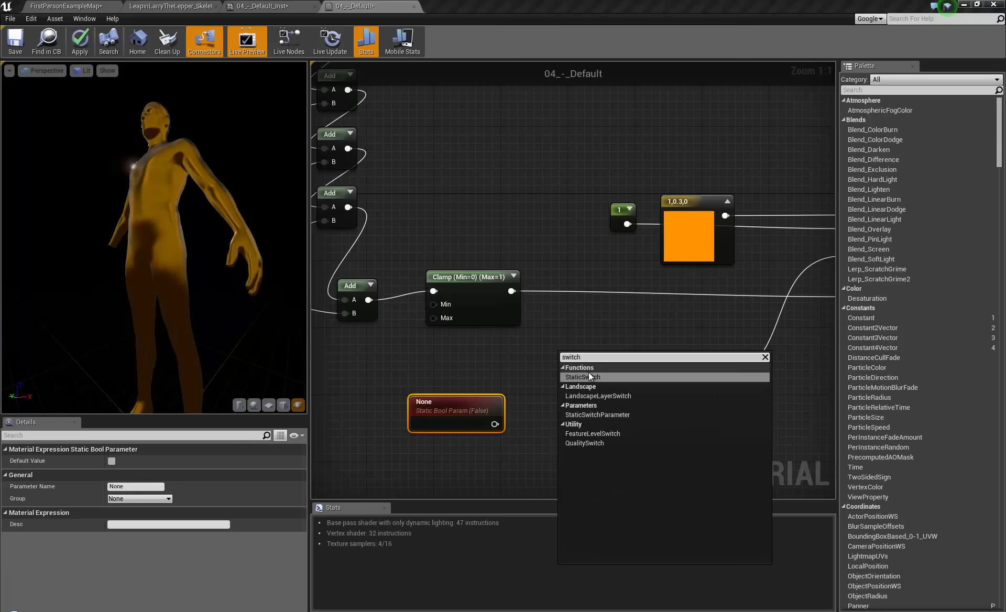
left_click(594, 415)
left_click_drag(592, 364, 593, 350)
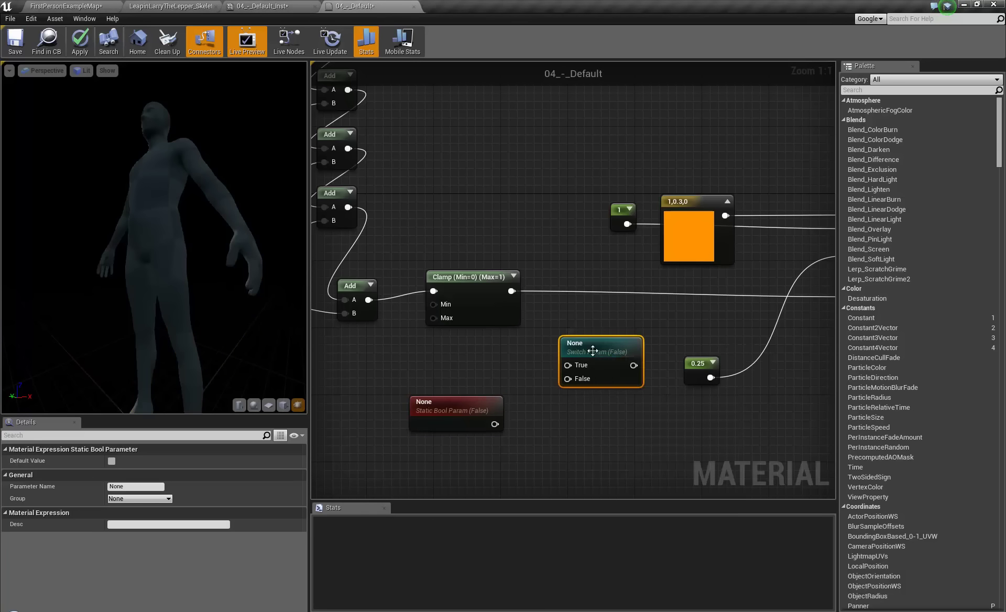
right_click_drag(503, 357, 575, 348)
mouse_move(544, 418)
left_mouse_down()
mouse_move(552, 395)
mouse_move(547, 413)
mouse_move(557, 417)
left_mouse_up()
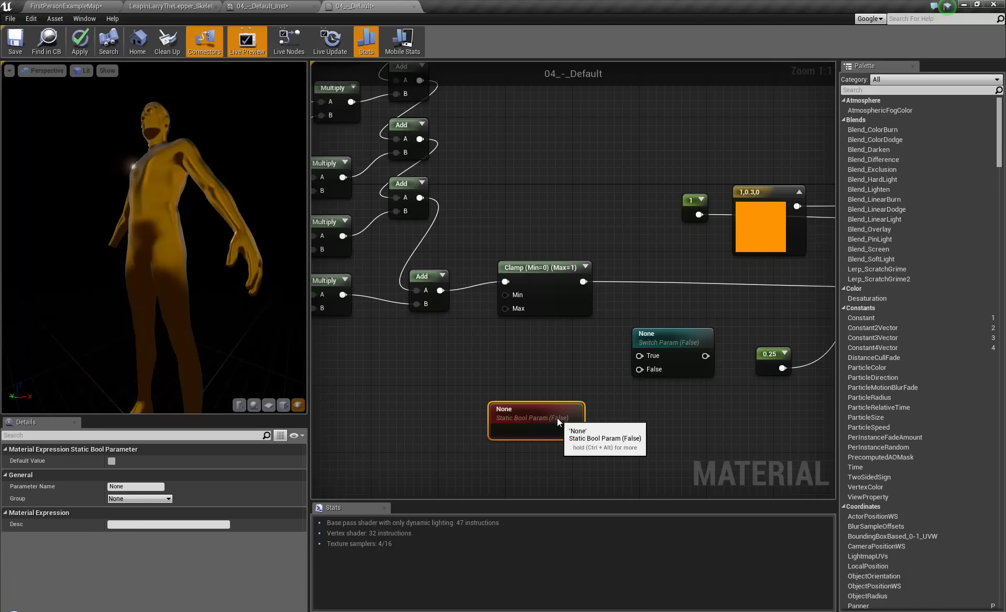
right_click_drag(558, 417, 398, 442)
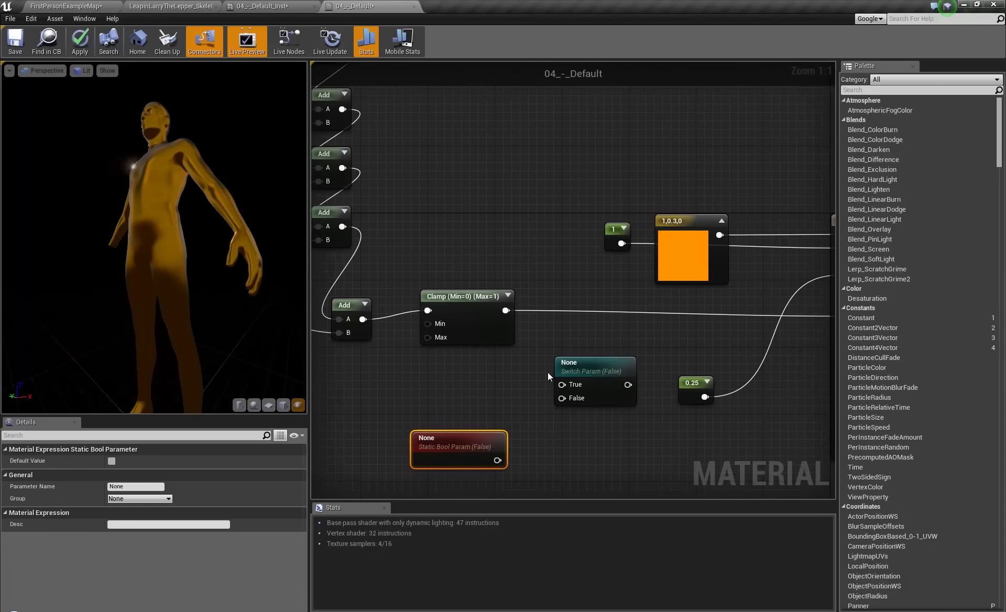
left_click_drag(618, 371, 614, 354)
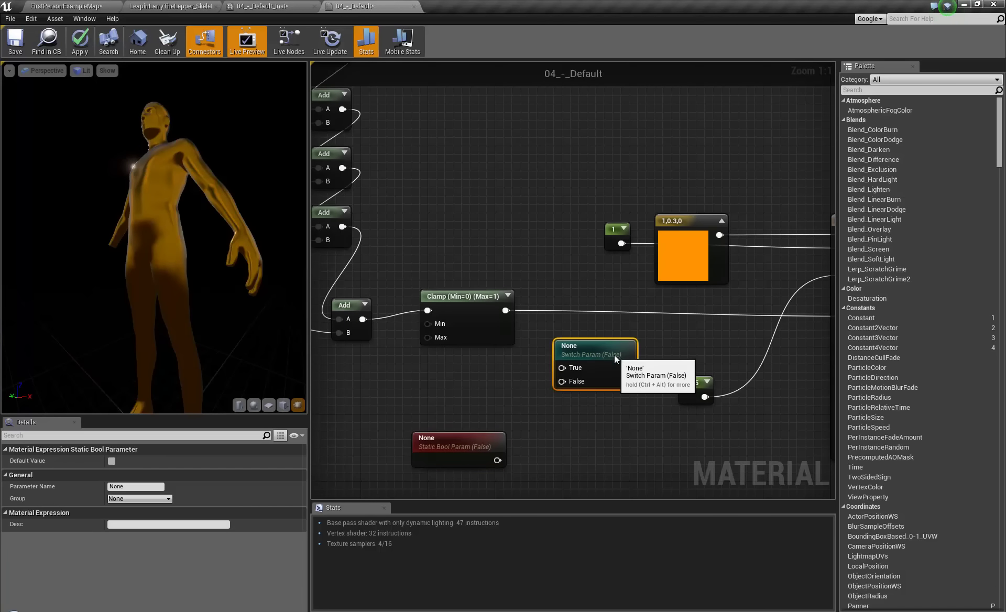
- Delete the static bool parameter node below the Clamp node
left_click(463, 446)
key("Delete")
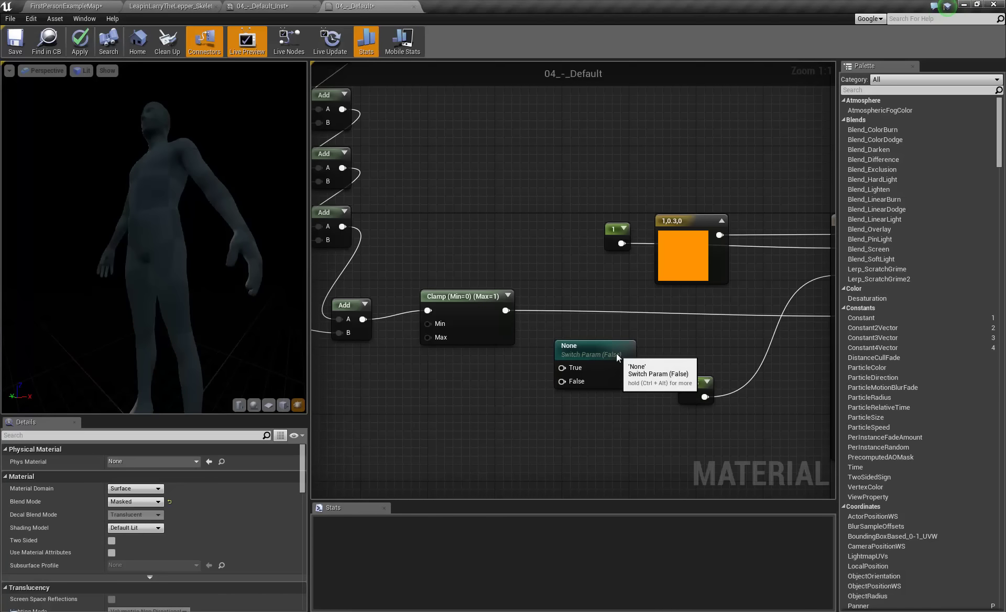
- Name the static switch parameter IsGore
left_click(611, 364)
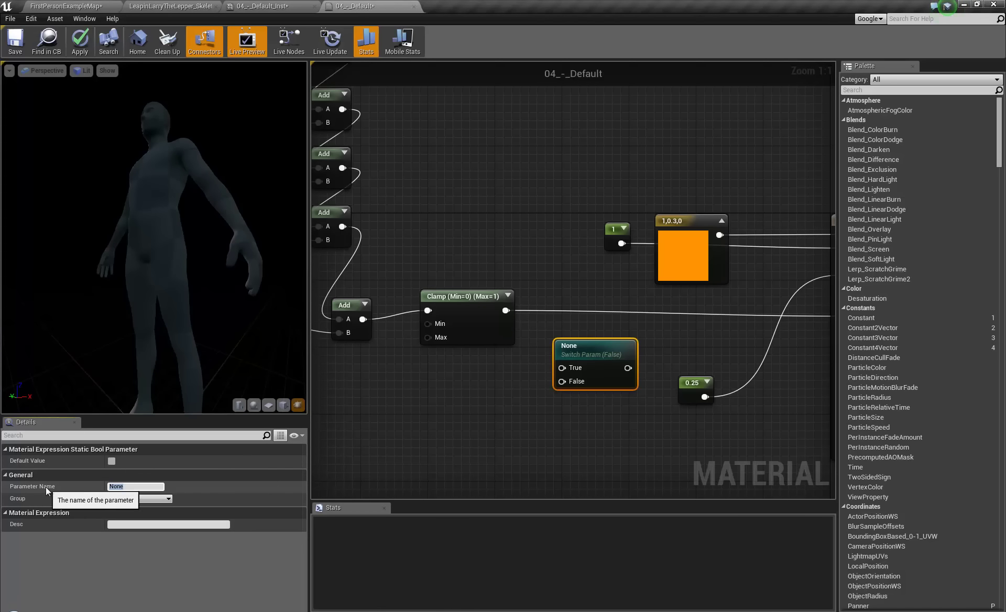
key("BackSpace")
type("Is")
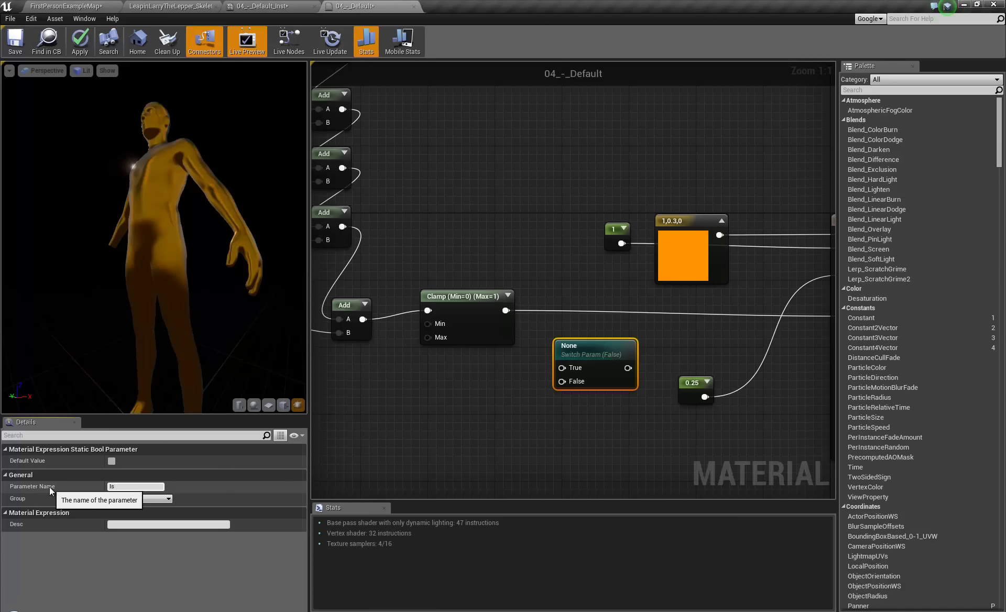
type("Gore")
key("Return")
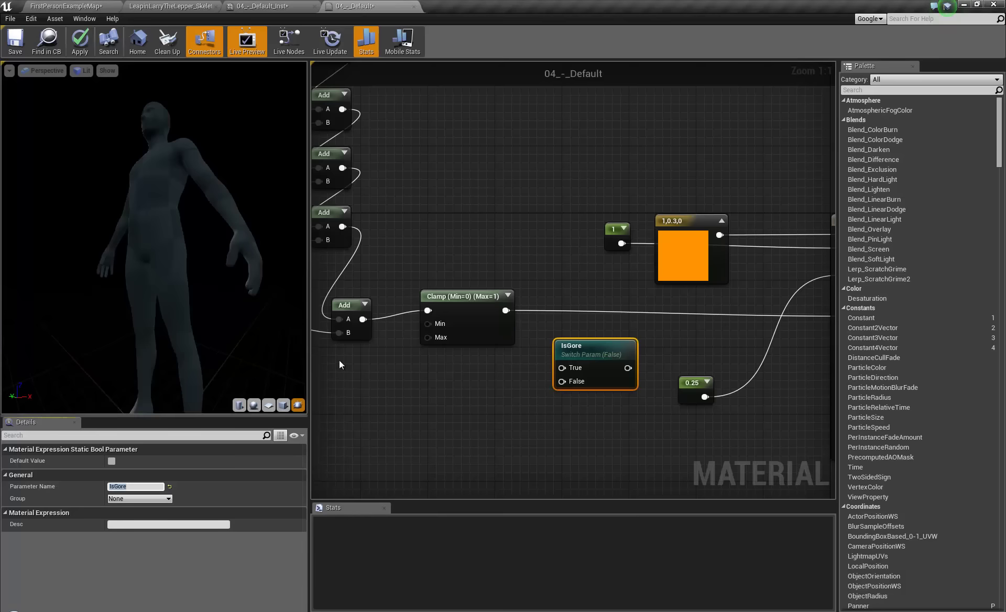
- Connect the Clamp output to the False input of the IsGore switch and shift the switch closer to the 0.25 constant
right_click_drag(505, 369, 618, 393)
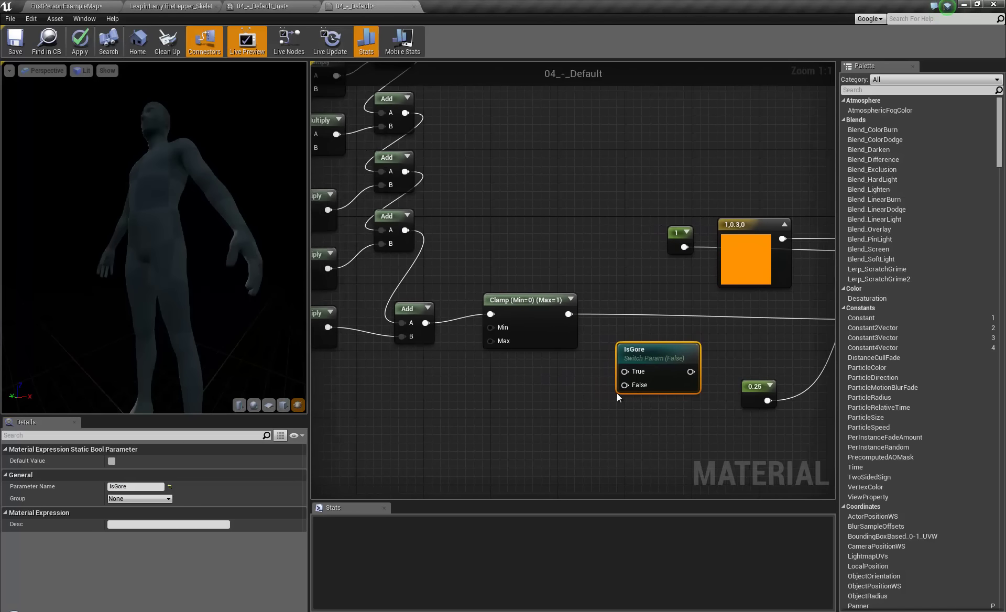
left_click_drag(623, 386, 569, 314)
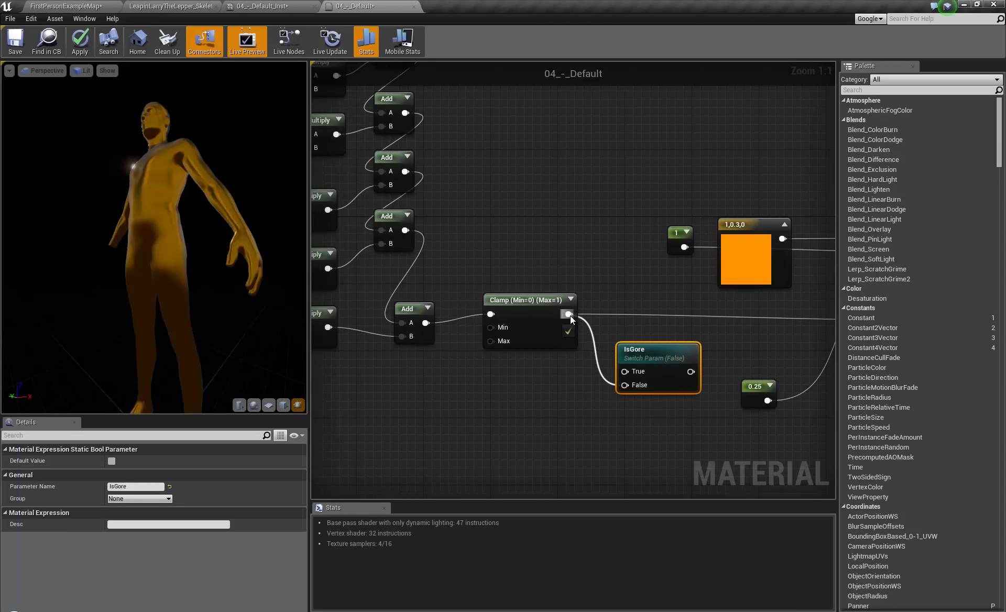
left_click_drag(647, 362, 664, 378)
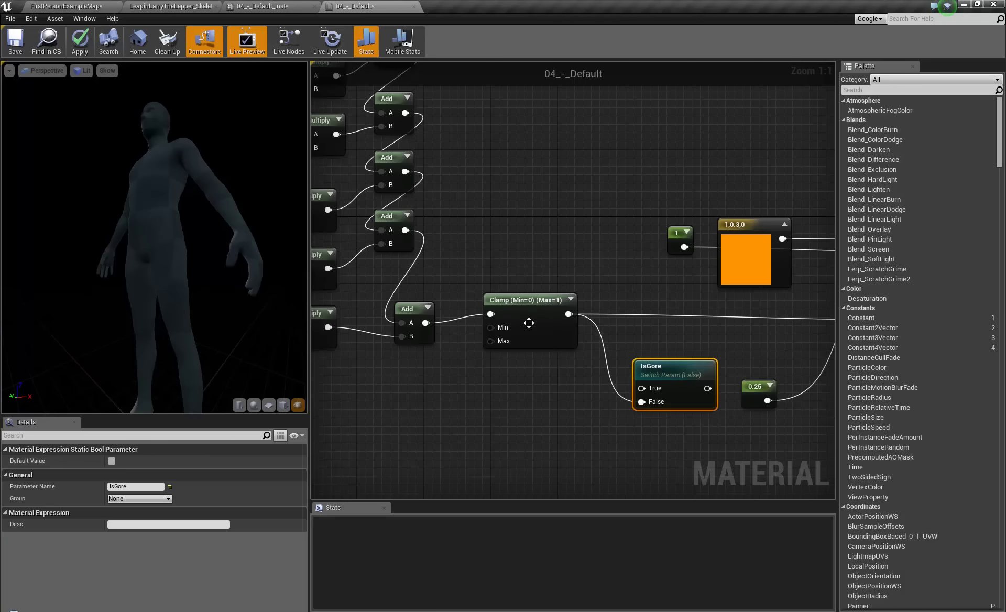
- Add a OneMinus (1-x) node below Clamp, feed it from the Clamp output, and connect it to the True input of IsGore
left_click(586, 228)
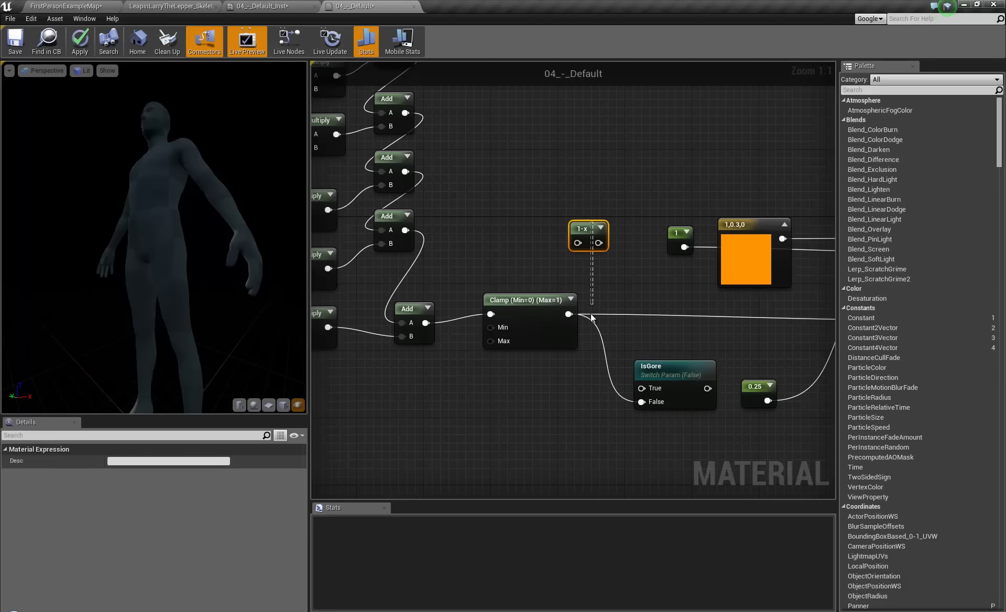
left_click_drag(587, 229, 567, 385)
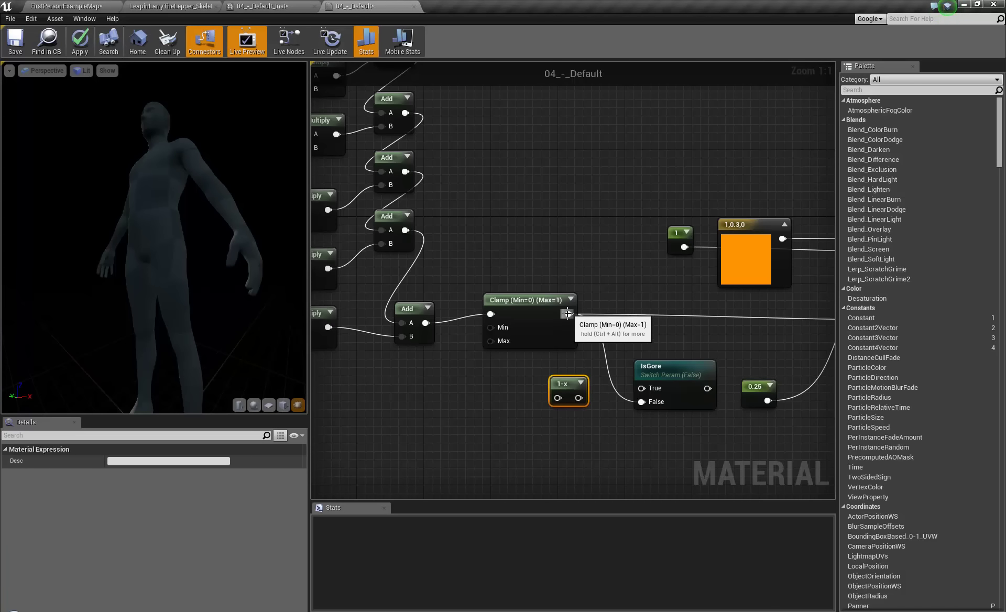
left_click_drag(569, 314, 641, 389)
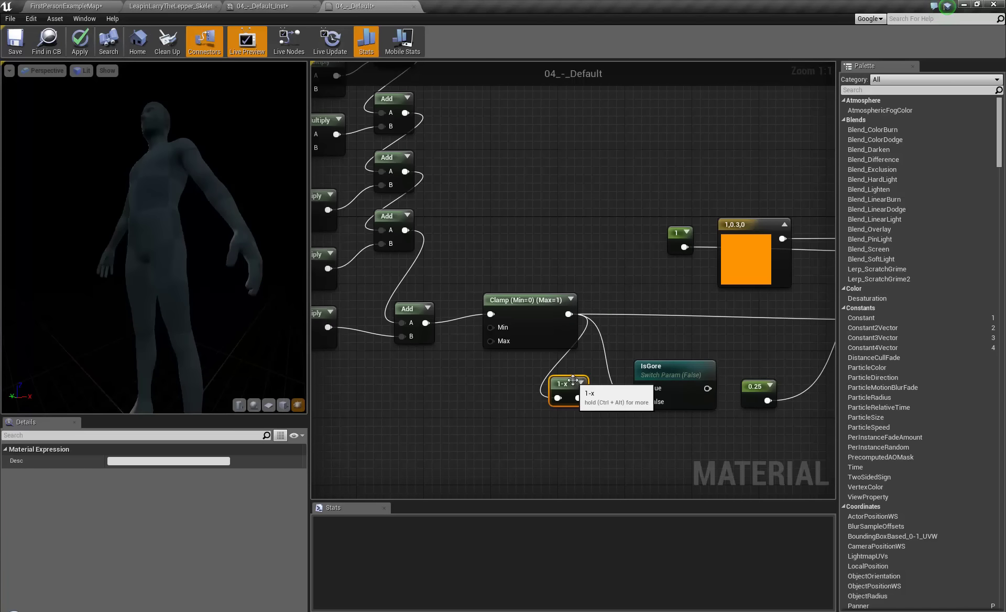
left_click_drag(572, 381, 580, 377)
- Connect the IsGore output to the material's Opacity Mask input and apply the material changes
right_click_drag(542, 356, 325, 372)
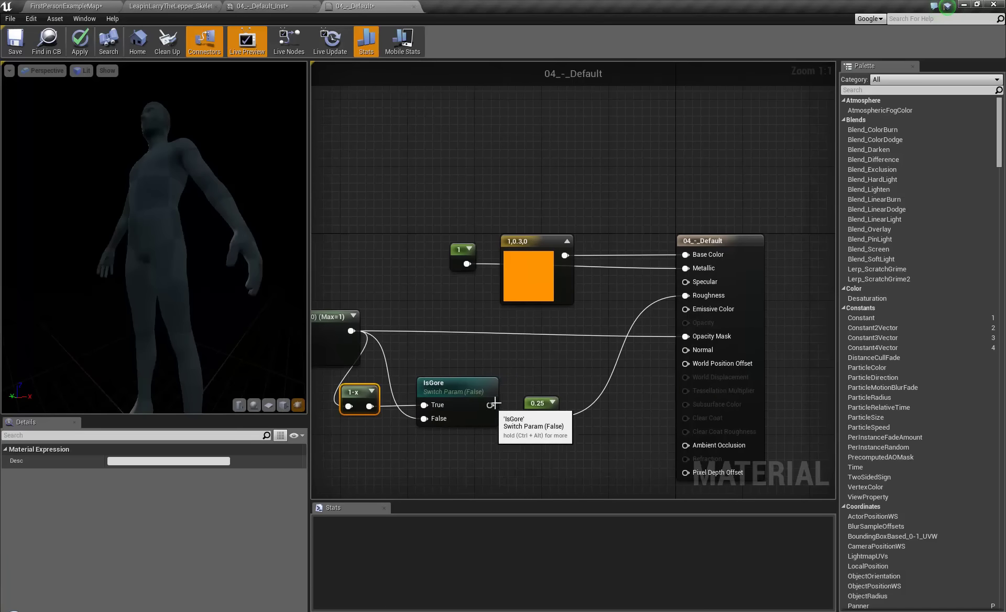
left_click_drag(490, 405, 701, 336)
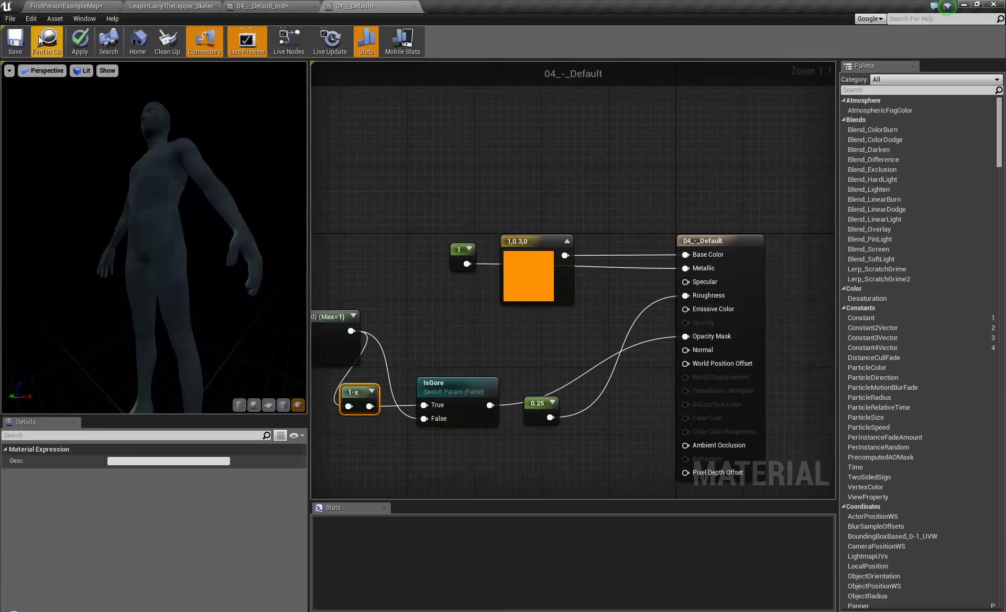
left_click(81, 42)
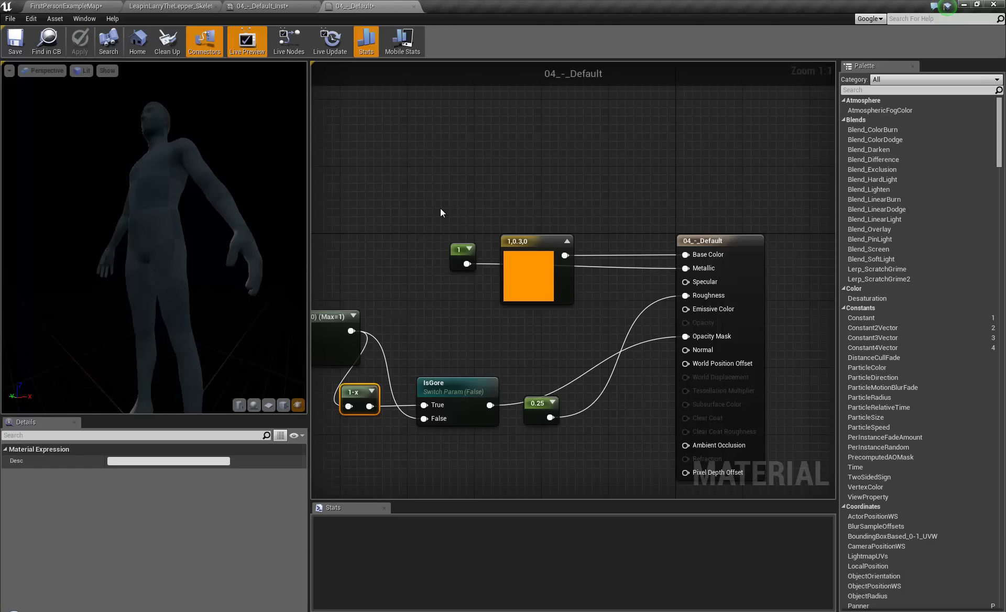
- Undock the 04_-_Default_Inst editor into a floating window over the level editor
right_click_drag(400, 200, 525, 206)
scroll(663, 206, "down", 2)
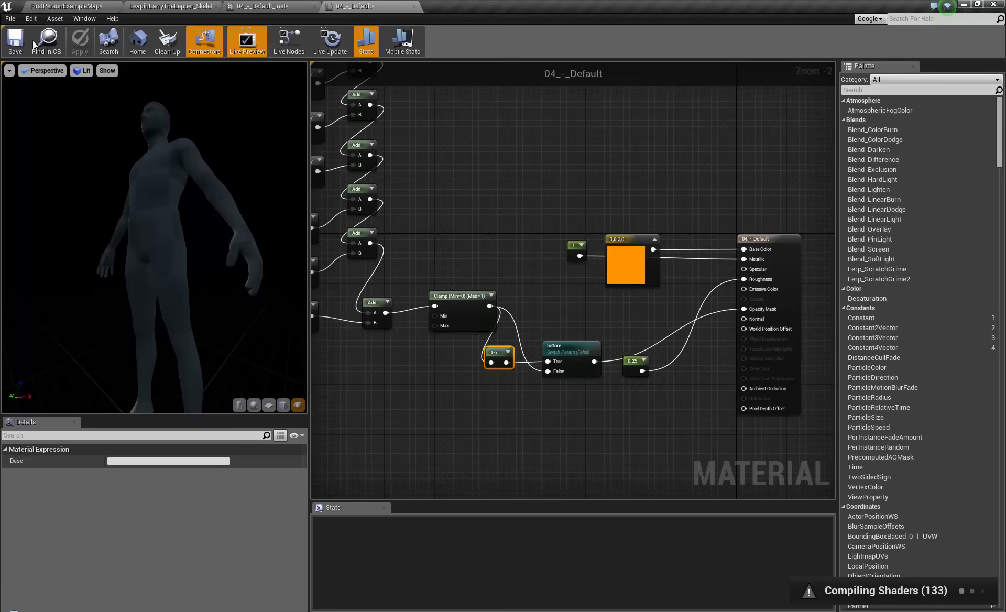
left_click(278, 8)
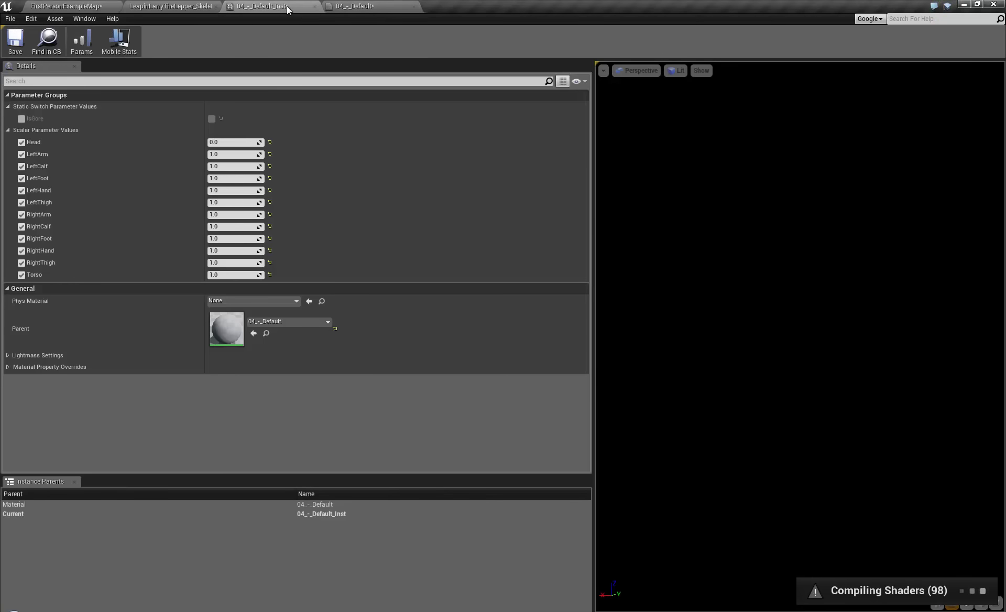
left_click_drag(411, 83, 95, 76)
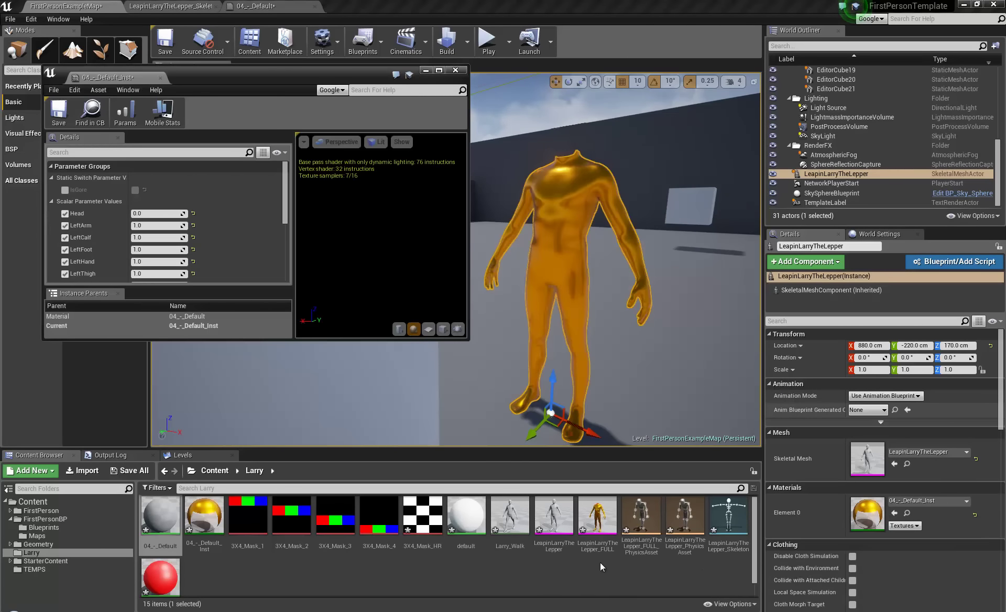
- Place the LeapinLarryTheLepper_FULL skeletal mesh in the level beside the existing character and inspect its red cap surface up close
left_click_drag(598, 519, 639, 411)
right_click_drag(639, 411, 954, 579)
key("w")
key("w")
key("w")
key("s")
key("w")
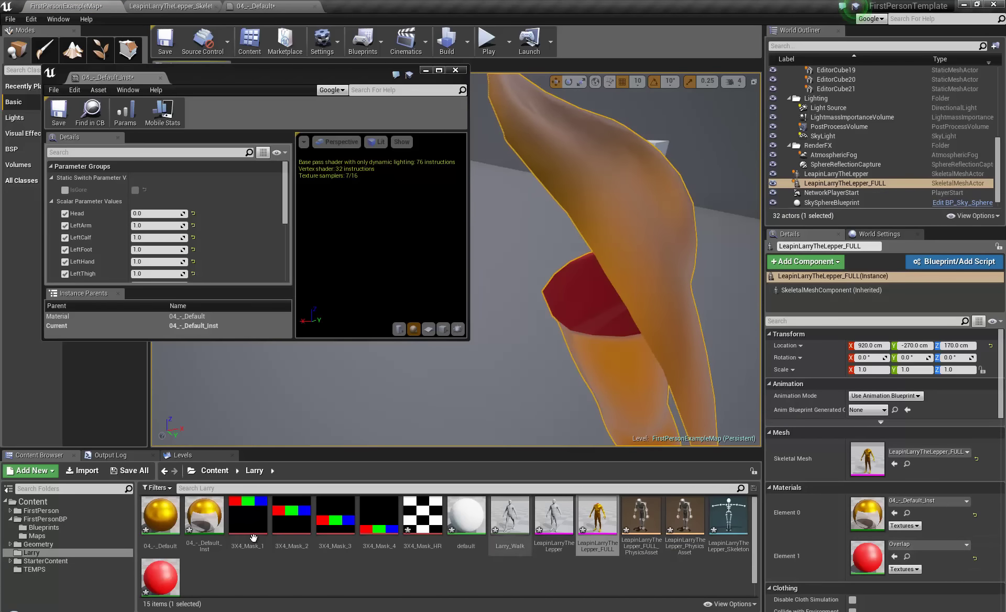
- Duplicate the 04_-_Default_Inst material instance as Gore_INST and assign it to Element 1 of the LeapinLarryTheLepper_FULL actor
left_click(205, 521)
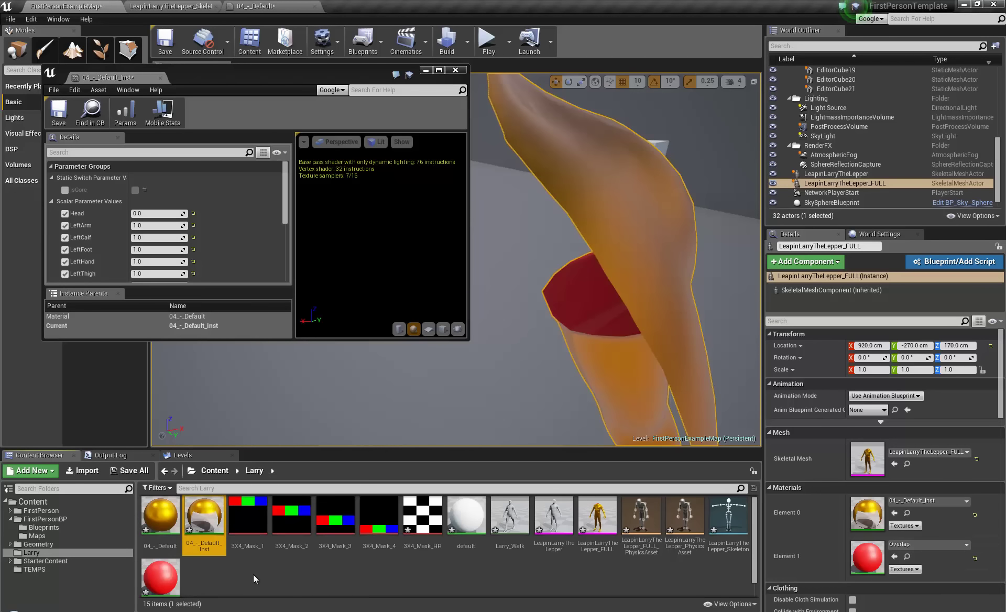
key("ctrl+w")
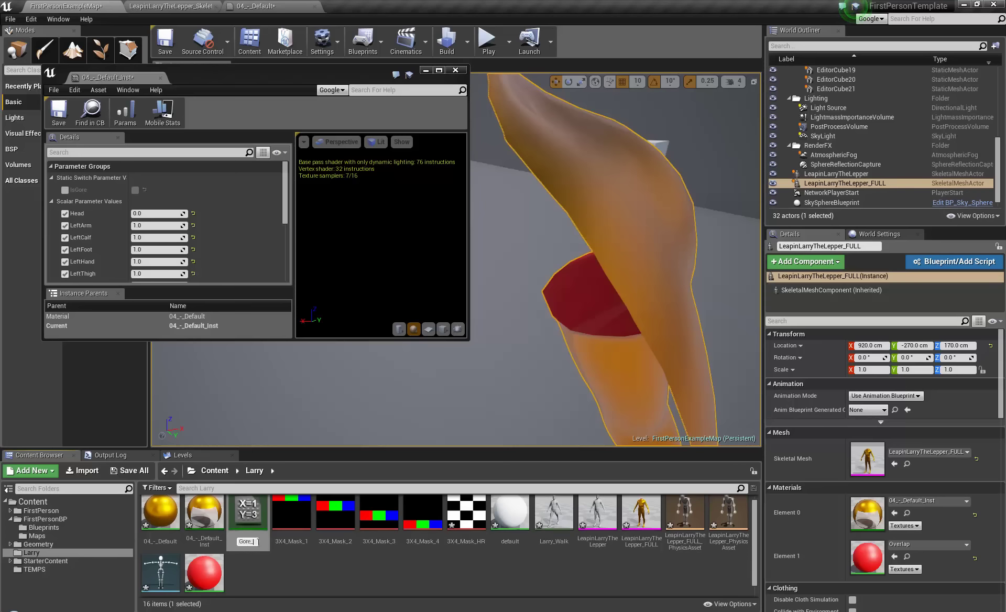
type("Gore_INST")
key("Return")
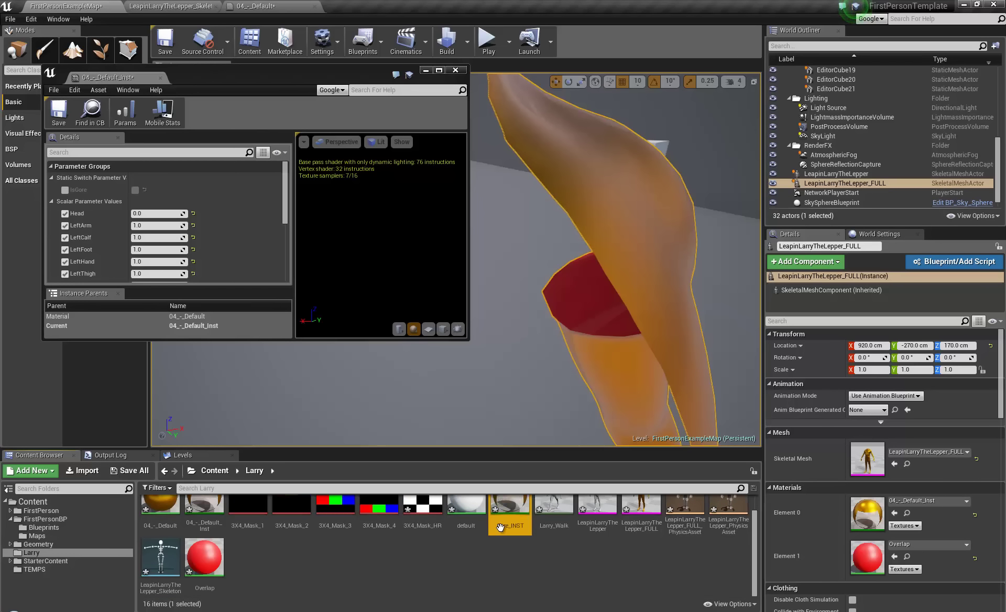
left_click(895, 557)
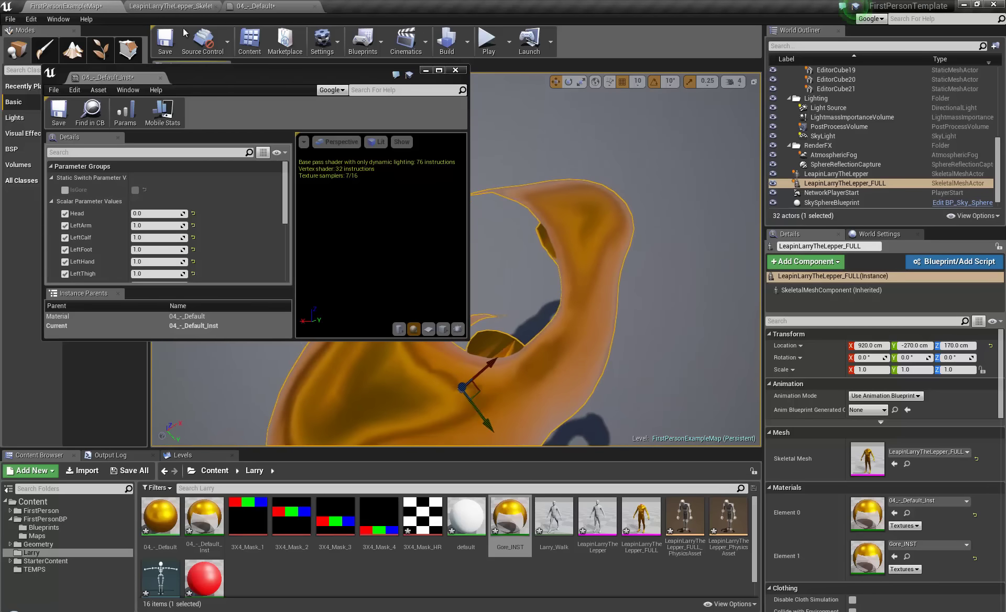
- Dock the 04_-_Default_Inst editor back into the main window and return to the 04_-_Default material graph
left_click(278, 8)
left_click_drag(99, 80, 385, 7)
left_click(288, 7)
- Add a vector parameter above the orange 1,0.3,0 constant and name it COlor
right_click_drag(473, 218, 411, 213)
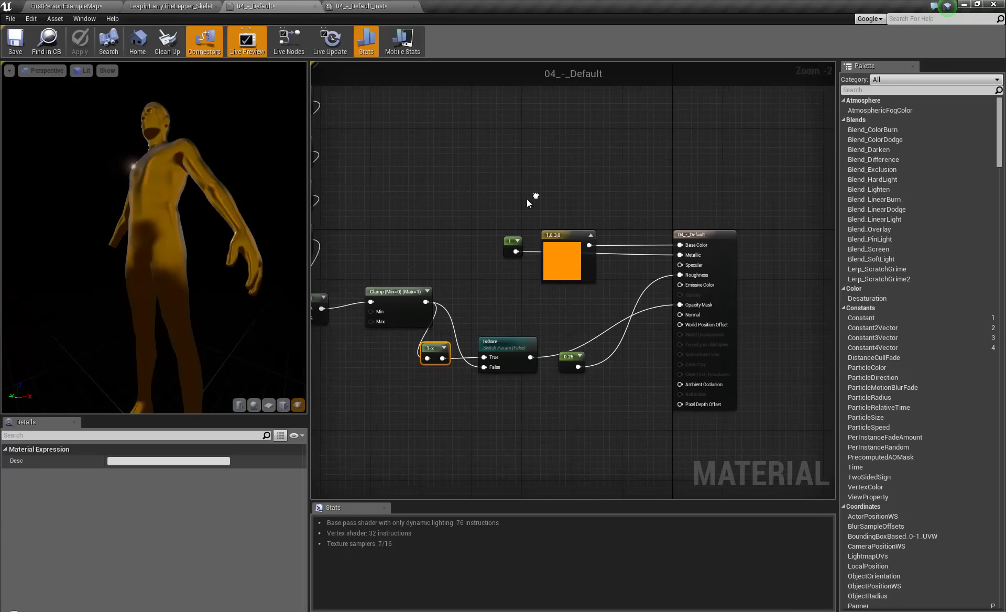
right_click_drag(529, 202, 491, 198)
scroll(515, 217, "up", 2)
key("v")
left_click(517, 134)
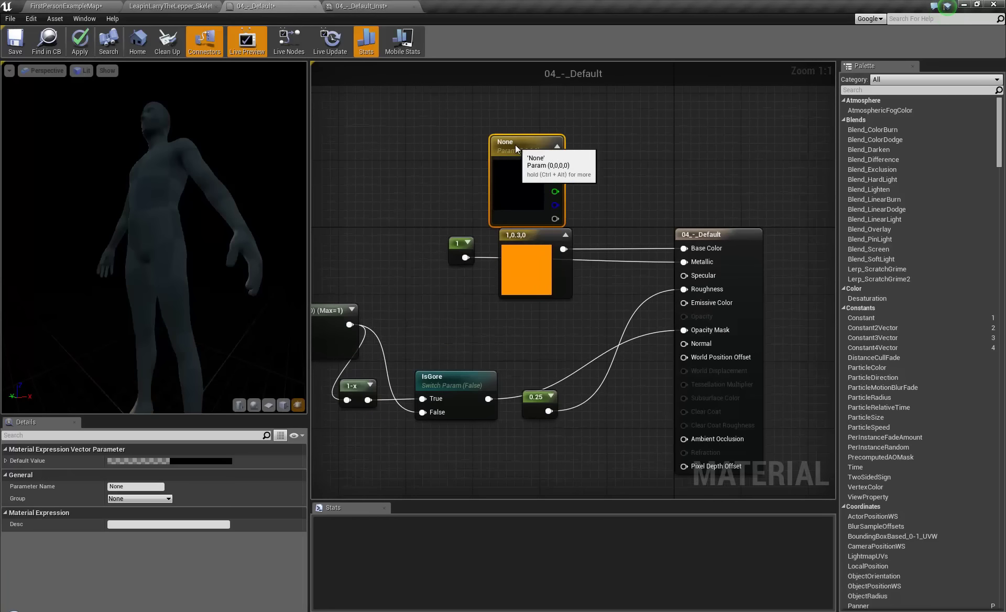
left_click_drag(514, 144, 496, 147)
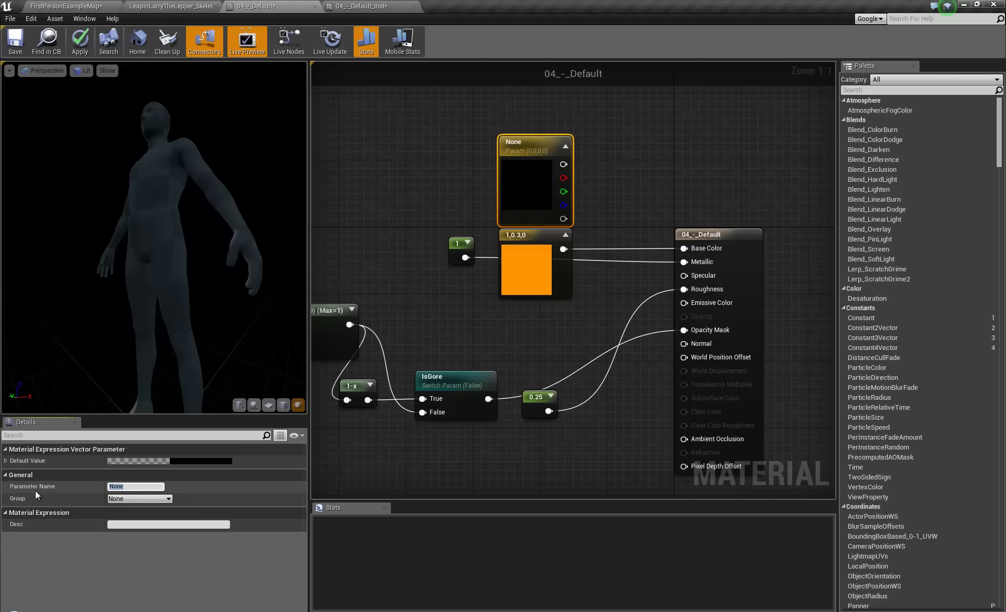
type("COlor")
key("Return")
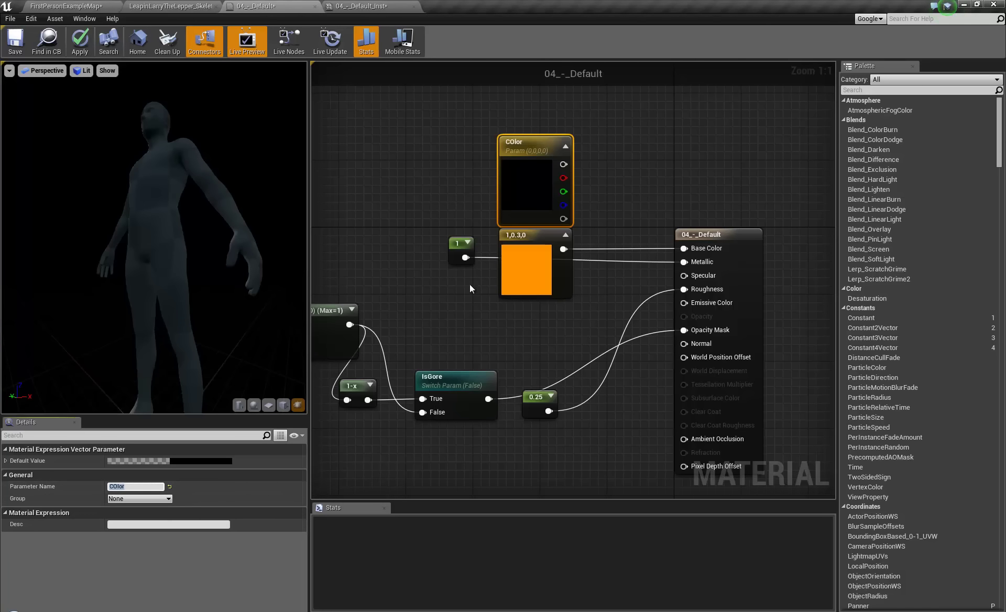
- Connect the COlor parameter to Base Color in place of the orange 1,0.3,0 constant and delete that constant
left_click_drag(525, 255, 617, 128)
left_click_drag(563, 164, 686, 249)
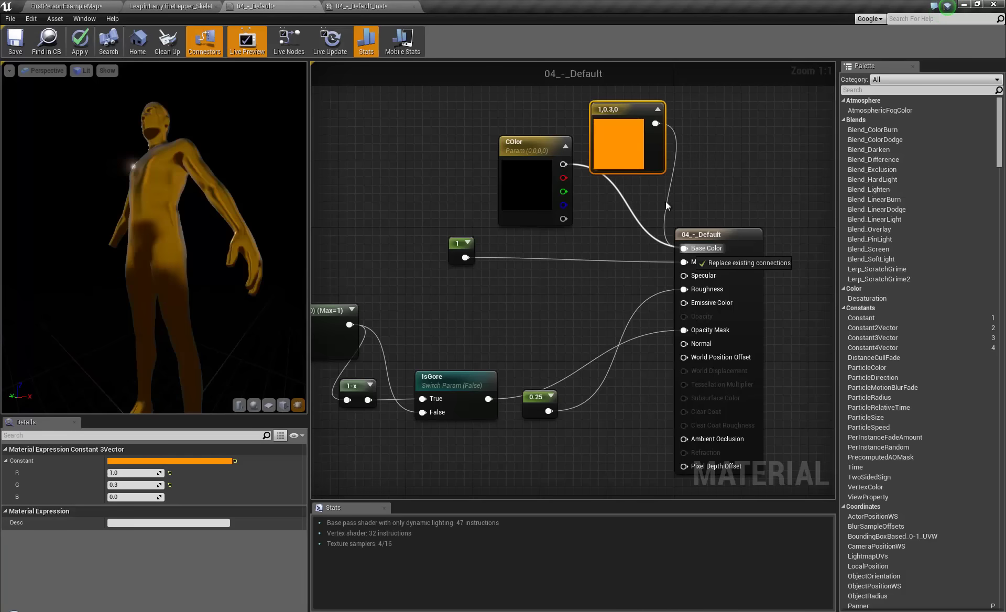
right_click(629, 121)
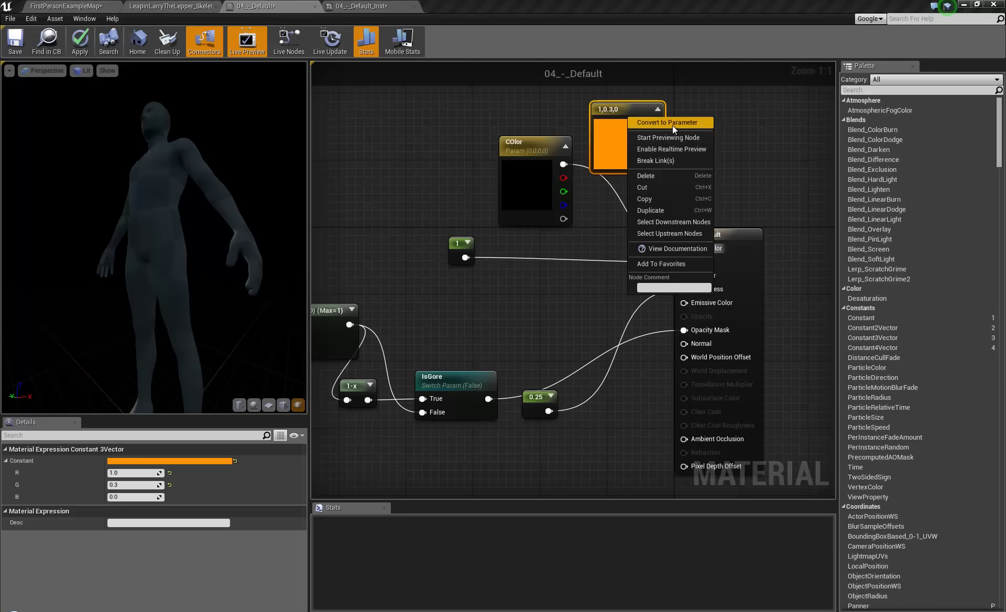
left_click(589, 155)
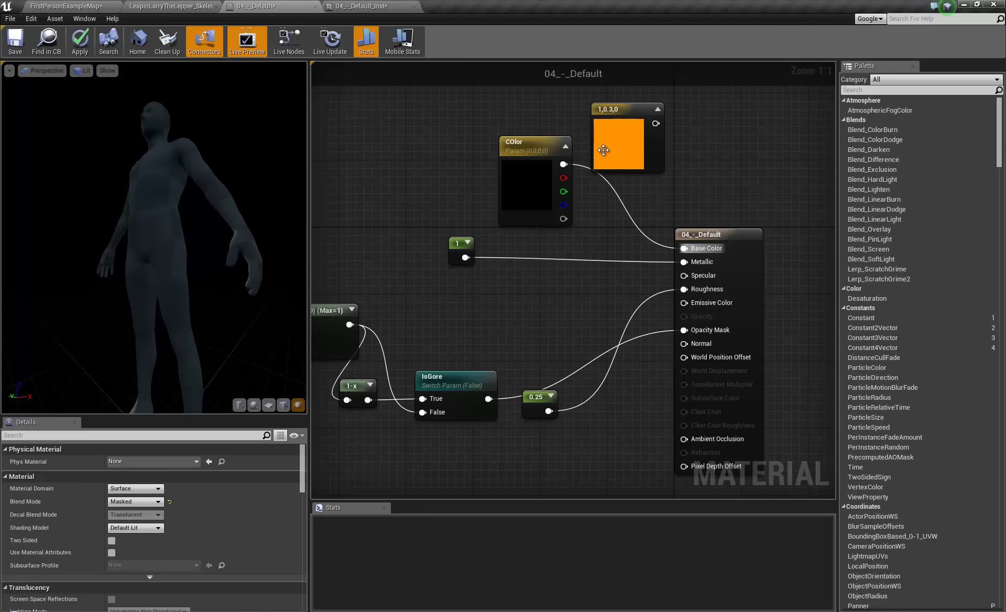
left_click(603, 151)
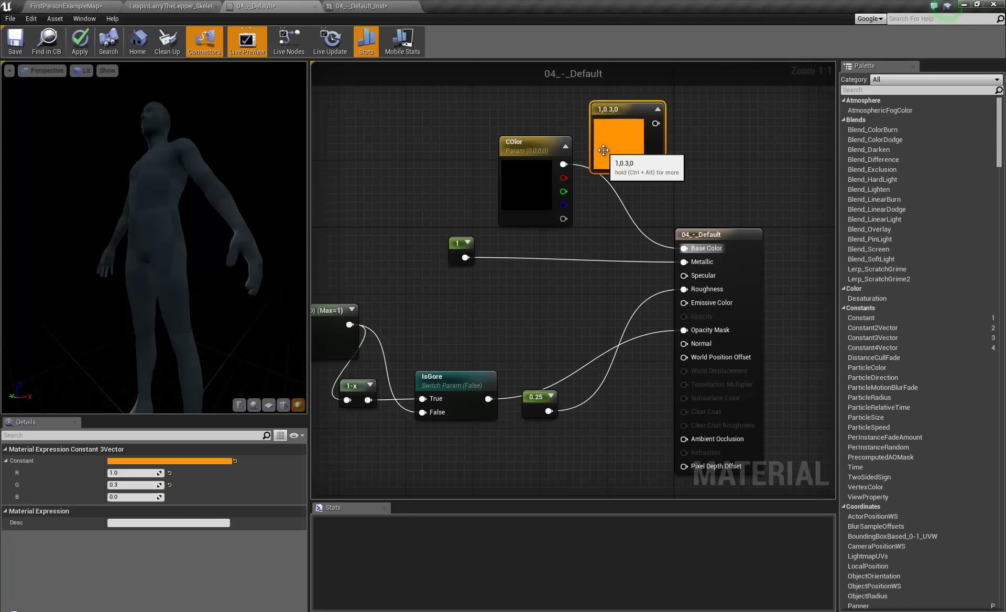
- Set the COlor parameter's default value to R 1.0 and G 0.3
left_click(539, 192)
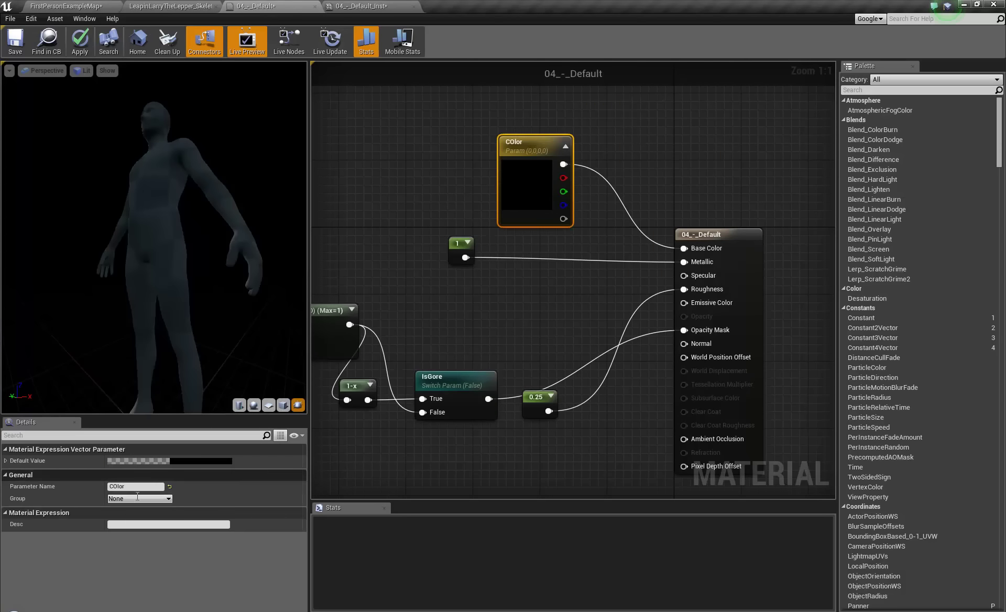
left_click(6, 462)
left_click(136, 473)
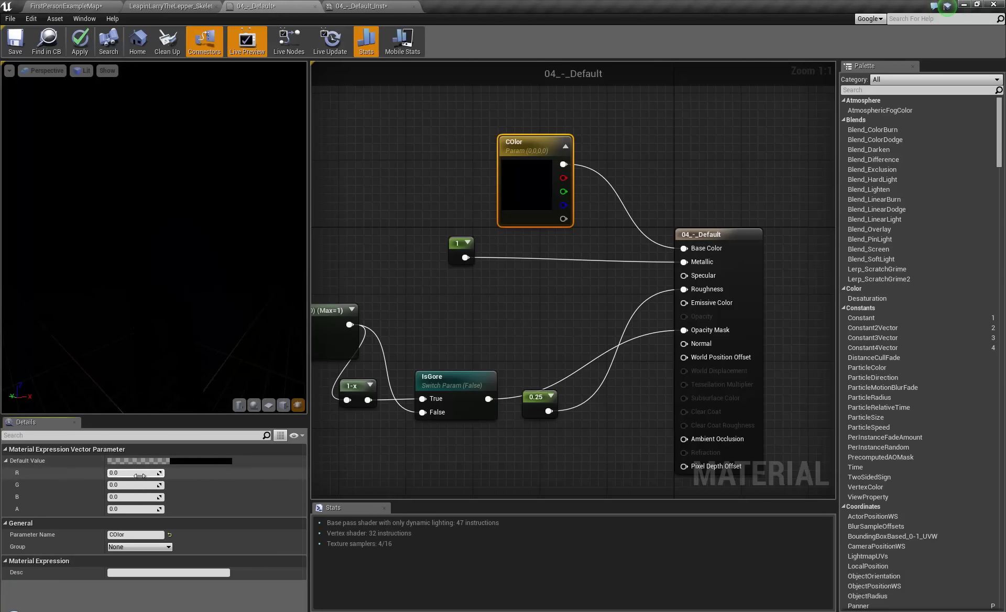
type("1")
key("Tab")
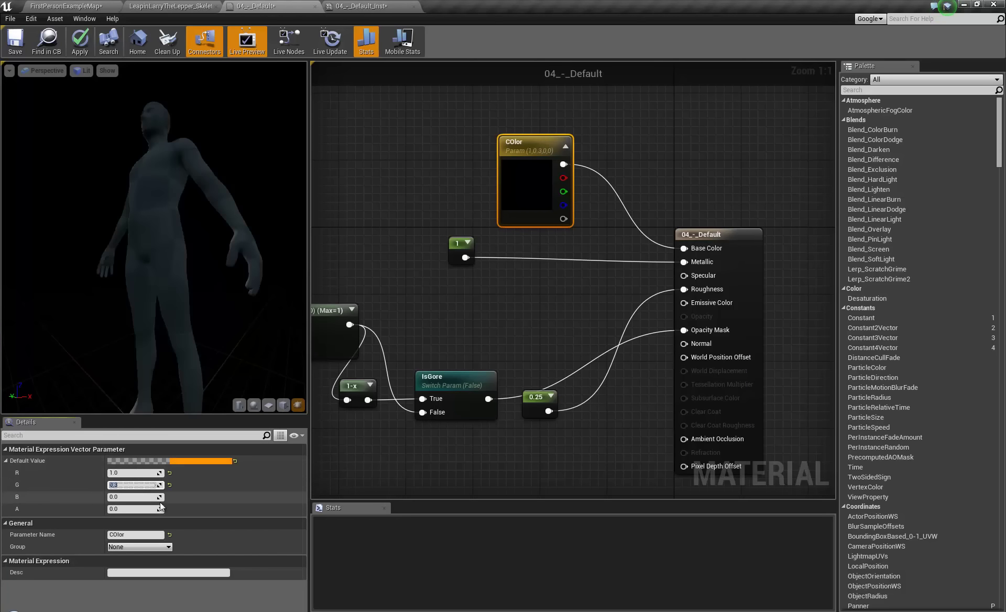
- Convert the constant 1 feeding the Metallic input into a scalar parameter and name it Metallic
right_click_drag(579, 246, 563, 271)
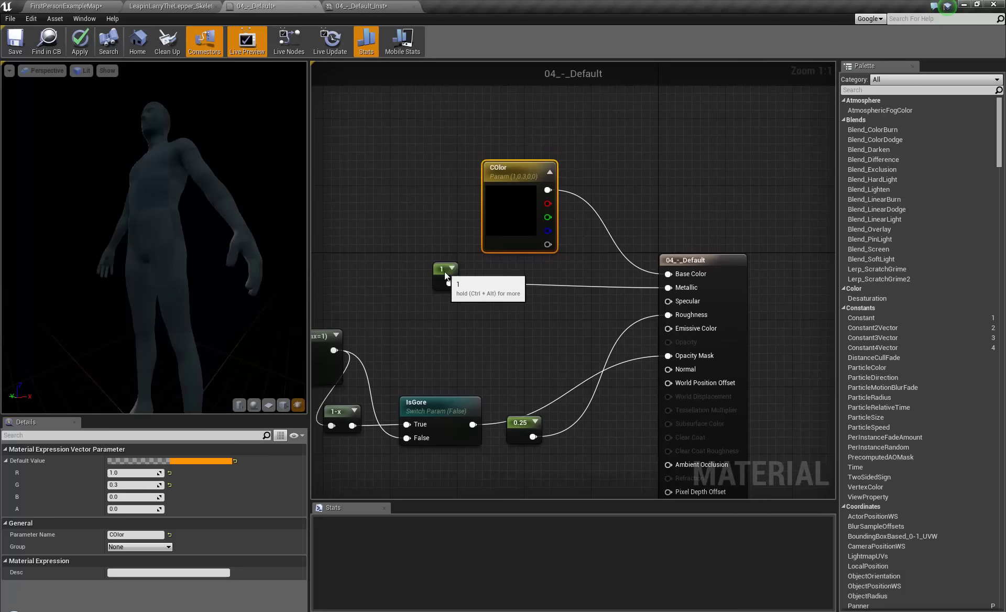
left_click_drag(445, 272, 504, 279)
right_click(505, 279)
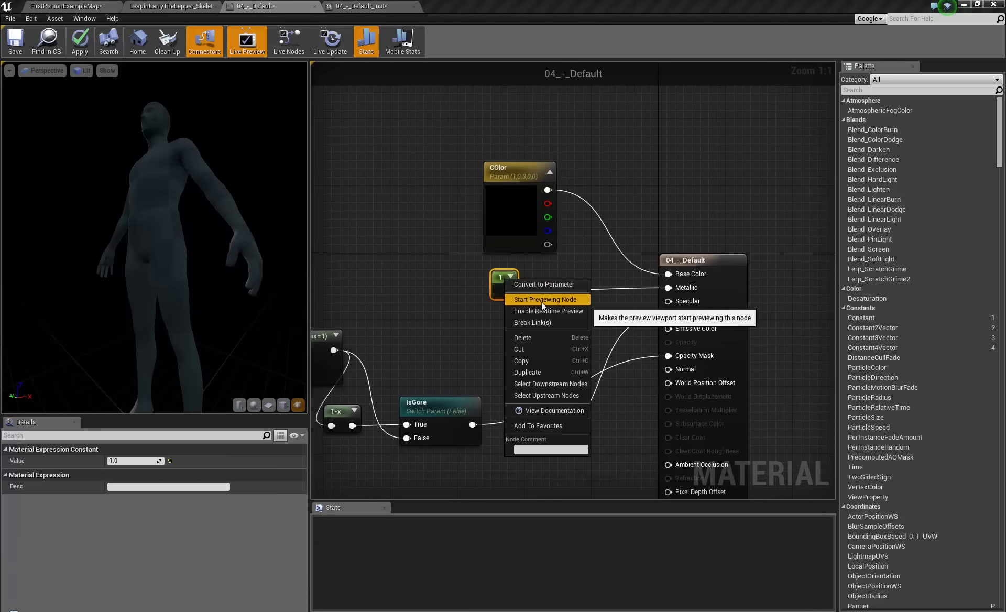
left_click(542, 286)
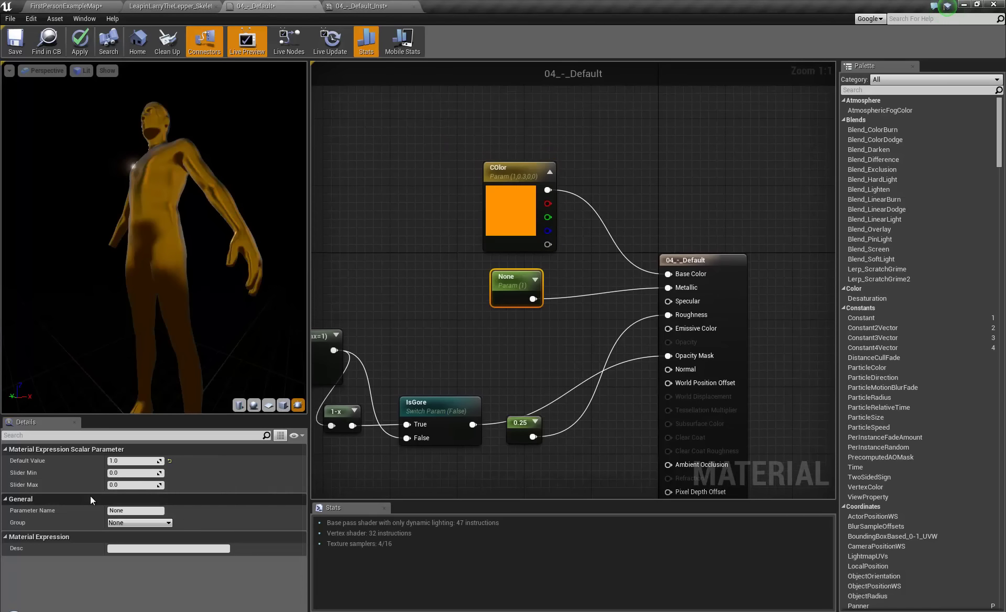
left_click(131, 511)
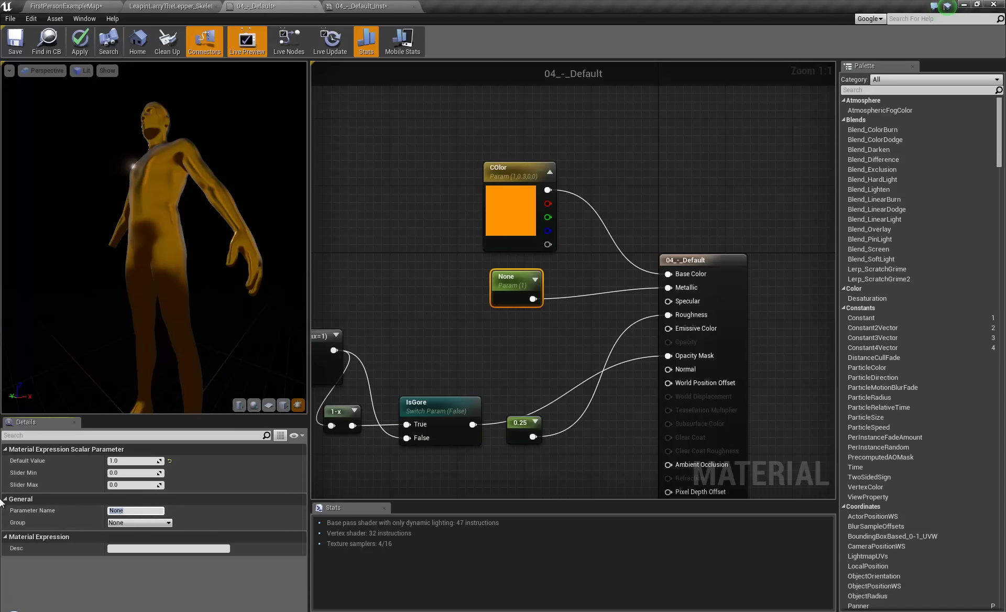
key("Return")
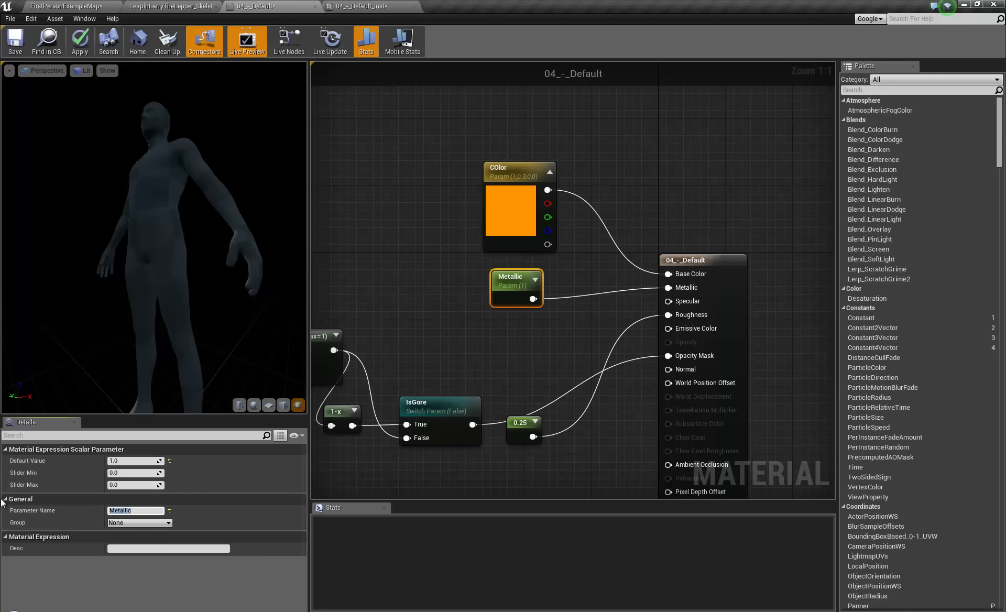
- Undo the scalar parameter's renaming and place a duplicate of the node just below the original
left_click(520, 291)
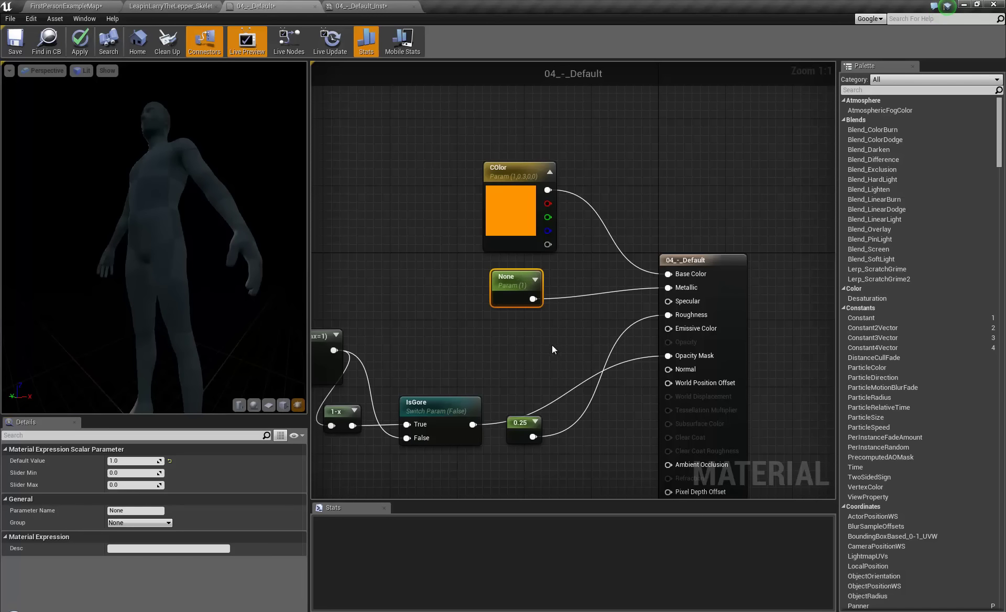
key("ctrl+w")
left_click_drag(568, 351, 527, 326)
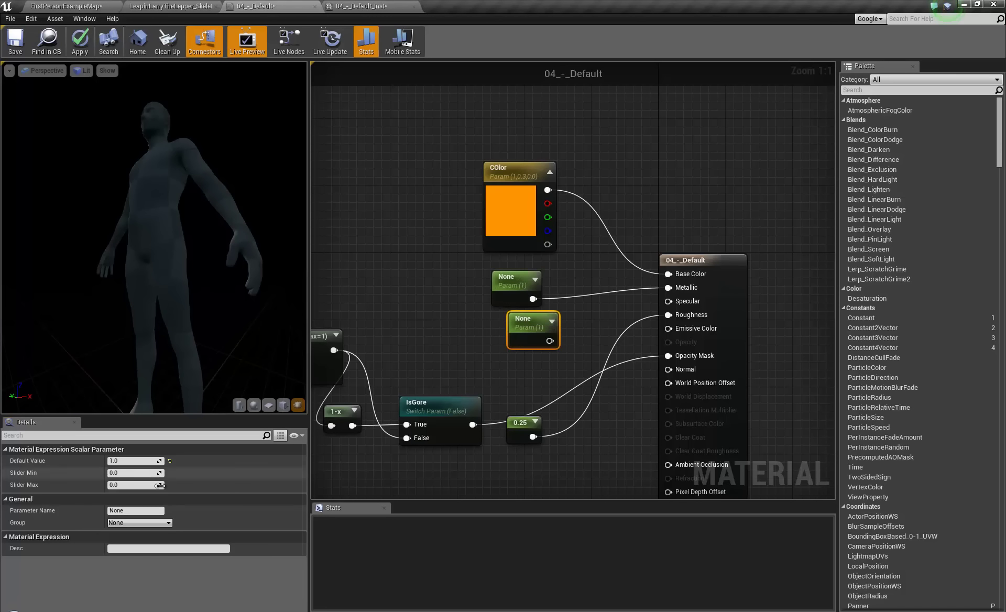
- Name the duplicated scalar parameter Roughness and the original one feeding the Metallic input Metallica
left_click(140, 512)
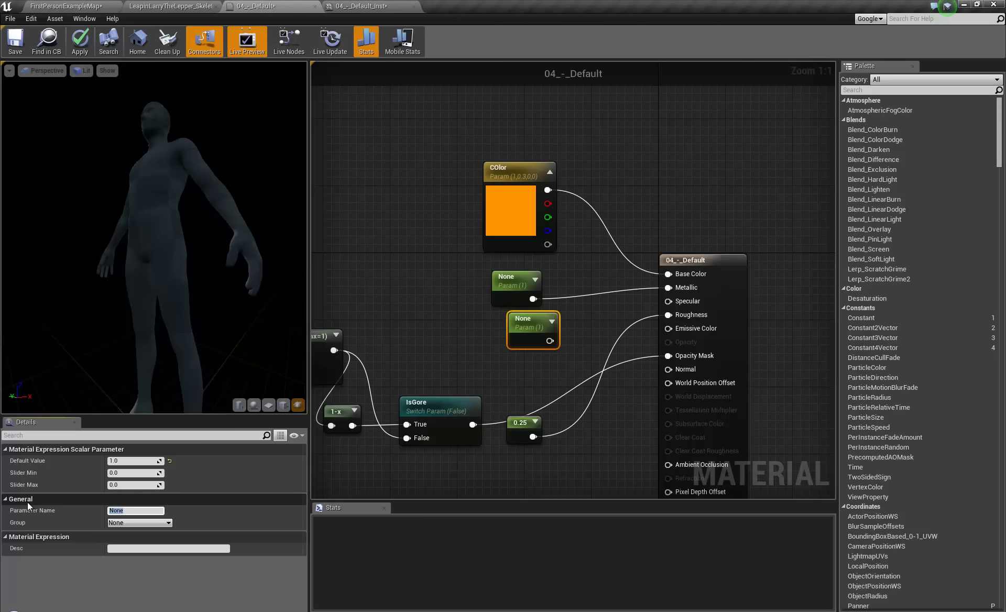
type("Roughness")
key("Return")
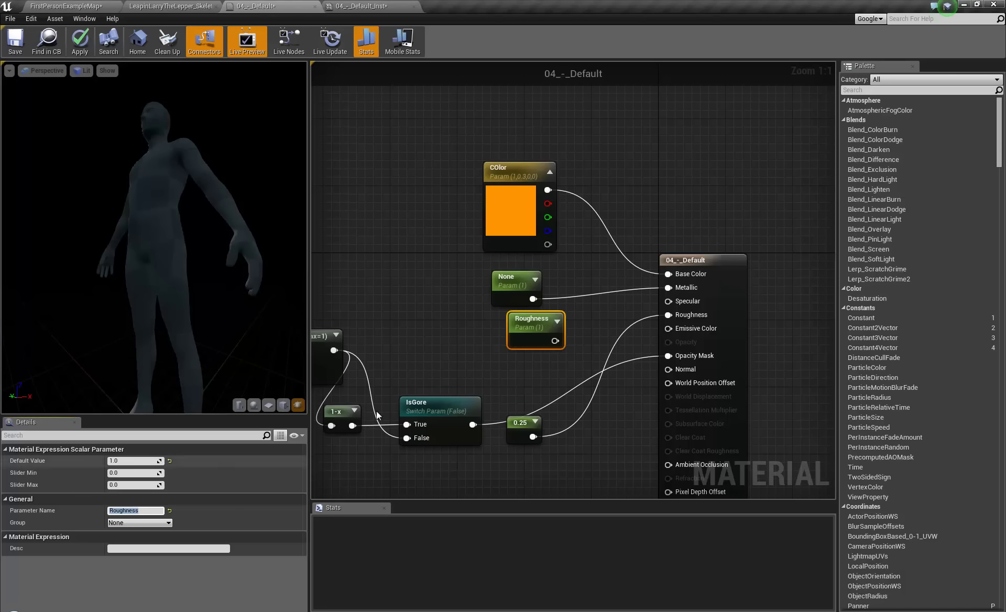
left_click(514, 286)
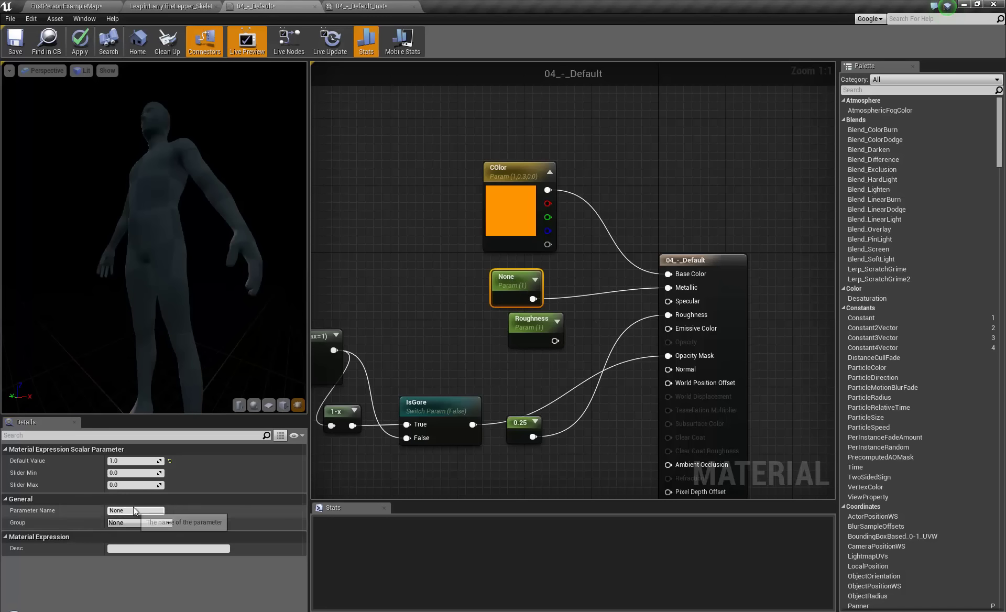
left_click(135, 511)
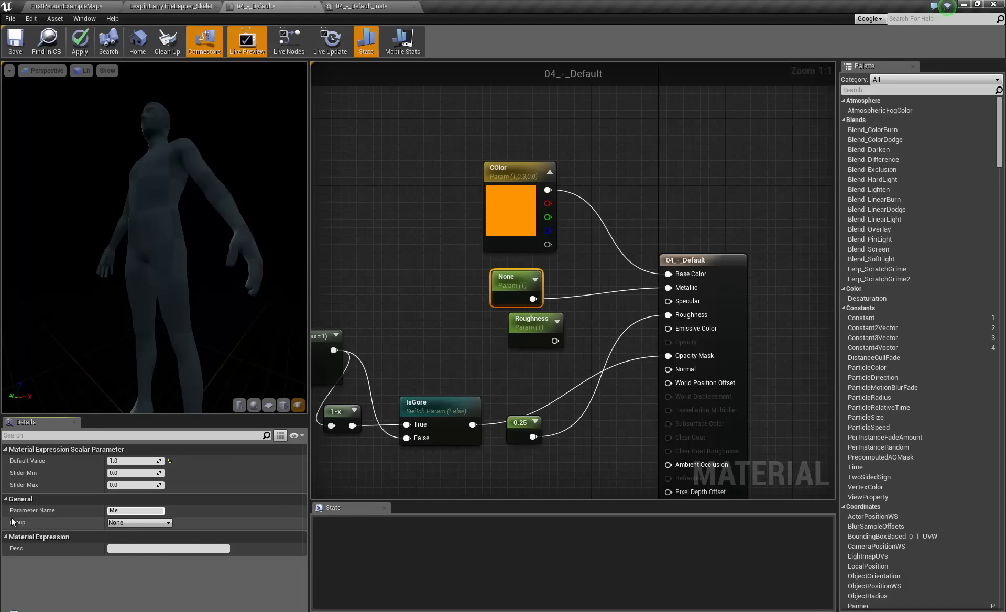
type("Metallica")
left_click(461, 266)
- Move the Metallica node up, connect the Roughness parameter to the Roughness input, and delete the replaced 0.25 constant
left_click_drag(515, 276, 515, 260)
left_click_drag(542, 318, 674, 317)
left_click(511, 429)
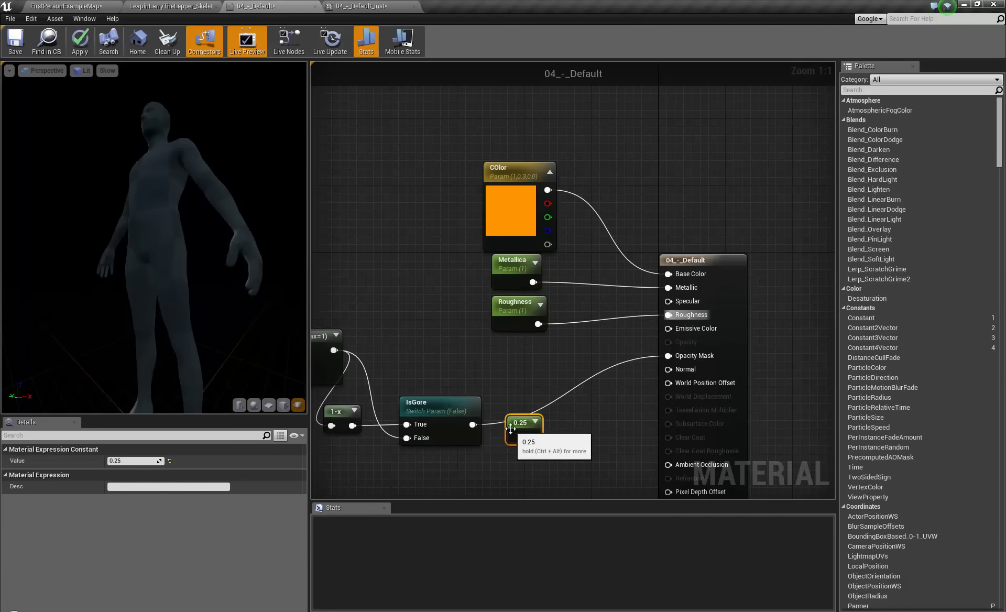
key("Delete")
- Set the Roughness parameter's default value to 0.25 and apply the material changes
left_click(534, 318)
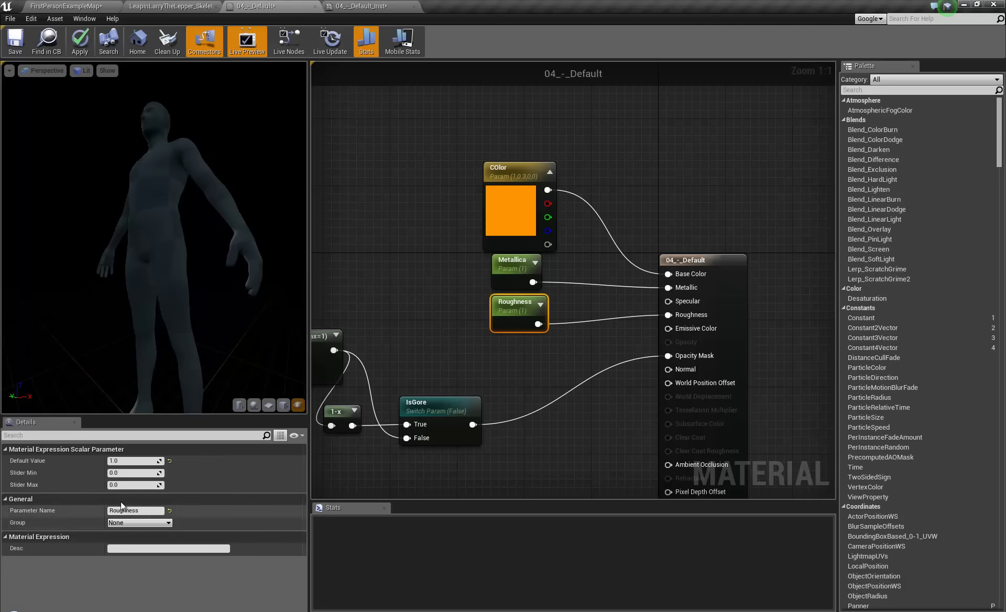
left_click(150, 462)
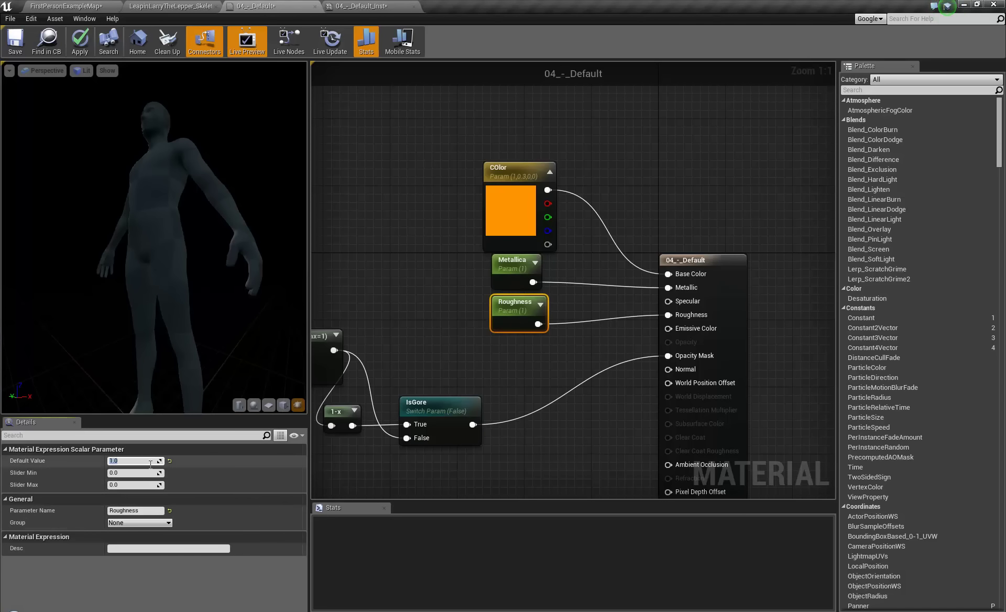
type(".25")
key("Return")
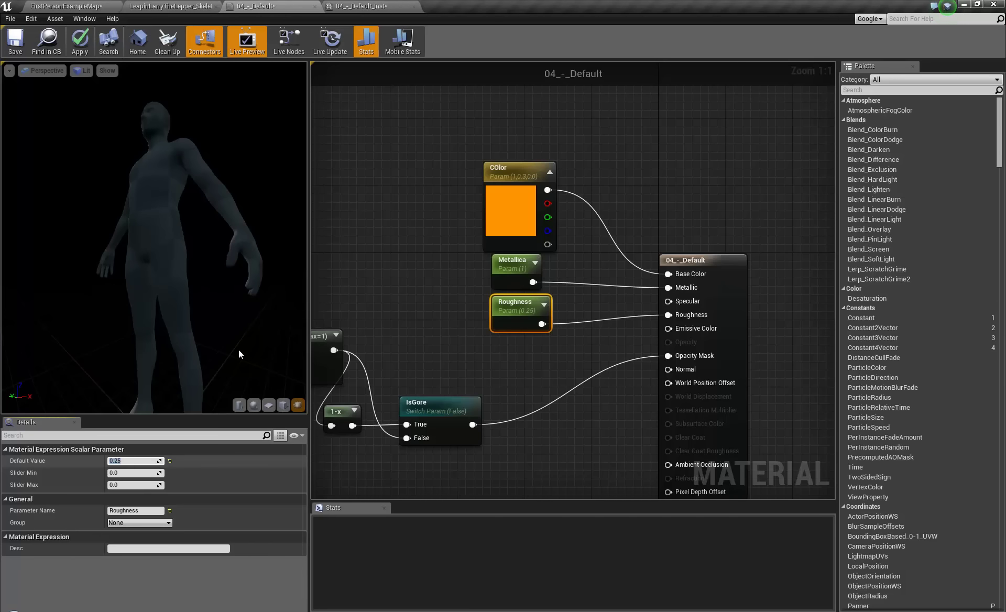
left_click(77, 46)
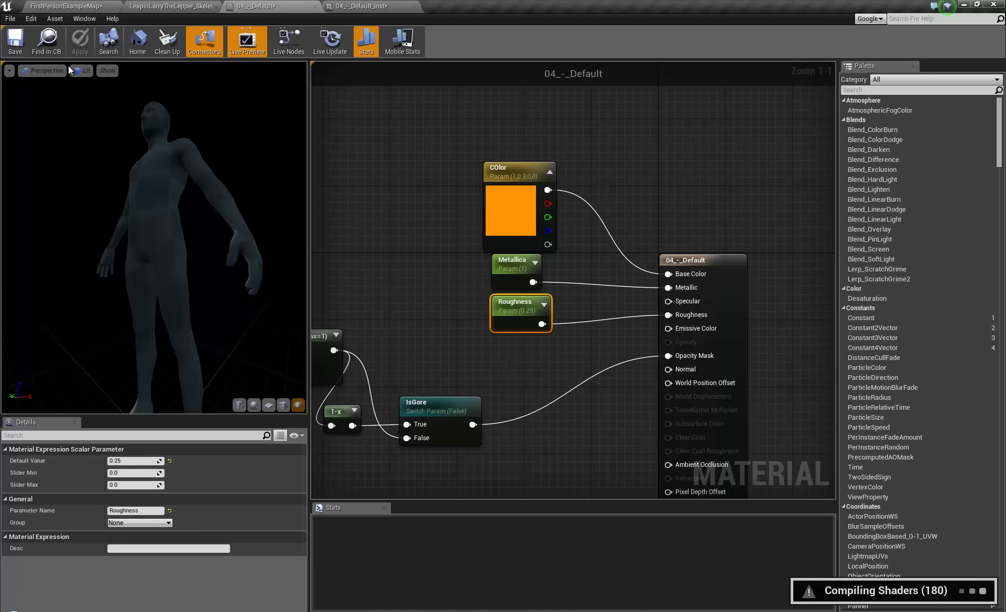
- From the FirstPersonExampleMap level, open the Gore_INST instance assigned to Element 1 of LeapinLarryTheLepper_FULL and place its window beside the character
left_click(63, 5)
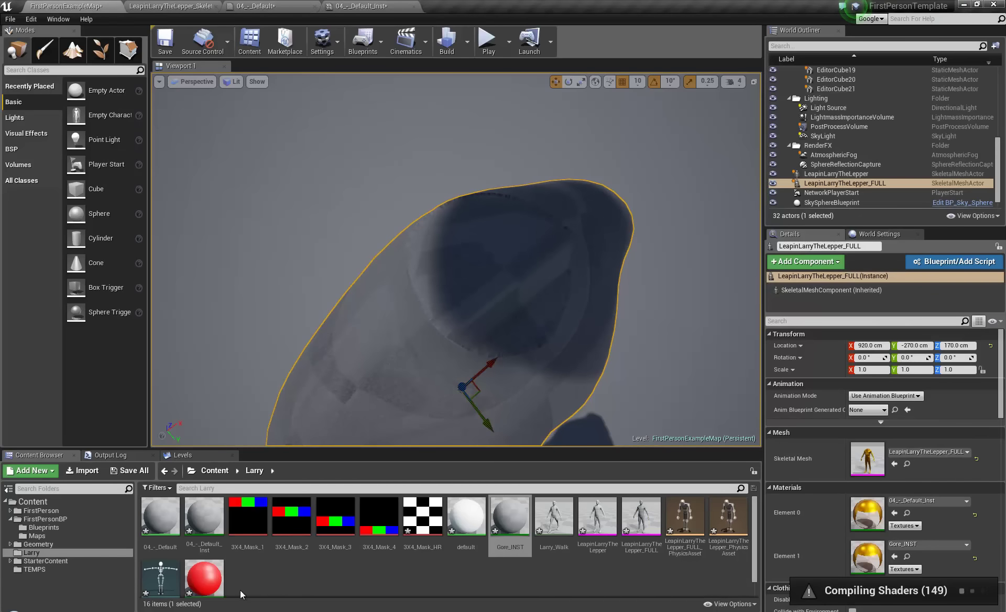
left_click(304, 574)
scroll(229, 566, "down", 1)
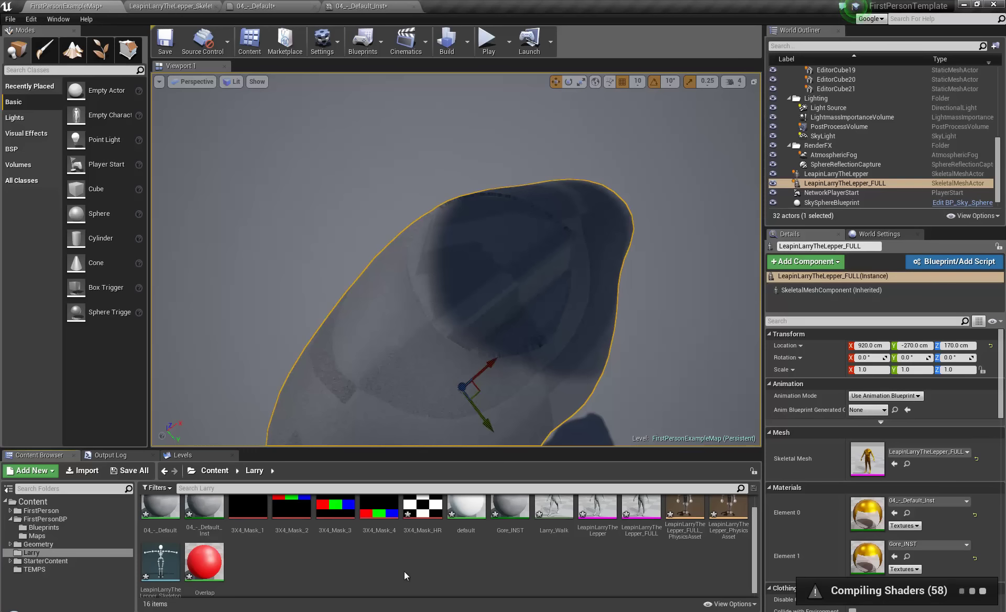
scroll(404, 575, "up", 1)
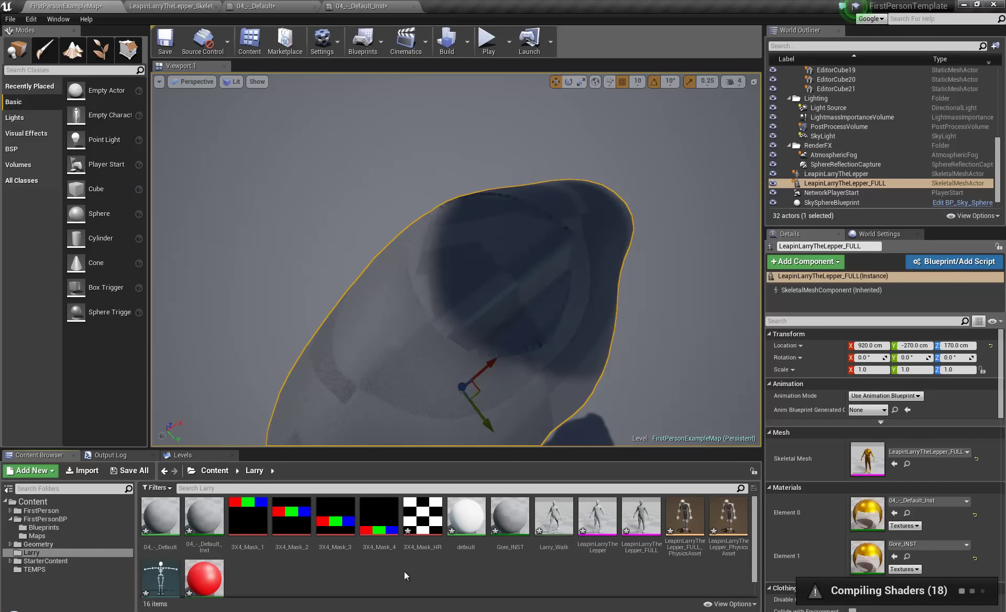
right_click_drag(492, 332, 450, 246)
left_click_drag(450, 246, 379, 209, "alt")
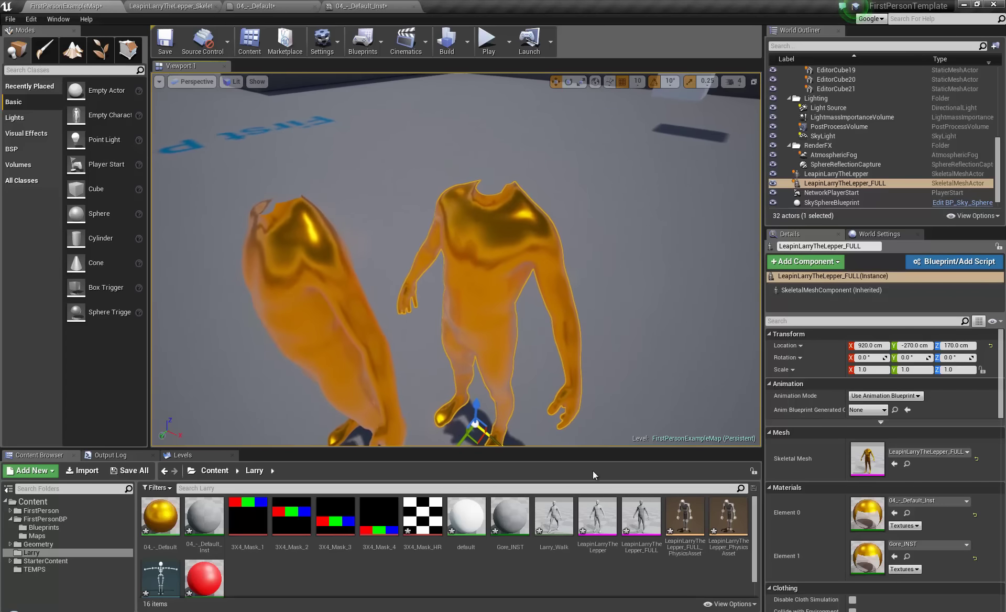
double_click(866, 556)
left_click_drag(450, 6, 179, 1)
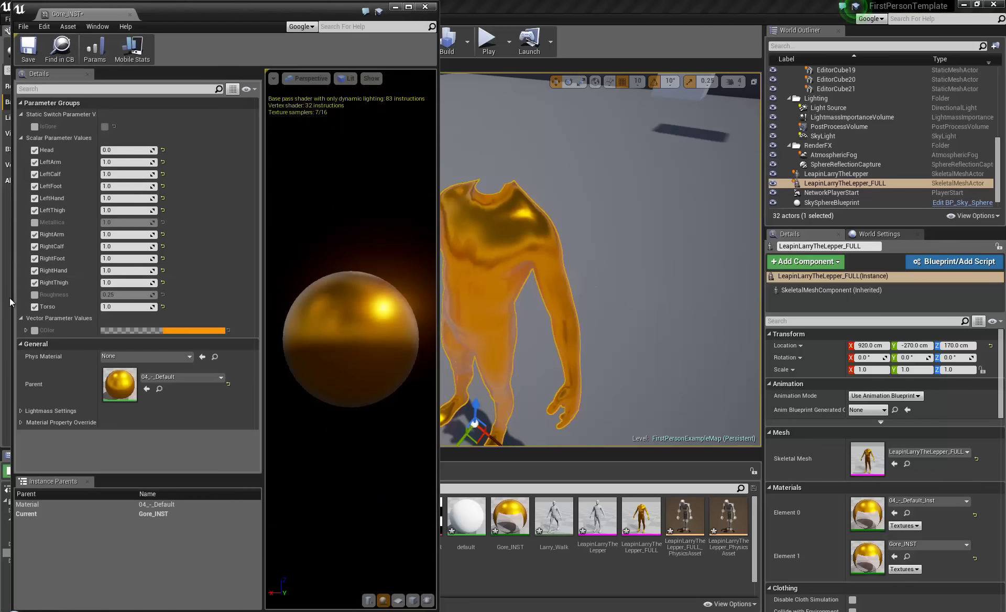
- Override the COlor parameter in Gore_INST with a dark red of R 0.48, G 0.007 and B 0.0
left_click(36, 330)
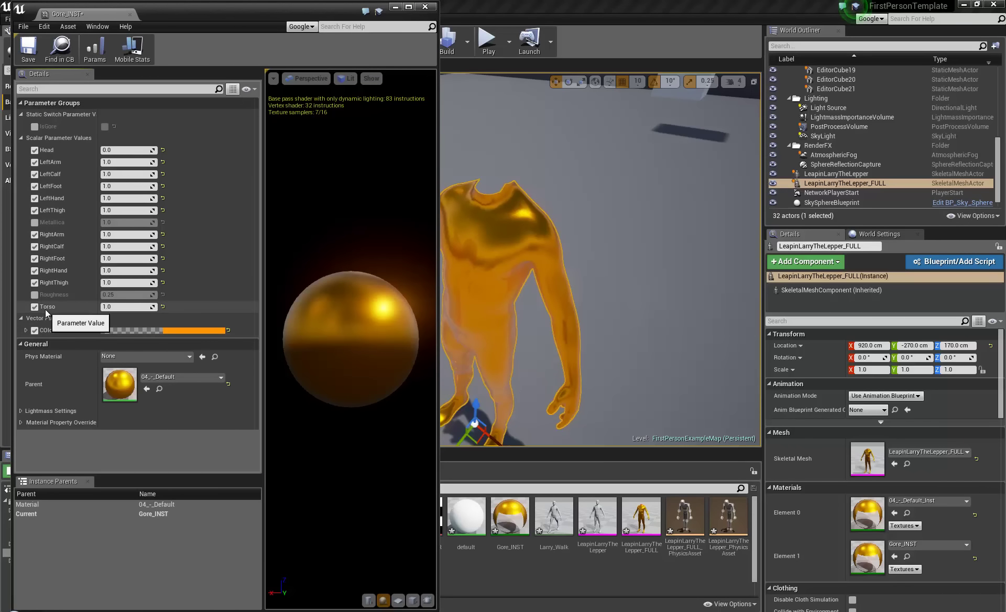
left_click(187, 329)
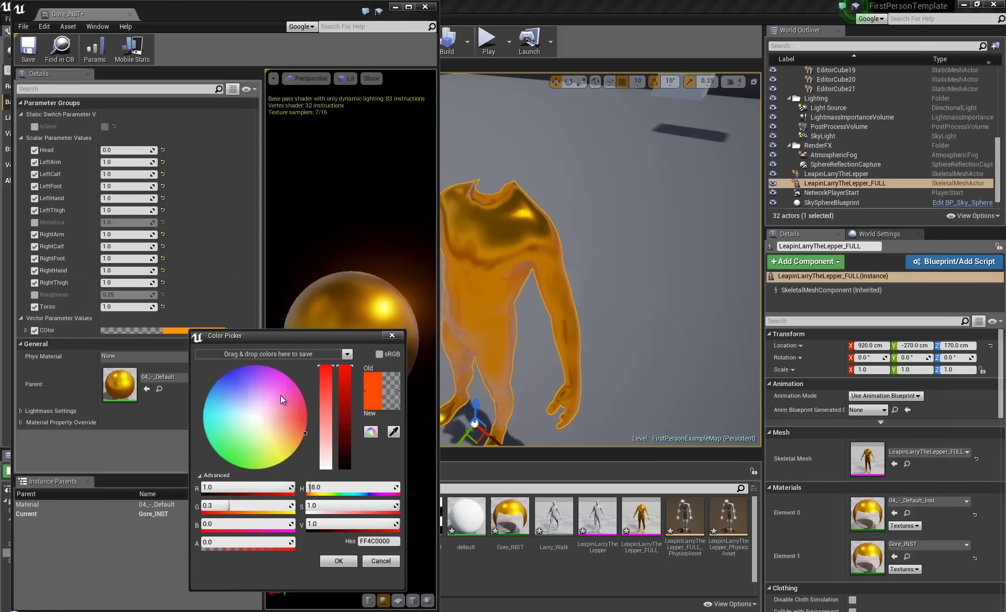
left_click_drag(281, 395, 345, 420)
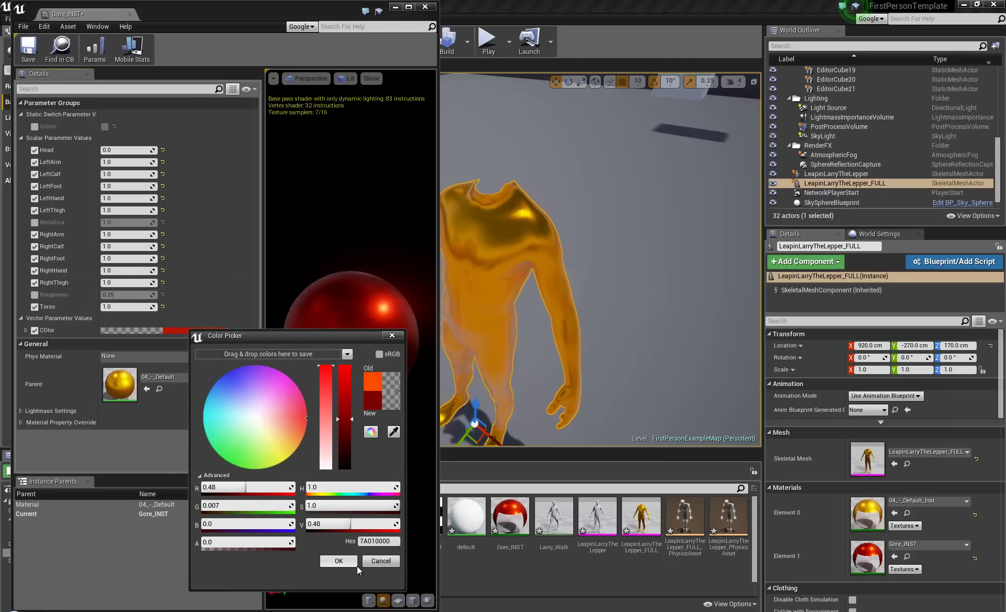
left_click(339, 562)
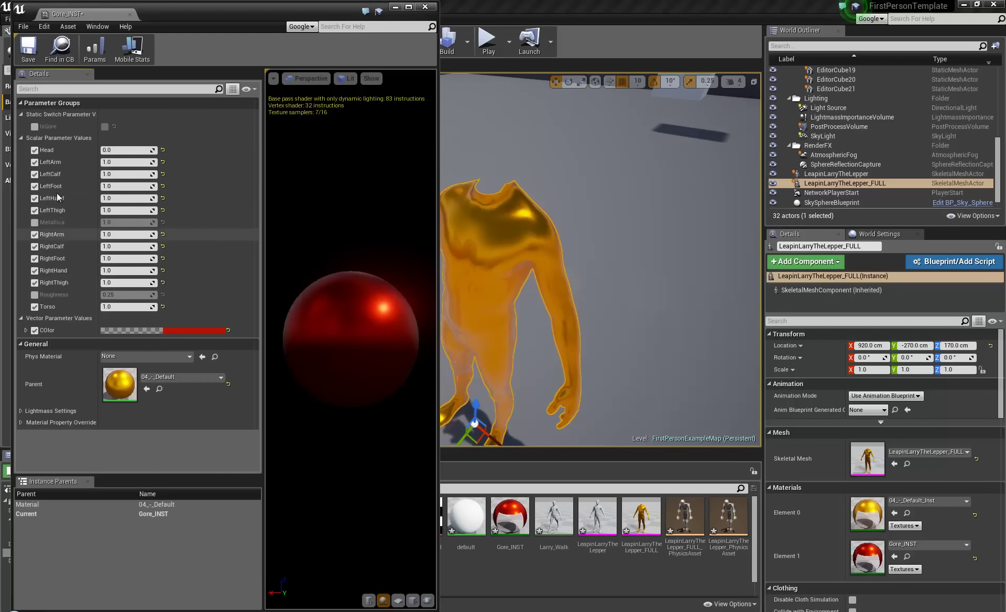
- Override Metallica with 0 and Roughness with 0.2 in Gore_INST
left_click(34, 222)
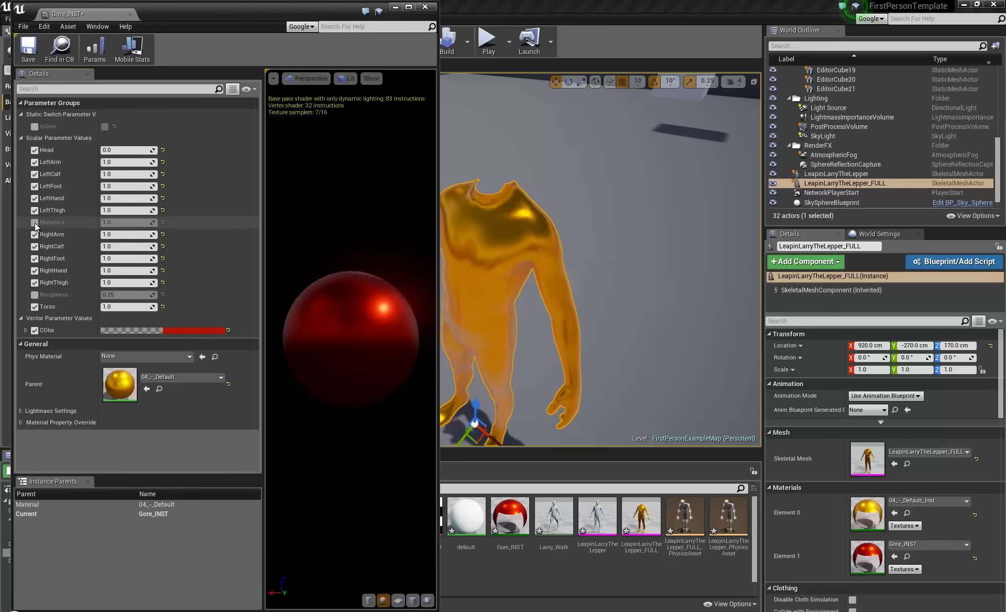
left_click(129, 222)
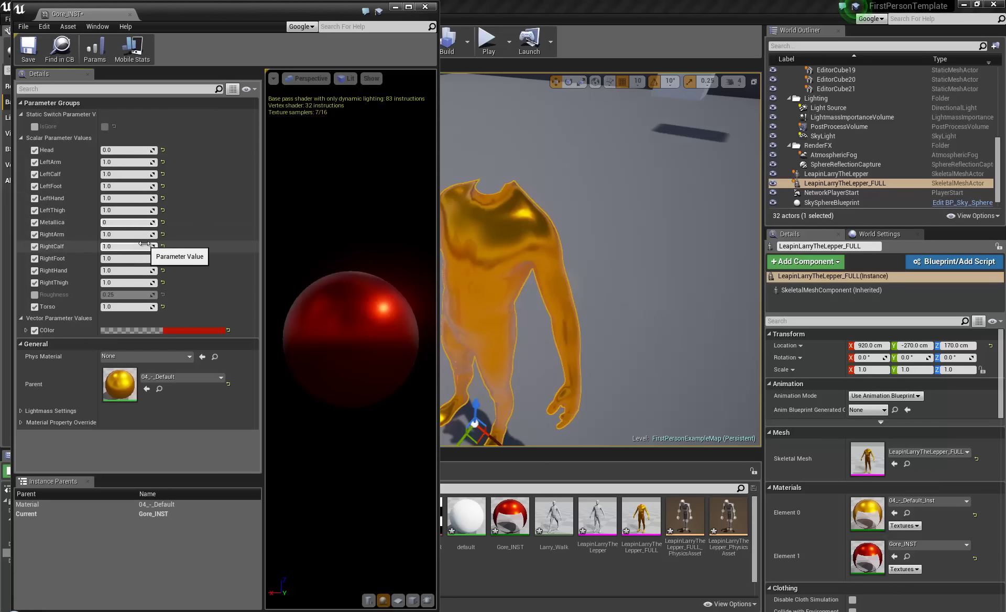
key("Return")
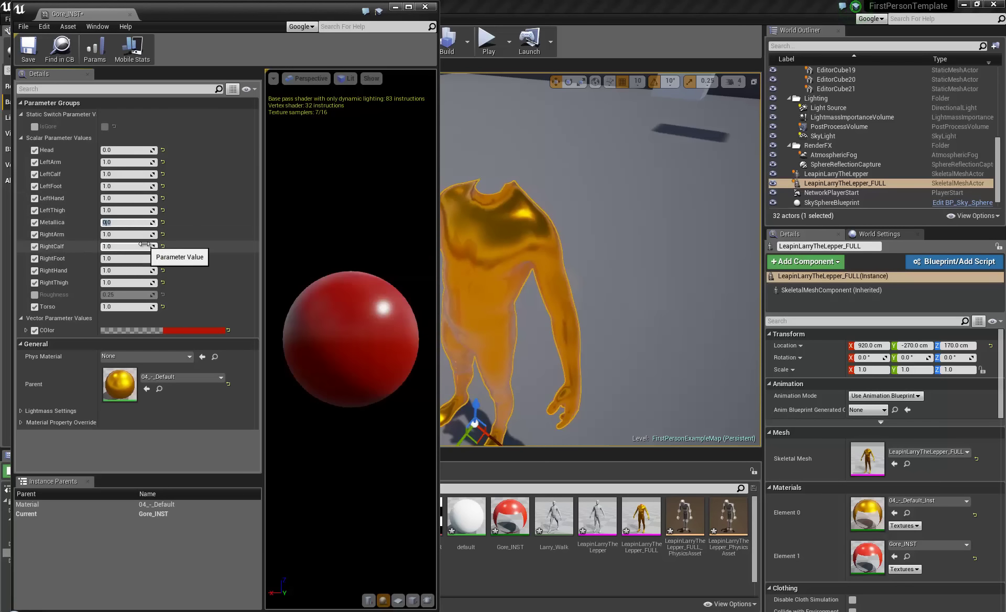
left_click(35, 295)
left_click(121, 294)
type("0.2")
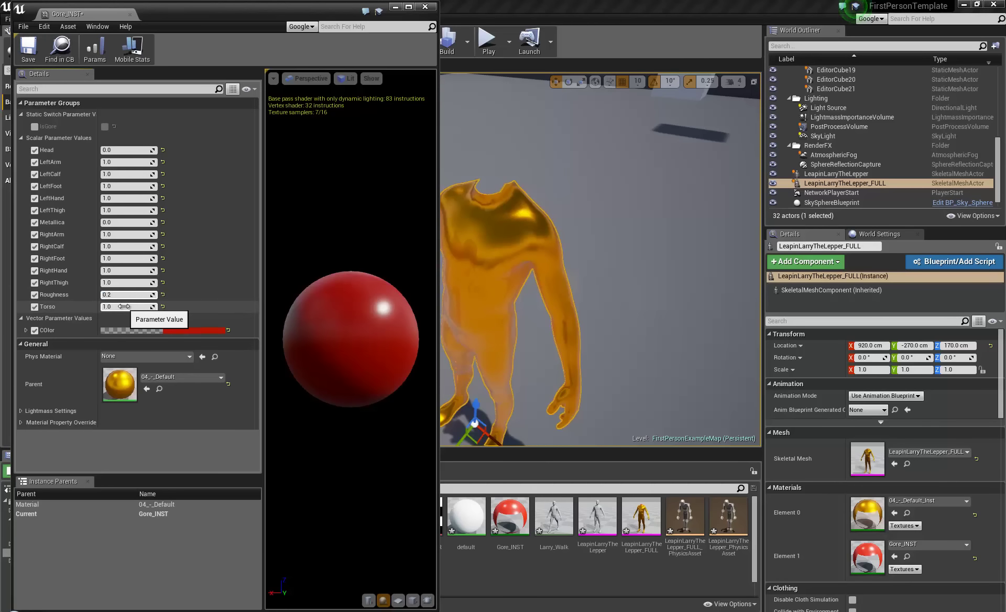
- Override the IsGore switch in Gore_INST, turn it on, and check the neck cap on the character
key("w")
right_click_drag(520, 239, 739, 231)
key("s")
key("w")
key("s")
right_click_drag(485, 157, 469, 128)
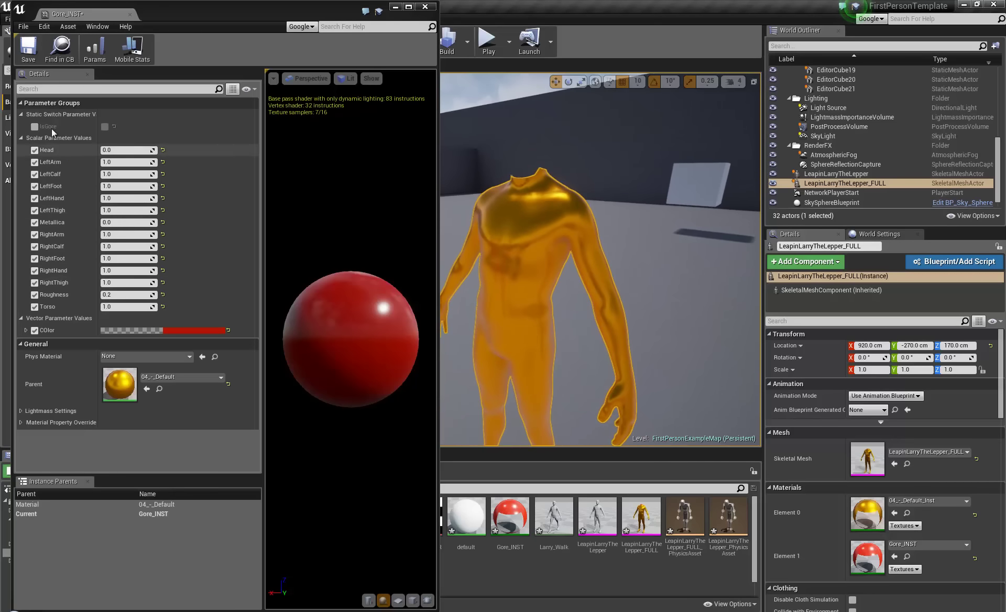
left_click(34, 126)
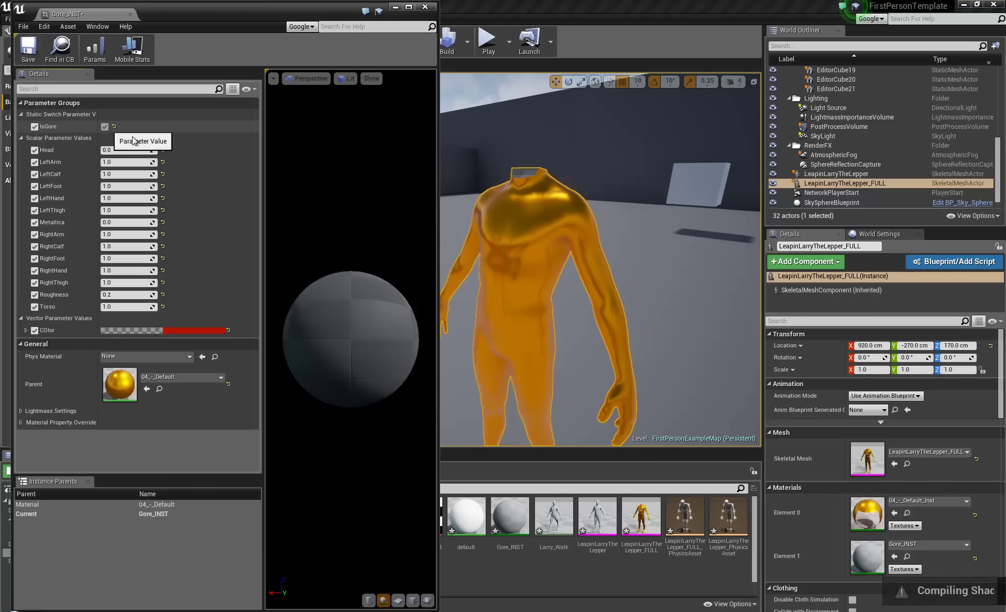
left_click(105, 127)
right_click_drag(595, 261, 621, 290)
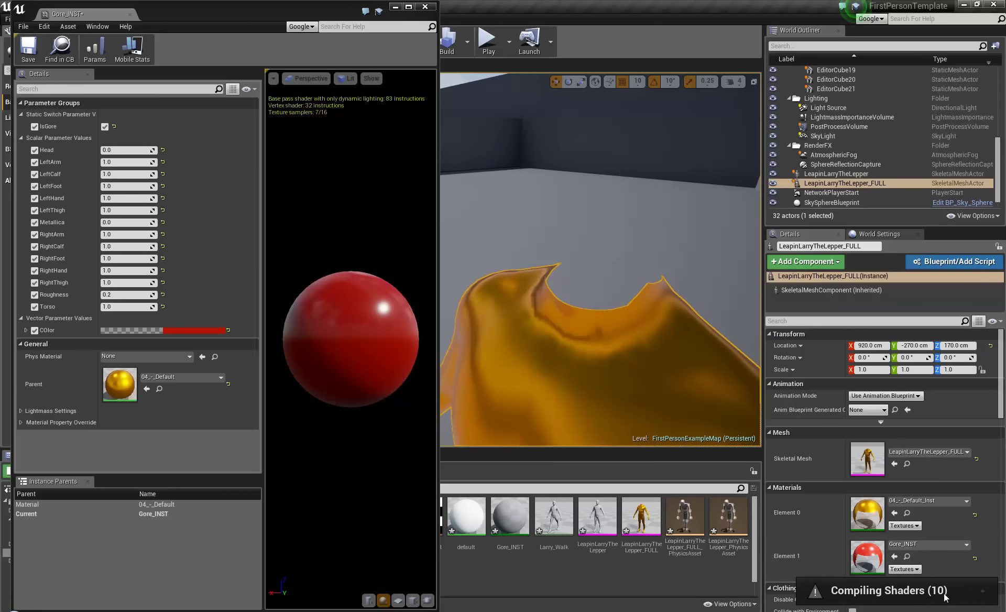
right_click_drag(619, 295, 262, 203)
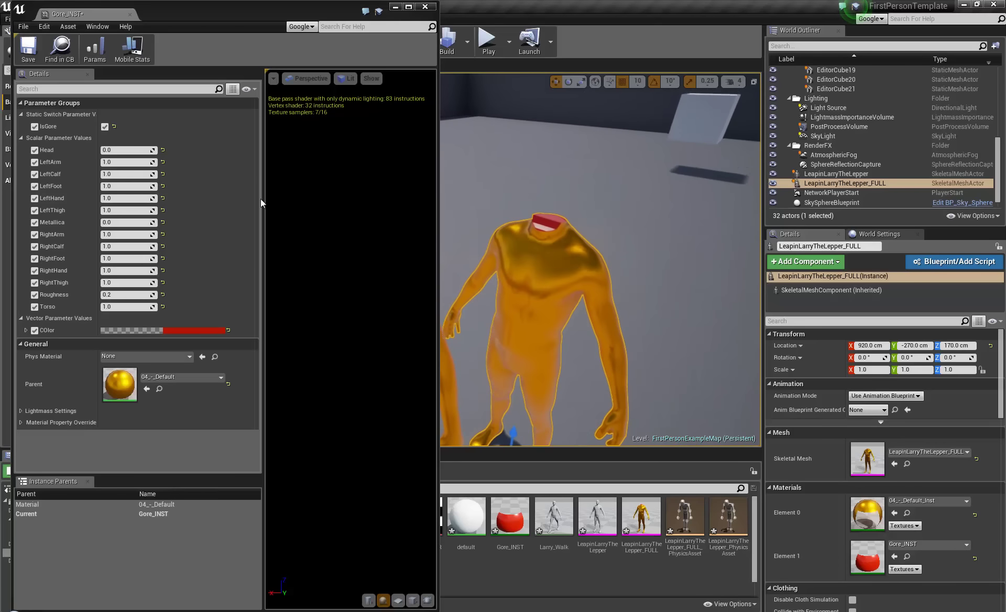
- Set LeftArm to 0 in Gore_INST and inspect the character's arm in the level
left_click(138, 162)
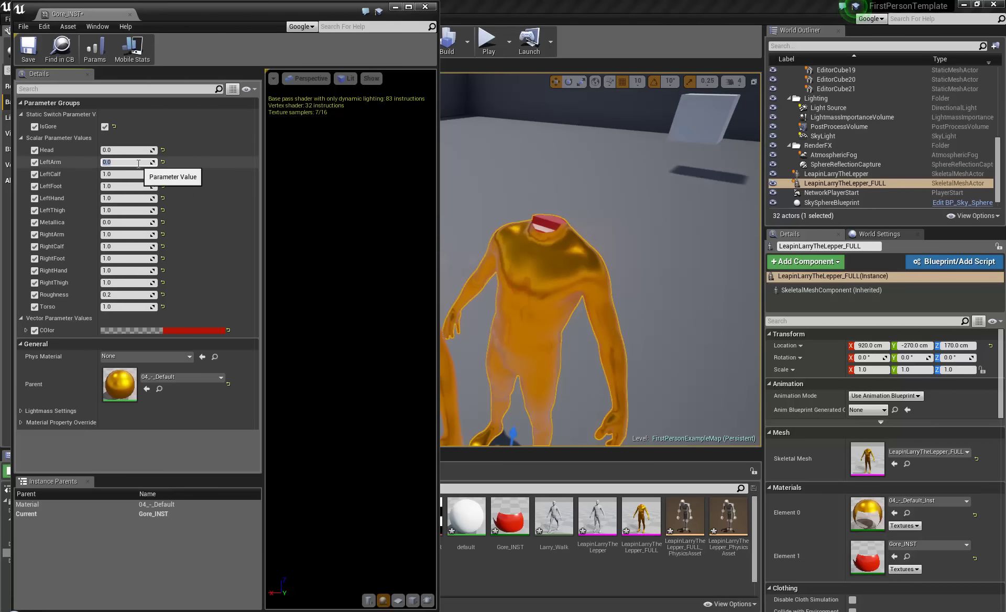
right_click_drag(640, 307, 535, 312)
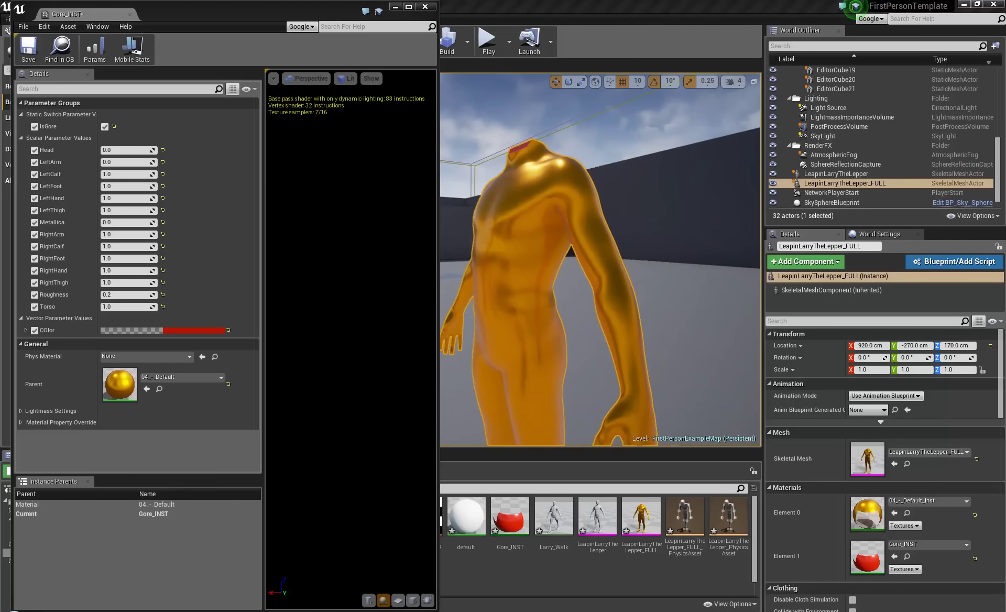
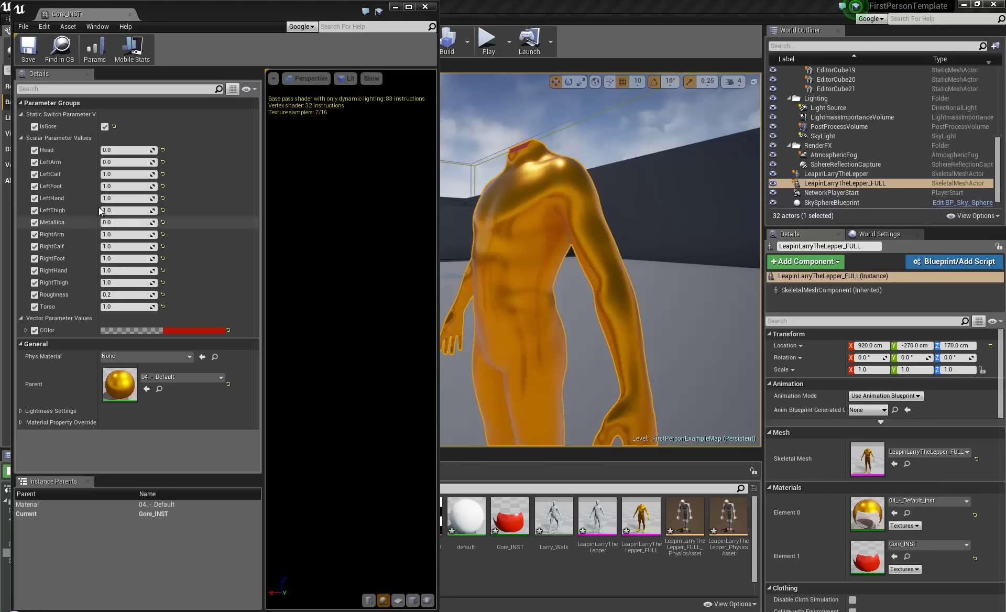
key("s")
key("a")
right_click_drag(511, 240, 394, 251)
key("w")
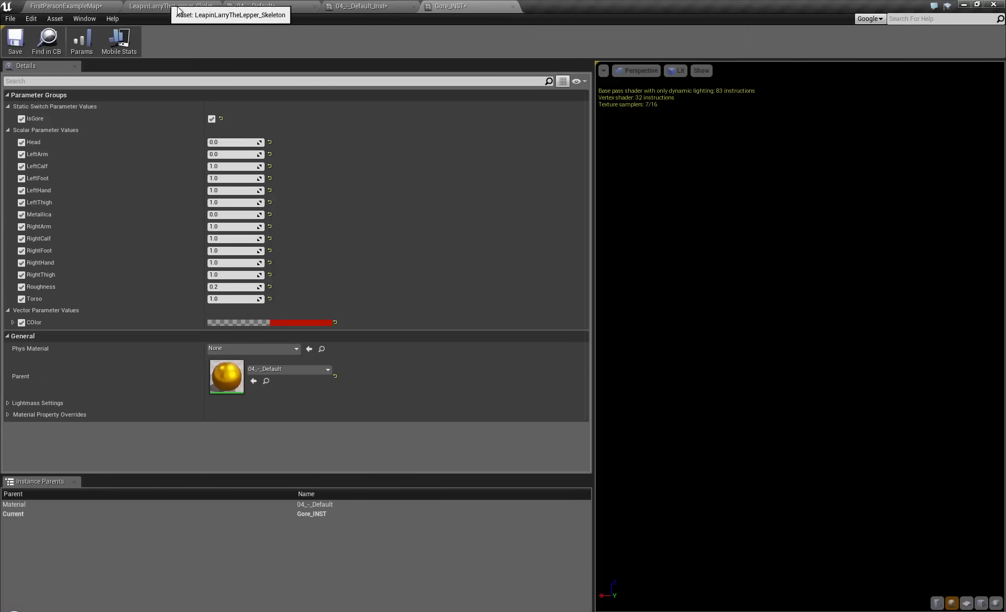
- Preview the LeftArm Multiply node in the 04_-_Default material and examine which region it masks on the preview mesh
left_click(278, 11)
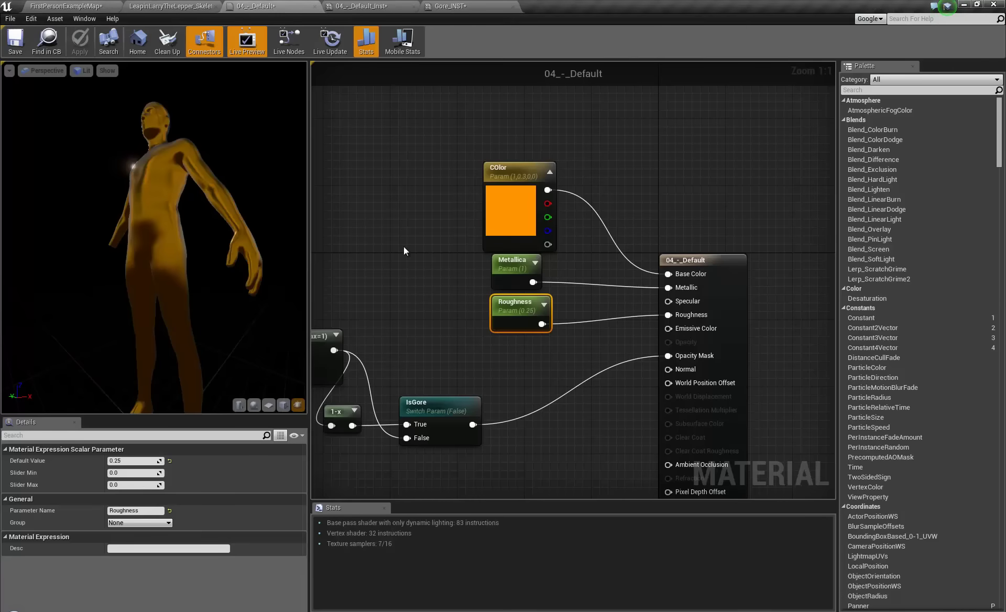
right_click_drag(405, 249, 959, 368)
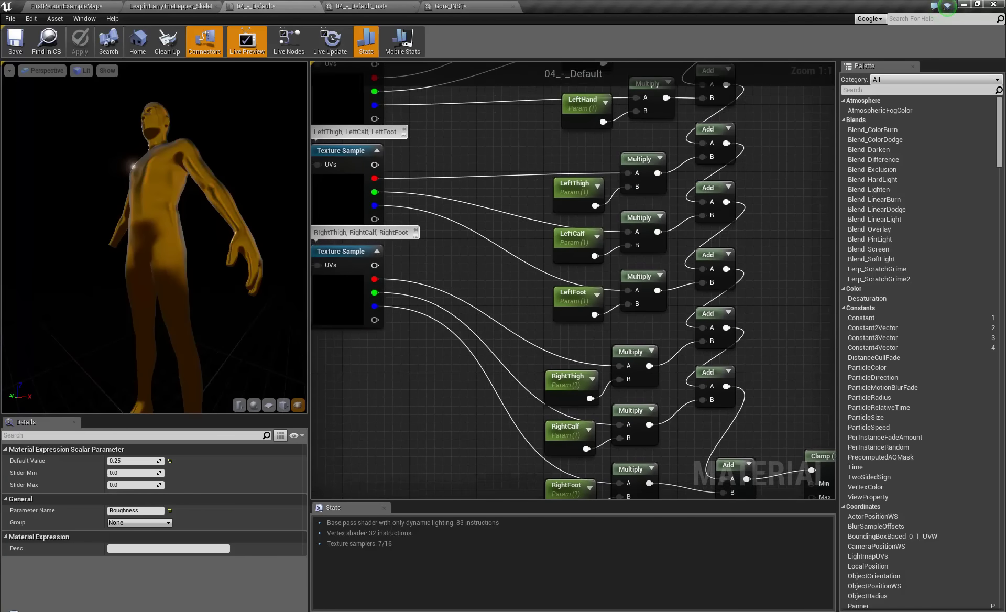
right_click_drag(574, 236, 569, 411)
right_click_drag(460, 295, 506, 261)
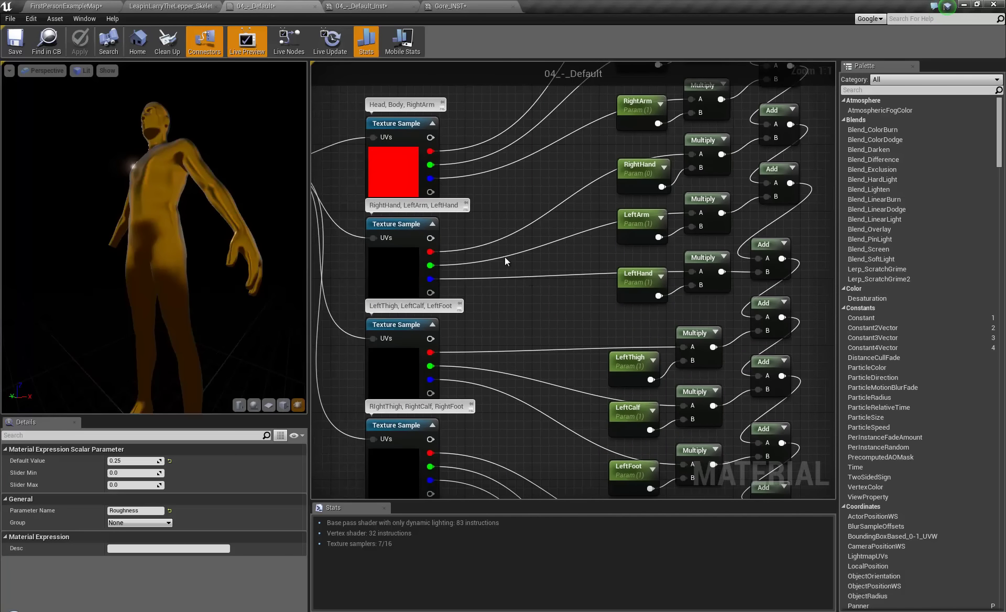
right_click(709, 196)
left_click(734, 204)
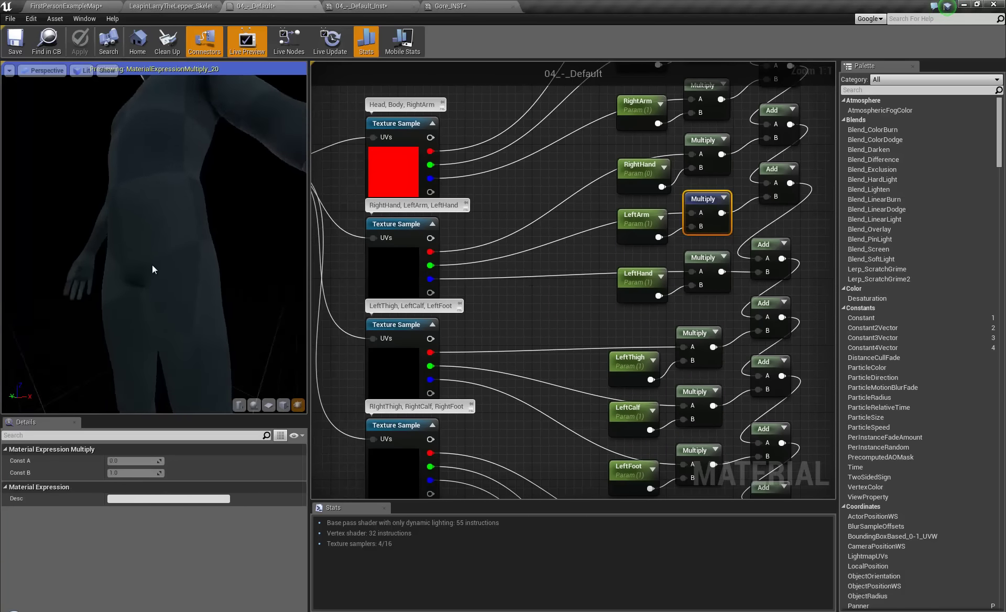
right_click_drag(152, 266, 170, 193)
left_click_drag(152, 266, 728, 277)
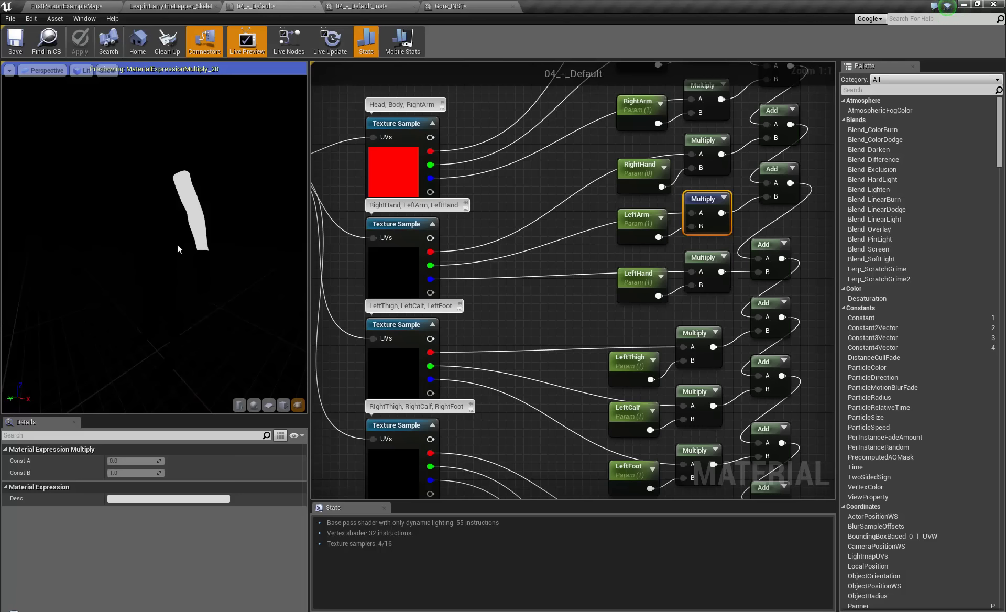
- Set LeftArm to 0 in the 04_-_Default_Inst material instance and inspect the shoulders of both characters in the level
left_click_drag(177, 248, 216, 253)
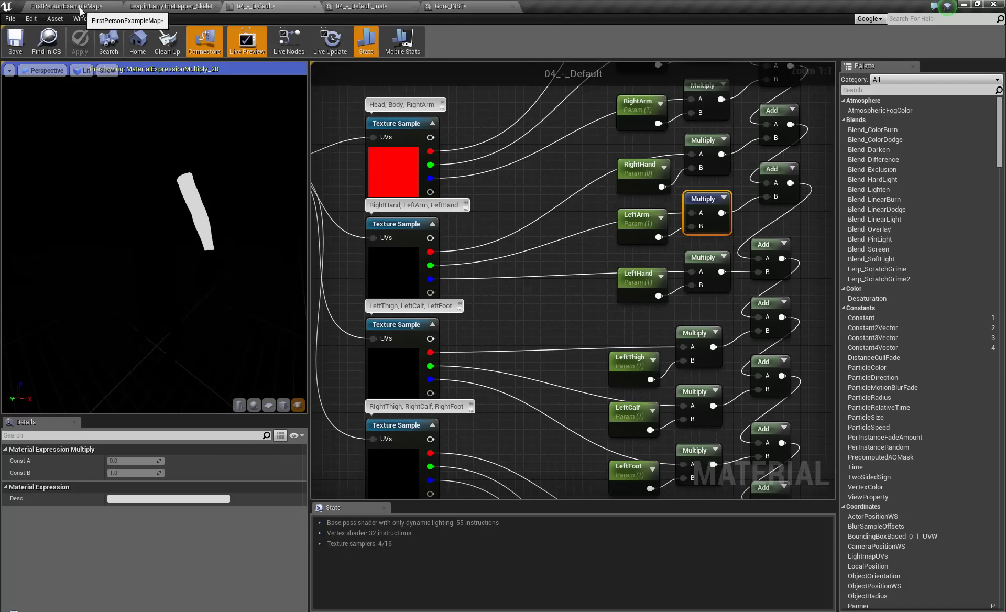
left_click(50, 7)
left_click(467, 8)
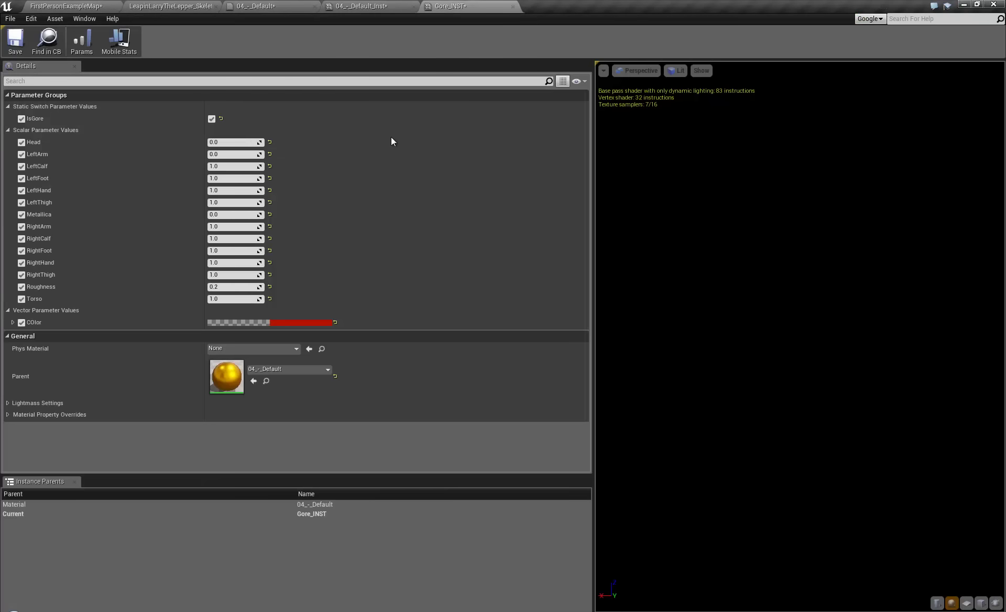
left_click(63, 6)
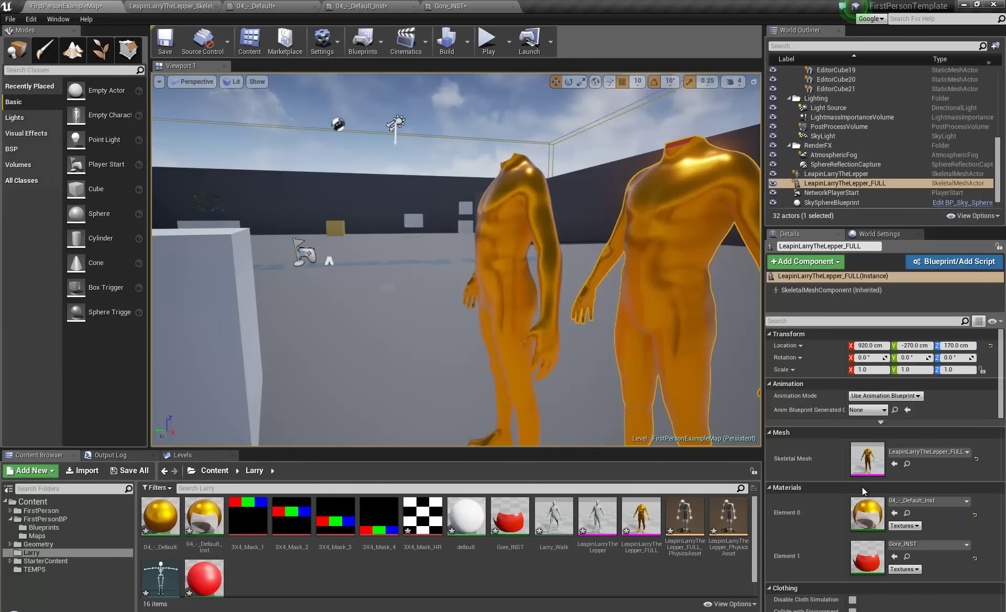
double_click(867, 514)
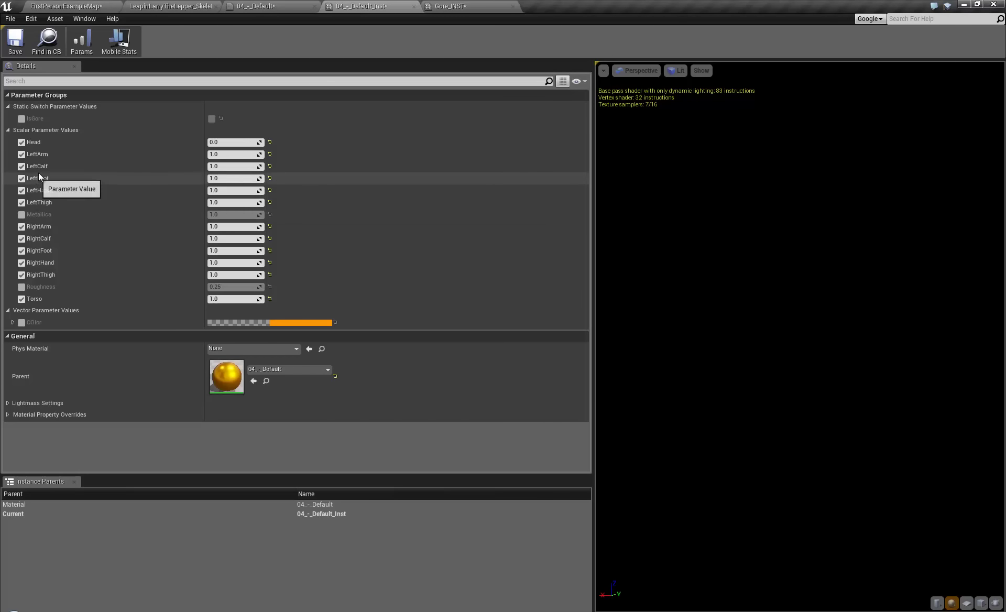
left_click(120, 42)
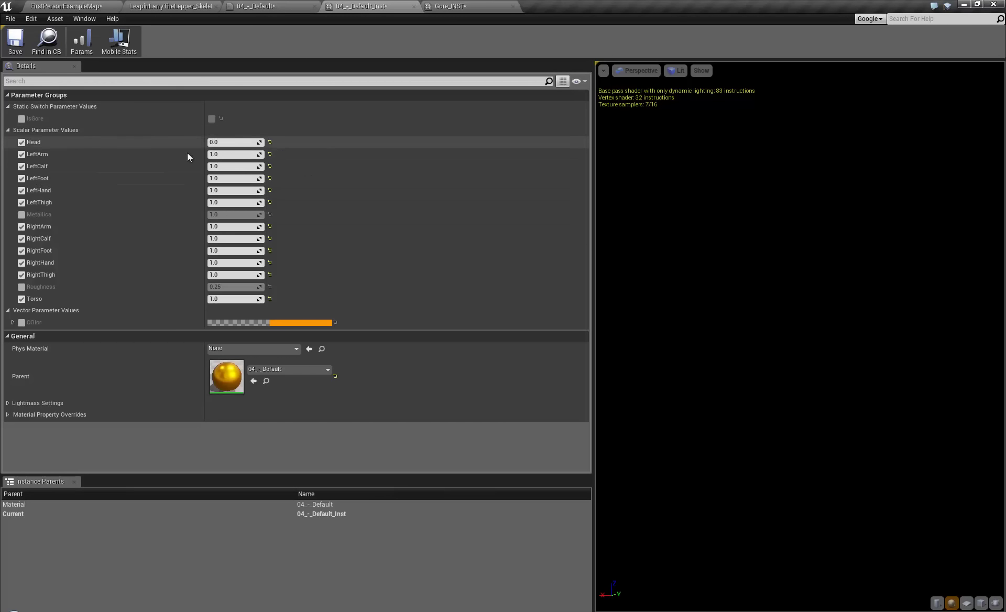
left_click(247, 155)
type("0")
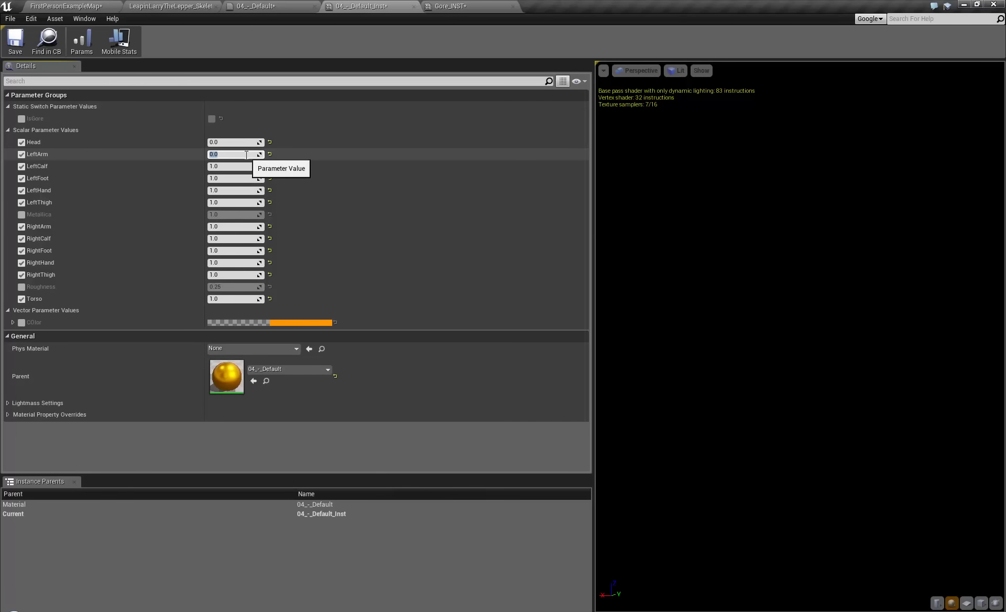
left_click(84, 18)
left_click(88, 9)
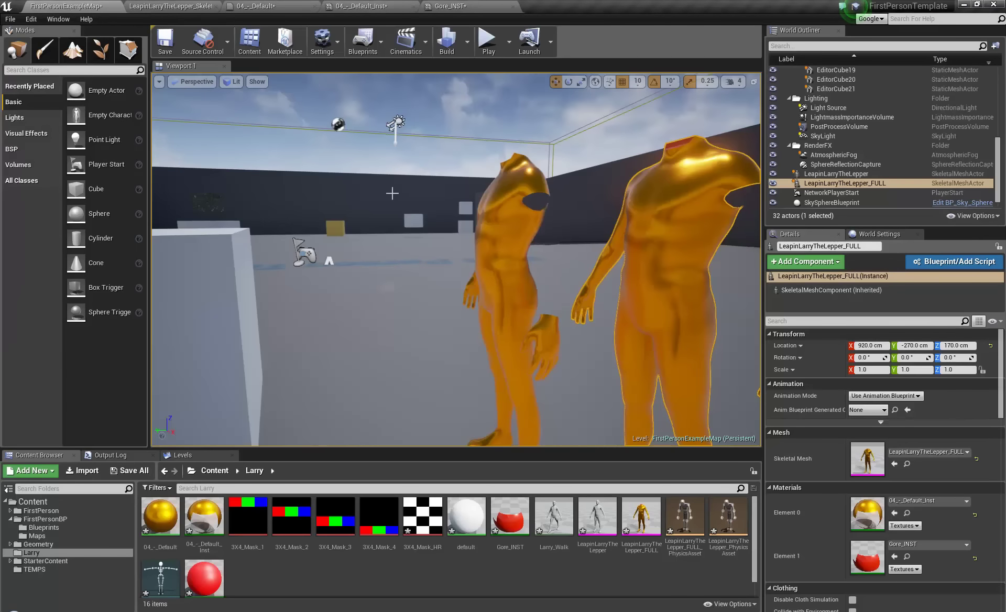
right_click_drag(392, 192, 572, 212)
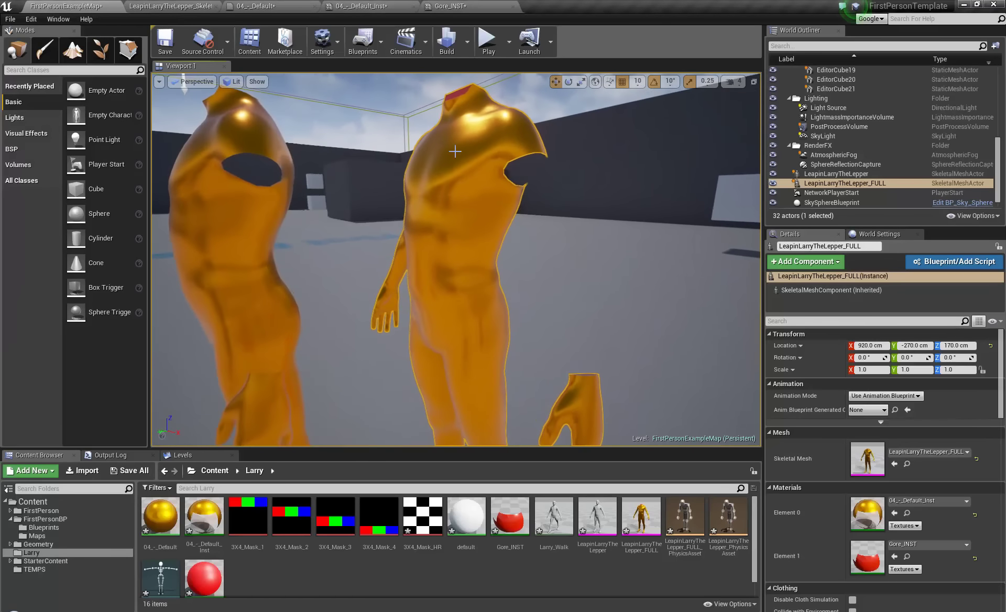
- Undock the Gore_INST editor as a floating window beside the level viewport and enlarge it to show all scalar parameters
left_click(453, 6)
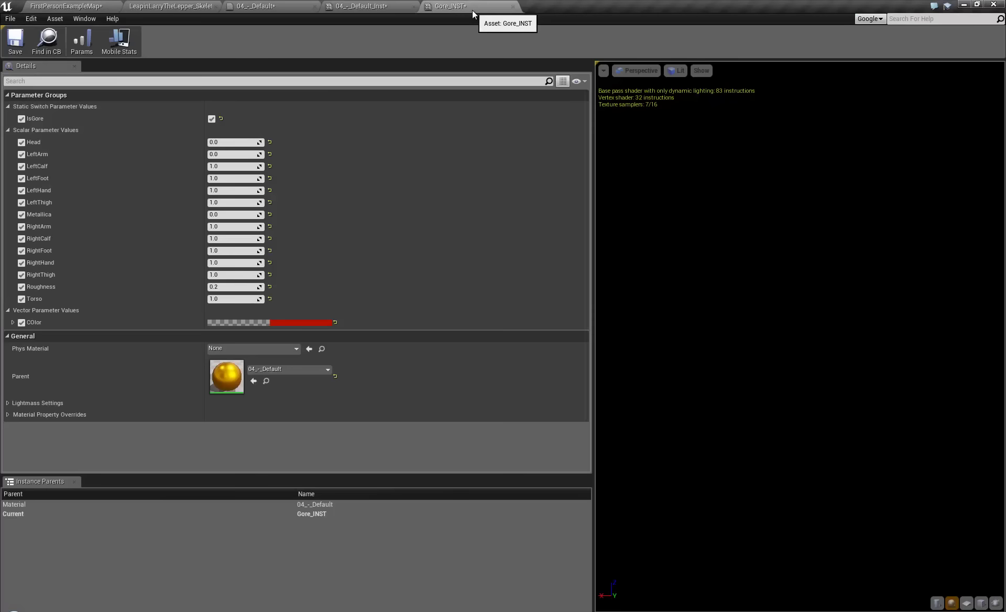
left_click(229, 155)
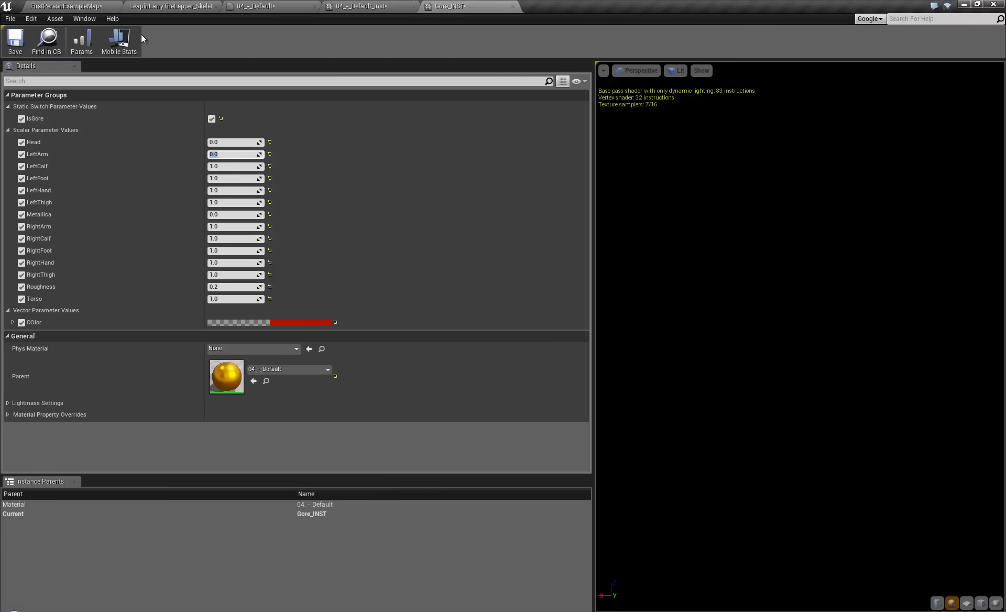
left_click_drag(476, 6, 629, 52)
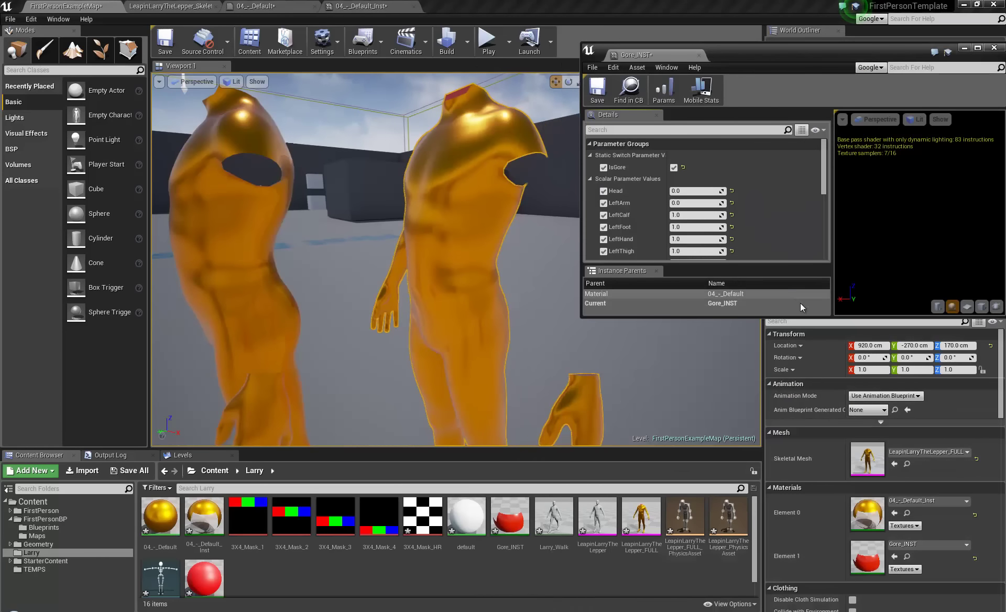
left_click_drag(821, 333, 820, 545)
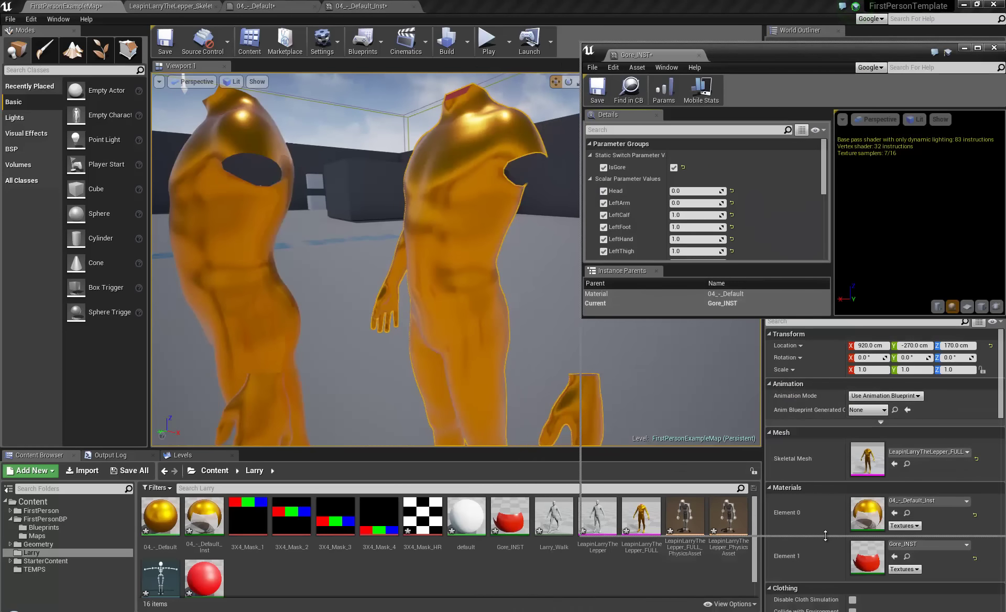
- Examine the missing arm's shoulder and wrist openings in the level, and review the LeftArm mask nodes in the 04_-_Default material
right_click_drag(387, 262, 419, 202)
key("s")
key("s")
key("d")
key("w")
key("w")
key("s")
key("d")
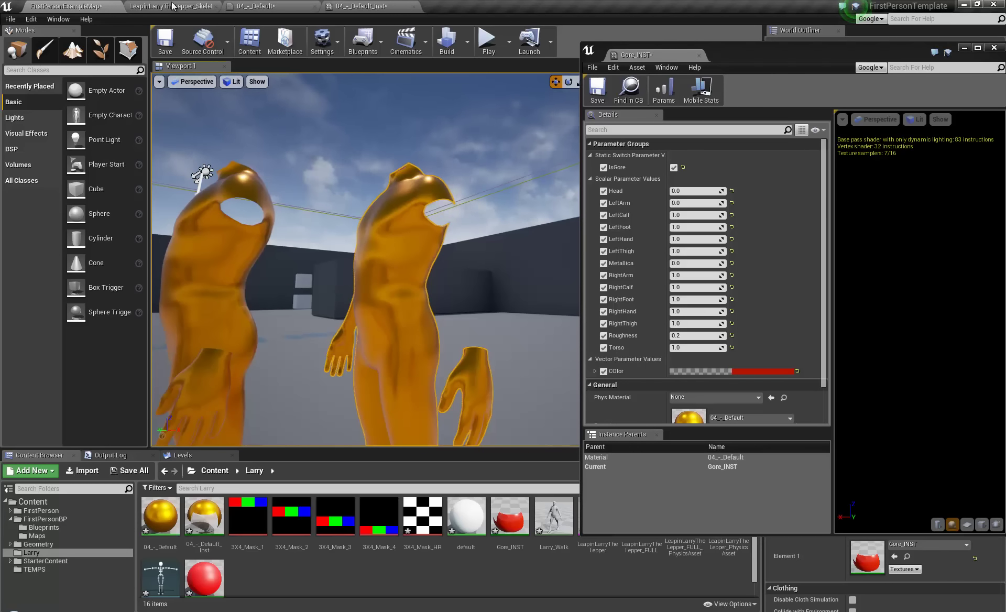
left_click(260, 7)
right_click_drag(477, 204, 365, 311)
right_click_drag(253, 396, 134, 453)
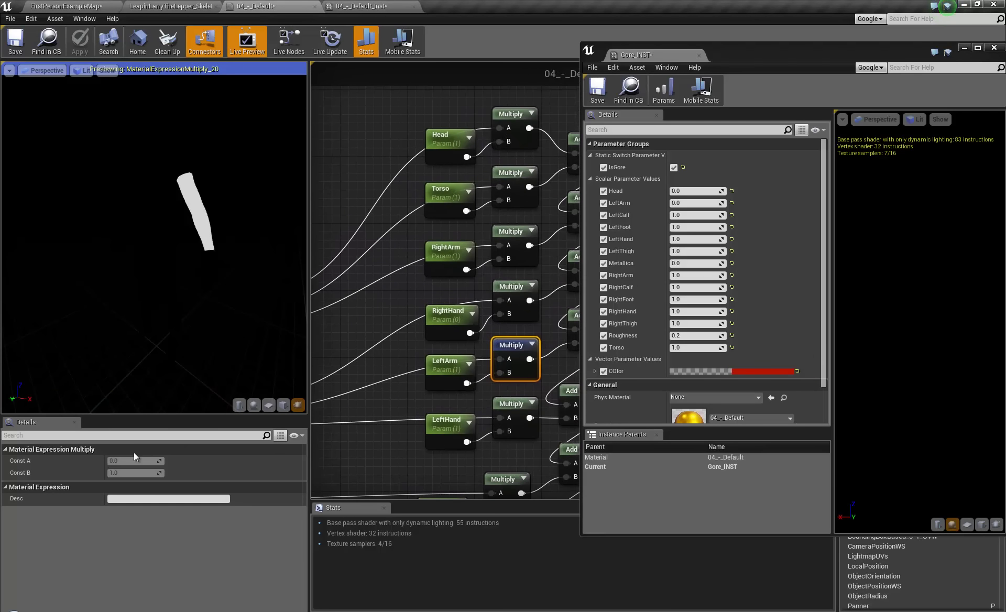
left_click(89, 7)
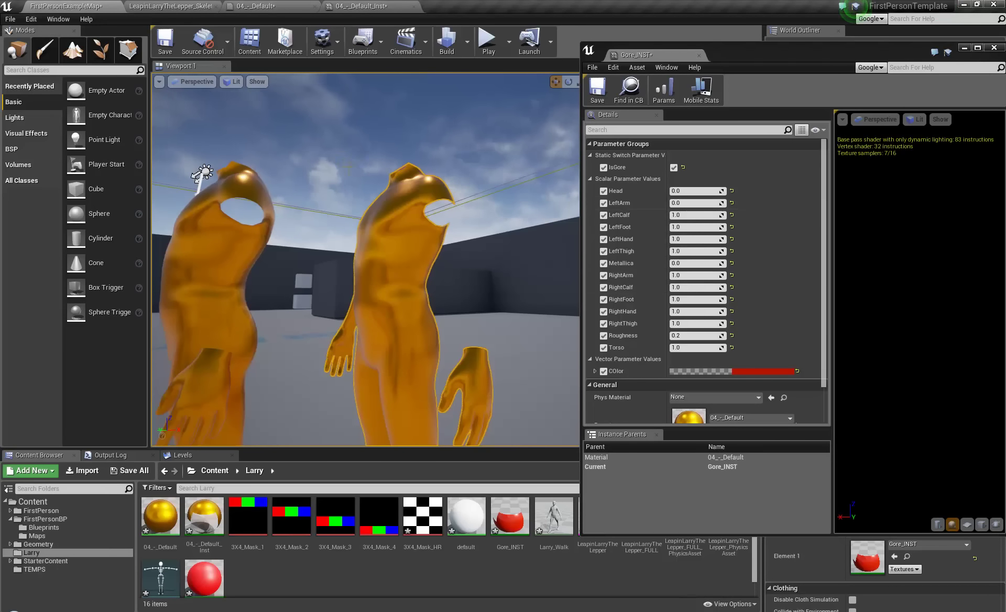
- Try Torso at 0 in Gore_INST, check the shoulder opening, and reset Torso to its default value
right_click_drag(461, 225, 466, 290)
left_click(685, 348)
type("0")
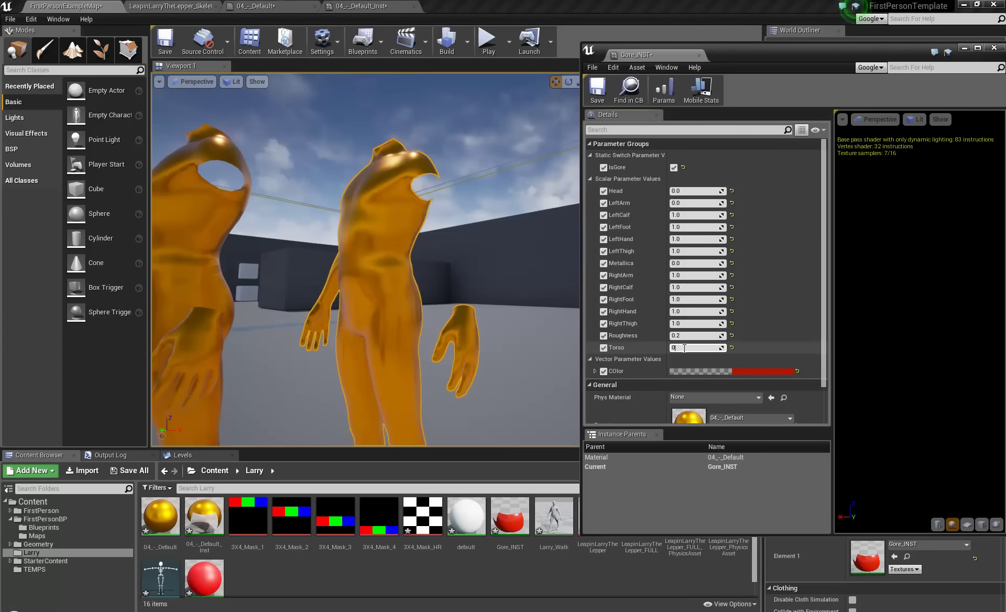
key("Return")
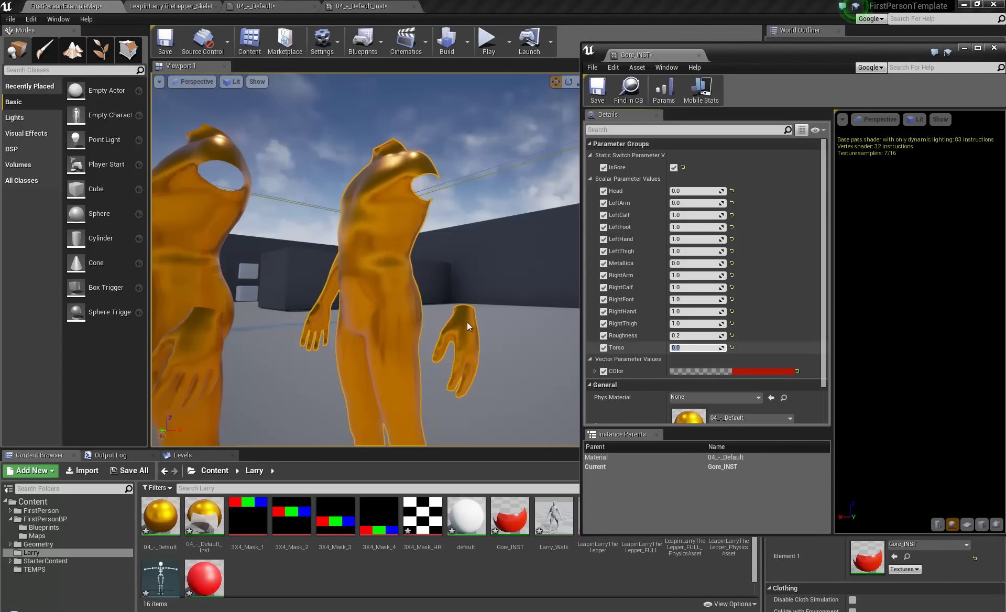
right_click_drag(403, 286, 335, 291)
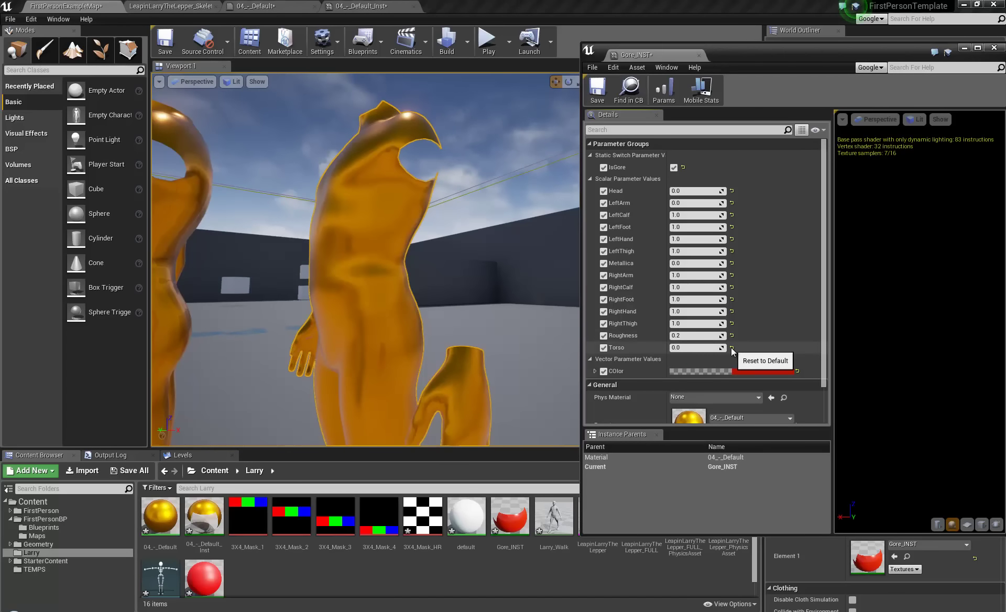
left_click(732, 348)
right_click_drag(425, 154, 479, 105)
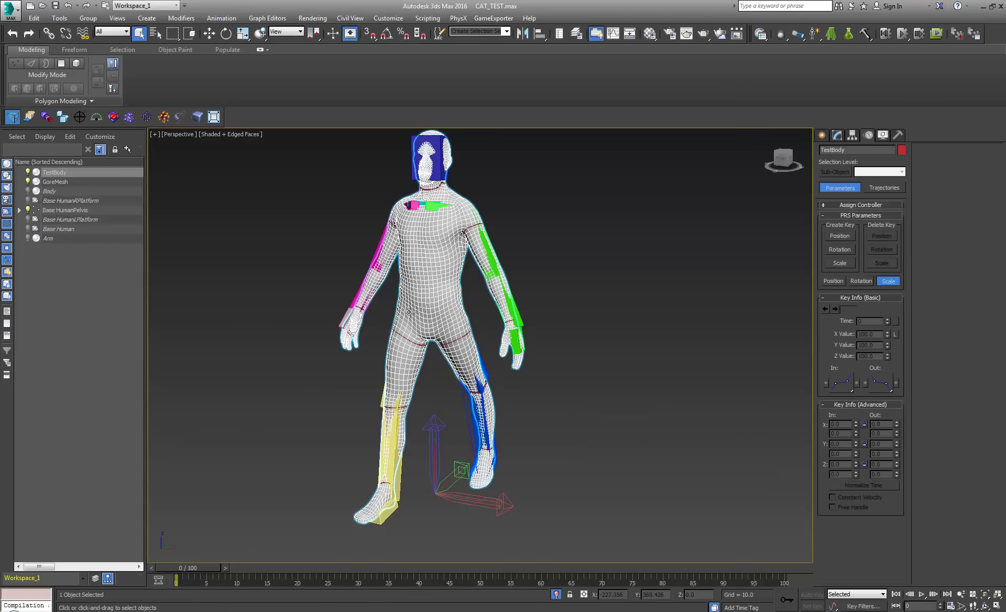
- In 3ds Max, select GoreMesh, zoom in on its cap outlines, and isolate it from the rest of the character
middle_click_drag(440, 301, 437, 302, "alt")
middle_click_drag(437, 302, 427, 343)
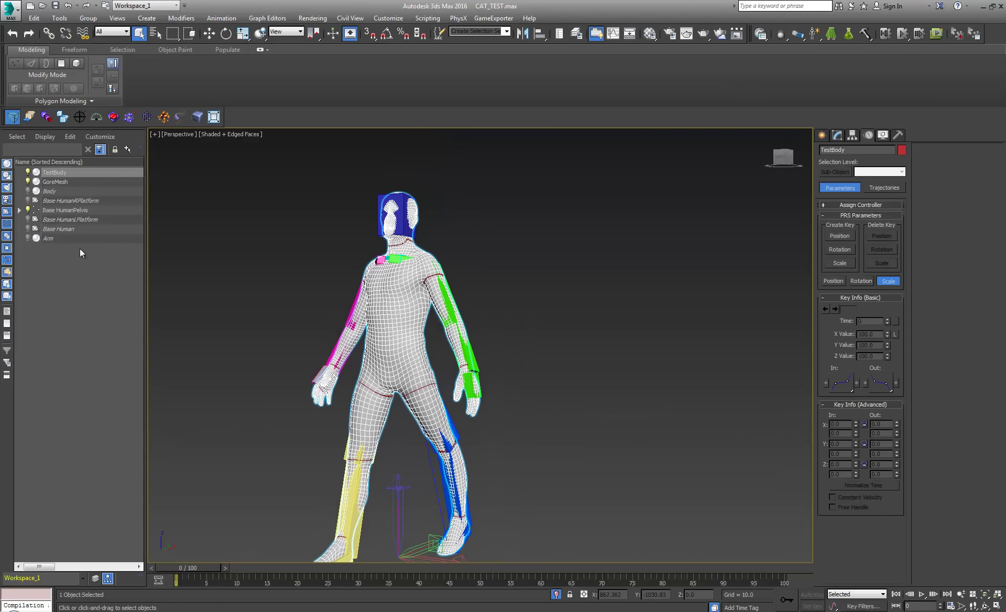
left_click(73, 181)
key("z")
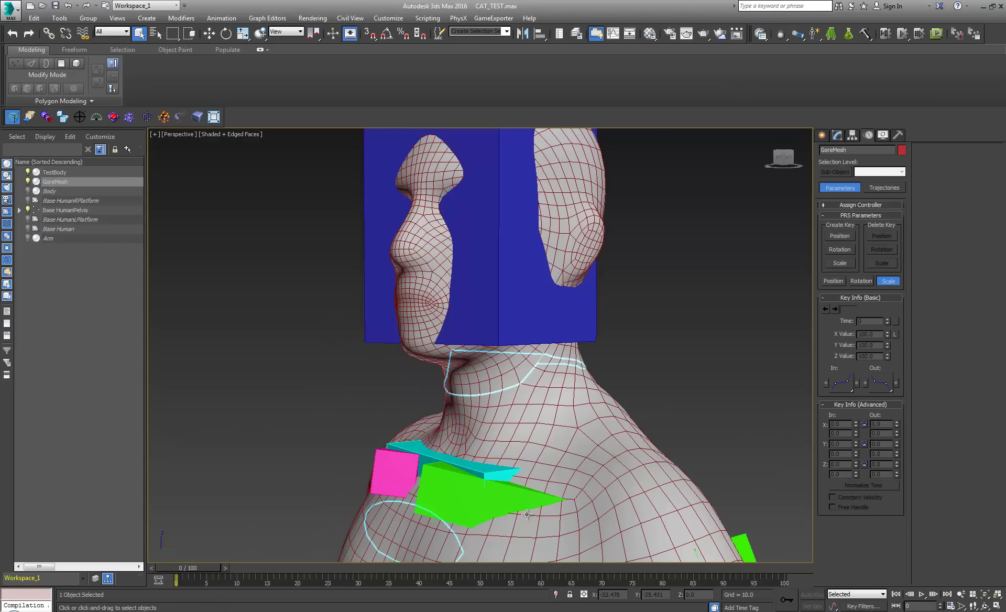
middle_click_drag(527, 515, 488, 301, "alt")
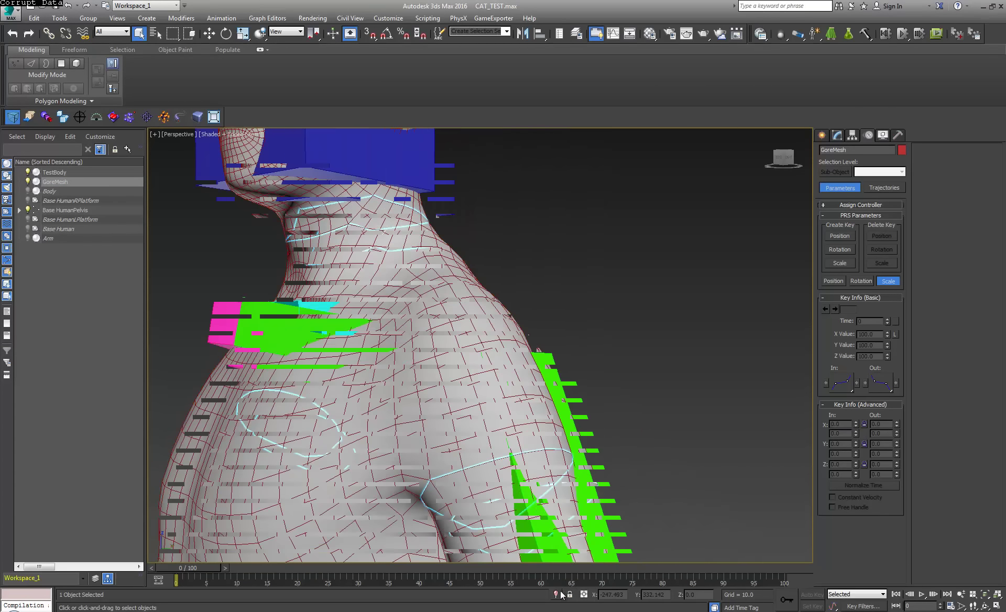
left_click(556, 594)
- Add an Unwrap UVW modifier above GoreMesh's Editable Poly, open the UV editor, and switch it to map channel 2
left_click(837, 135)
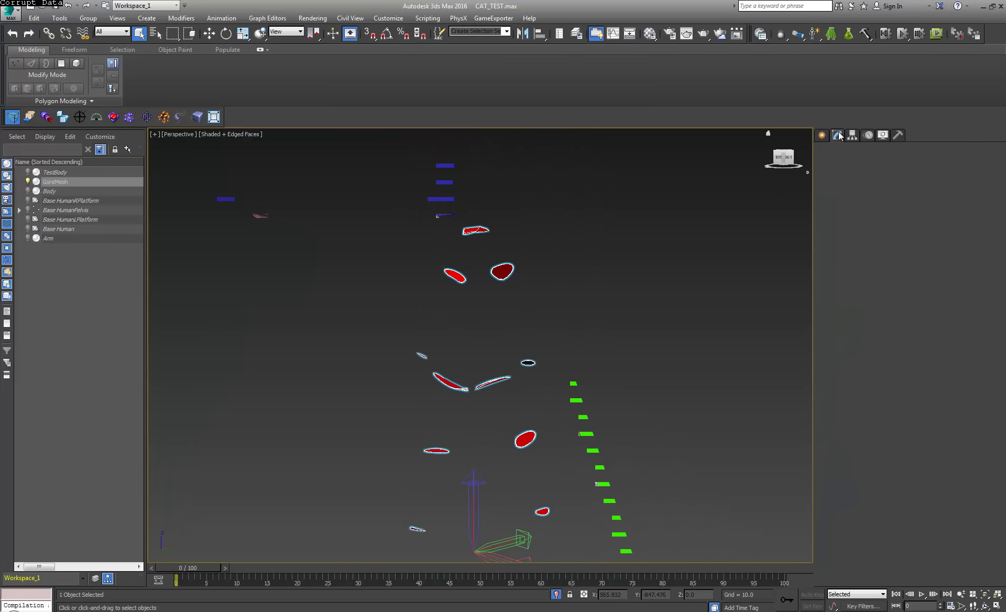
left_click(847, 252)
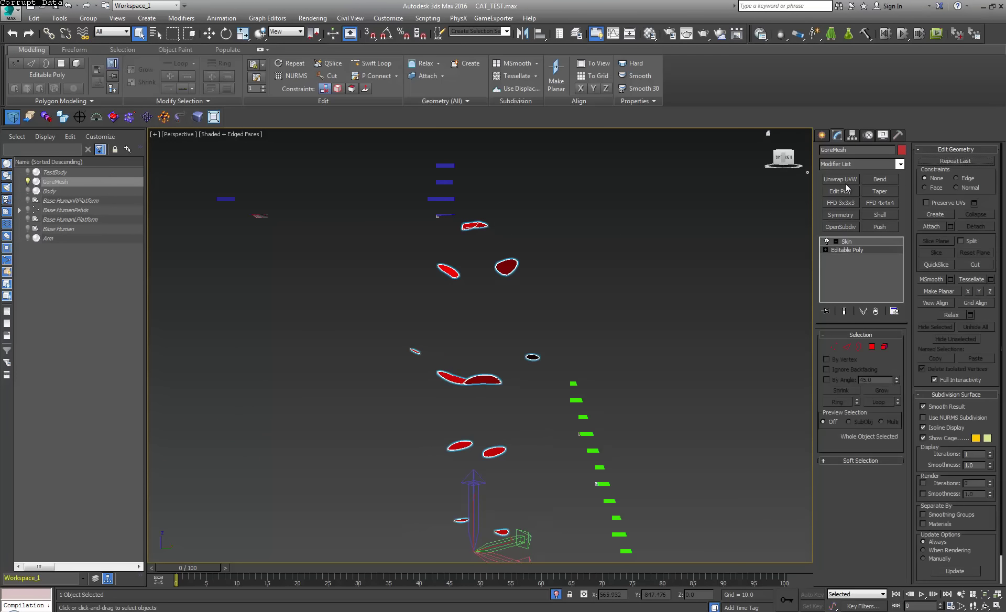
left_click(840, 179)
left_click(862, 457)
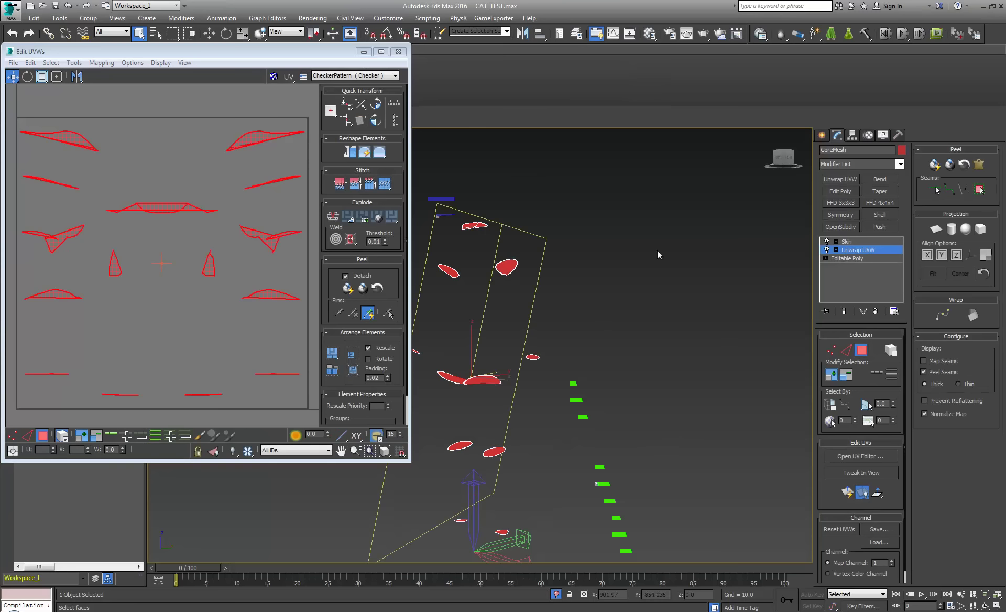
left_click(892, 562)
left_click(469, 343)
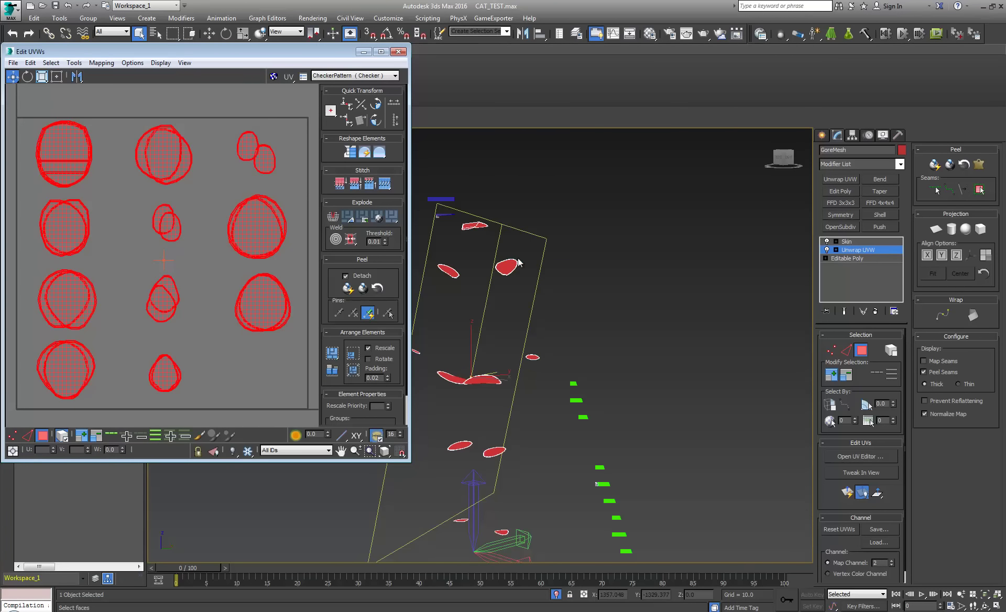
- Select the overlapping UV shells at the top of the middle column and examine which gore caps they cover on GoreMesh
middle_click_drag(519, 263, 548, 303)
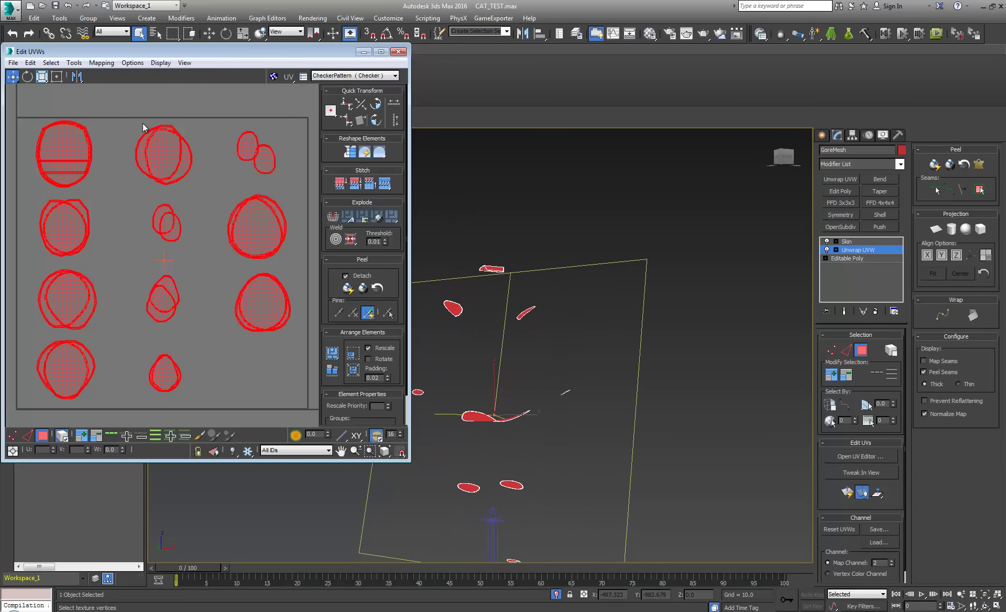
left_click_drag(144, 128, 196, 186)
middle_click_drag(496, 313, 456, 316, "alt")
middle_click_drag(456, 315, 490, 332)
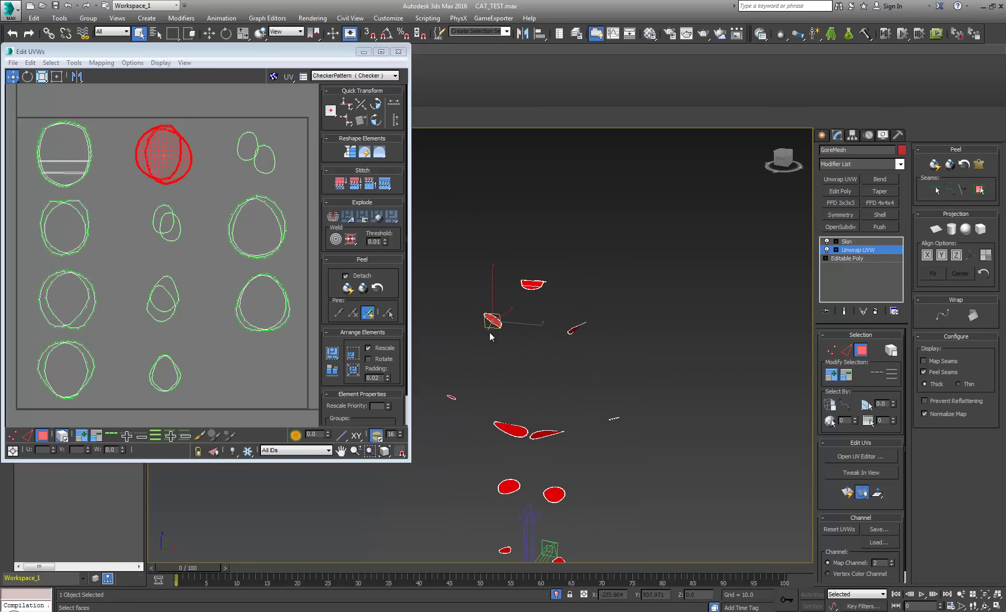
scroll(486, 311, "up", 5)
scroll(533, 334, "up", 2)
scroll(532, 331, "down", 6)
middle_click_drag(517, 383, 518, 338, "alt")
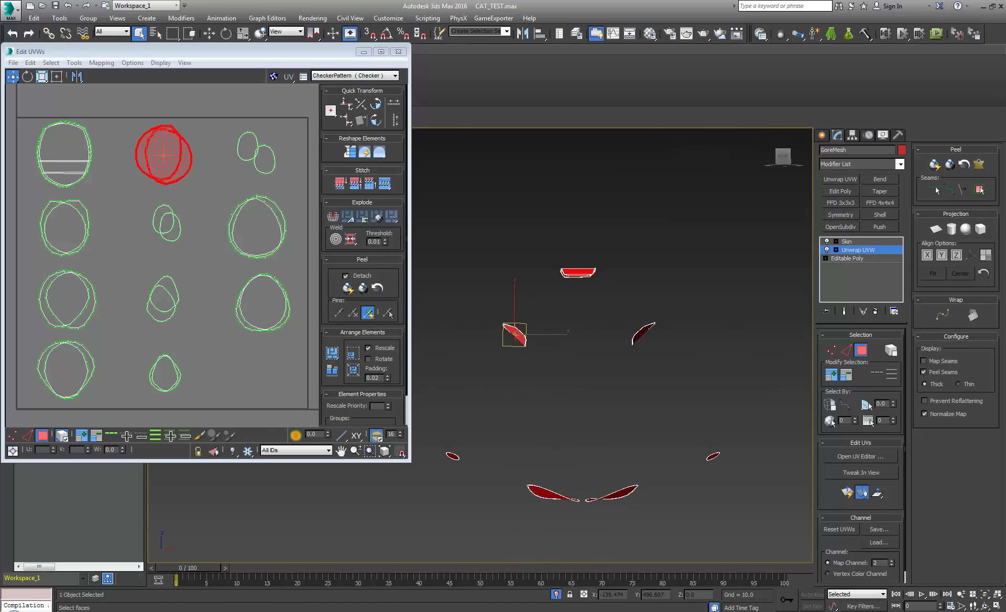
- Switch back to Unreal, re-enter 0 for LeftArm in Gore_INST, and inspect the character's shoulder and severed hand
left_click(315, 580)
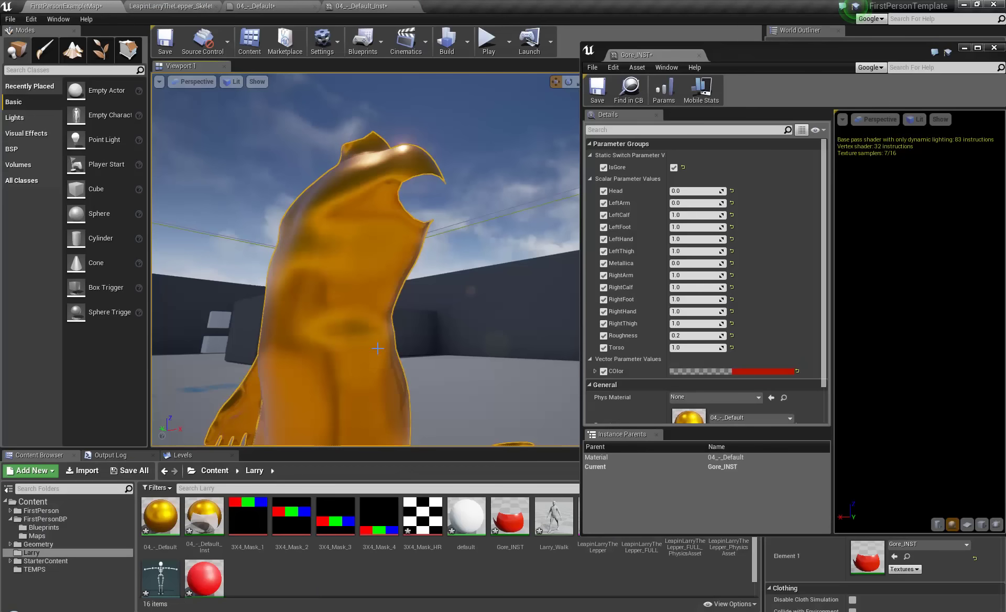
right_click_drag(437, 268, 252, 260)
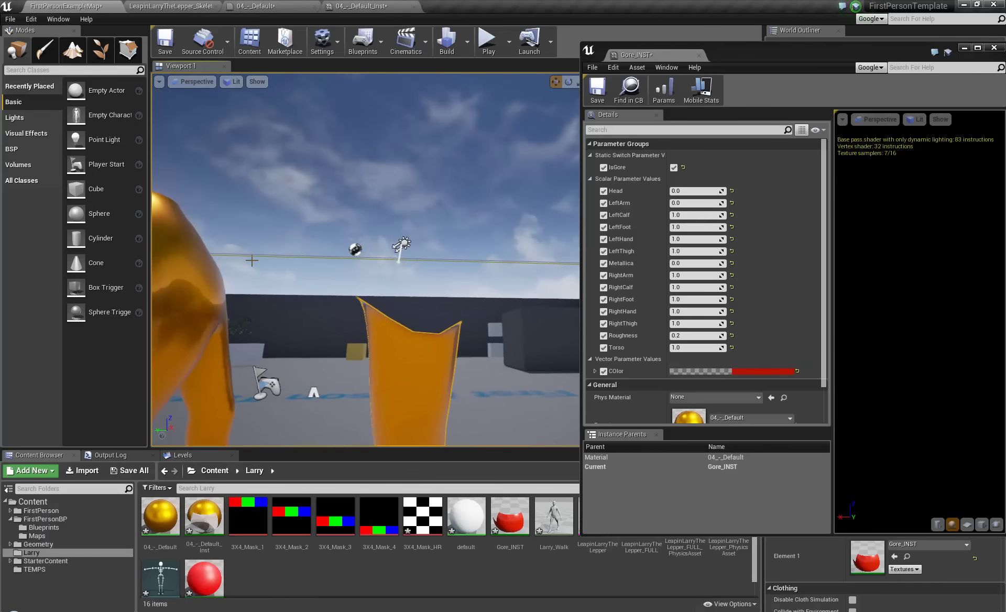
left_click(722, 203)
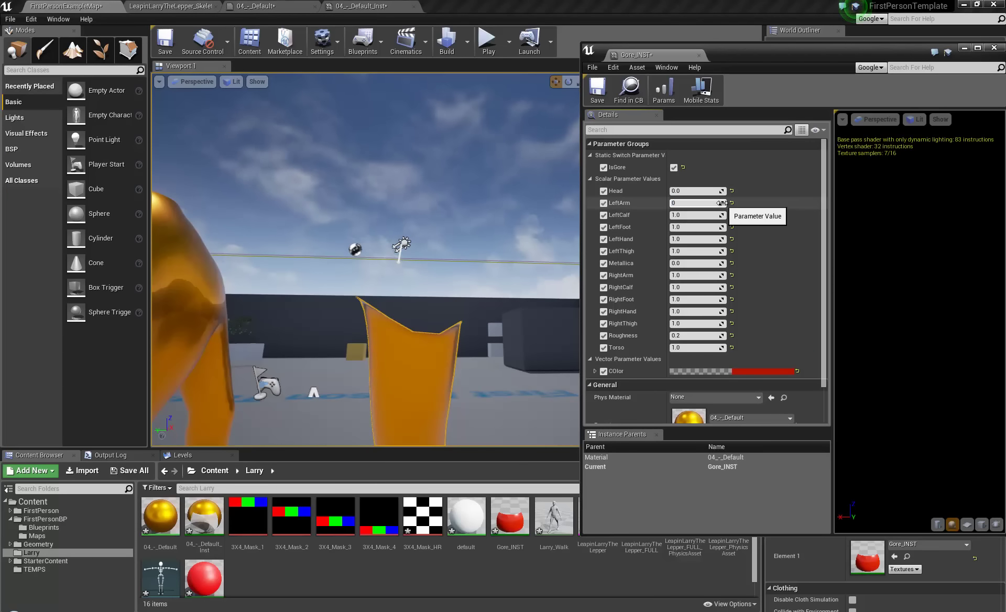
key("Return")
right_click_drag(461, 360, 461, 360)
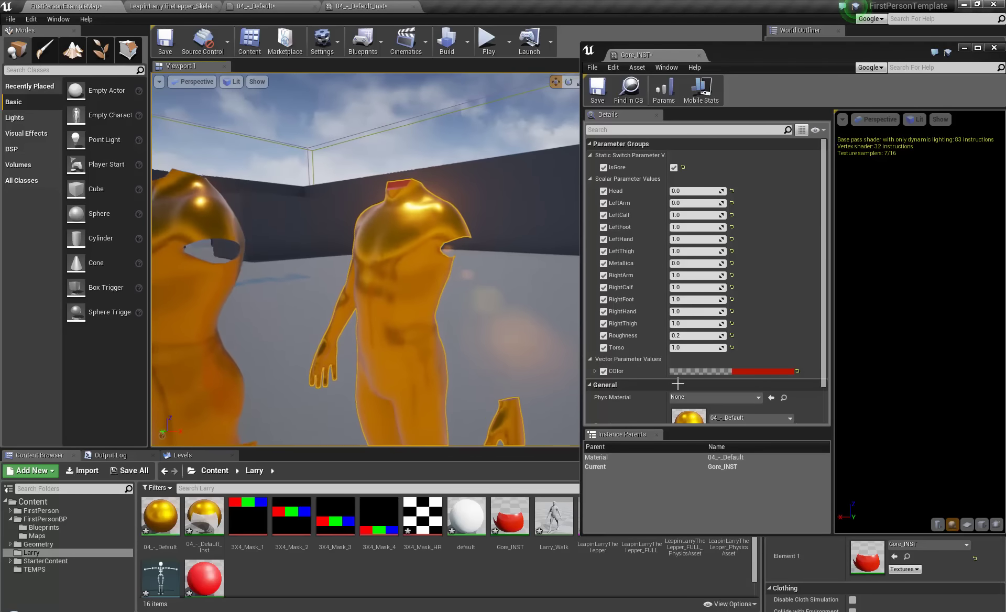
right_click_drag(677, 384, 574, 418)
- Toggle LeftArm in Gore_INST to 1 and back to 0 while comparing the caps at the wrist and shoulder
left_click(693, 203)
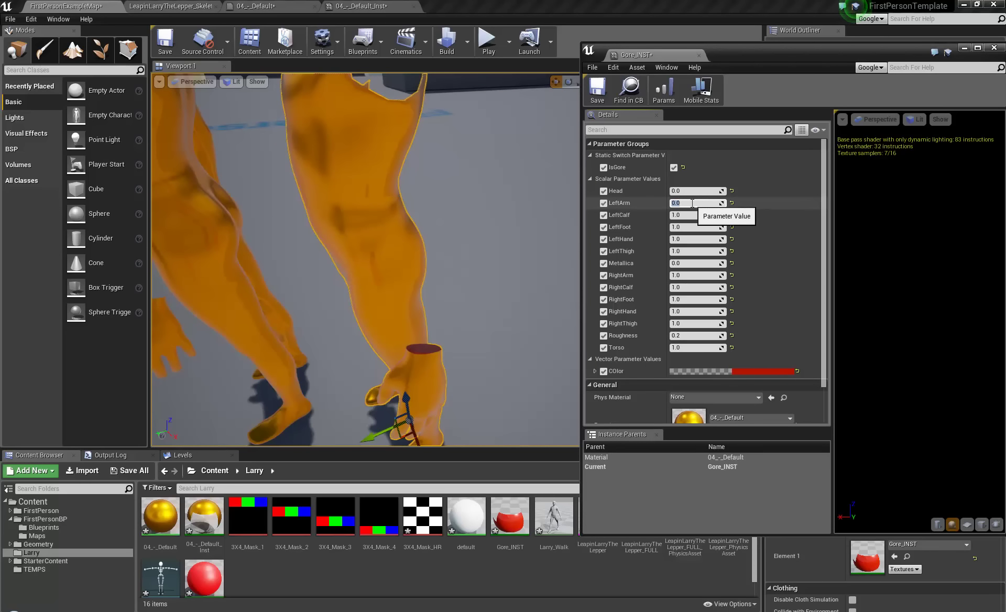
type("1")
key("Return")
type("0")
key("Return")
right_click_drag(504, 230, 522, 132)
key("s")
key("w")
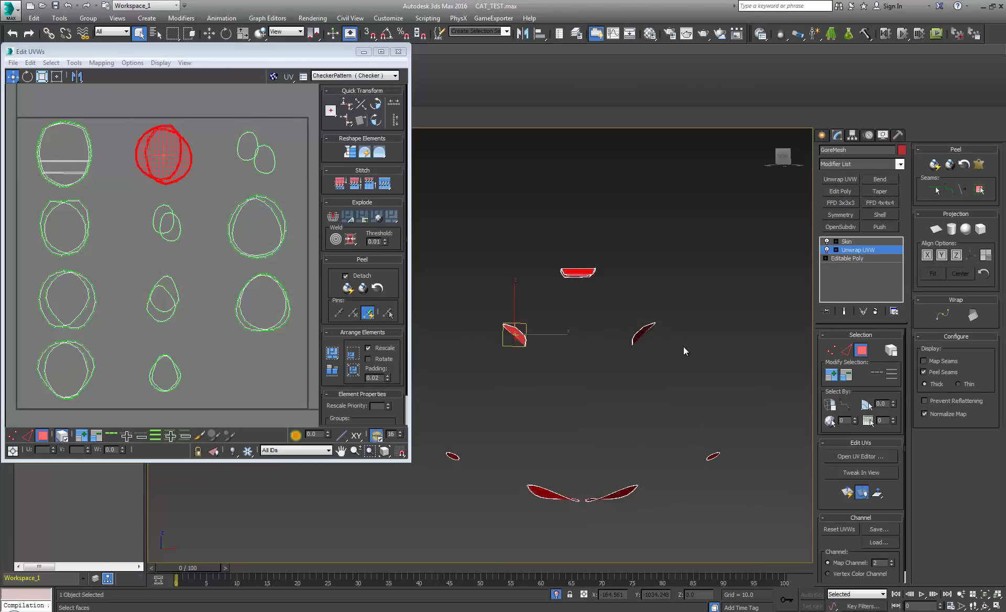
- Compare GoreMesh's shoulder caps with the mask texture samples and arm parameters in Unreal's 04_-_Default material graph
middle_click_drag(683, 347, 626, 331, "alt")
left_click_drag(627, 281, 702, 343)
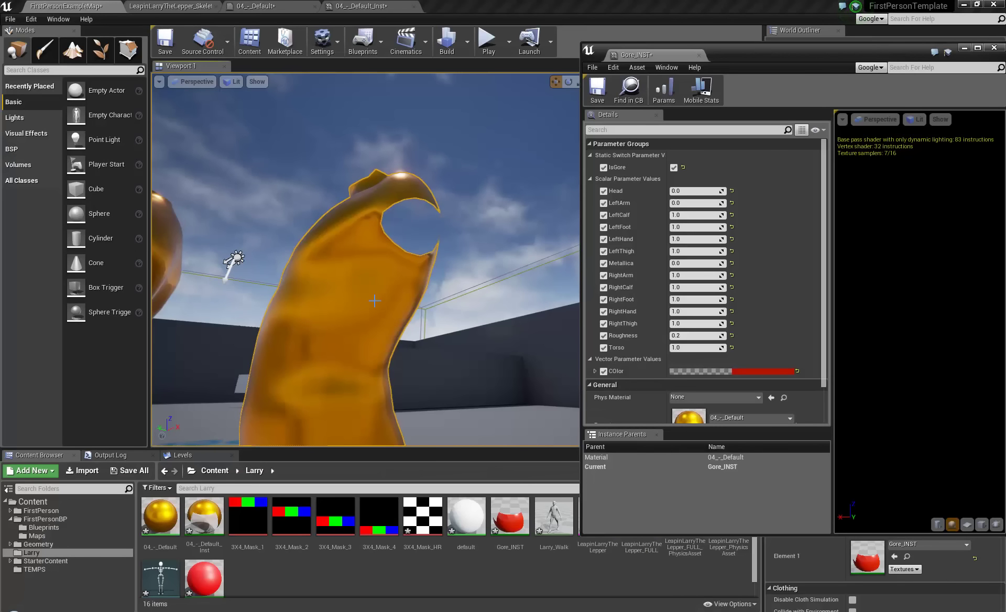
left_click(294, 7)
right_click_drag(392, 255, 526, 204)
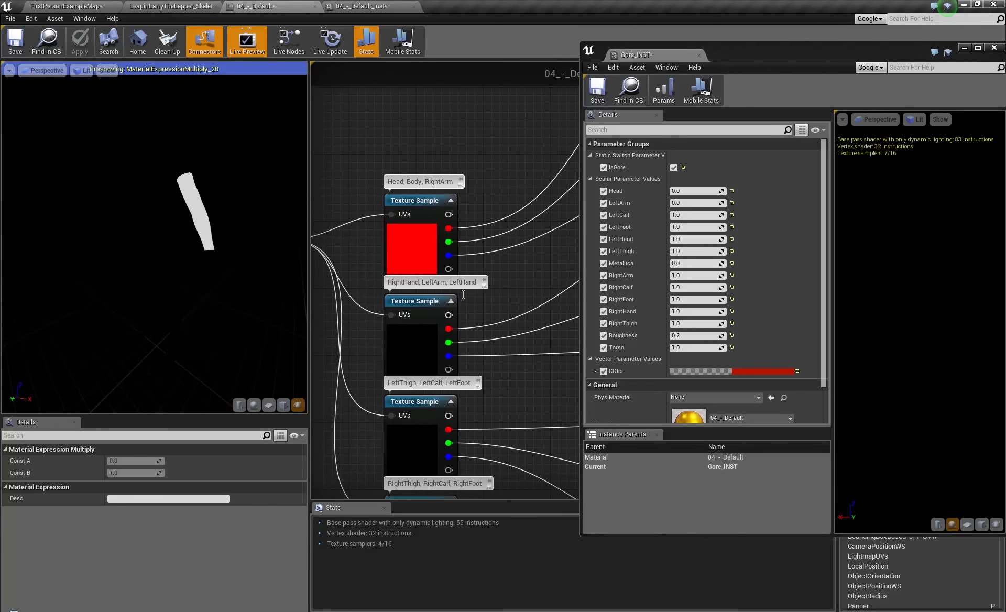
right_click_drag(554, 266, 343, 308)
left_click(78, 6)
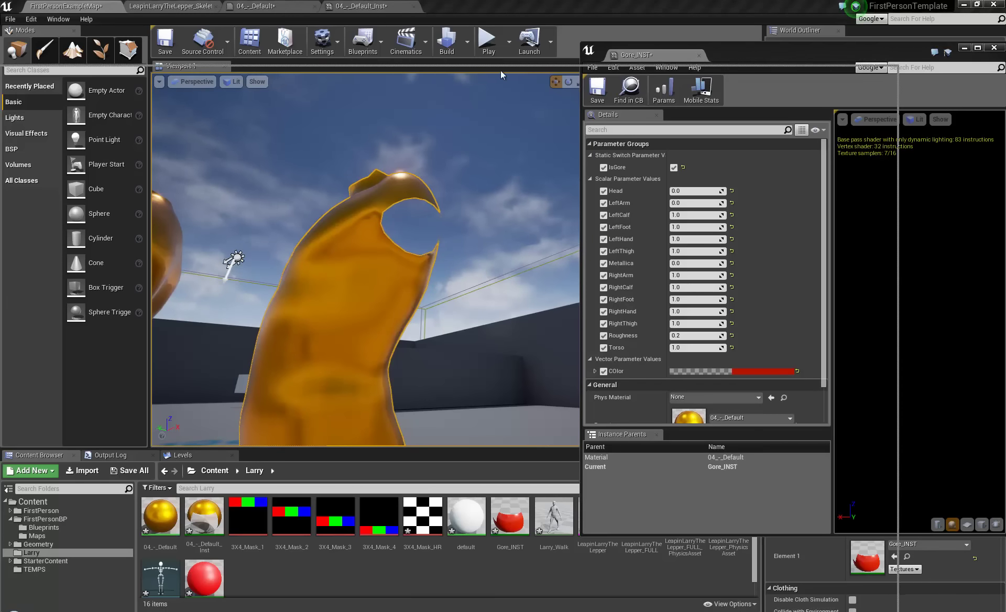
- Switch to Photoshop, check the numbered body parts and cuts against Unreal's parameter order, and return to 3ds Max
key("alt+Tab")
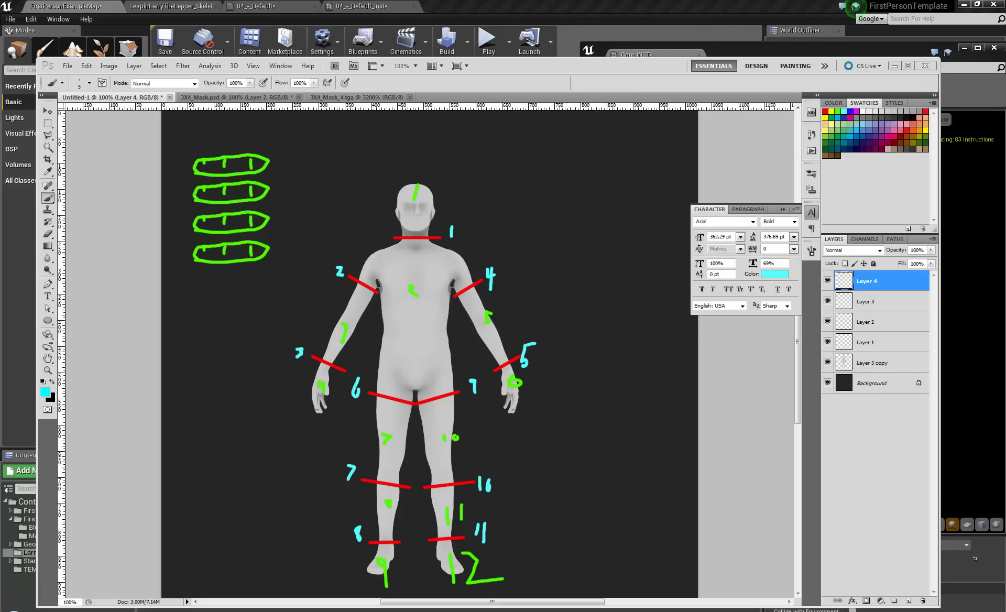
left_click(361, 8)
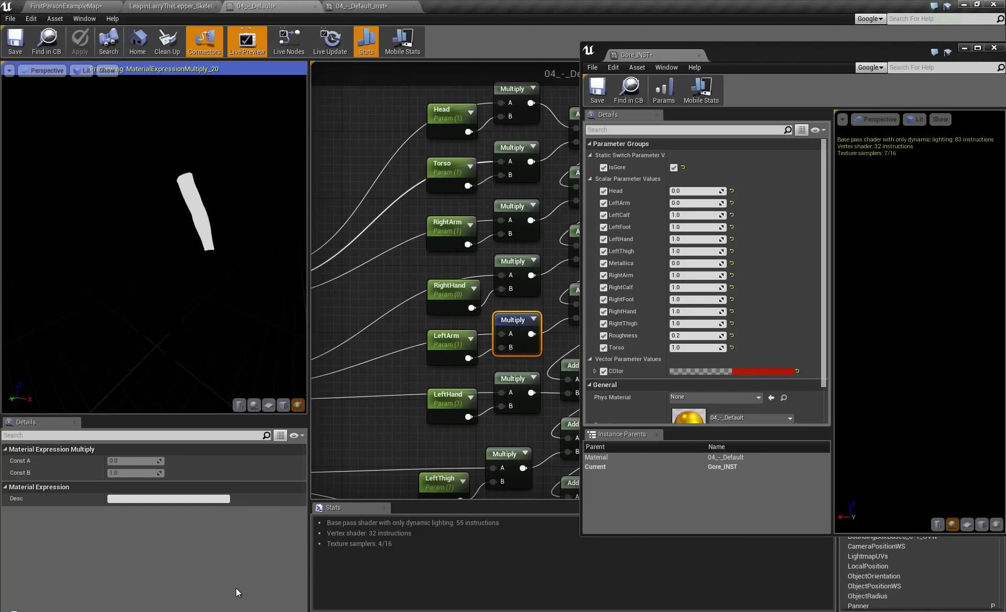
left_click(233, 611)
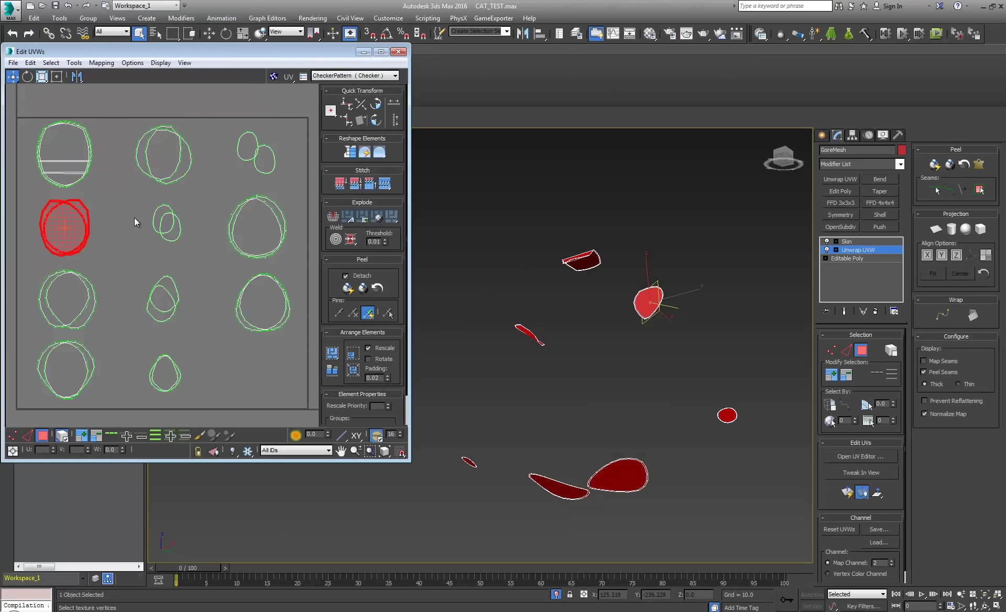
- Show the checker background behind GoreMesh's UVs and look for the mask texture among the available maps
scroll(138, 220, "down", 4)
left_click_drag(184, 313, 185, 313)
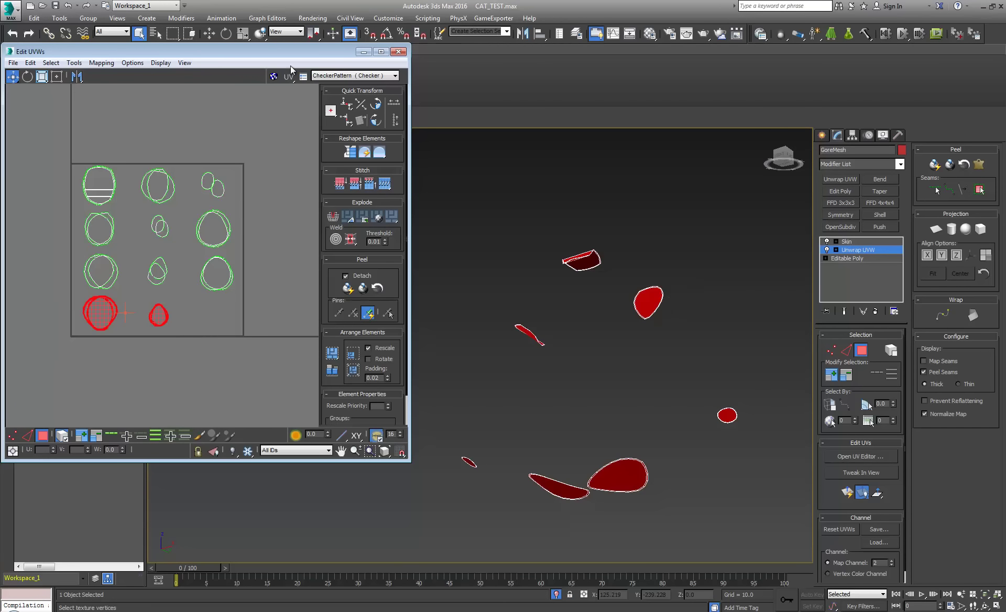
left_click(274, 76)
left_click(340, 76)
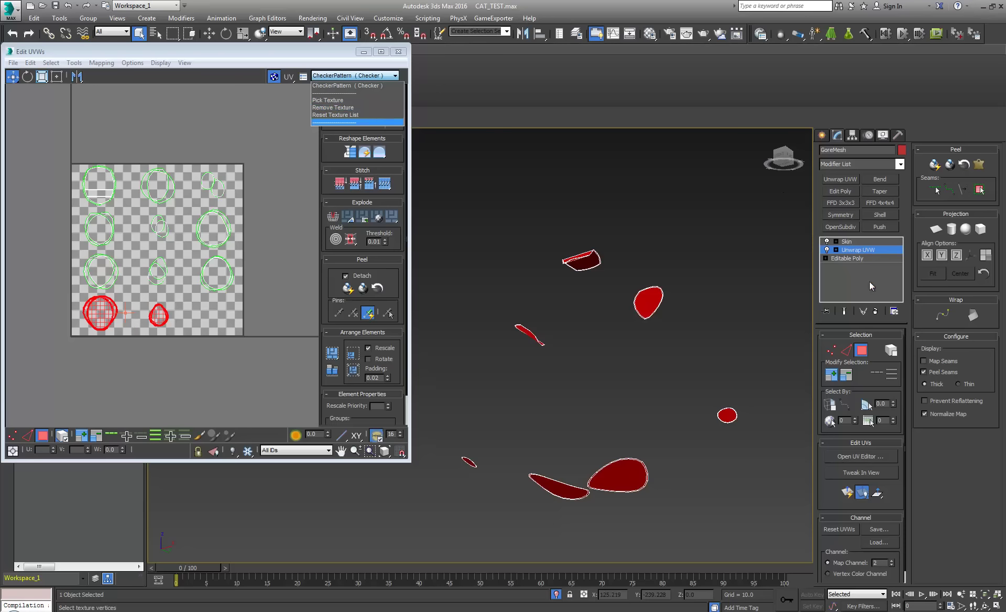
- Close the UV editor and delete the Unwrap UVW modifier from GoreMesh's stack
left_click(838, 245)
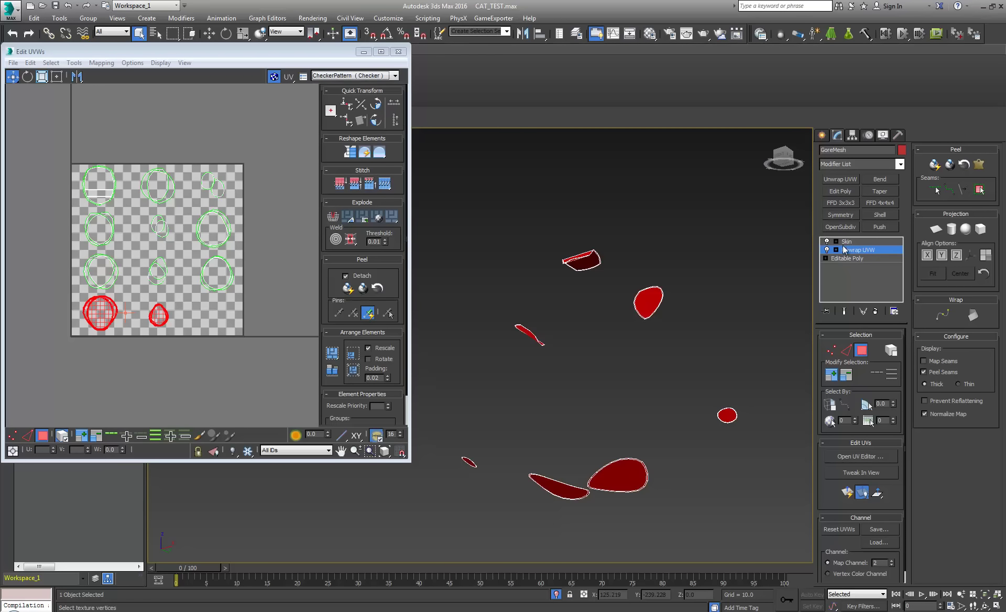
left_click(398, 50)
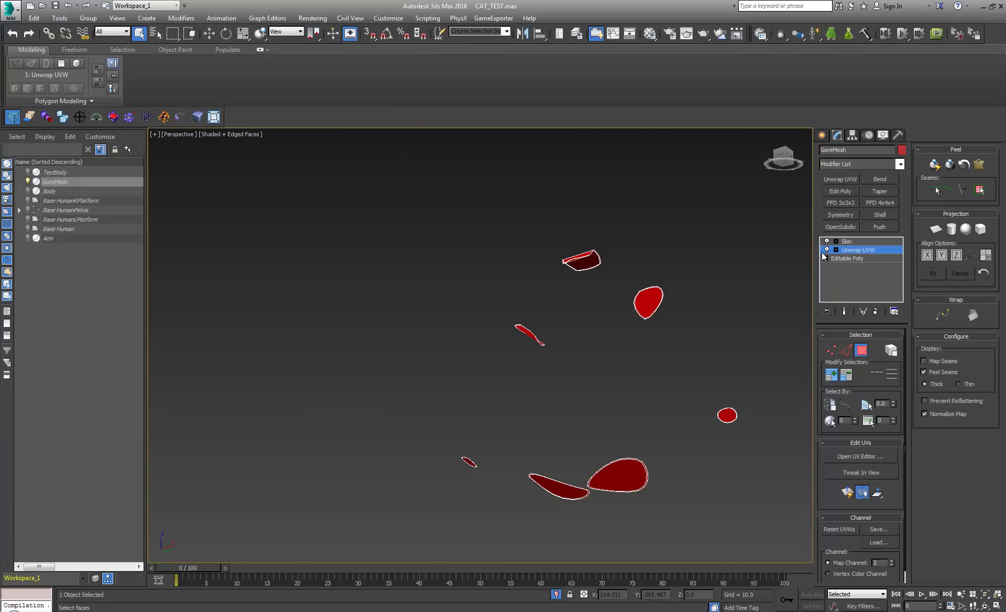
right_click(860, 254)
left_click(863, 262)
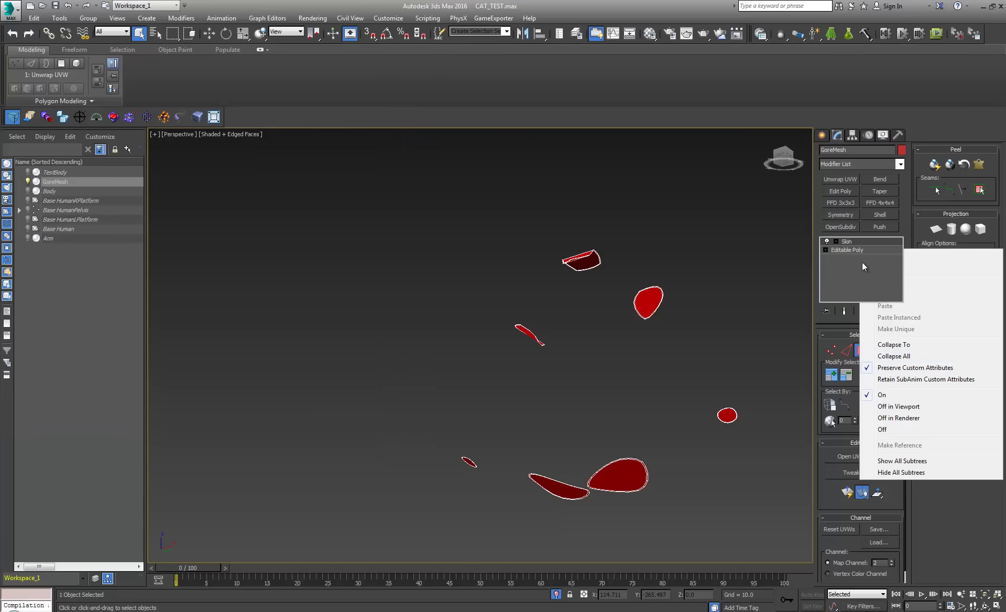
- Assign the 04 - Default material with the 3X4_Mask_HR.tga diffuse map to GoreMesh, renaming it blowme
middle_click_drag(620, 382, 562, 344)
key("m")
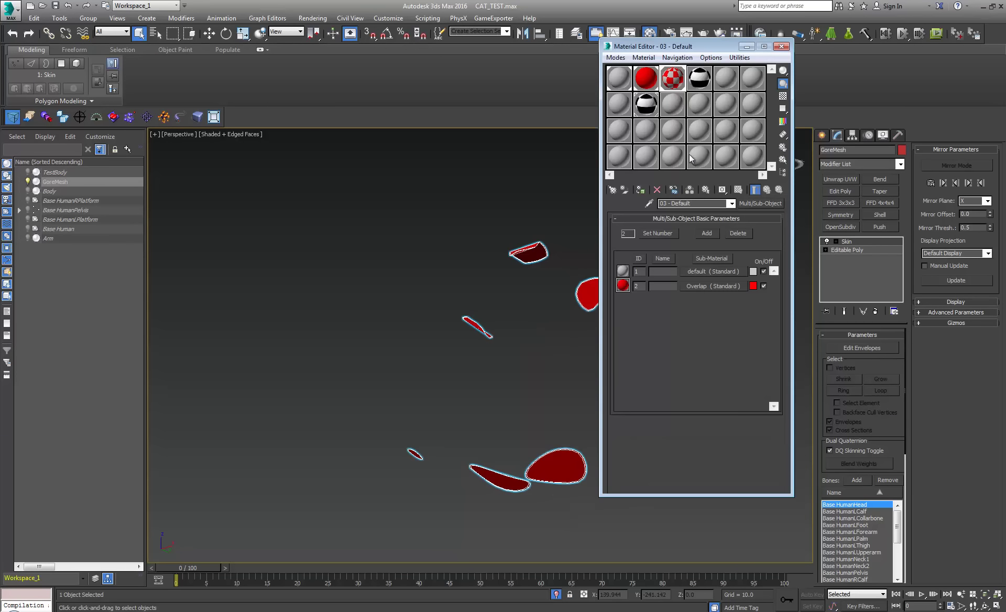
left_click(700, 78)
left_click(642, 190)
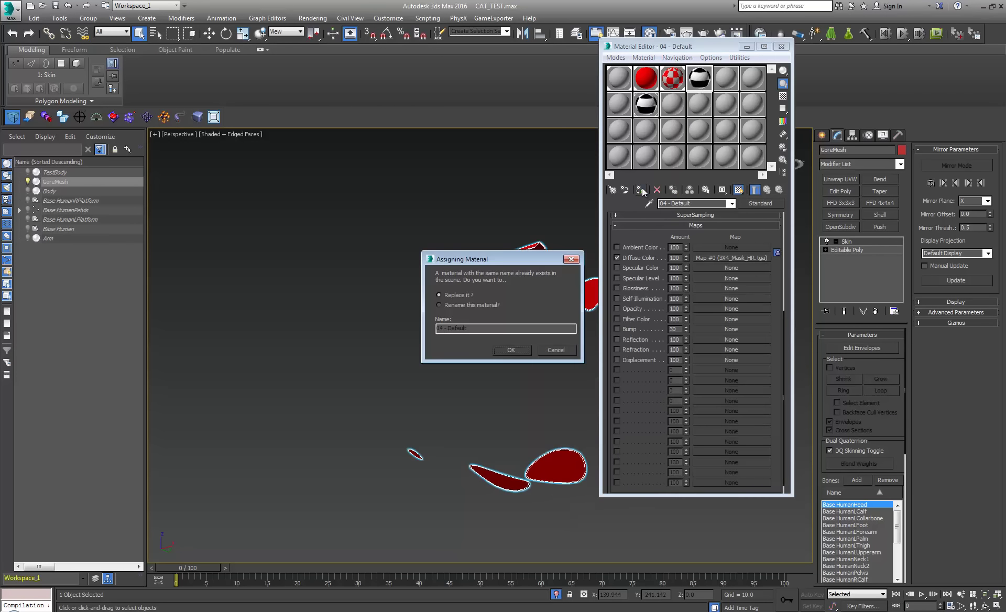
left_click(461, 305)
type("blowme")
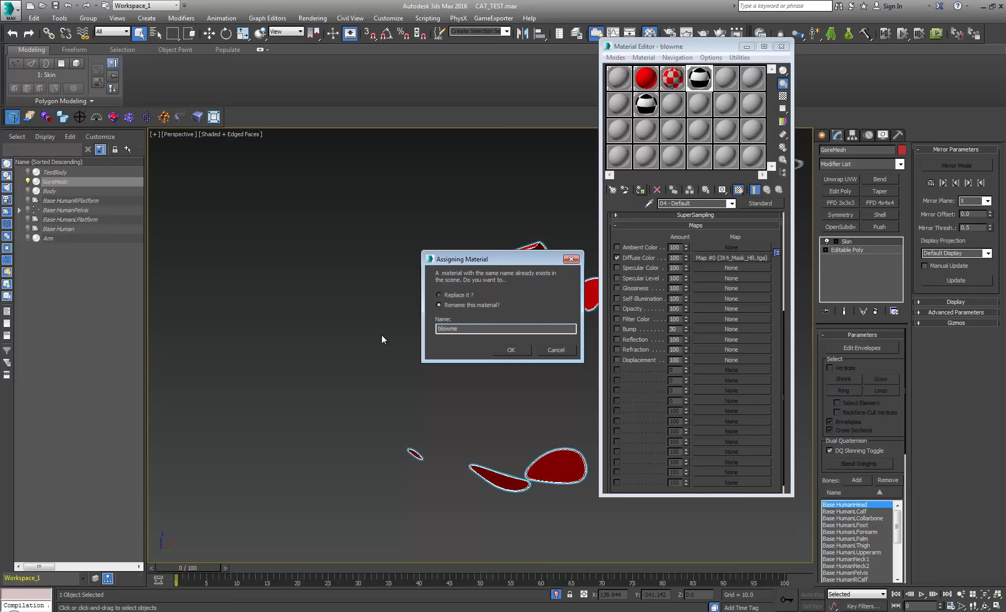
key("Return")
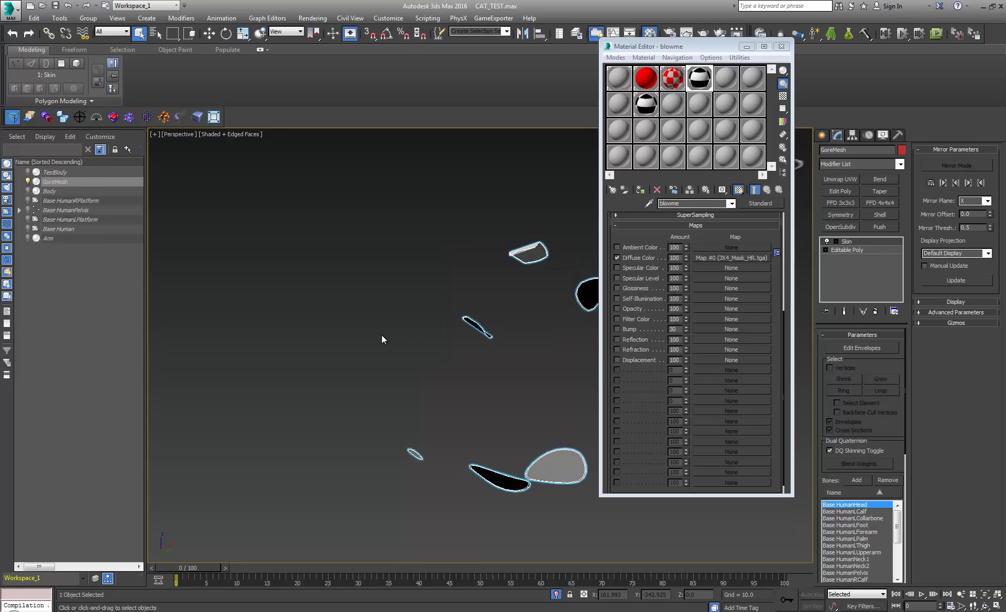
left_click(781, 46)
- Add a new Unwrap UVW modifier above GoreMesh's Editable Poly and open its UV editor
middle_click_drag(596, 356, 566, 252)
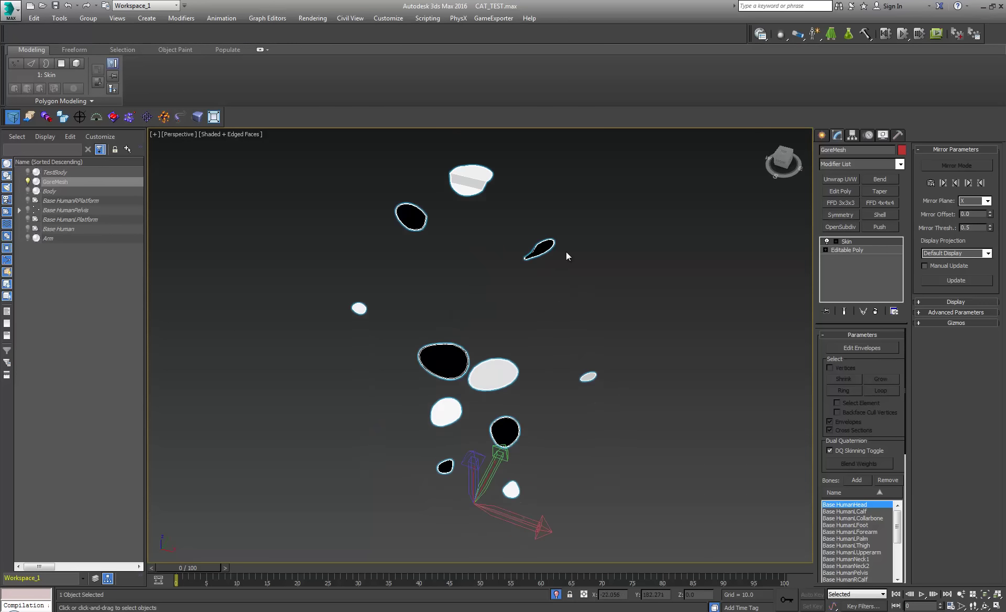
left_click(857, 250)
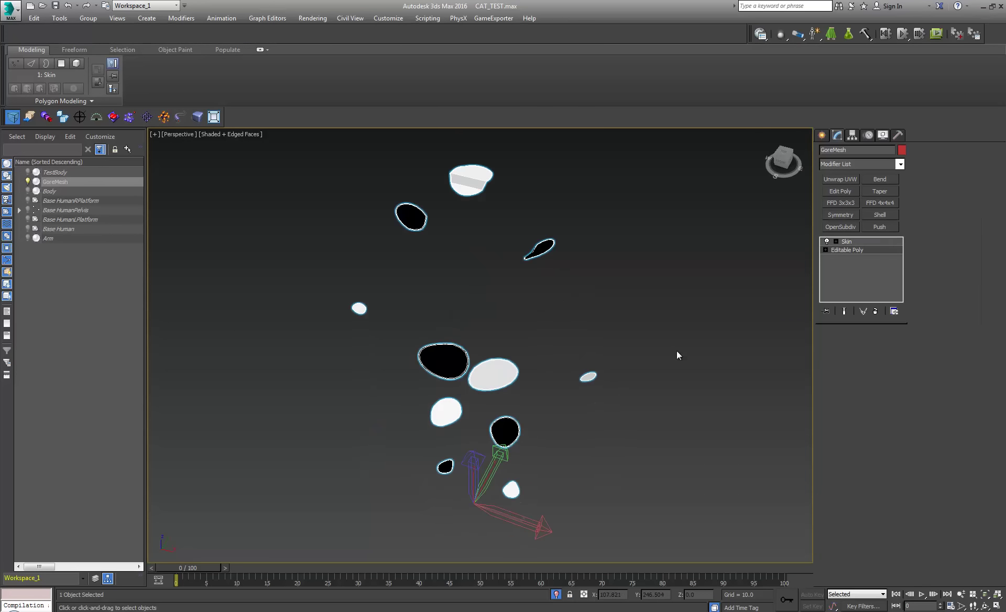
left_click(841, 179)
left_click(861, 456)
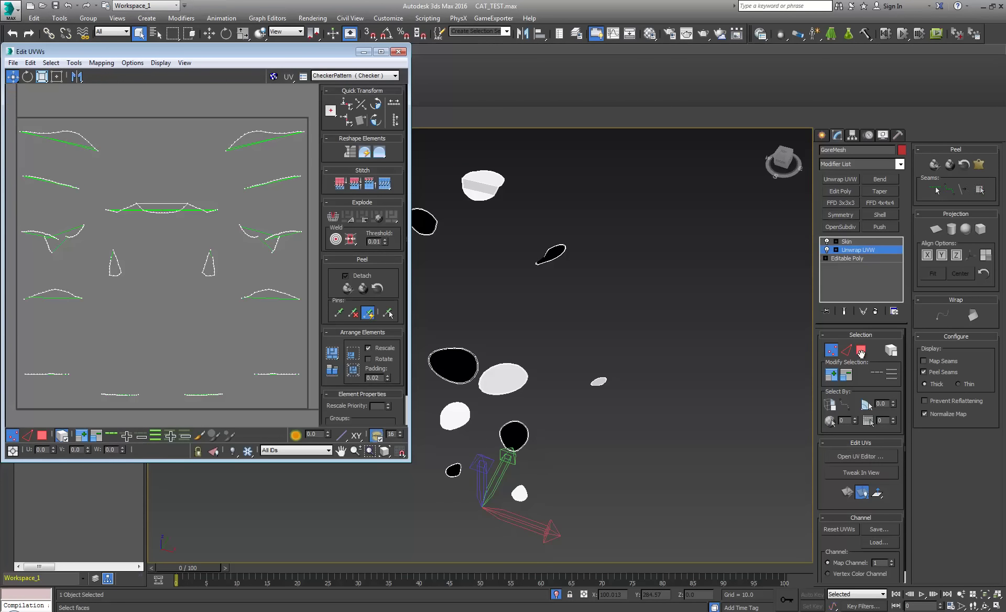
- Display 3X4_Mask_HR.tga behind the UVs and switch the unwrap to map channel 2, abandoning the current channel's changes
left_click(362, 75)
left_click(344, 90)
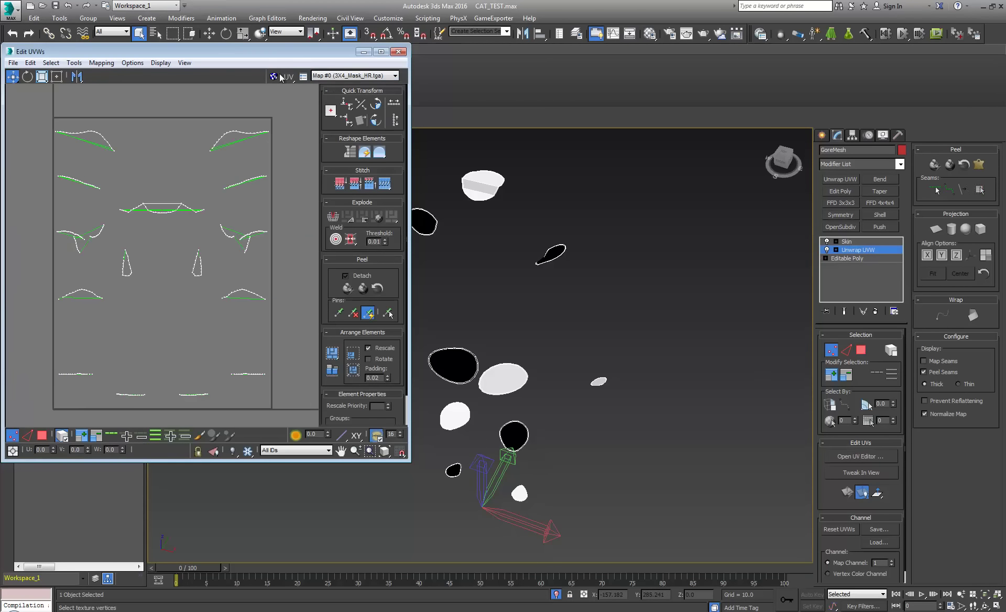
left_click(274, 77)
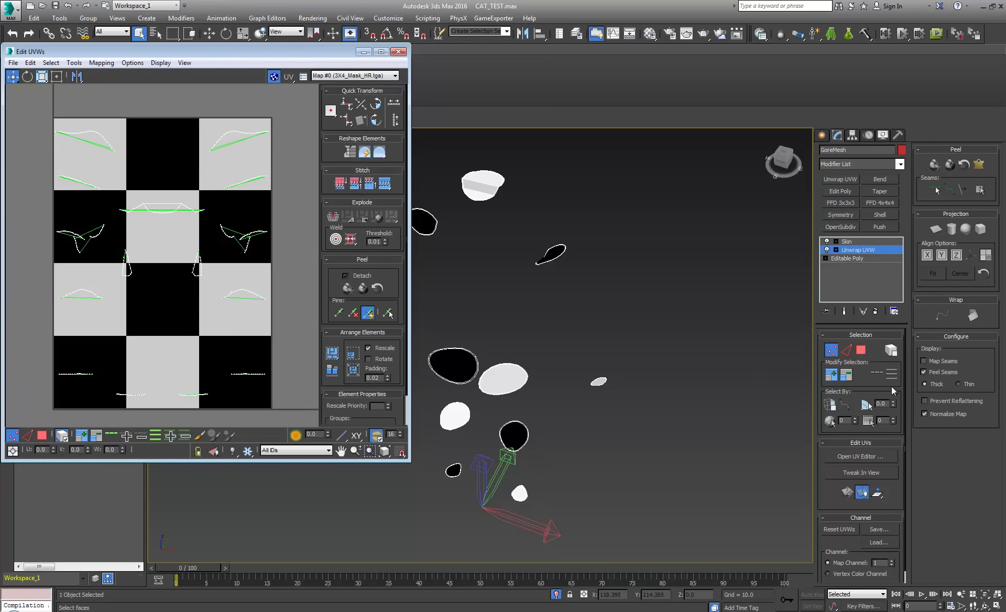
left_click(890, 561)
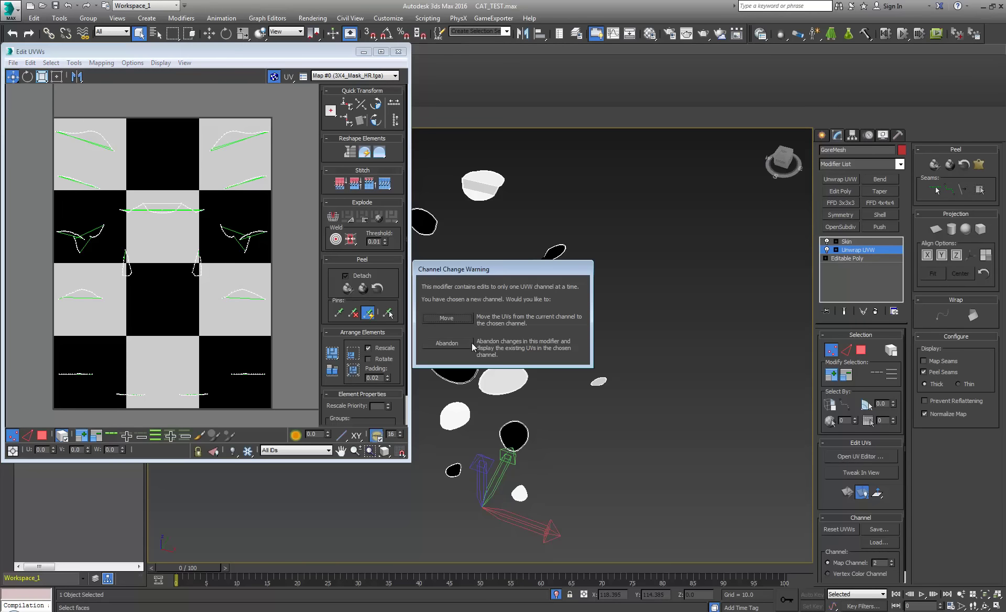
left_click(448, 318)
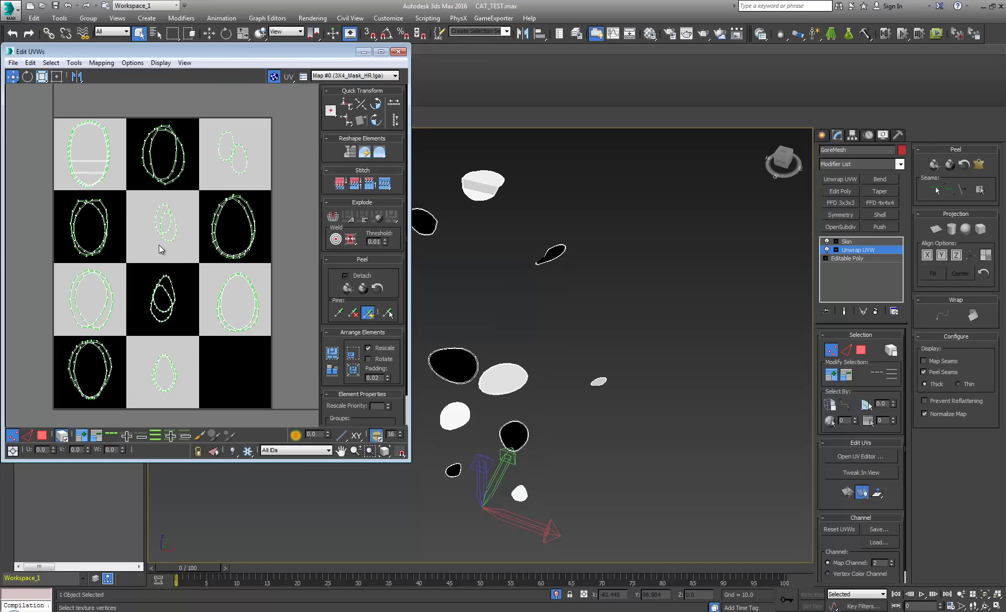
- Shift the fourth-row UV shells one mask cell right and move the third row's last shells into the row's first cell
left_click(42, 435)
left_click(96, 399)
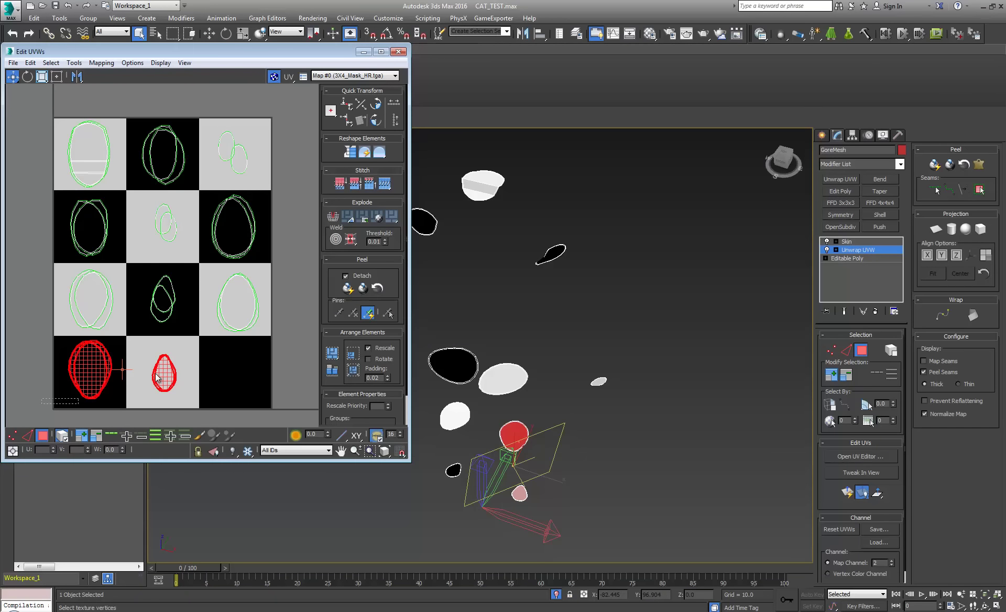
left_click_drag(158, 377, 232, 378)
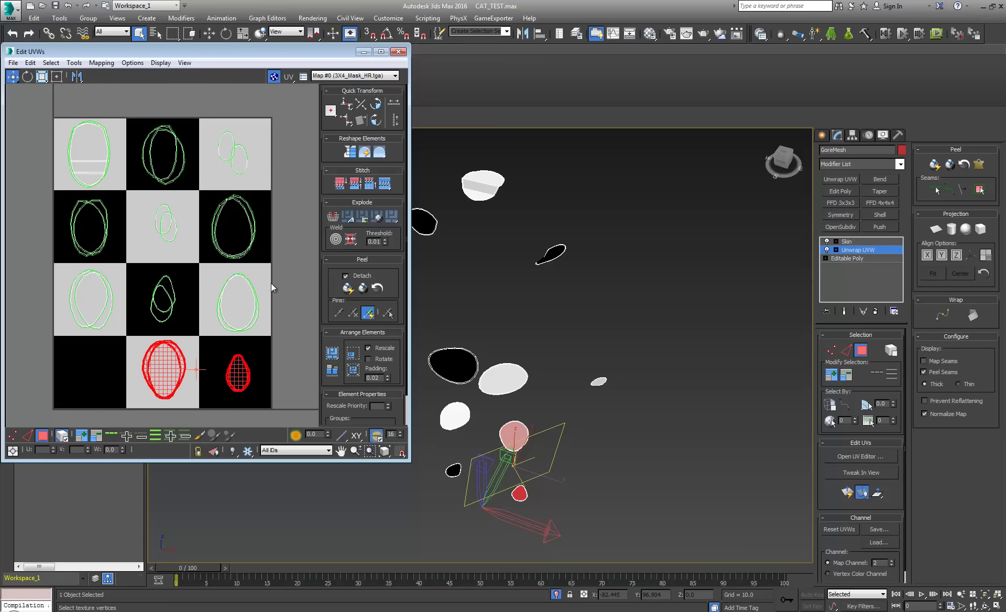
mouse_move(253, 281)
left_mouse_down()
mouse_move(237, 305)
mouse_move(121, 372)
mouse_move(91, 376)
left_mouse_up()
- Shift the third- and second-row UV shells one cell right, wrapping the second row's last shells to the third row's start
mouse_move(40, 285)
left_mouse_down()
mouse_move(152, 312)
mouse_move(228, 313)
left_mouse_up()
left_click_drag(264, 225, 234, 242)
left_click_drag(247, 229, 99, 299)
left_click_drag(47, 213, 244, 222)
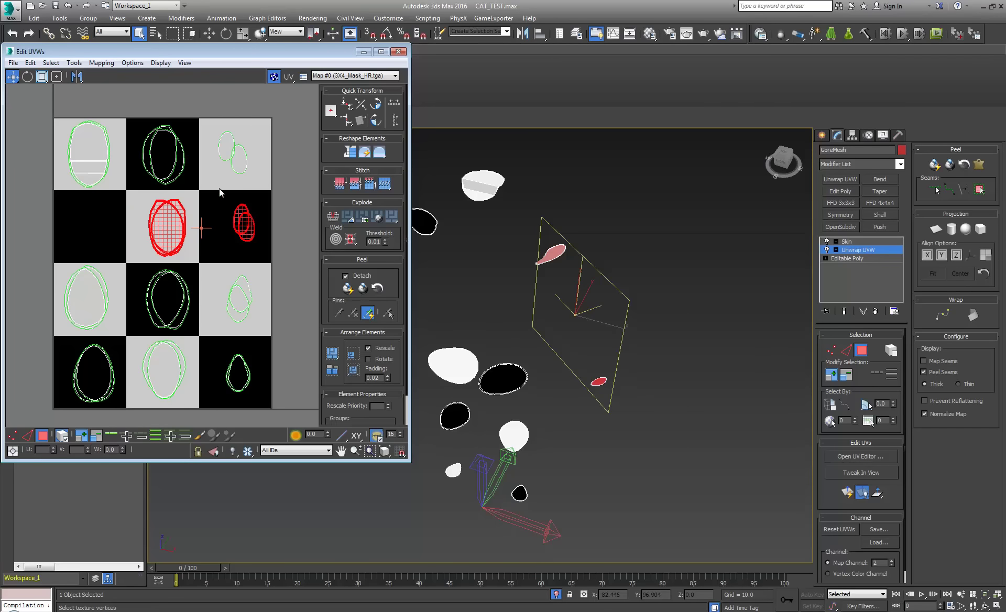
- Move the first row's last UV shells to the second row's first cell and its middle shells to the last cell
left_click(236, 155)
left_click_drag(236, 155, 97, 229)
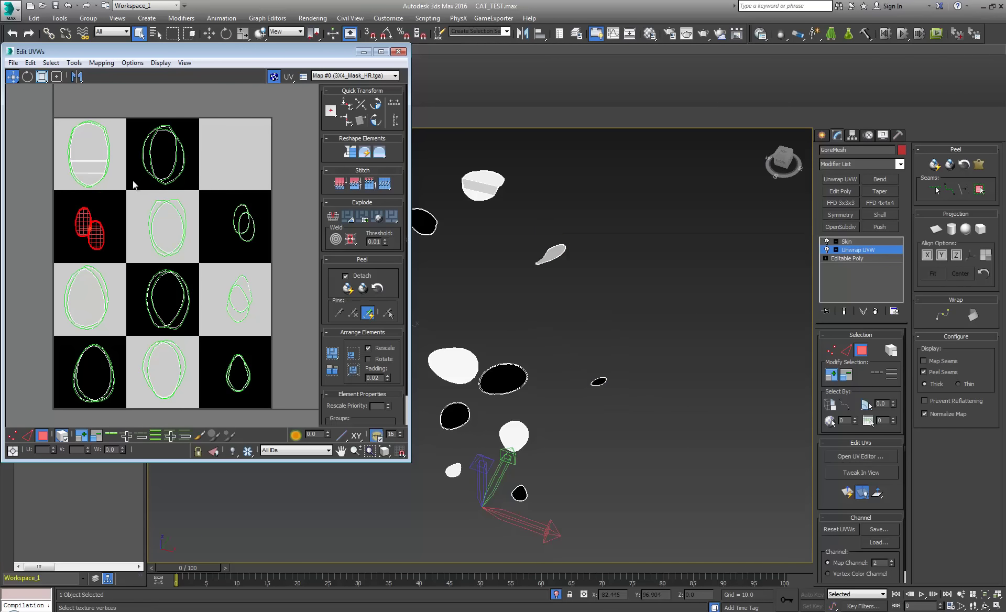
left_click(159, 158)
left_click_drag(160, 158, 230, 157)
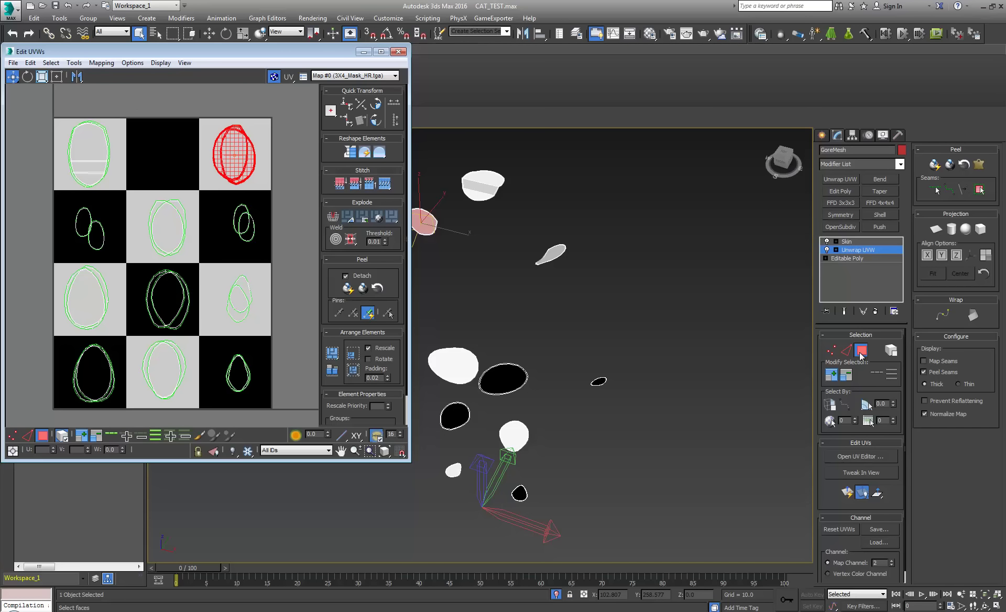
- Leave polygon selection and collapse the Unwrap UVW modifier into GoreMesh's Editable Poly, keeping Skin above it
left_click(861, 350)
right_click(843, 250)
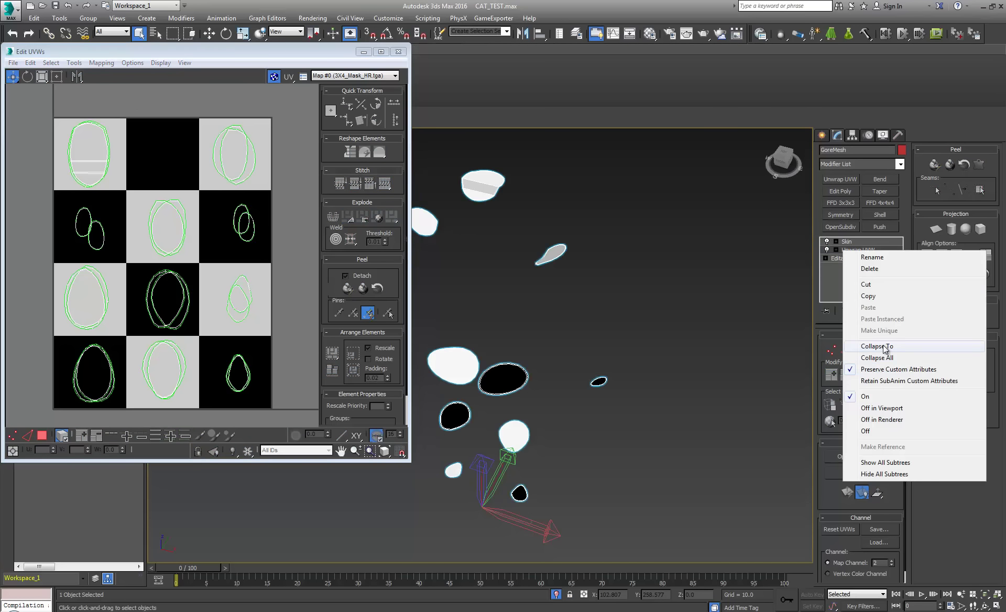
left_click(886, 349)
- Unhide TestBody and the complete Base HumanPelvis bone hierarchy
left_click(27, 172)
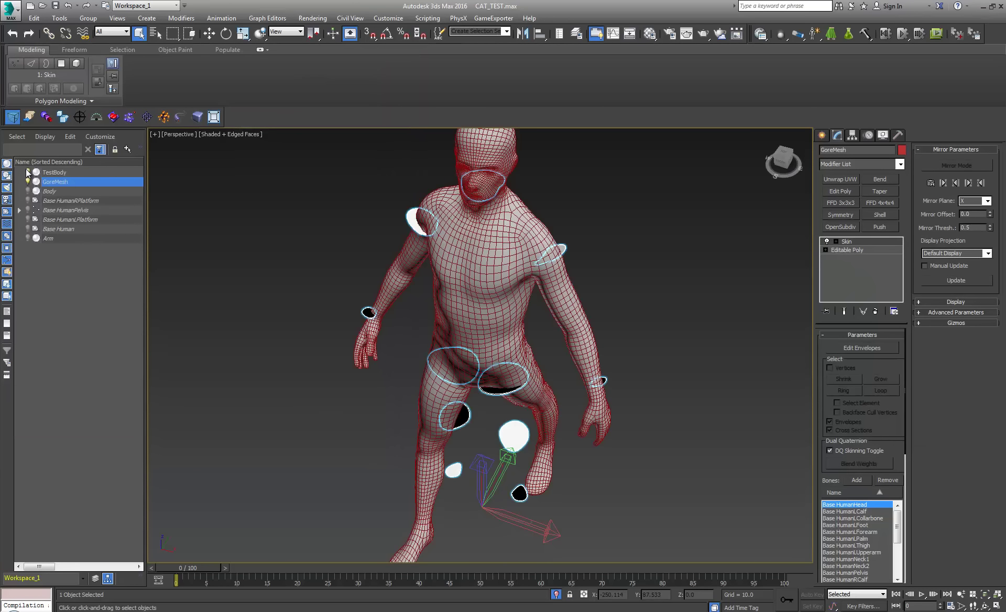
double_click(69, 212)
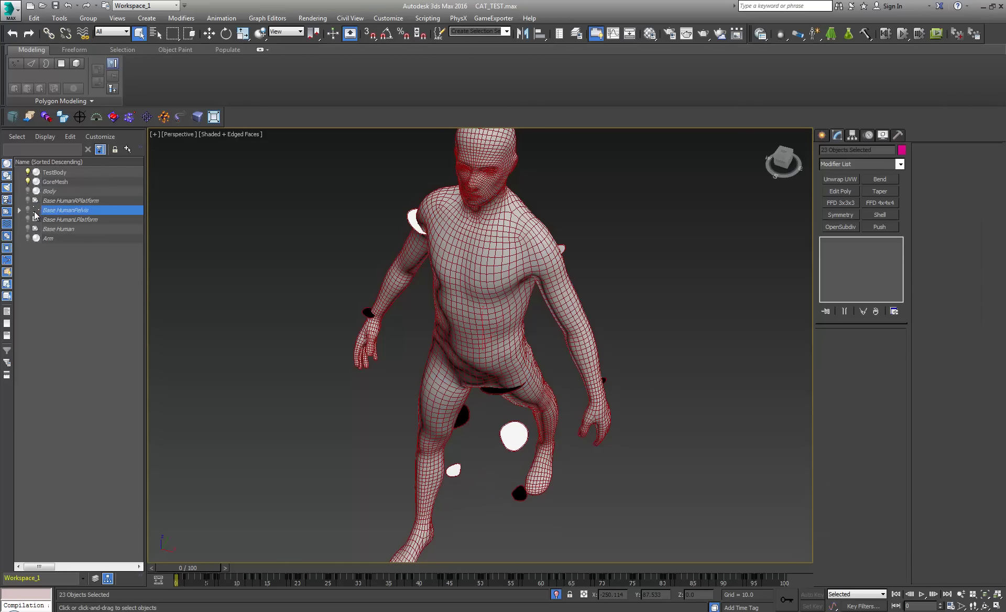
left_click(29, 212)
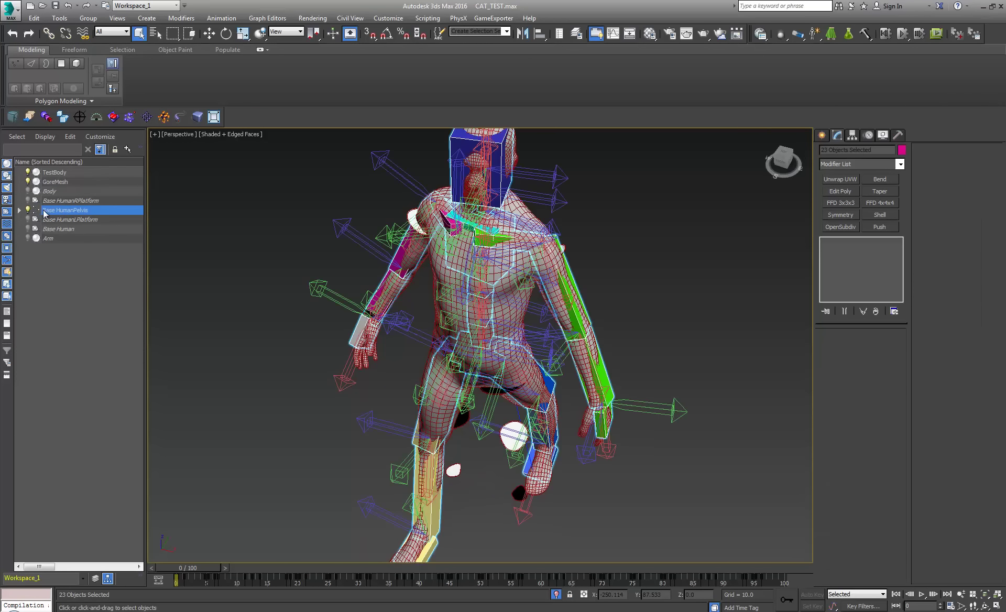
- Clear the selection, reselect the Base HumanPelvis hierarchy and hide it again
left_click(16, 136)
left_click(52, 281)
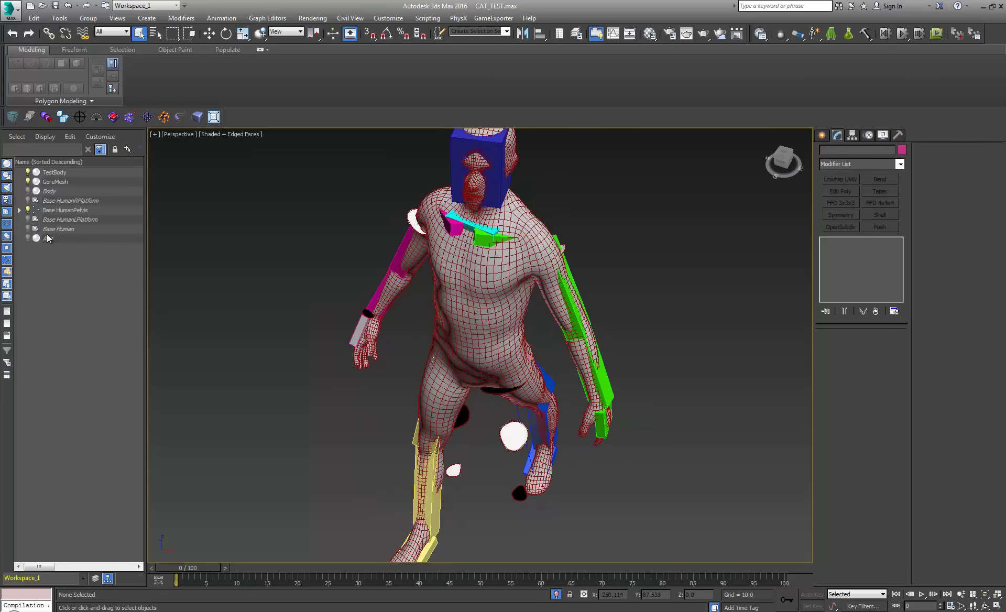
double_click(63, 211)
left_click(29, 212)
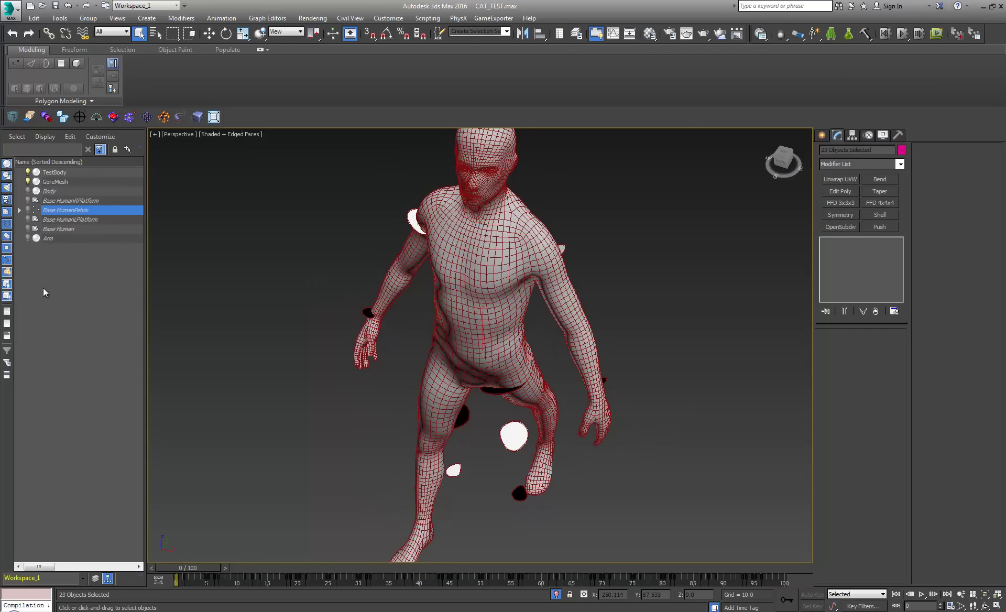
- Unhide Base HumanPelvis together with all its child bones and leave the whole hierarchy selected
left_click(42, 287)
left_click(28, 210)
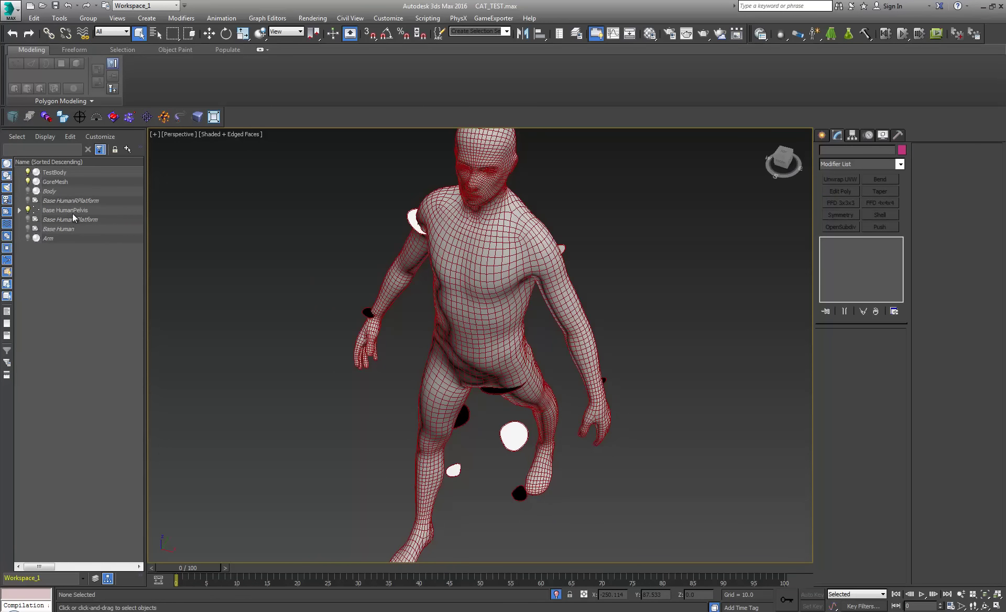
left_click(68, 210)
double_click(29, 210)
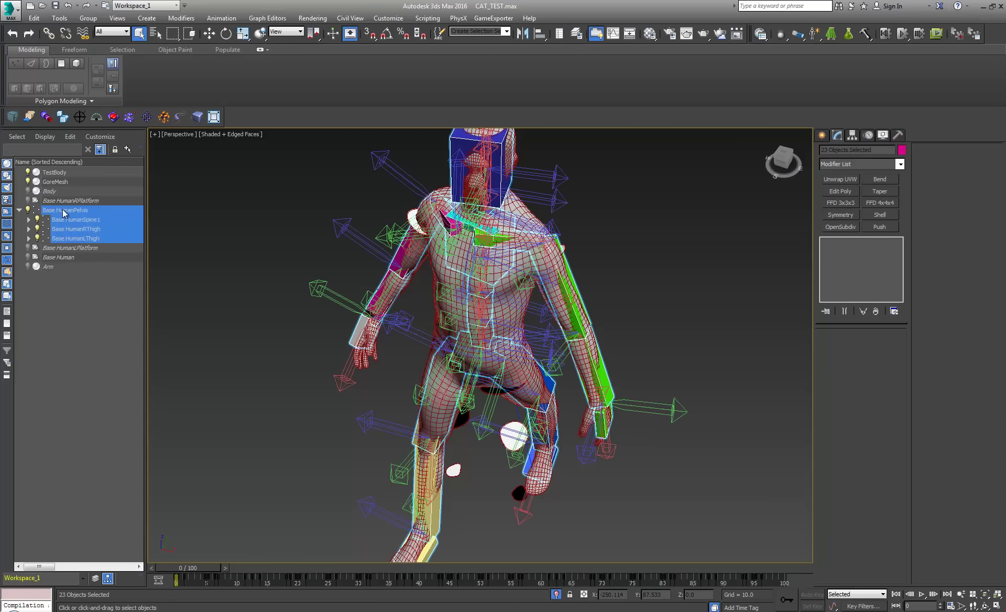
- Add GoreMesh and TestBody to the selected bone hierarchy and export the selection, overwriting LeapinLarryTheLepper_FULL.FBX
left_click(57, 182, "ctrl")
left_click(56, 173, "ctrl")
left_click(29, 118)
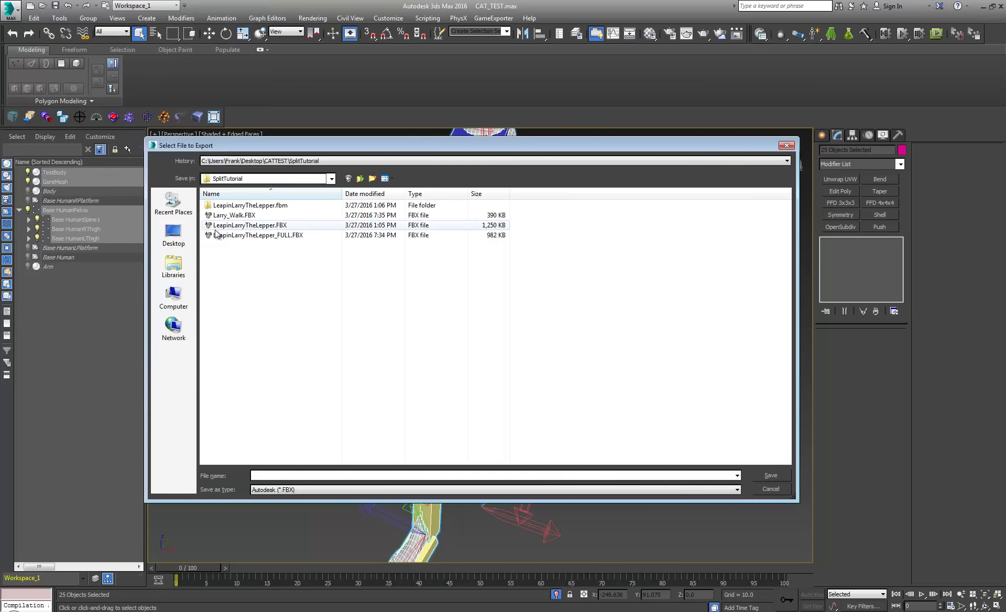
double_click(270, 235)
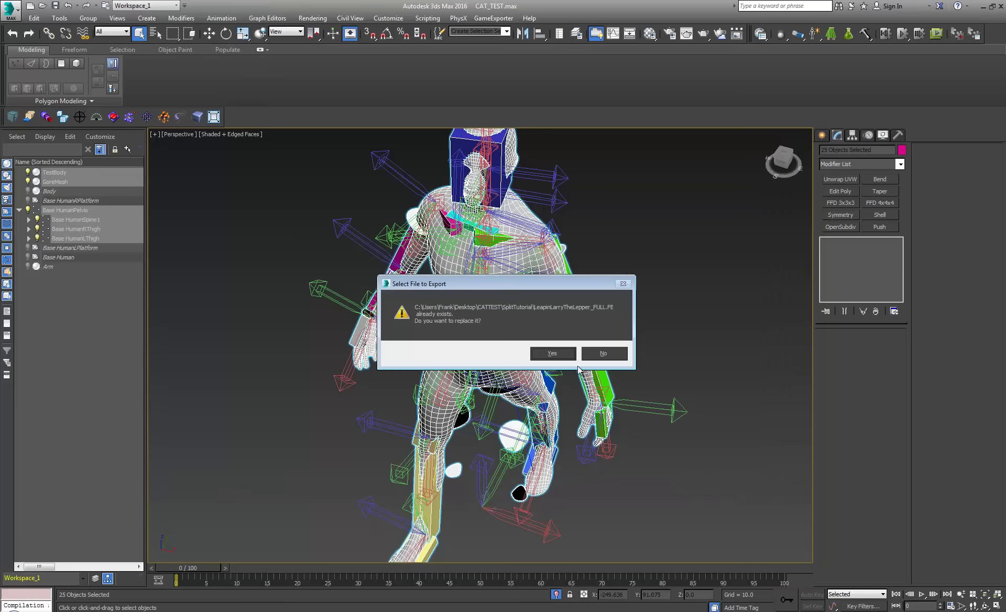
key("Return")
left_click(587, 418)
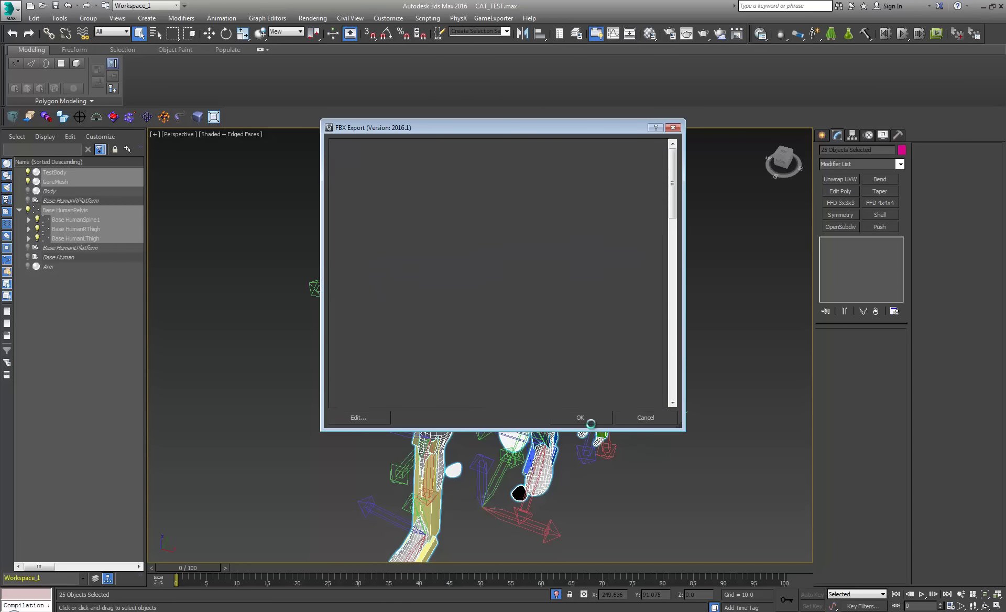
left_click(670, 474)
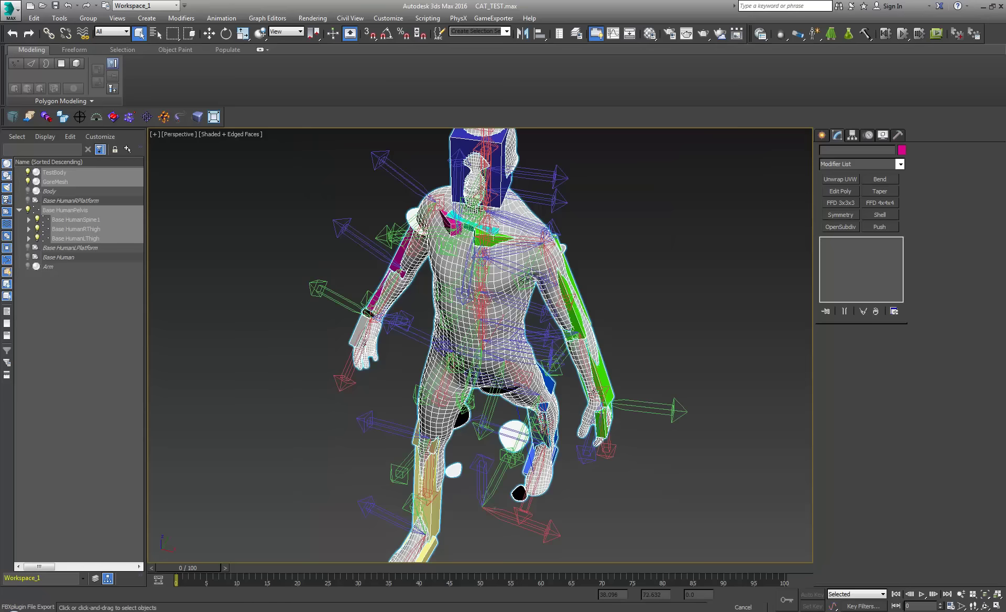
- Select the right calf bone and switch the CAT rig from animation to setup mode in its Layer Manager
scroll(523, 344, "up", 8)
scroll(522, 344, "down", 6)
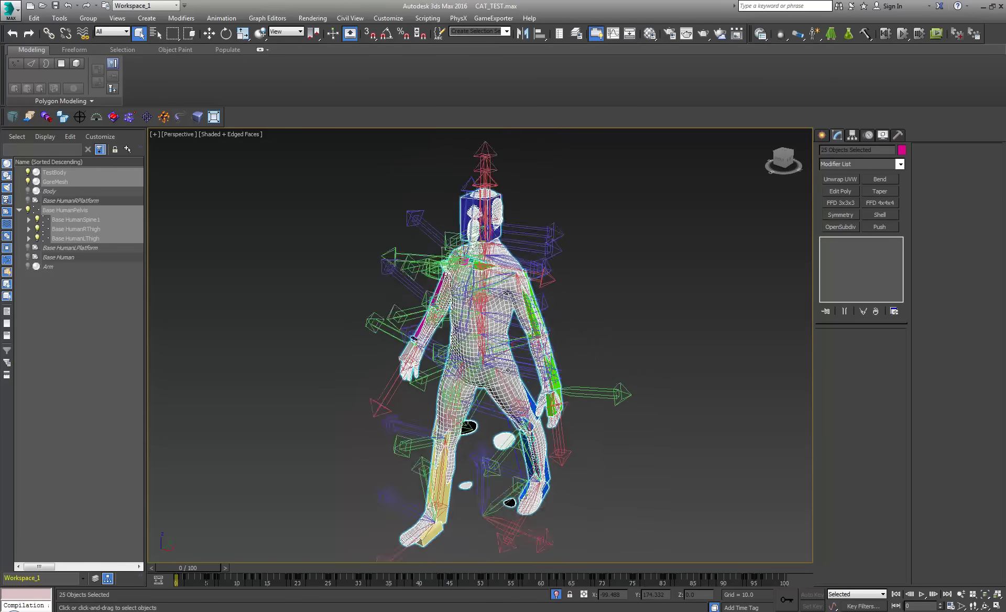
left_click(488, 417)
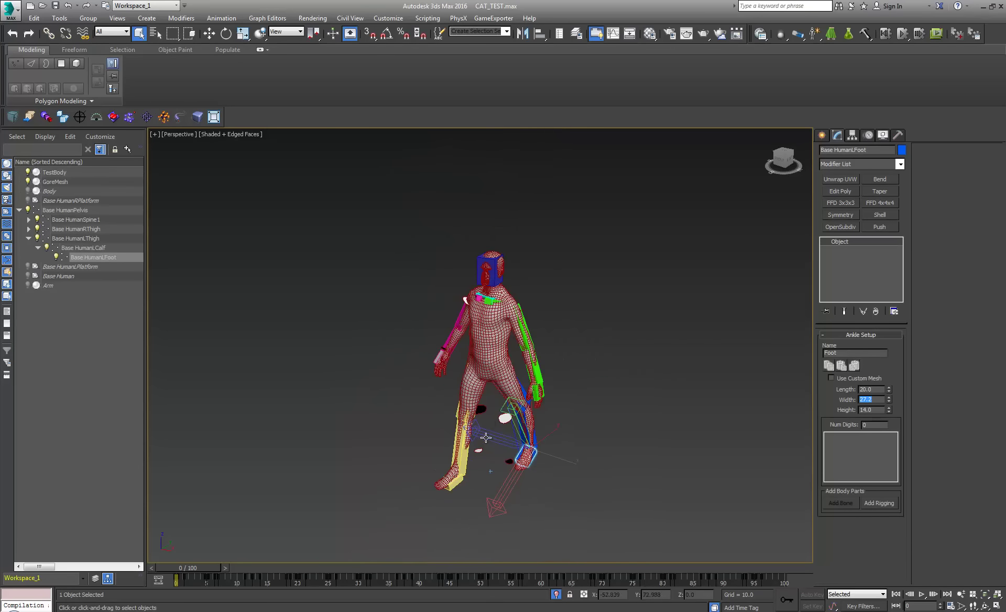
scroll(492, 423, "up", 5)
left_click(455, 435)
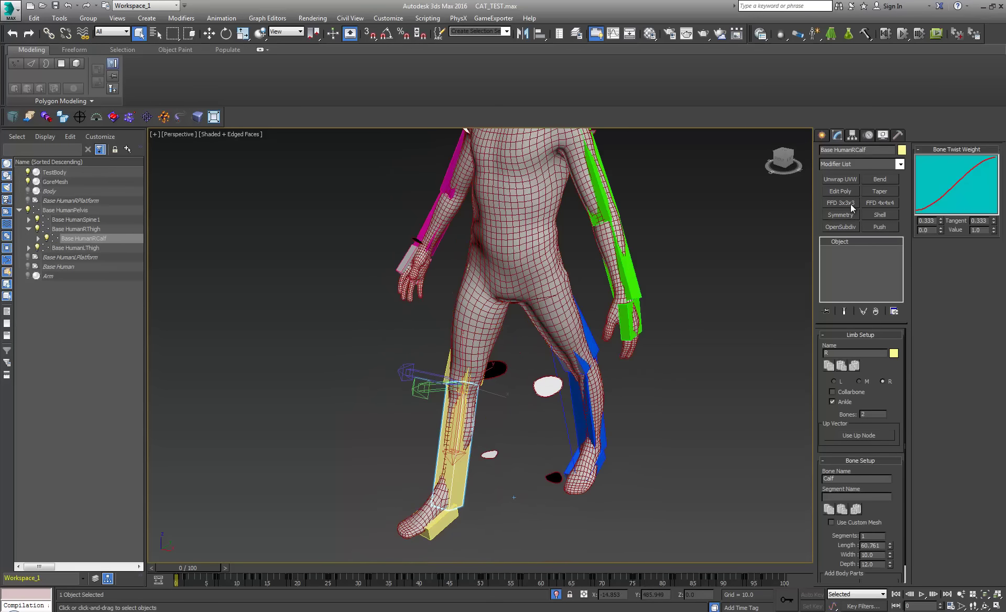
left_click(867, 136)
scroll(544, 329, "down", 3)
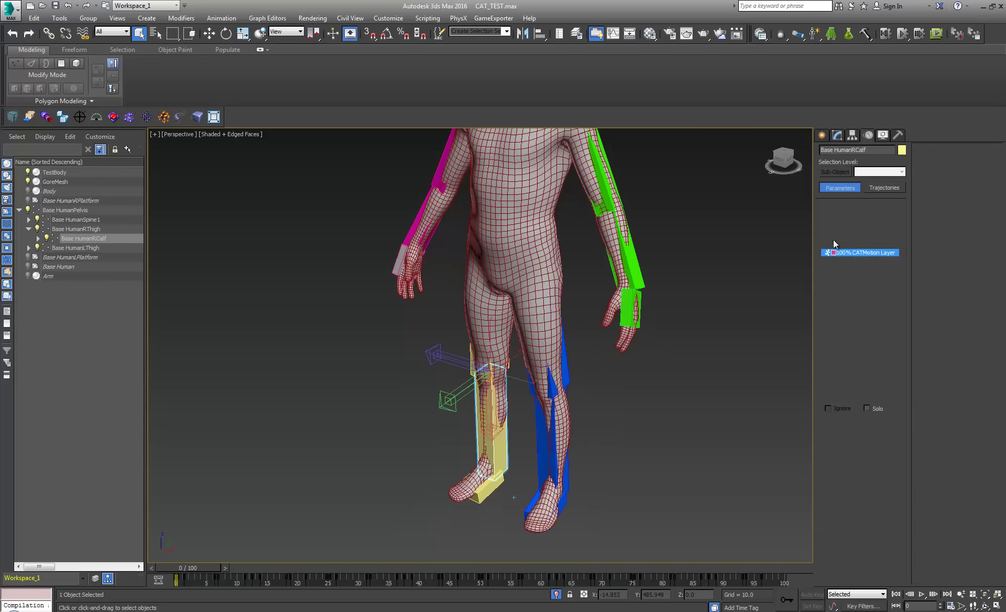
scroll(543, 329, "down", 3)
mouse_move(502, 356)
middle_mouse_down("alt")
mouse_move(522, 336)
mouse_move(497, 356)
middle_mouse_up("alt")
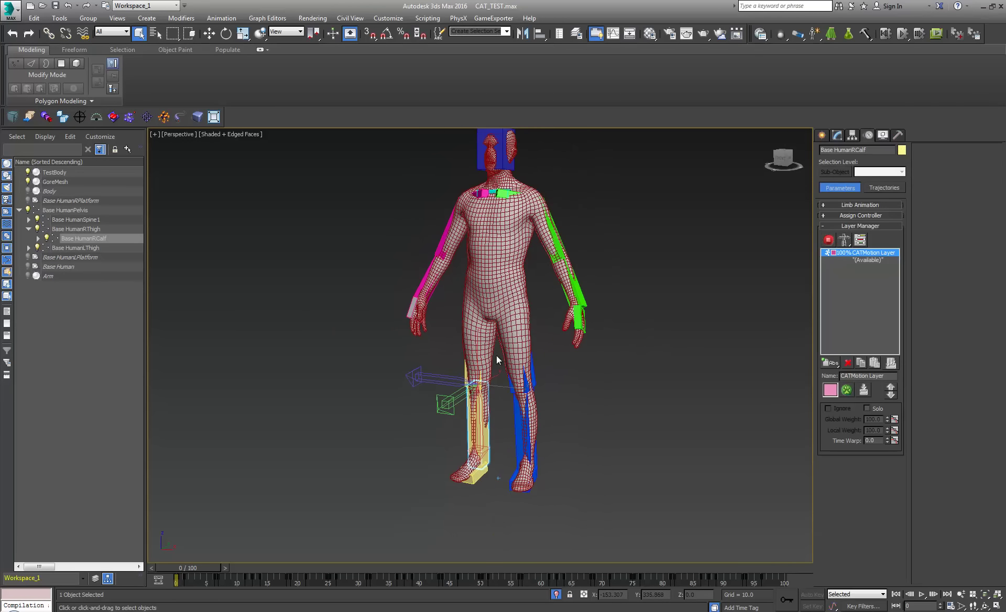
- Try to select the Base HumanPelvis hierarchy together with GoreMesh and TestBody
double_click(63, 210)
left_click(57, 181, "ctrl")
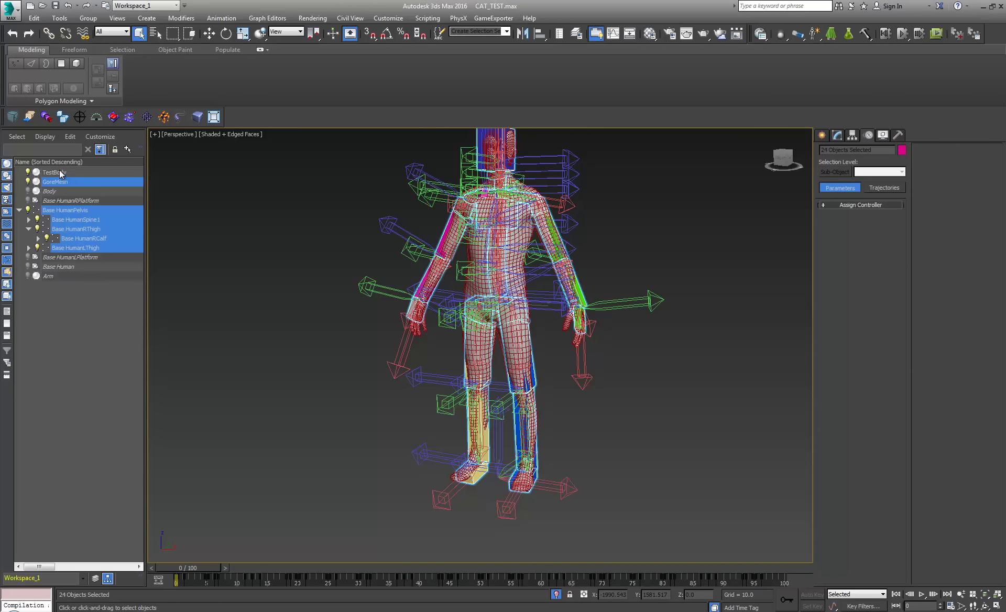
left_click(62, 173)
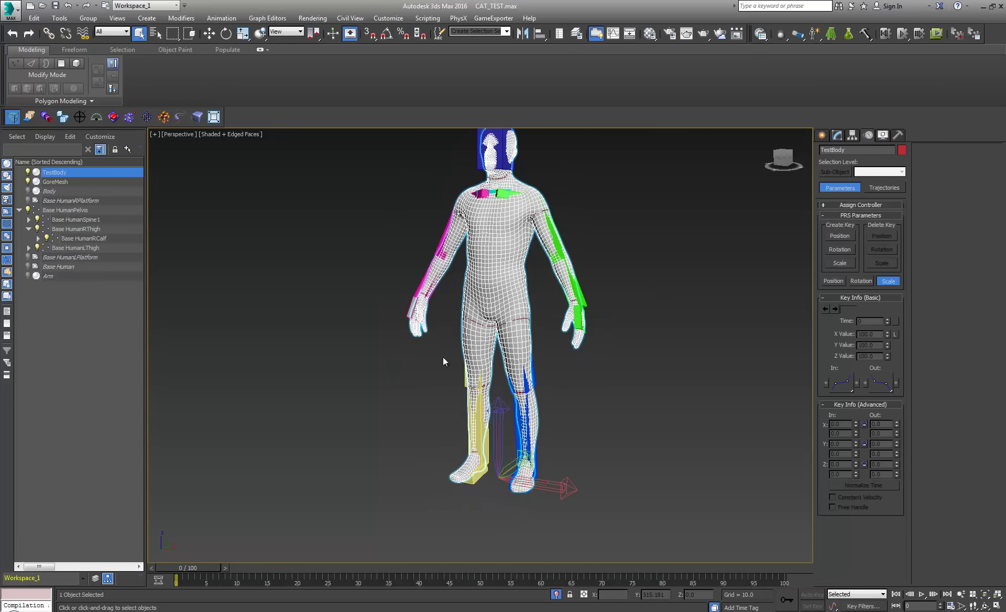
- Select the left forearm bone and return the CAT rig to animation mode
scroll(604, 300, "up", 3)
left_click(604, 300)
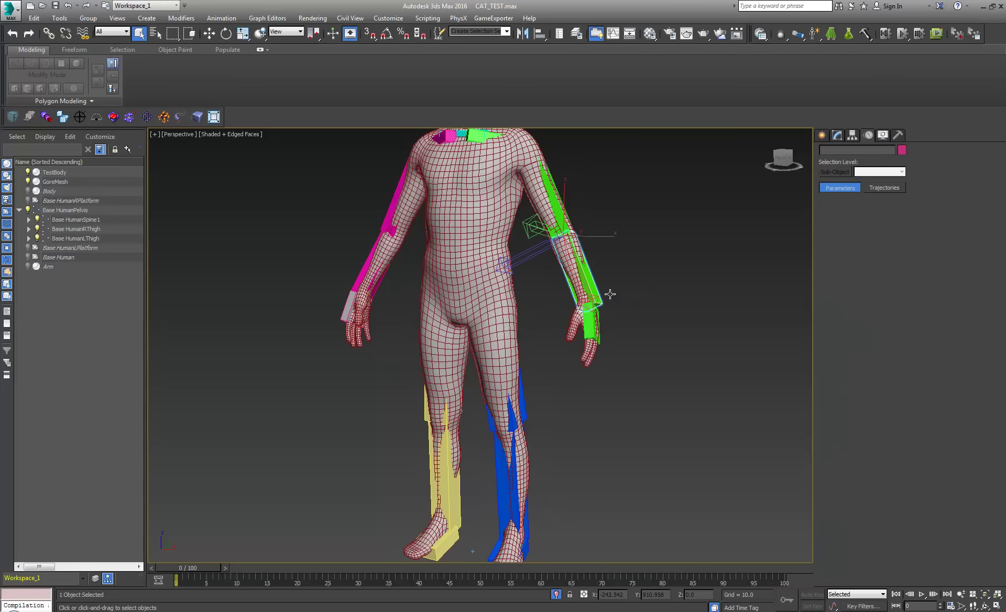
left_click(829, 240)
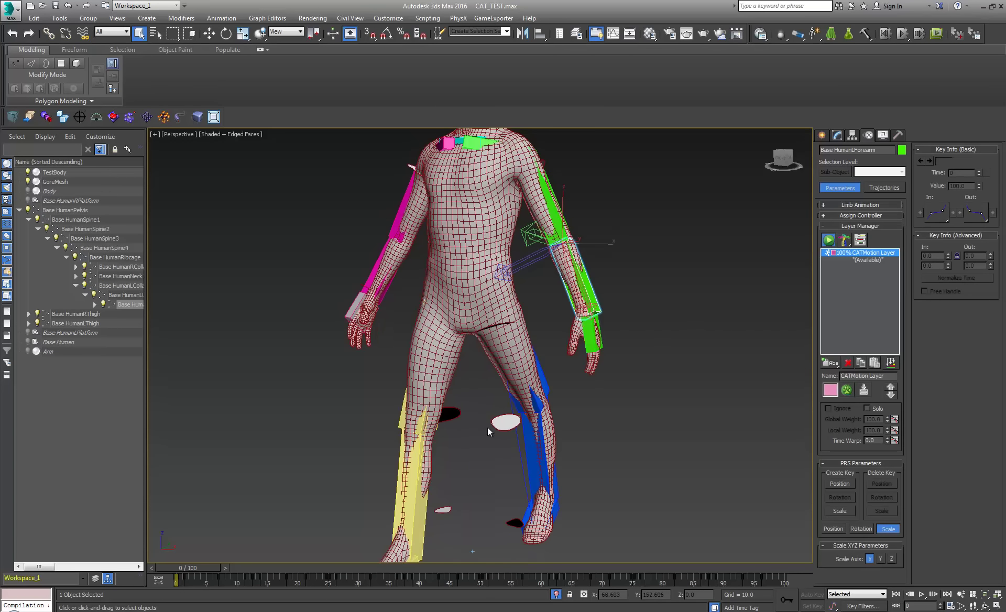
- Activate envelope editing in GoreMesh's Skin modifier with the rig in its animated pose, and clear the selection
left_click(838, 135)
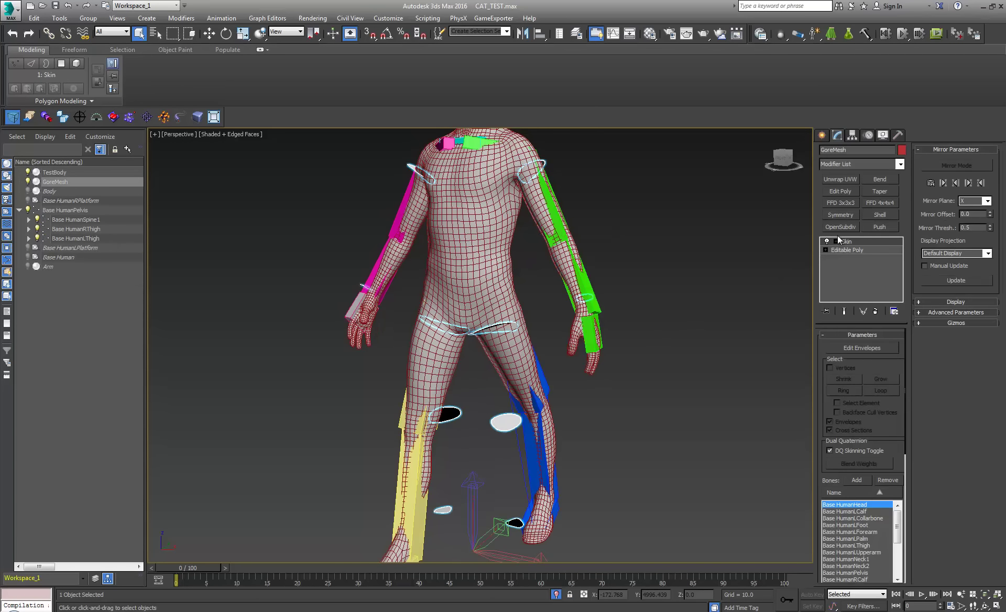
left_click(849, 242)
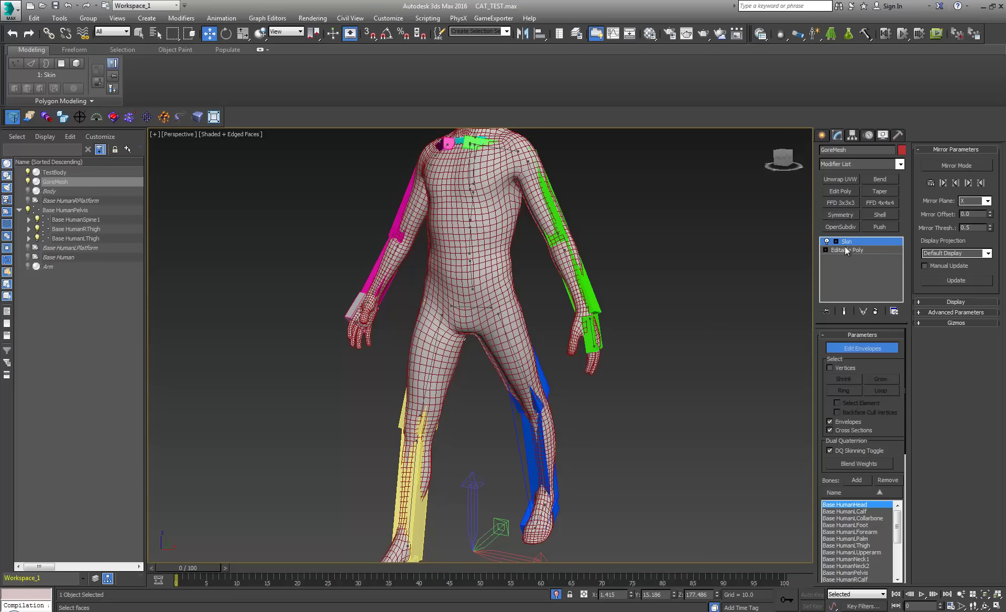
left_click(566, 370)
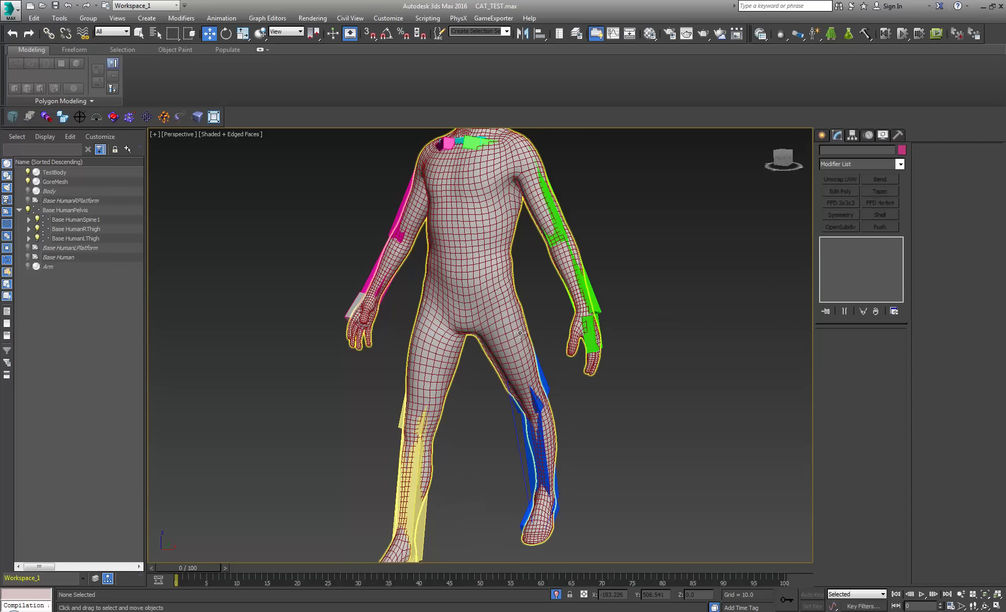
- Put the CAT rig into setup mode through the left thigh bone and select all visible meshes and bones
left_click(529, 389)
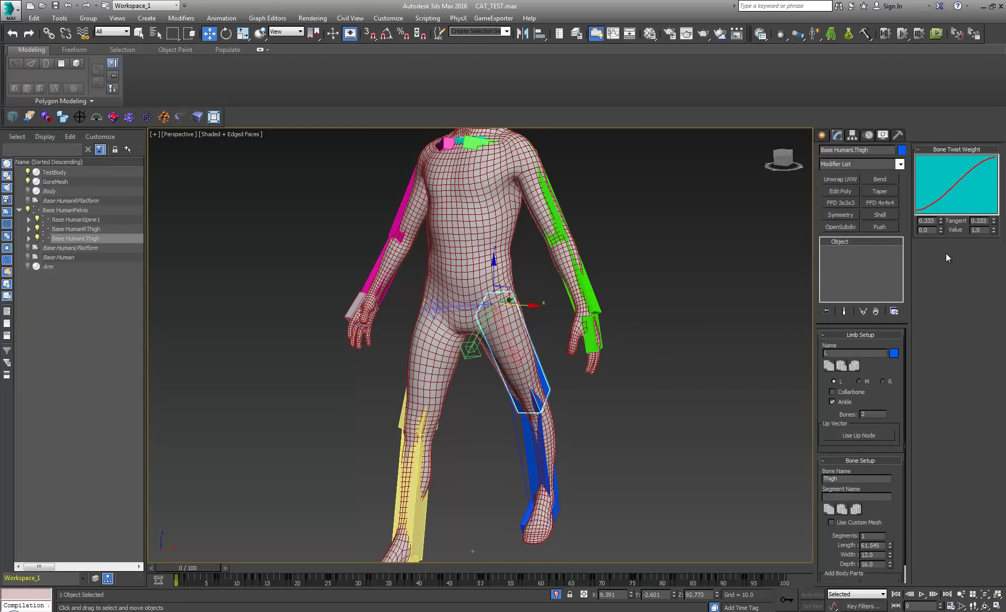
left_click(868, 136)
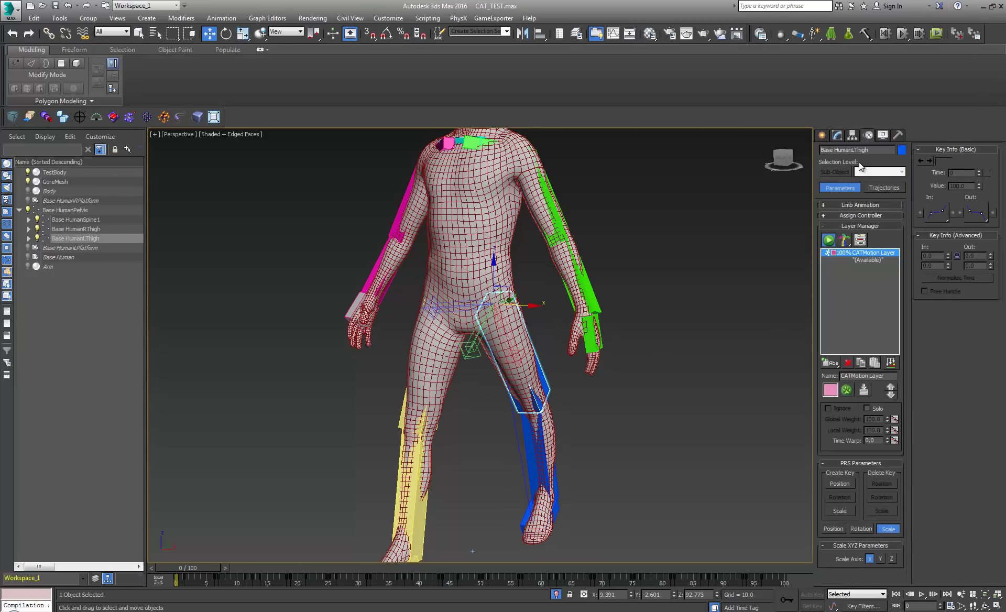
left_click(829, 240)
key("ctrl+a")
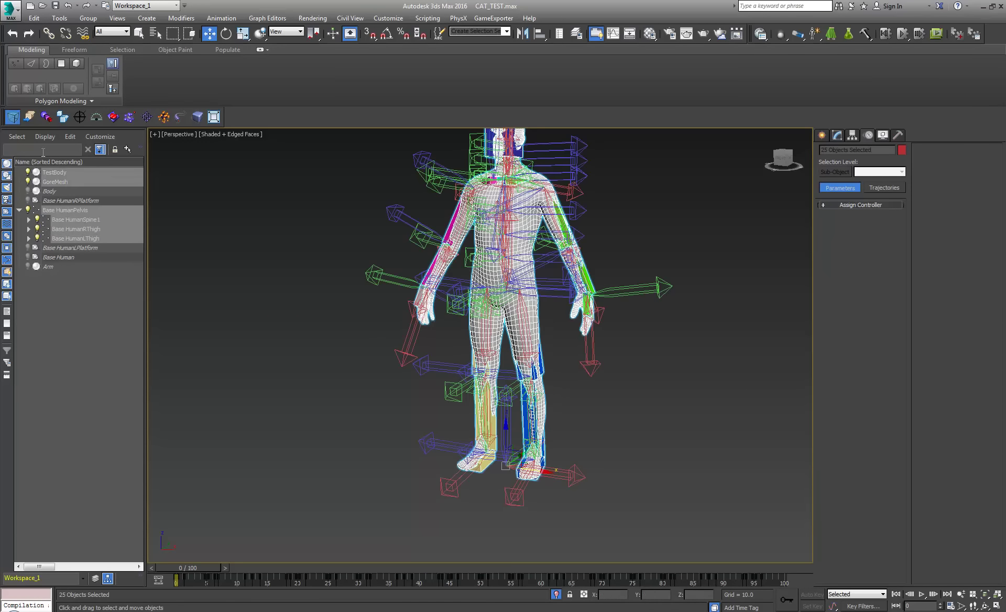
- Export the selected meshes and bones in the setup pose as FBX, replacing LeapinLarryTheLepper_FULL.FBX
left_click(29, 118)
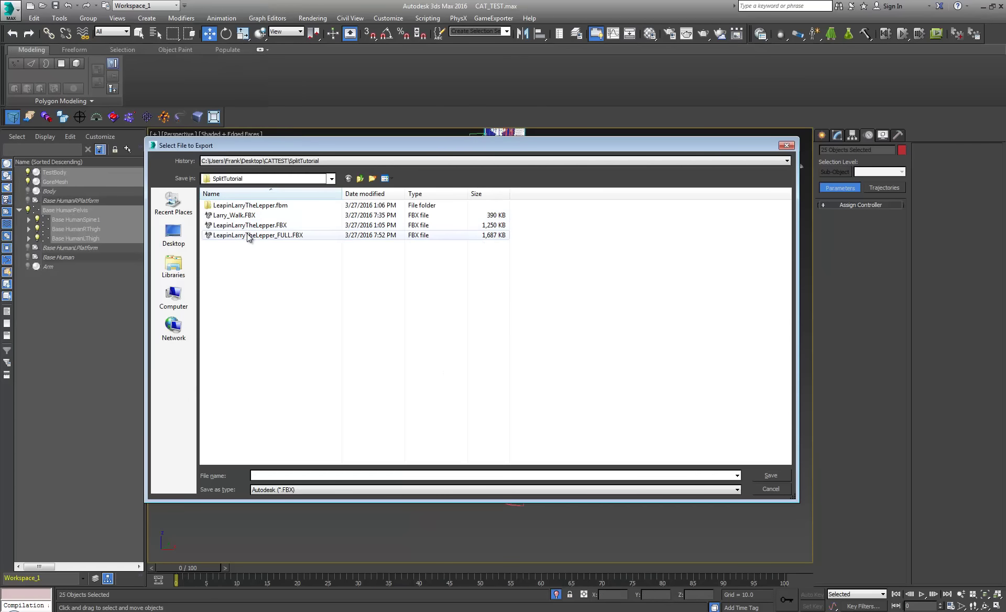
double_click(248, 236)
left_click(552, 353)
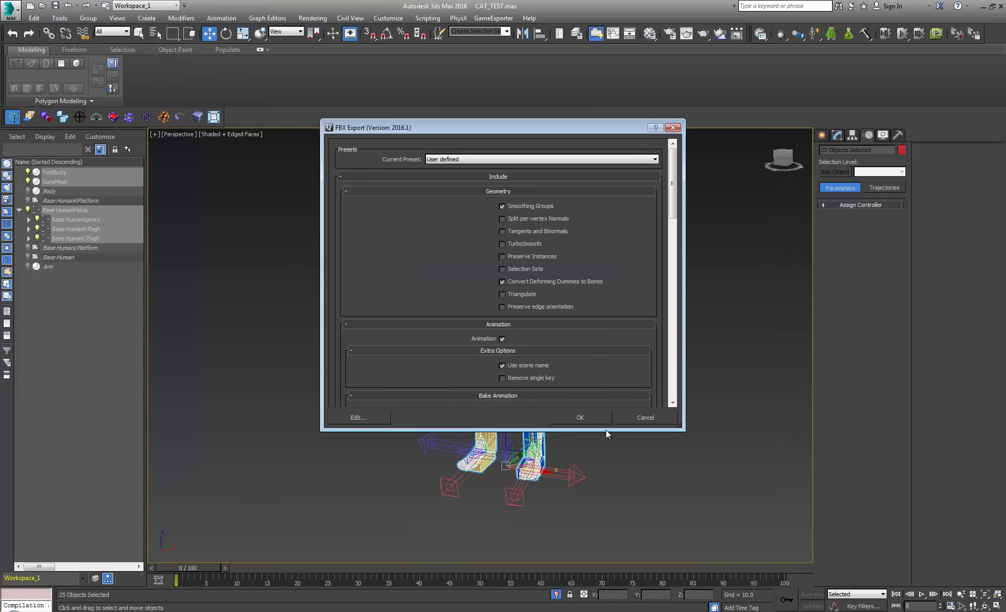
left_click(606, 423)
left_click(671, 475)
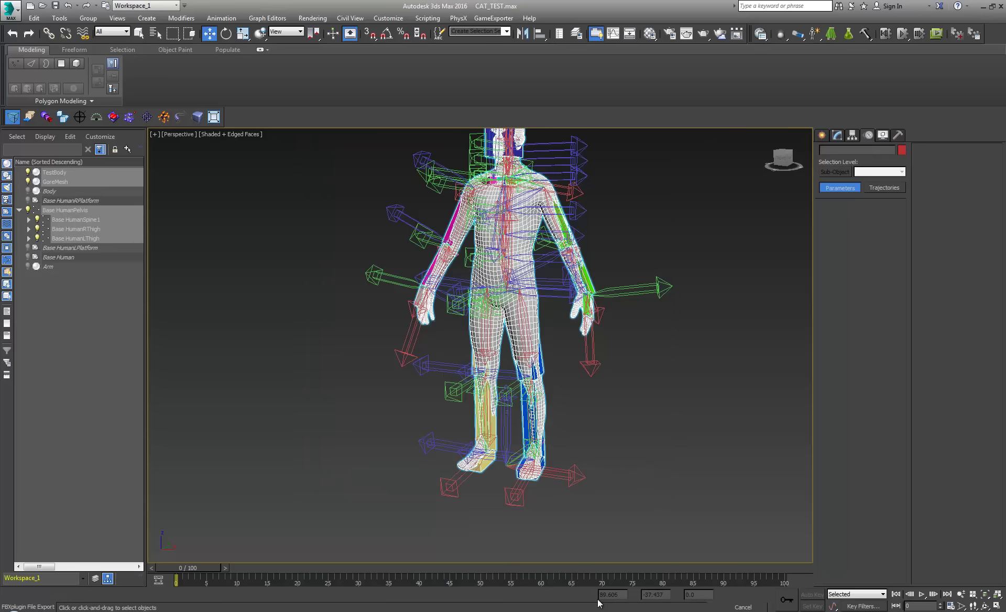
- Save the CAT_TEST.max scene
key("q")
left_click(309, 611)
left_click(309, 583)
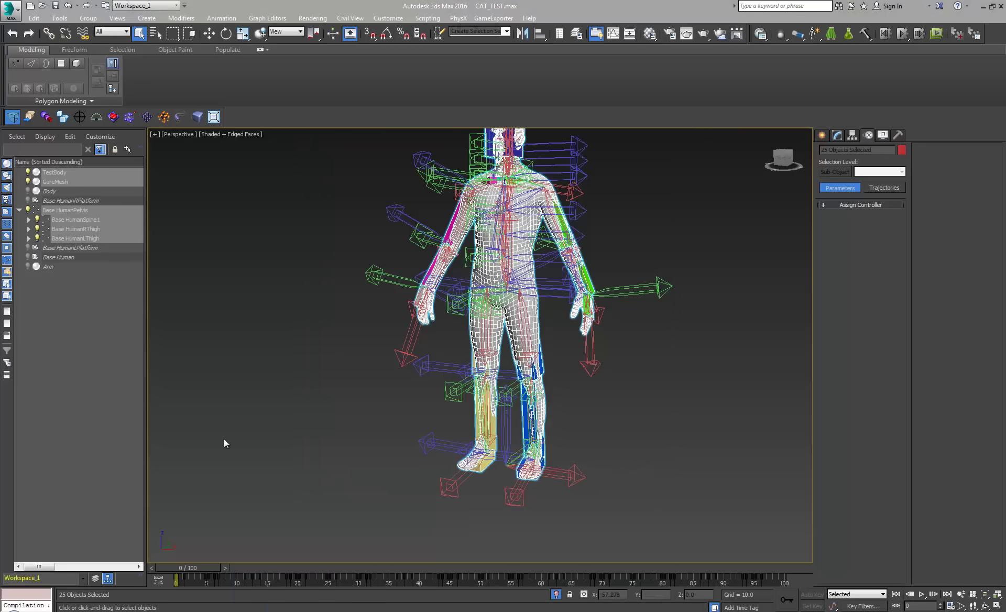
left_click(55, 9)
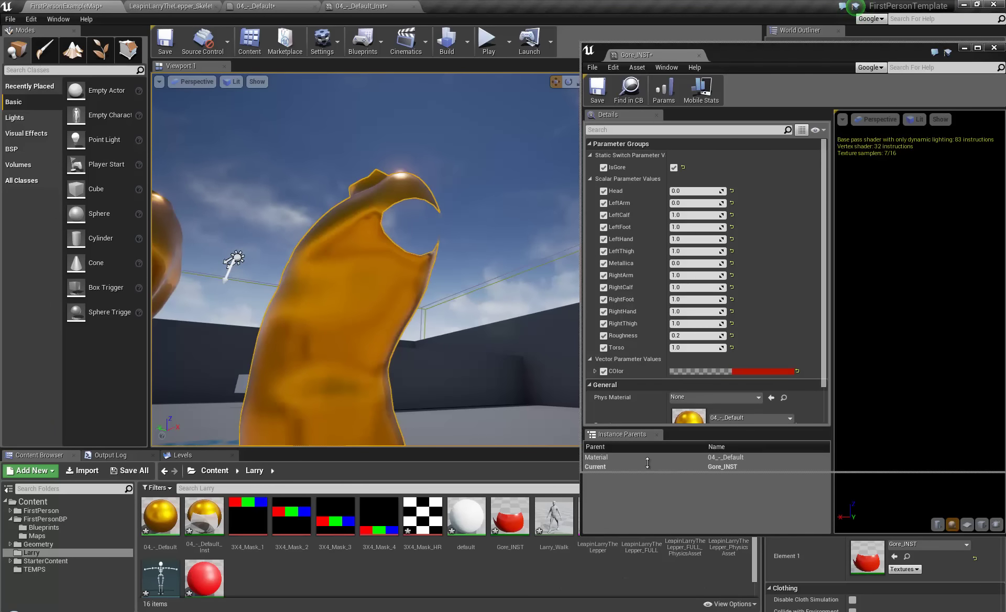
- In Unreal Editor, reimport the LeapinLarryTheLepper_FULL skeletal mesh in the Larry folder
left_click(598, 524)
right_click(600, 530)
left_click(558, 565)
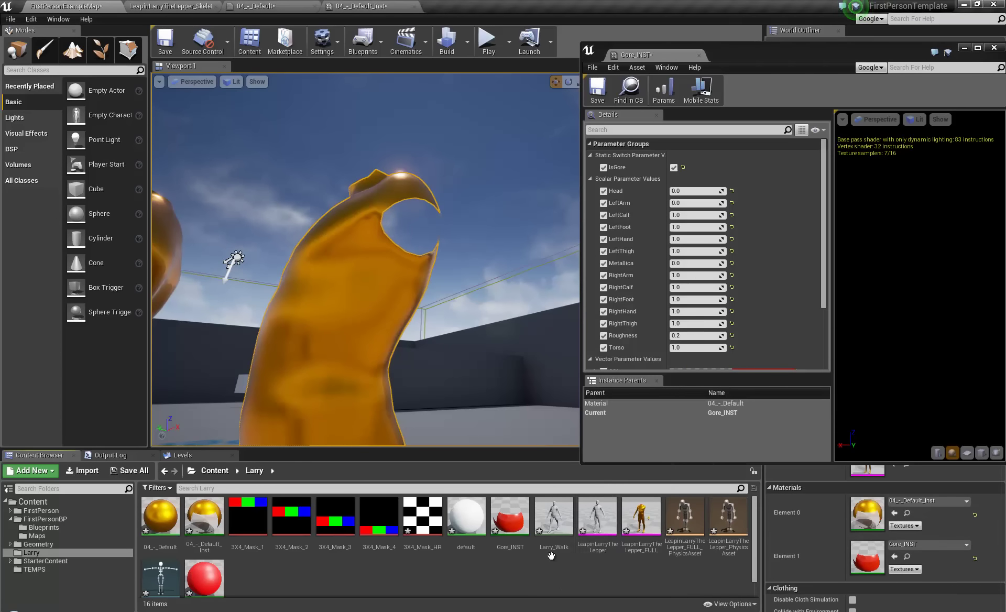
right_click(647, 511)
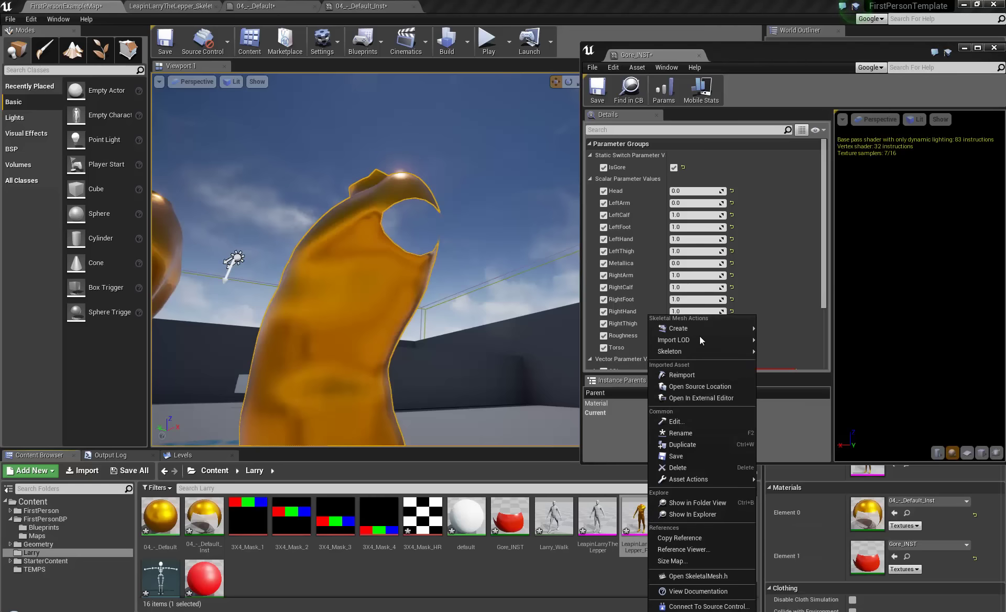
left_click(703, 376)
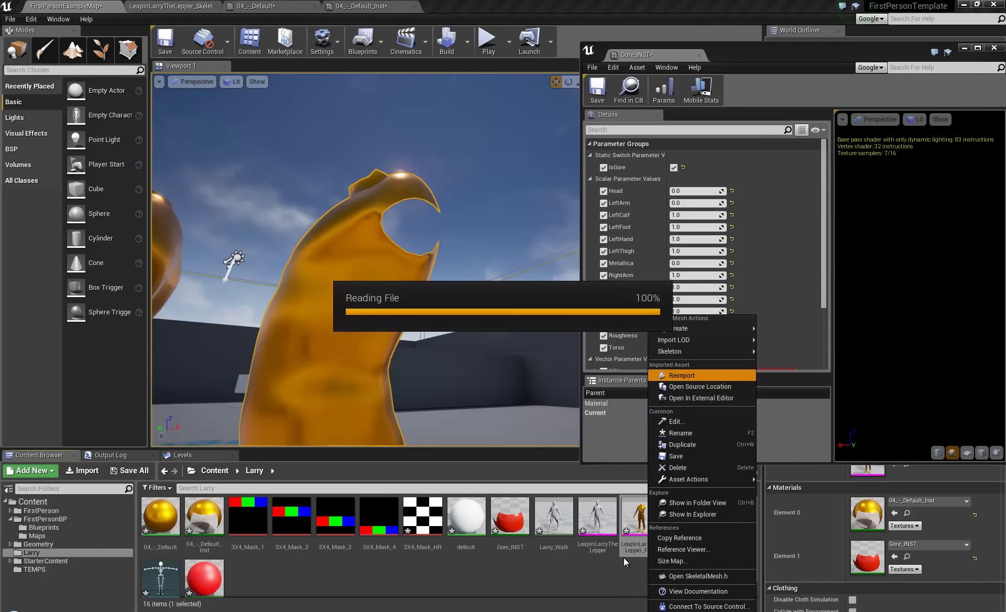
- Create a Blueprint class based on Character in the Larry folder and name it Larry_BP
right_click(255, 577)
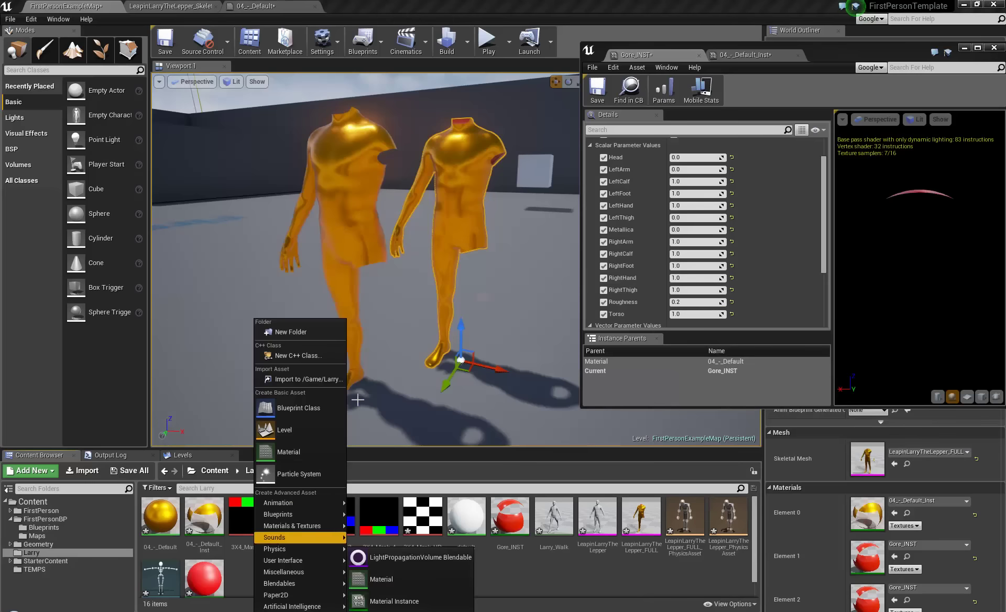
left_click(281, 406)
left_click(401, 293)
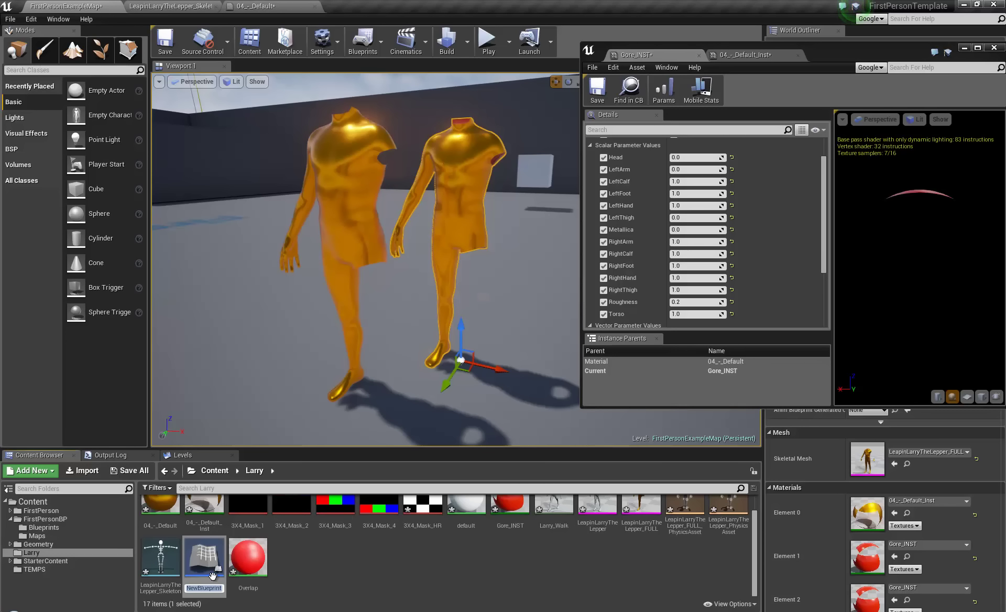
type("Larry_BP")
key("Return")
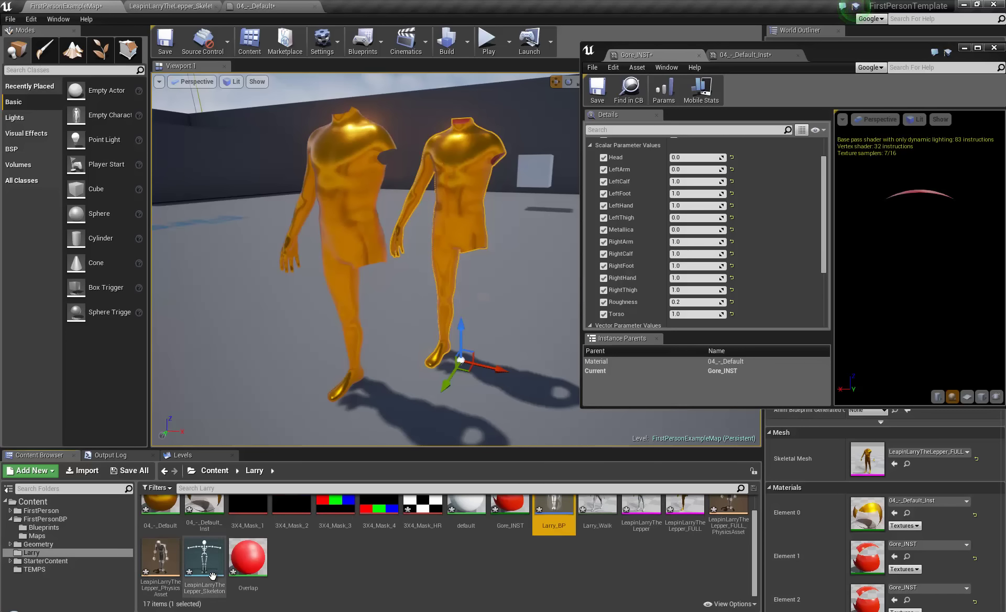
- Open Larry_BP's Event Graph and dock the floating Gore_INST and 04_-_Default_Inst editors into the main window
double_click(554, 510)
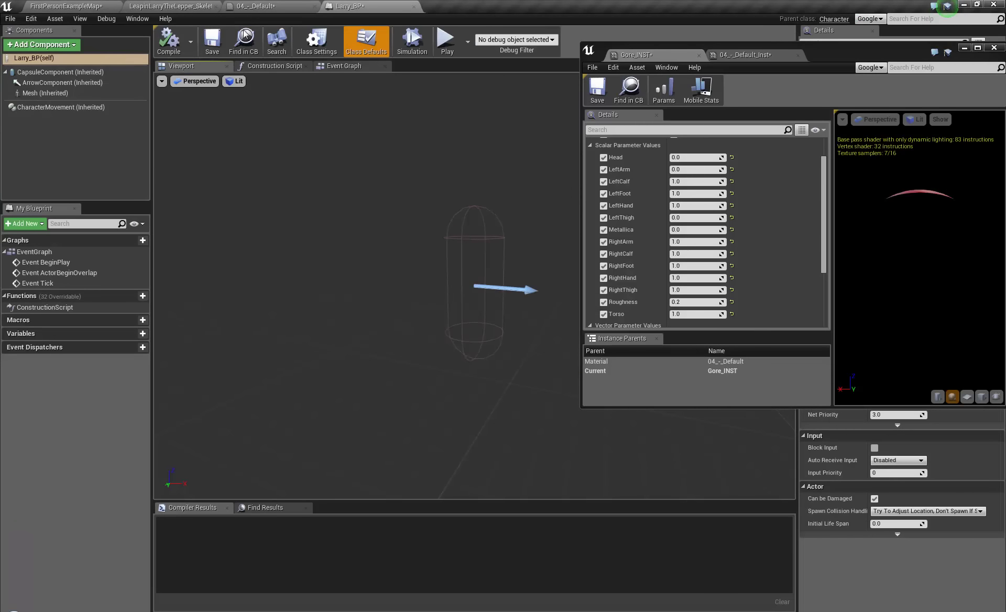
left_click(347, 67)
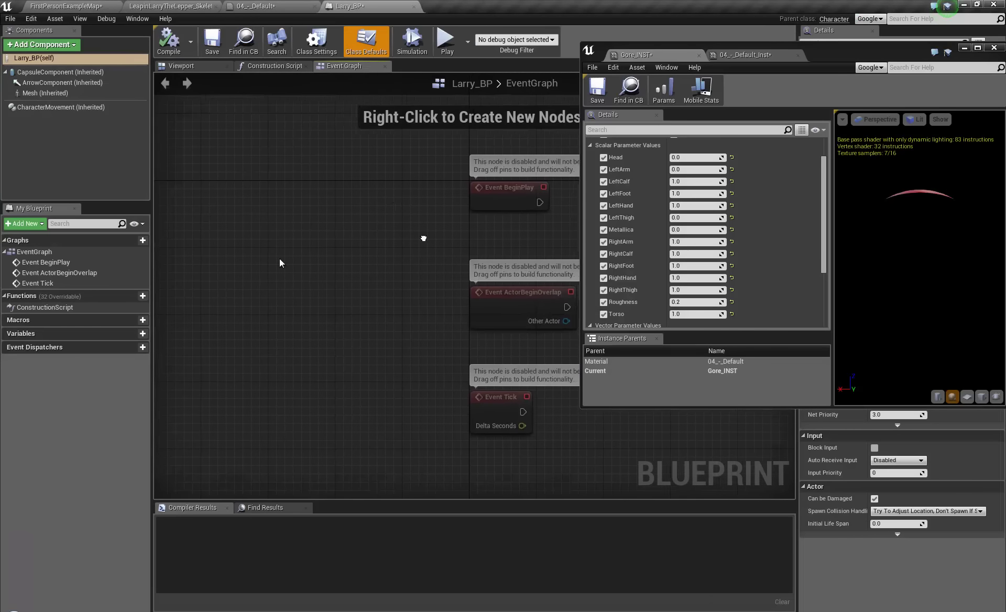
left_click_drag(838, 55, 815, 113)
left_click_drag(617, 112, 597, 9)
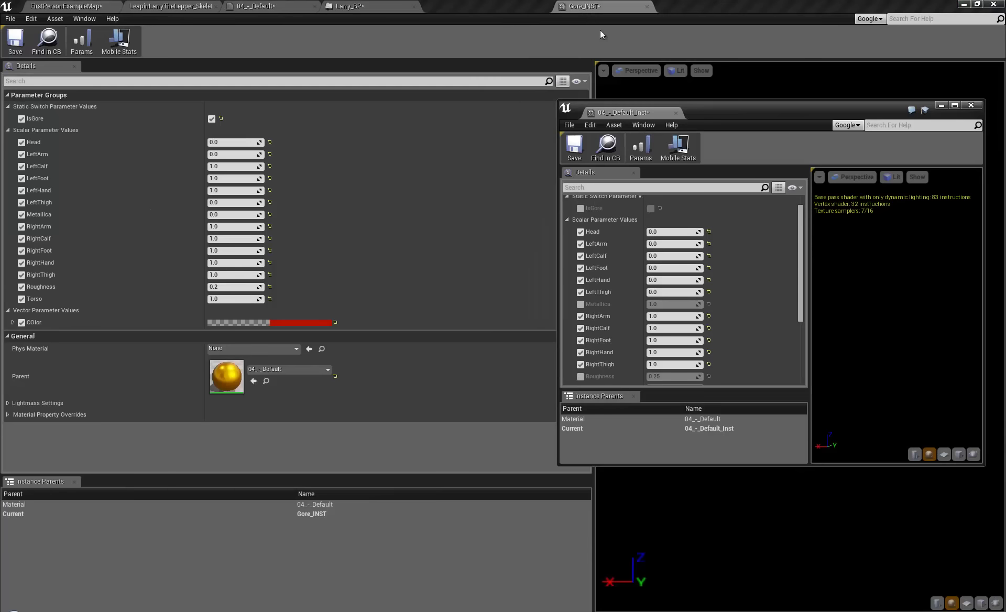
left_click_drag(646, 113, 624, 9)
left_click(357, 6)
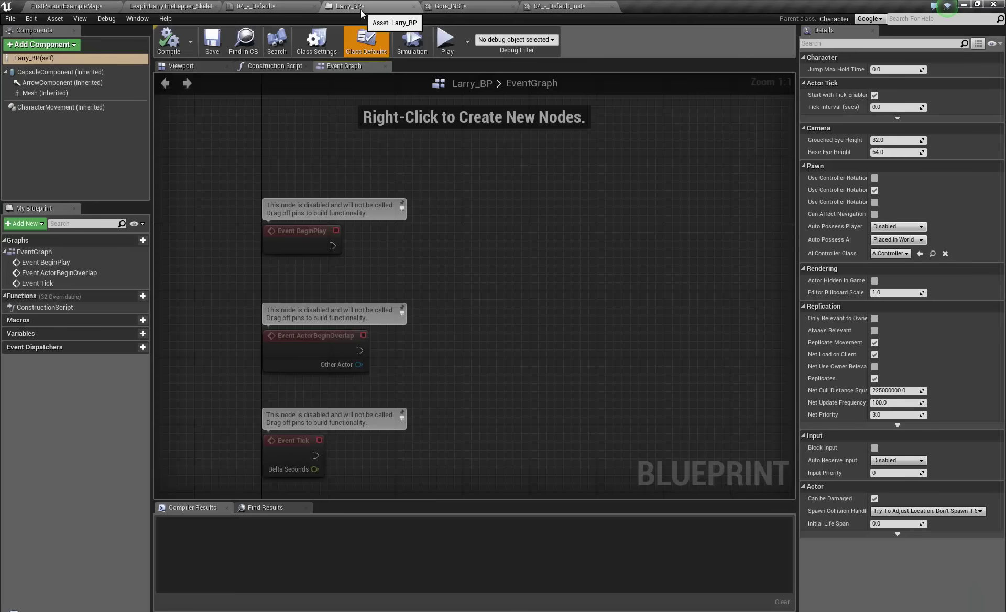
- Add an Event AnyDamage node to the Event Graph and place it in an empty area away from the default events
right_click_drag(491, 309, 485, 236)
right_click(486, 236)
type("event damage")
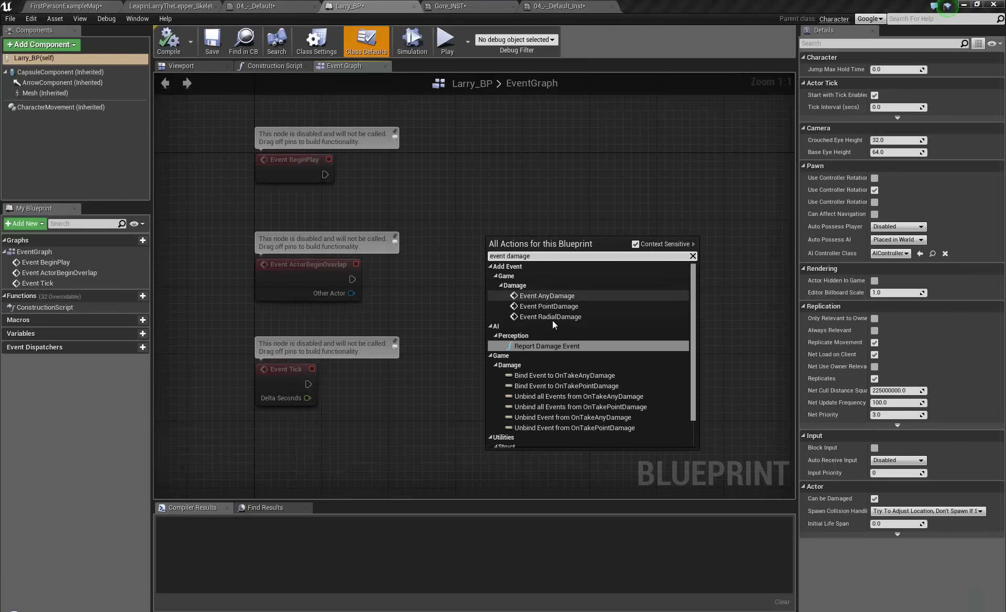
left_click(569, 296)
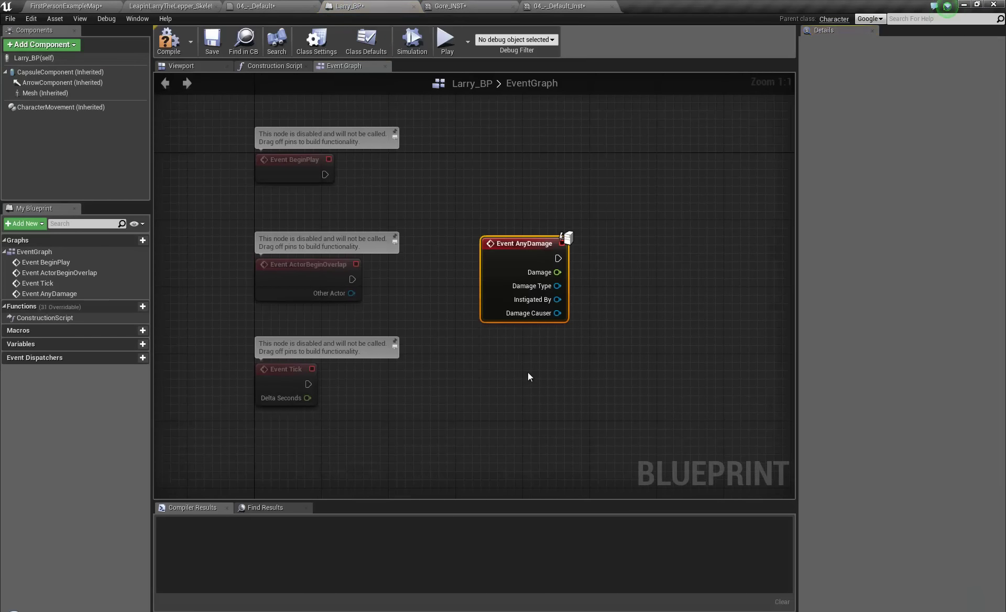
right_click_drag(592, 300, 409, 241)
left_click_drag(405, 206, 495, 144)
right_click_drag(589, 272, 468, 344)
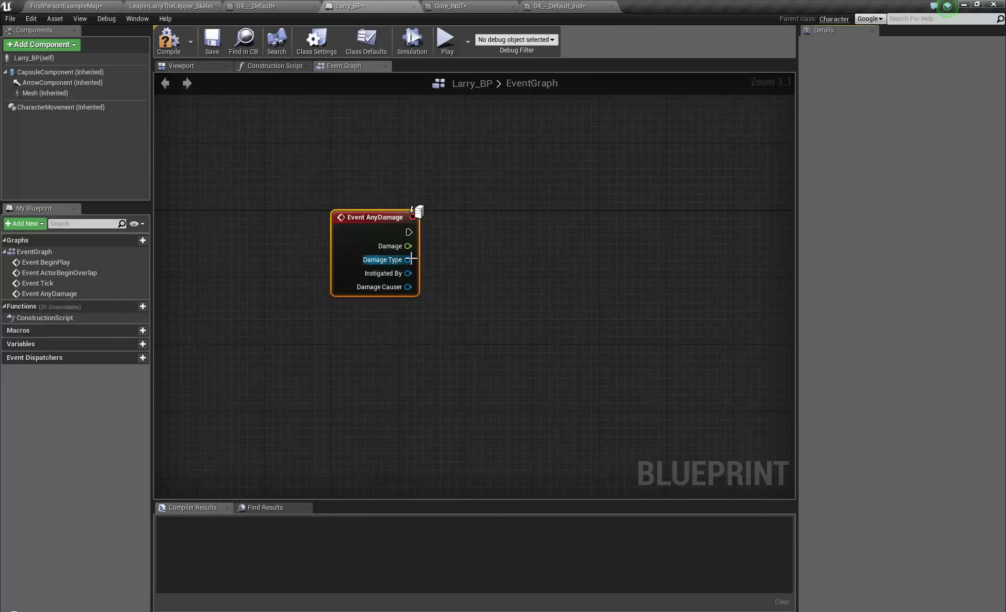
- Add an Event PointDamage node and arrange it below Event AnyDamage with a clear gap between the two
right_click(541, 259)
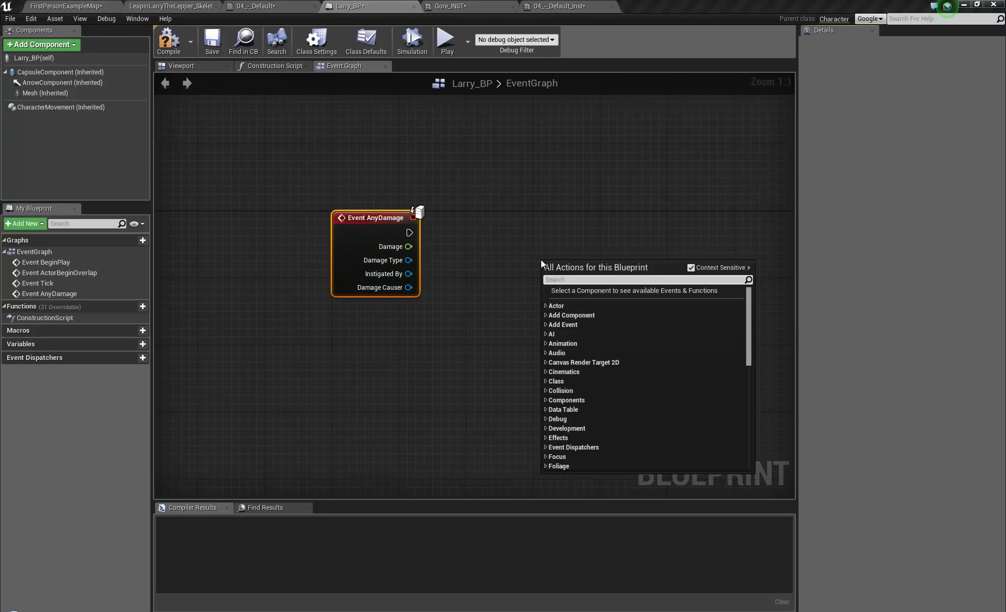
type("damage")
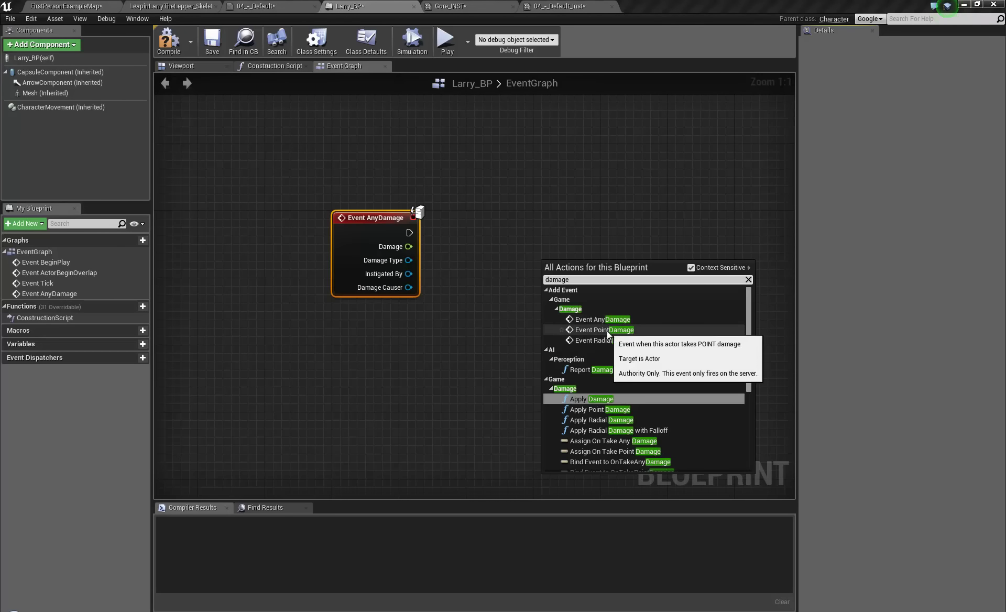
left_click(607, 332)
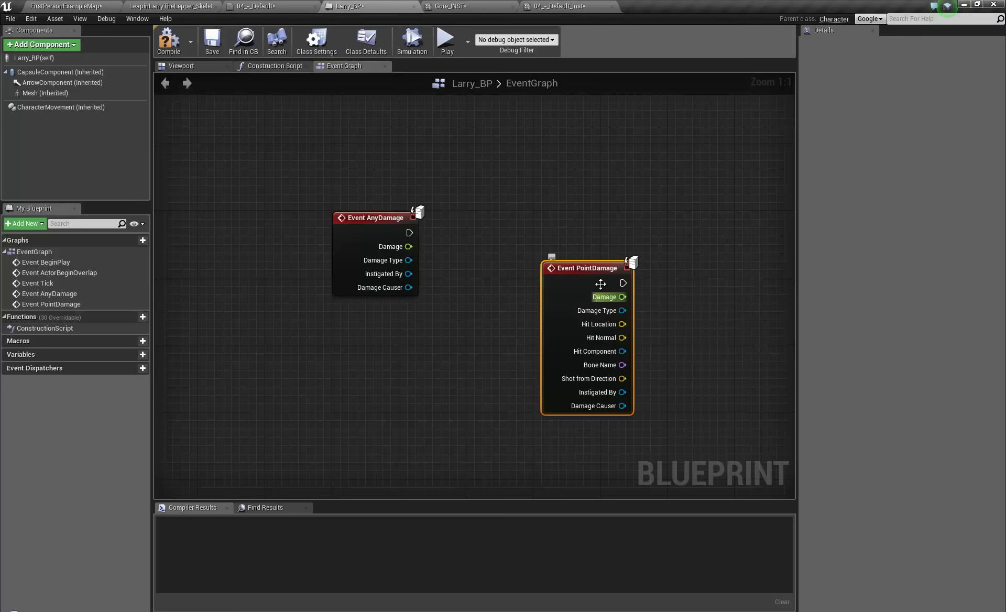
left_click_drag(601, 284, 383, 325)
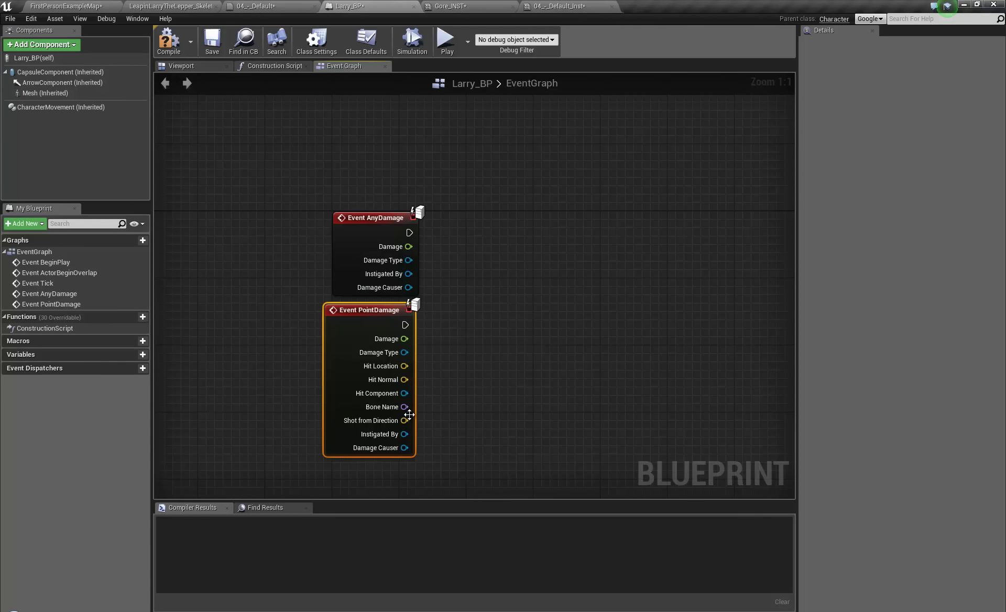
left_click_drag(405, 408, 634, 351)
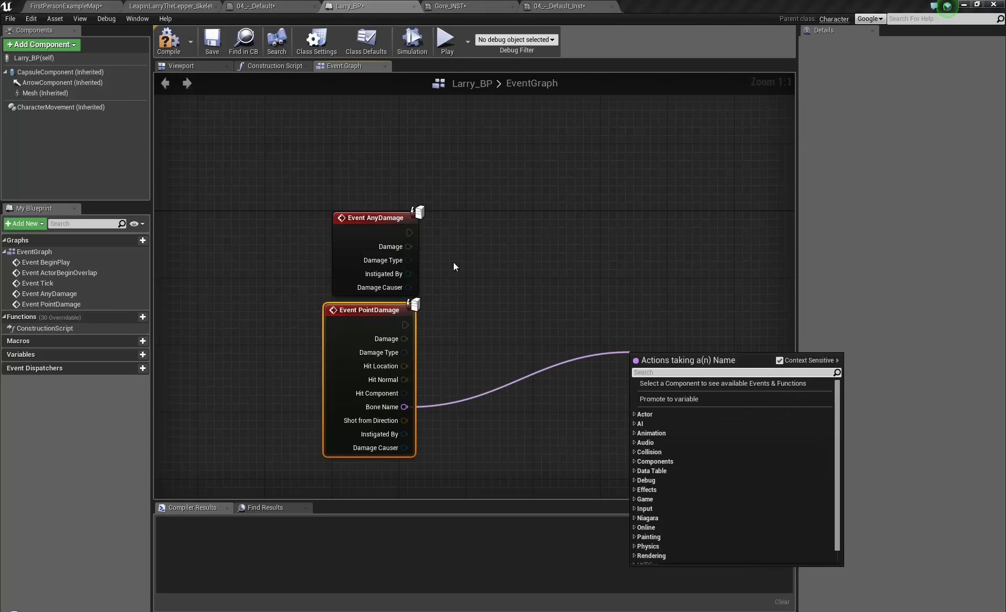
left_click(454, 266)
left_click_drag(386, 219, 369, 154)
- Add a custom event named CustomDamage beside the two damage events
right_click_drag(618, 115, 570, 146)
right_click(570, 146)
type("c")
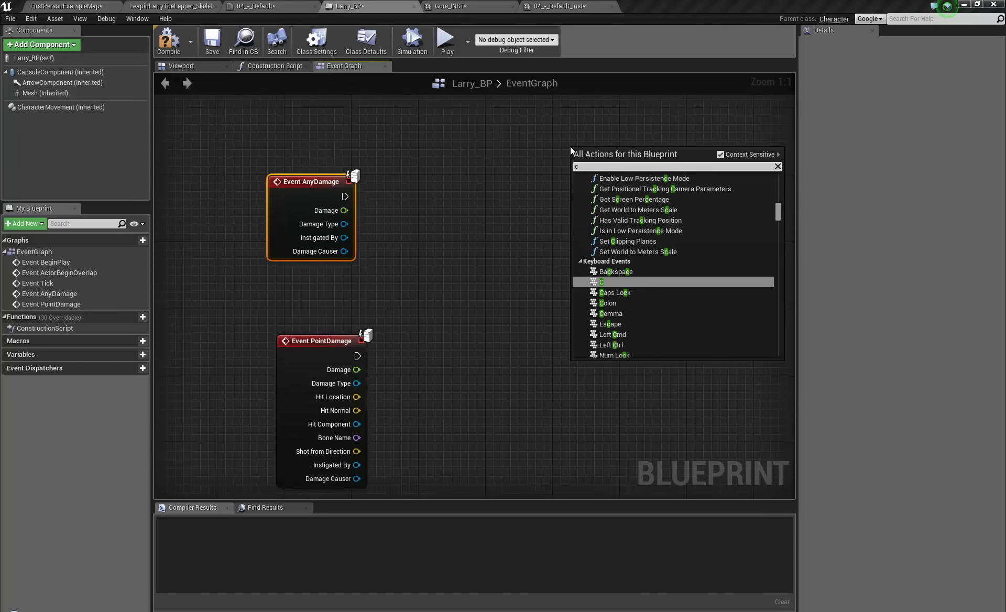
type("ustom")
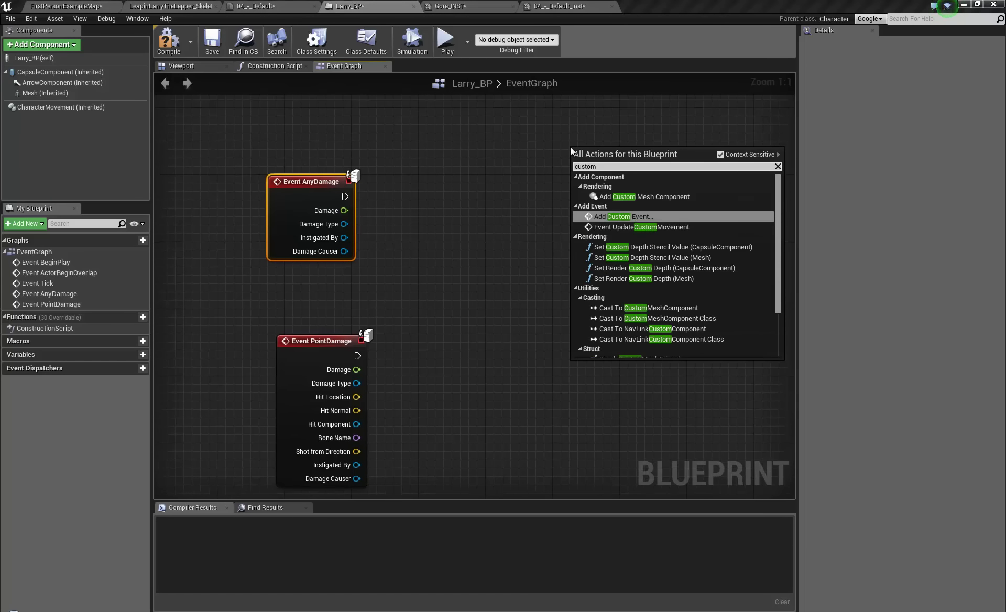
key("Return")
type("CustomDama")
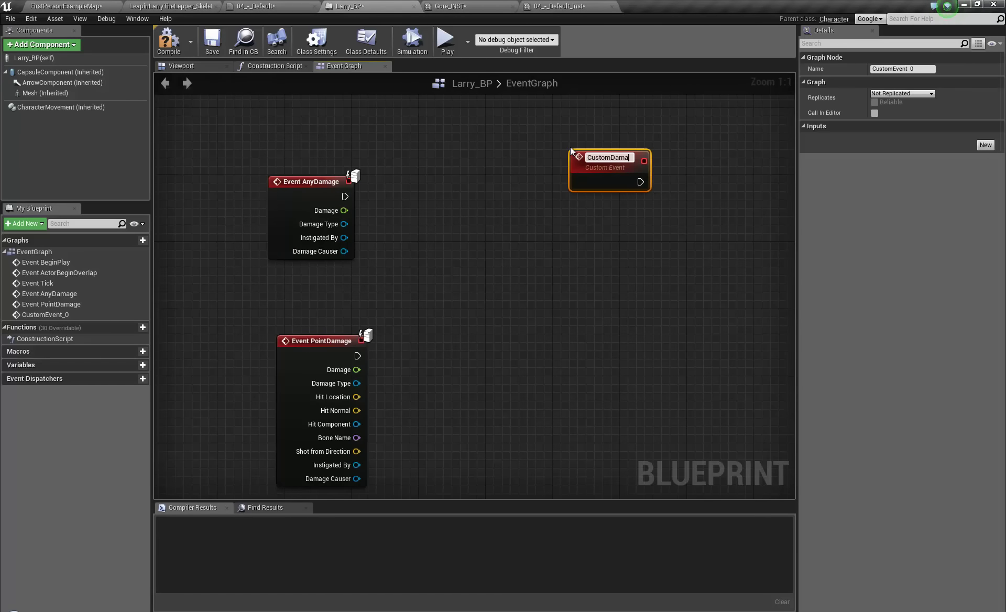
type("ge")
key("Return")
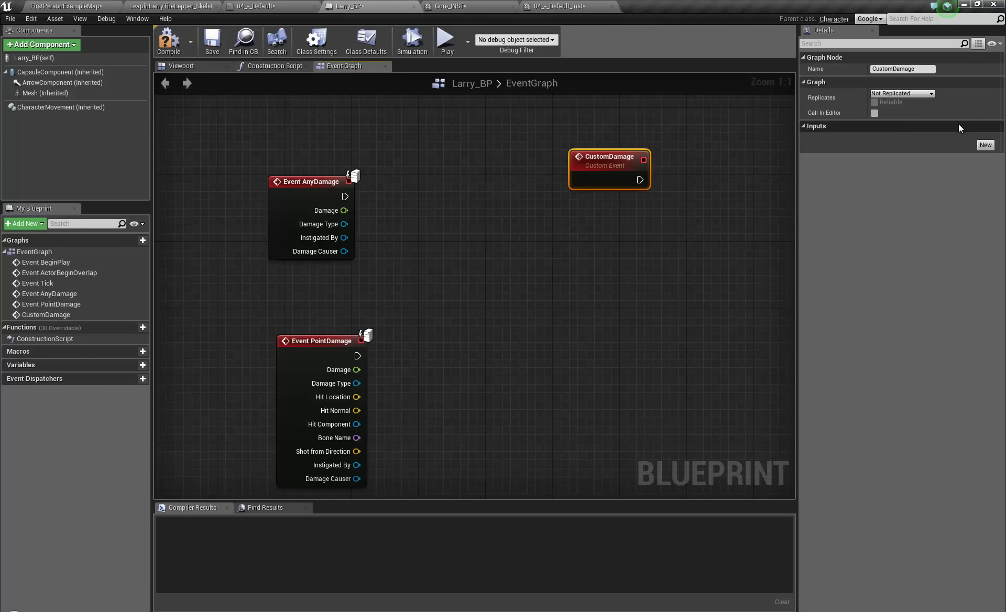
- Give the CustomDamage event a BoneName input of type Name and move the node nearer to the damage events
left_click(986, 145)
left_click(837, 138)
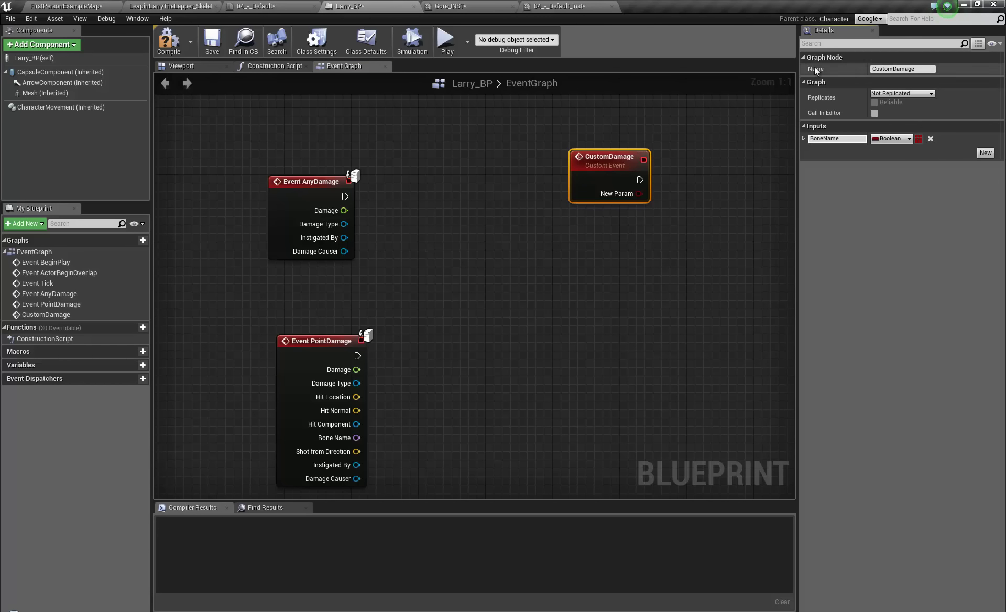
type("BoneName")
left_click(892, 139)
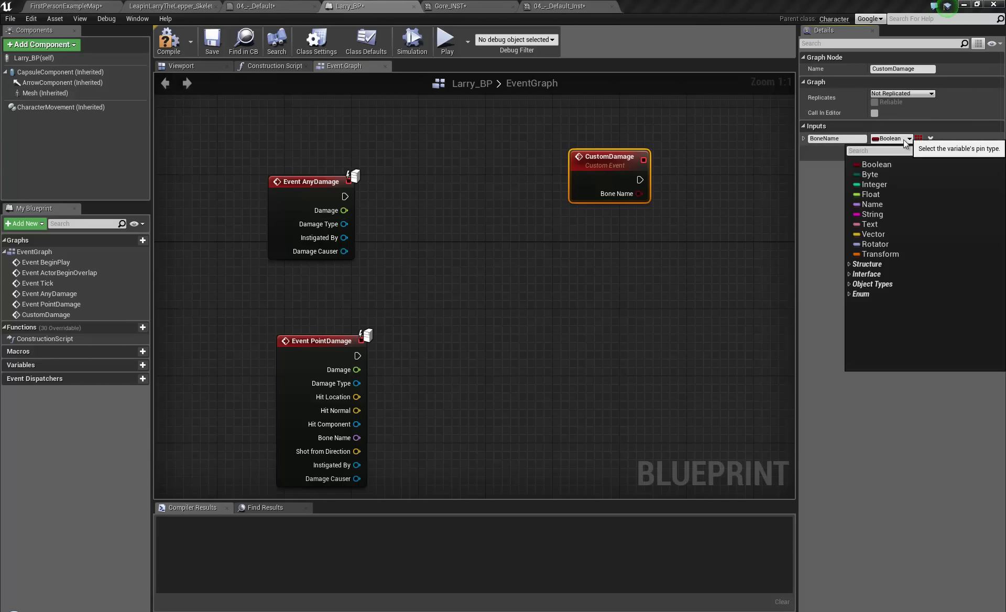
left_click(872, 205)
left_click_drag(614, 160, 546, 177)
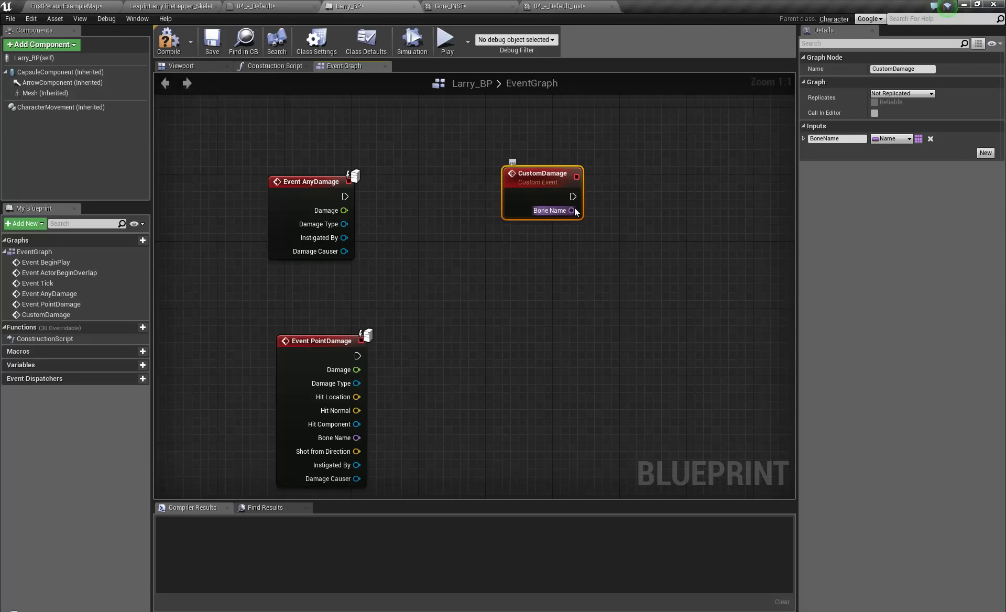
- Add an Equal comparison fed by CustomDamage's Bone Name output and set its comparison value to Head
left_click_drag(631, 169, 674, 222)
type("==")
left_click(690, 228)
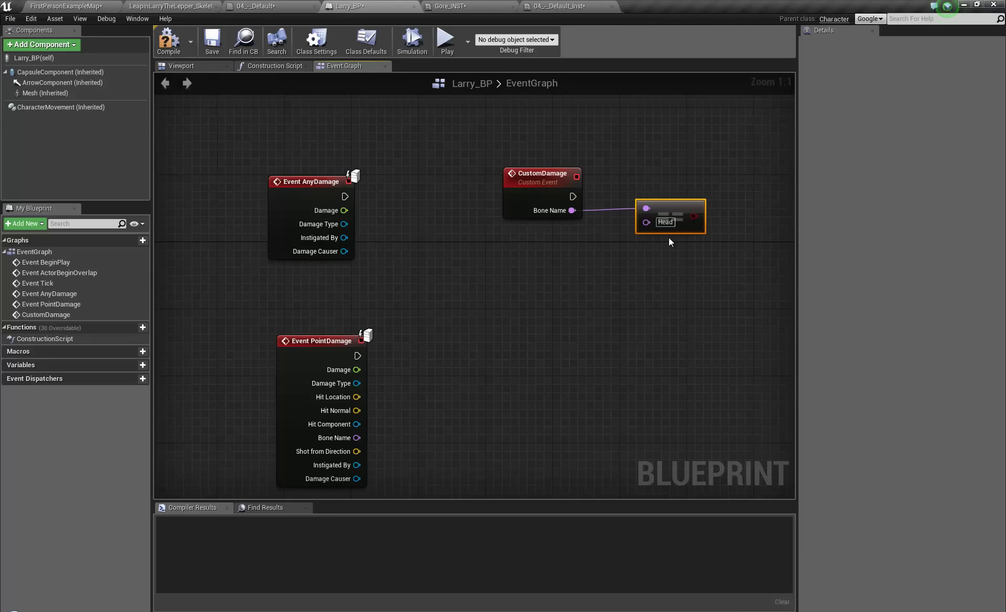
type("Head")
left_click(669, 239)
- Add a Branch node, use the Head comparison as its condition, and connect CustomDamage's execution output to it
left_click(643, 128)
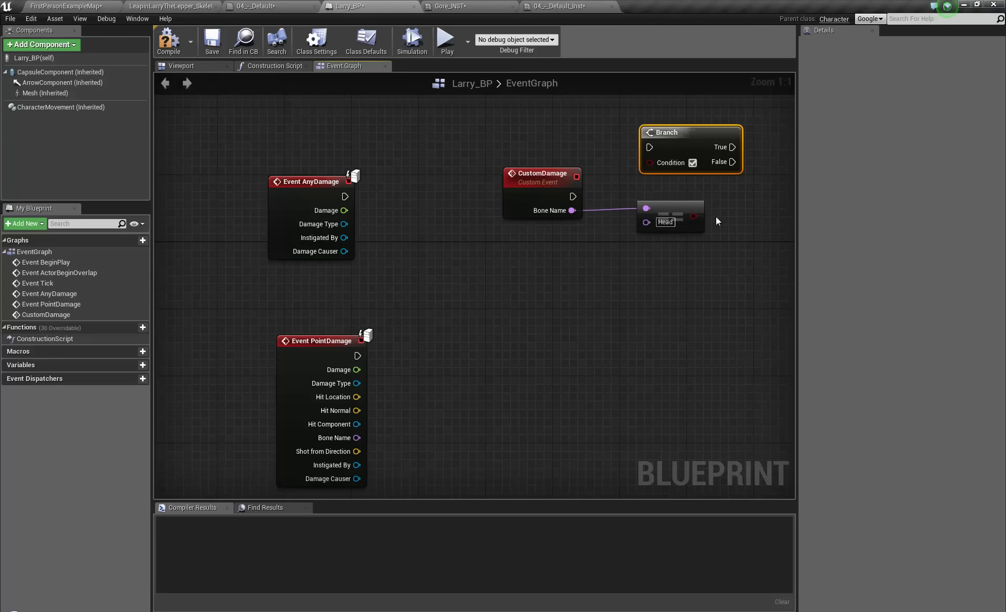
left_click_drag(694, 216, 648, 166)
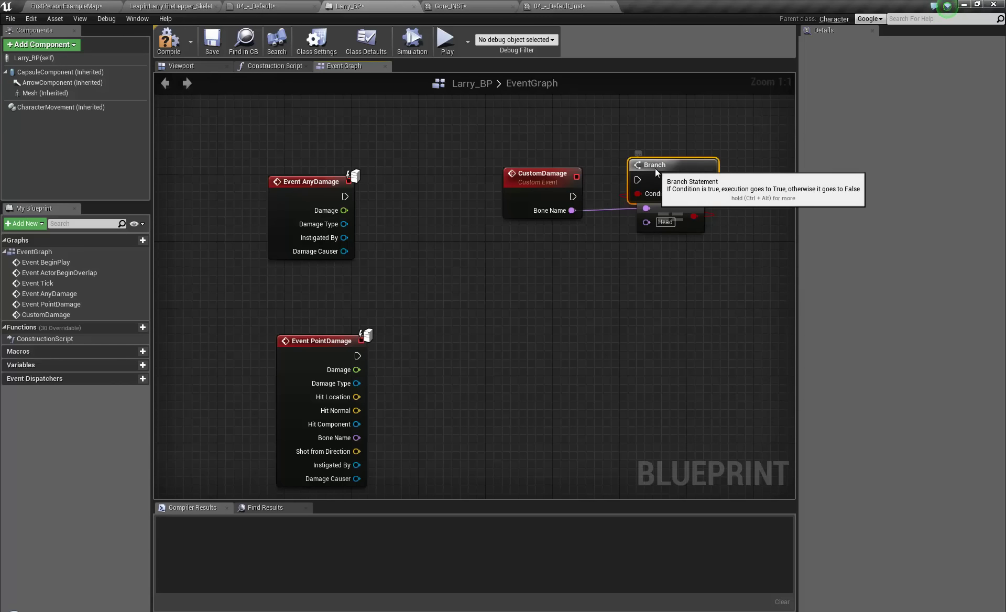
left_click_drag(573, 197, 683, 166)
right_click_drag(614, 300, 532, 272)
right_click(578, 294)
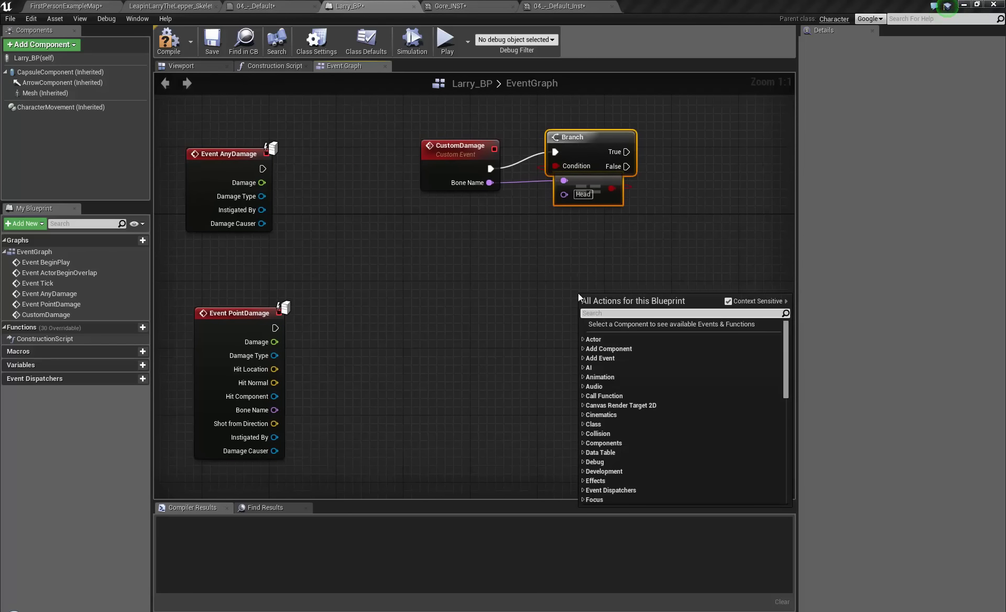
type("switch")
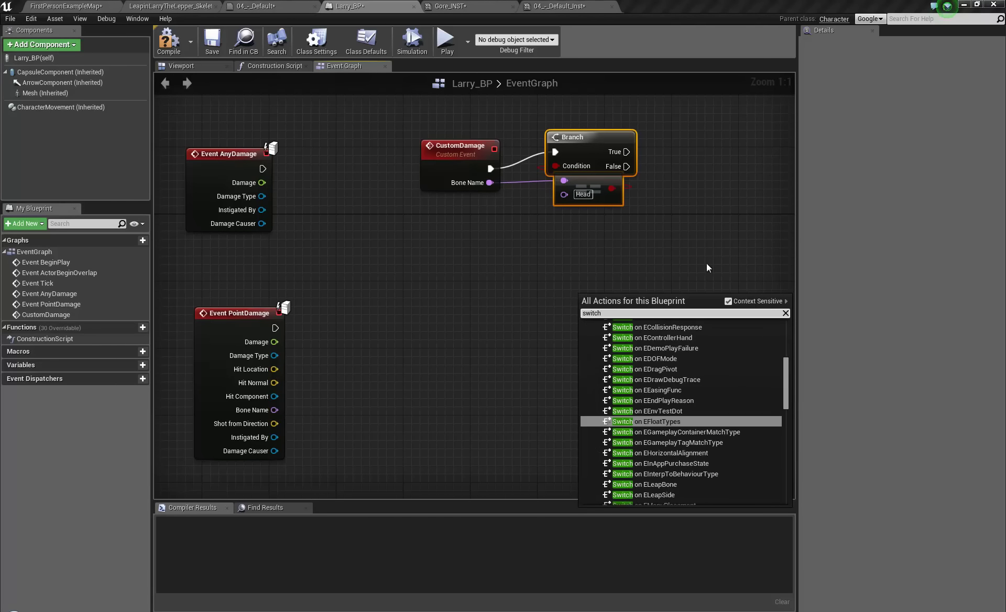
right_click_drag(671, 231, 670, 315)
- Move the Branch and Head comparison nodes up and to the right of CustomDamage, and compile the Blueprint
left_click(570, 333)
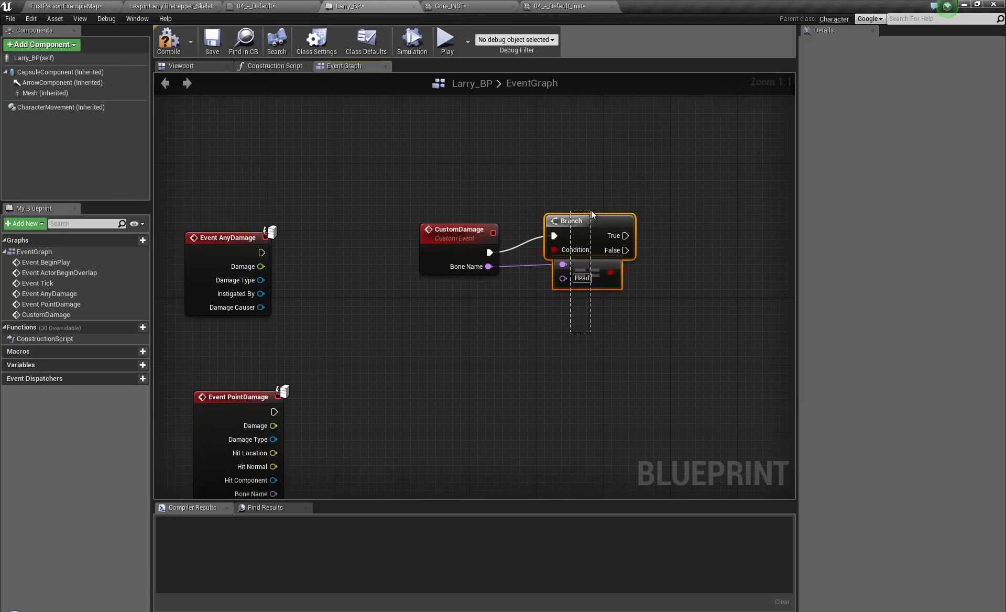
left_click_drag(591, 214, 590, 215)
left_click(460, 241)
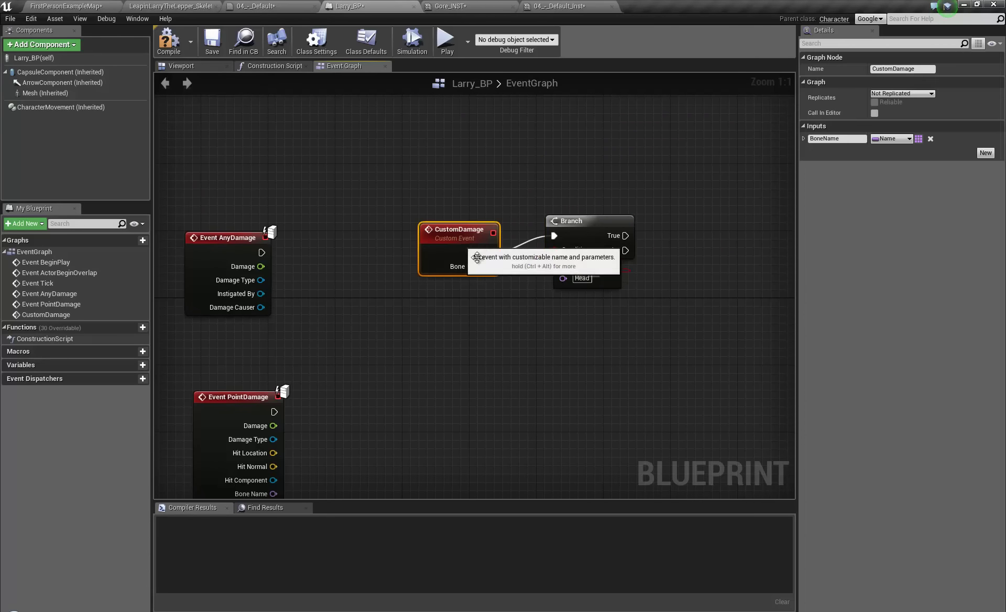
left_click_drag(591, 336, 637, 157)
left_click_drag(581, 241, 640, 157)
right_click_drag(691, 295, 557, 333)
left_click(235, 113)
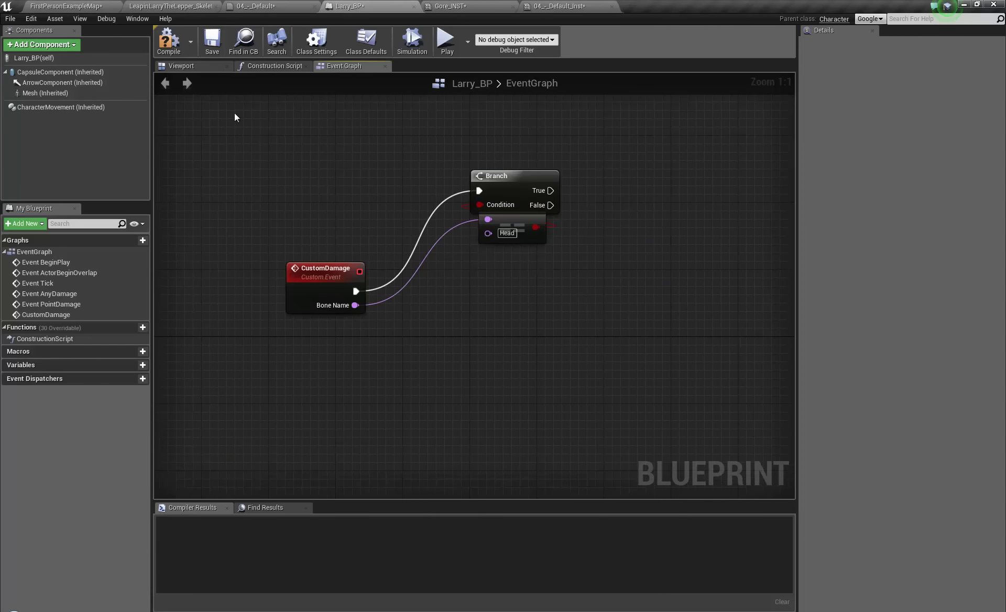
left_click(169, 42)
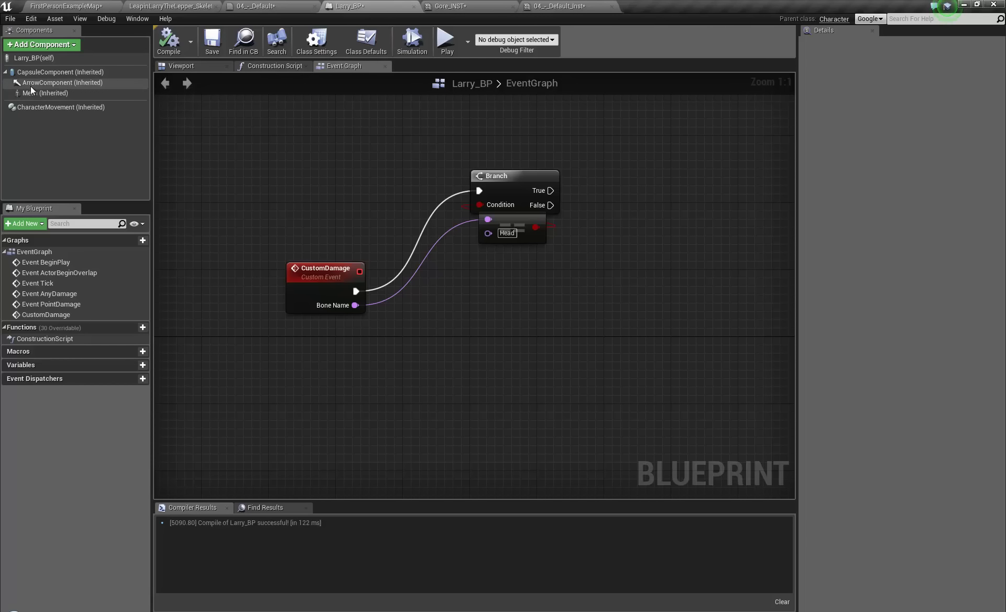
- Assign LeapinLarryTheLepper_FULL as the Mesh component's skeletal mesh and lower the mesh to -80 cm in Z inside the capsule
left_click(47, 58)
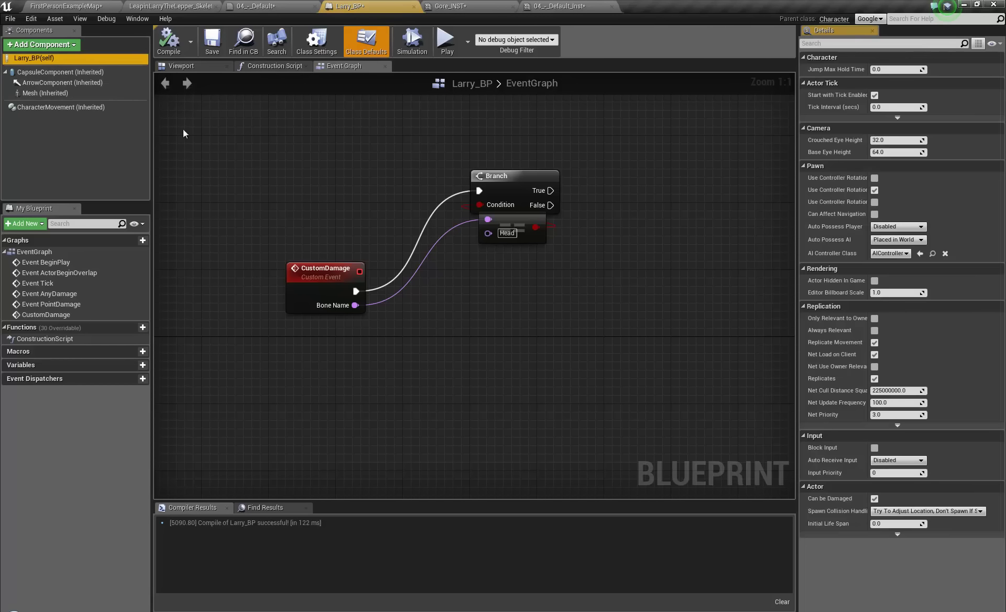
left_click(181, 66)
left_click(46, 94)
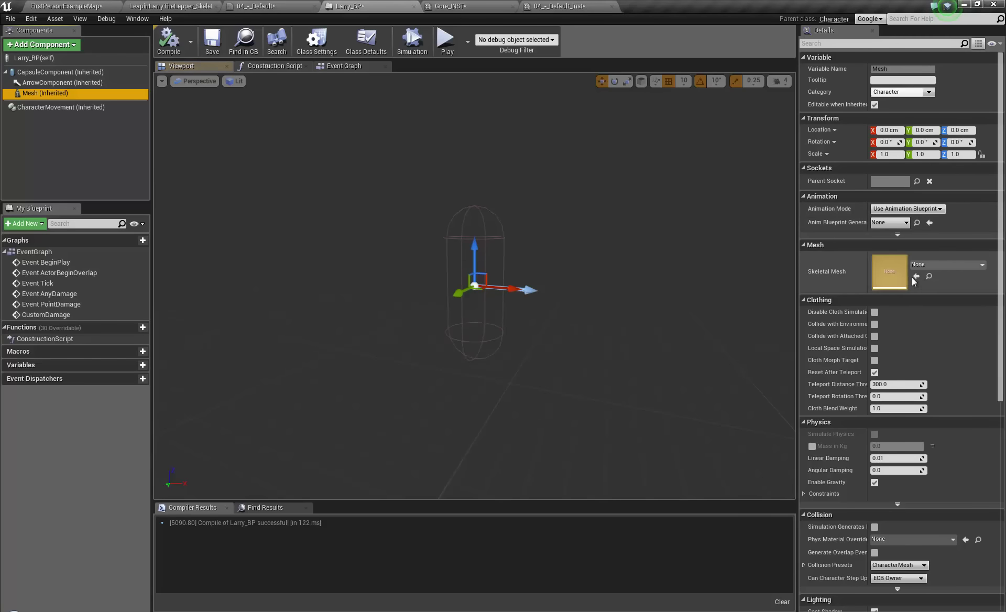
left_click(948, 264)
left_click(906, 361)
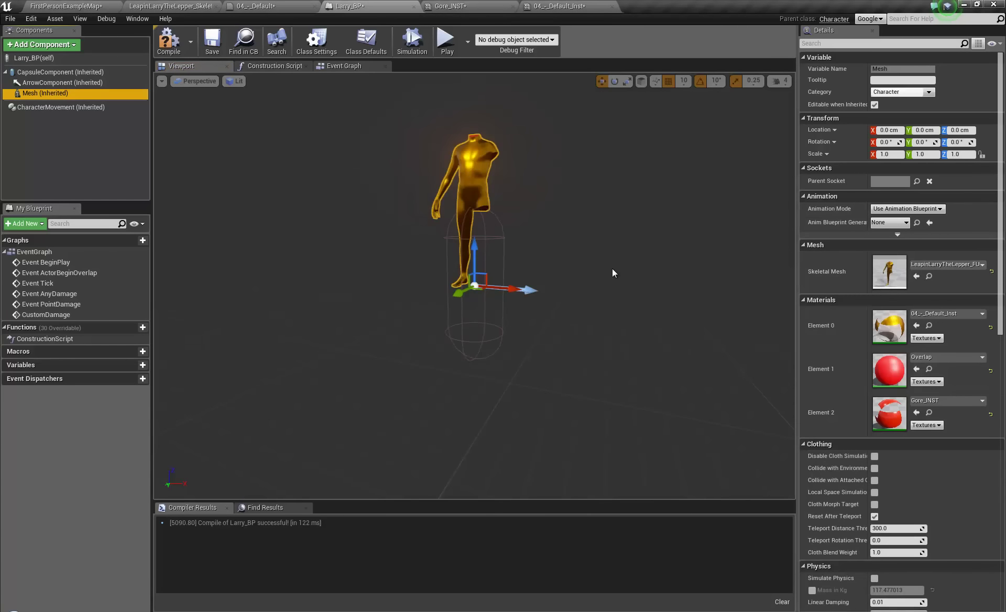
right_click_drag(613, 271, 602, 235)
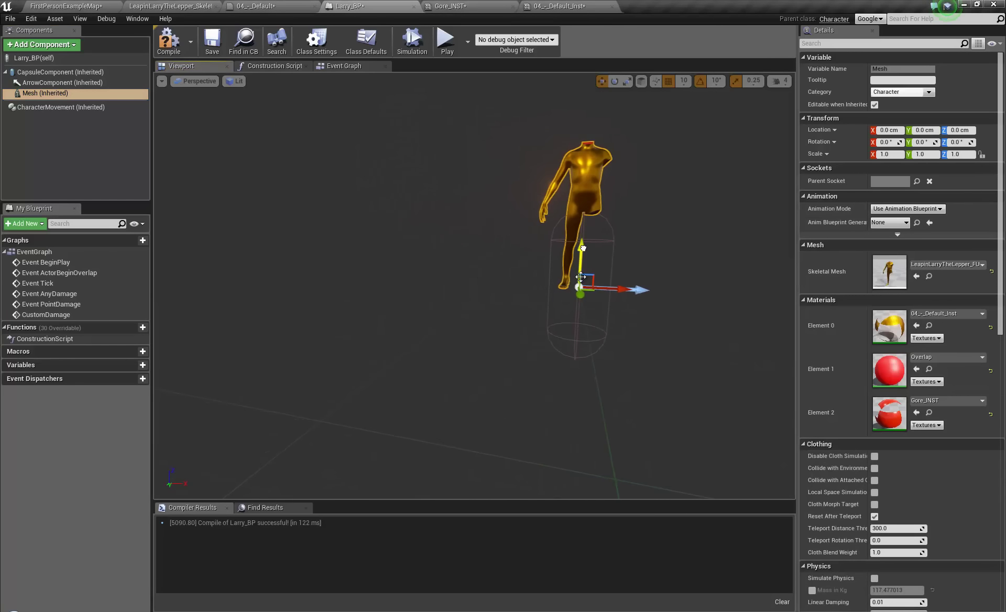
left_click_drag(580, 277, 577, 342)
- In the Event Graph, move the Event BeginPlay node into empty space above the damage events
left_click(341, 66)
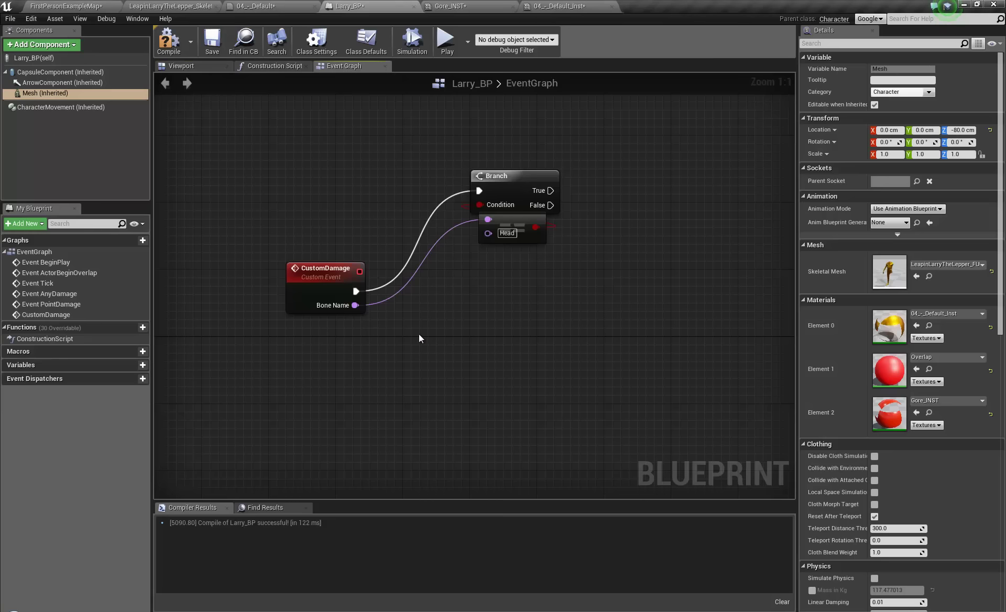
right_click_drag(389, 378, 520, 439)
right_click(293, 184)
right_click_drag(332, 419, 470, 150)
scroll(435, 302, "down", 4)
scroll(433, 301, "down", 1)
scroll(382, 274, "up", 6)
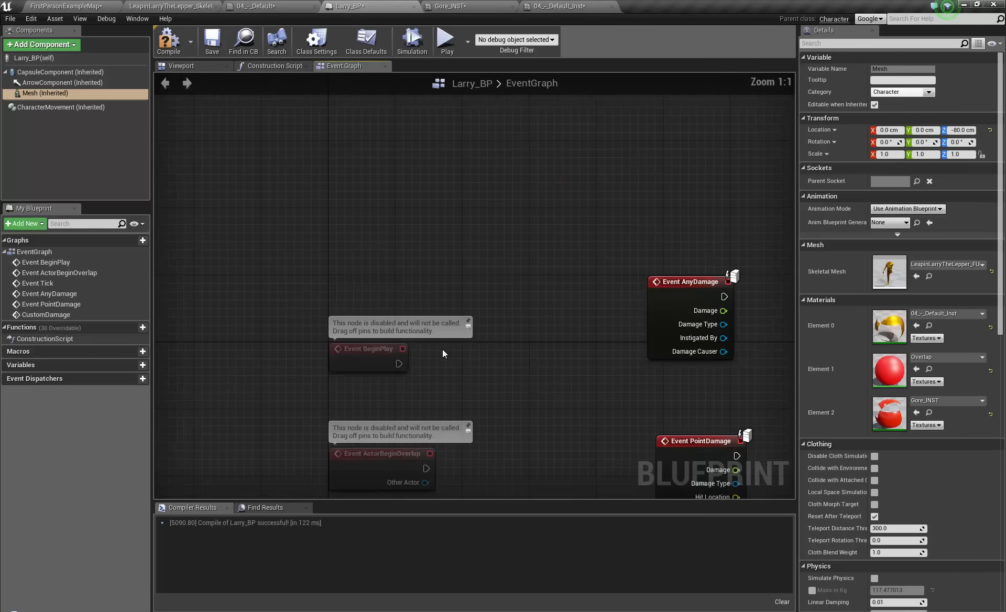
left_click_drag(394, 345, 511, 86)
right_click_drag(500, 237, 329, 336)
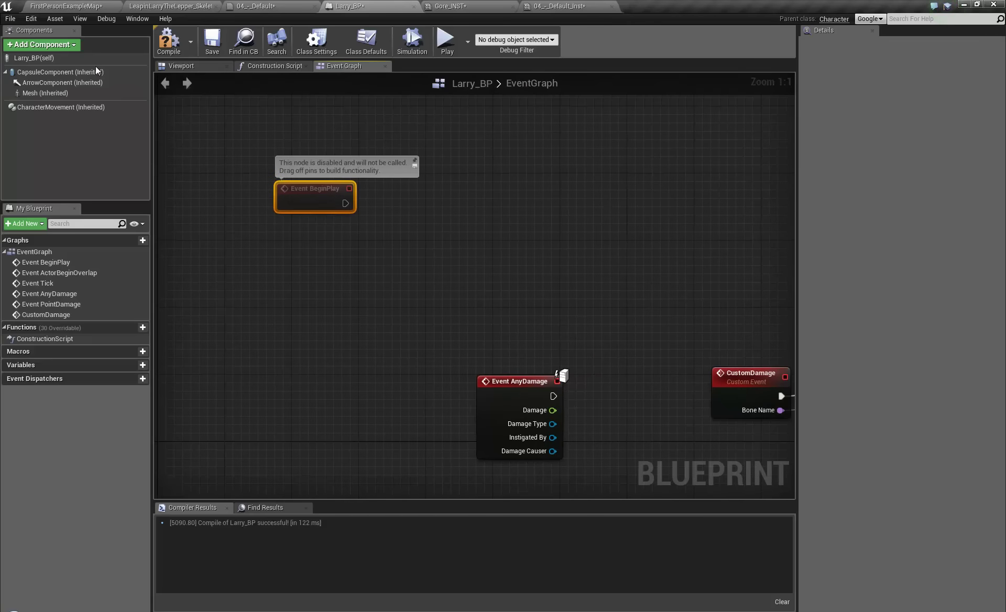
- Add a Mesh reference near Event BeginPlay and create a Create Dynamic Material Instance node targeting it, with element index 0
double_click(67, 96)
left_click_drag(67, 95, 488, 192)
type("create dyana")
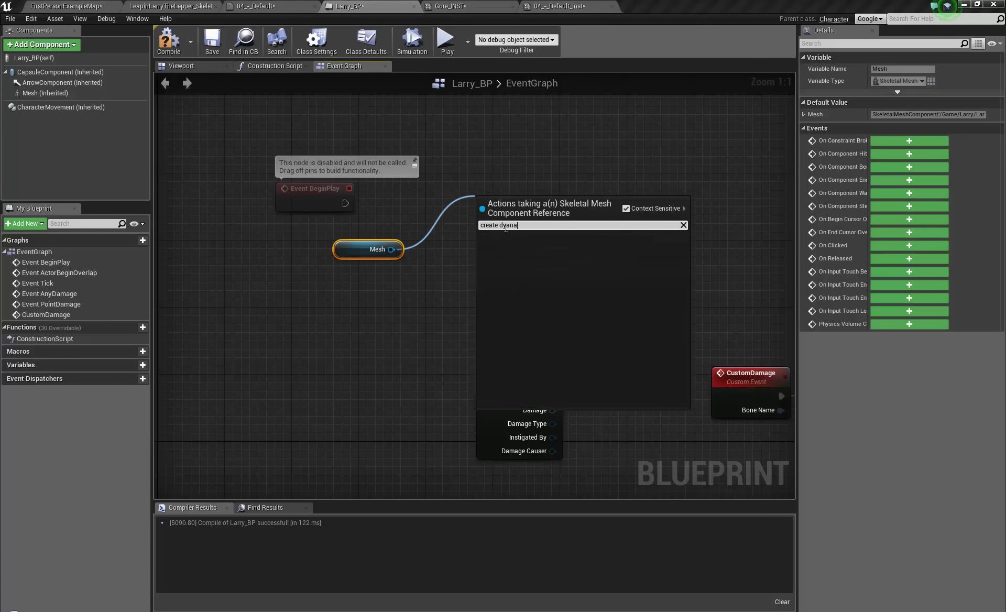
key("BackSpace")
key("BackSpace")
key("BackSpace")
type("na")
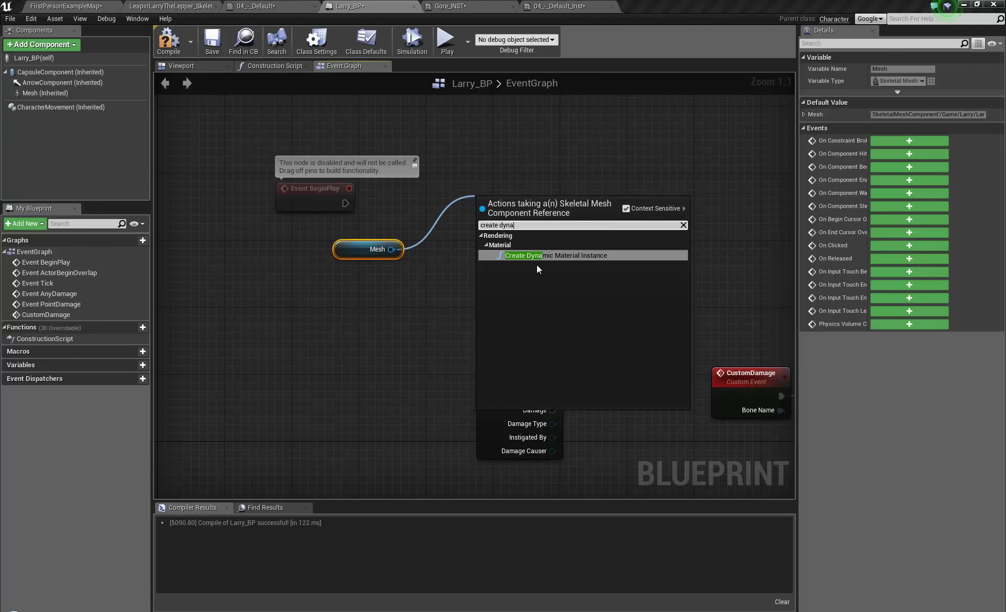
left_click(560, 256)
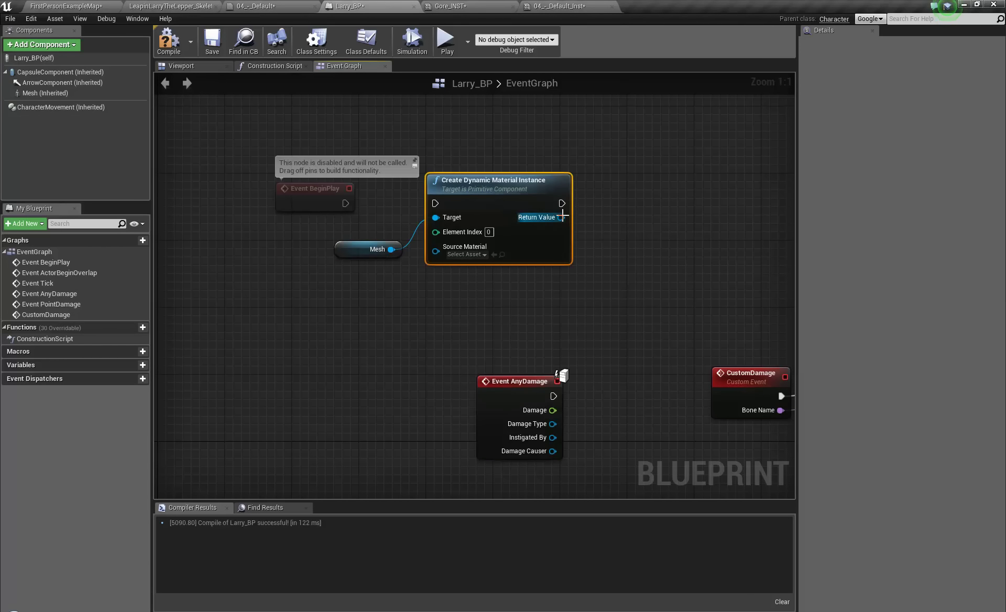
- Promote the Create Dynamic Material Instance's return value to a variable named MainBody_Material
left_click_drag(563, 216, 604, 218)
left_click(675, 244)
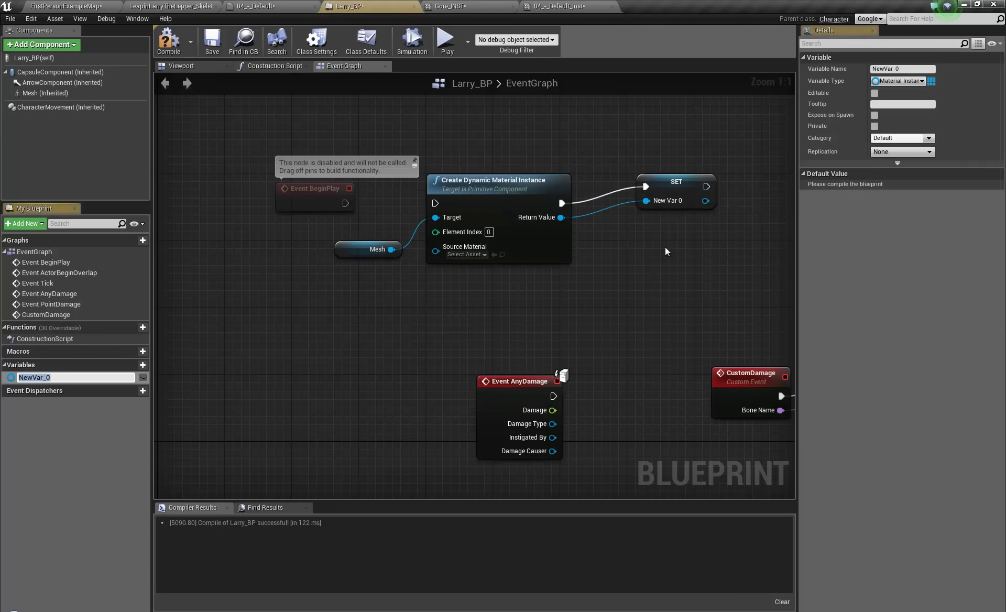
type("MainBody_")
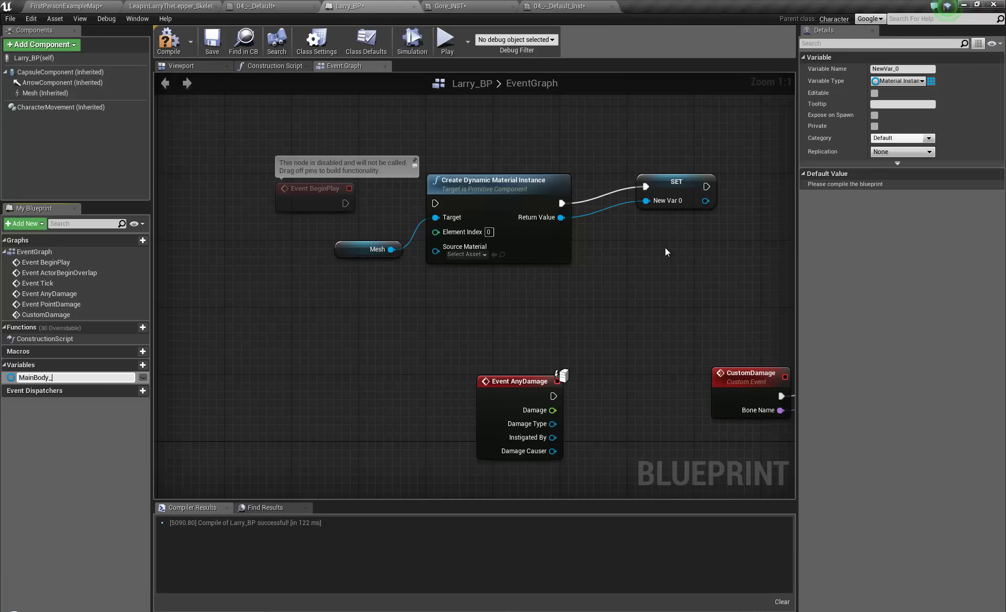
type("Material")
key("Return")
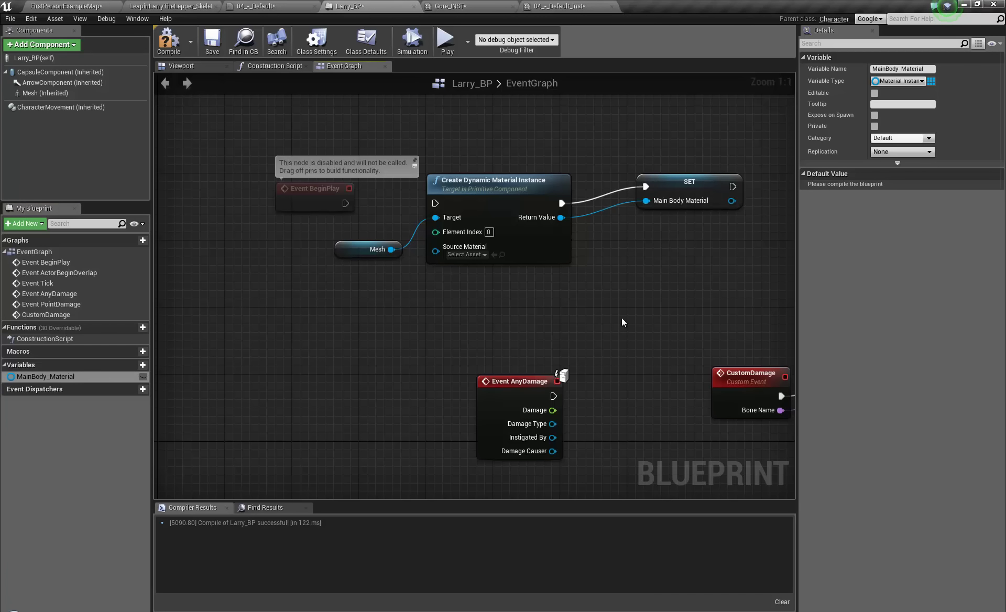
- Create a second Create Dynamic Material Instance node from the Mesh reference, beyond the Main Body Material SET node
right_click_drag(550, 257, 413, 251)
left_click_drag(254, 245, 632, 212)
type("create dyan")
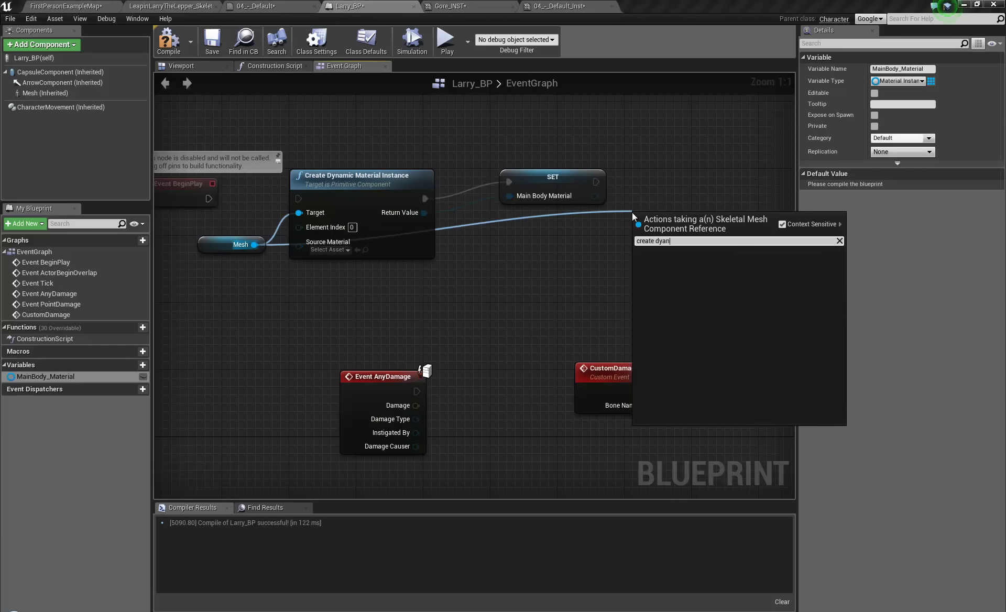
key("BackSpace")
key("BackSpace")
type("na")
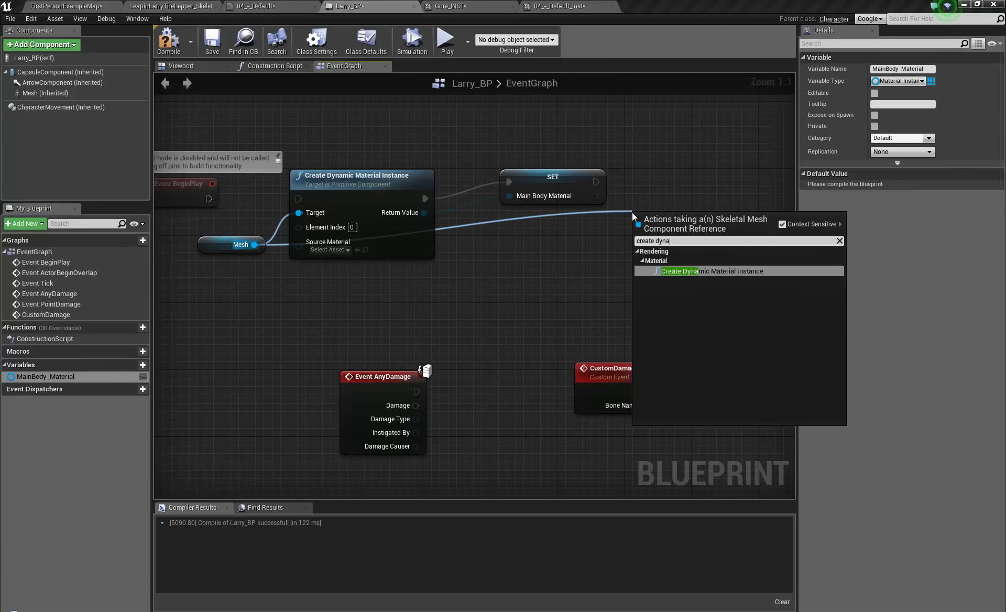
left_click(739, 268)
- Connect the Main Body Material SET node's execution to the second Create Dynamic Material Instance and arrange both nodes more compactly
left_click_drag(705, 221, 705, 163)
left_click_drag(595, 181, 642, 182)
left_click_drag(539, 167, 509, 140)
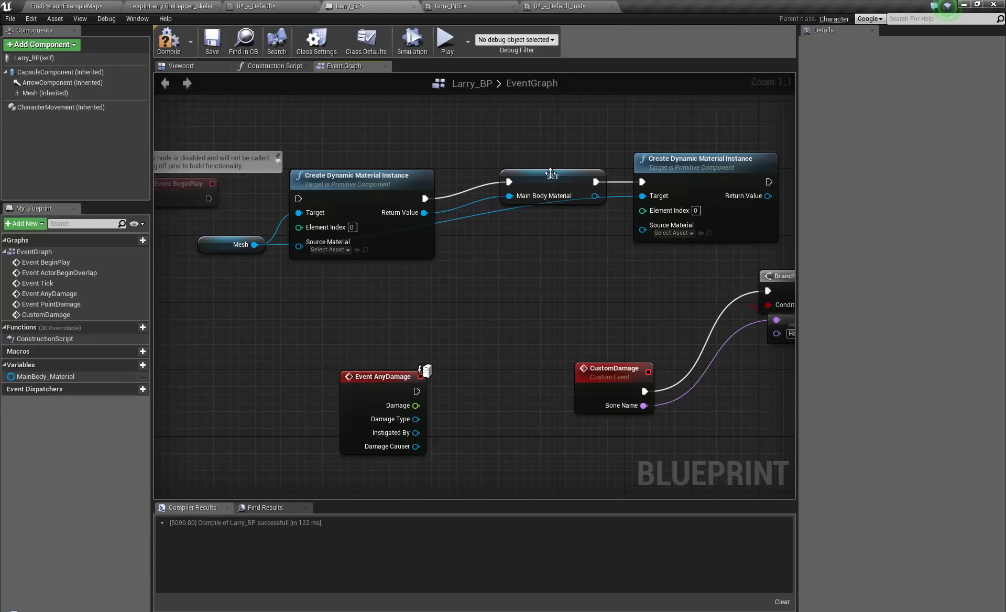
left_click_drag(550, 174, 518, 150)
left_click_drag(677, 162, 611, 157)
right_click_drag(602, 263, 515, 283)
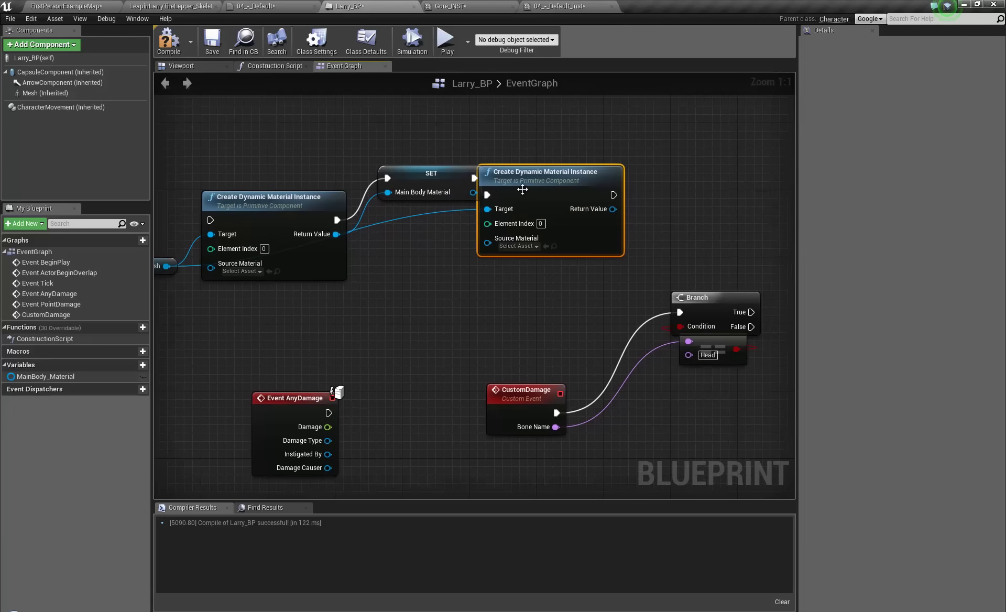
right_click_drag(508, 325, 452, 318)
- Move the Branch and Head comparison nodes down beside the CustomDamage event
left_click(650, 412)
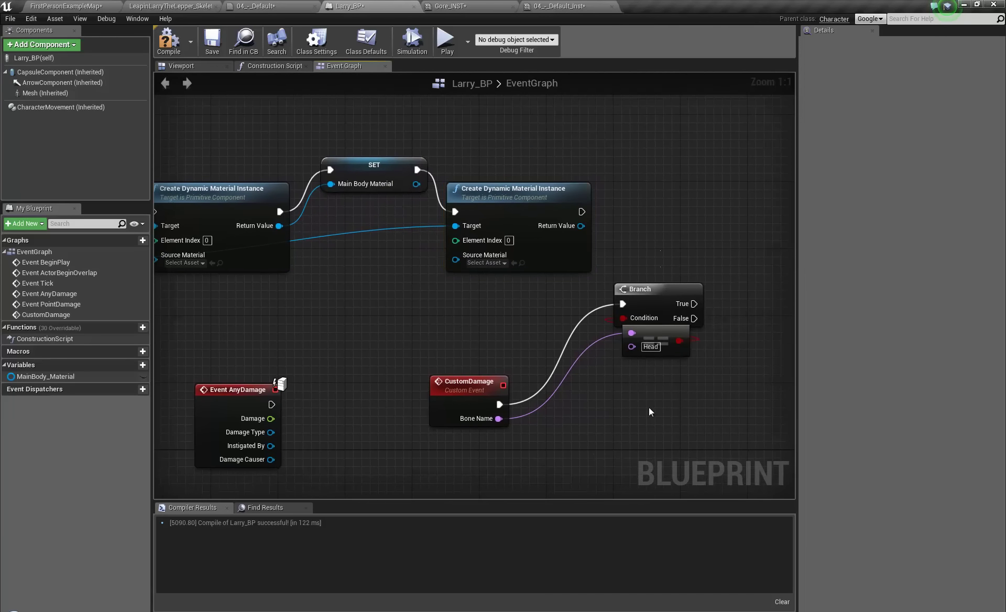
left_click_drag(660, 251, 650, 410)
left_click_drag(667, 294, 658, 403)
right_click_drag(486, 341, 599, 356)
- Set the second dynamic material instance's element index to 1 and promote its return value to a variable named Gore_Material
left_click(622, 255)
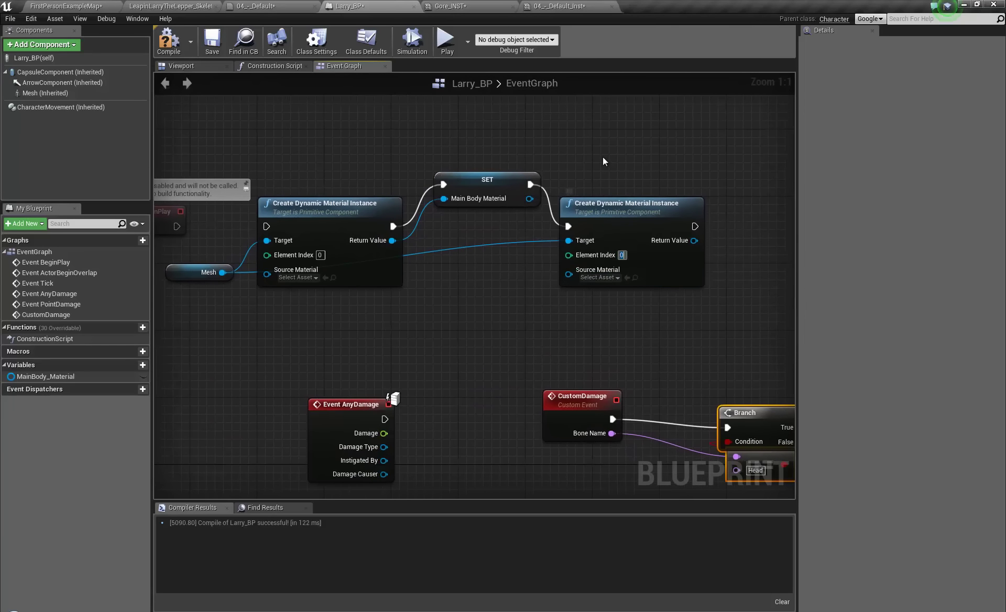
left_click_drag(694, 240, 730, 220)
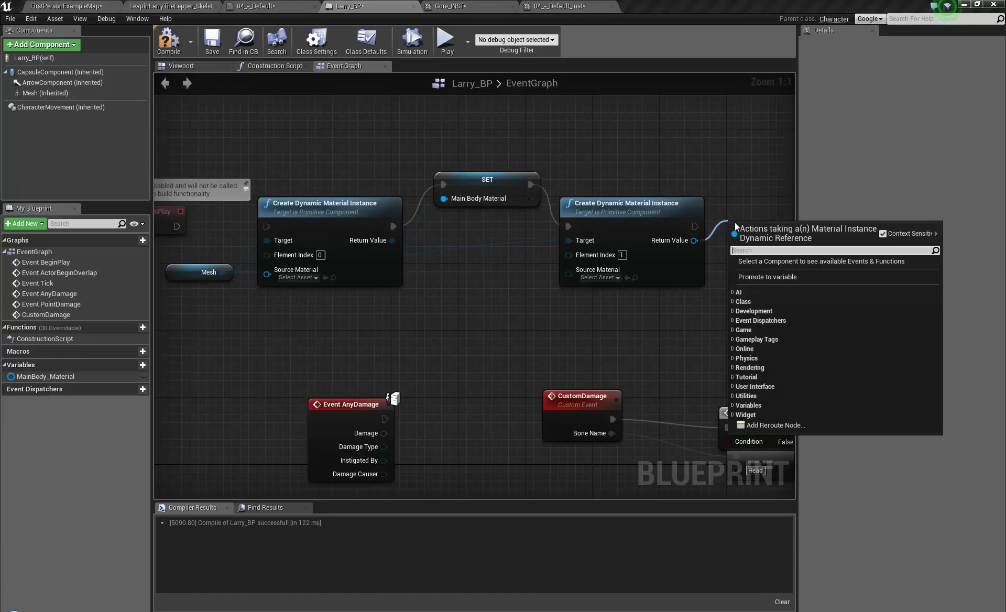
left_click(787, 277)
type("Gore_Material")
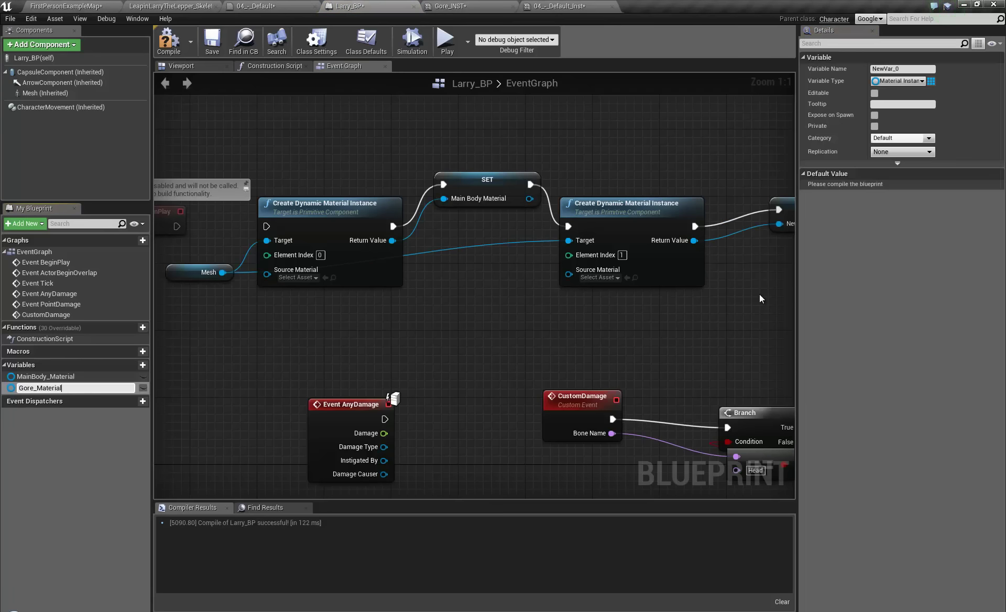
key("Return")
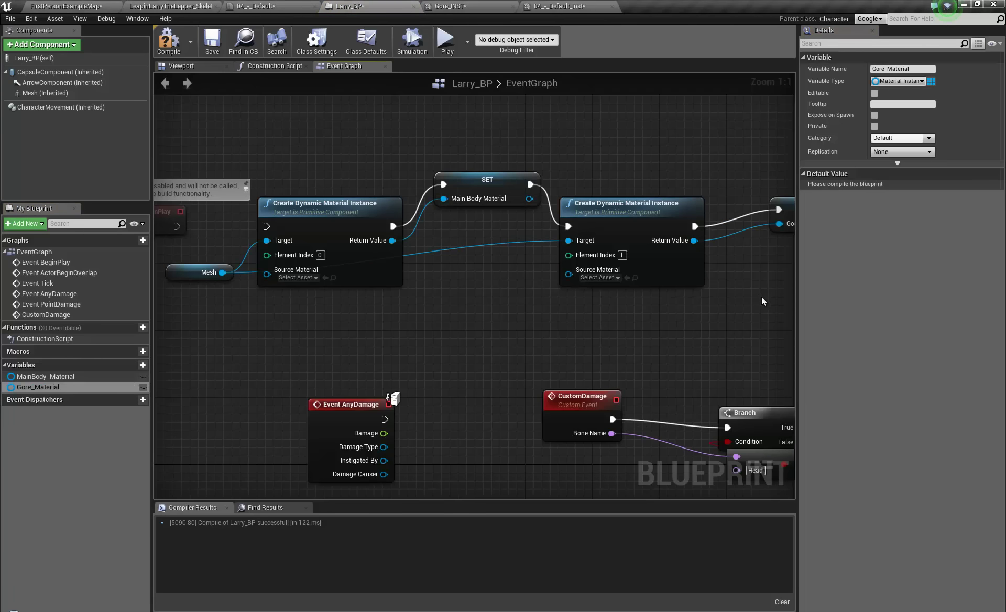
- Place getters for MainBody_Material and Gore_Material in the free space beyond the Branch node
right_click_drag(392, 300, 231, 301)
right_click_drag(413, 352, 546, 304)
scroll(562, 294, "down", 2)
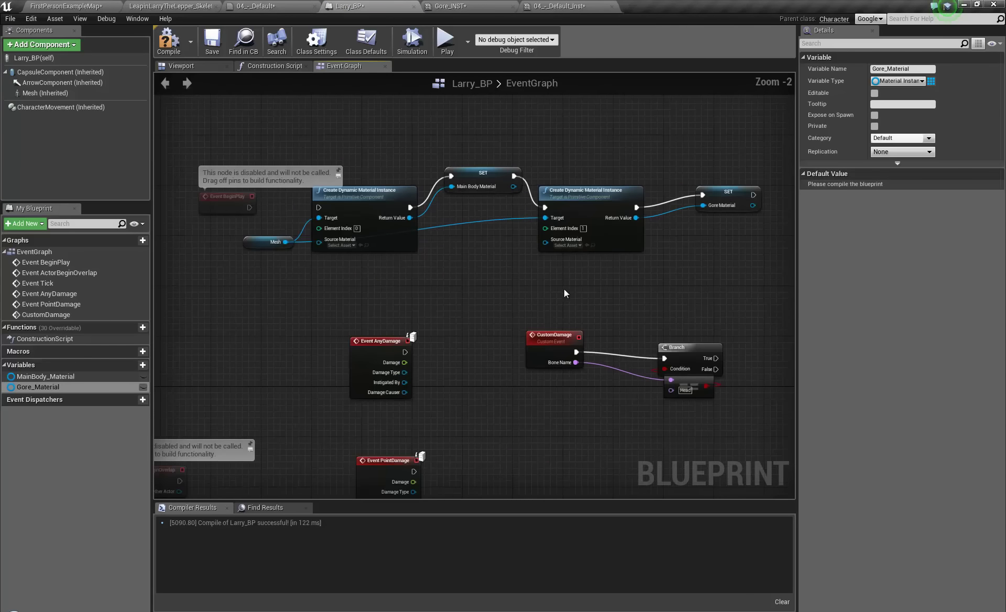
right_click_drag(575, 349, 450, 335)
right_click_drag(551, 392, 571, 358)
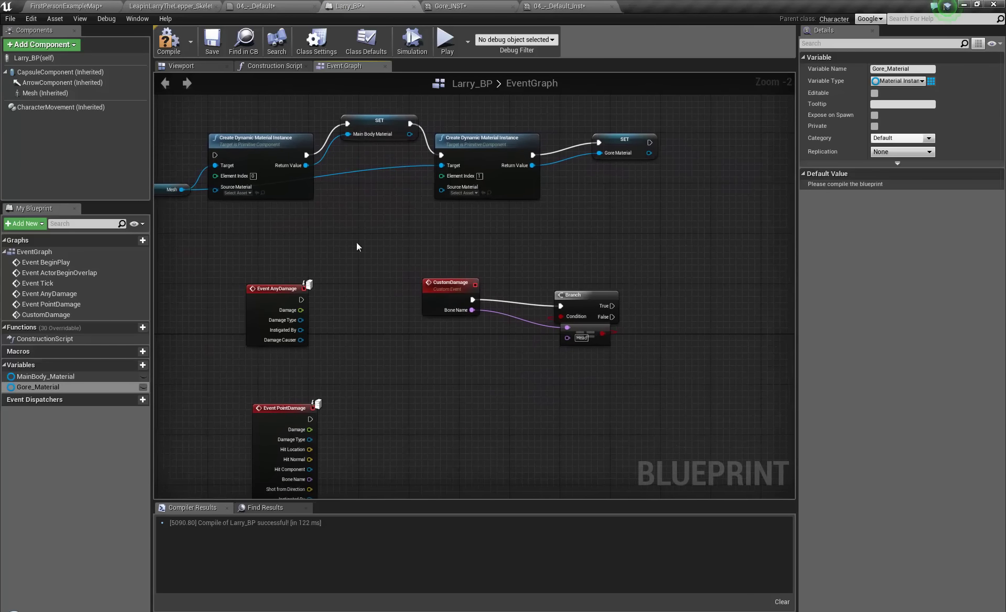
left_click_drag(45, 377, 693, 297, "ctrl")
right_click_drag(774, 274, 600, 300)
- Try a Set Vector Parameter Value node targeting Main Body Material, with Head as the parameter name
left_click_drag(562, 297, 602, 281)
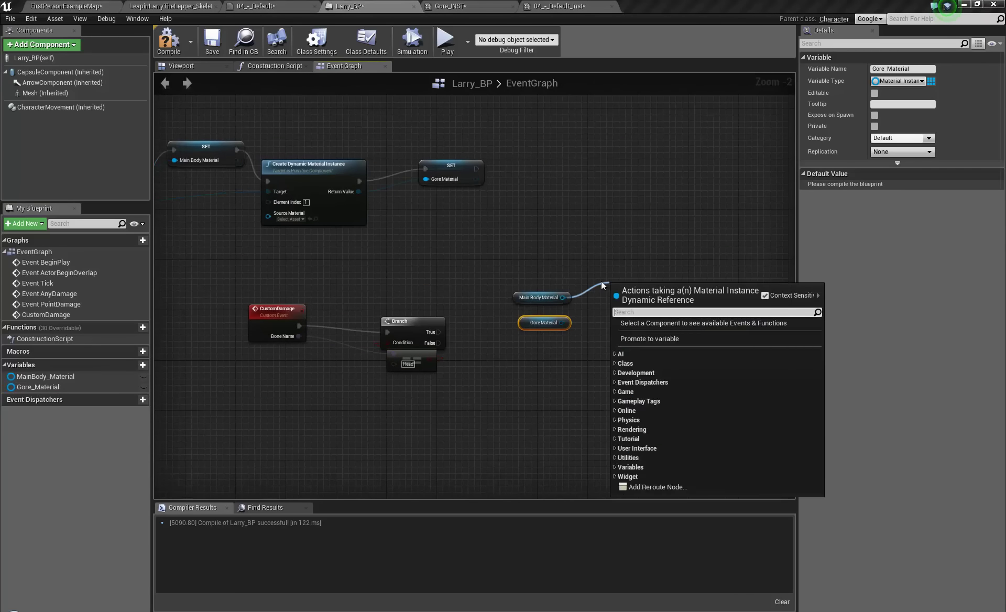
type("set vector")
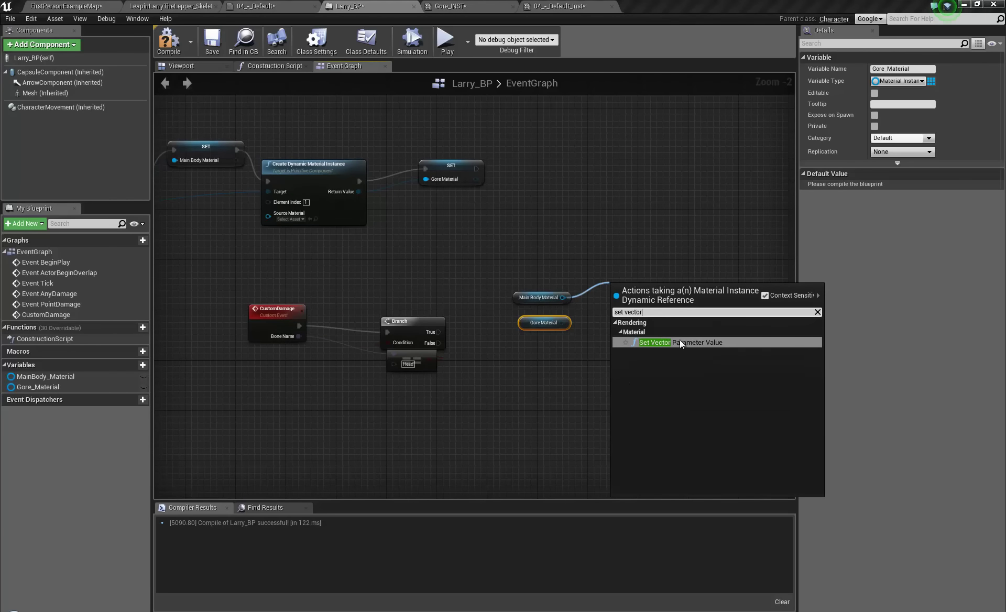
left_click(680, 341)
left_click(669, 328)
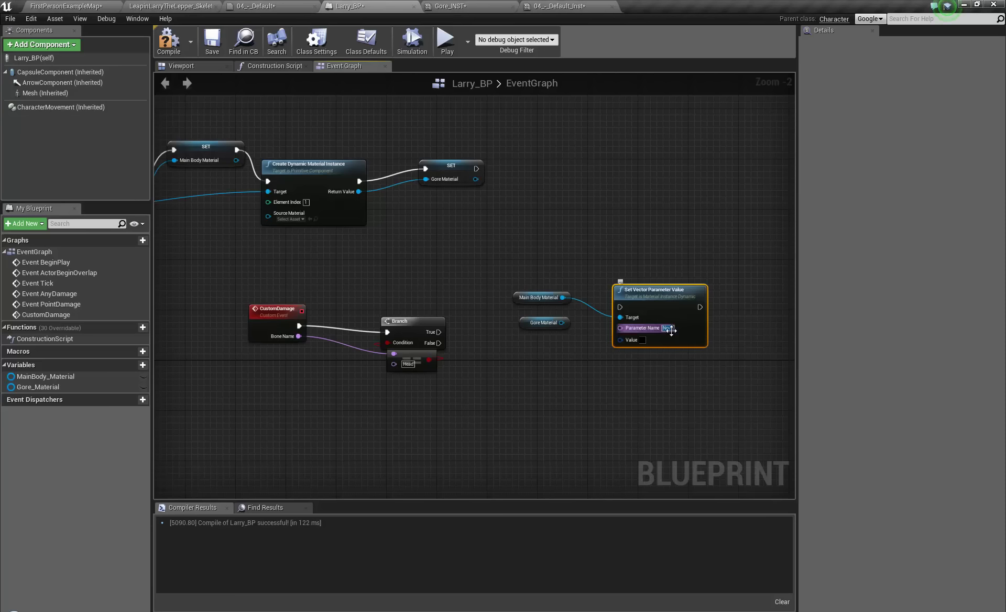
- Try a collection-based Set Scalar Parameter Value node in place of the Set Vector Parameter Value node, deleting the vector one
right_click(641, 252)
type("set scalar")
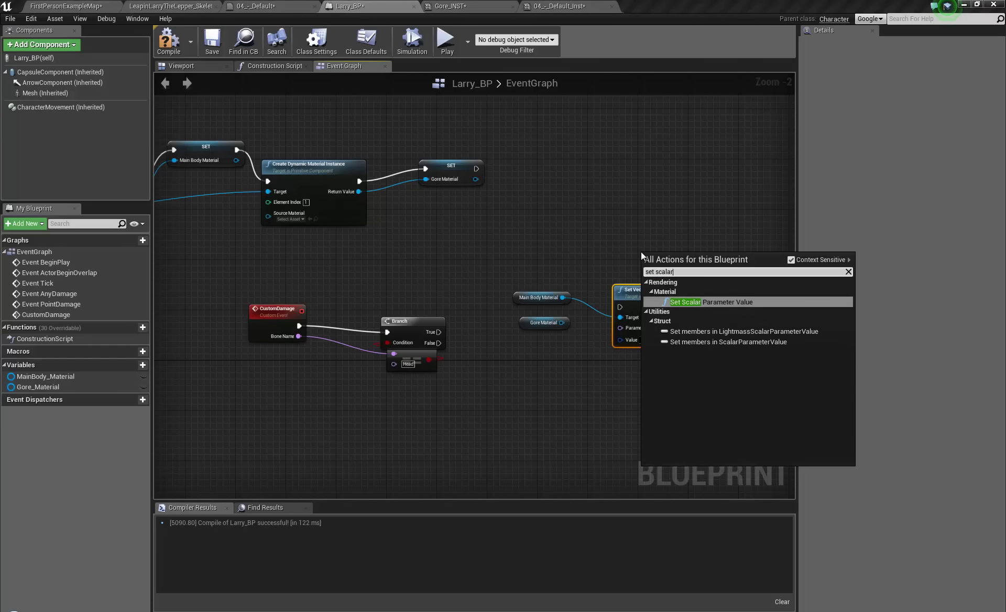
left_click(722, 309)
left_click_drag(707, 301, 689, 270)
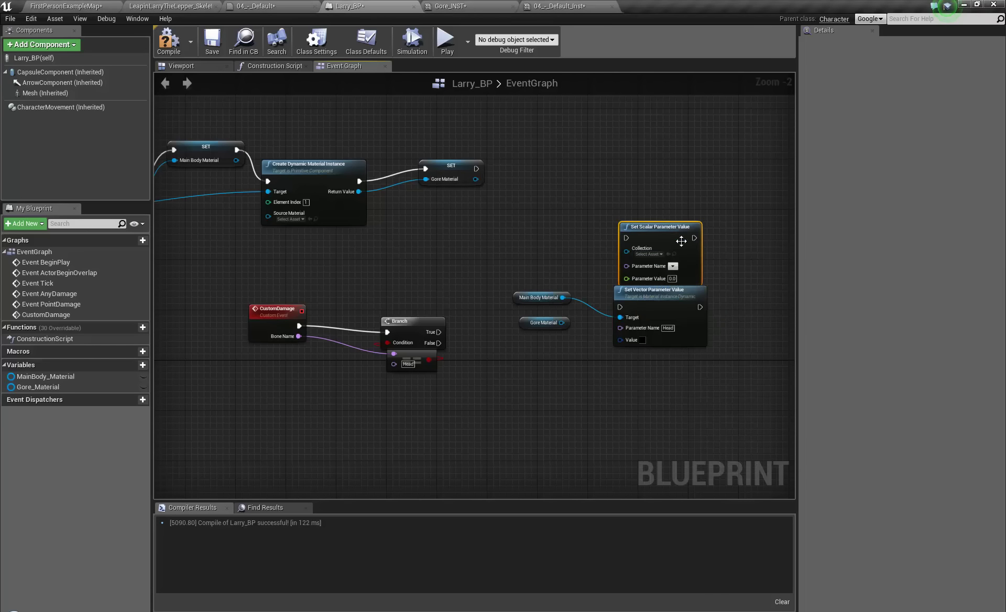
key("Delete")
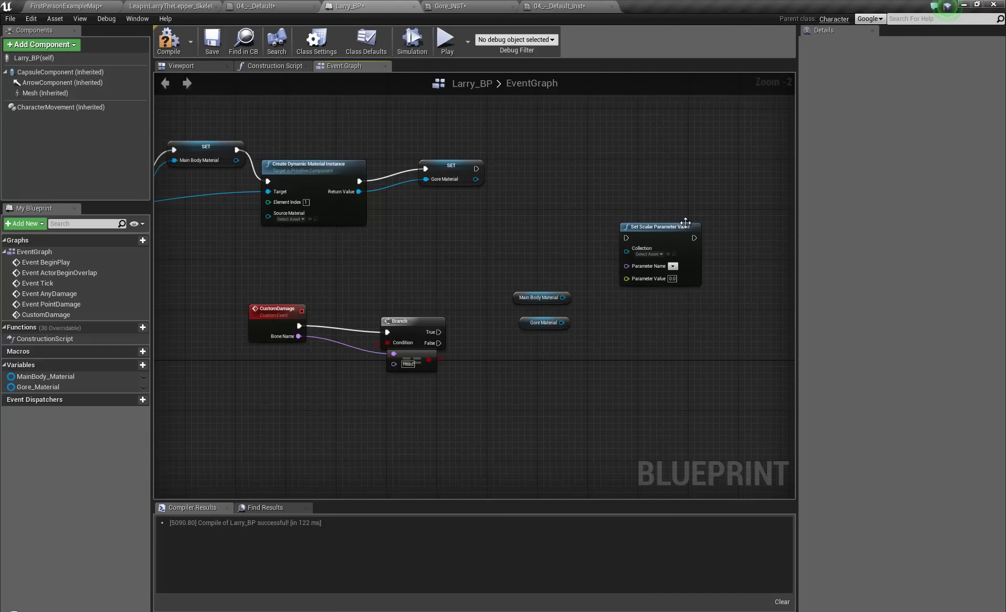
scroll(654, 308, "up", 2)
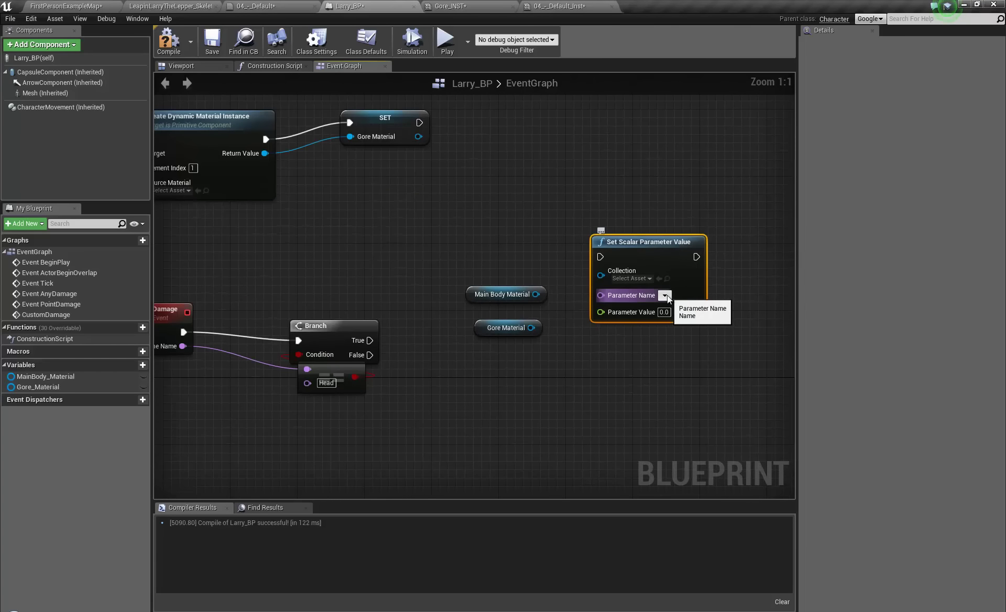
- Create a Make Literal Name node from the Parameter Name input, place it below the scalar node and set its value to Head
left_click_drag(601, 295, 604, 367)
type("make")
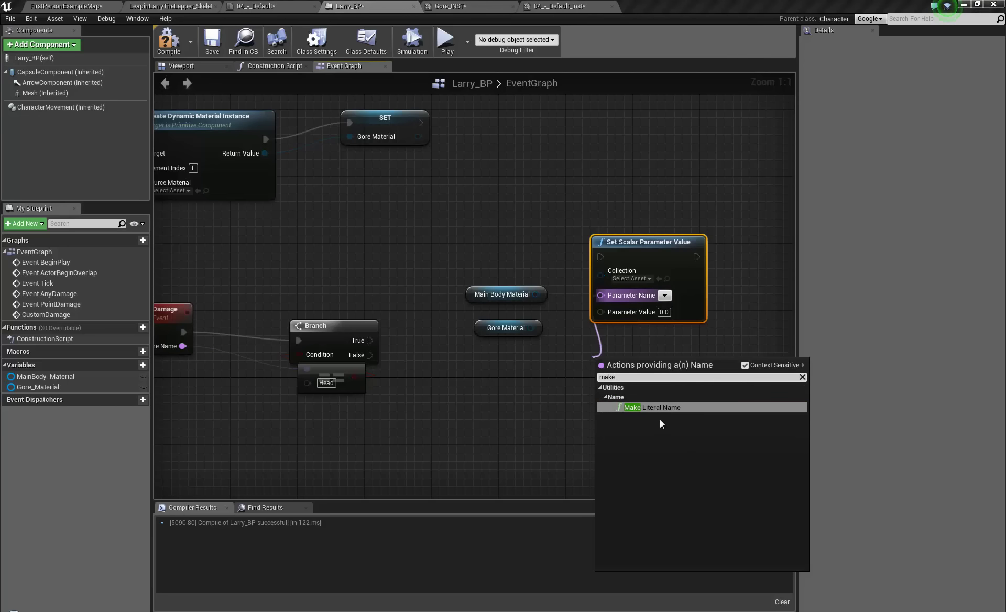
left_click(661, 408)
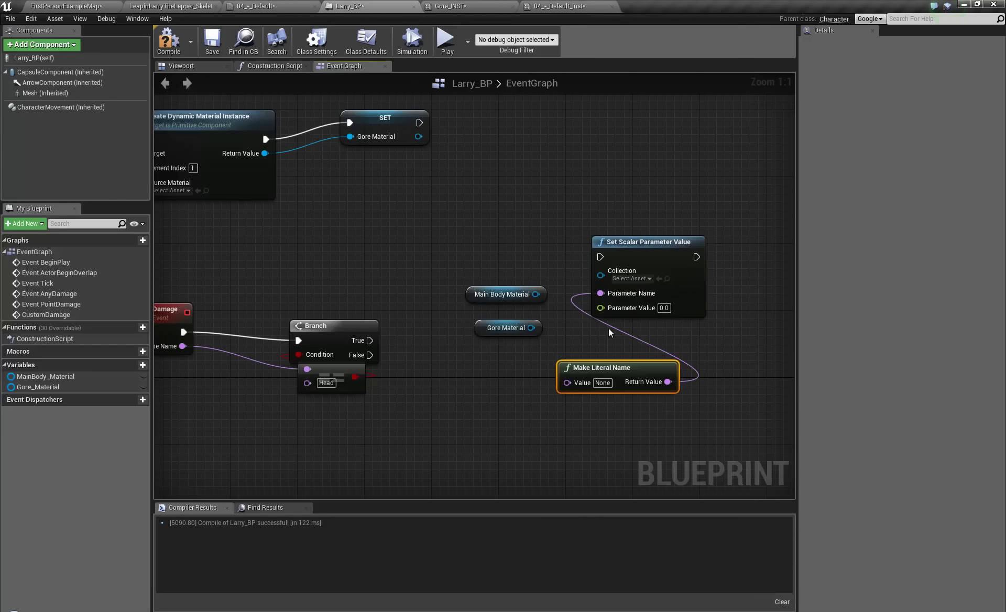
left_click_drag(629, 362, 662, 328)
left_click(636, 349)
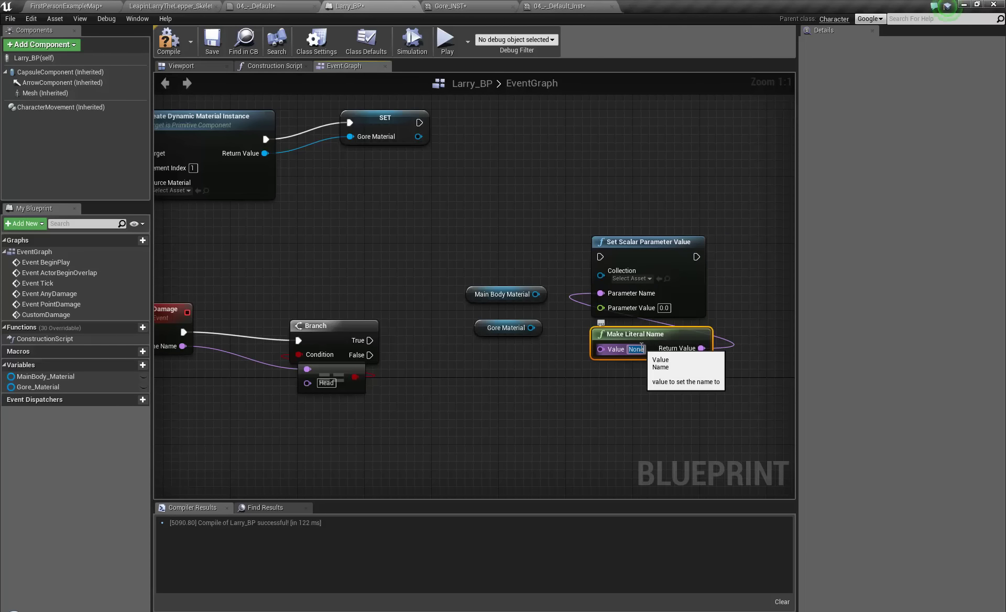
type("Head")
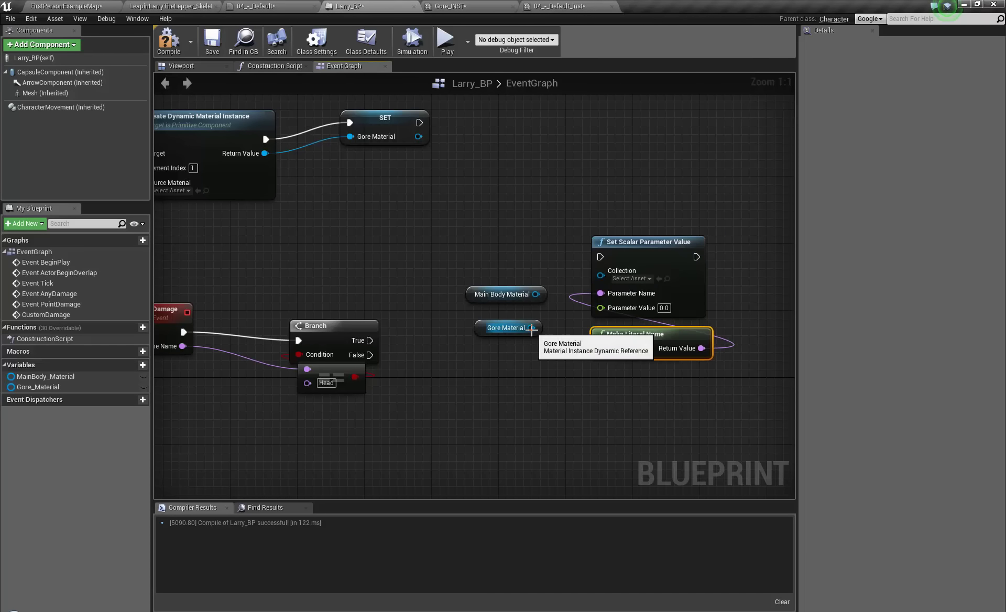
- Try to connect the material references to the scalar node's Collection input, and delete that Set Scalar Parameter Value node
left_click_drag(531, 327, 561, 348)
left_click_drag(535, 294, 600, 274)
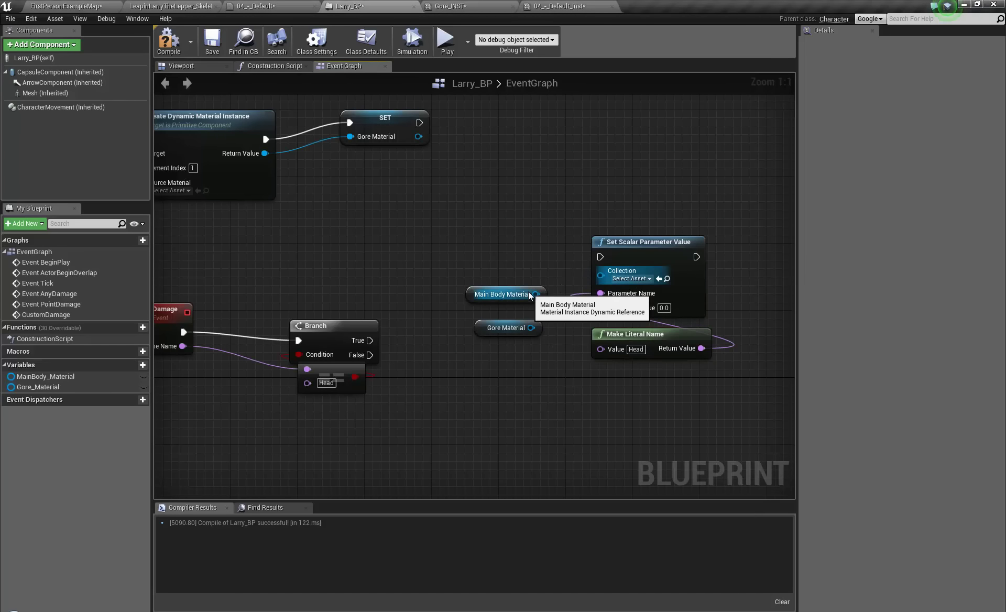
right_click_drag(522, 279, 453, 262)
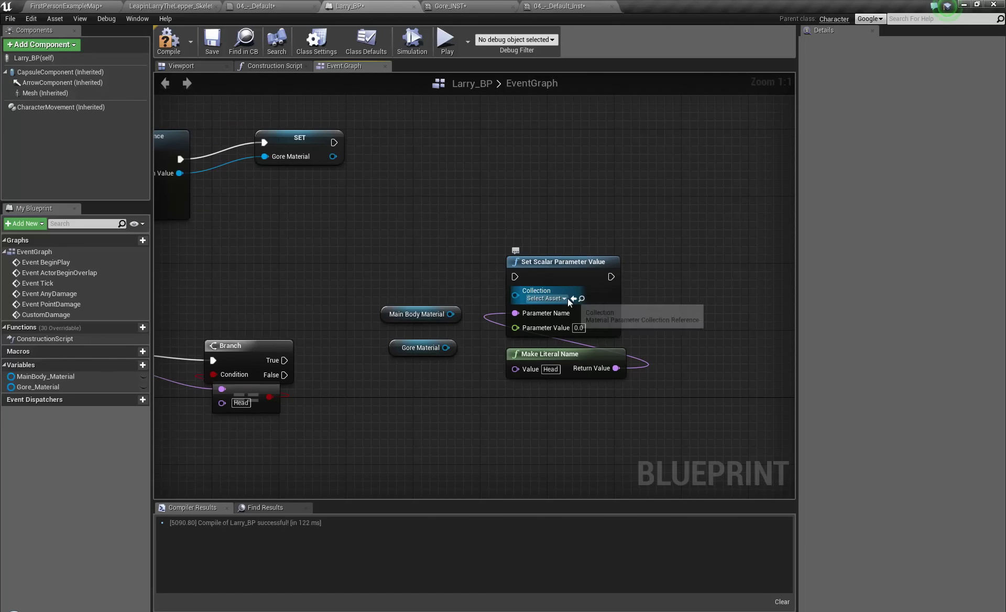
left_click(553, 257)
key("Delete")
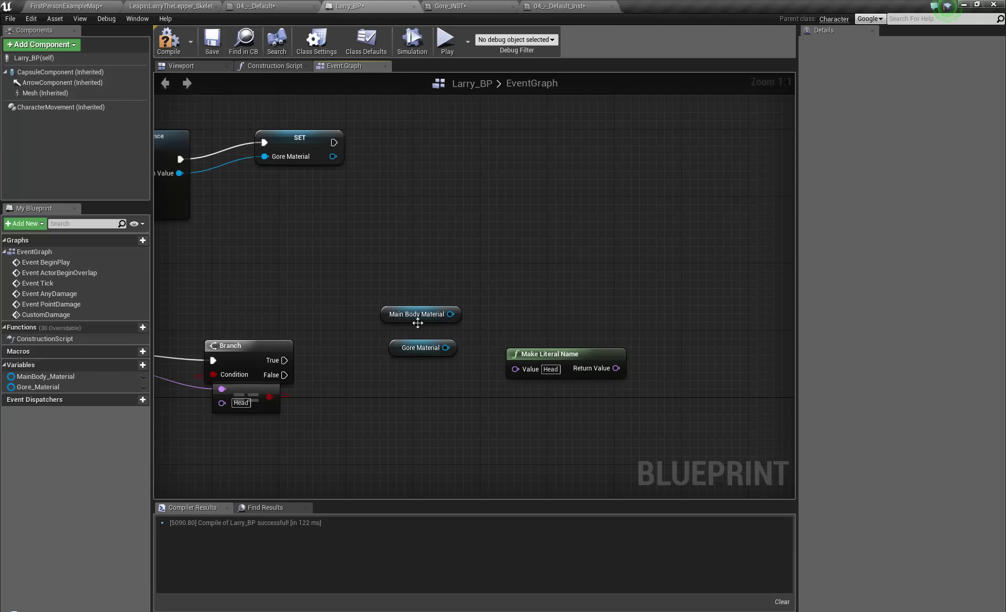
- Create a Set Scalar Parameter Value node targeting Main Body Material and move it above the Make Literal Name node
left_click_drag(450, 314, 497, 274)
type("set")
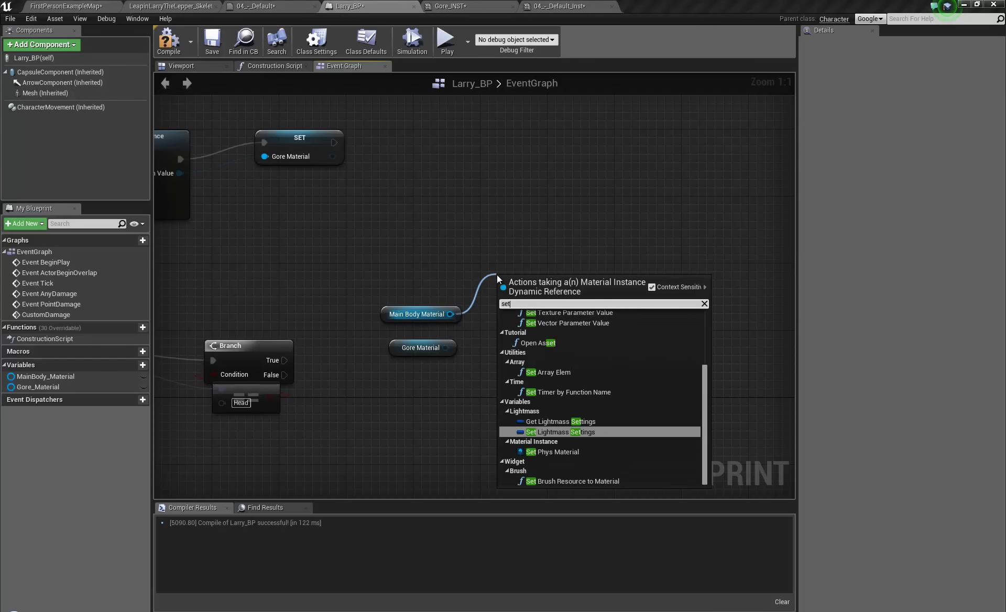
type(" sclar")
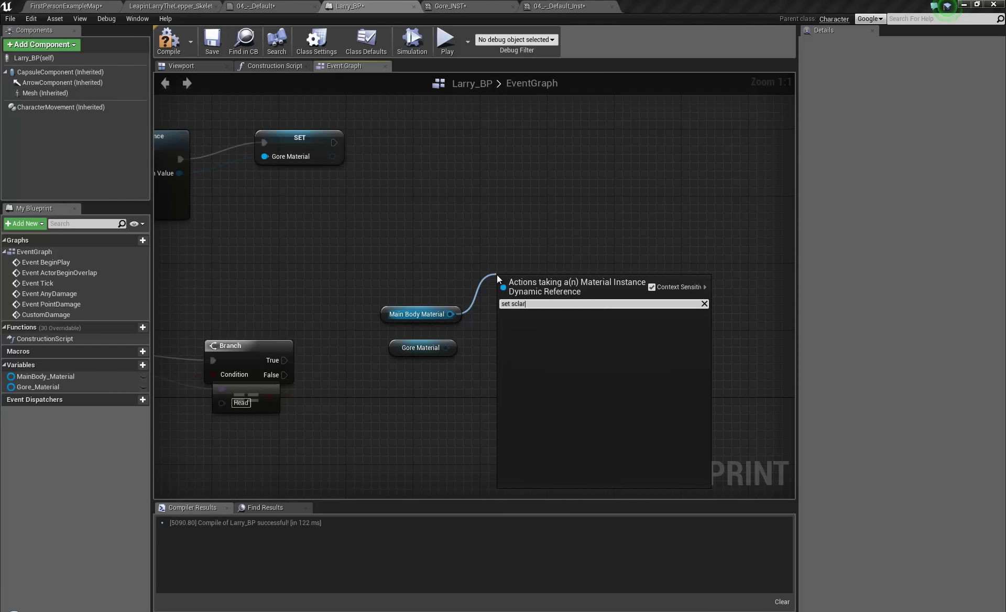
key("BackSpace")
type("a")
left_click(581, 334)
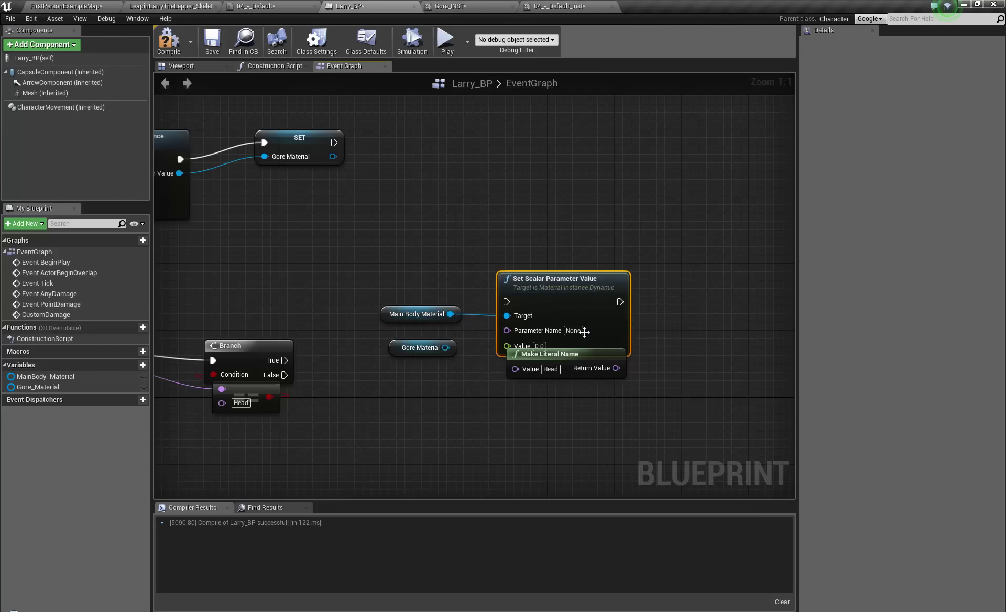
left_click_drag(557, 280, 546, 221)
- Connect Gore Material to Set Scalar Parameter Value's Target as well, and the Branch's True output to its execution input
left_click_drag(446, 347, 500, 257)
left_click_drag(438, 368, 395, 287)
right_click_drag(323, 257, 430, 277)
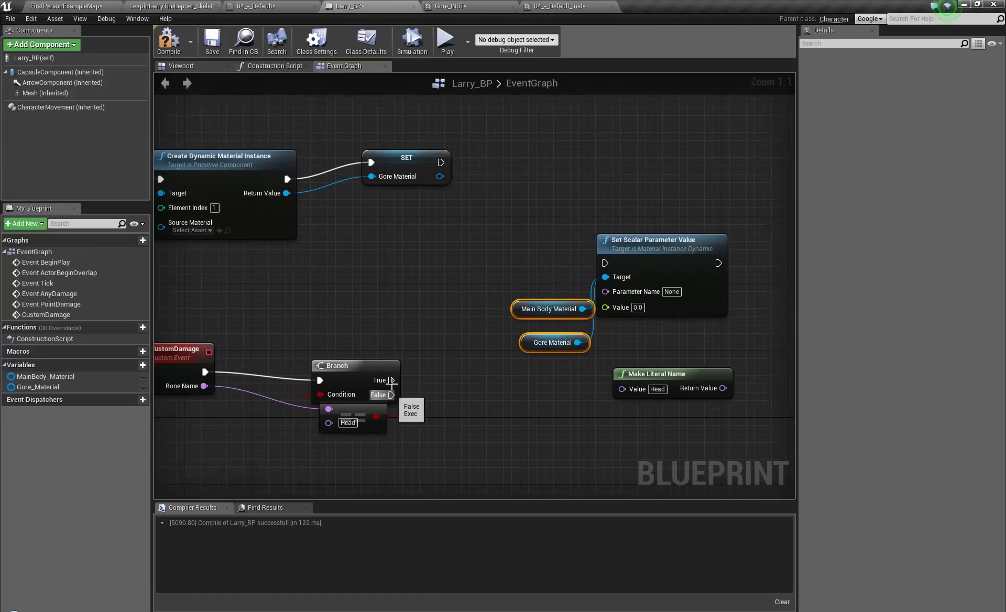
left_click_drag(392, 380, 605, 263)
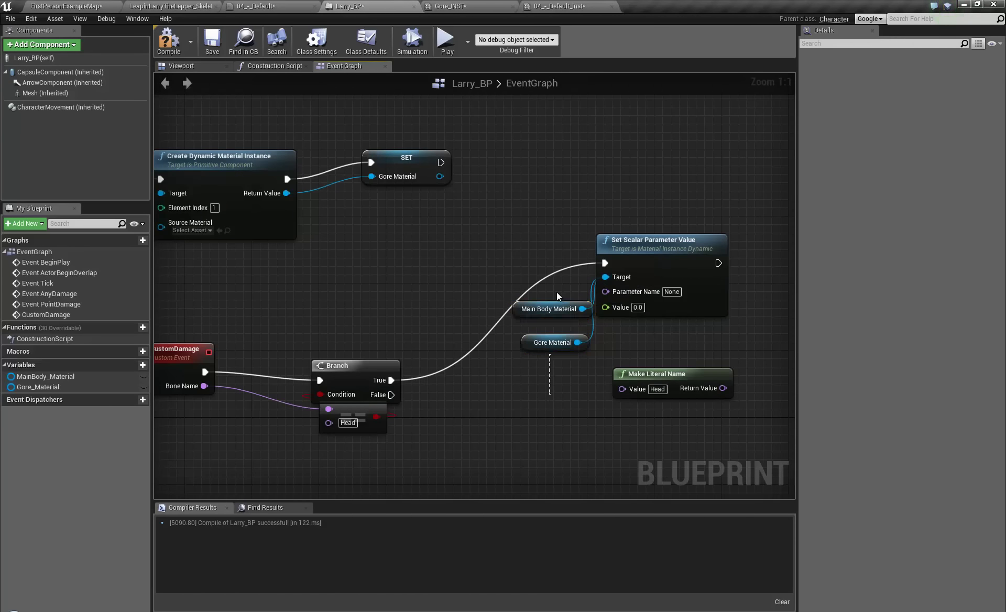
- Reposition the two material getters beside Set Scalar Parameter Value and connect the Head literal name to its Parameter Name
left_click(526, 318)
left_click_drag(514, 343, 539, 305)
left_click_drag(680, 375, 606, 291)
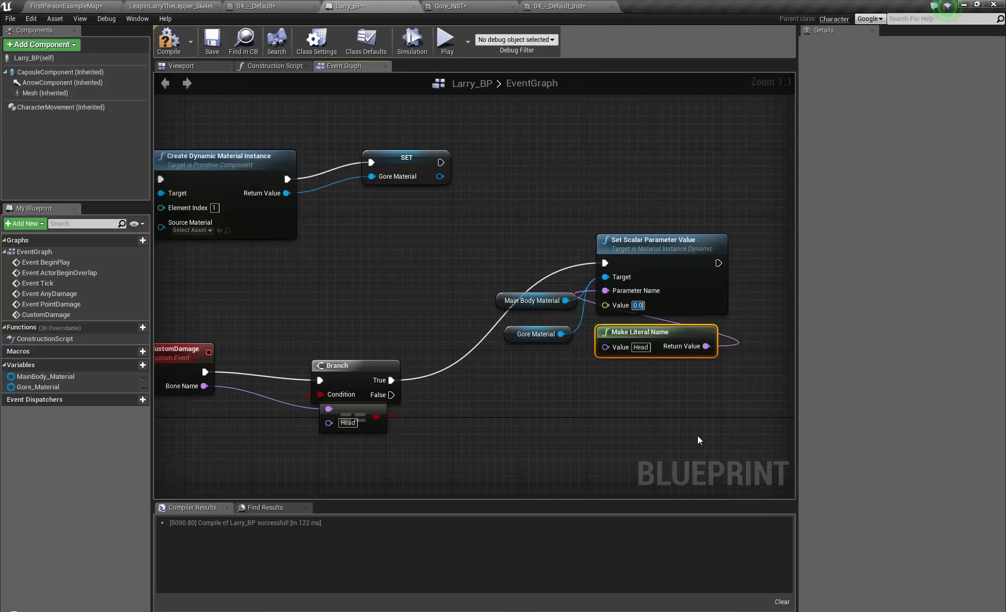
left_click(530, 385)
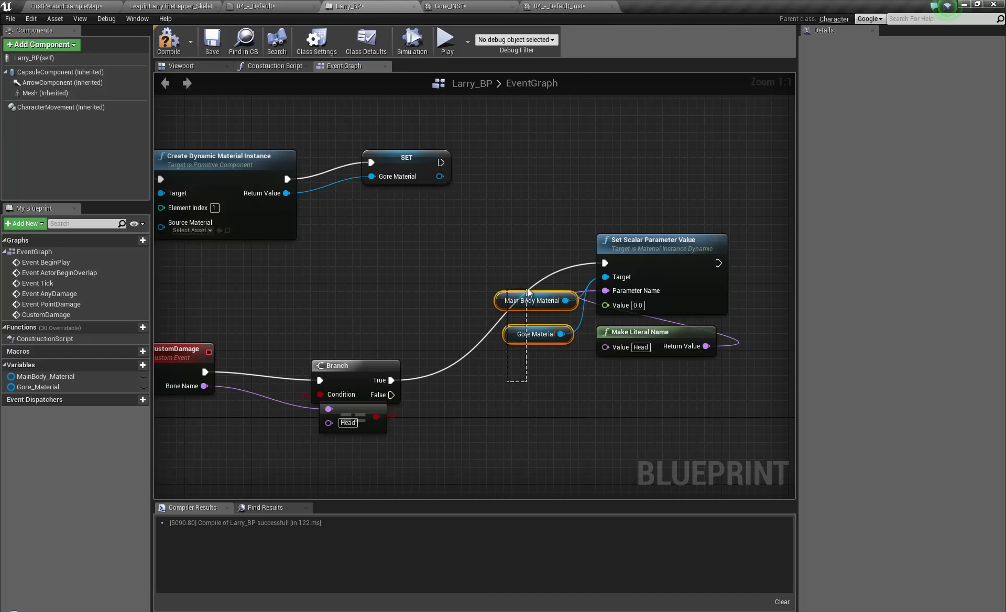
- Move the two material getters, Make Literal Name and Set Scalar Parameter Value together in line with the Branch's True output
left_click_drag(529, 292, 528, 292)
left_click(629, 333, "ctrl")
left_click(655, 261, "ctrl")
left_click_drag(663, 264, 612, 382)
right_click_drag(400, 298, 451, 179)
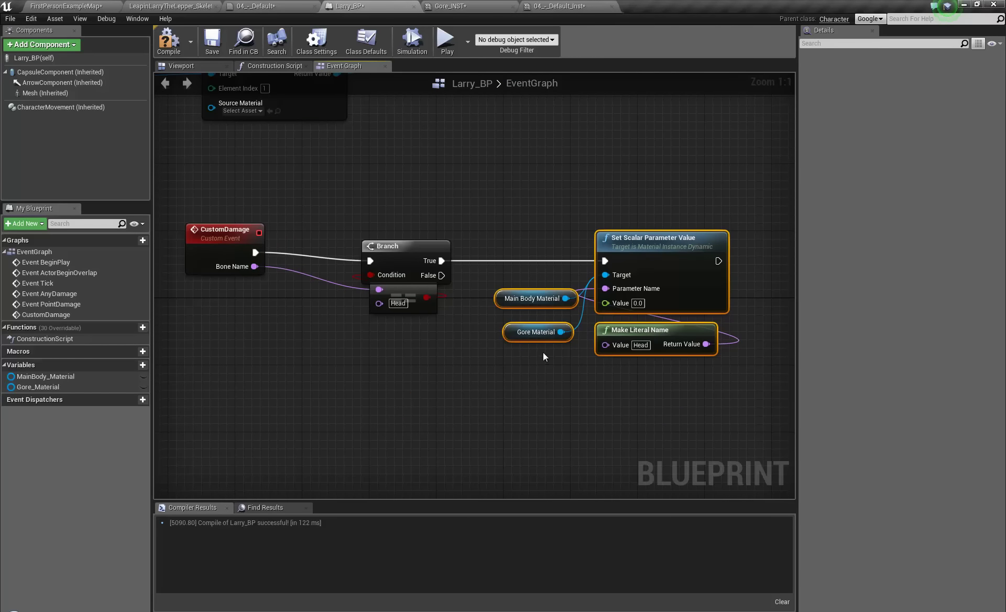
right_click_drag(547, 304, 460, 304)
right_click_drag(548, 222, 463, 222)
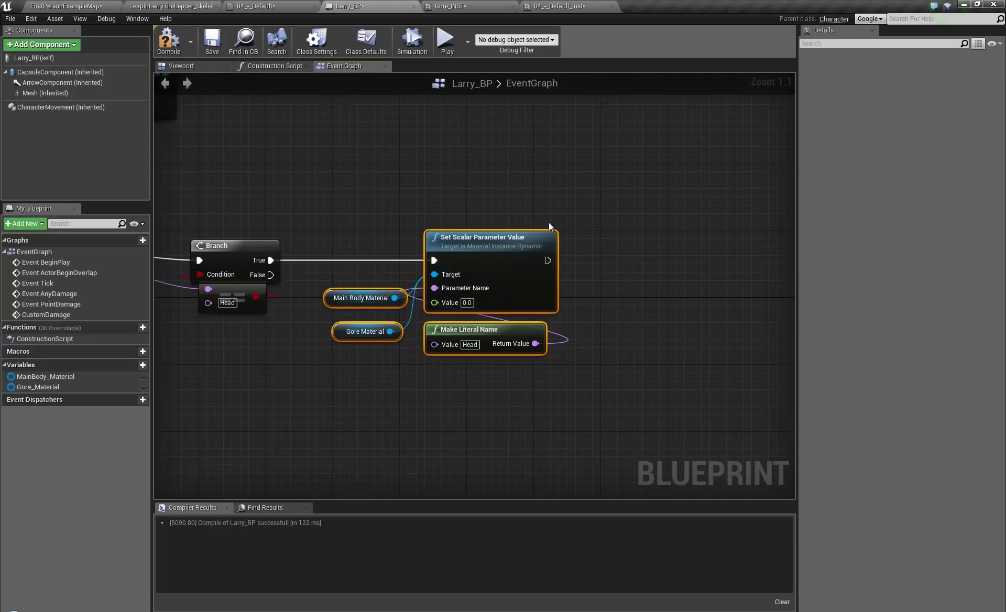
left_click(507, 232)
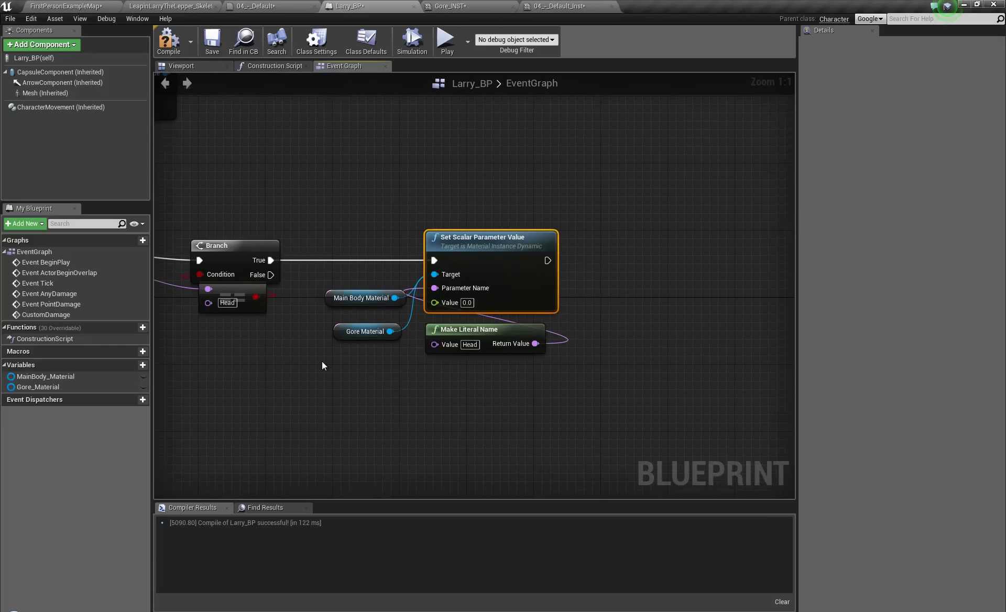
right_click_drag(265, 378, 294, 372)
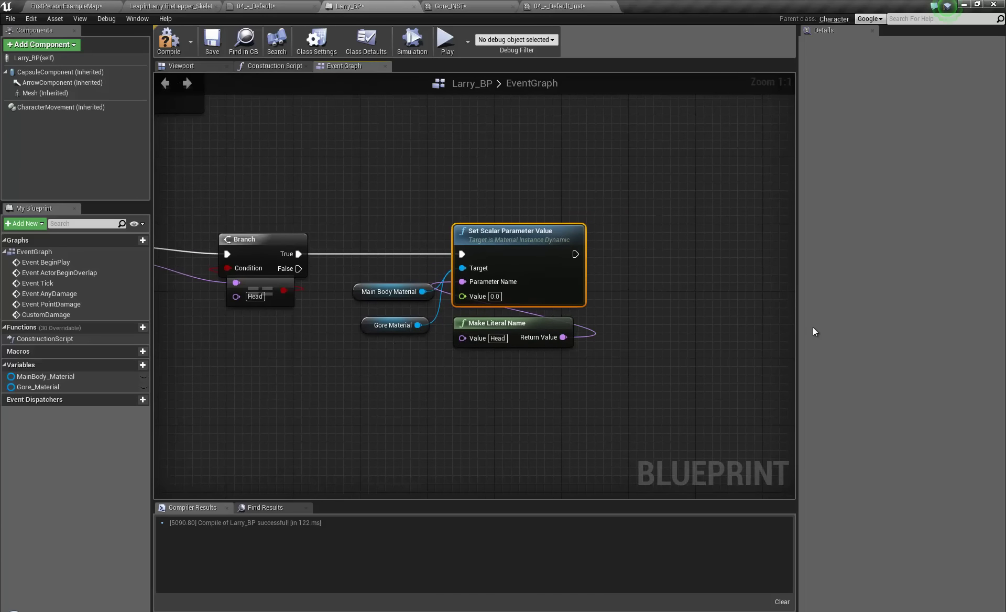
- Connect Event BeginPlay's execution output to the first Create Dynamic Material Instance node
right_click_drag(253, 426, 749, 517)
scroll(631, 351, "down", 3)
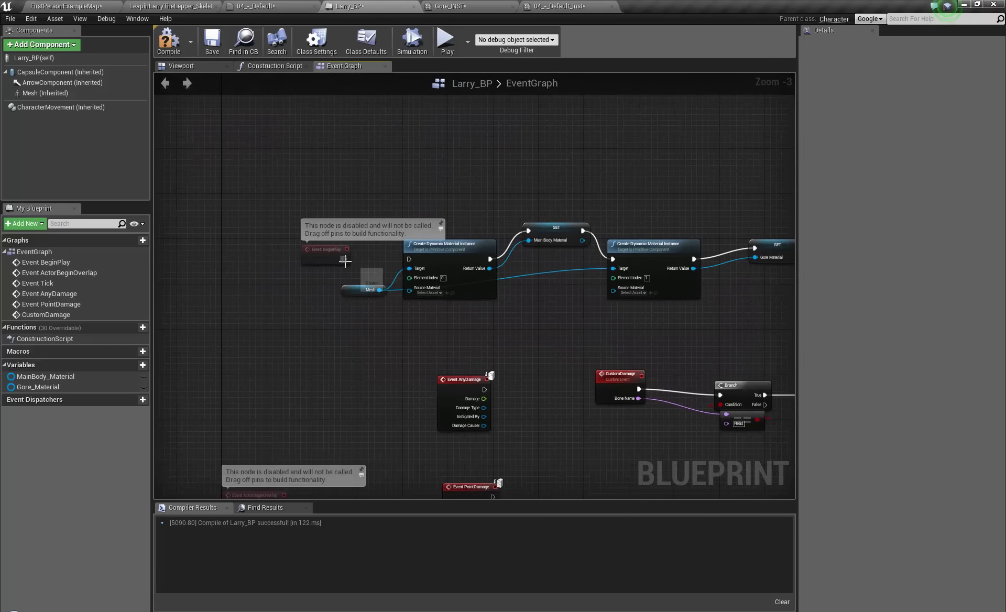
left_click_drag(344, 259, 409, 259)
right_click_drag(534, 321, 430, 314)
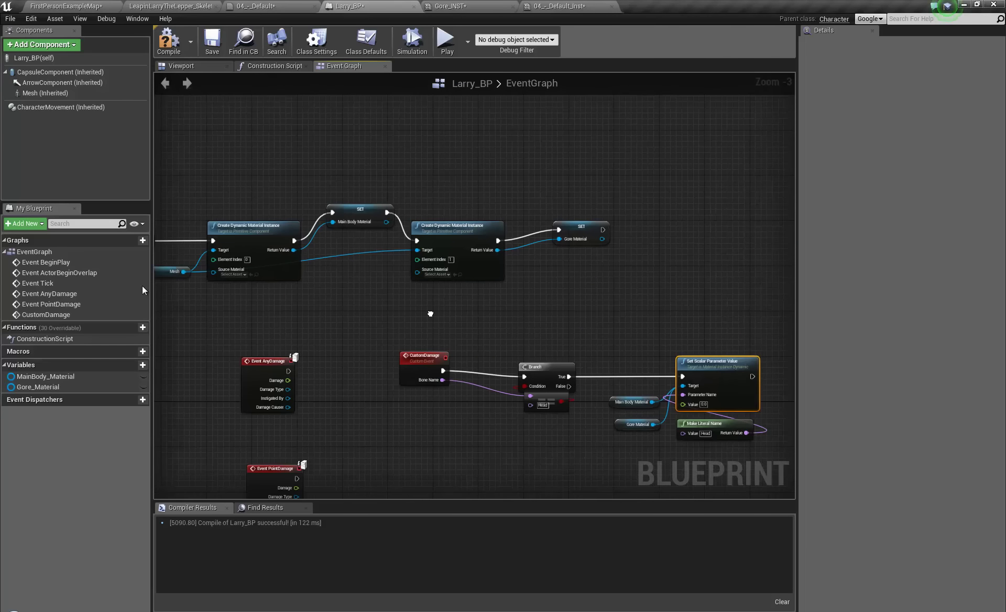
- Add a Delay node with a Duration of 3 and connect it after the Gore Material SET node
right_click(686, 239)
type("delay")
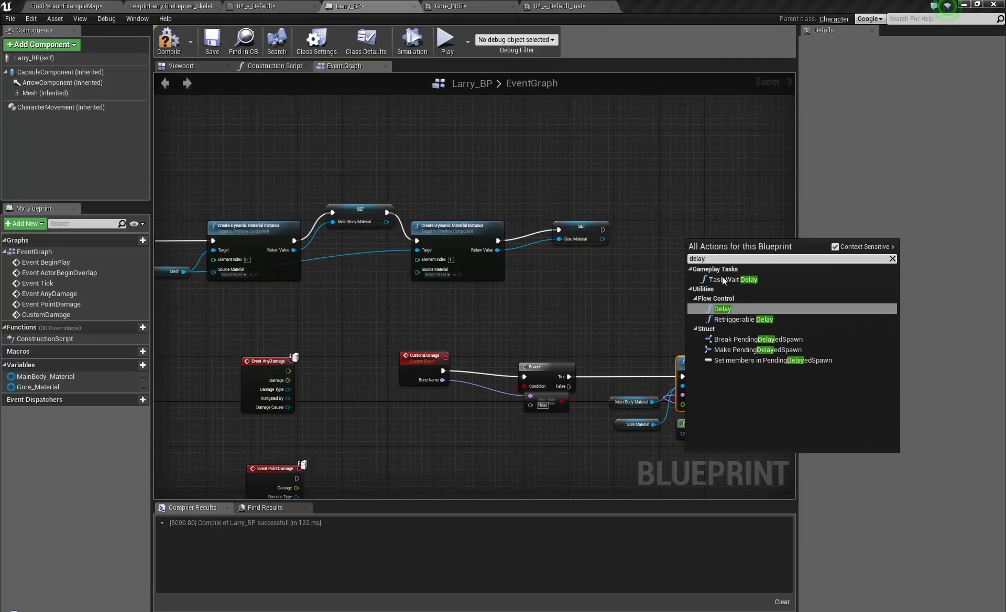
left_click(729, 308)
scroll(542, 262, "up", 3)
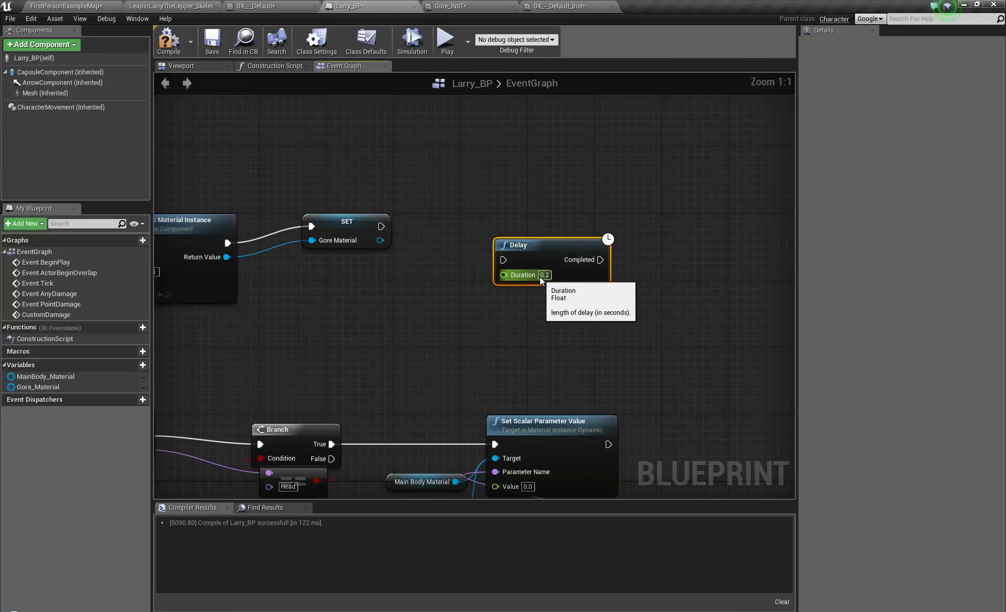
type("3")
left_click(506, 236)
left_click_drag(504, 259, 381, 227)
left_click_drag(524, 241, 482, 199)
- Add a Custom Damage call, connect it to the Delay's Completed output, and set its Bone Name to Head
right_click_drag(323, 321, 390, 290)
right_click(705, 216)
type("customdamage")
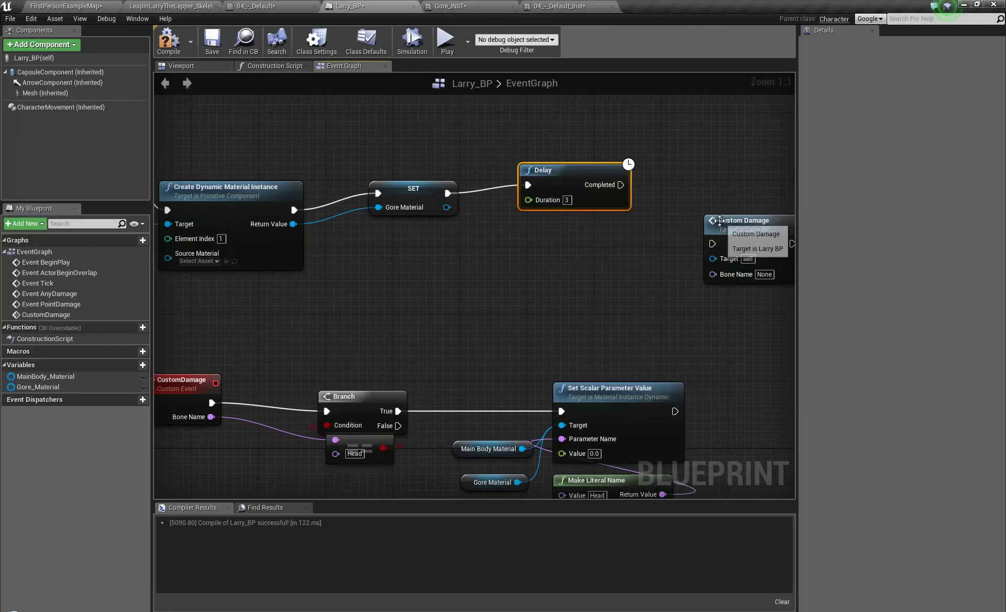
left_click(746, 256)
left_click_drag(620, 185, 672, 193)
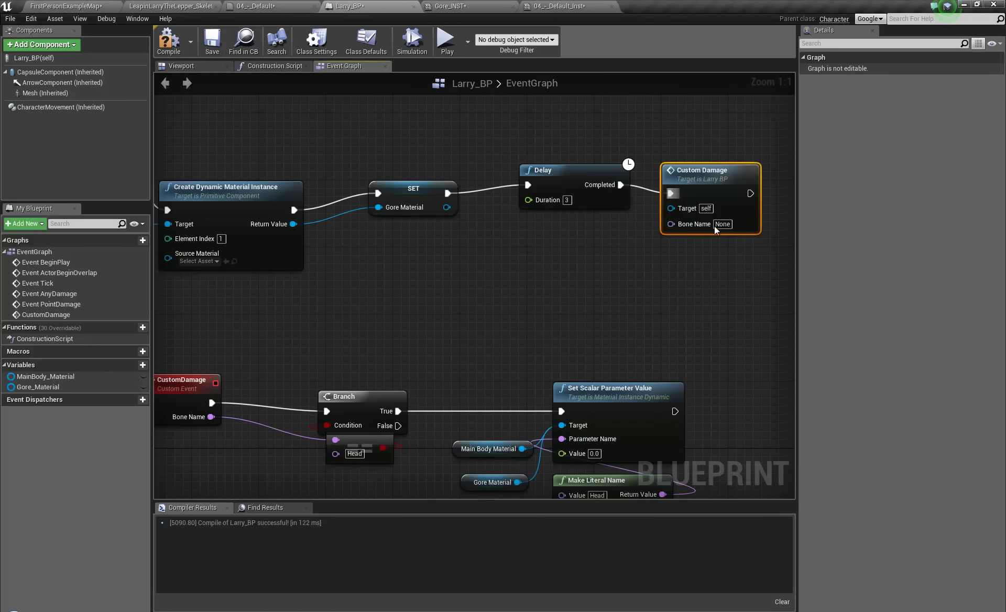
left_click(723, 224)
- Review the CustomDamage node chain, select the Set Scalar Parameter Value node group, and compile the Larry_BP Blueprint
right_click_drag(364, 284, 383, 241)
right_click_drag(576, 235, 575, 297)
right_click_drag(279, 303, 348, 276)
right_click_drag(259, 369, 284, 359)
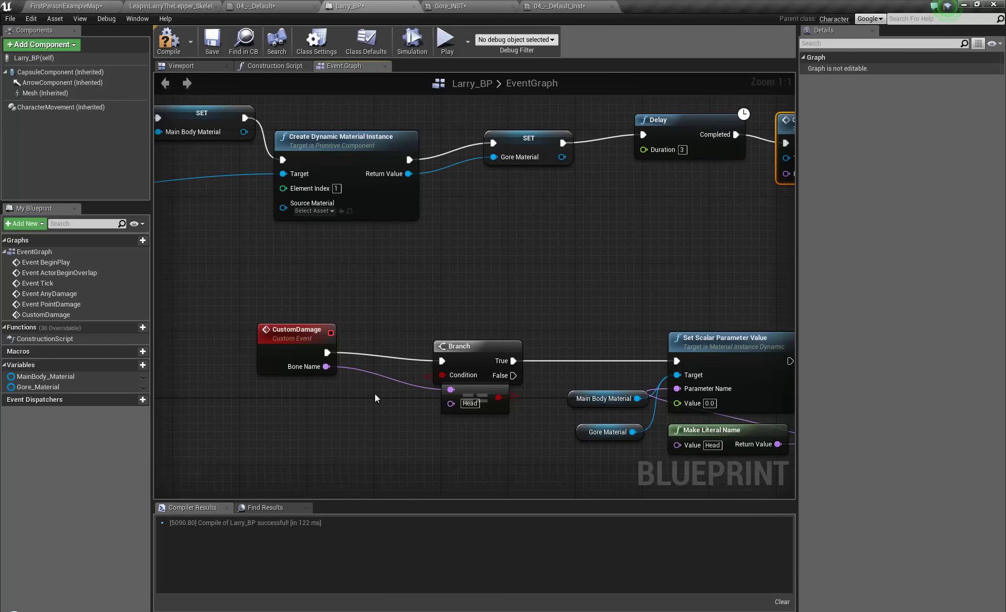
right_click_drag(527, 446, 371, 432)
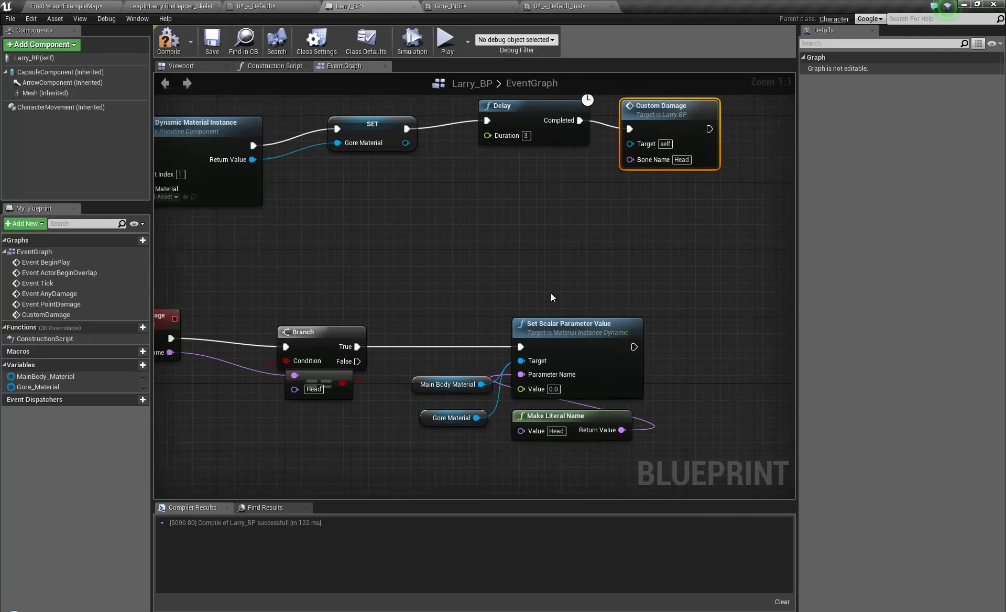
left_click_drag(452, 243, 563, 470)
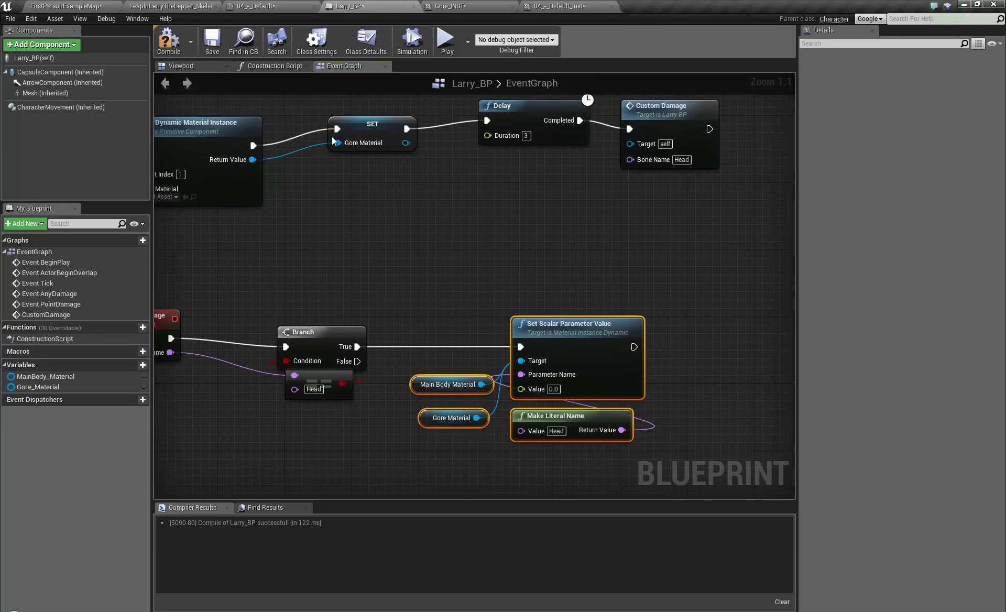
left_click(178, 40)
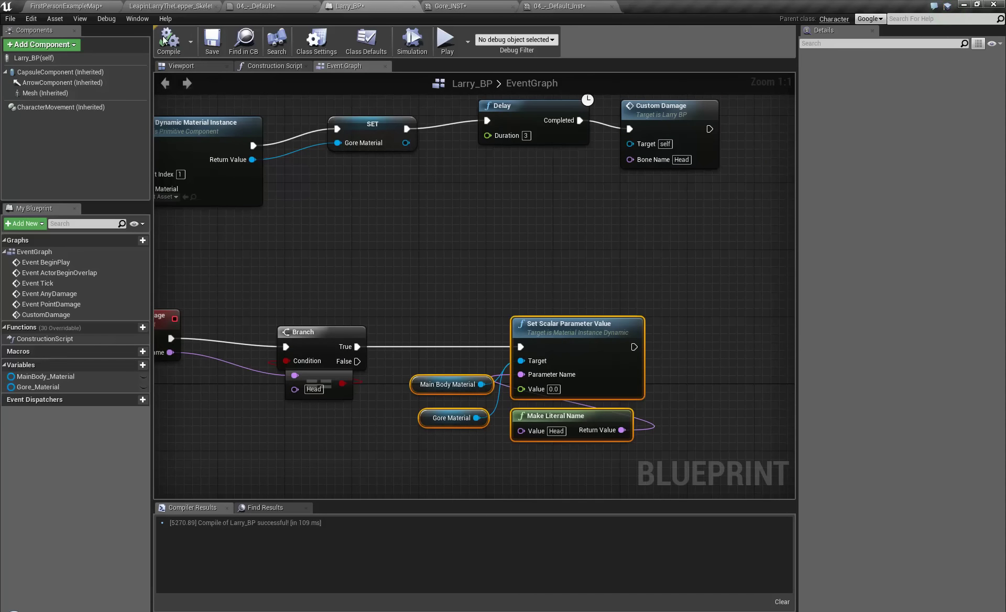
- In Gore_INST, reset the LeftArm and Head scalar parameters to their default 1.0 and save the material instance
left_click(444, 10)
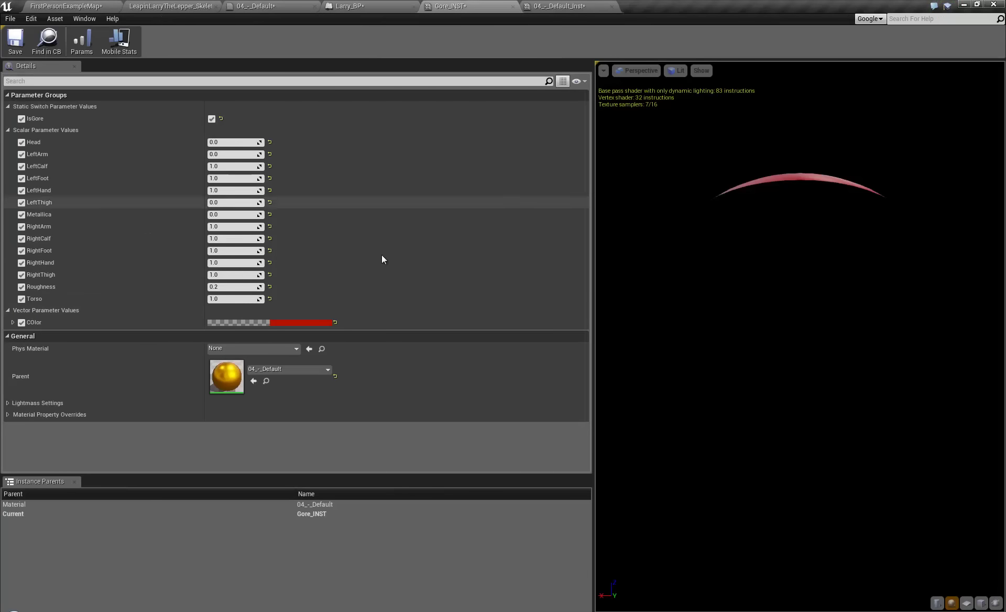
left_click(270, 154)
left_click(269, 142)
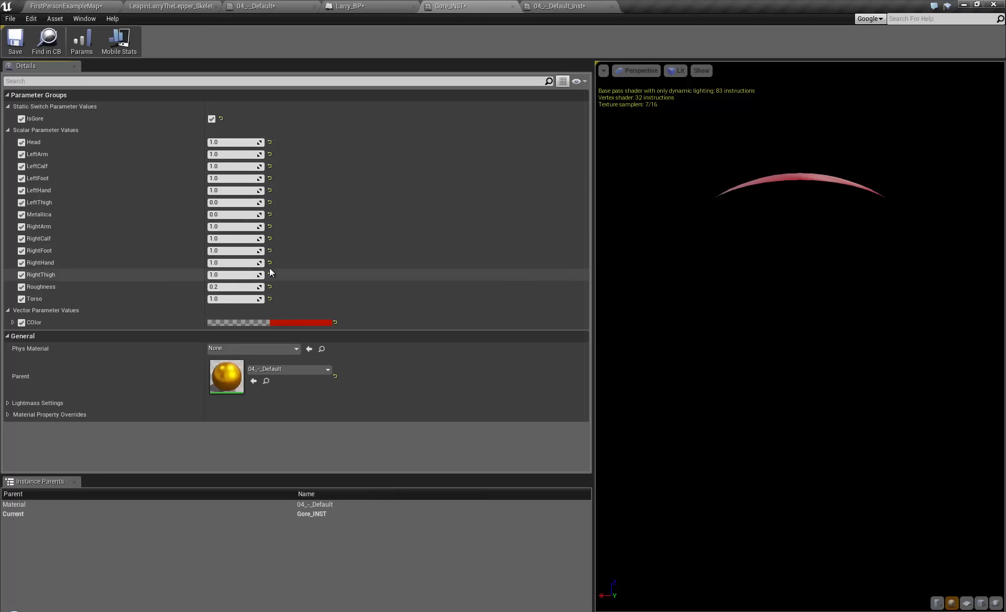
left_click(15, 42)
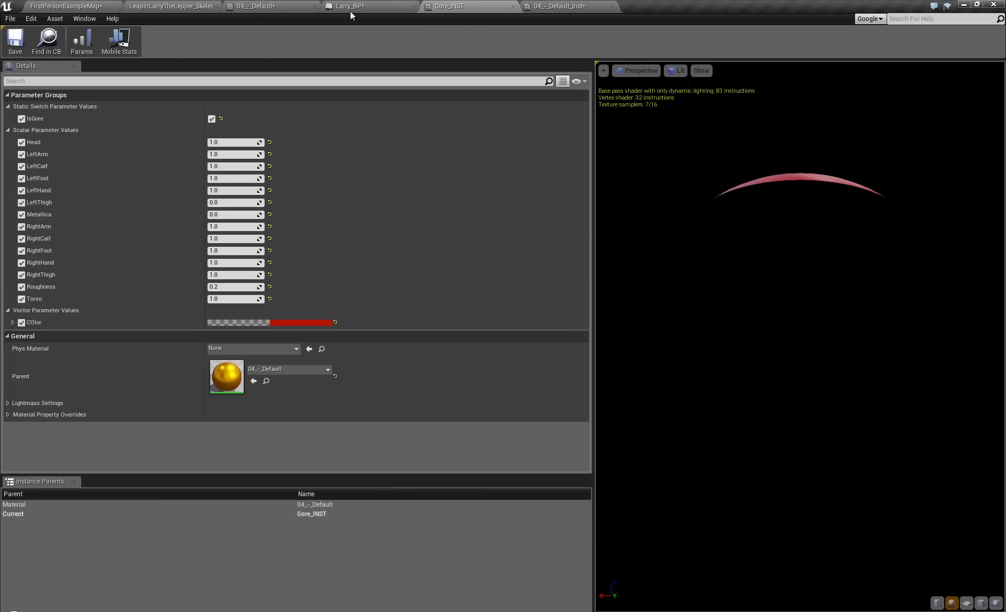
- In 04_-_Default_Inst, reset LeftThigh, LeftHand, LeftFoot, LeftArm, Head and LeftCalf to their default 1.0
left_click(560, 7)
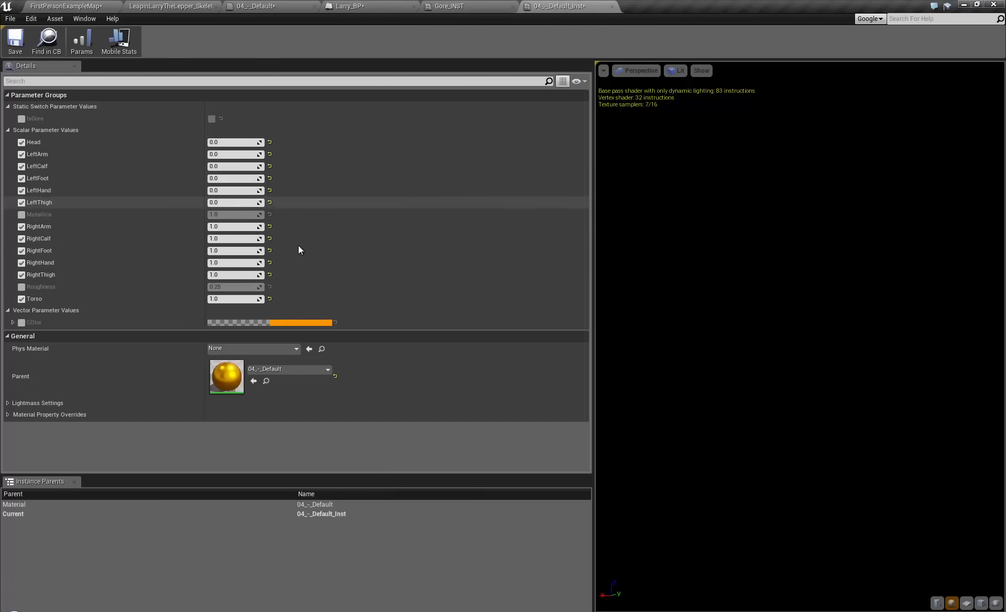
left_click(270, 203)
left_click(269, 190)
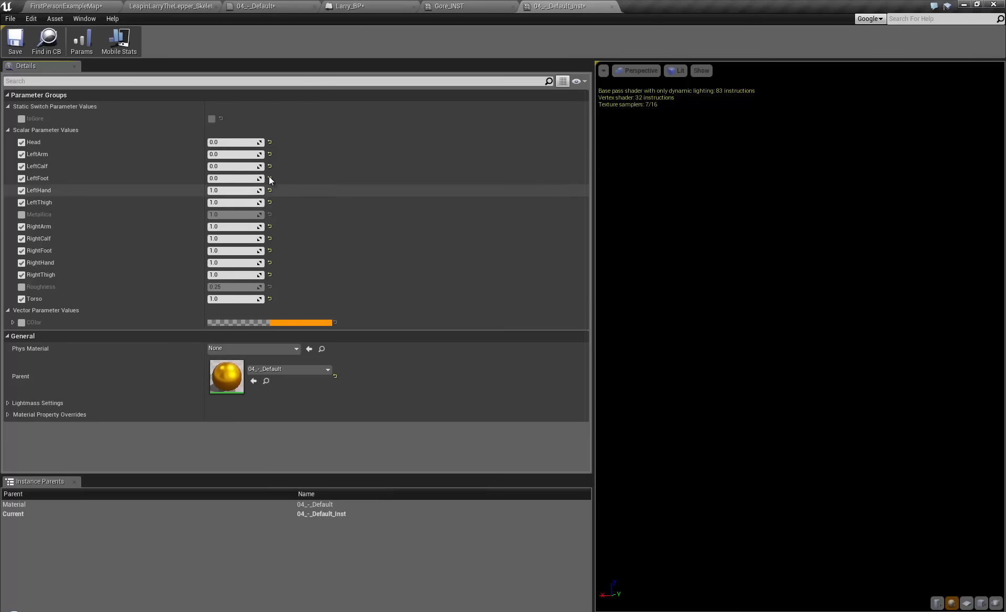
left_click(269, 178)
left_click(269, 154)
left_click(269, 142)
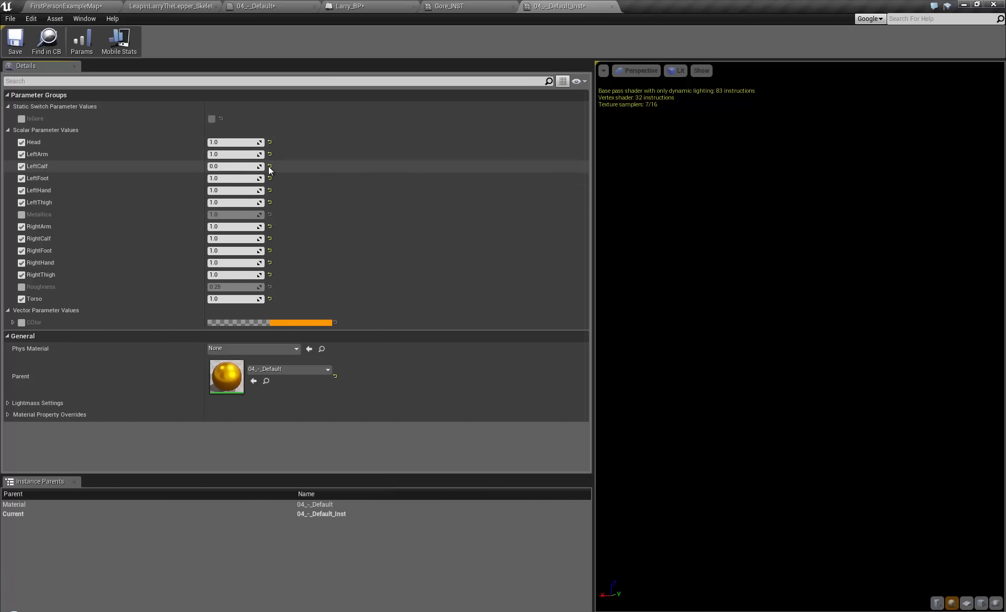
left_click(269, 166)
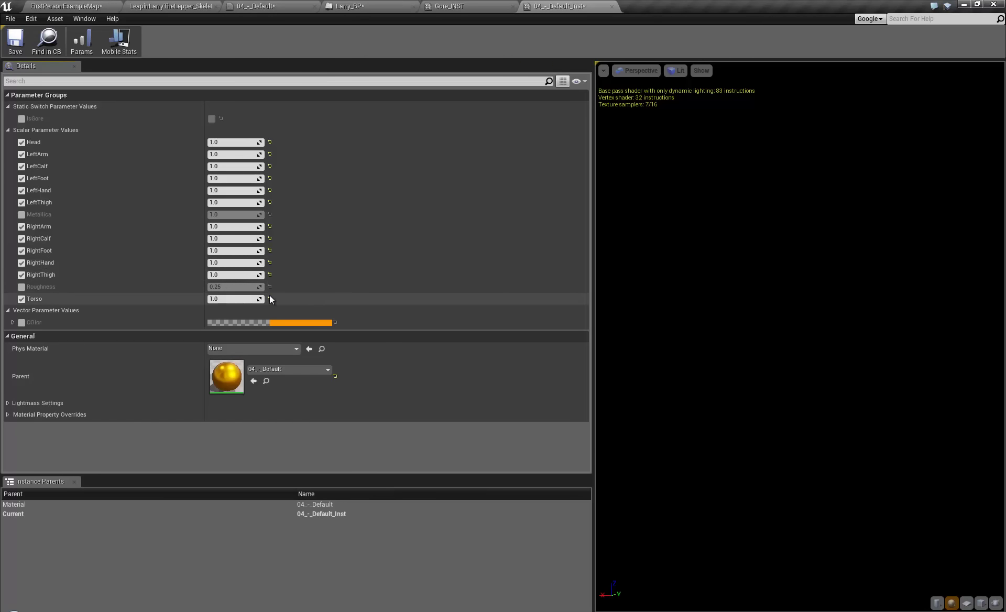
- In the FirstPersonExampleMap level, delete the existing actor, place a Larry_BP instance on the floor, and frame it
left_click(92, 7)
mouse_move(529, 296)
right_mouse_down()
mouse_move(503, 272)
mouse_move(529, 296)
right_mouse_up()
left_click(436, 283, "ctrl")
key("Delete")
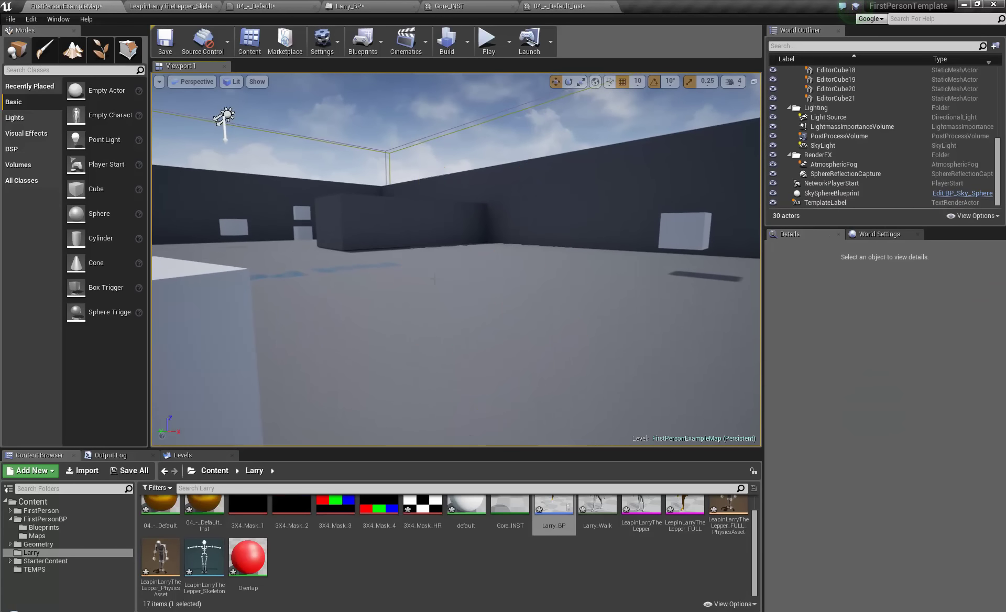
right_click_drag(437, 285, 453, 308)
scroll(537, 545, "up", 1)
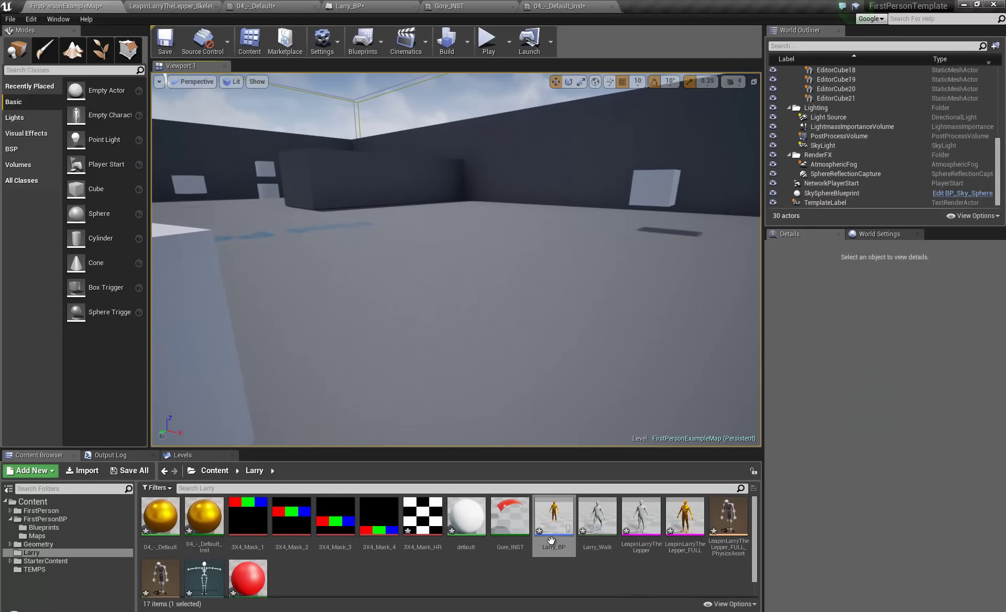
left_click_drag(545, 540, 477, 305)
key("f")
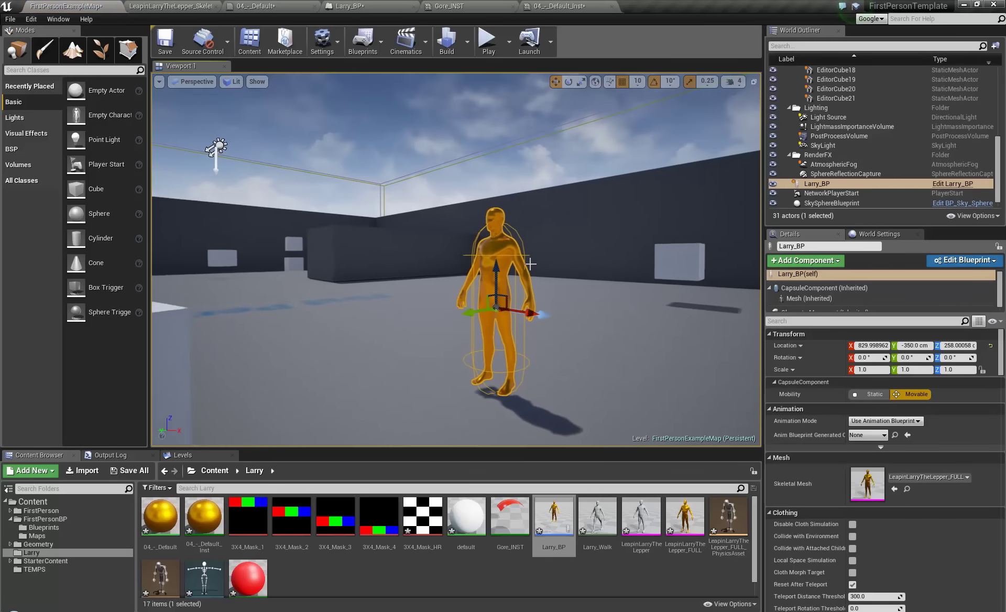
- Simulate the level, examine Larry's head and neck up close after the delay, and stop the simulation
left_click(509, 42)
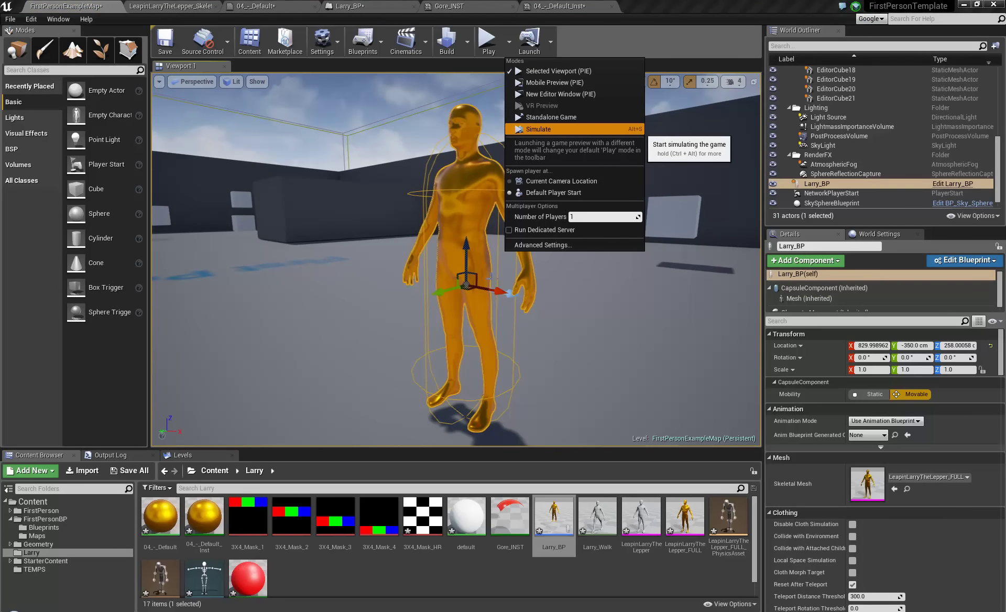
left_click(538, 129)
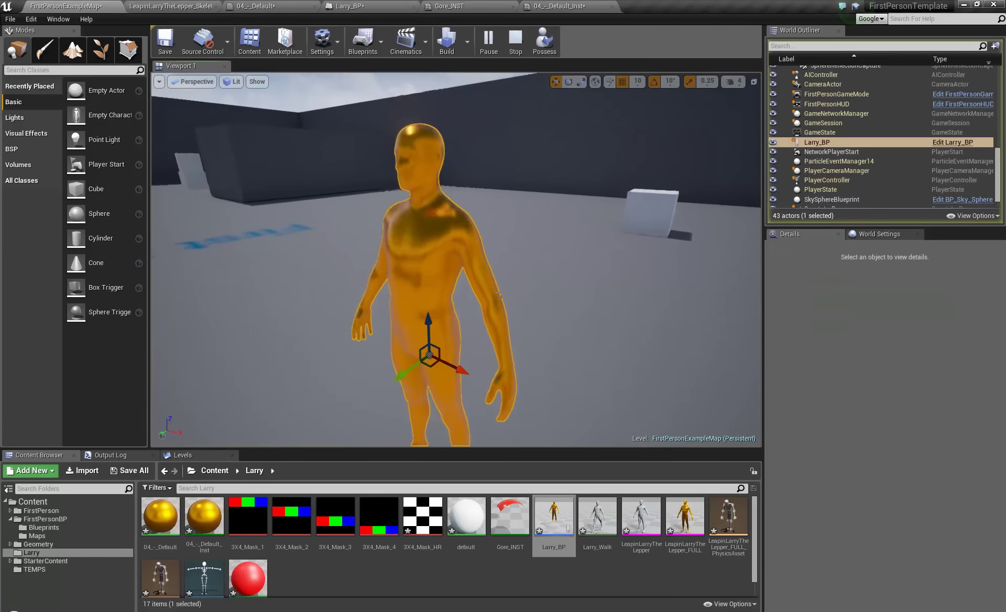
right_click_drag(491, 297, 516, 287)
key("w")
key("w")
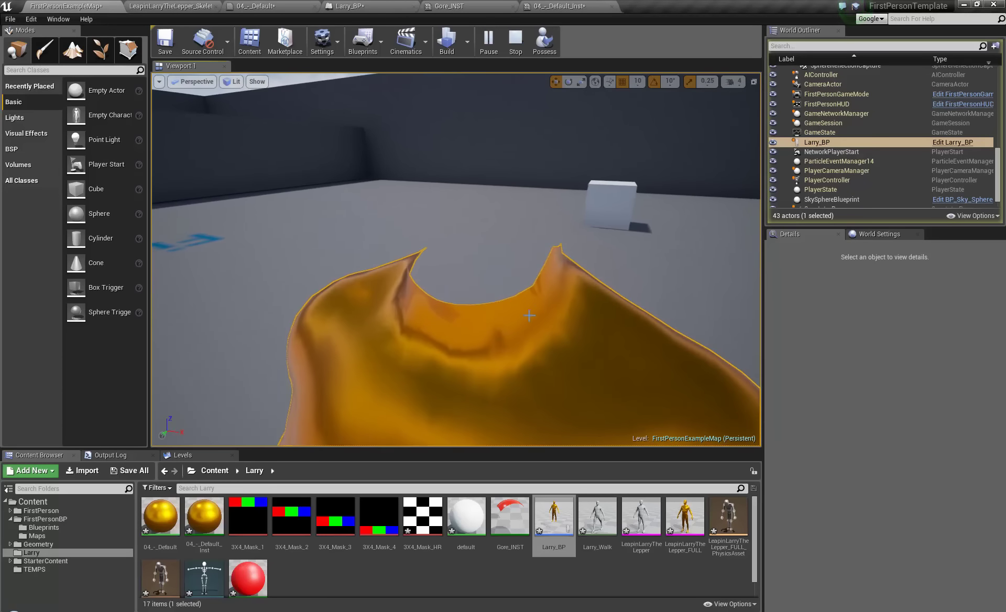
left_click(516, 48)
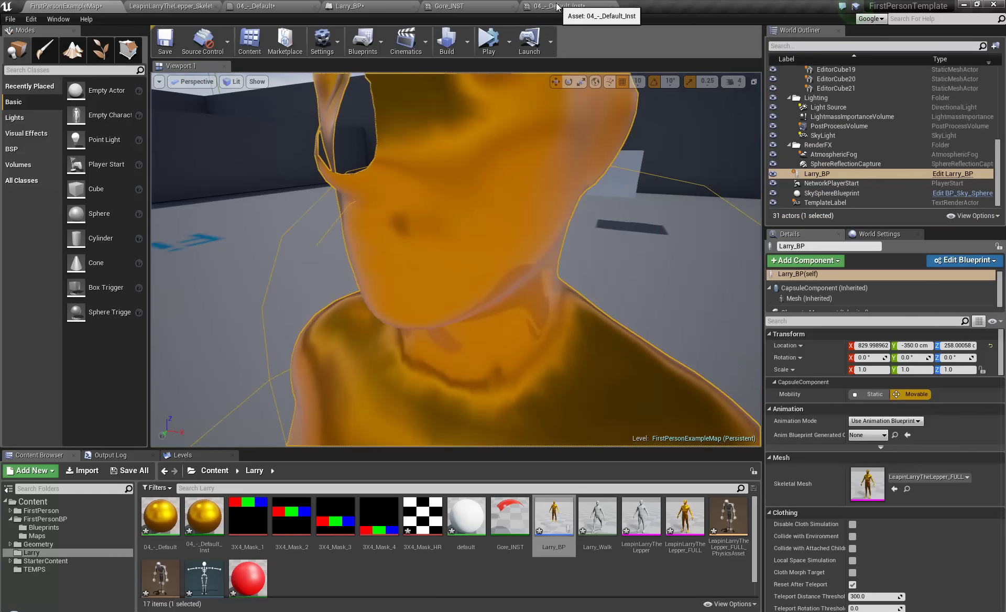
- Close the Gore_INST and 04_-_Default_Inst material instances and inspect the character's neck area in the level
left_click(469, 8)
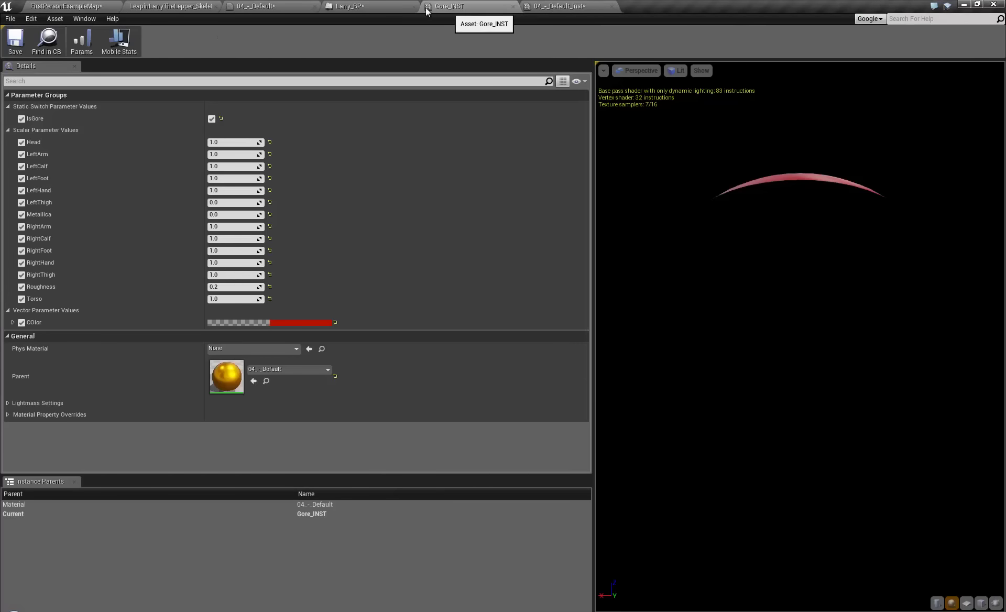
left_click(512, 7)
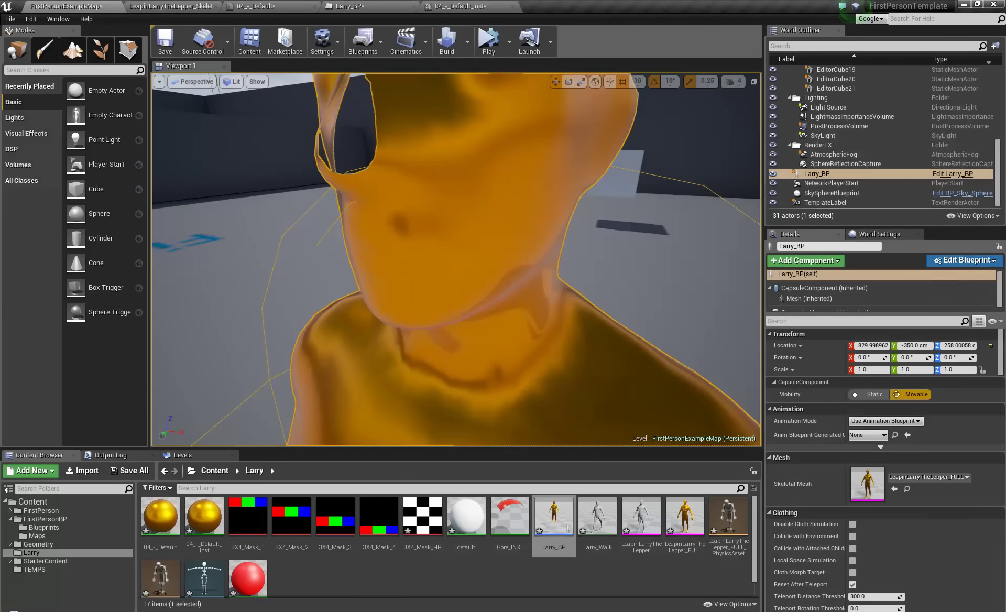
left_click(484, 6)
left_click(513, 6)
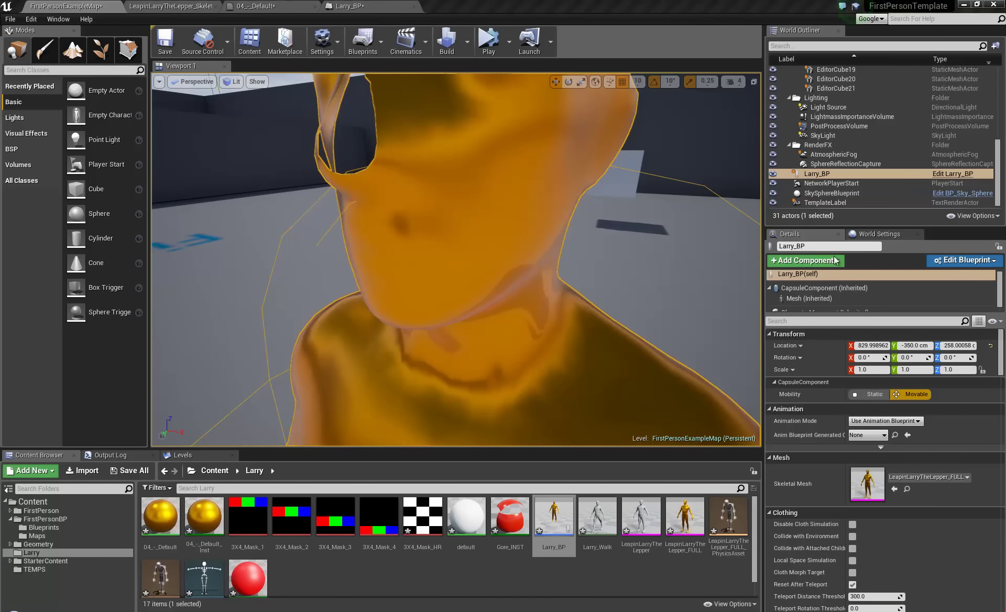
key("f")
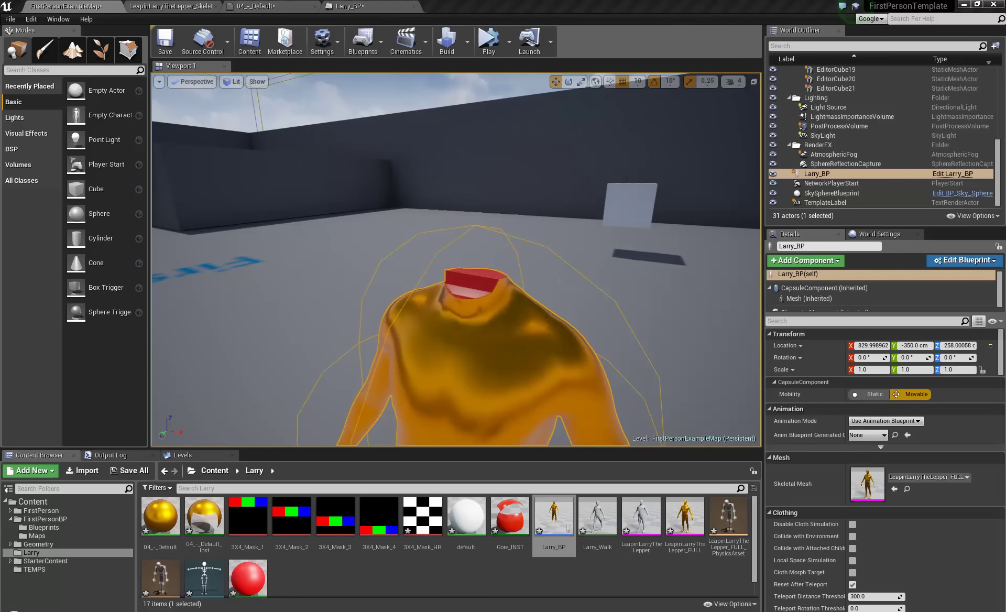
mouse_move(582, 273)
right_mouse_down()
mouse_move(490, 314)
mouse_move(587, 272)
right_mouse_up()
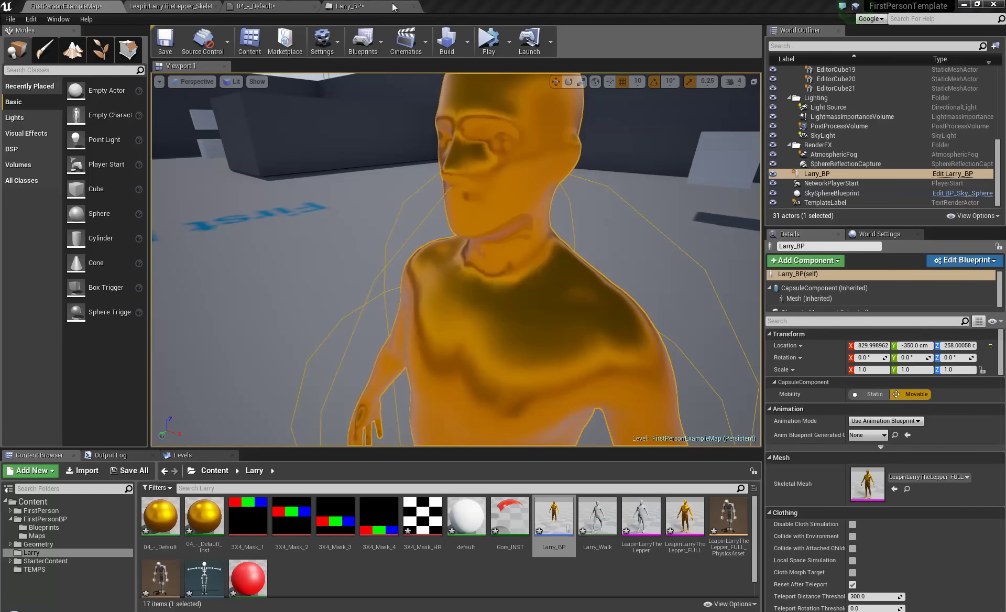
- Return to the Larry_BP event graph and move the Set Scalar Parameter Value node group slightly closer to the Branch
left_click(365, 6)
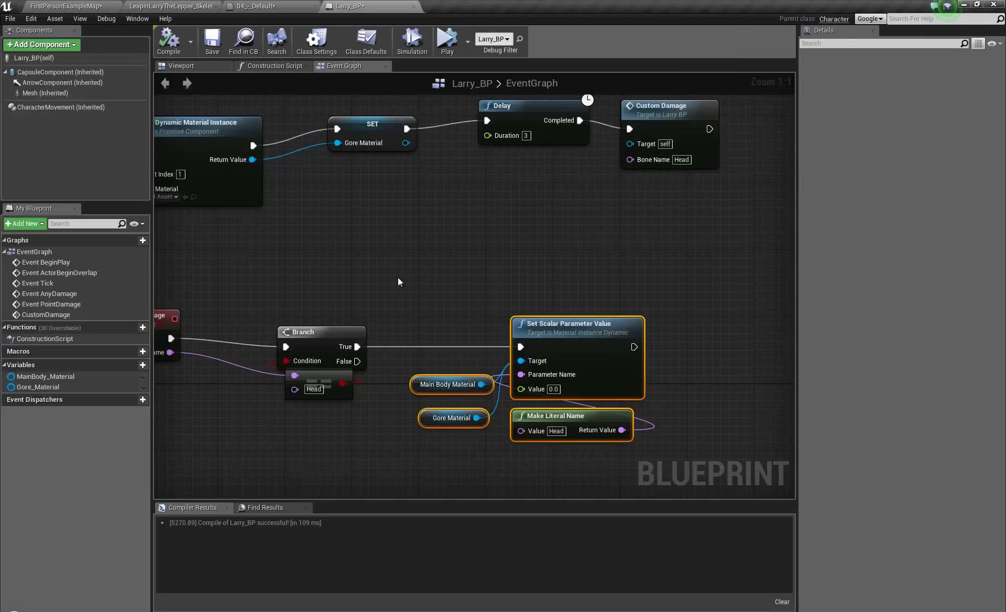
right_click_drag(379, 271, 339, 235)
left_click_drag(533, 381, 516, 373)
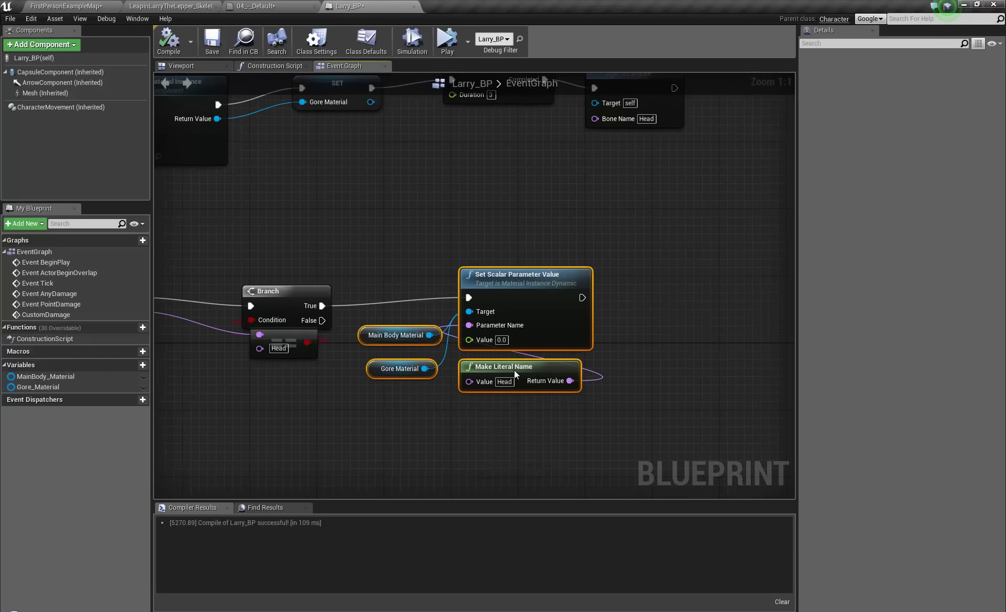
- Duplicate the Set Scalar Parameter Value node after the original, link their execution pins, and feed the Head literal name into its Parameter Name
left_click(373, 374)
left_click_drag(372, 374, 365, 316)
left_click(530, 285)
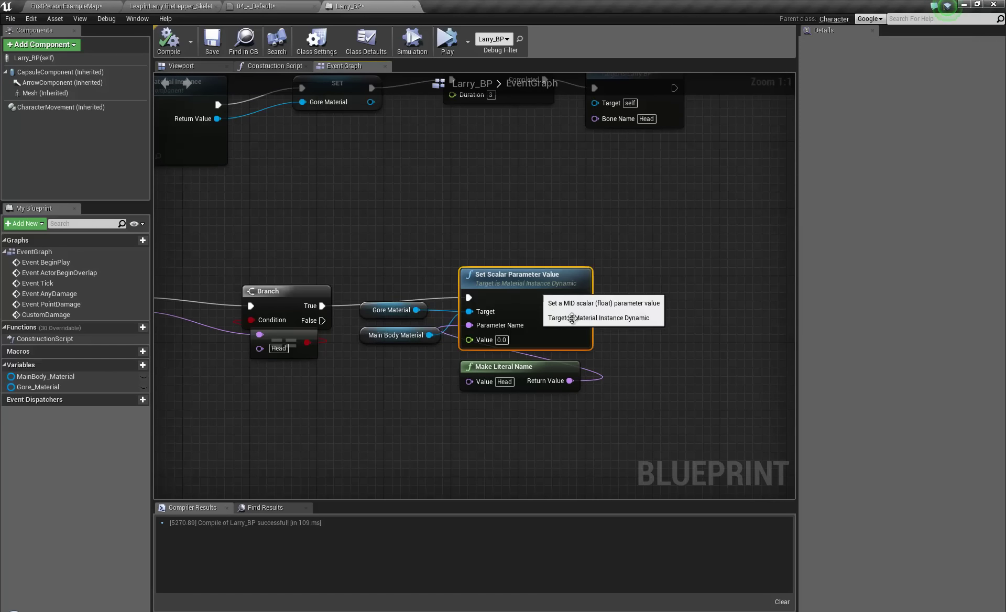
key("ctrl+c")
key("ctrl+v")
left_click_drag(640, 342, 673, 285)
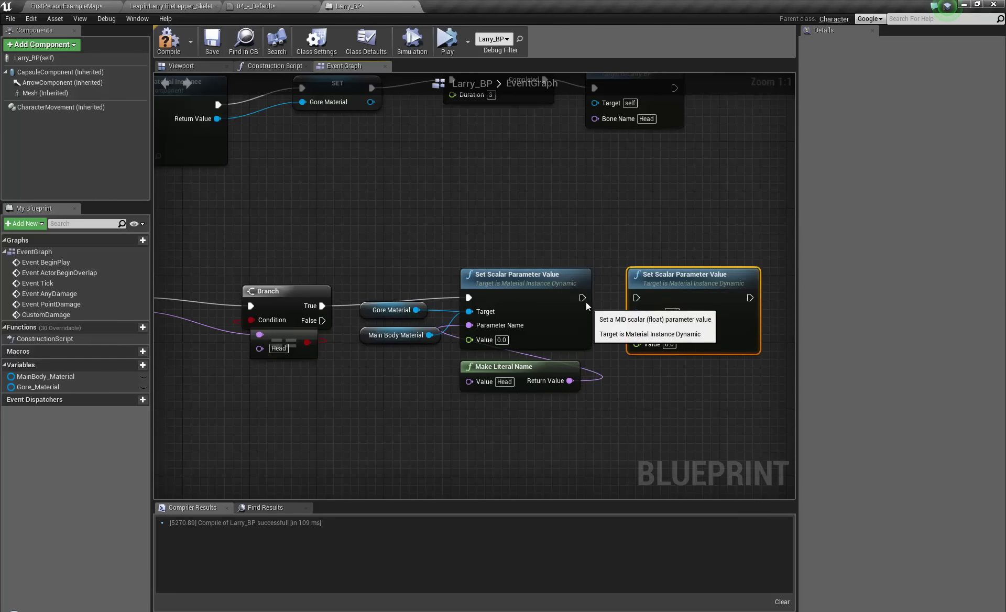
left_click_drag(582, 297, 573, 382)
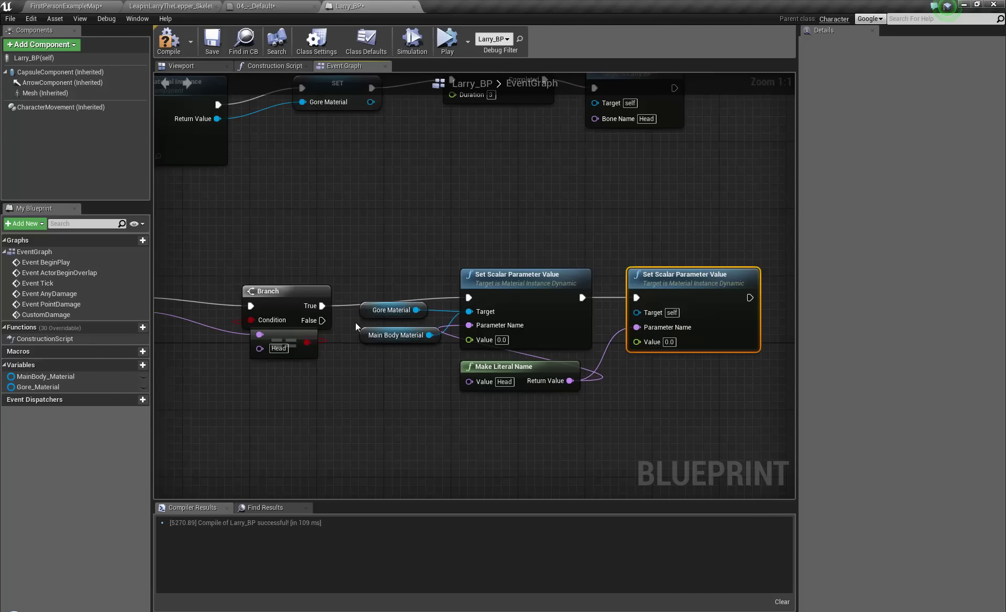
- Move Gore Material to the duplicated node's Target, keep Main Body Material on the original, and compile and save Larry_BP
left_click_drag(414, 318, 637, 312)
left_click_drag(406, 339, 372, 316)
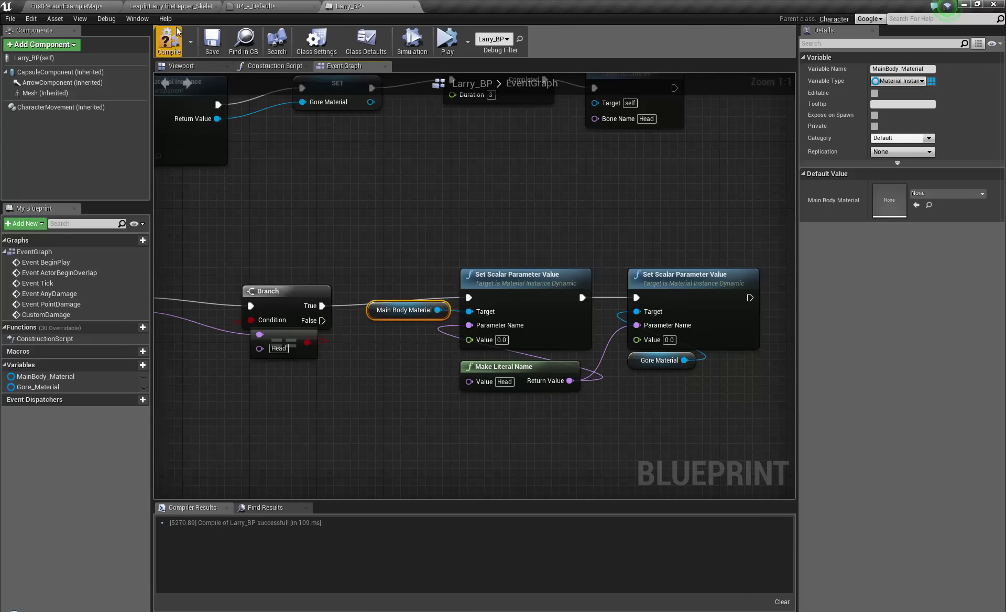
left_click(224, 55)
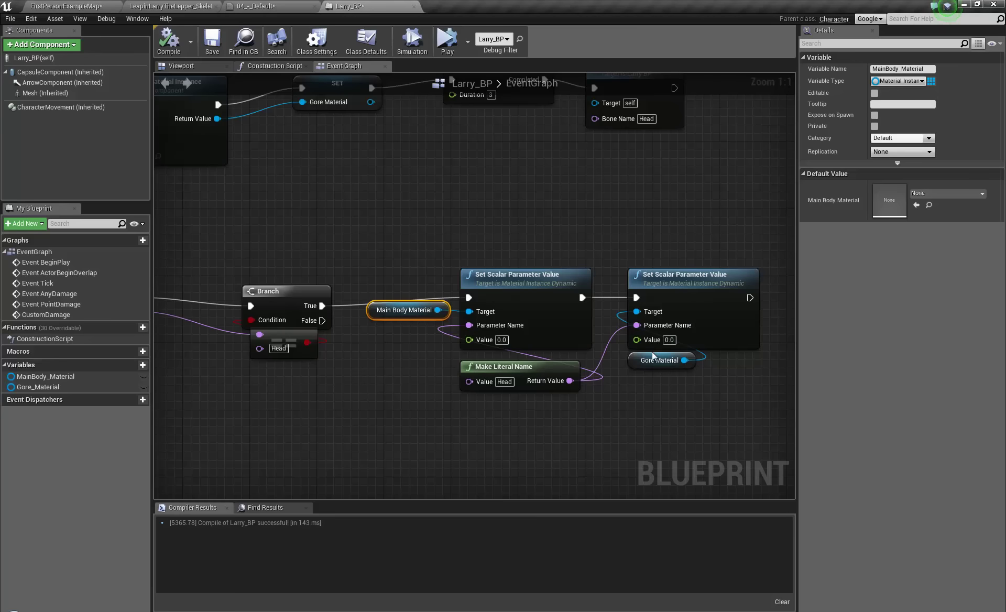
key("ctrl+s")
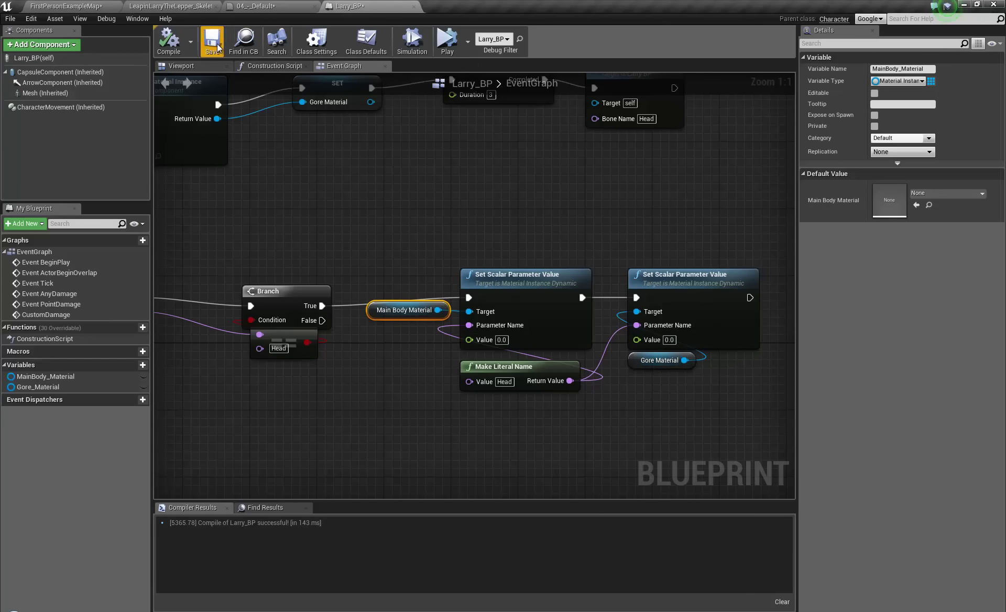
- Simulate the FirstPersonExampleMap level, check Larry's open neck after the head is hidden, and stop the simulation
left_click(72, 6)
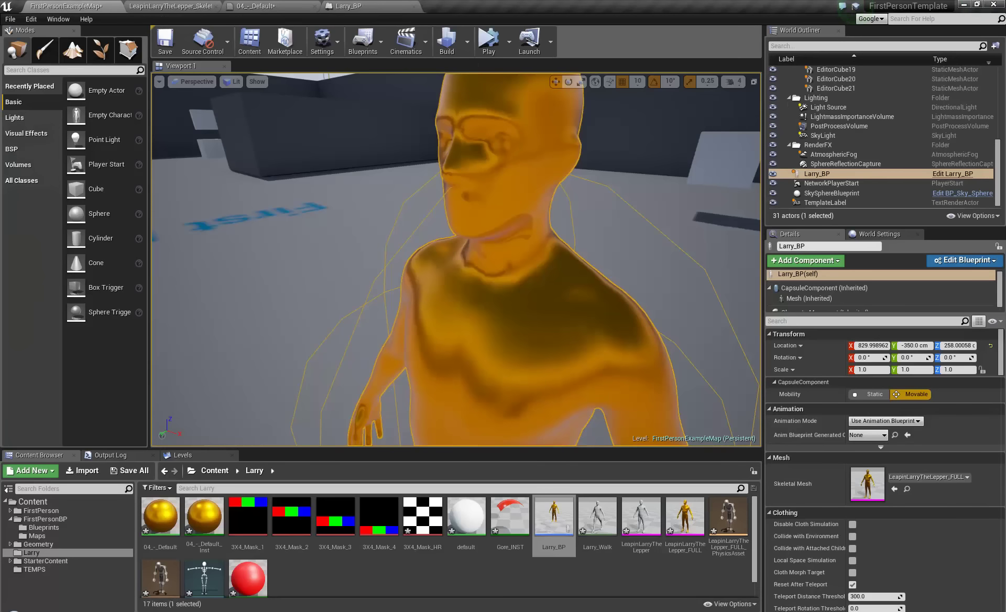
left_click(498, 50)
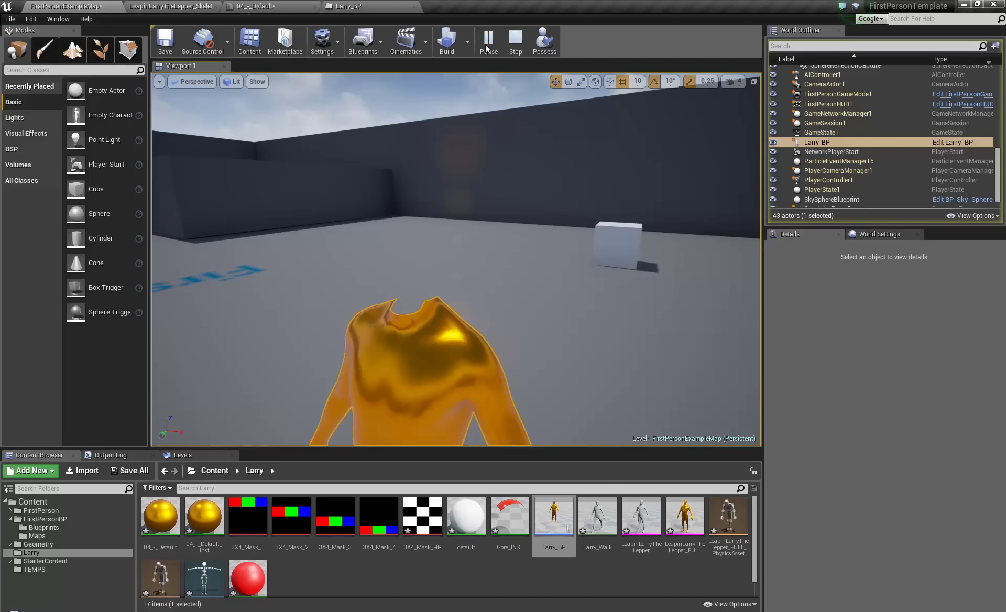
left_click(544, 42)
- Review the CustomDamage nodes and 04_-_Default material graph, and examine the material slots of Larry_BP's inherited Mesh component
left_click(374, 6)
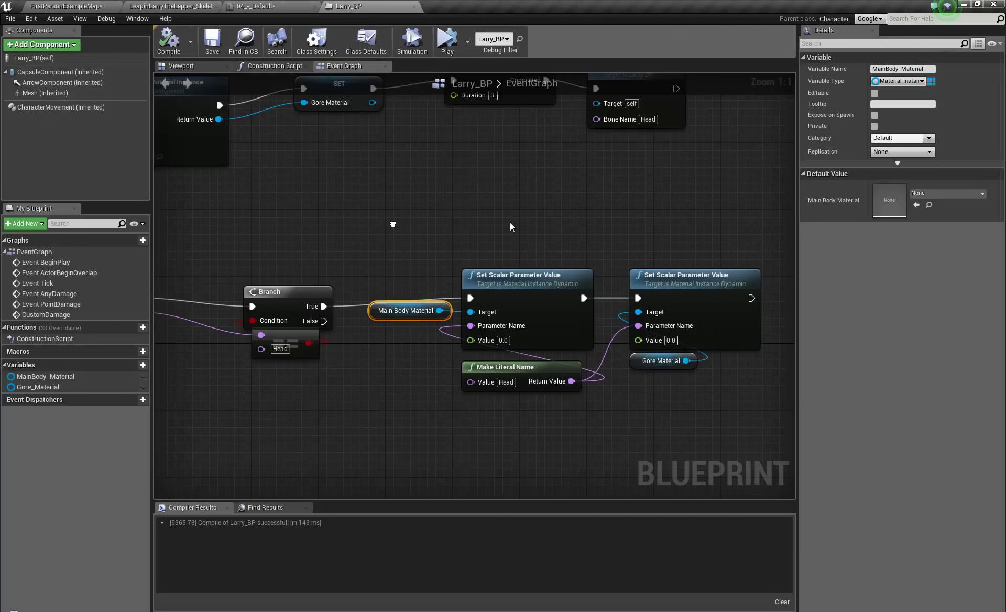
right_click_drag(512, 227, 560, 225)
left_click(255, 7)
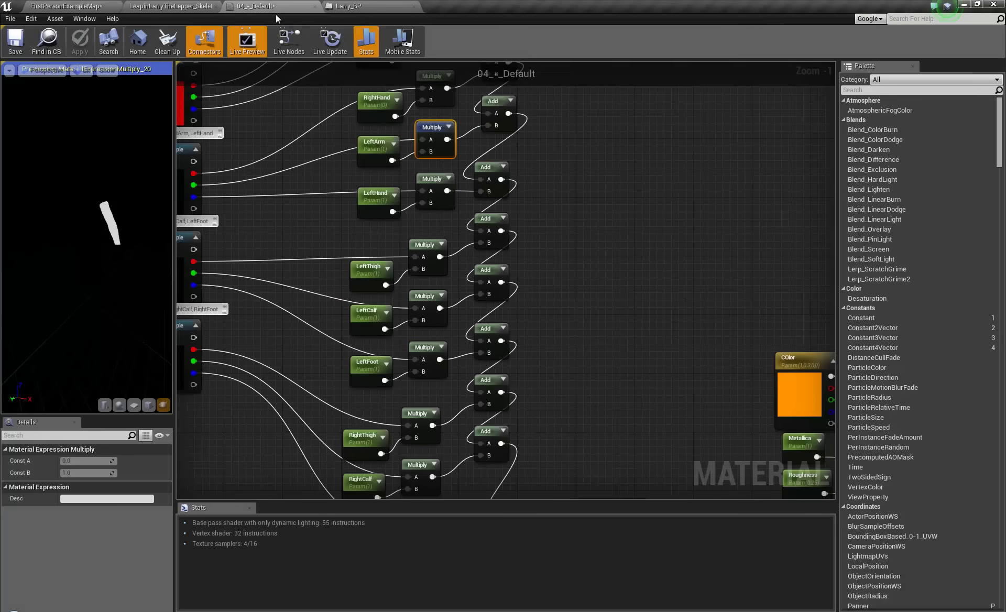
left_click(374, 8)
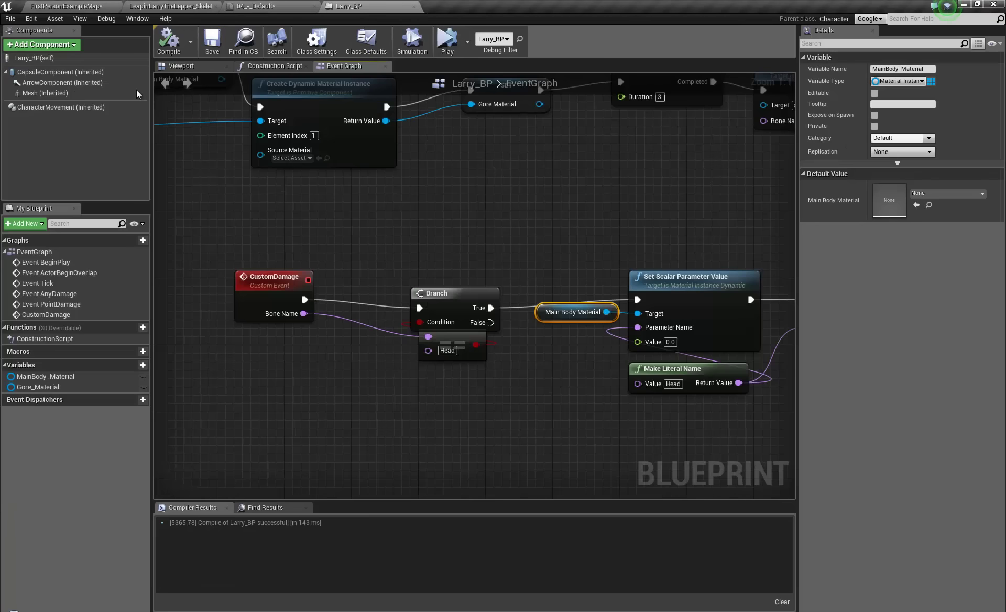
left_click(37, 84)
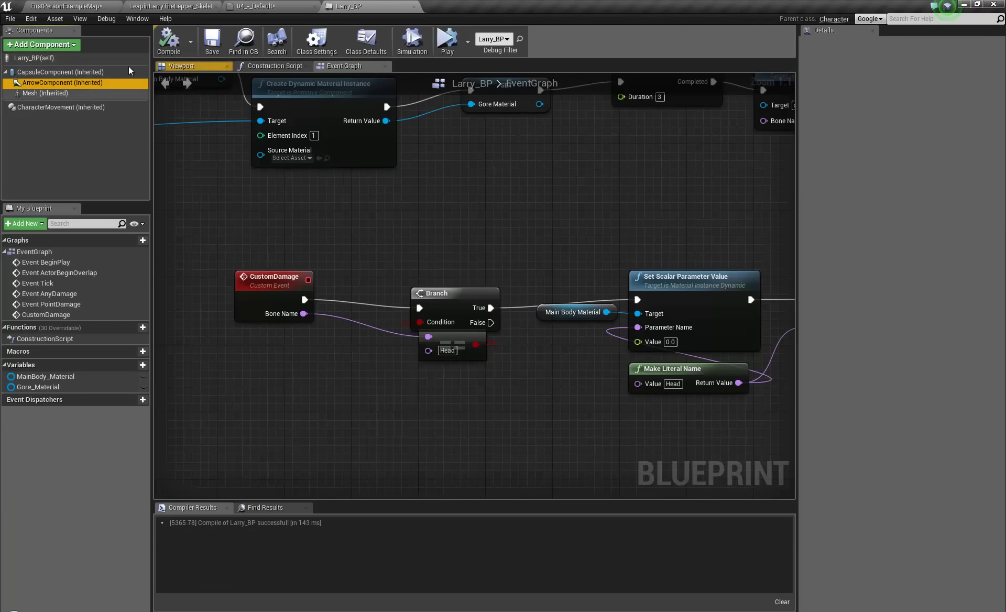
left_click(181, 66)
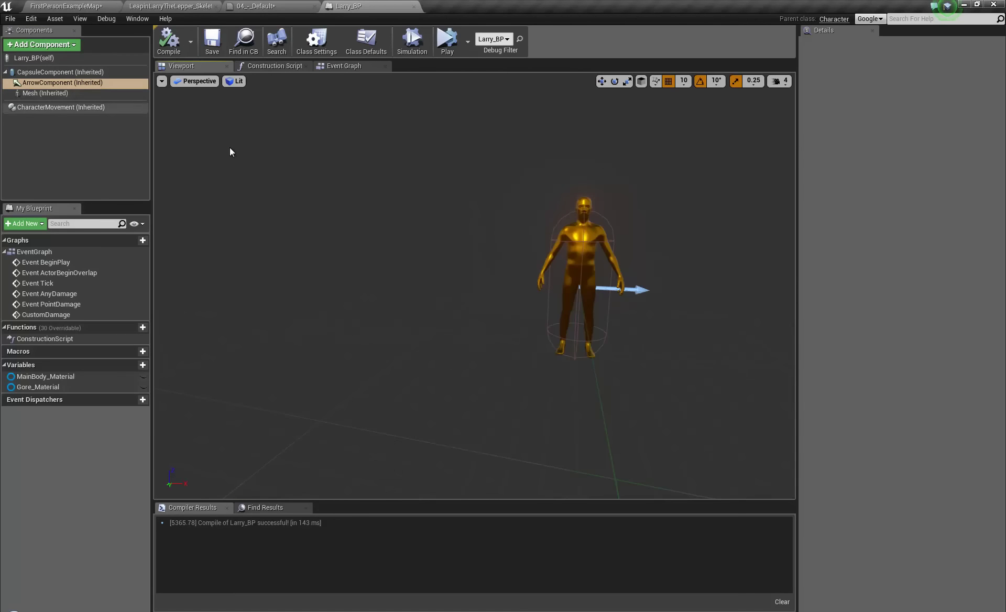
left_click(63, 94)
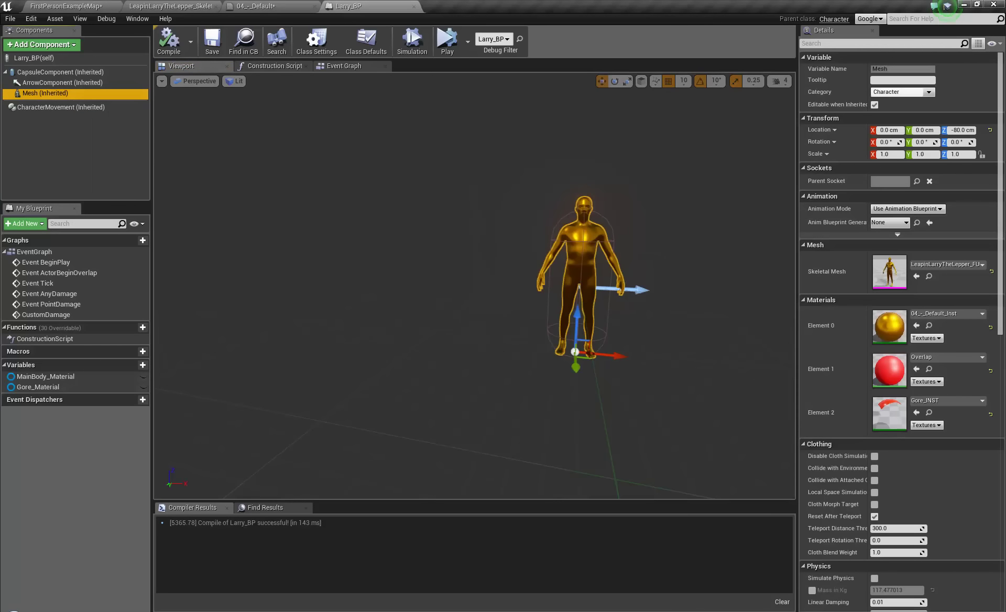
- Assign Gore_INST to the Mesh component's Element 1 material slot in Larry_BP and frame the character from the side
left_click(57, 6)
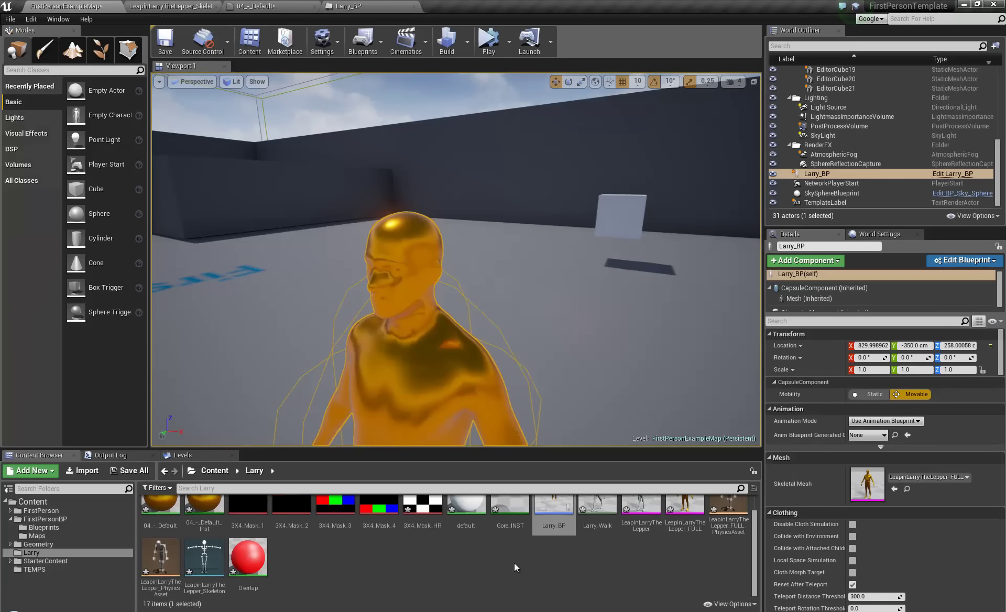
left_click(352, 7)
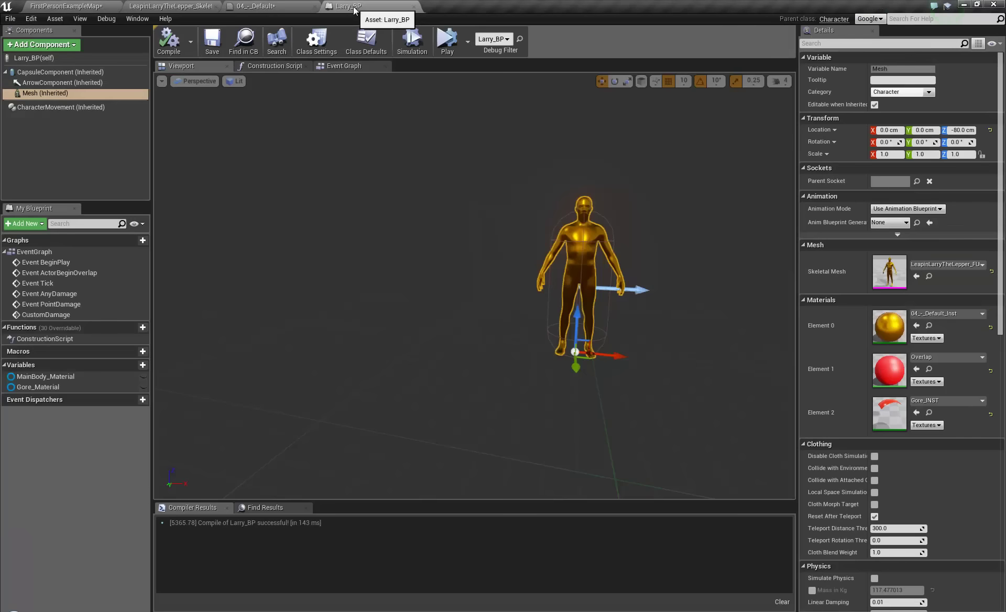
left_click(917, 369)
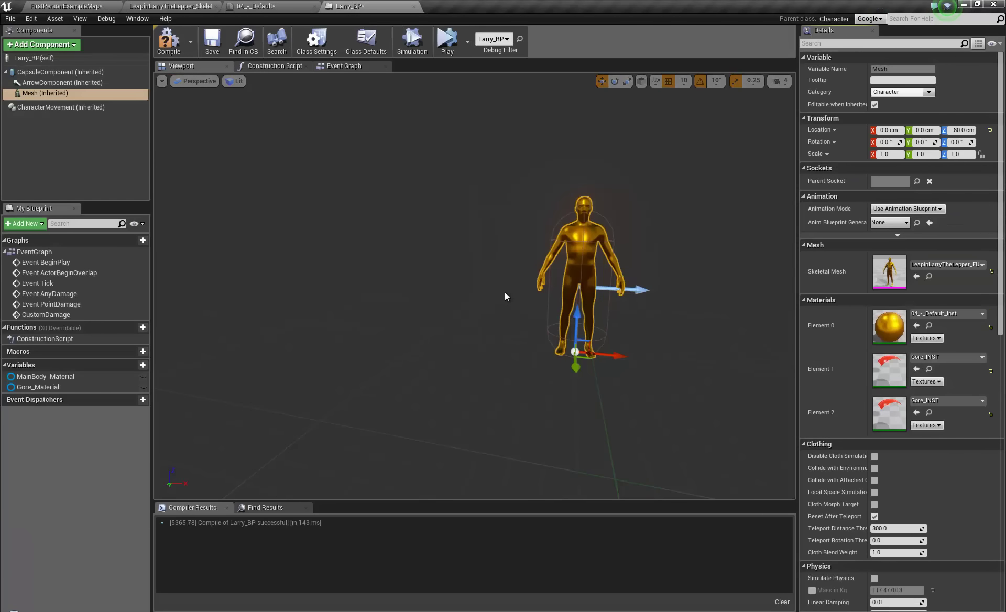
right_click_drag(505, 292, 383, 279)
key("f")
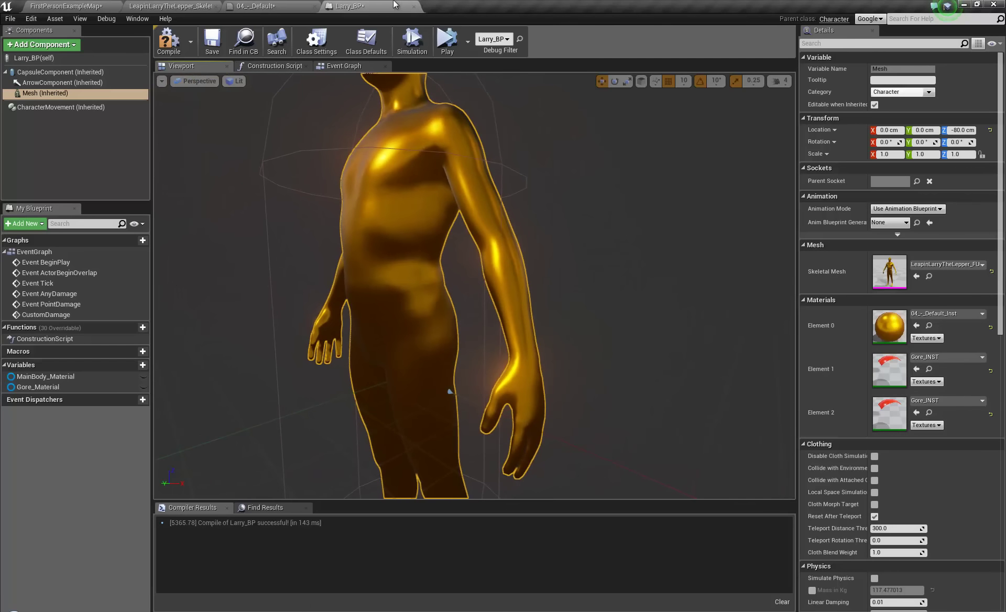
- Switch to 3ds Max, select only GoreMesh, and pick the 03 - Default Multi/Sub-Object material in the Material Editor
left_click(200, 6)
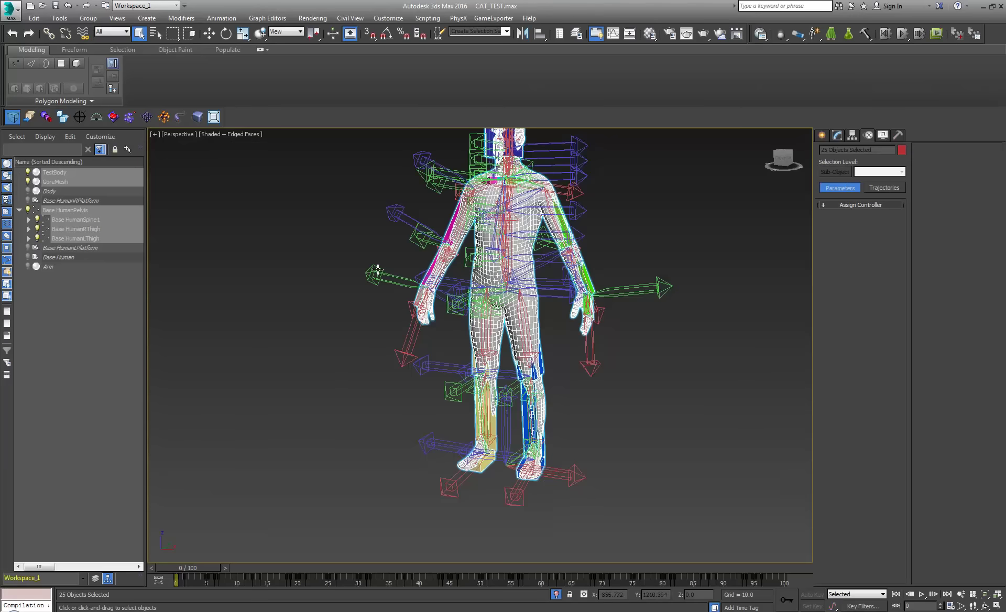
middle_click_drag(377, 270, 353, 337)
left_click(60, 174)
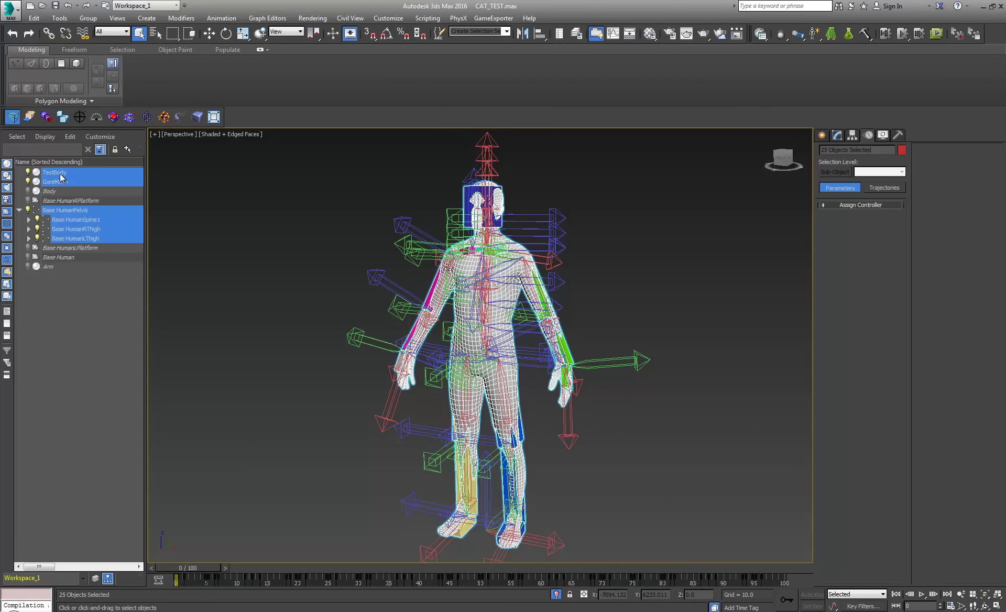
left_click(236, 297)
left_click(55, 182)
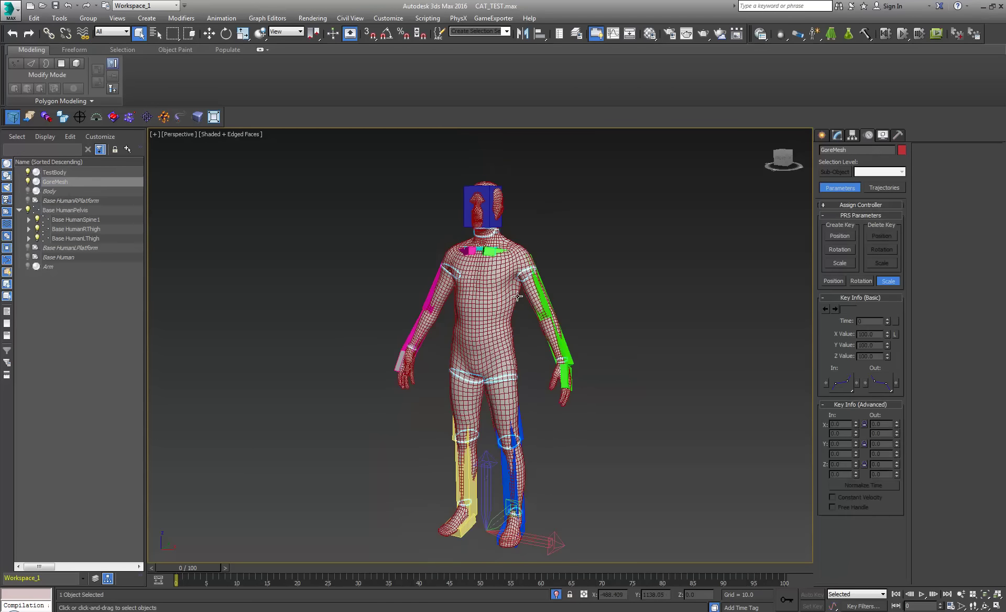
middle_click_drag(508, 295, 494, 289)
key("m")
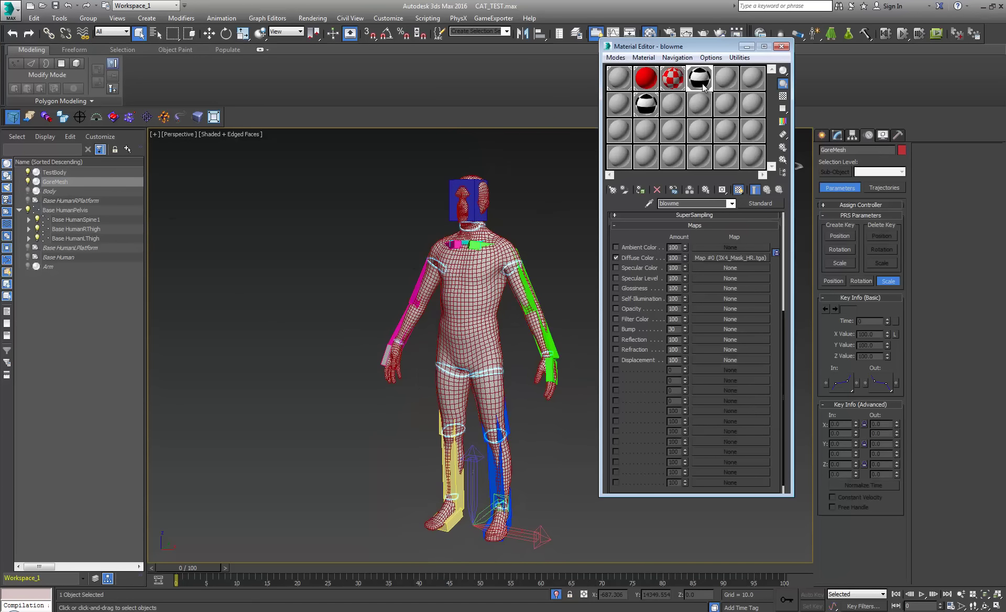
left_click(668, 82)
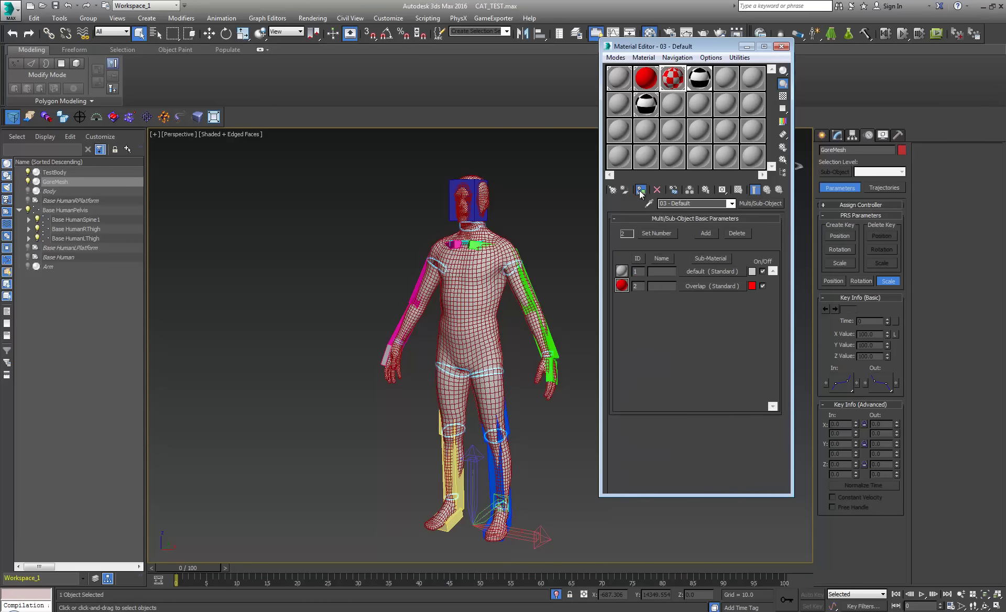
- Export TestBody, GoreMesh and the Base HumanPelvis hierarchy to FBX, overwriting the existing LeapinLarryTheLepper_FULL file
left_click(65, 173, "ctrl")
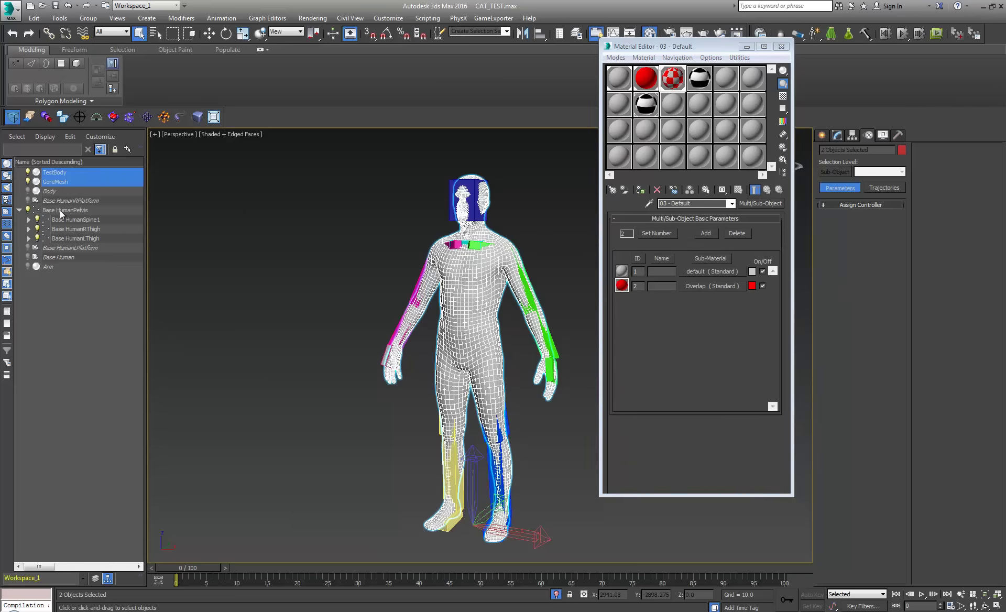
double_click(61, 211, "ctrl")
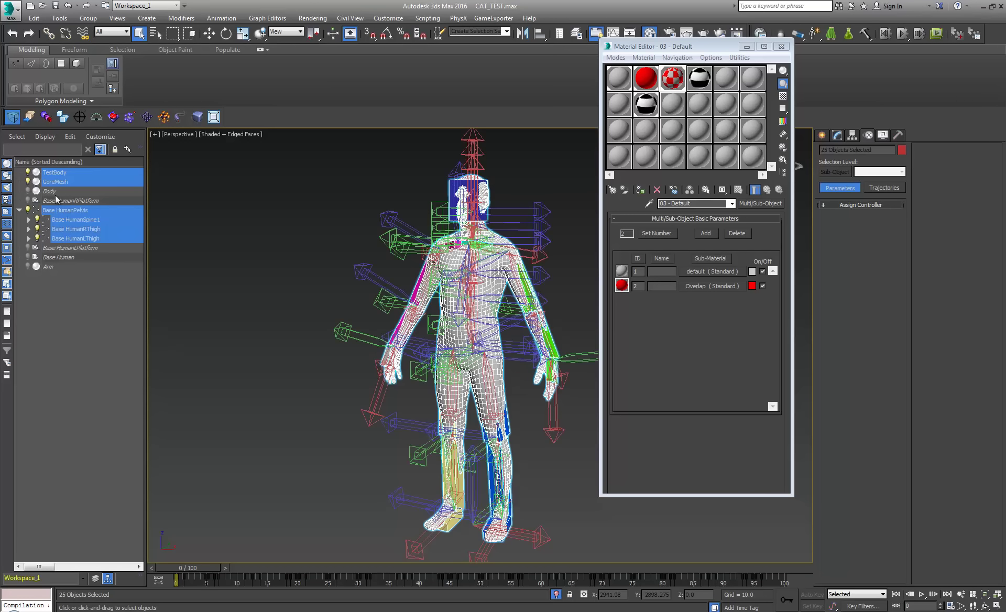
left_click(30, 116)
double_click(309, 257)
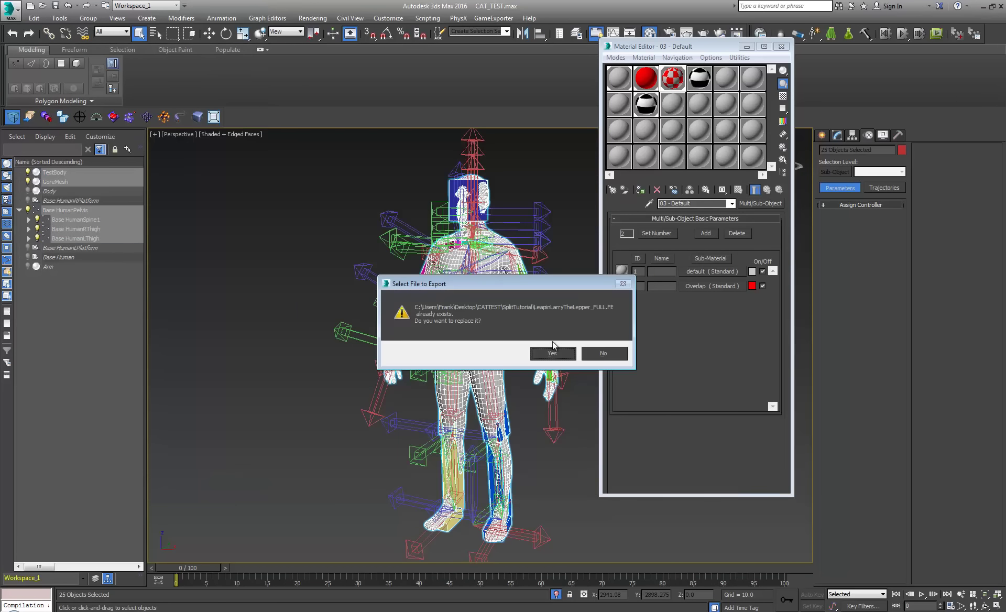
left_click(553, 351)
left_click(580, 418)
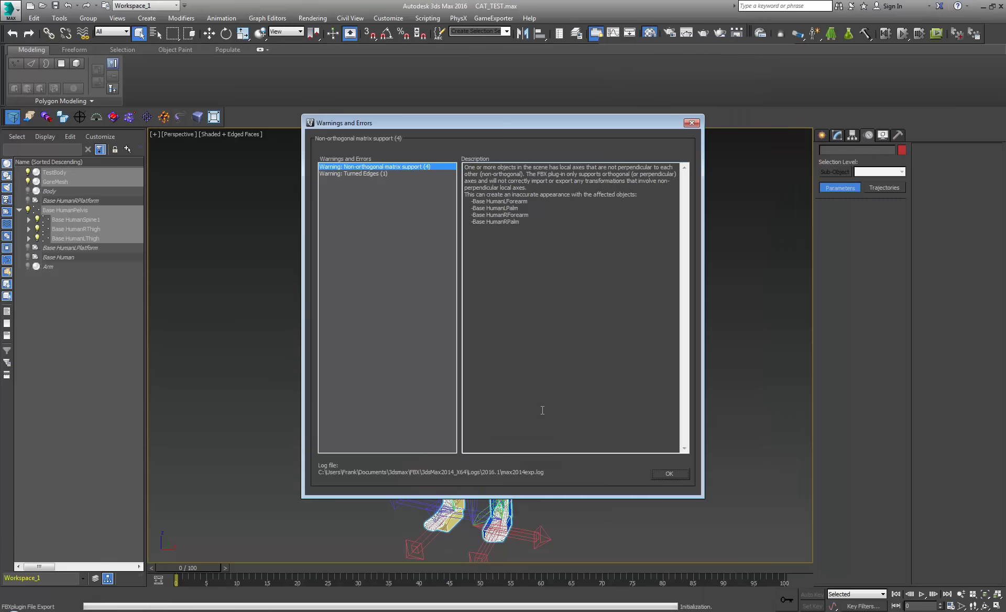
left_click(662, 474)
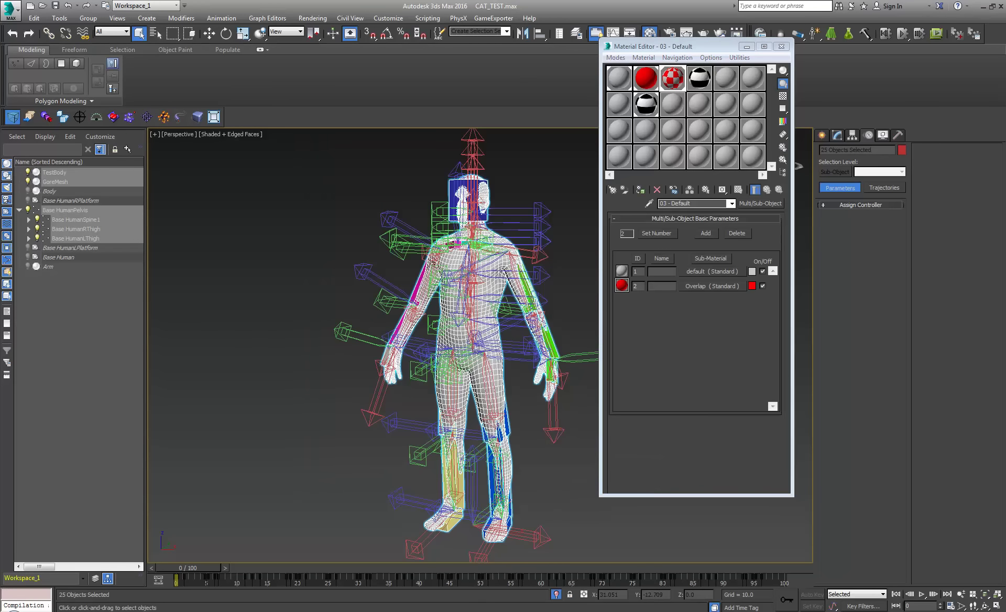
- Switch back to Unreal Editor, reimport the LeapinLarryTheLepper_FULL skeletal mesh, and simulate the level to check Larry's neck
left_click(301, 576)
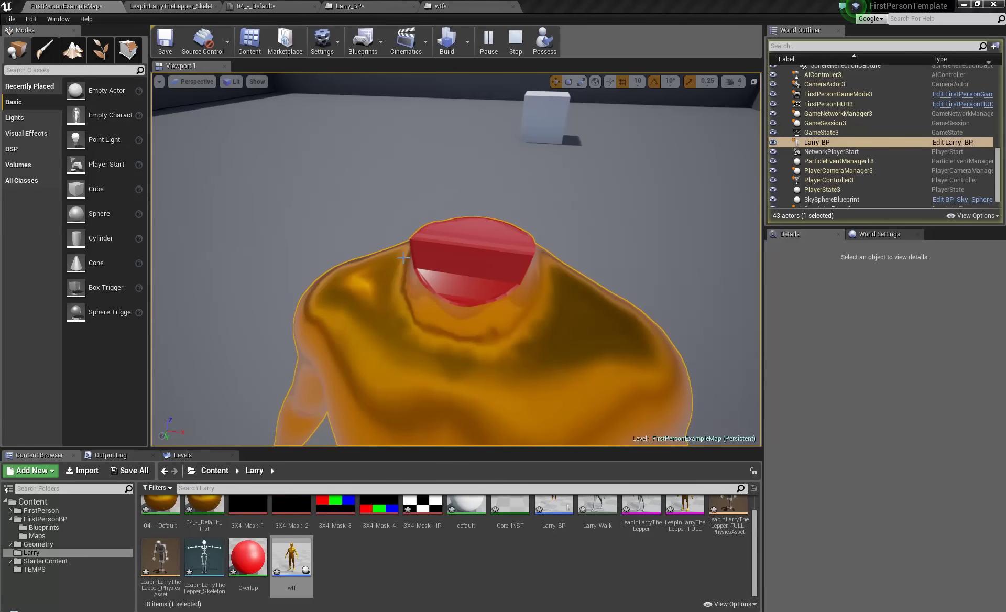
scroll(577, 564, "up", 2)
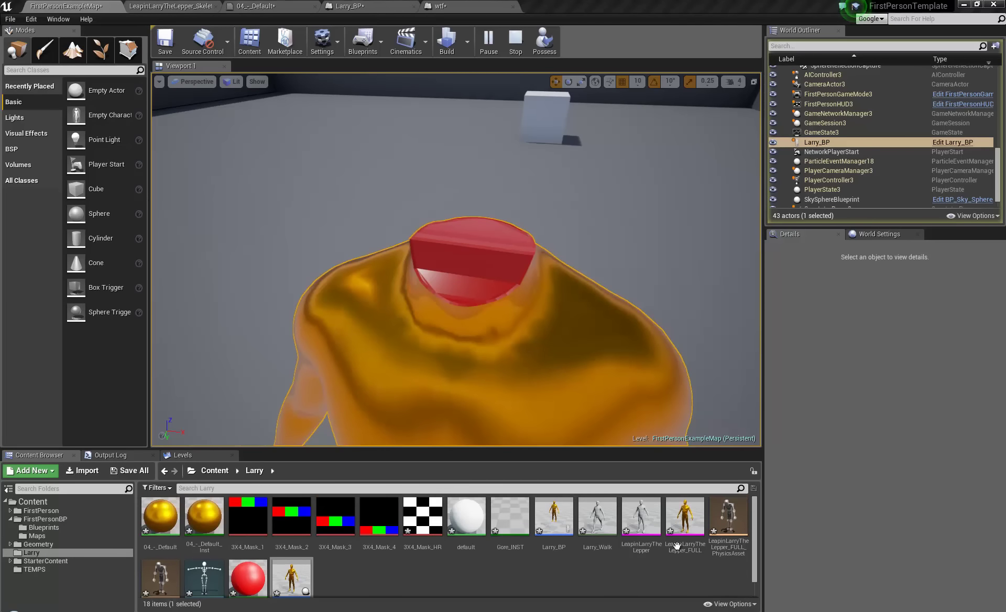
right_click(684, 524)
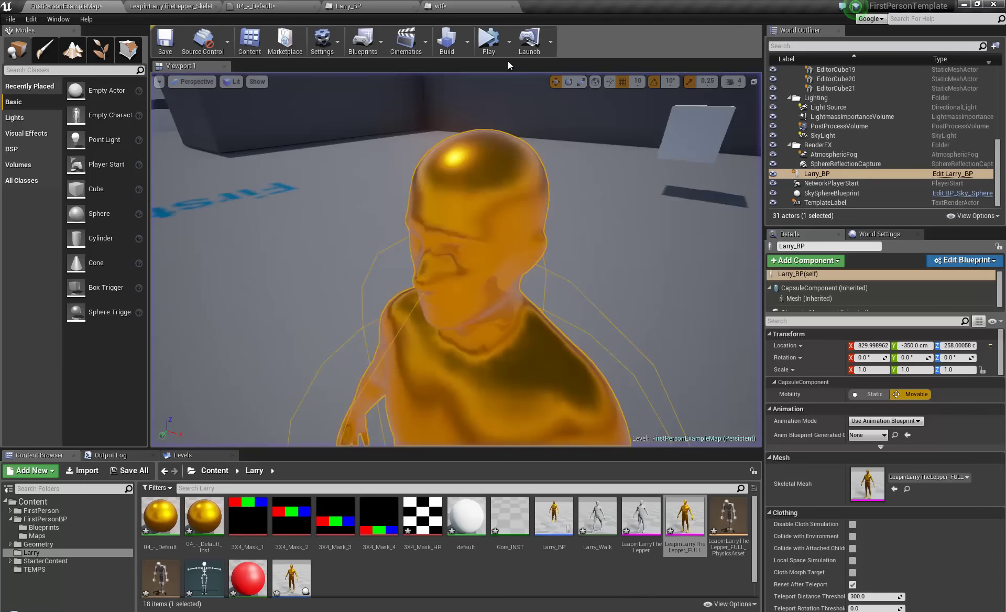
left_click(491, 45)
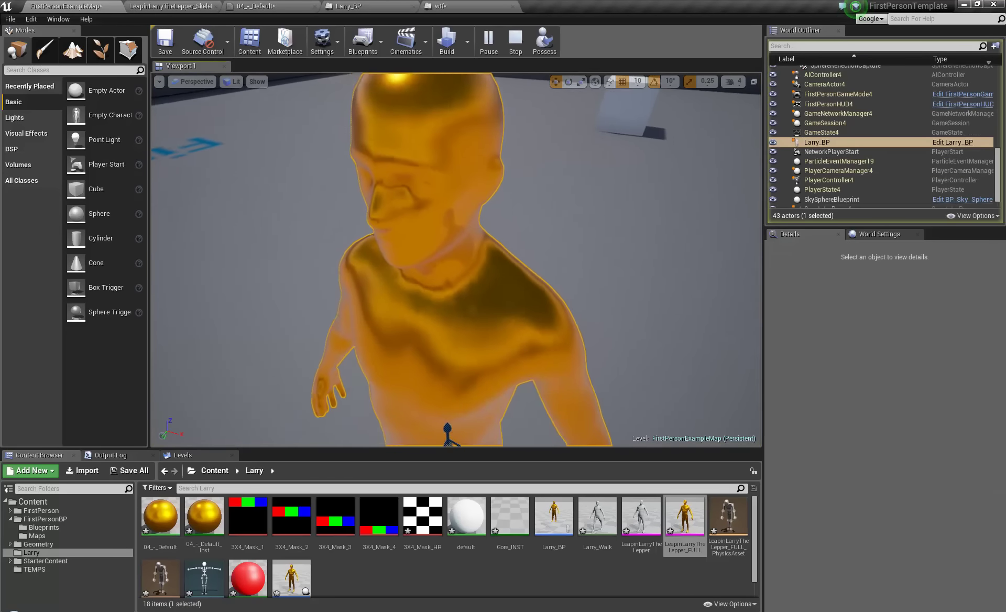